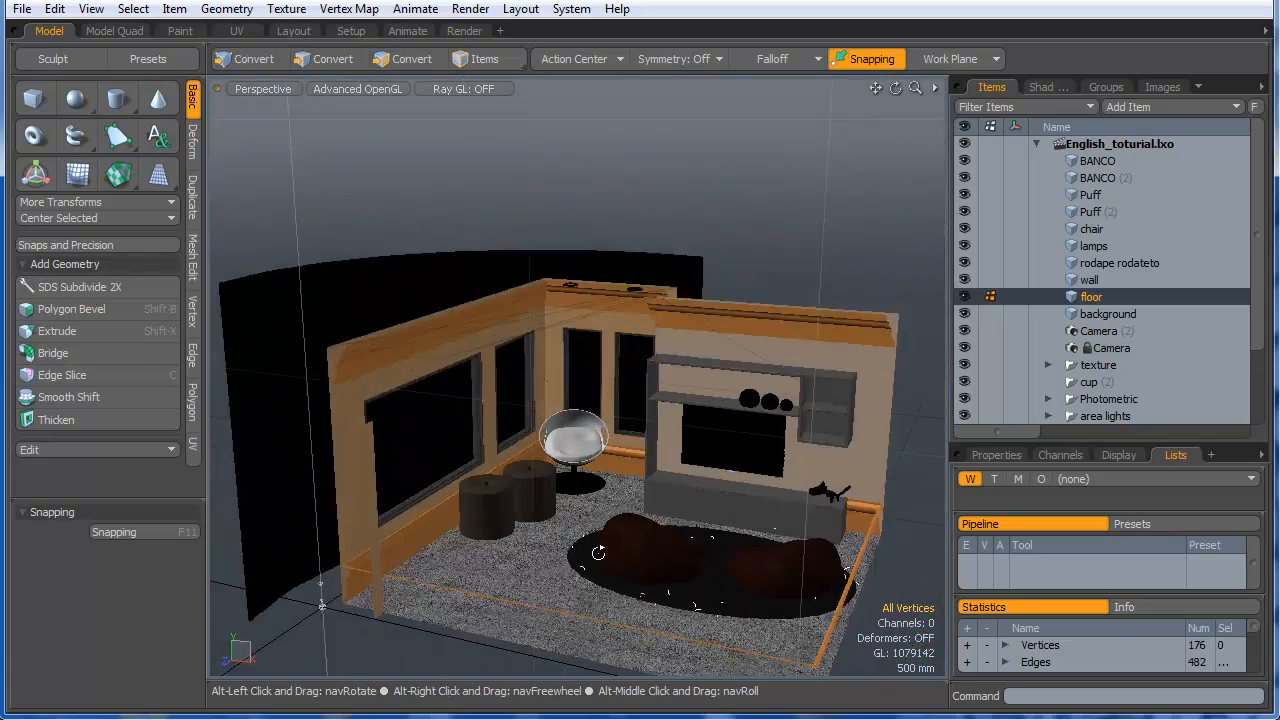
pyautogui.keyDown('ctrl'); pyautogui.keyDown('alt'); pyautogui.moveTo(706, 350); pyautogui.dragTo(708, 418); pyautogui.keyUp('alt'); pyautogui.keyUp('ctrl')
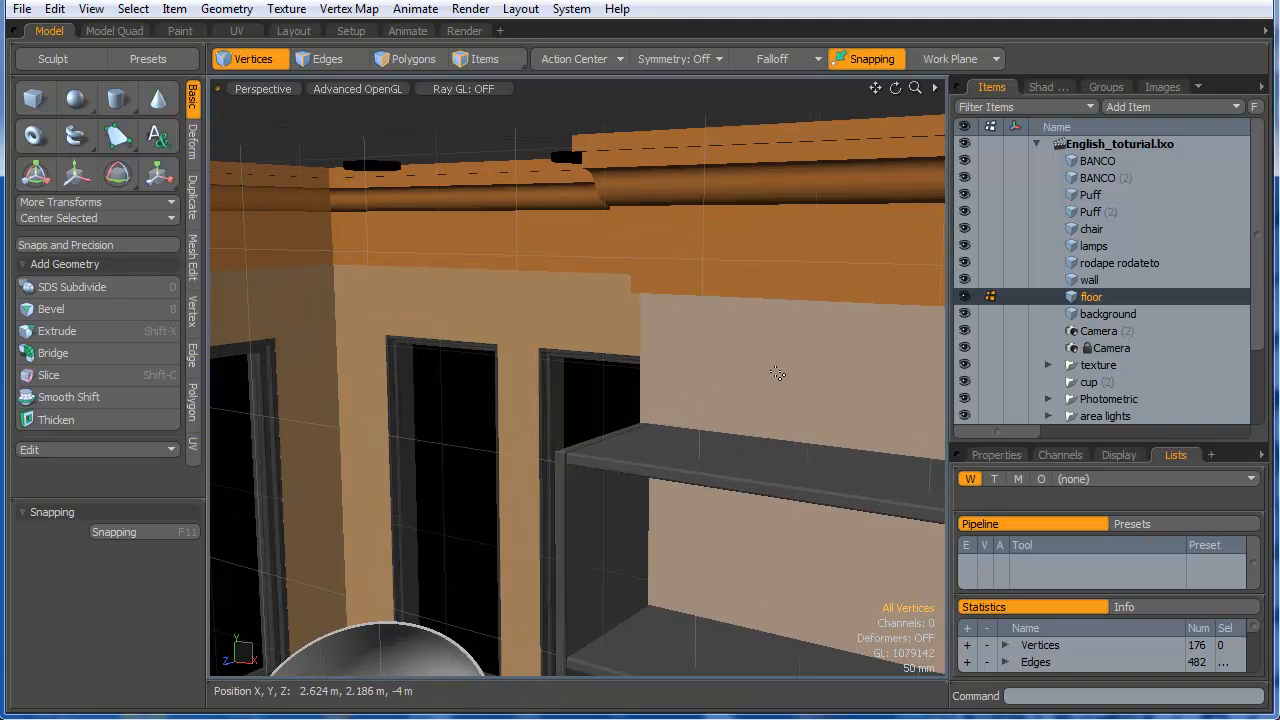
pyautogui.keyDown('alt'); pyautogui.moveTo(768, 375); pyautogui.dragTo(734, 323); pyautogui.keyUp('alt')
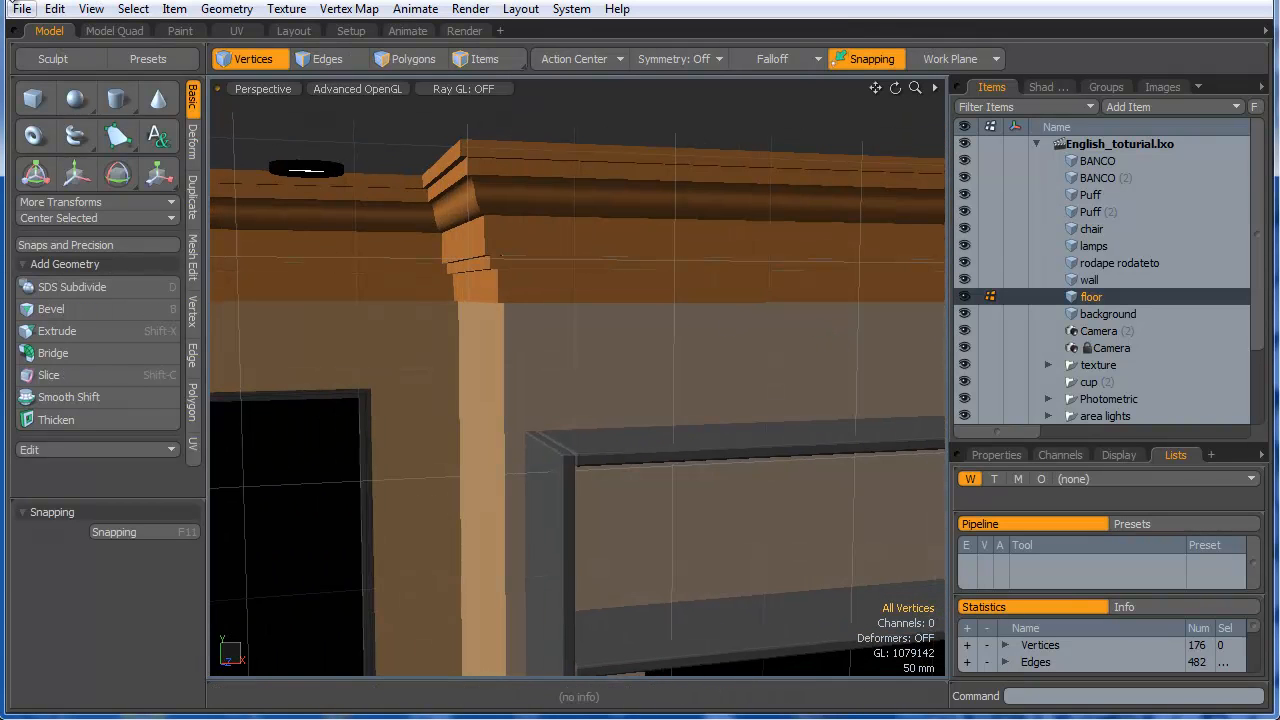
pyautogui.click(54, 9)
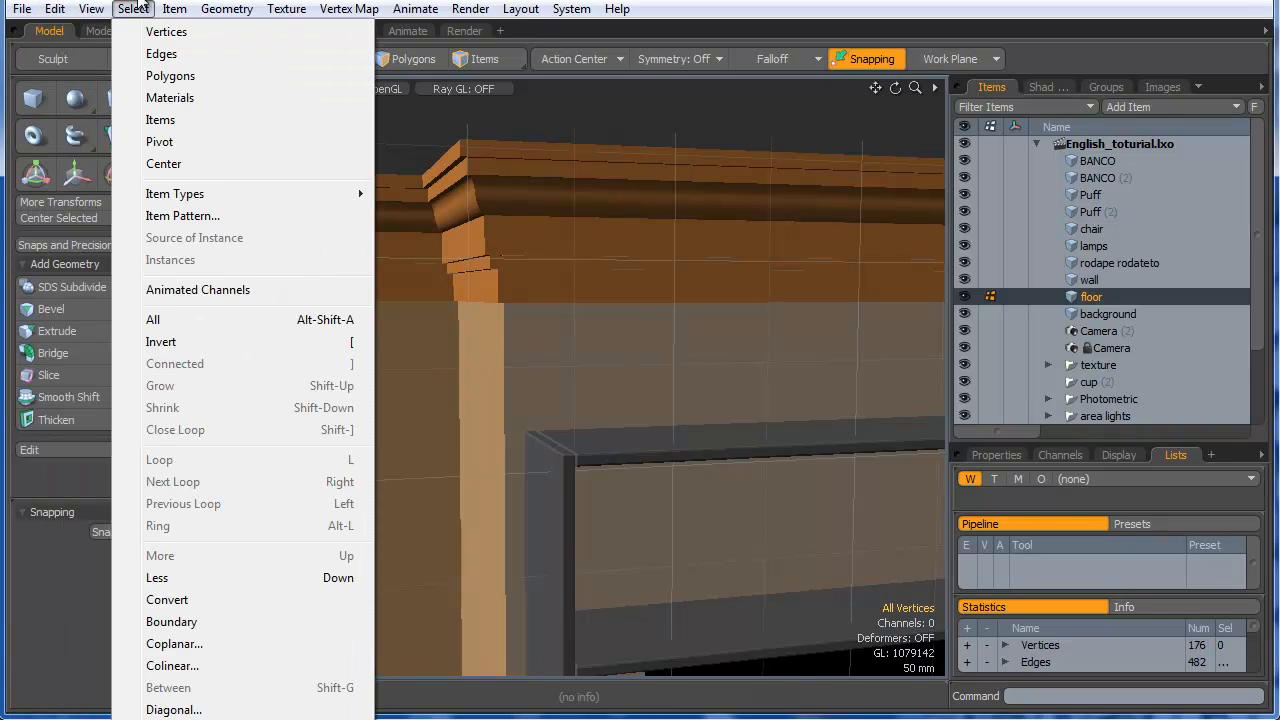
pyautogui.click(138, 8)
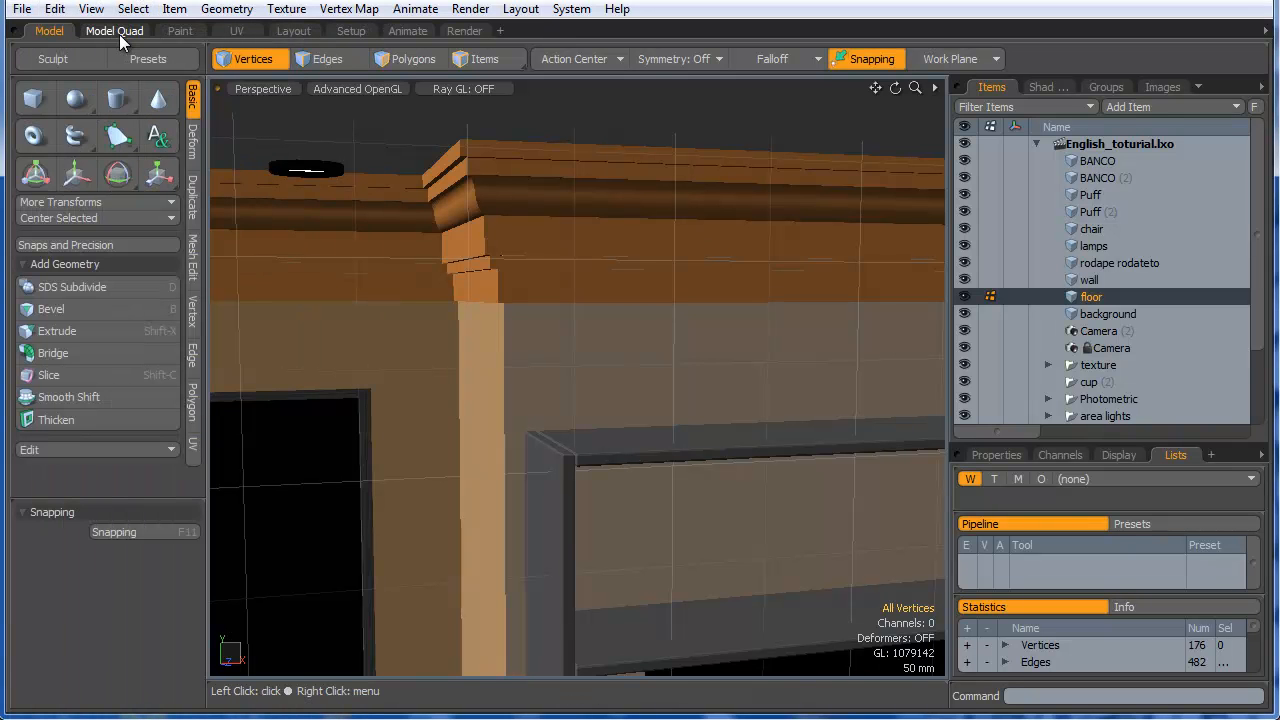
# - Create a new empty scene, add a cube to it, and collapse the English_toturial.lxo scene's item tree
pyautogui.click(21, 9)
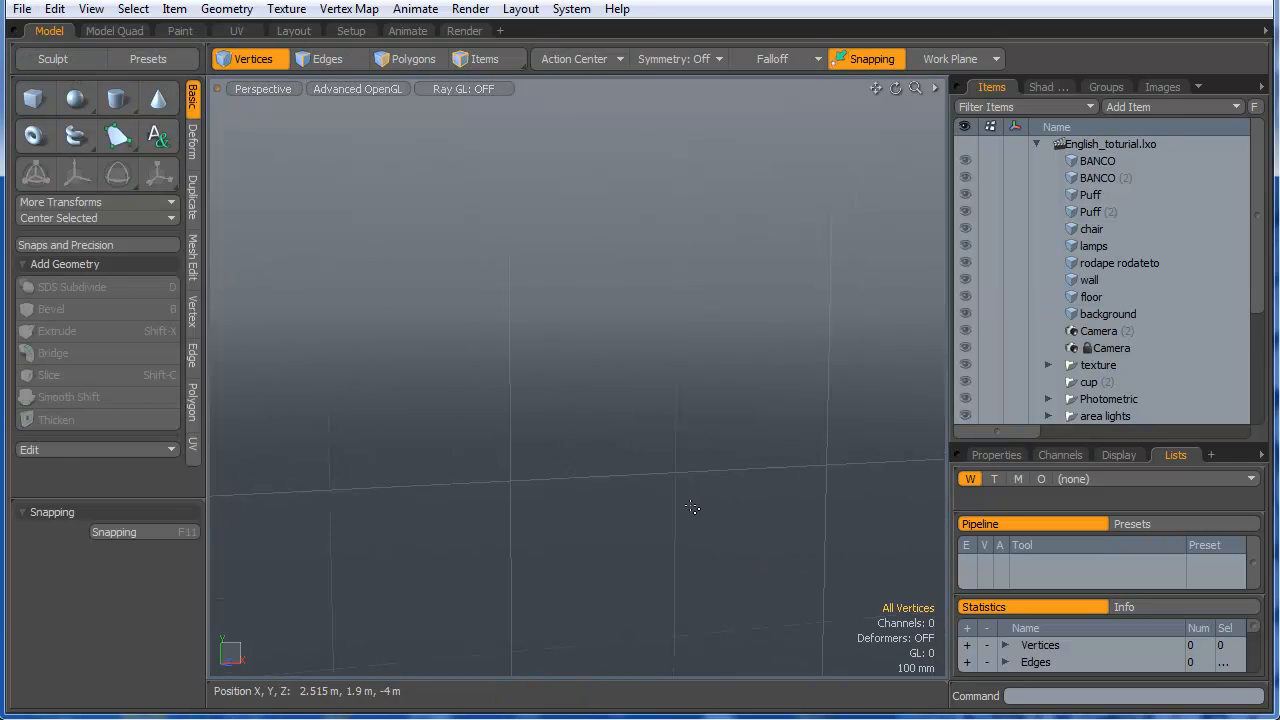
pyautogui.press('a')
pyautogui.keyDown('alt'); pyautogui.moveTo(588, 349); pyautogui.dragTo(460, 309); pyautogui.keyUp('alt')
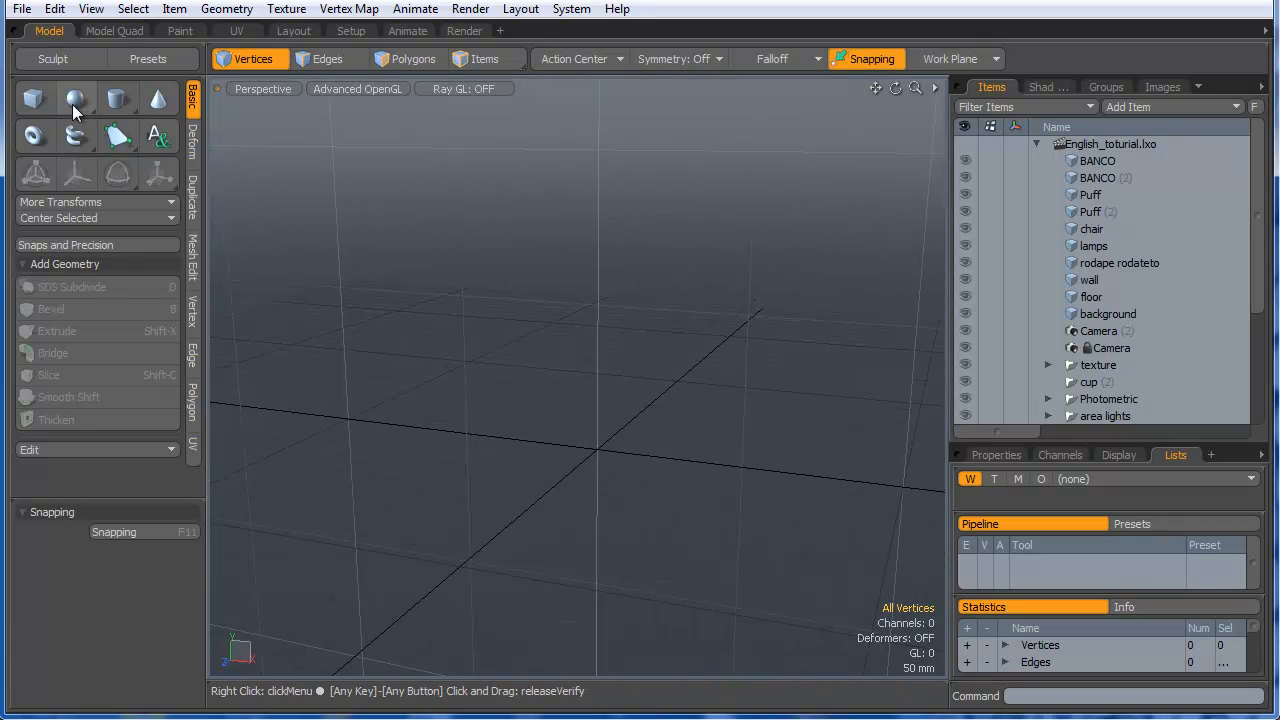
pyautogui.click(33, 100)
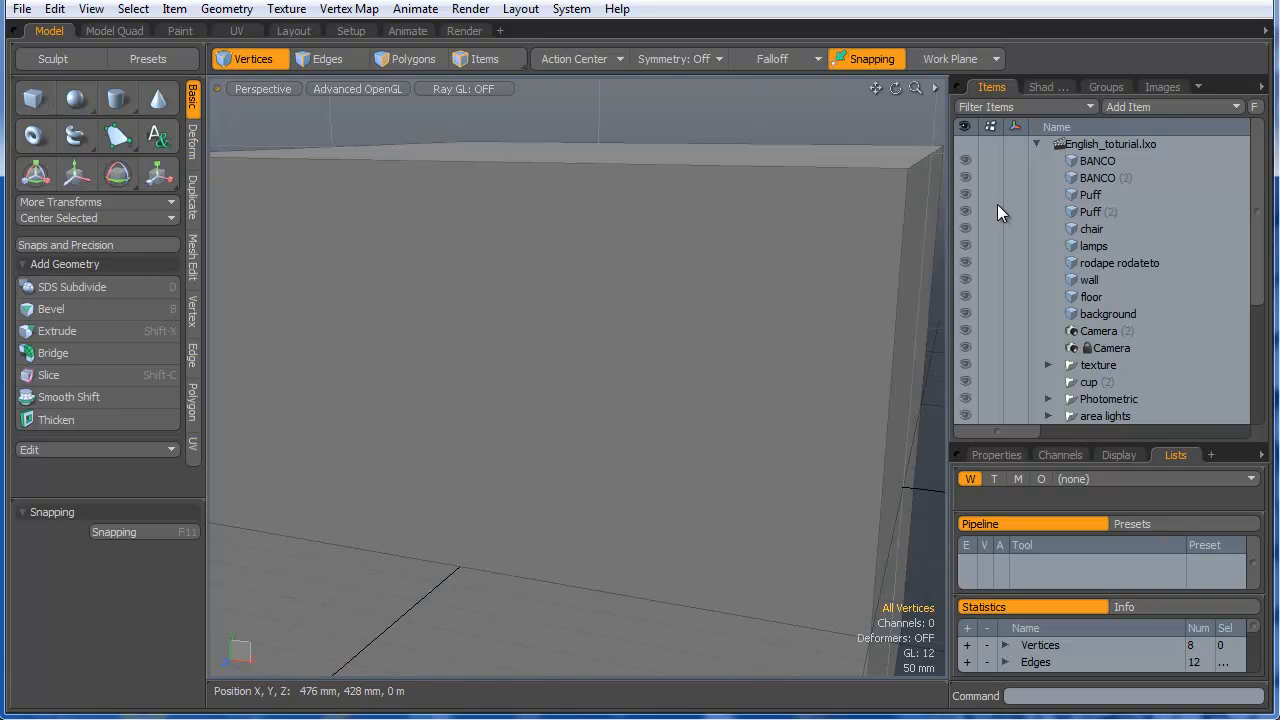
pyautogui.click(1037, 144)
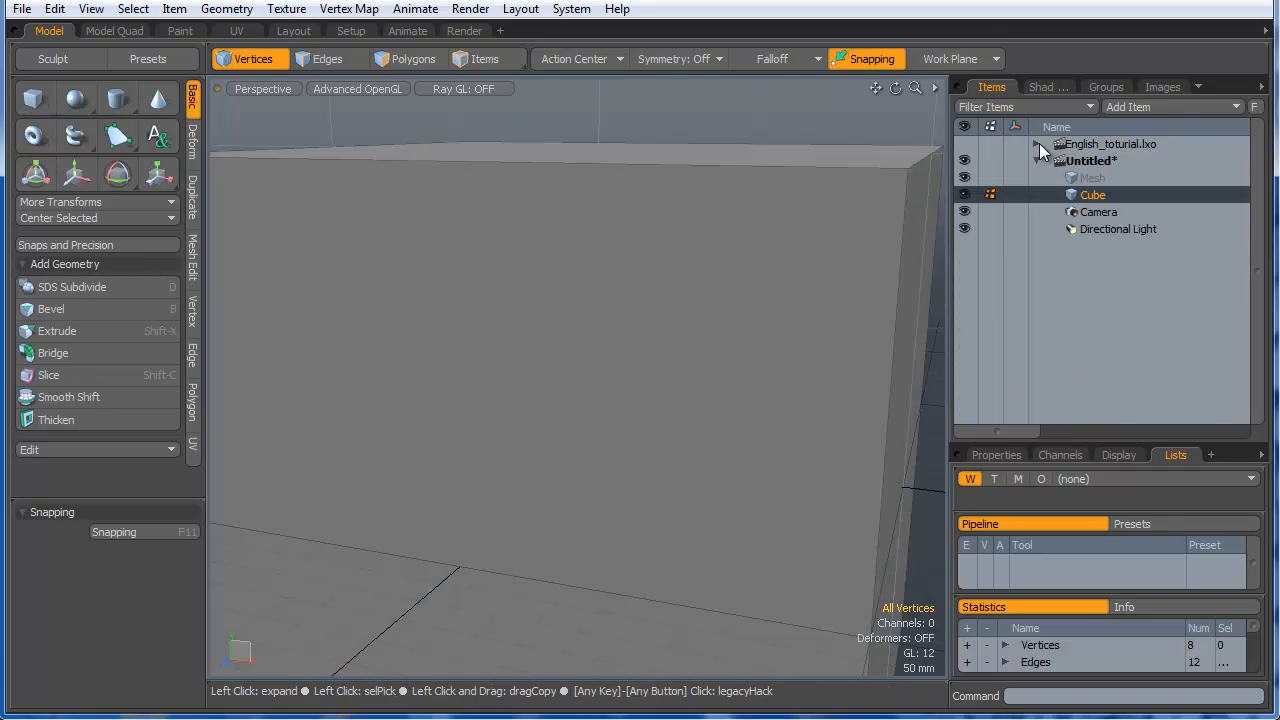
# - Scale the cube's bottom polygon uniformly to about 51.5% so the box tapers downward like a pot
pyautogui.keyDown('ctrl'); pyautogui.keyDown('alt'); pyautogui.moveTo(680, 371); pyautogui.dragTo(655, 285); pyautogui.keyUp('alt'); pyautogui.keyUp('ctrl')
pyautogui.press('2')
pyautogui.press('3')
pyautogui.click(652, 445)
pyautogui.keyDown('alt'); pyautogui.moveTo(654, 443); pyautogui.dragTo(706, 356); pyautogui.keyUp('alt')
pyautogui.press('y')
pyautogui.moveTo(676, 428); pyautogui.dragTo(635, 464)
pyautogui.moveTo(635, 464)
pyautogui.keyDown('alt'); pyautogui.mouseDown()
pyautogui.moveTo(593, 467)
pyautogui.moveTo(623, 486)
pyautogui.mouseUp(); pyautogui.keyUp('alt')
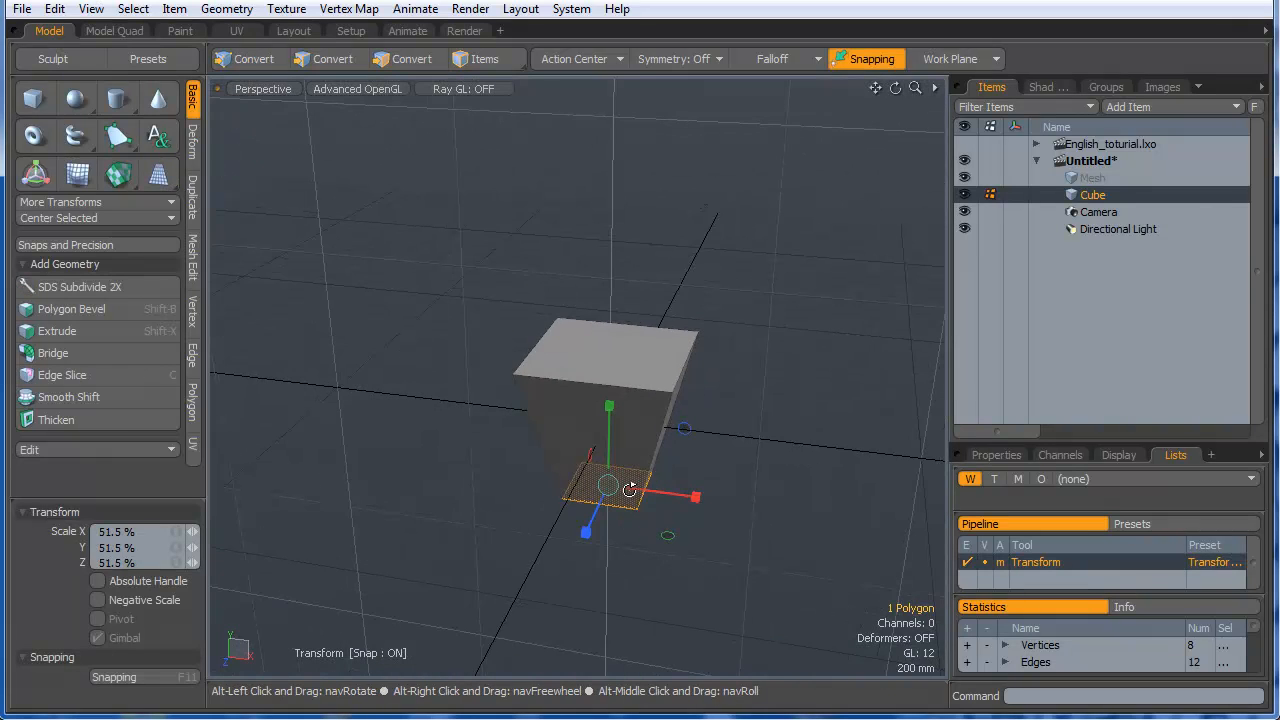
pyautogui.press('space')
# - Bevel the top polygon of the tapered box with an inset of 80 mm to form the rim
pyautogui.press('1')
pyautogui.press('2')
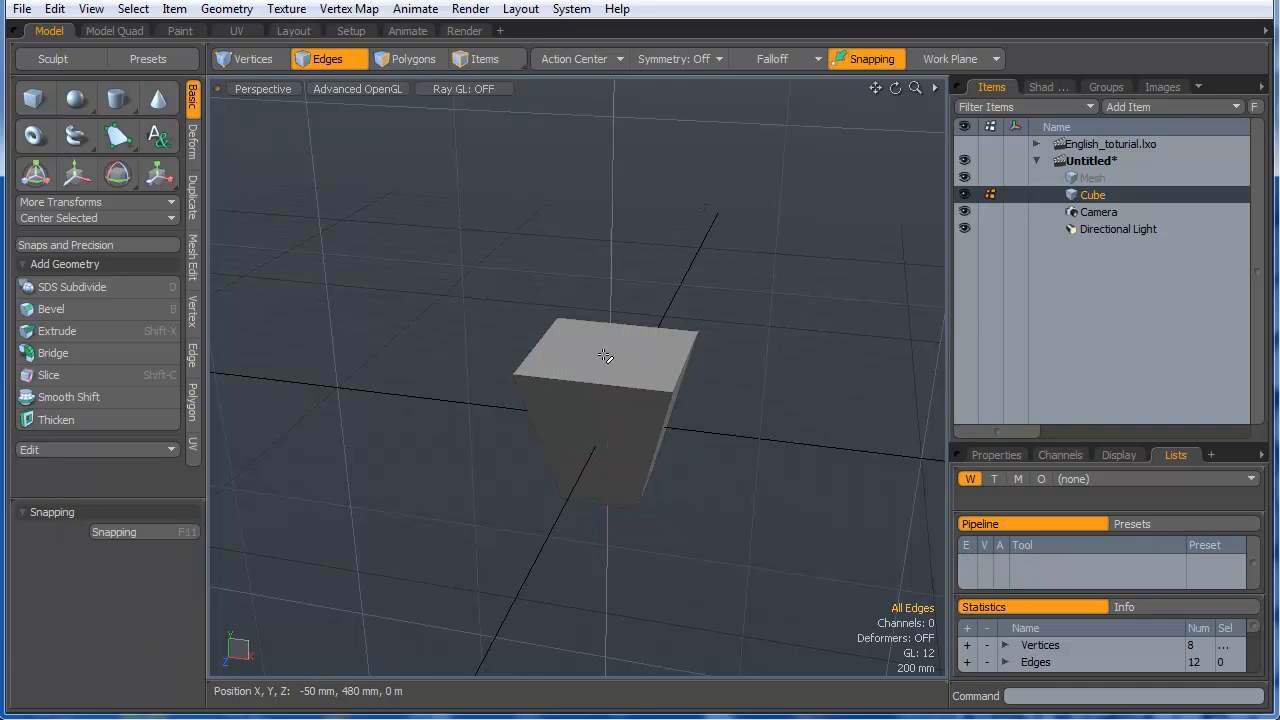
pyautogui.press('3')
pyautogui.click(615, 350)
pyautogui.press('b')
pyautogui.click(620, 343)
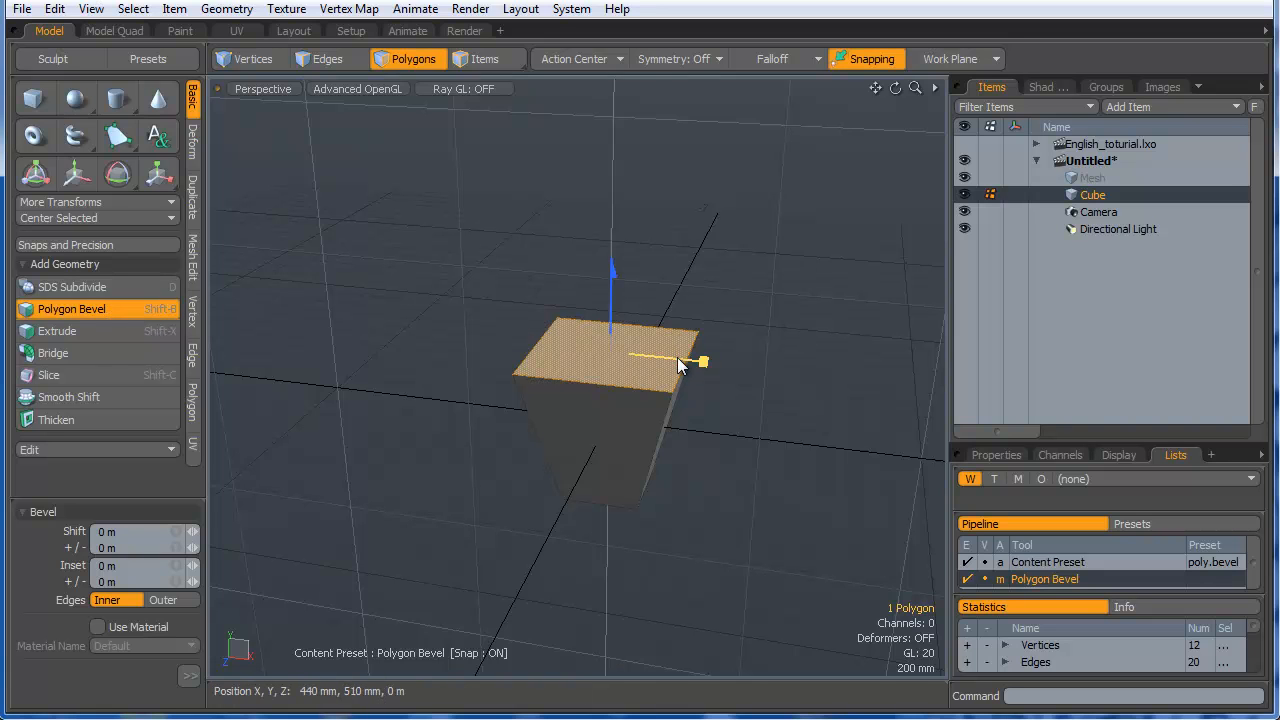
pyautogui.moveTo(678, 357); pyautogui.dragTo(670, 358)
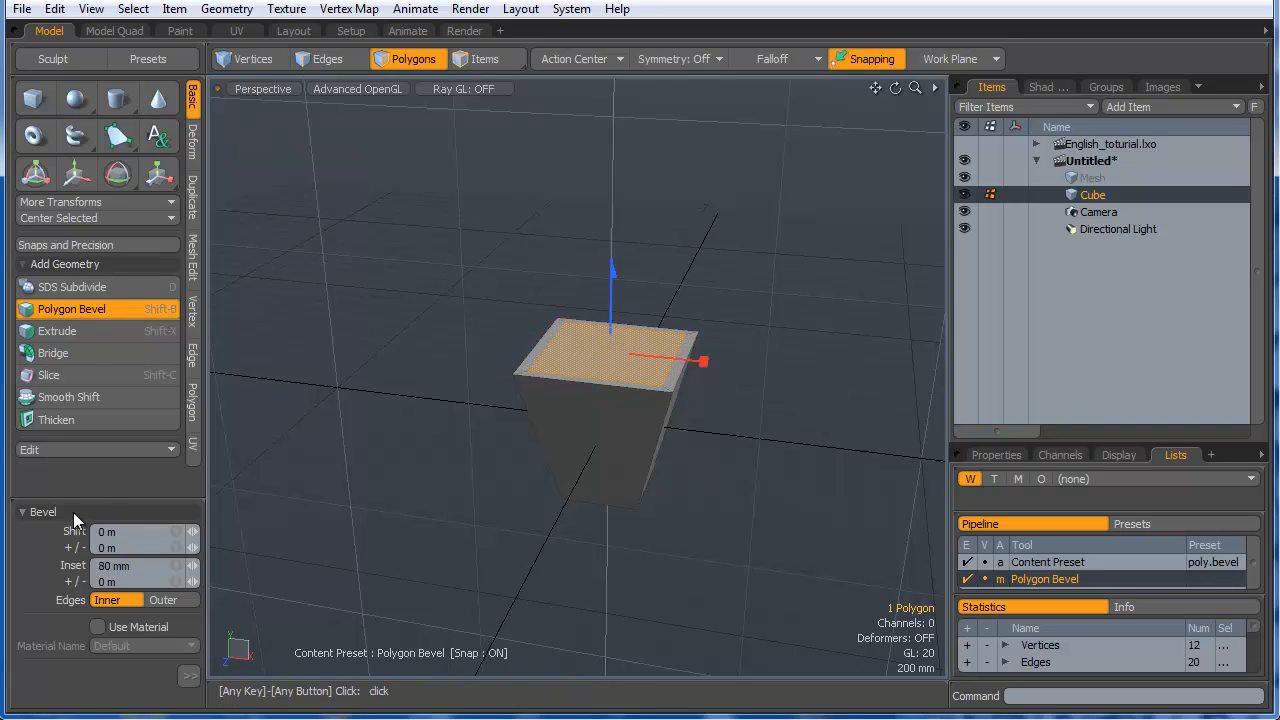
# - Bevel the inner top polygon again with a shift of about -840 mm, inset it to follow the tapered walls, and deselect
pyautogui.keyDown('shift'); pyautogui.click(757, 336); pyautogui.keyUp('shift')
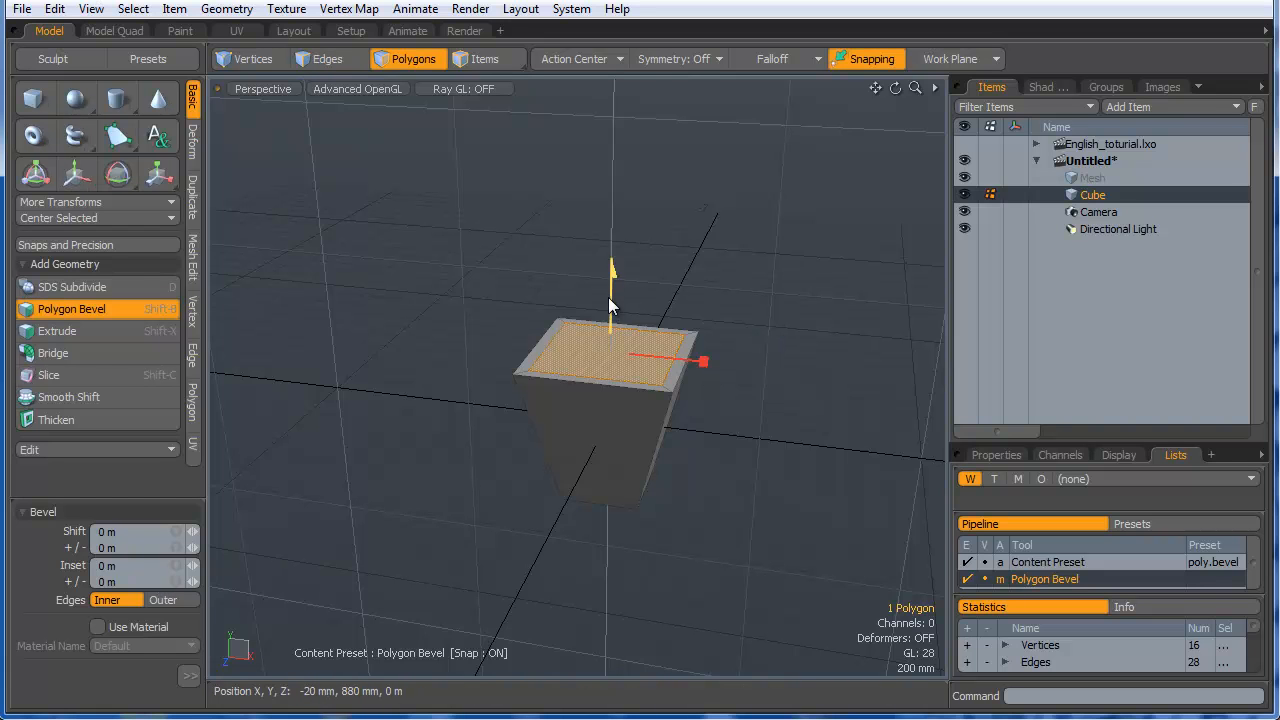
pyautogui.moveTo(608, 295); pyautogui.dragTo(609, 405)
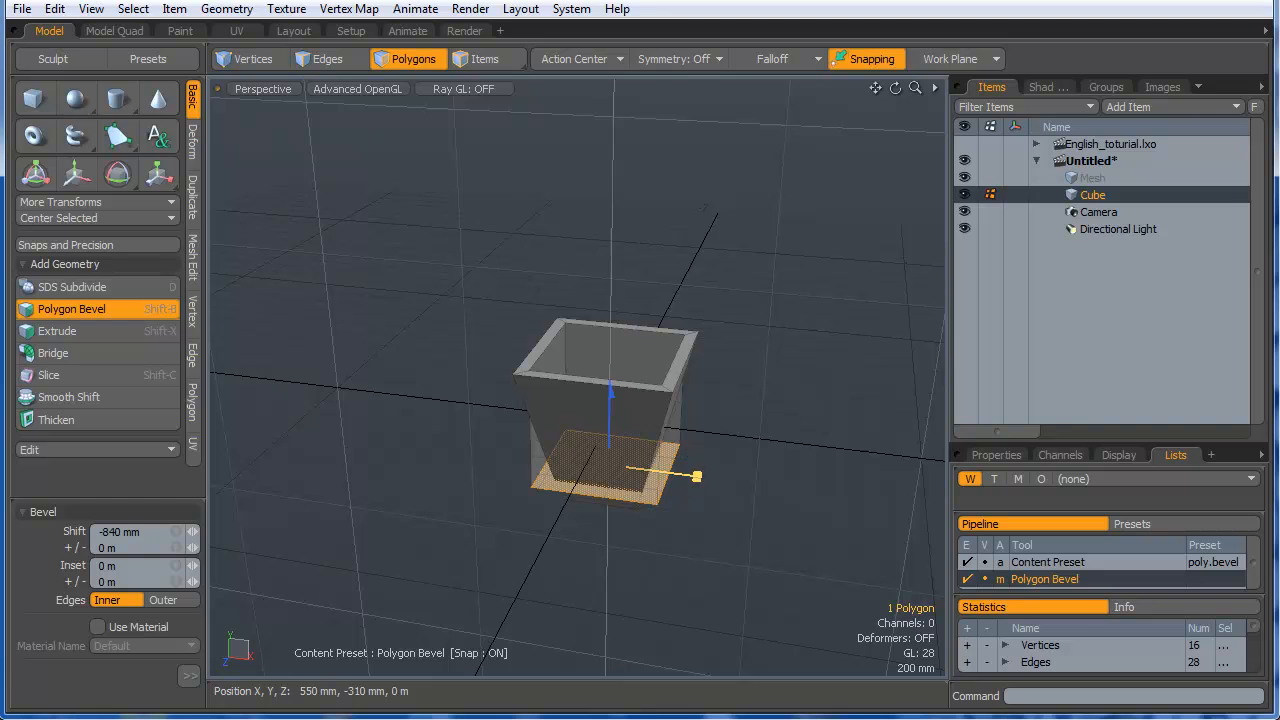
pyautogui.moveTo(695, 479); pyautogui.dragTo(686, 475)
pyautogui.keyDown('alt'); pyautogui.moveTo(548, 420); pyautogui.dragTo(540, 321); pyautogui.keyUp('alt')
pyautogui.press('q')
pyautogui.click(691, 246)
pyautogui.keyDown('alt'); pyautogui.moveTo(620, 265); pyautogui.dragTo(553, 380); pyautogui.keyUp('alt')
# - Select all edges of the hollow pot and apply an Edge Bevel in Inset mode with a value of 42 mm
pyautogui.press('1')
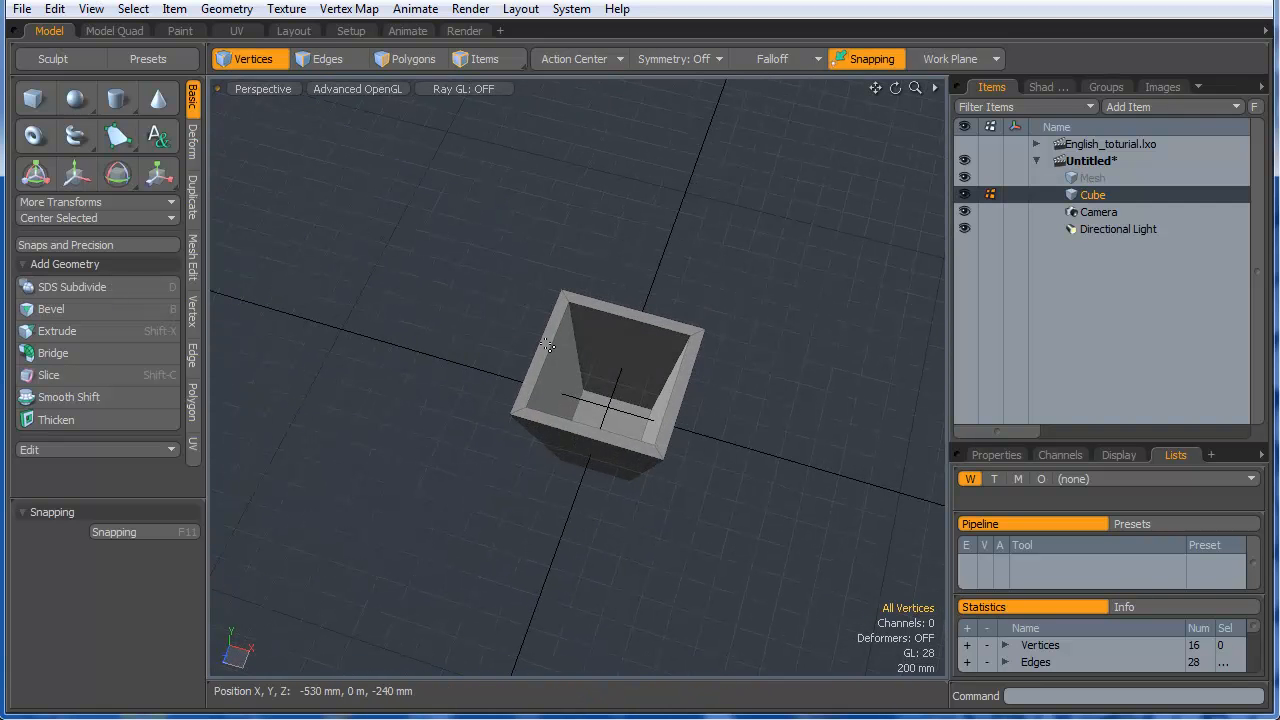
pyautogui.press('2')
pyautogui.moveTo(587, 562)
pyautogui.mouseDown(button='middle')
pyautogui.moveTo(871, 283)
pyautogui.moveTo(862, 278)
pyautogui.mouseUp(button='middle')
pyautogui.keyDown('alt'); pyautogui.moveTo(712, 358); pyautogui.dragTo(678, 334); pyautogui.keyUp('alt')
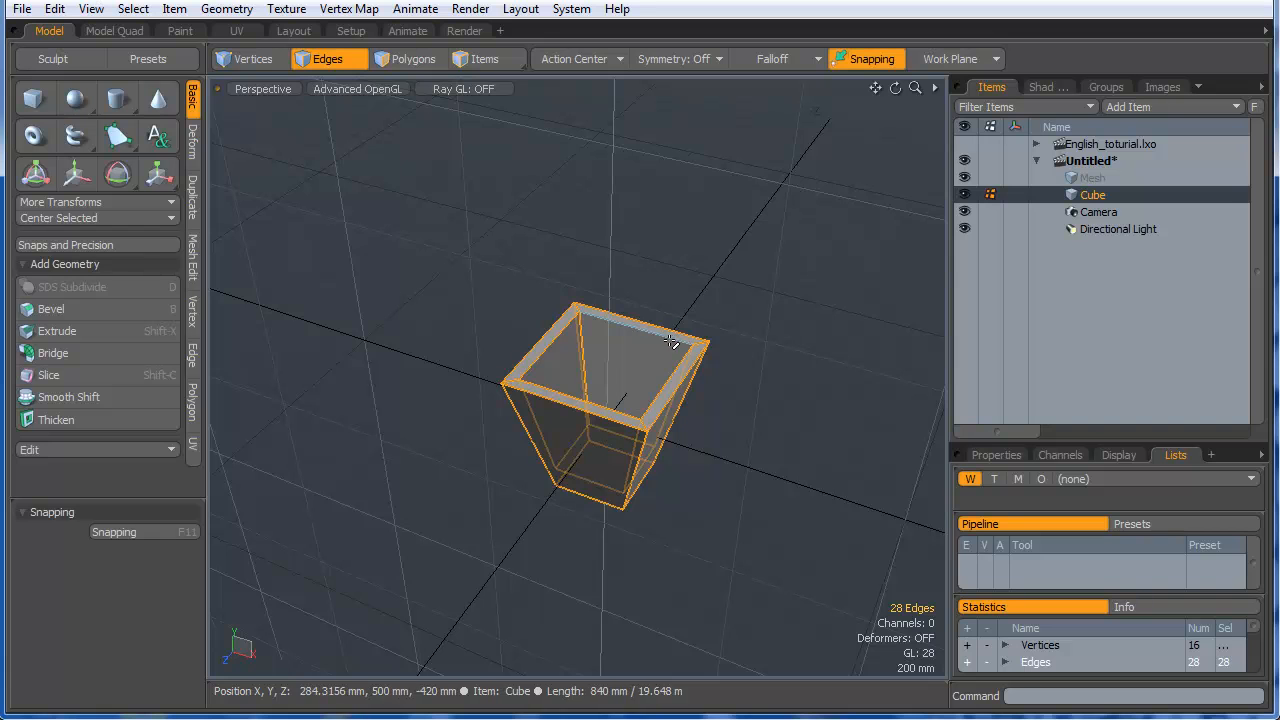
pyautogui.press('b')
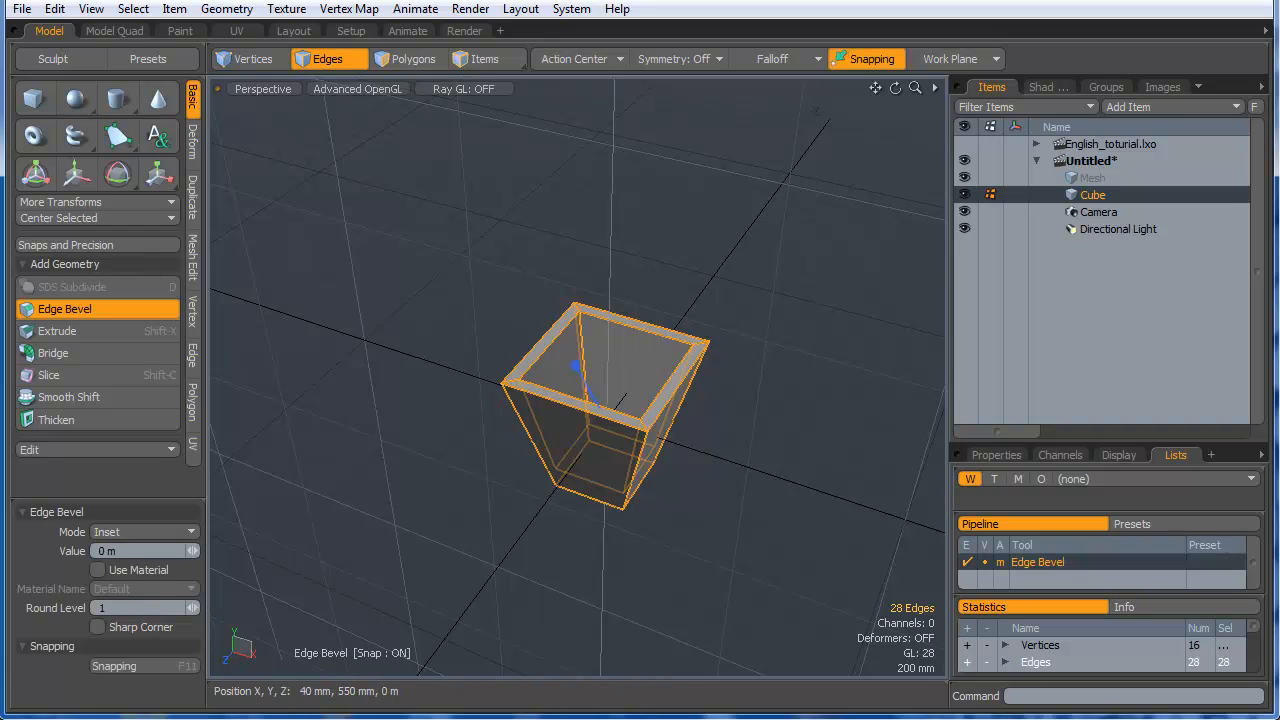
pyautogui.moveTo(584, 376); pyautogui.dragTo(838, 446)
pyautogui.keyDown('alt'); pyautogui.moveTo(600, 390); pyautogui.dragTo(462, 233); pyautogui.keyUp('alt')
pyautogui.moveTo(493, 301); pyautogui.dragTo(489, 286)
pyautogui.keyDown('alt'); pyautogui.moveTo(535, 335); pyautogui.dragTo(622, 318); pyautogui.keyUp('alt')
pyautogui.keyDown('alt'); pyautogui.moveTo(622, 322); pyautogui.dragTo(638, 316); pyautogui.keyUp('alt')
pyautogui.moveTo(474, 345); pyautogui.dragTo(483, 352)
pyautogui.keyDown('alt'); pyautogui.moveTo(503, 292); pyautogui.dragTo(508, 385); pyautogui.keyUp('alt')
pyautogui.keyDown('ctrl'); pyautogui.keyDown('alt'); pyautogui.moveTo(594, 448); pyautogui.dragTo(560, 446); pyautogui.keyUp('alt'); pyautogui.keyUp('ctrl')
pyautogui.moveTo(560, 446)
pyautogui.keyDown('alt'); pyautogui.mouseDown()
pyautogui.moveTo(538, 431)
pyautogui.moveTo(560, 437)
pyautogui.mouseUp(); pyautogui.keyUp('alt')
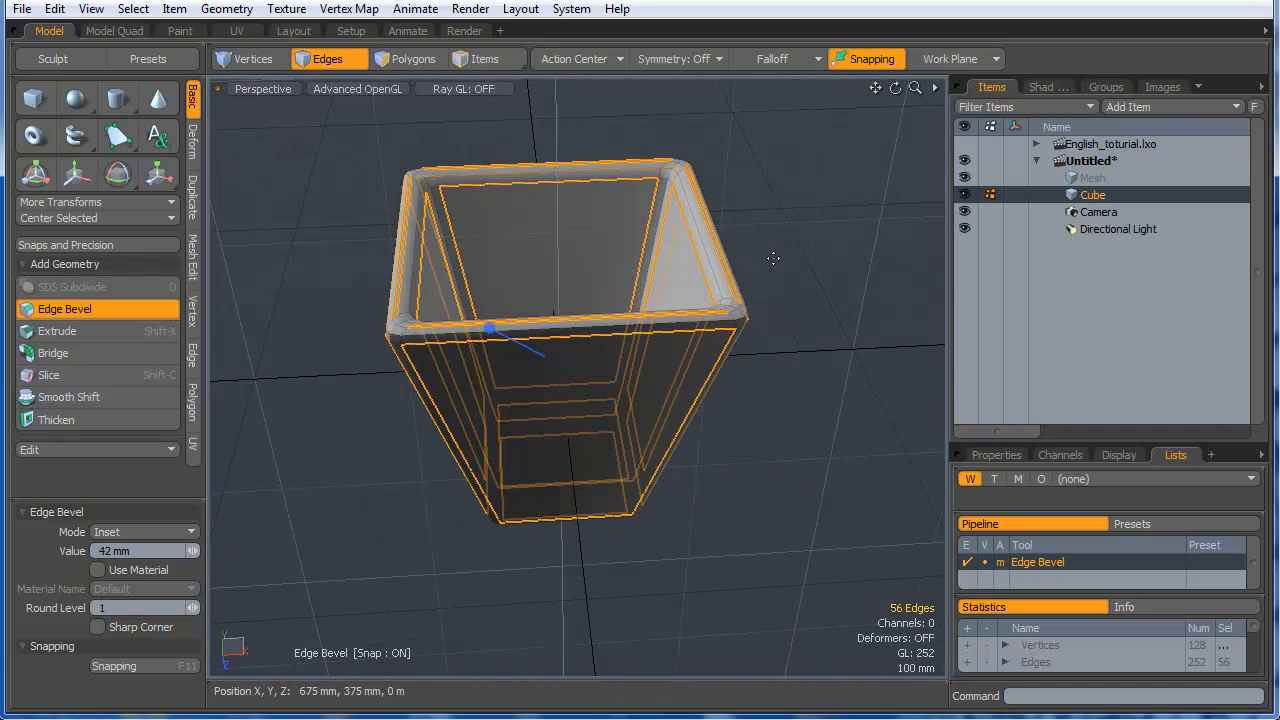
pyautogui.press('space')
pyautogui.click(781, 328)
# - Turn the pot mesh into a smooth subdivision surface
pyautogui.press('Tab')
pyautogui.keyDown('alt'); pyautogui.moveTo(814, 435); pyautogui.dragTo(575, 360); pyautogui.keyUp('alt')
pyautogui.keyDown('alt'); pyautogui.moveTo(608, 472); pyautogui.dragTo(565, 436); pyautogui.keyUp('alt')
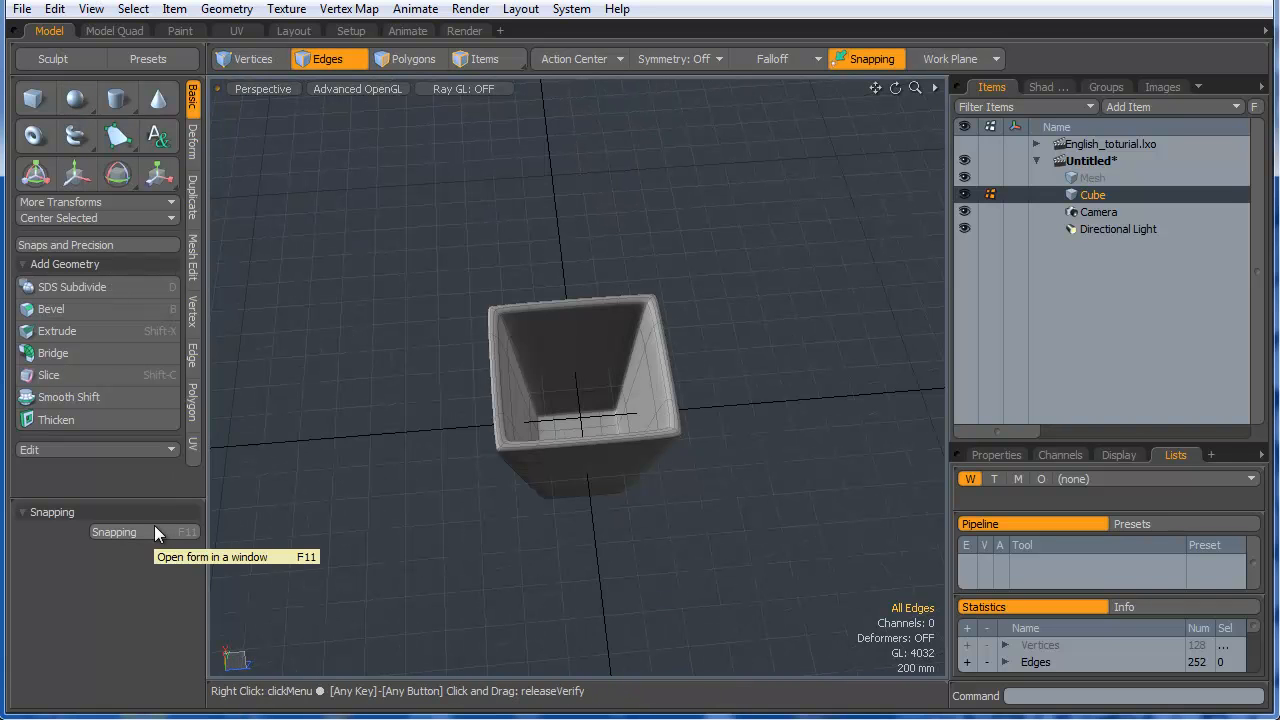
# - Add a sphere as a separate mesh and raise it vertically to the pot's opening
pyautogui.click(73, 99)
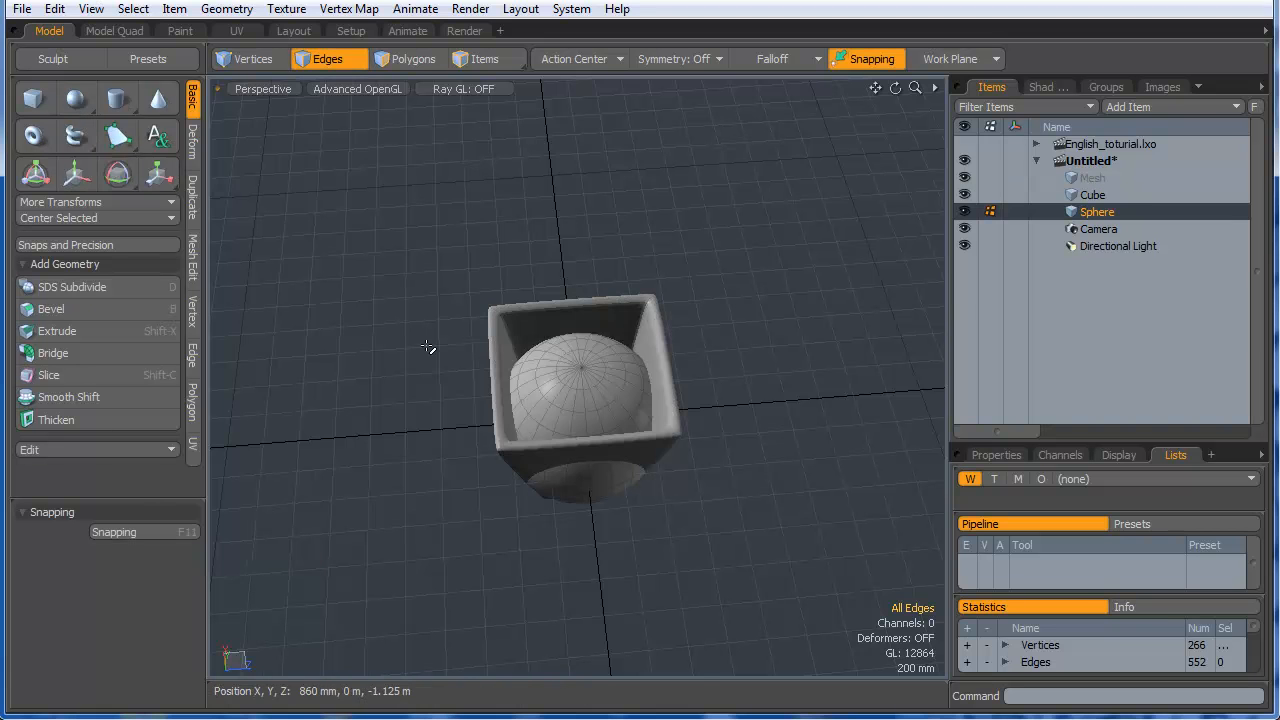
pyautogui.keyDown('alt'); pyautogui.moveTo(600, 406); pyautogui.dragTo(599, 312); pyautogui.keyUp('alt')
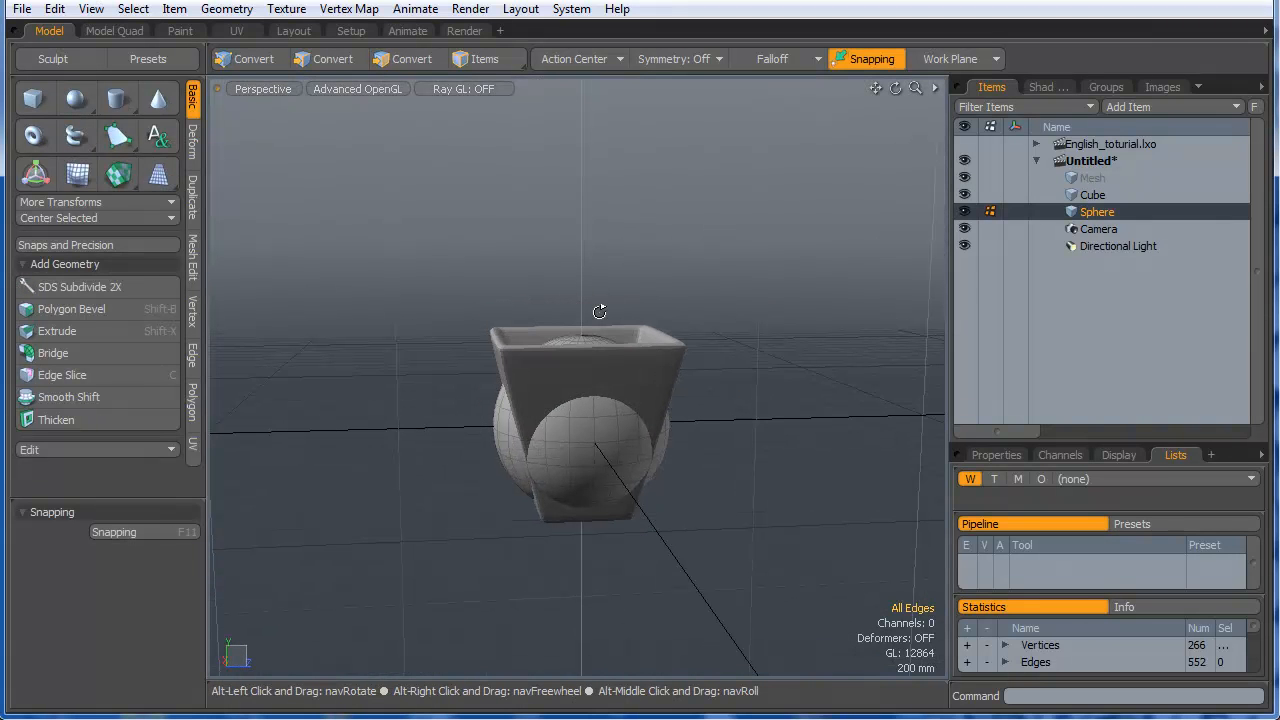
pyautogui.press('2')
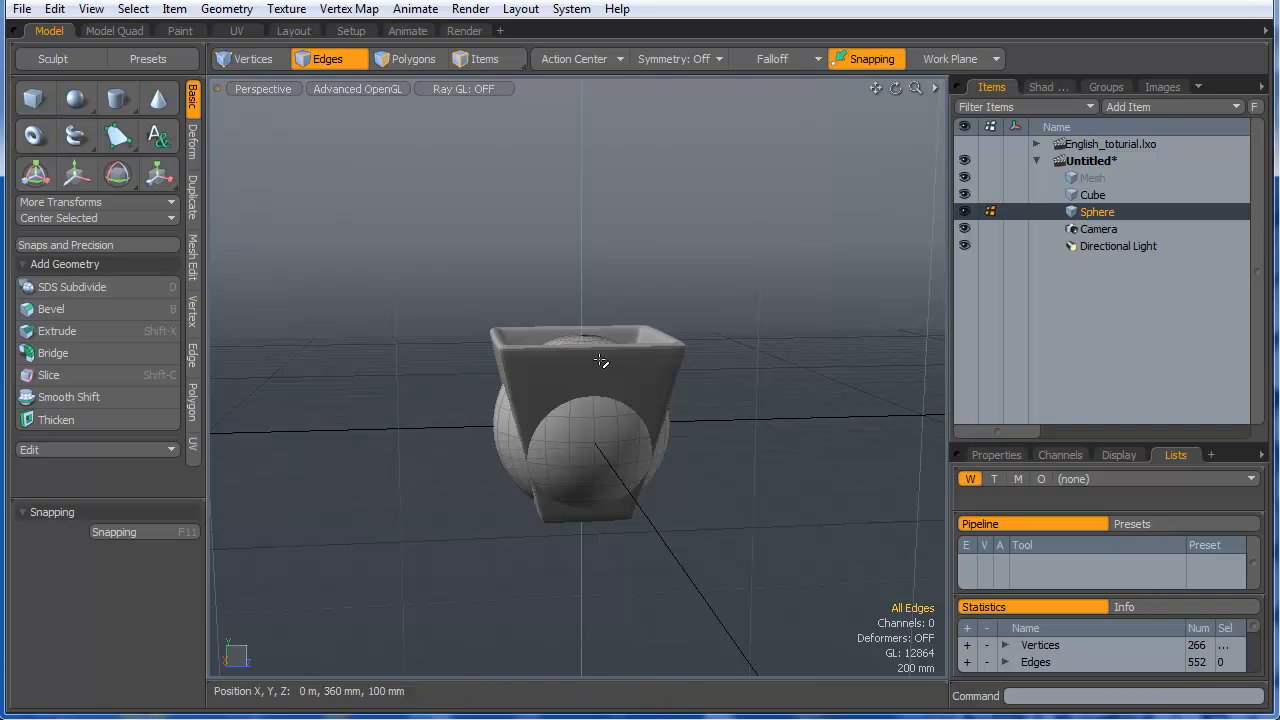
pyautogui.press('y')
pyautogui.moveTo(583, 354); pyautogui.dragTo(583, 259)
# - Scale the sphere down uniformly and move it so that it sits inside the pot's opening
pyautogui.press('r')
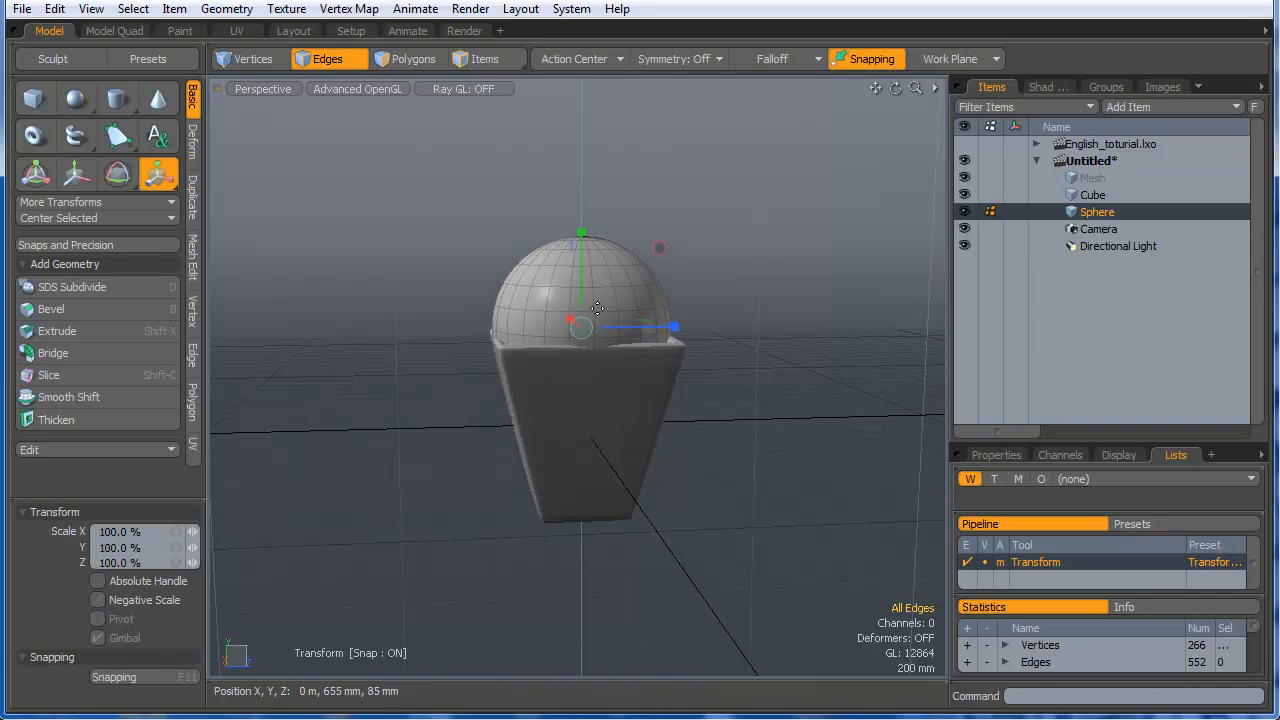
pyautogui.moveTo(581, 328); pyautogui.dragTo(564, 328)
pyautogui.press('w')
pyautogui.moveTo(581, 285); pyautogui.dragTo(612, 345)
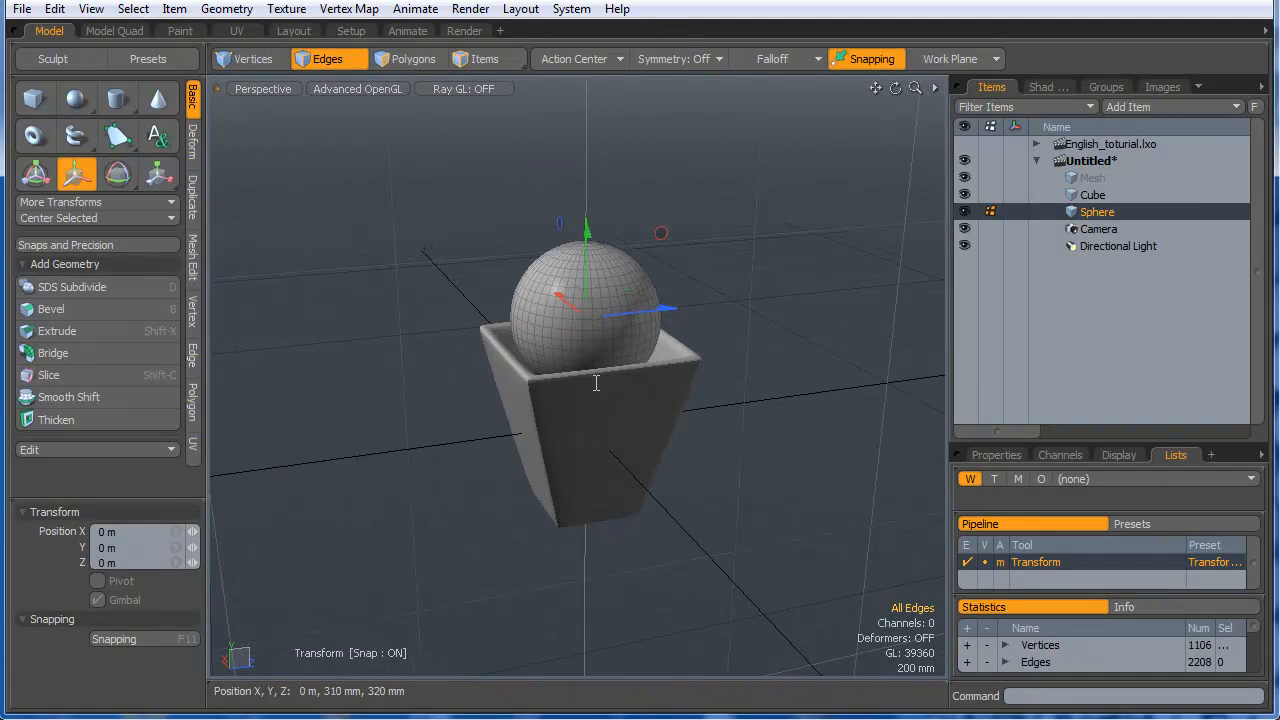
# - Enable the Background Constraint and scale the sphere up uniformly so it bulges above the rim and conforms to the pot's walls
pyautogui.click(157, 636)
pyautogui.click(175, 697)
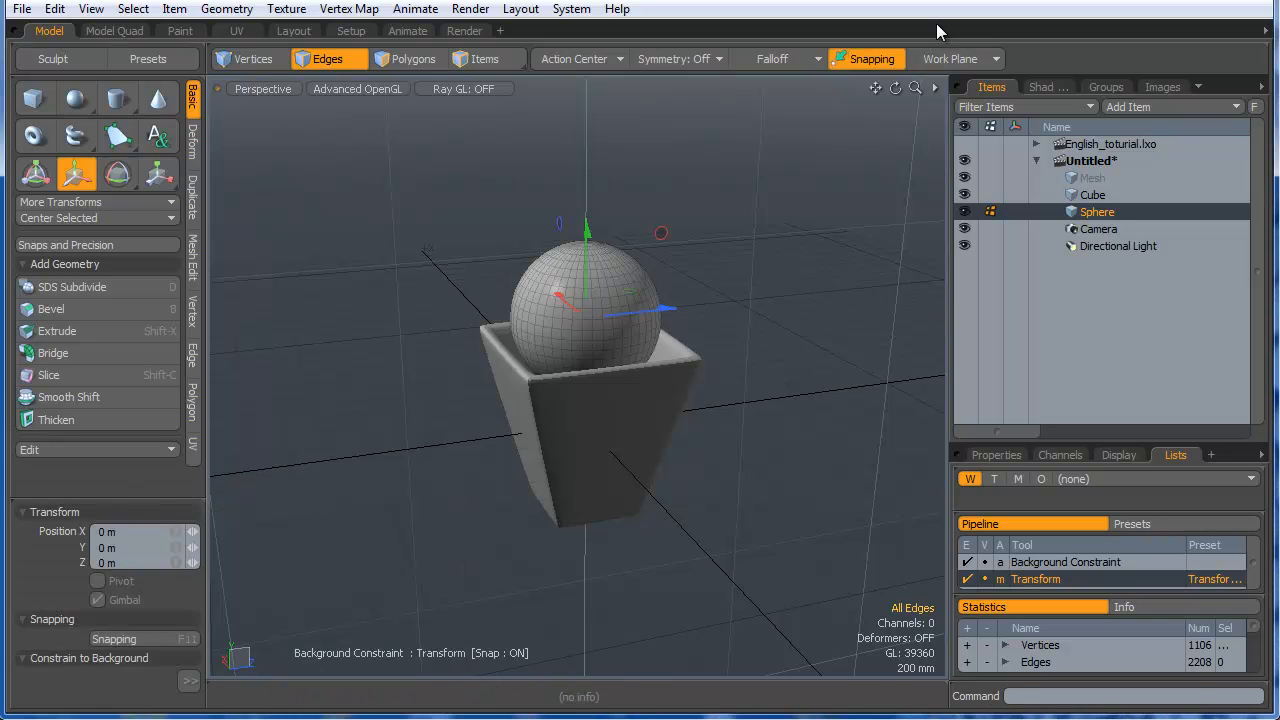
pyautogui.press('r')
pyautogui.moveTo(586, 317); pyautogui.dragTo(612, 262)
pyautogui.press('q')
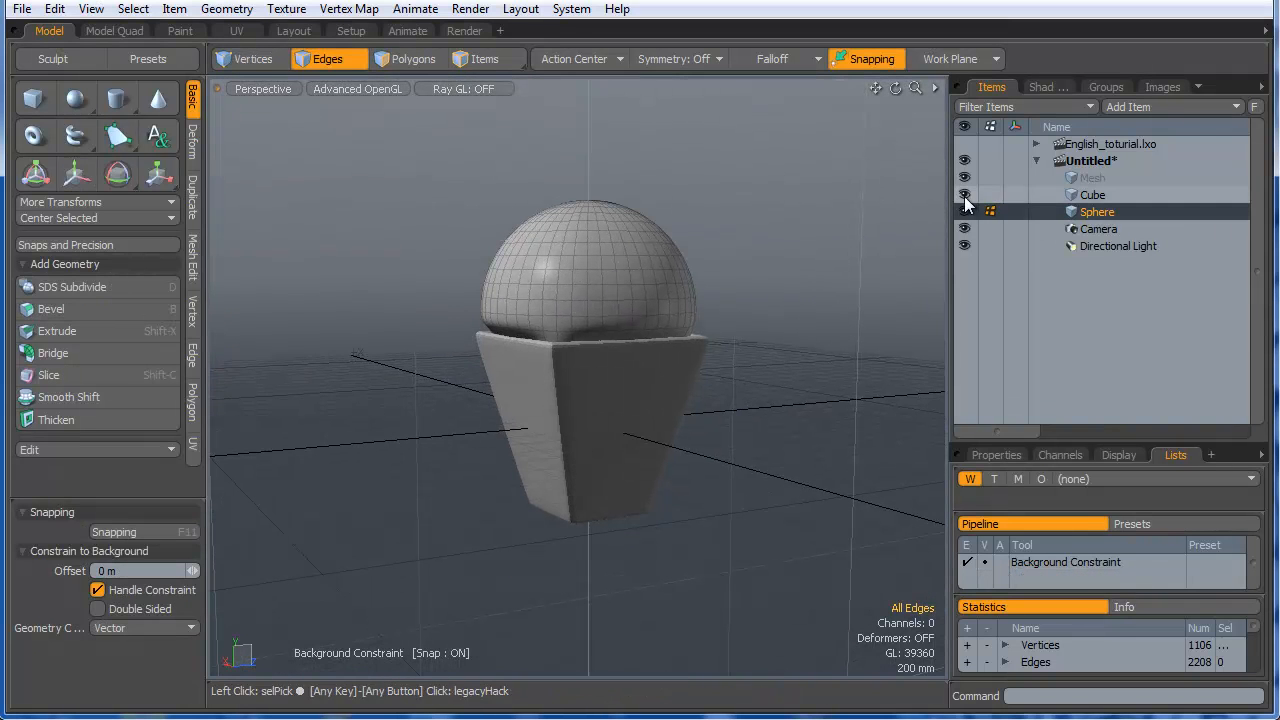
# - Hide the Cube mesh, select the ring of polygons around the sphere's bottom pole, and show the Cube mesh again
pyautogui.click(964, 195)
pyautogui.moveTo(694, 363)
pyautogui.keyDown('alt'); pyautogui.mouseDown()
pyautogui.moveTo(609, 263)
pyautogui.moveTo(586, 400)
pyautogui.moveTo(535, 383)
pyautogui.moveTo(560, 358)
pyautogui.moveTo(660, 496)
pyautogui.moveTo(560, 546)
pyautogui.moveTo(632, 560)
pyautogui.mouseUp(); pyautogui.keyUp('alt')
pyautogui.scroll(5, 586, 400)
pyautogui.scroll(2, 594, 377)
pyautogui.press('space')
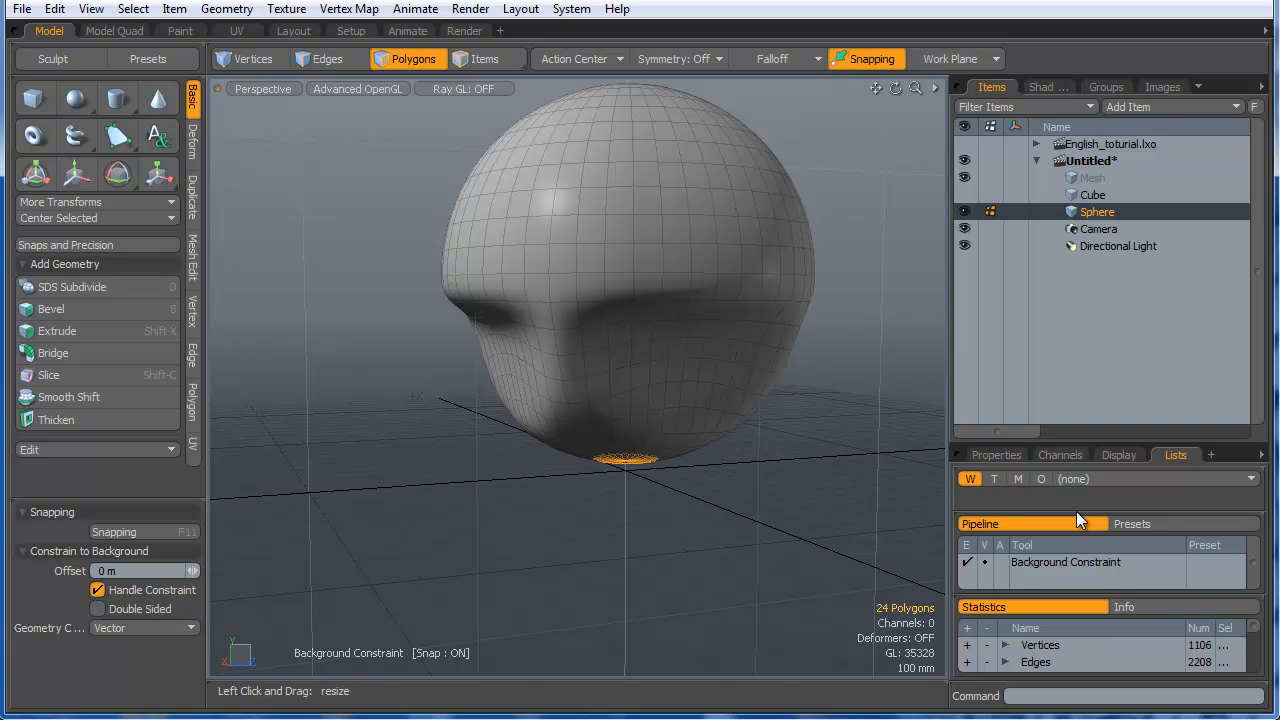
pyautogui.click(964, 194)
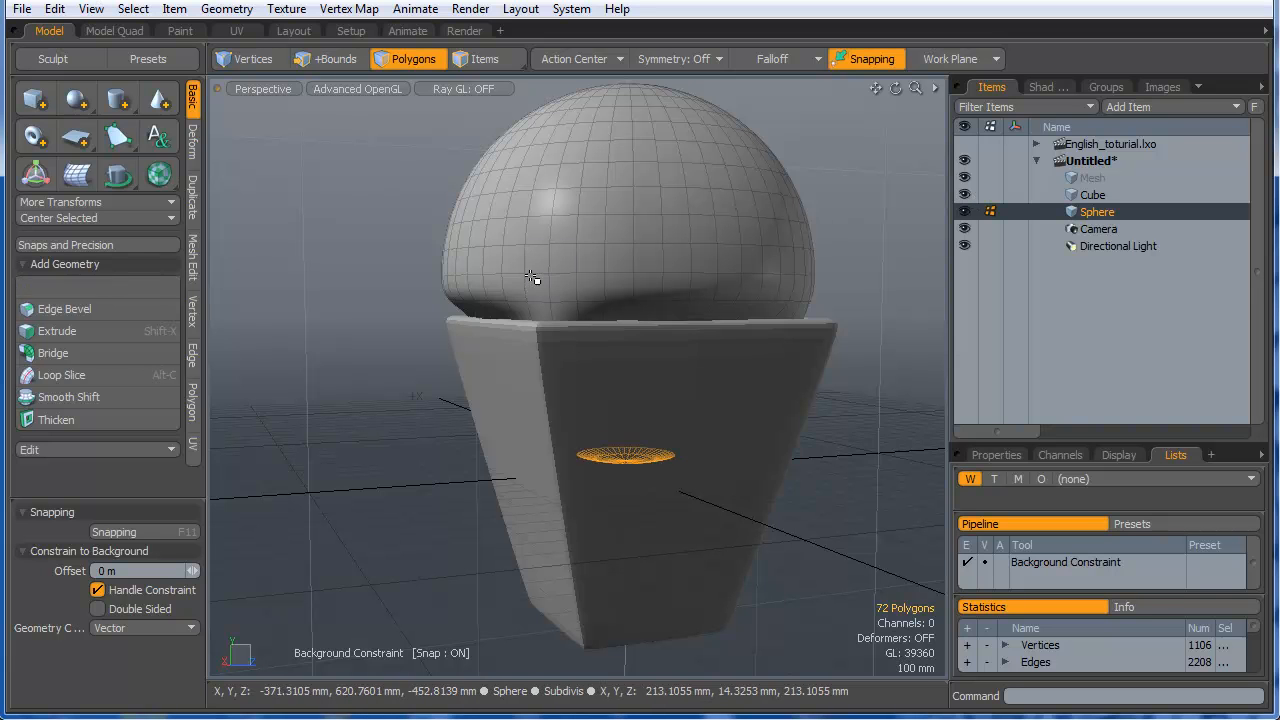
# - Grow the polygon selection up to just below the pot's rim and delete the selected part of the sphere
pyautogui.hotkey('shift', 'Up')
pyautogui.hotkey('shift', 'Up')
pyautogui.hotkey('shift', 'Up')
pyautogui.hotkey('shift', 'Up')
pyautogui.hotkey('shift', 'Up')
pyautogui.hotkey('shift', 'Up')
pyautogui.hotkey('shift', 'Up')
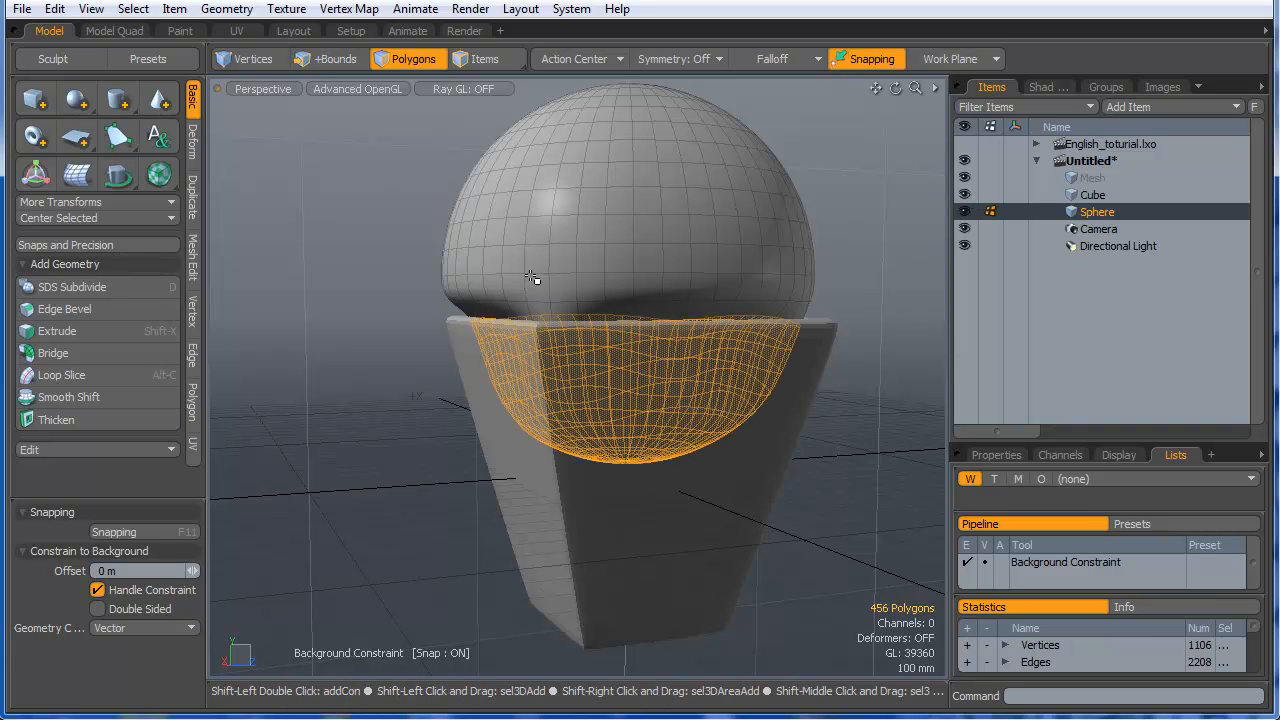
pyautogui.hotkey('shift', 'Down')
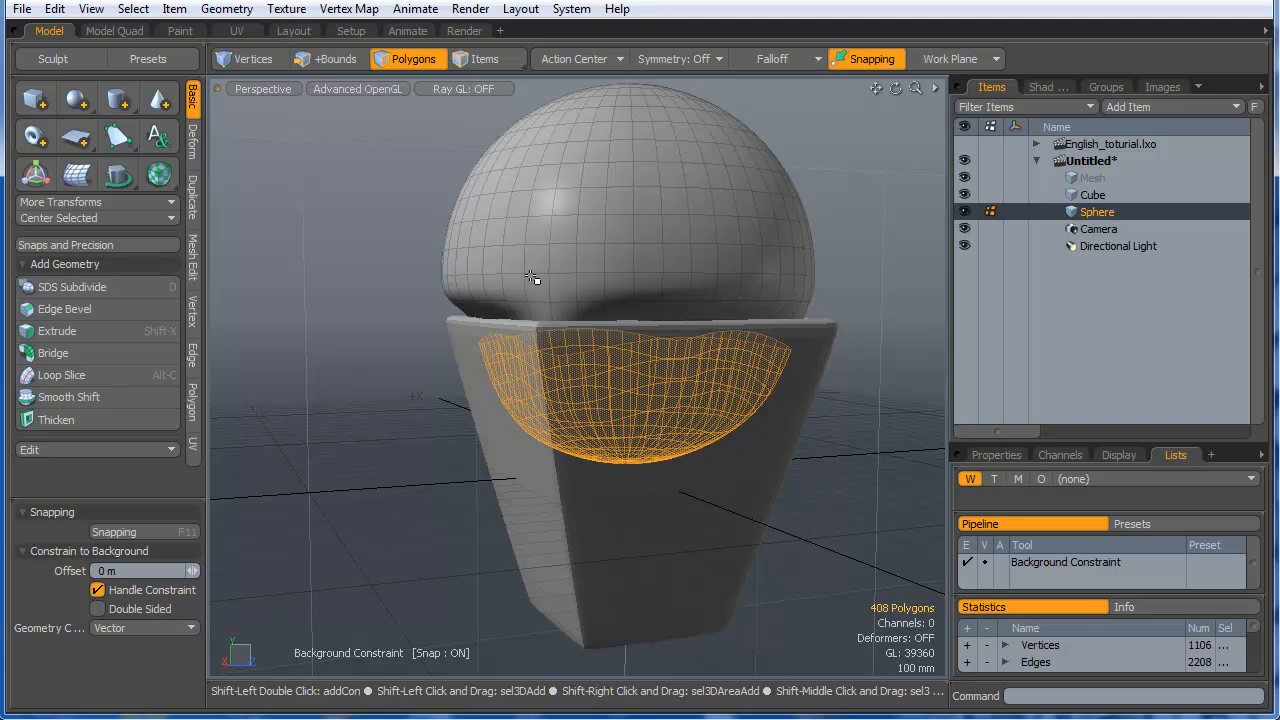
pyautogui.press('Delete')
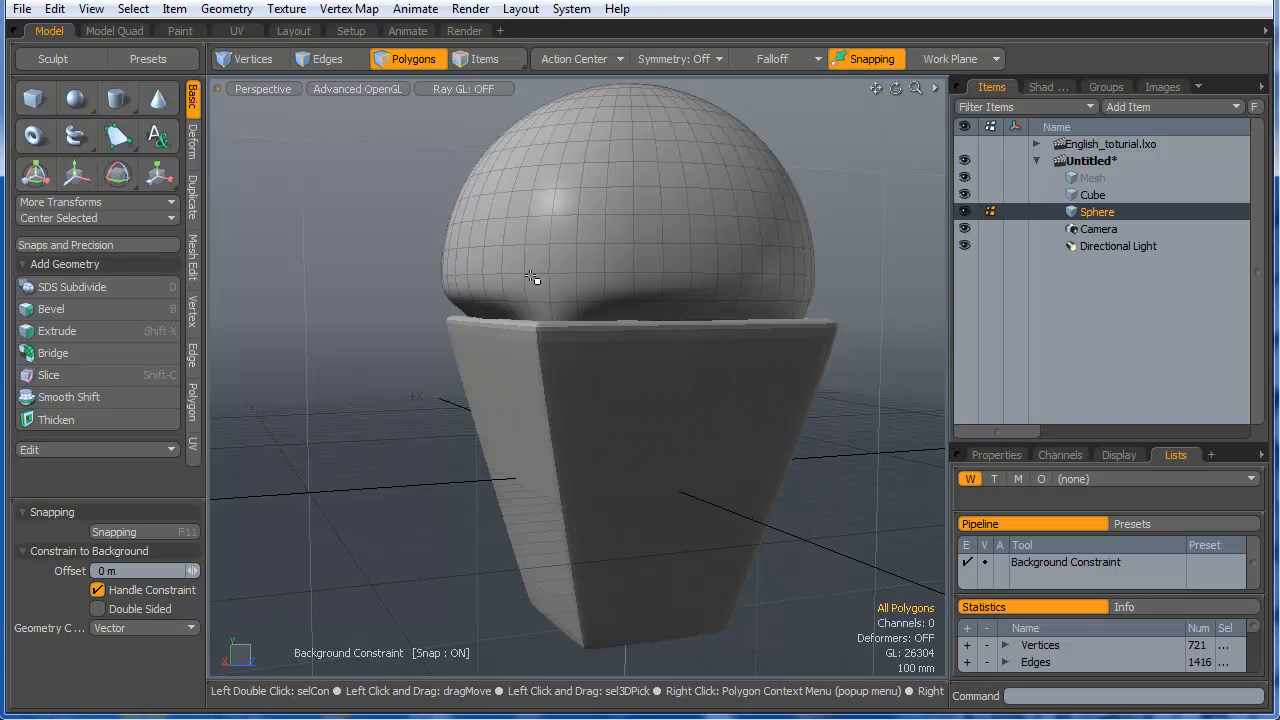
# - Examine the trimmed sphere from several angles, including the polygons around its top pole and its fit in the pot
pyautogui.keyDown('alt'); pyautogui.moveTo(546, 266); pyautogui.dragTo(837, 377); pyautogui.keyUp('alt')
pyautogui.keyDown('alt'); pyautogui.moveTo(653, 296); pyautogui.dragTo(790, 400); pyautogui.keyUp('alt')
pyautogui.keyDown('ctrl'); pyautogui.keyDown('alt'); pyautogui.moveTo(790, 400); pyautogui.dragTo(607, 506); pyautogui.keyUp('alt'); pyautogui.keyUp('ctrl')
pyautogui.scroll(10, 680, 318)
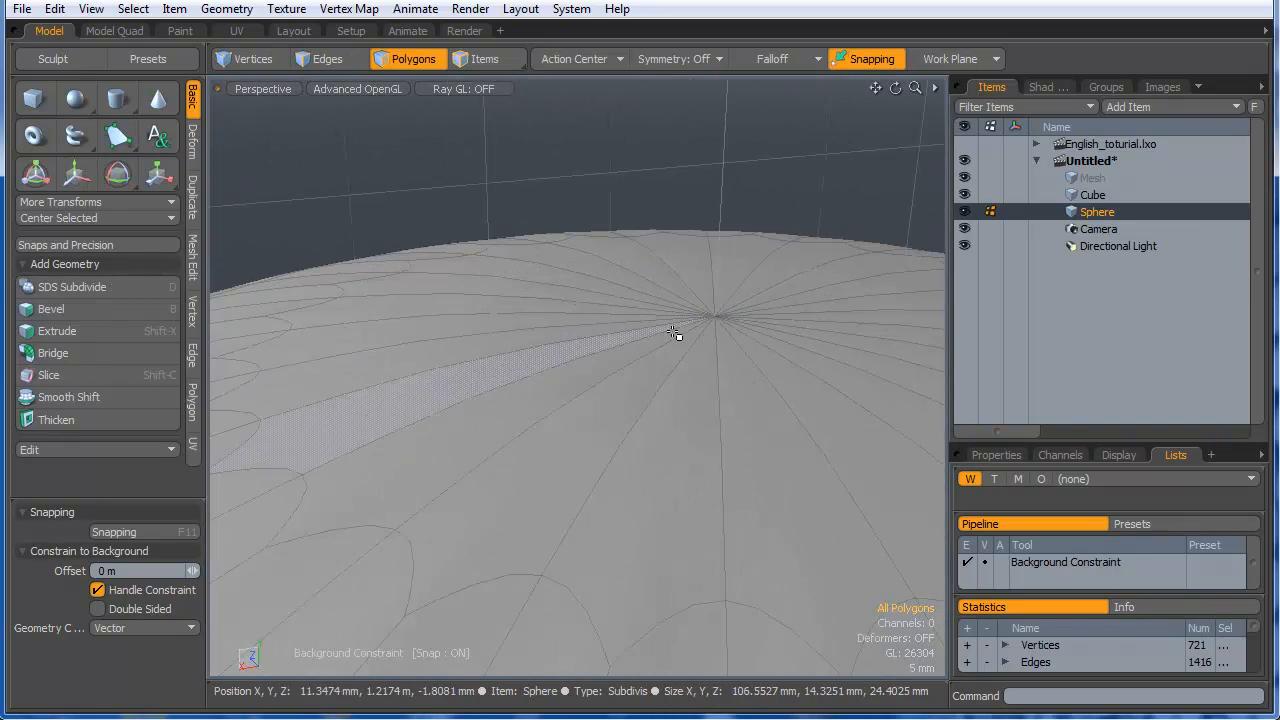
pyautogui.scroll(-5, 678, 331)
pyautogui.keyDown('alt'); pyautogui.moveTo(660, 517); pyautogui.dragTo(590, 500); pyautogui.keyUp('alt')
pyautogui.keyDown('ctrl'); pyautogui.keyDown('alt'); pyautogui.moveTo(590, 500); pyautogui.dragTo(625, 375); pyautogui.keyUp('alt'); pyautogui.keyUp('ctrl')
pyautogui.keyDown('alt'); pyautogui.moveTo(625, 375); pyautogui.dragTo(532, 482); pyautogui.keyUp('alt')
pyautogui.keyDown('ctrl'); pyautogui.keyDown('alt'); pyautogui.moveTo(724, 491); pyautogui.dragTo(612, 443); pyautogui.keyUp('alt'); pyautogui.keyUp('ctrl')
pyautogui.keyDown('alt'); pyautogui.keyDown('shift'); pyautogui.moveTo(712, 468); pyautogui.dragTo(551, 522); pyautogui.keyUp('shift'); pyautogui.keyUp('alt')
pyautogui.keyDown('alt'); pyautogui.moveTo(709, 443); pyautogui.dragTo(568, 464); pyautogui.keyUp('alt')
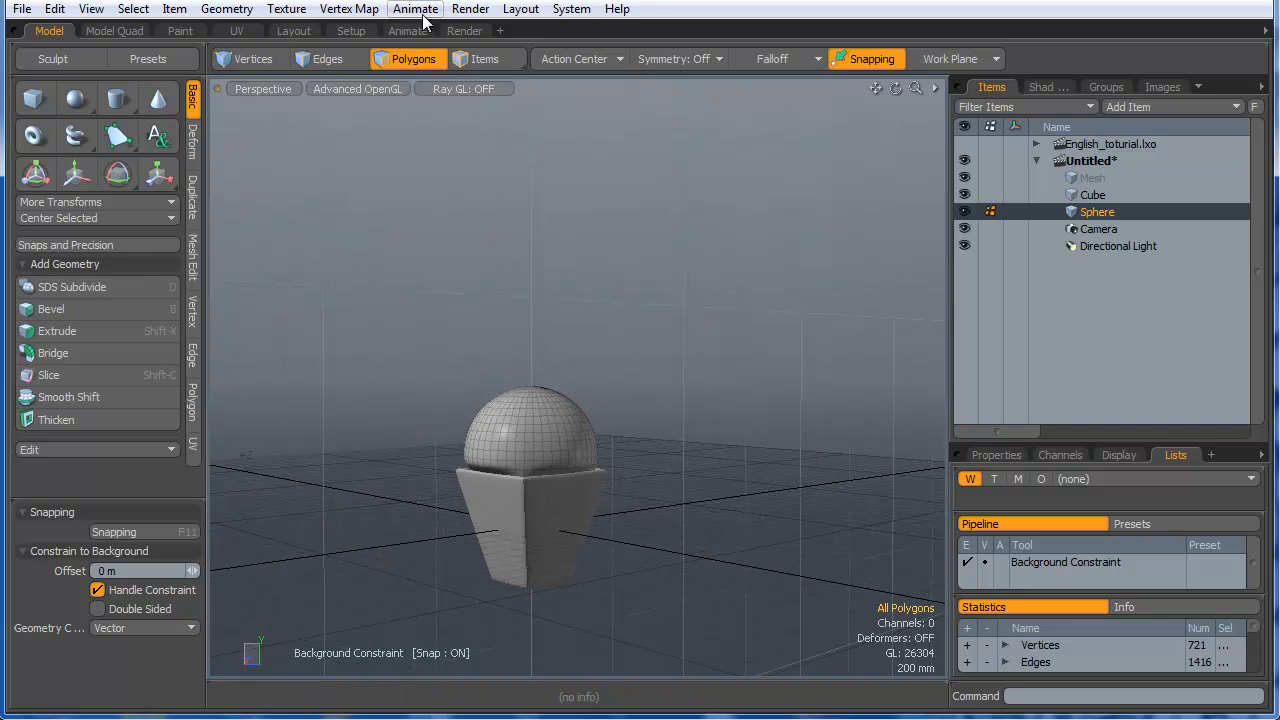
# - Switch to the Render workspace and preview the whole pot with its sphere
pyautogui.click(452, 33)
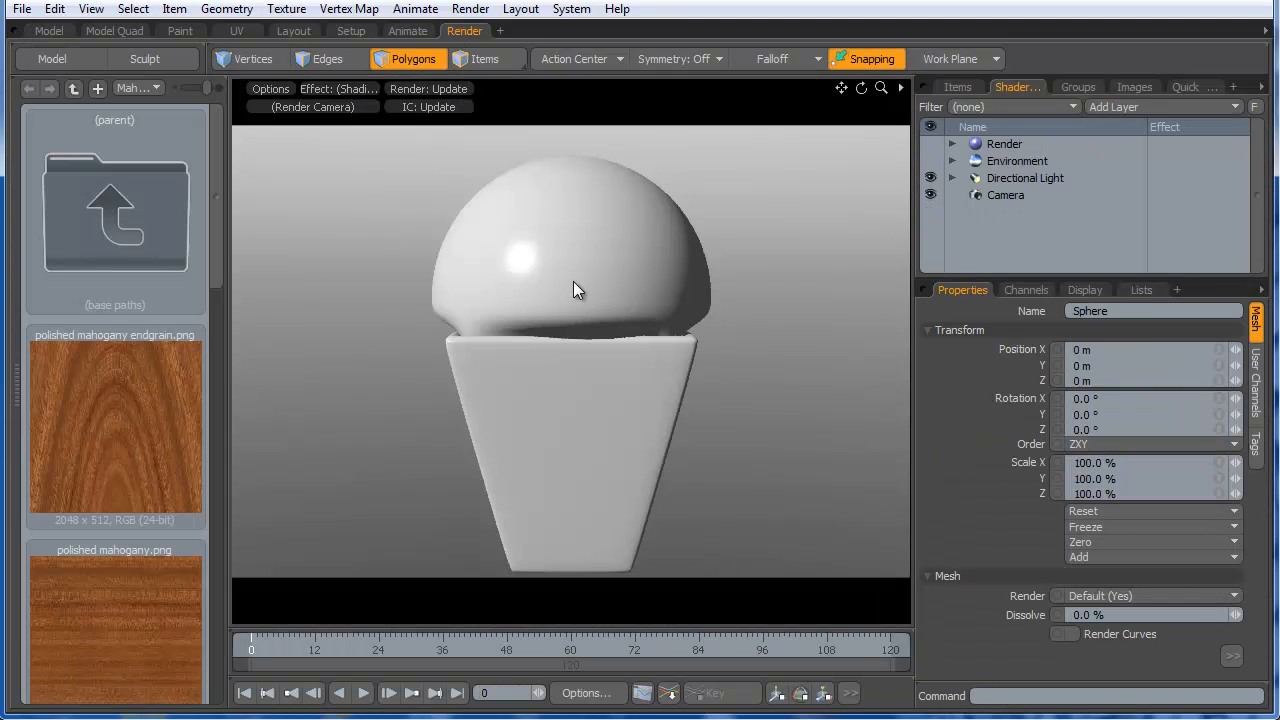
pyautogui.scroll(-2, 560, 290)
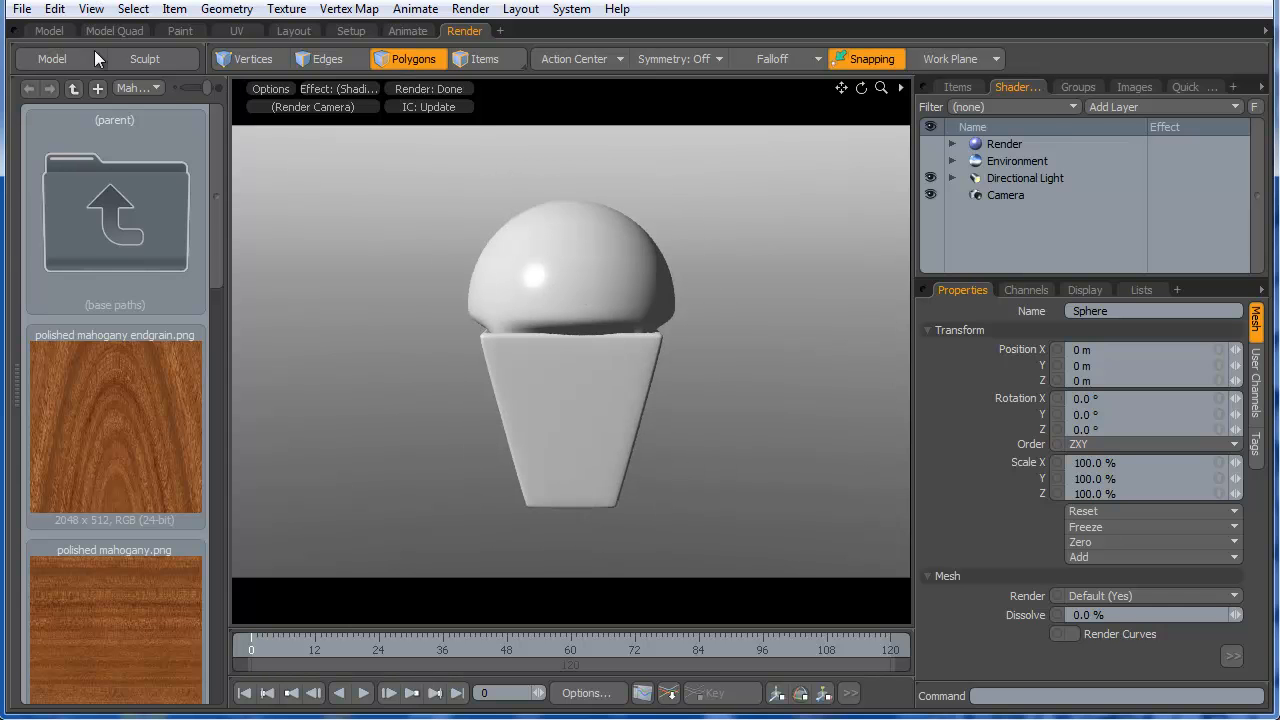
# - Return to the Model workspace and assign a white material named furvase to the sphere's polygons, with smoothing on and 20% specular
pyautogui.click(46, 33)
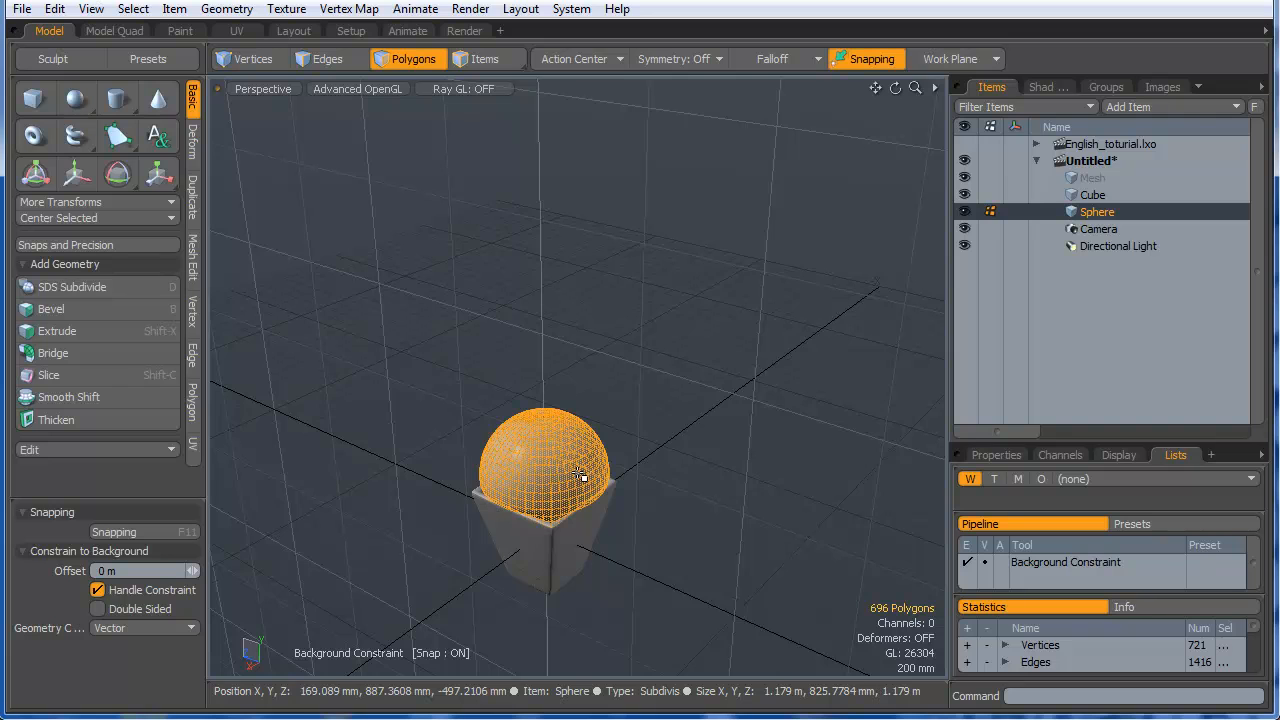
pyautogui.press('m')
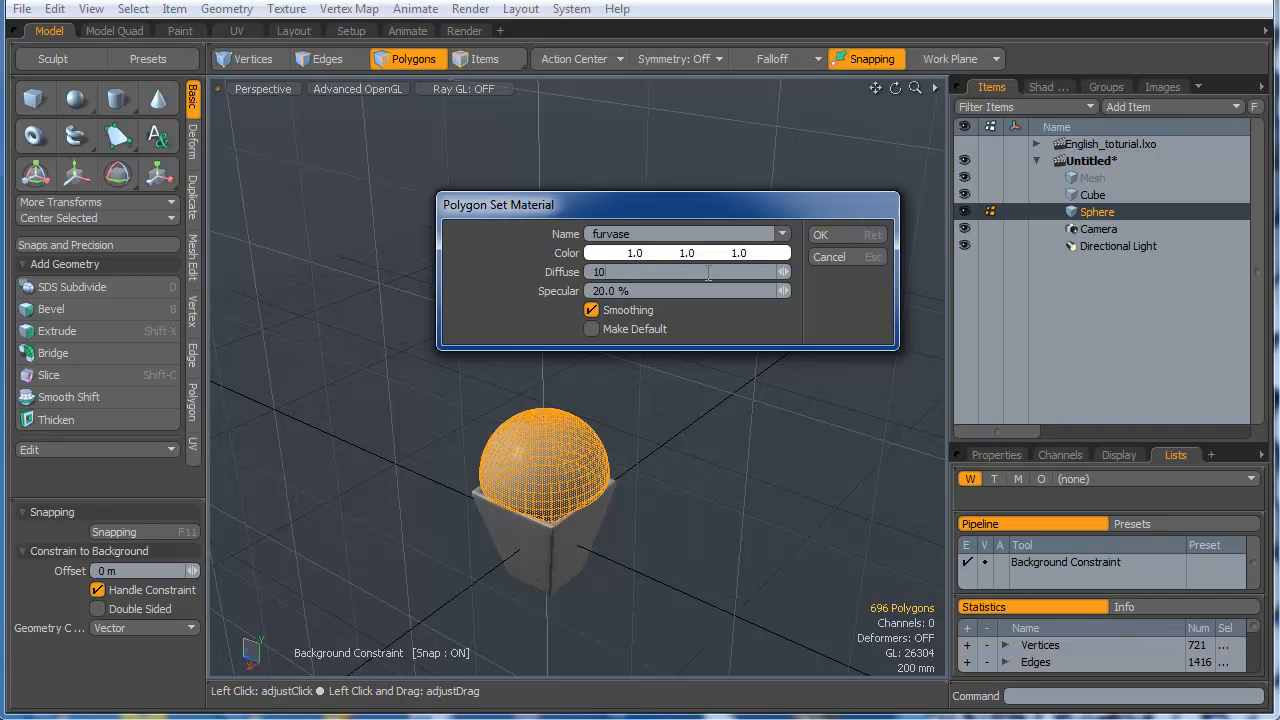
pyautogui.click(816, 237)
pyautogui.keyDown('alt'); pyautogui.moveTo(622, 491); pyautogui.dragTo(614, 448); pyautogui.keyUp('alt')
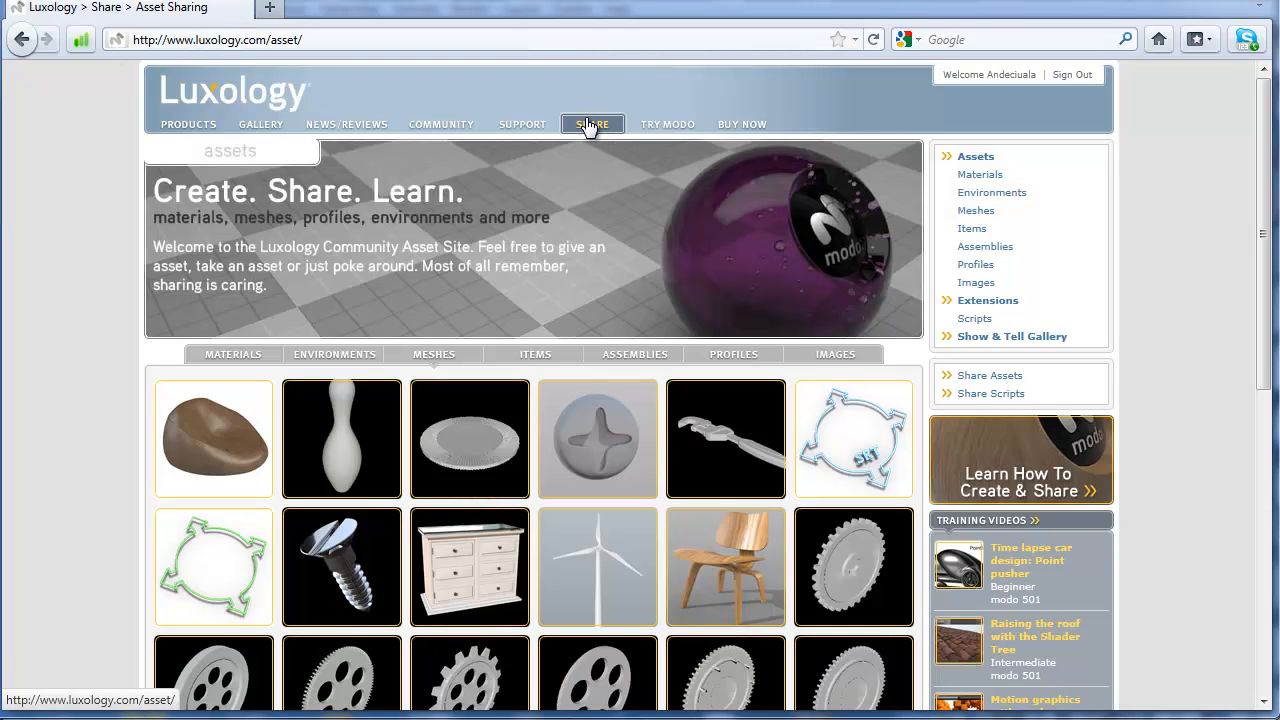
# - In the browser, open the Boxwood material from the Organic category of the Luxology asset-sharing materials
pyautogui.click(234, 358)
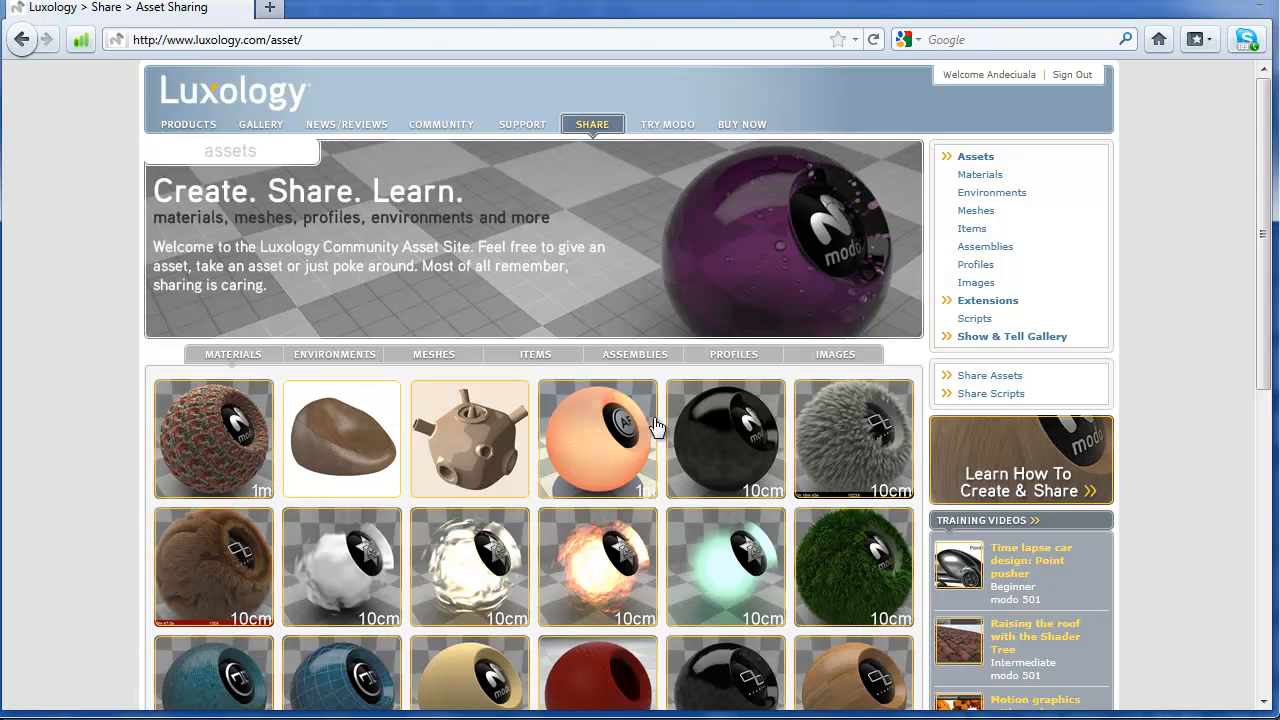
pyautogui.click(979, 180)
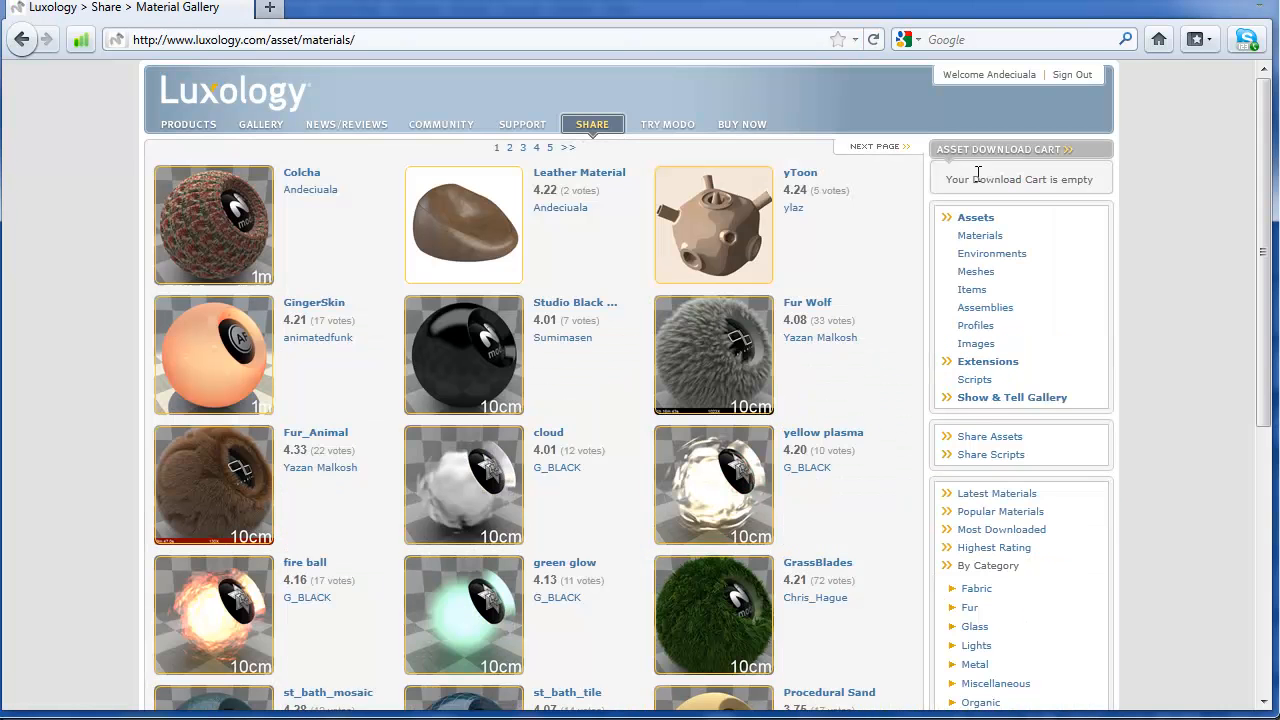
pyautogui.scroll(-3, 1109, 488)
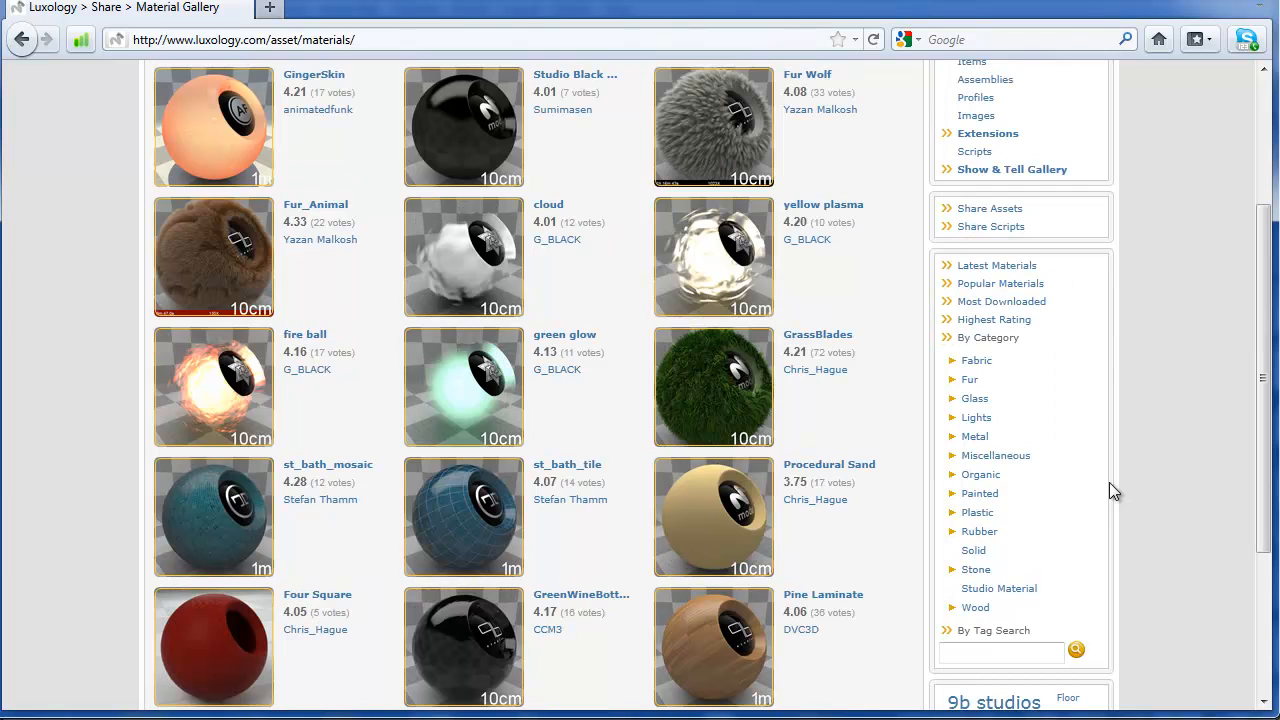
pyautogui.click(986, 474)
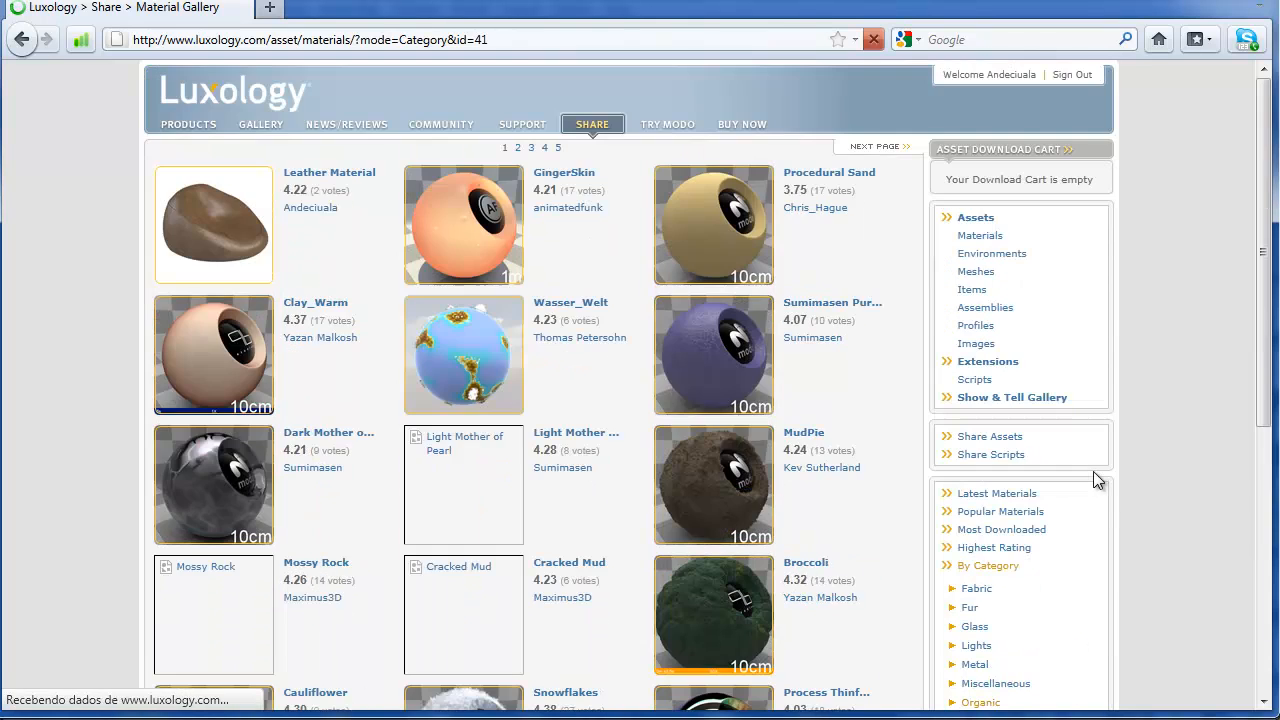
pyautogui.scroll(-5, 1128, 459)
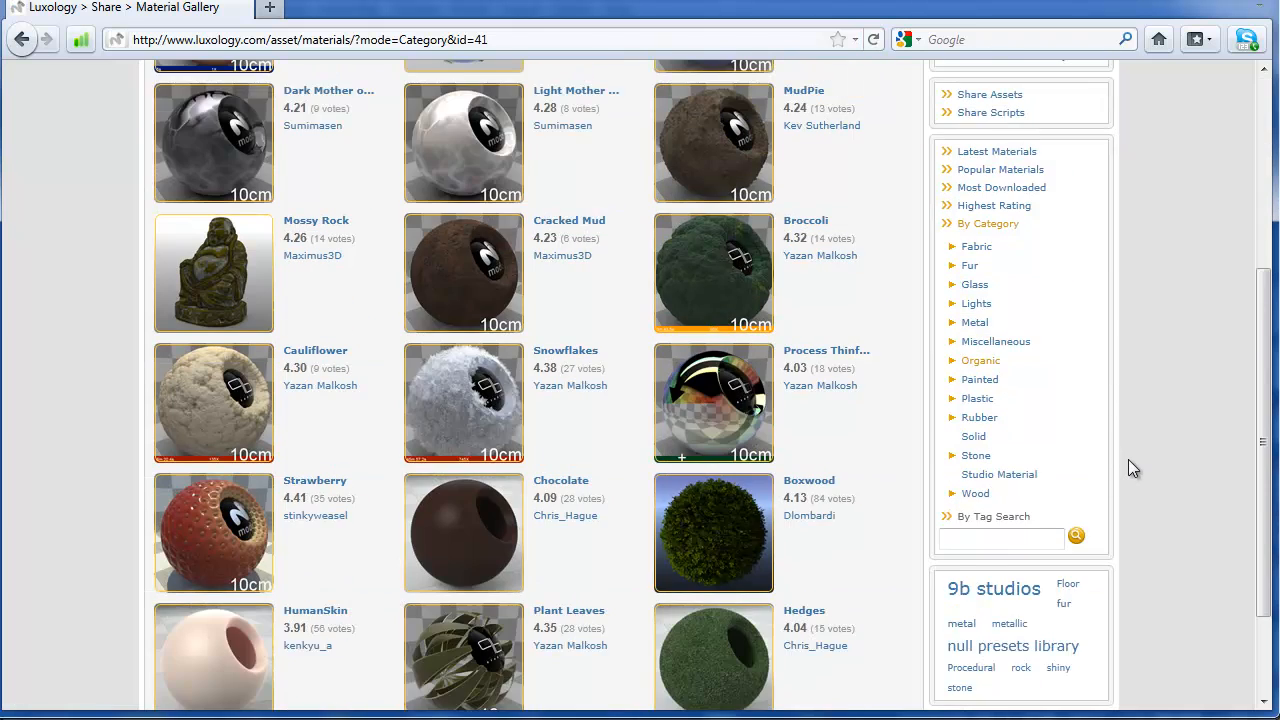
pyautogui.scroll(-2, 1128, 459)
pyautogui.click(743, 403)
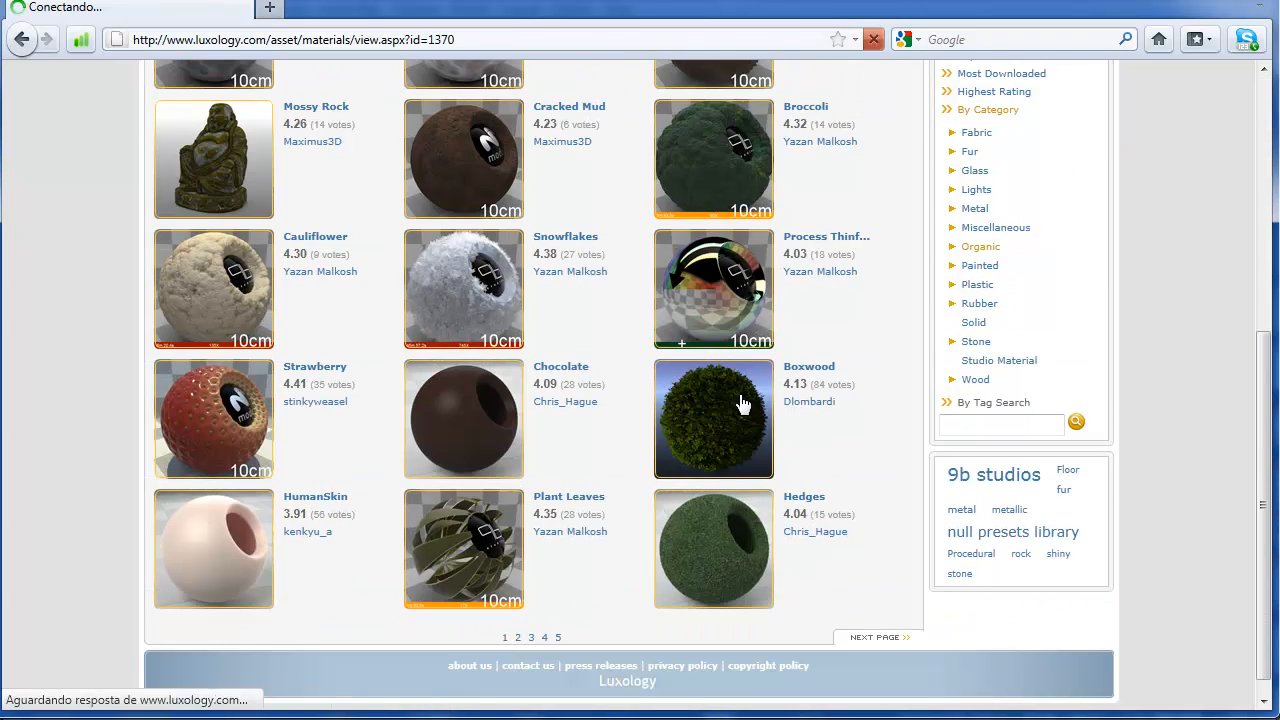
# - Examine the Boxwood asset's details and its enlarged Hedge Rows example image
pyautogui.scroll(-2, 465, 397)
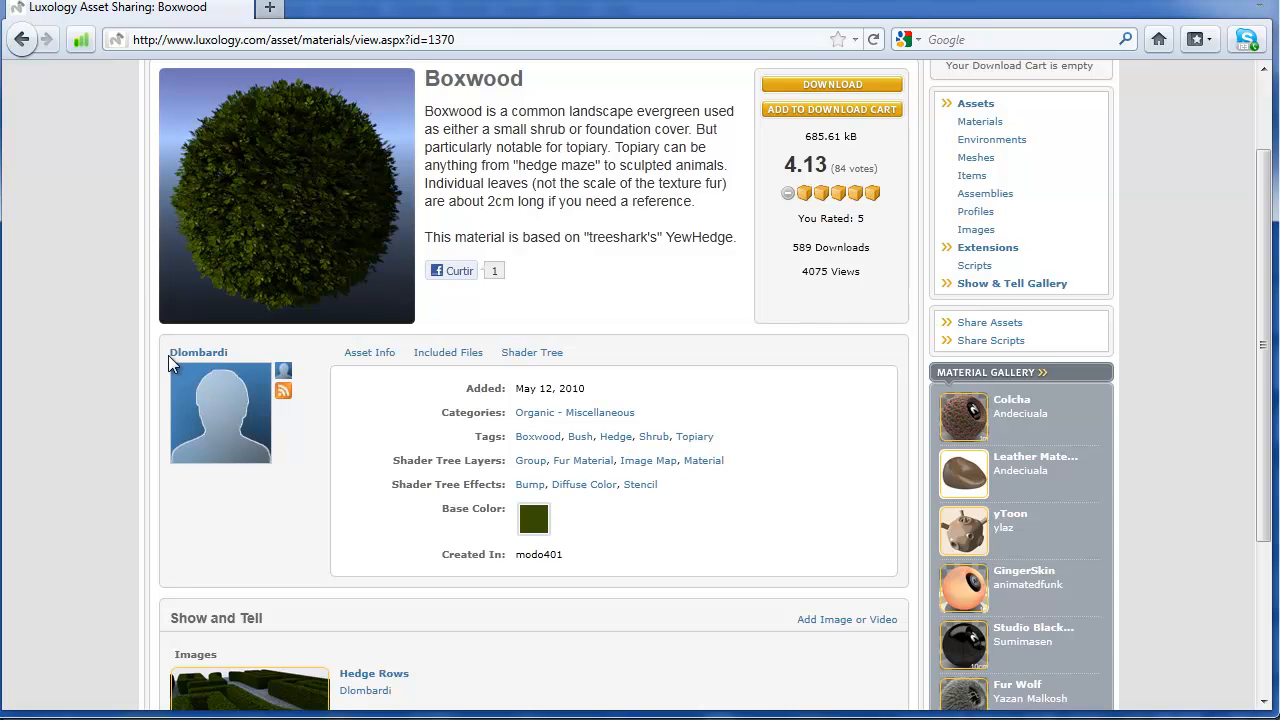
pyautogui.scroll(-2, 289, 341)
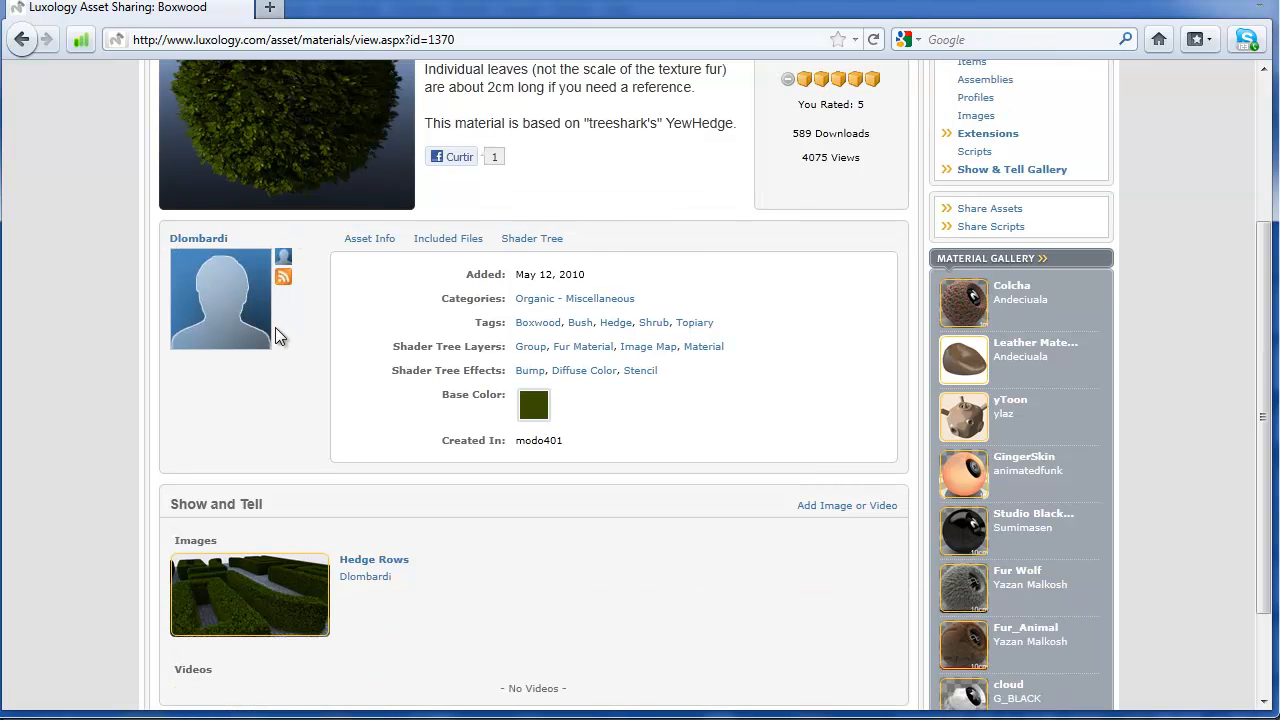
pyautogui.click(254, 591)
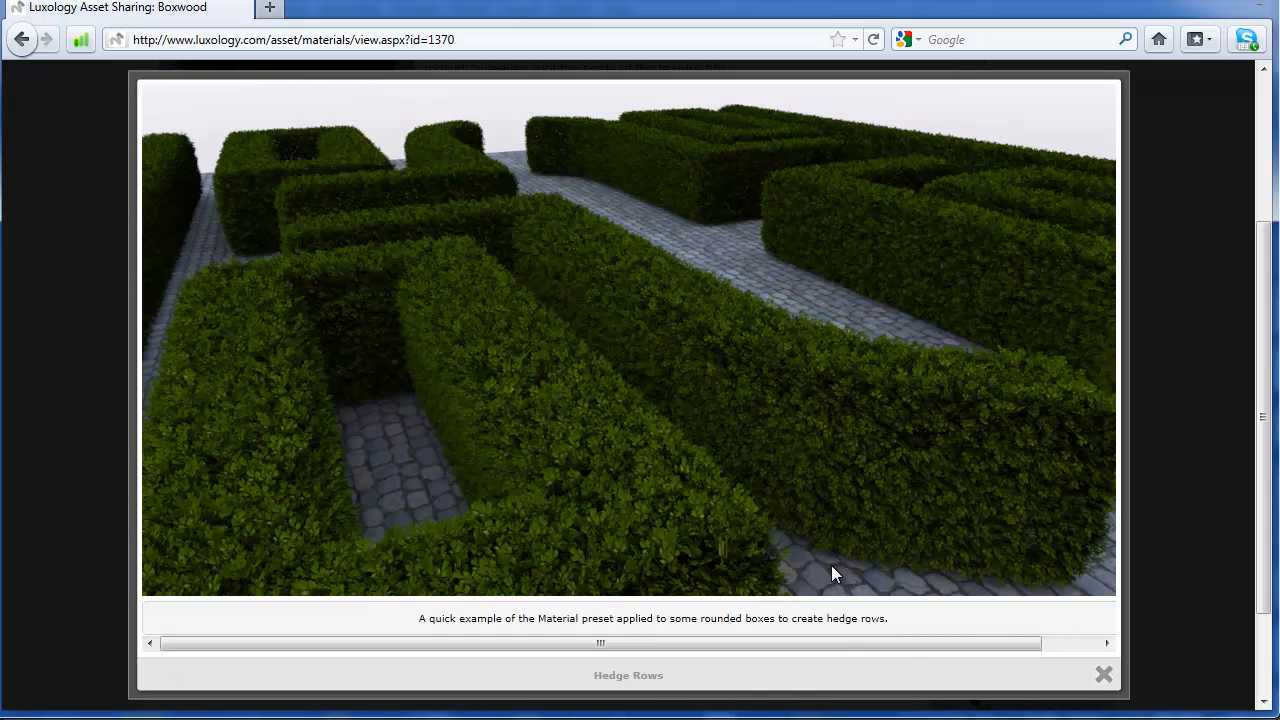
pyautogui.click(1104, 674)
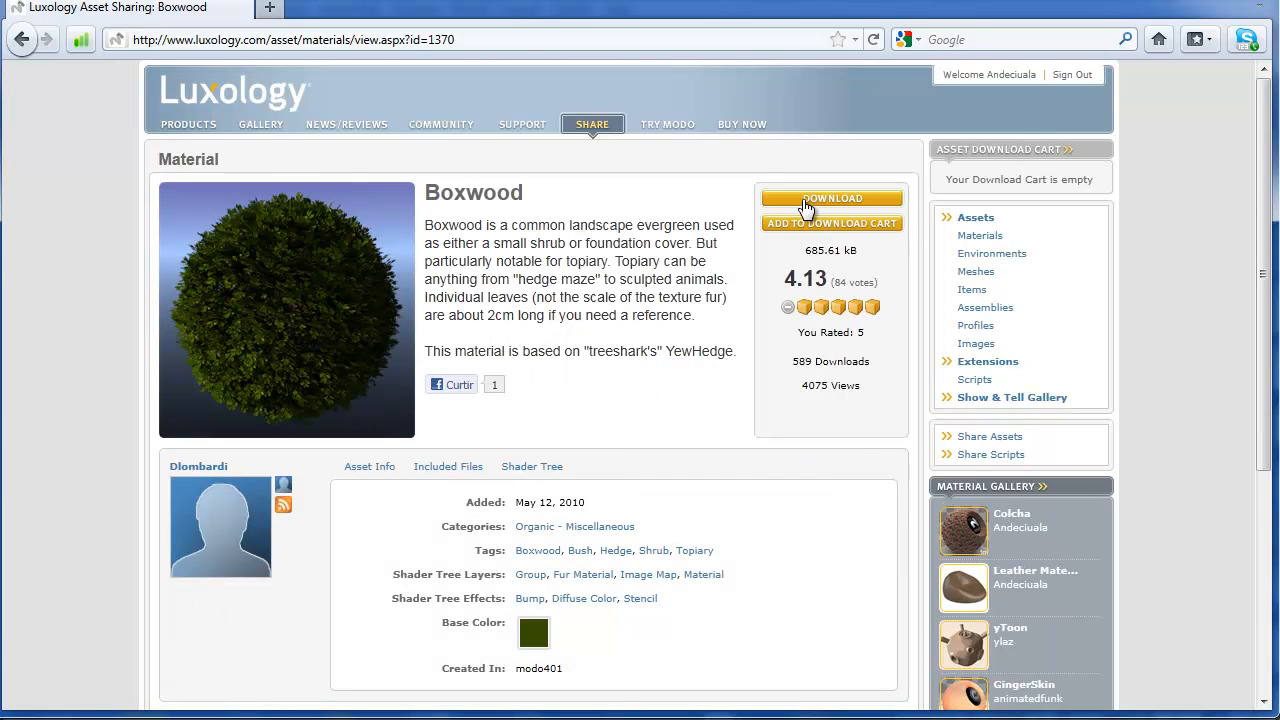
# - Download Material_Boxwood.zip and open it with WinRAR
pyautogui.click(806, 204)
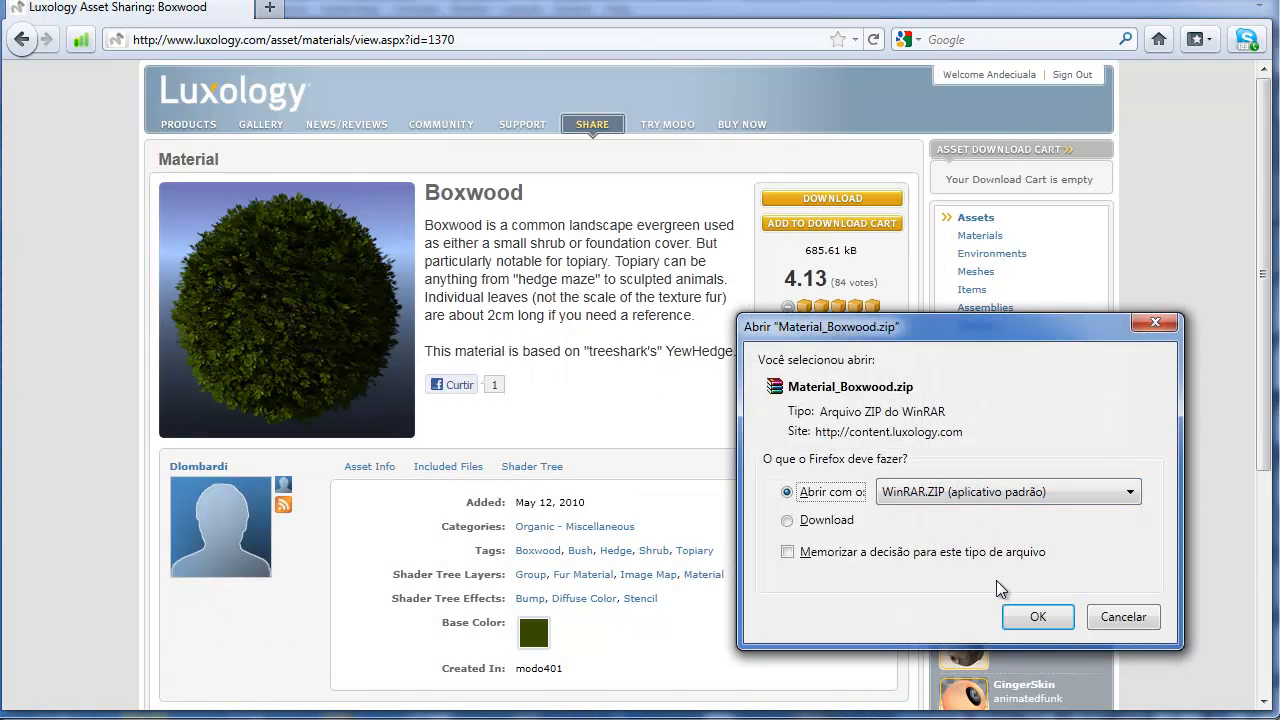
pyautogui.click(1022, 616)
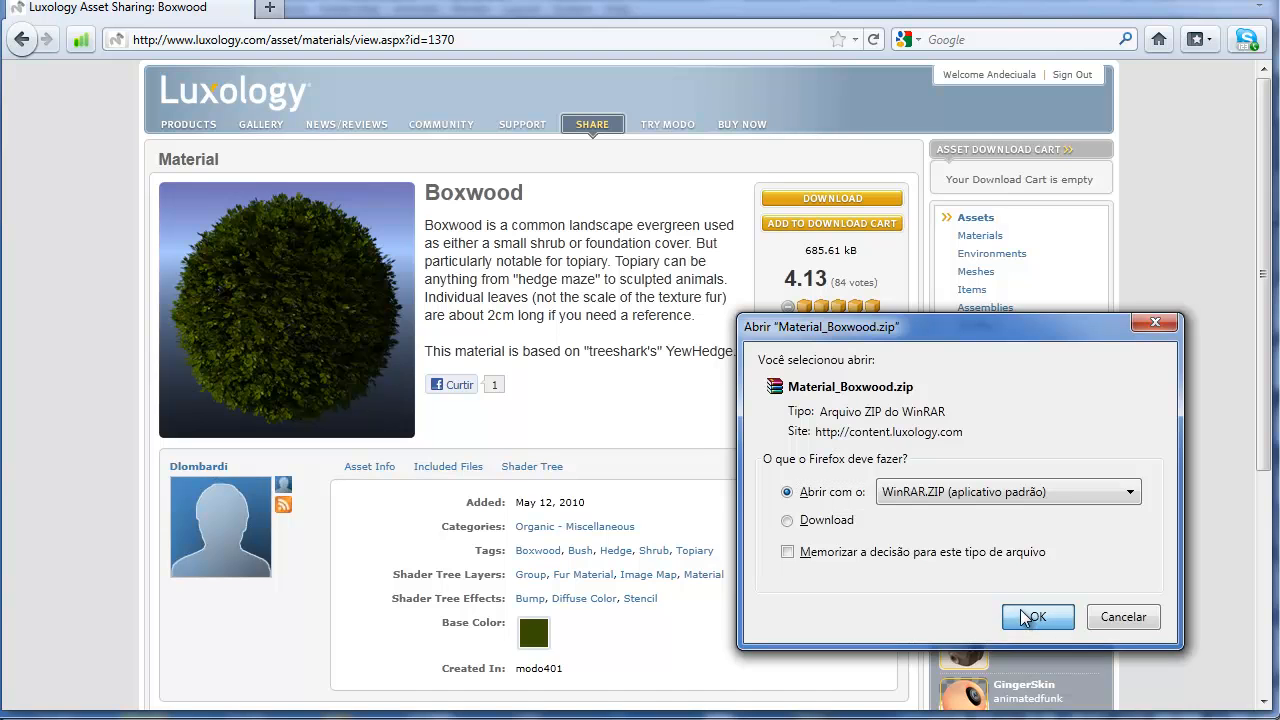
pyautogui.moveTo(434, 219); pyautogui.dragTo(253, 71)
# - Extract Boxwood.lxp from the archive into the Documents\Luxology\Content\Assets\Materials\Organic folder
pyautogui.click(109, 272)
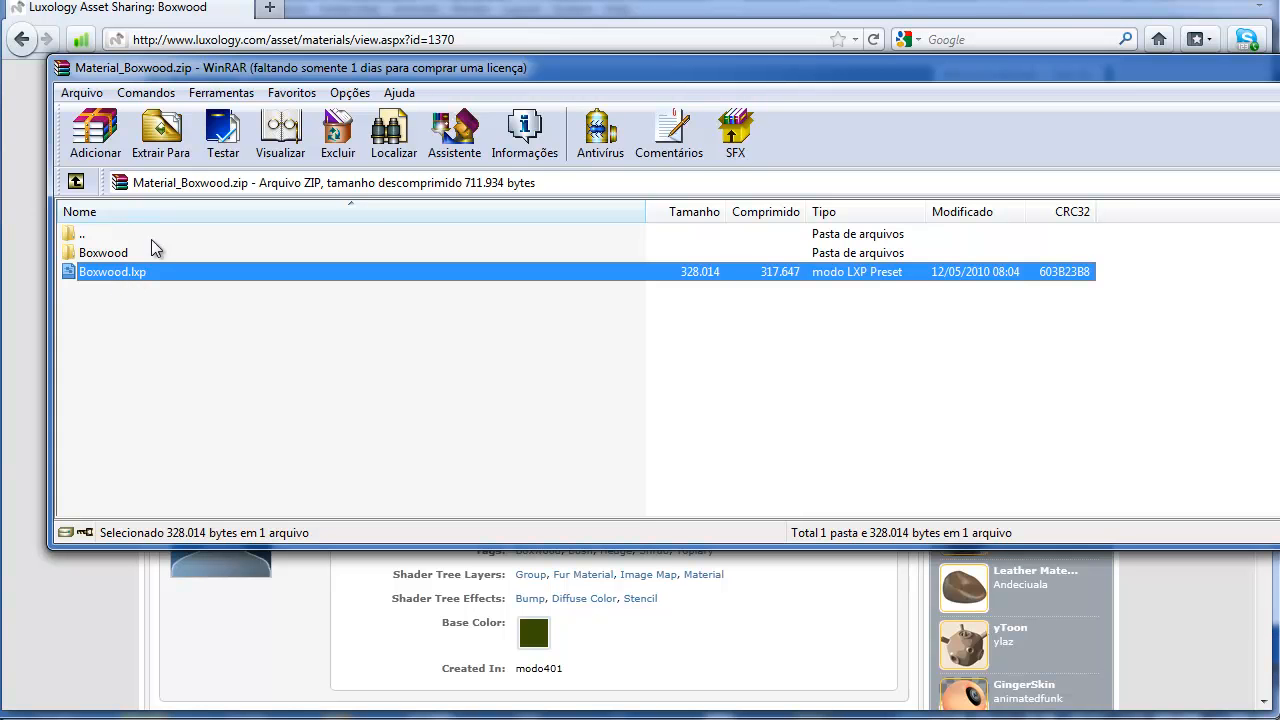
pyautogui.click(157, 135)
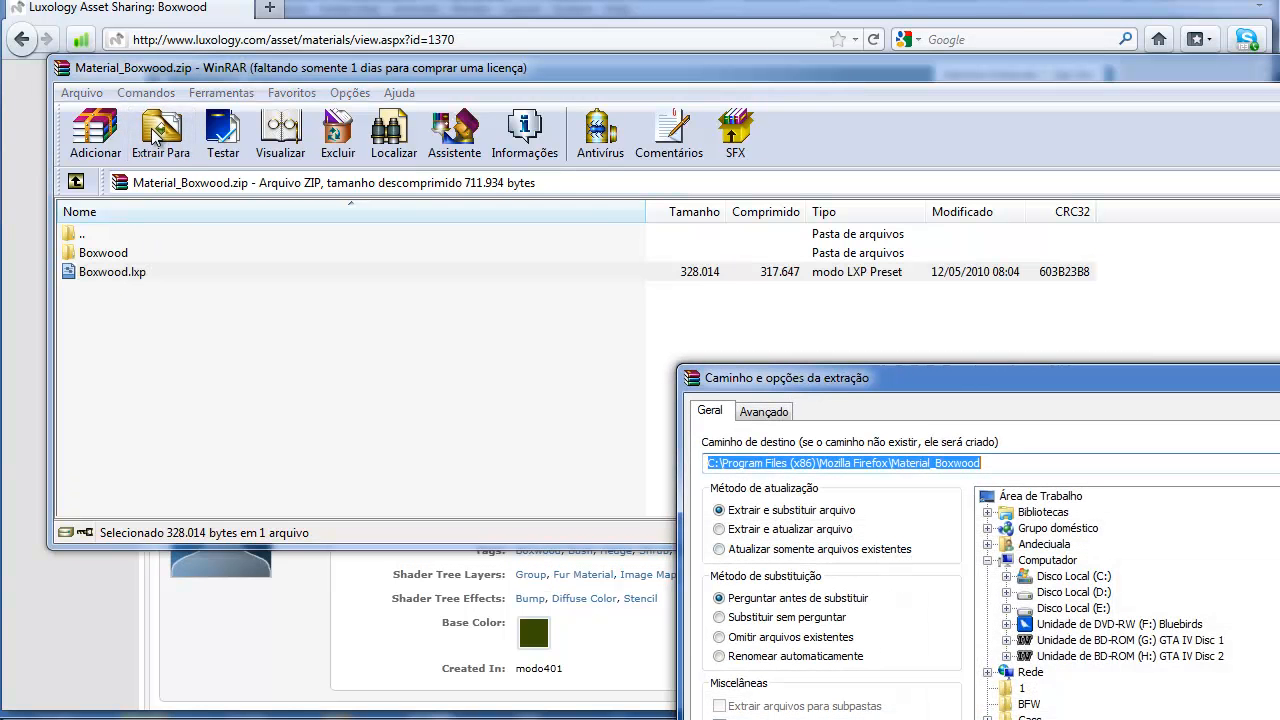
pyautogui.moveTo(869, 365); pyautogui.dragTo(391, 103)
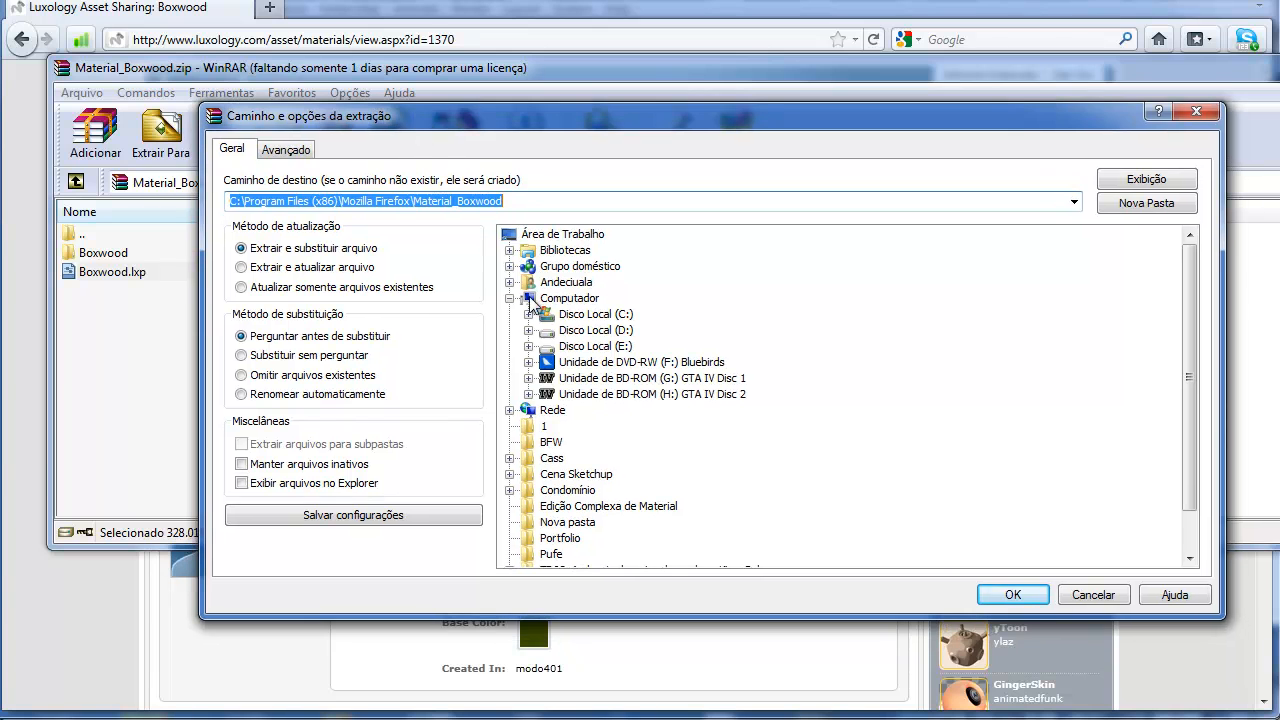
pyautogui.click(509, 283)
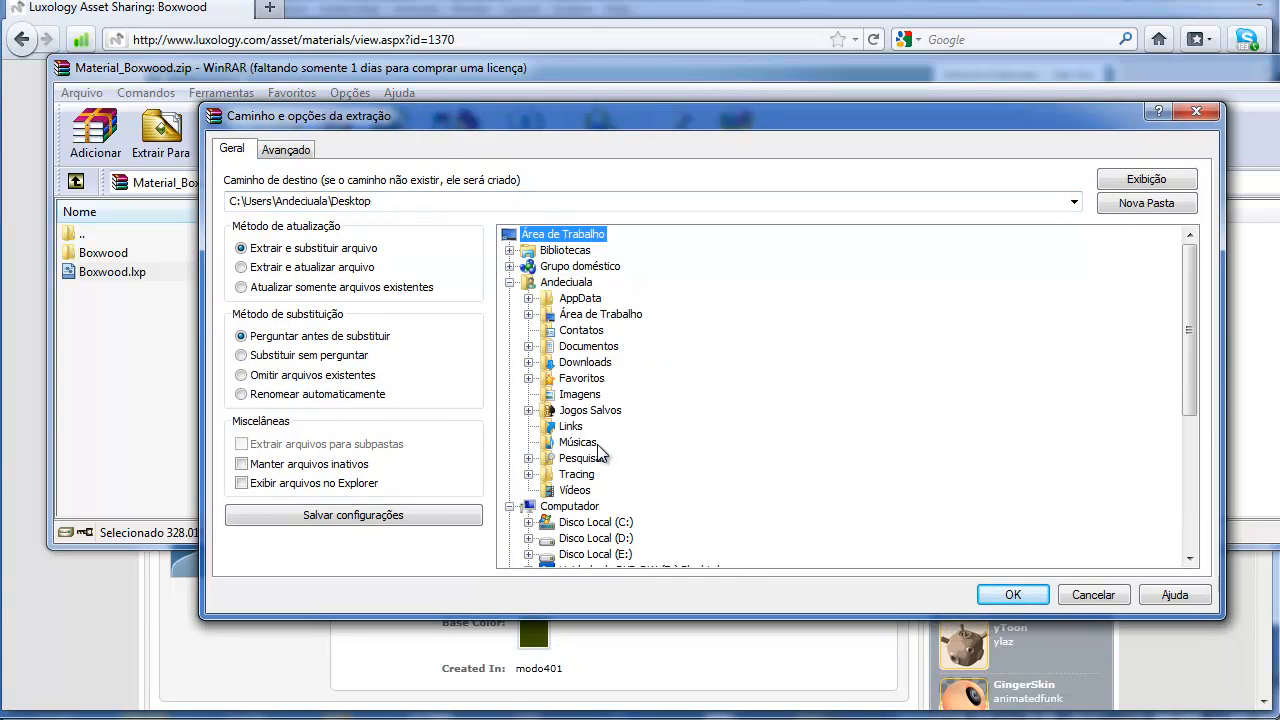
pyautogui.click(529, 347)
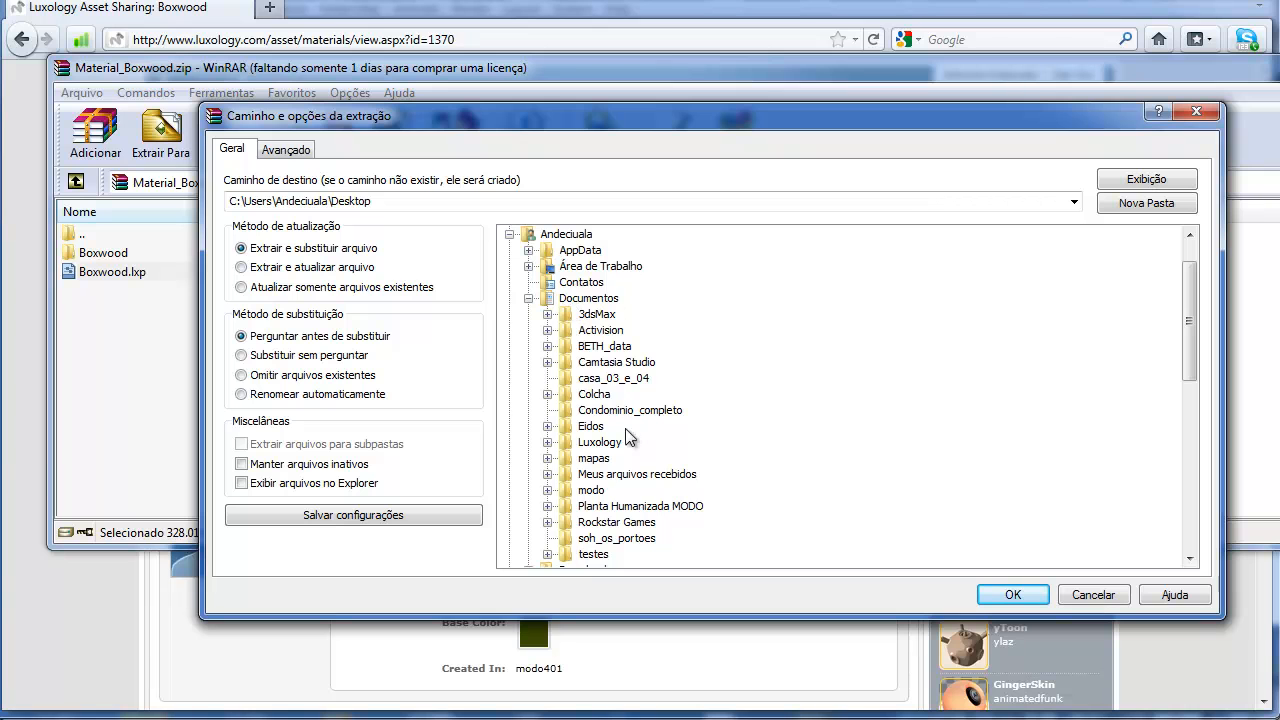
pyautogui.click(547, 442)
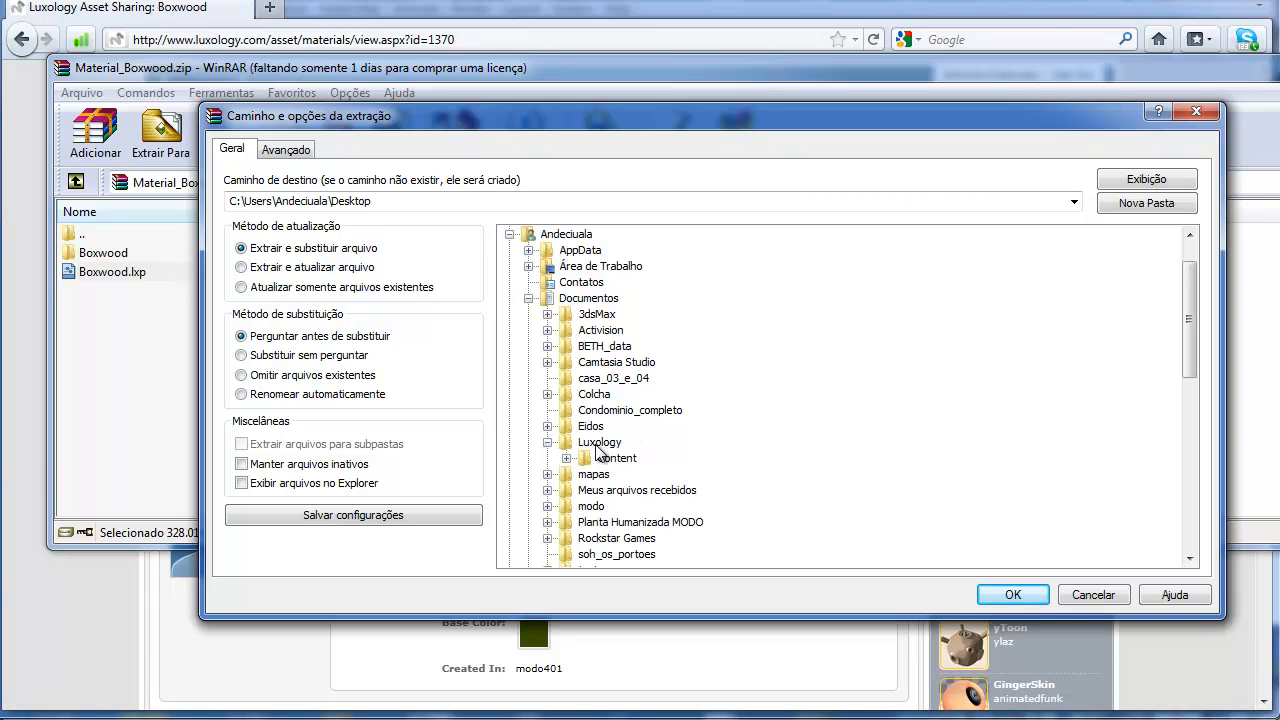
pyautogui.click(599, 445)
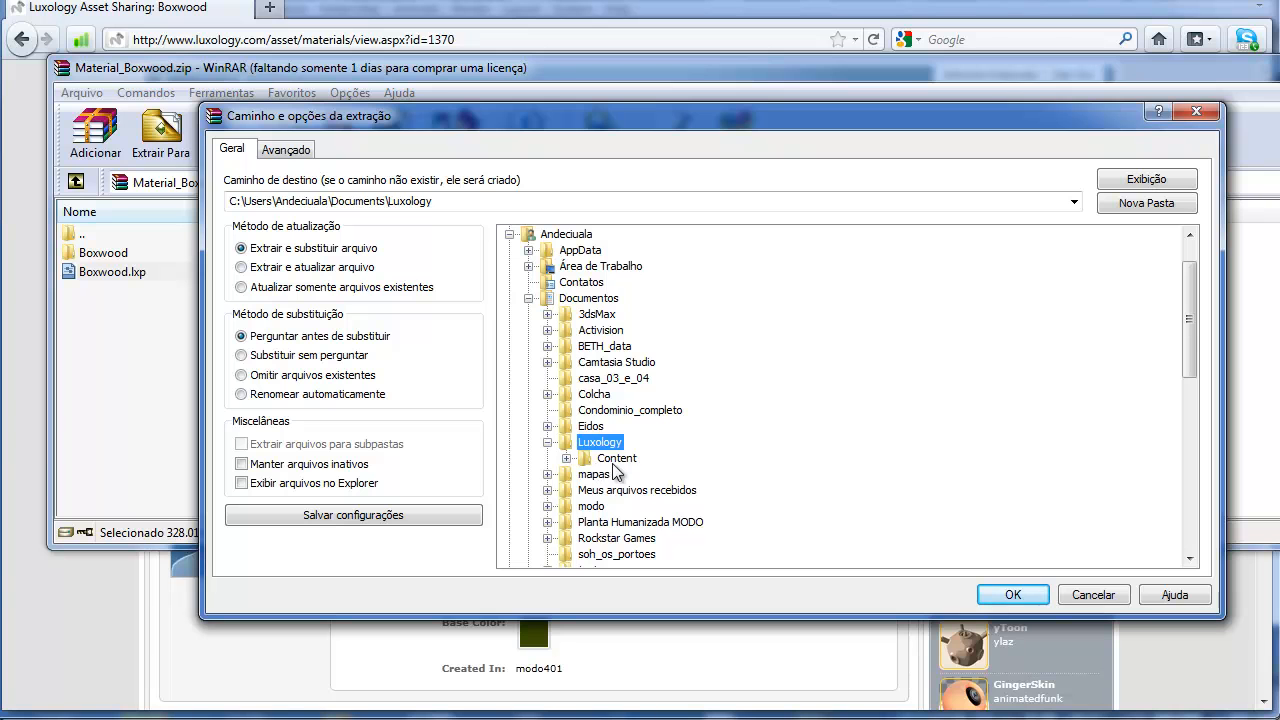
pyautogui.click(566, 458)
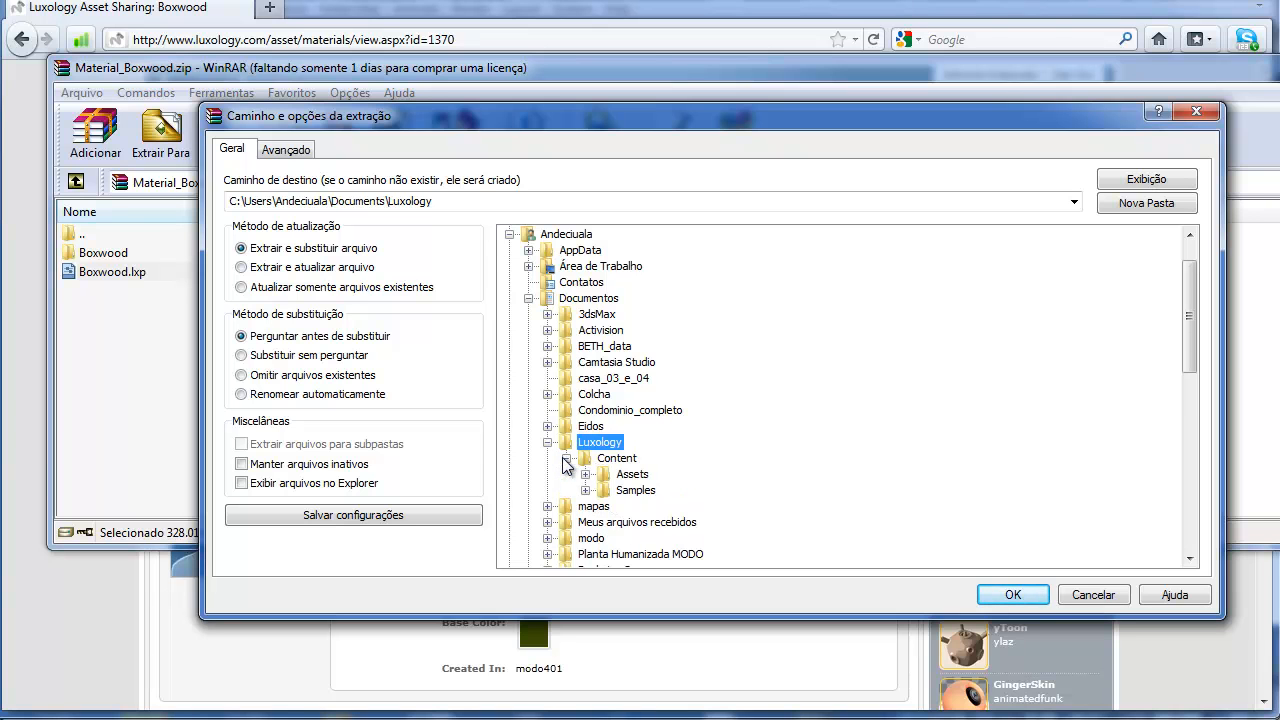
pyautogui.click(585, 475)
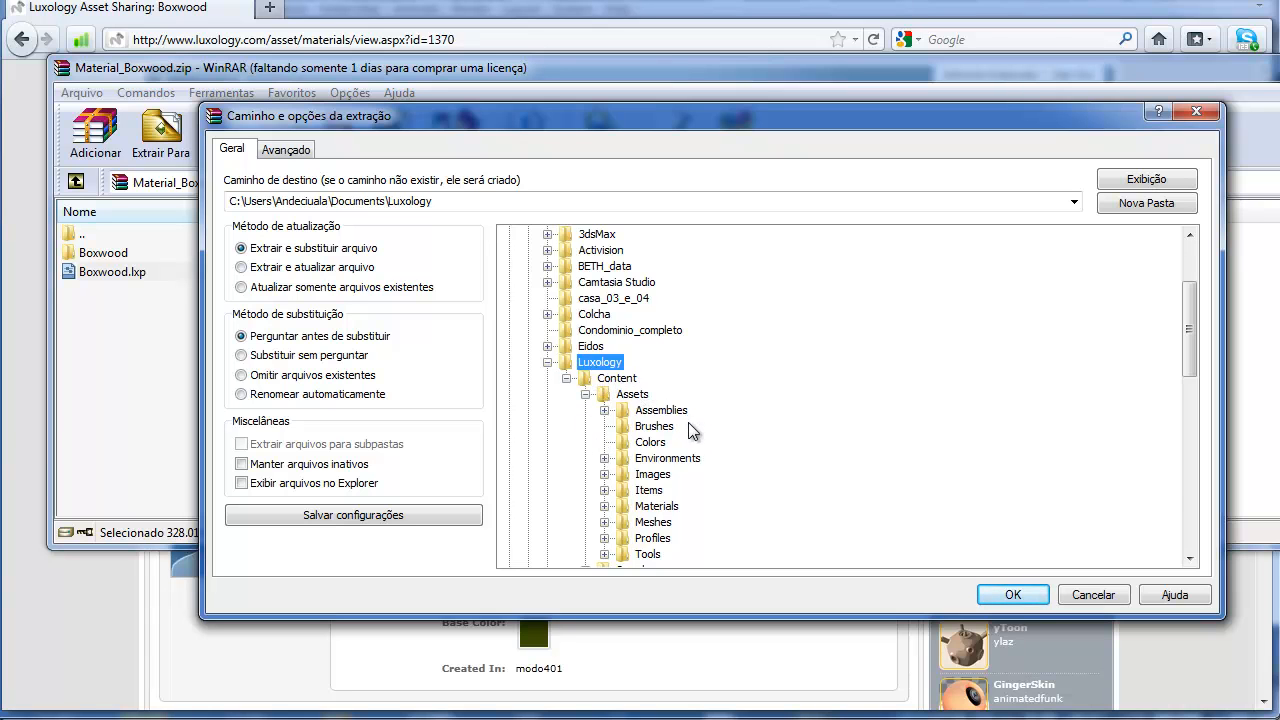
pyautogui.click(605, 507)
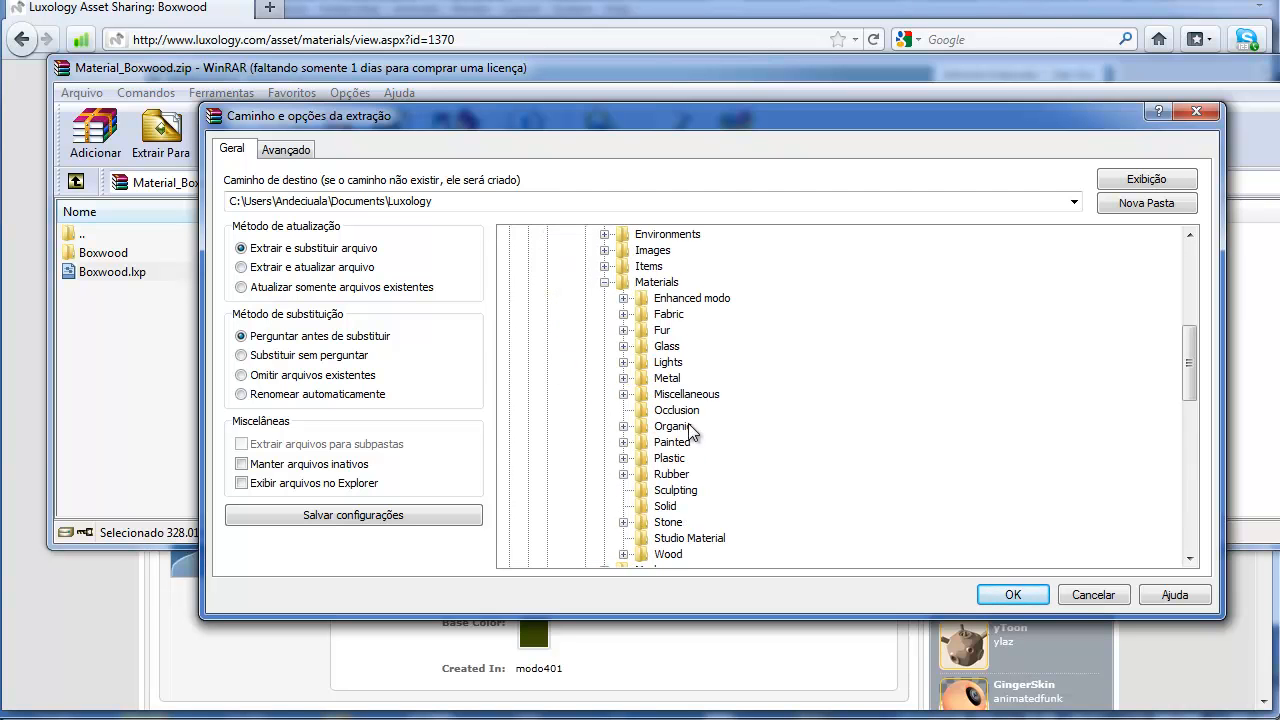
pyautogui.click(673, 427)
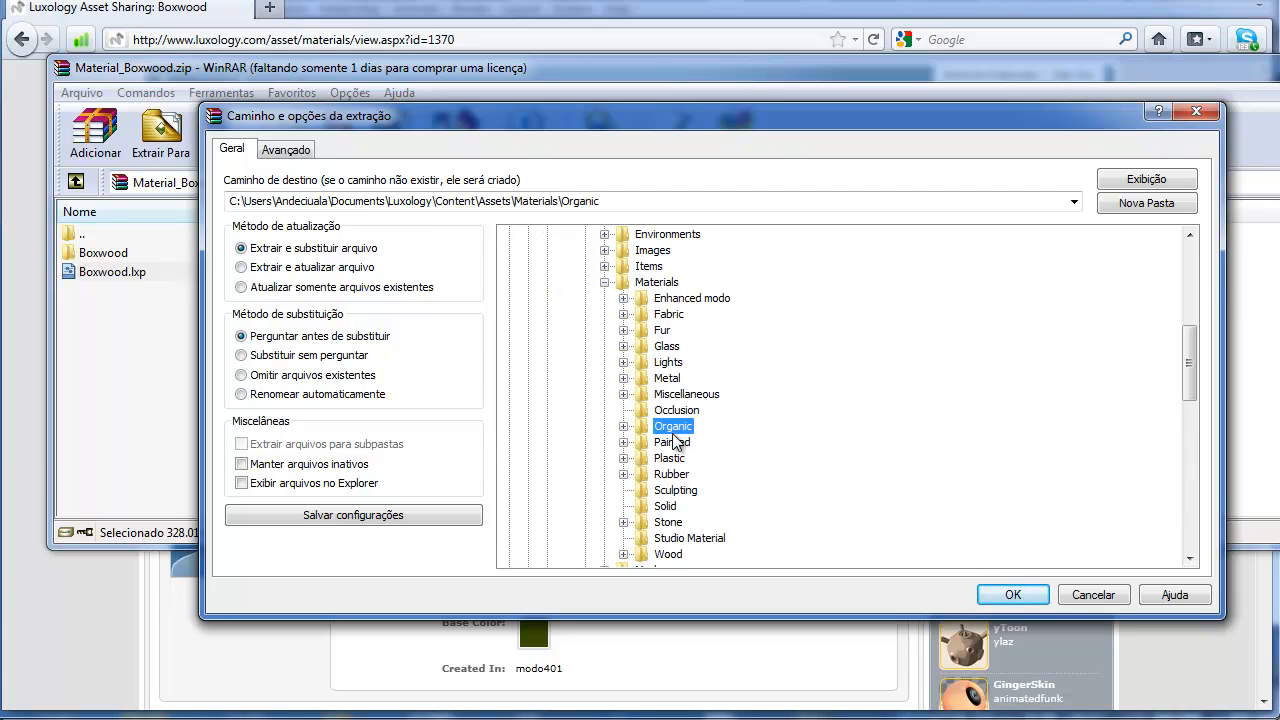
pyautogui.click(624, 427)
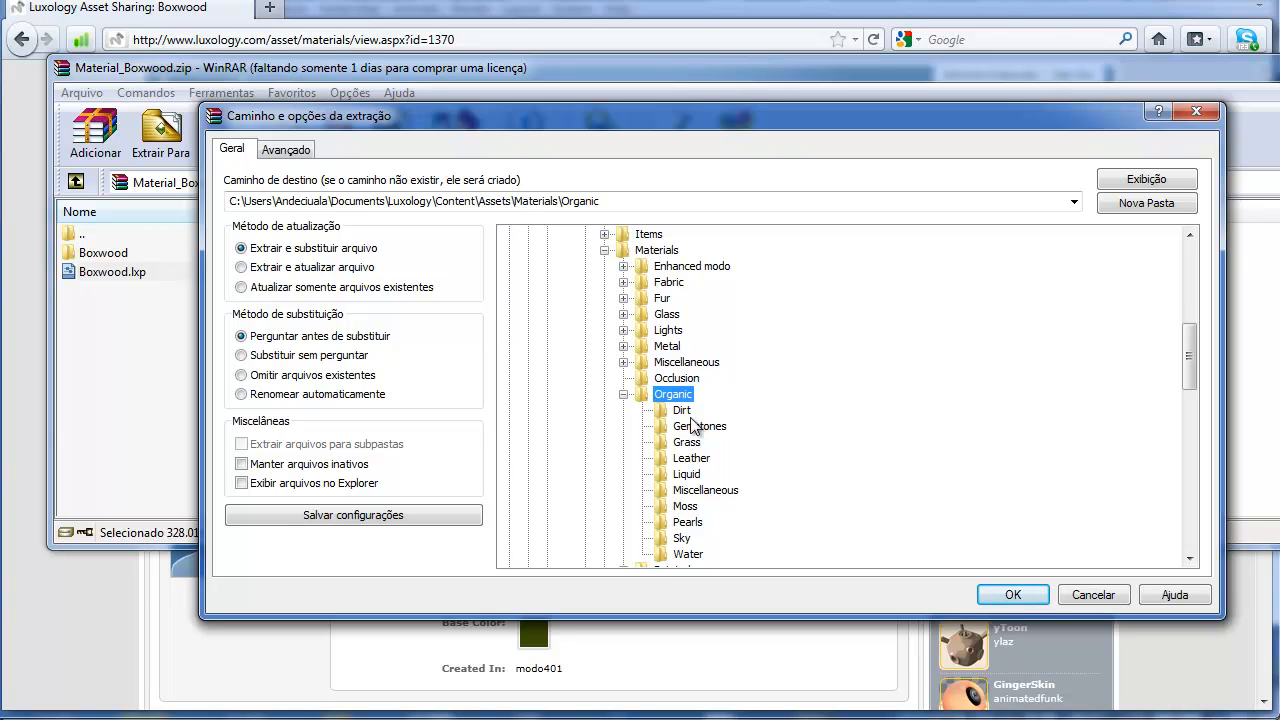
pyautogui.click(1012, 595)
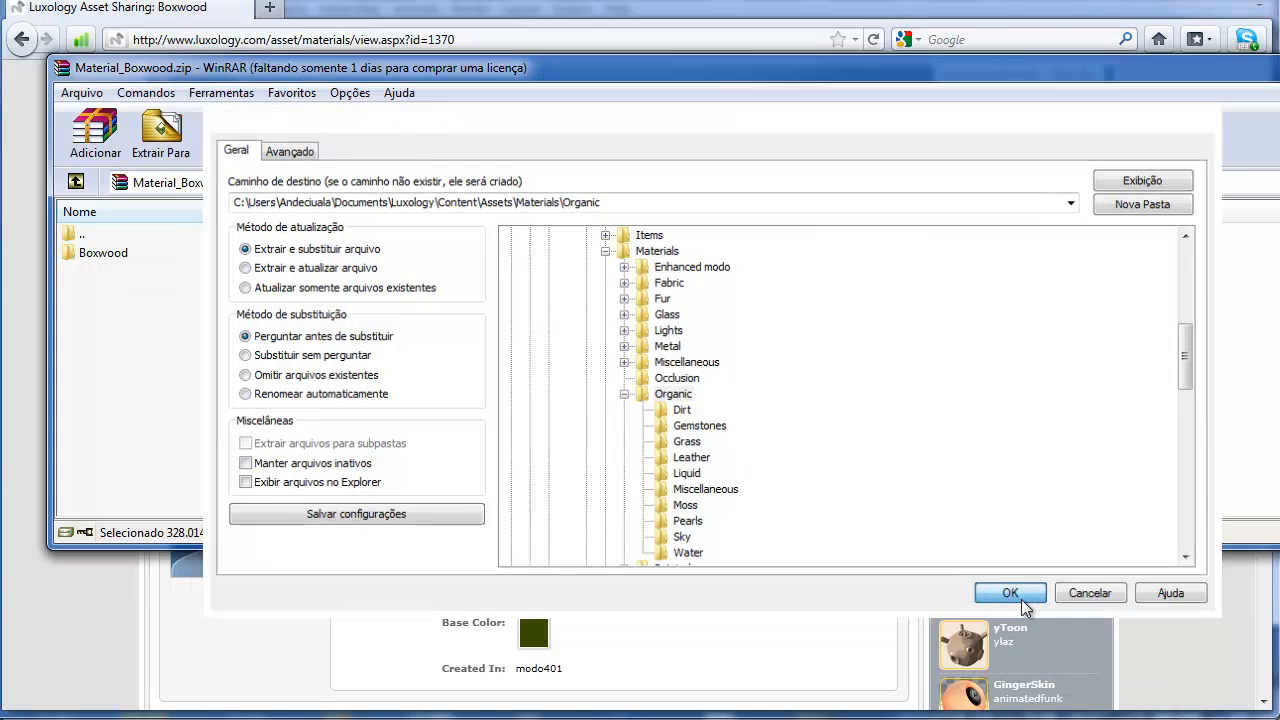
# - Extract the archive's Boxwood folder into Documents\Luxology\Content\Assets\Images\AssetSharing\Materials
pyautogui.click(101, 254)
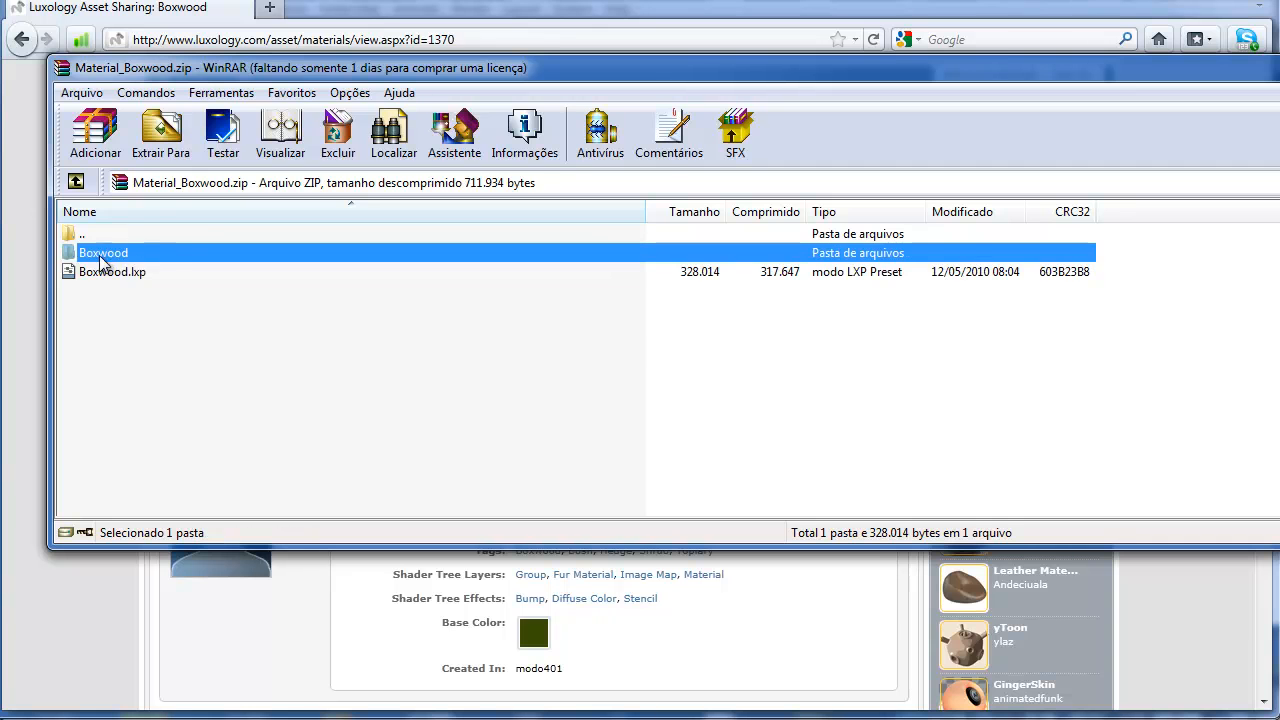
pyautogui.click(176, 160)
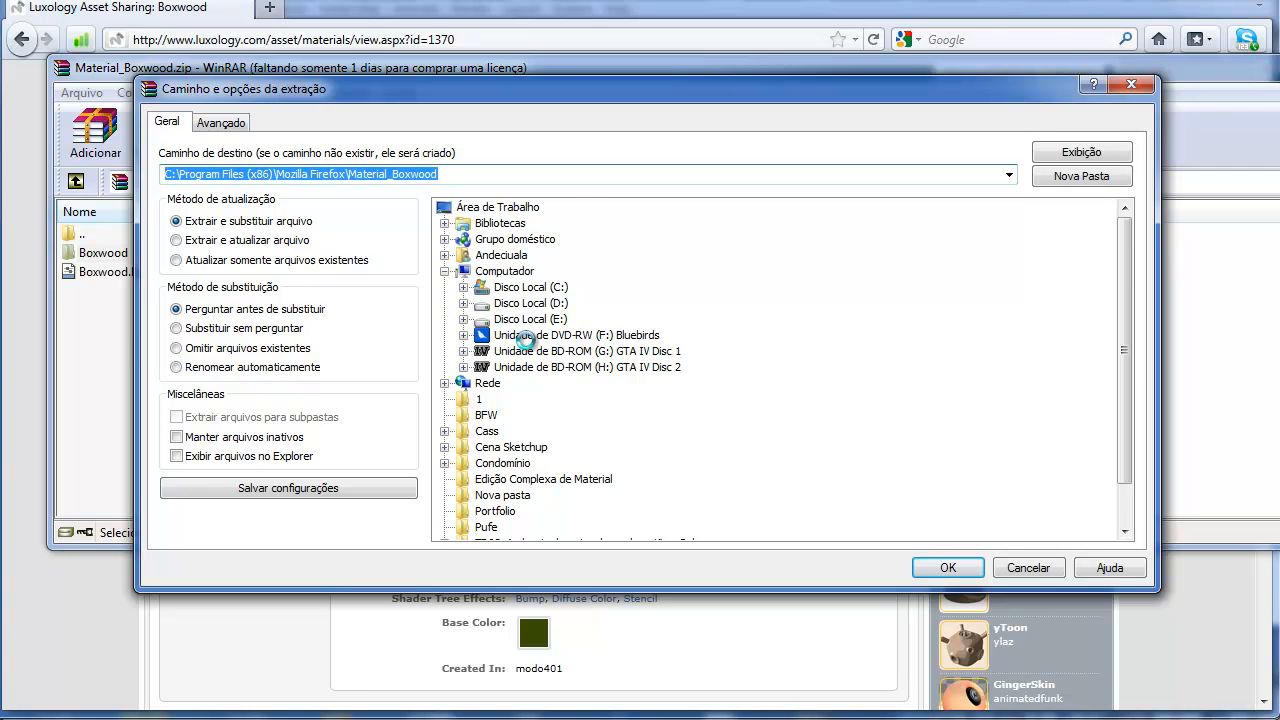
pyautogui.click(530, 303)
pyautogui.click(464, 208)
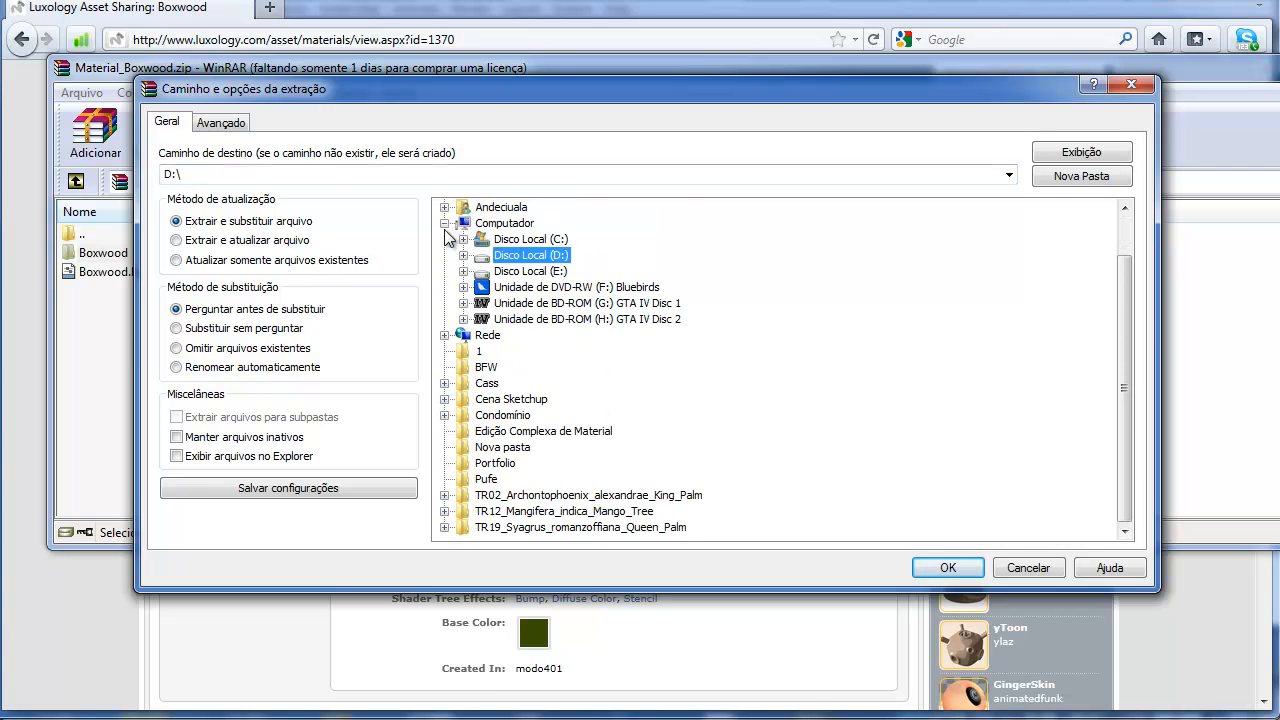
pyautogui.scroll(1, 480, 272)
pyautogui.click(444, 256)
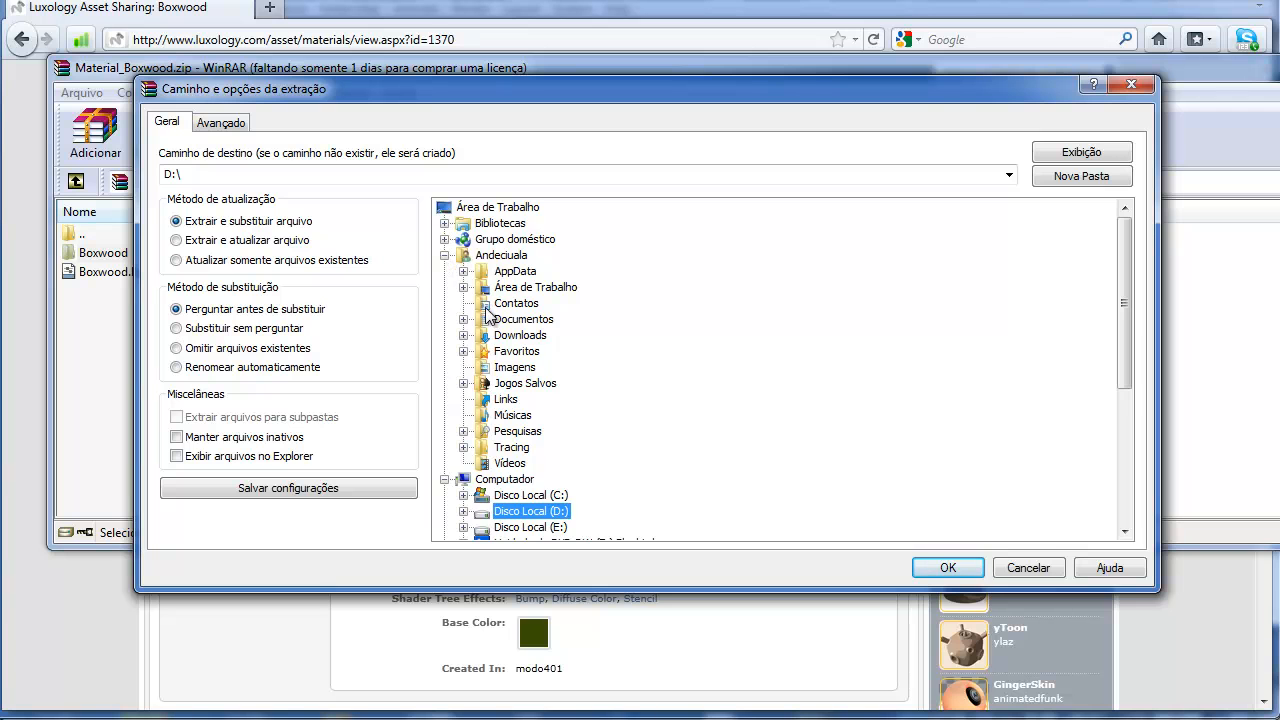
pyautogui.click(463, 319)
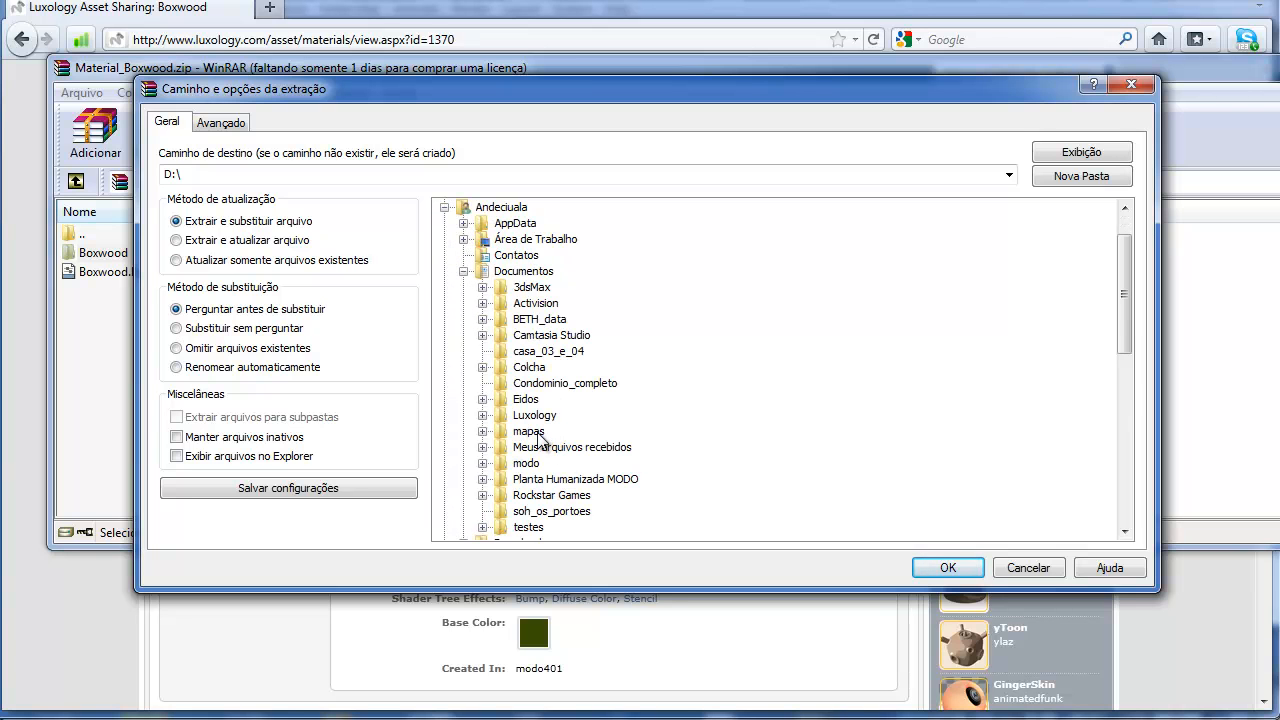
pyautogui.click(482, 415)
pyautogui.click(501, 431)
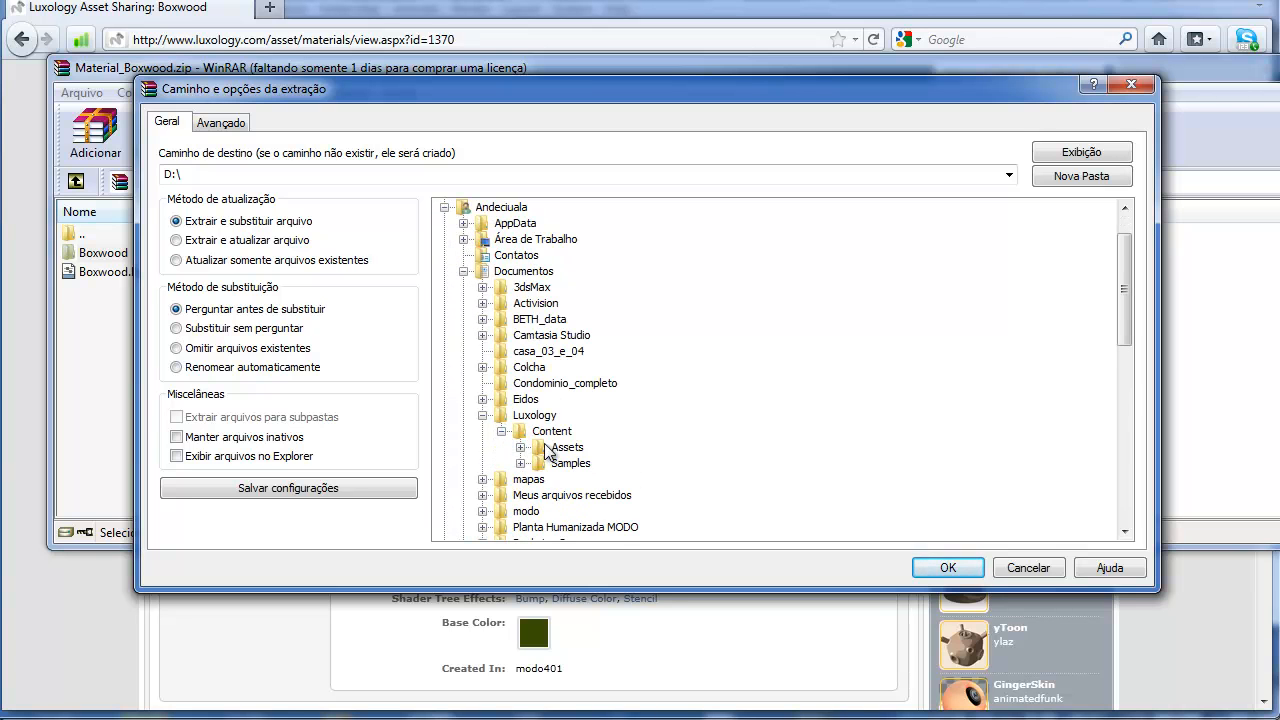
pyautogui.click(520, 447)
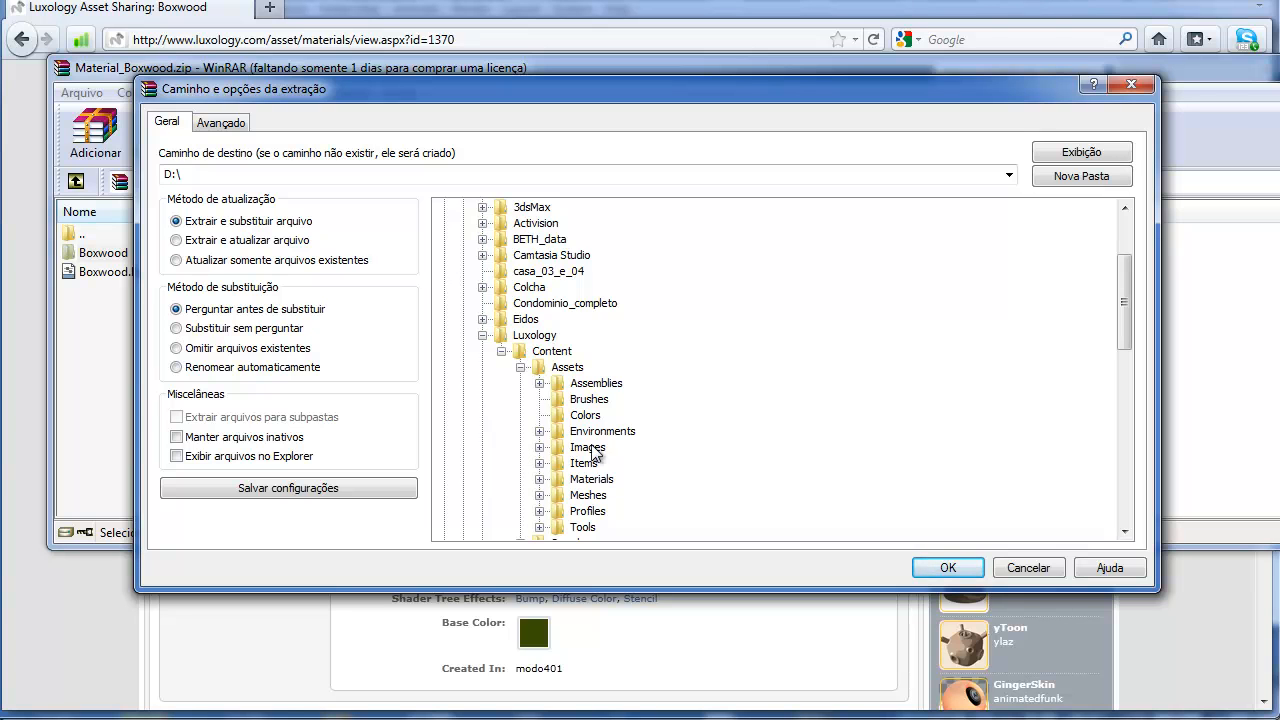
pyautogui.click(539, 447)
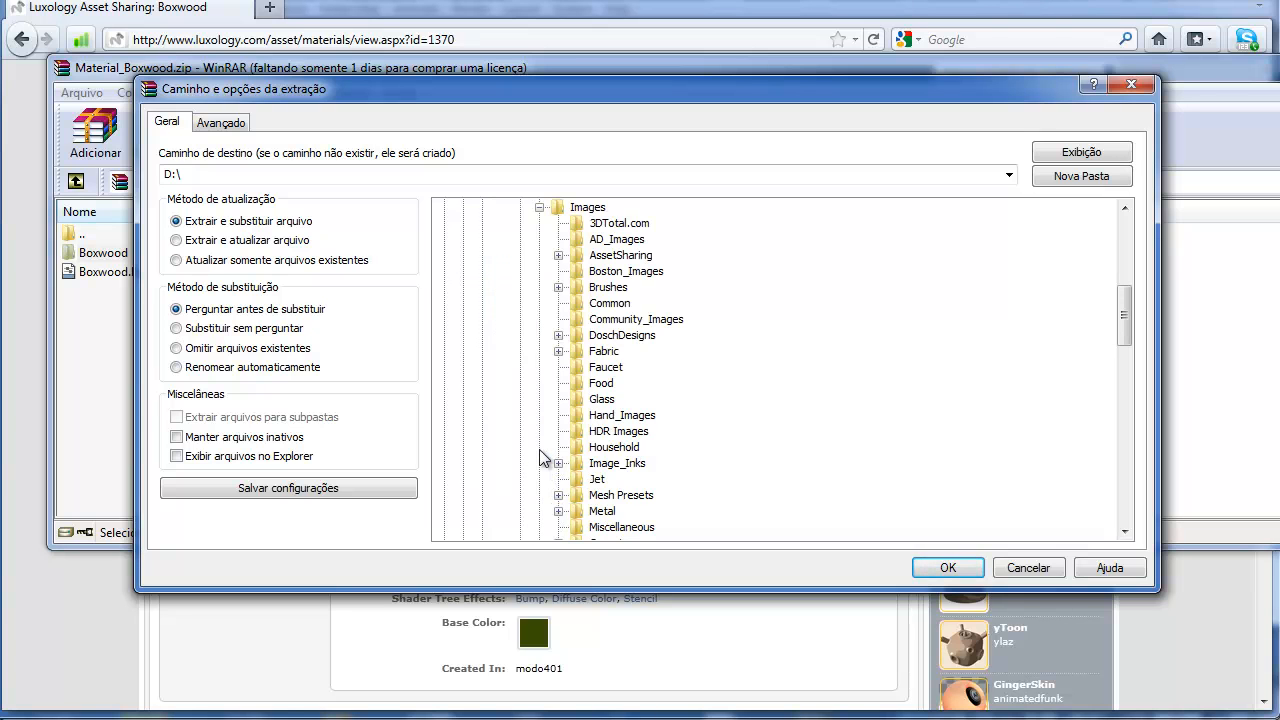
pyautogui.click(558, 256)
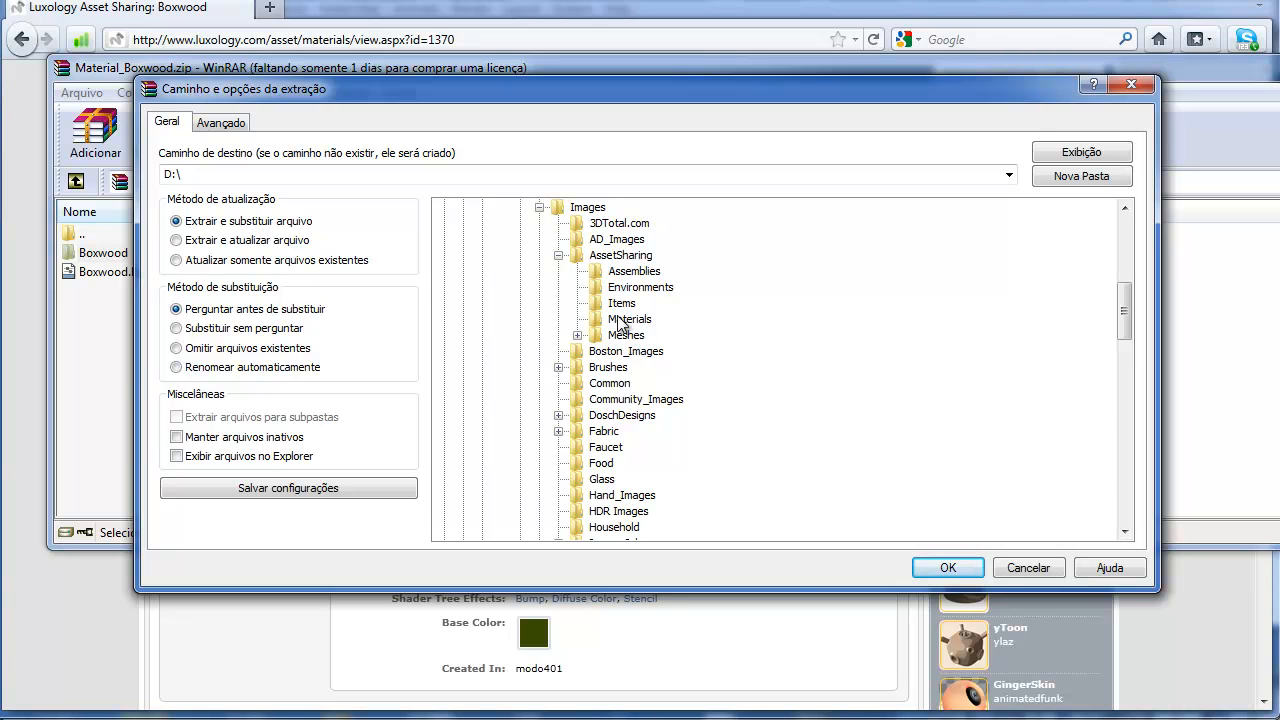
pyautogui.click(975, 719)
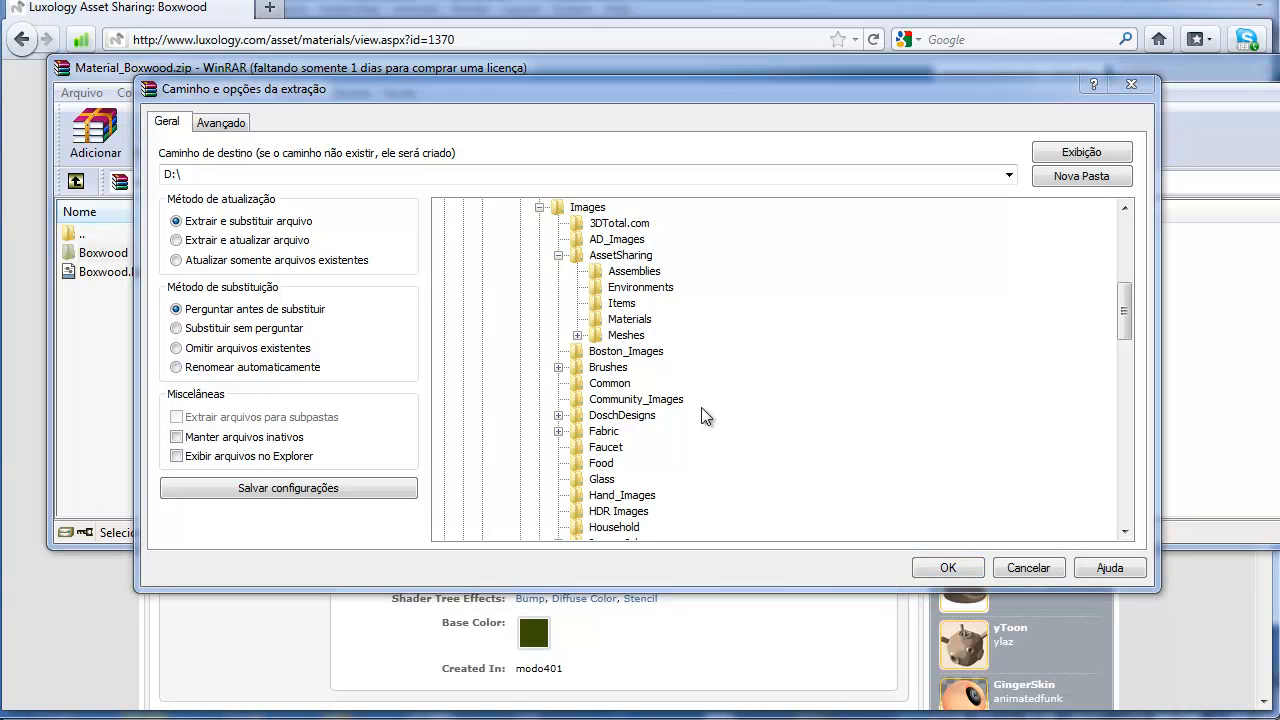
pyautogui.click(632, 320)
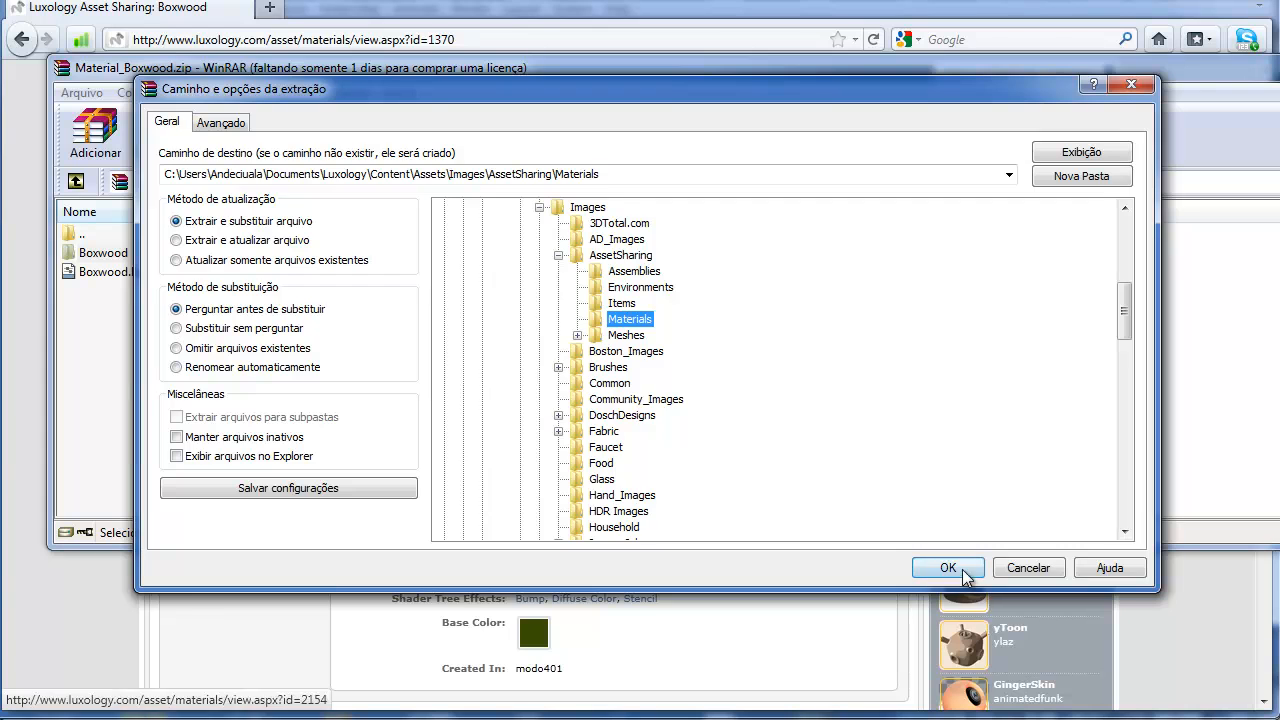
pyautogui.click(955, 569)
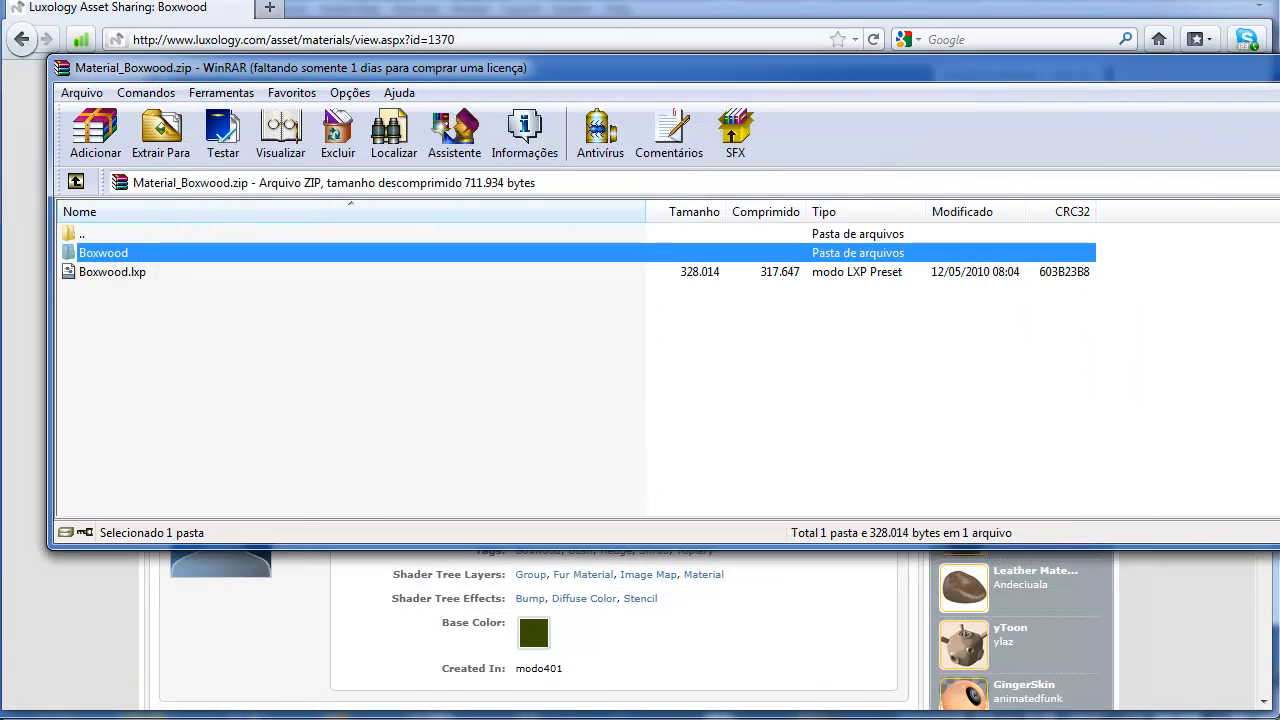
# - Close the archive, return to modo's Render layout and browse the Materials presets to the Boxwood preset in the Organic folder
pyautogui.click(1279, 65)
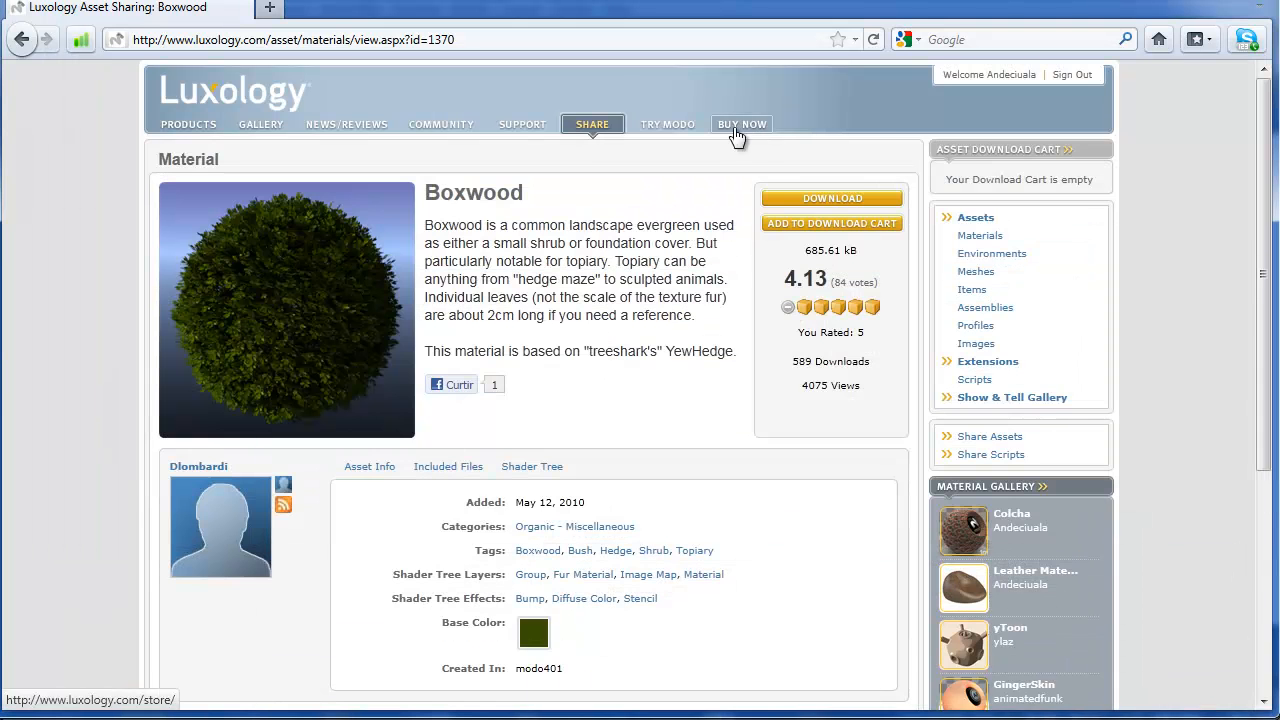
pyautogui.click(1182, 5)
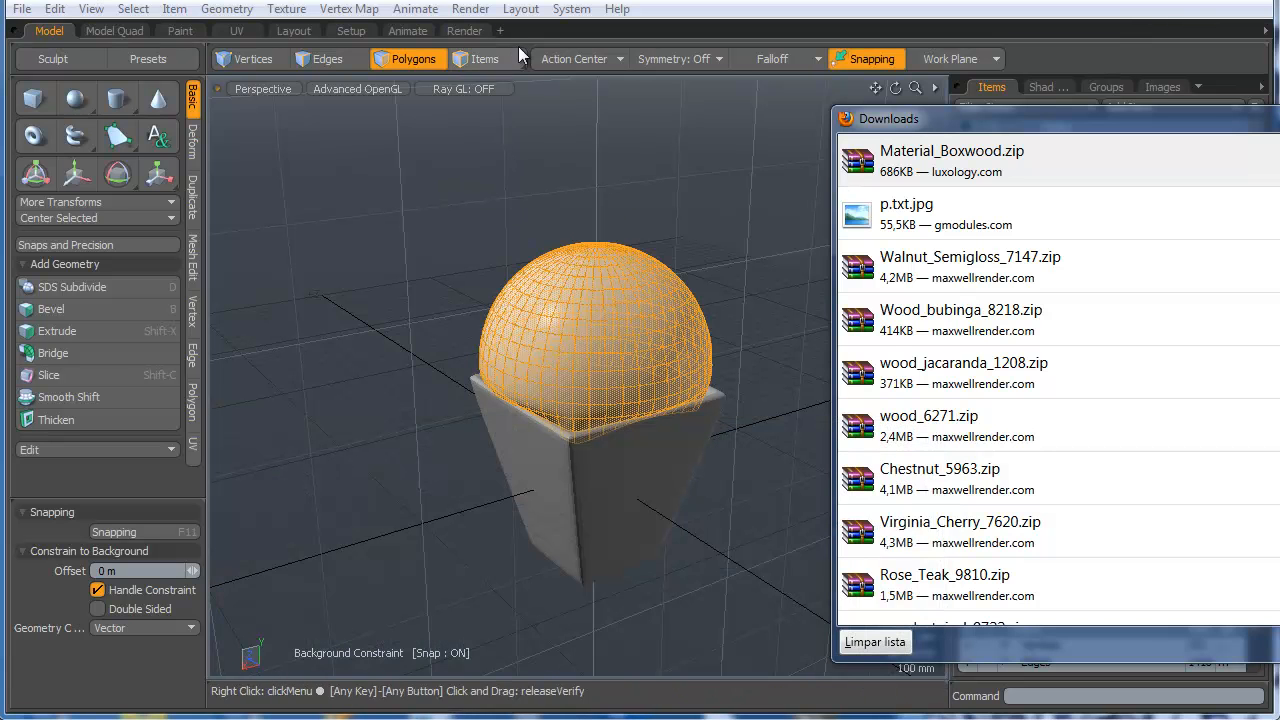
pyautogui.click(474, 32)
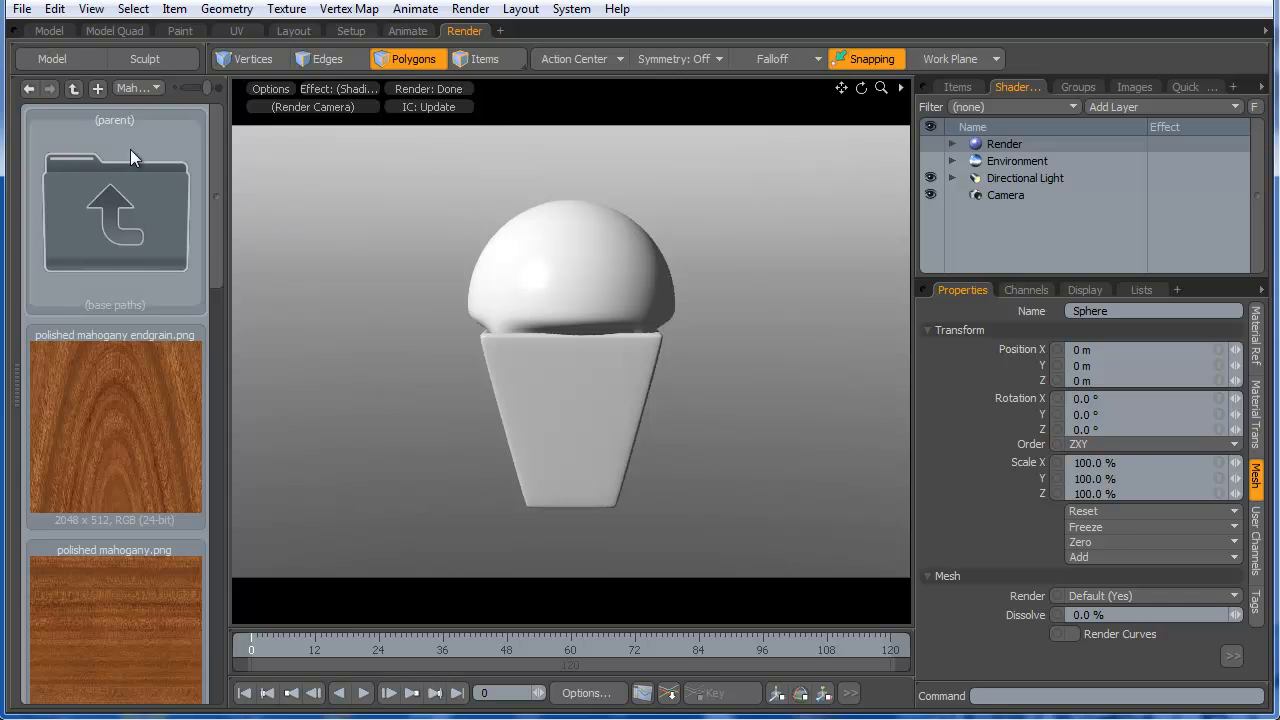
pyautogui.click(133, 88)
pyautogui.scroll(5, 131, 86)
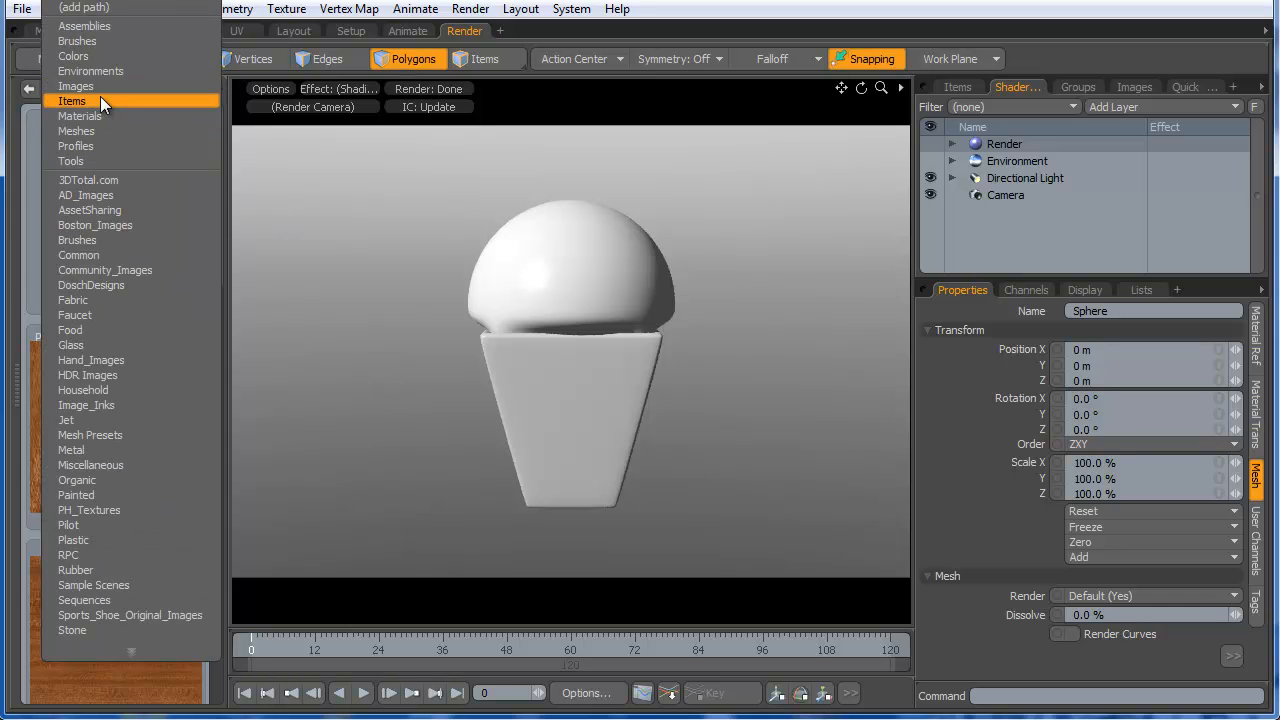
pyautogui.click(103, 131)
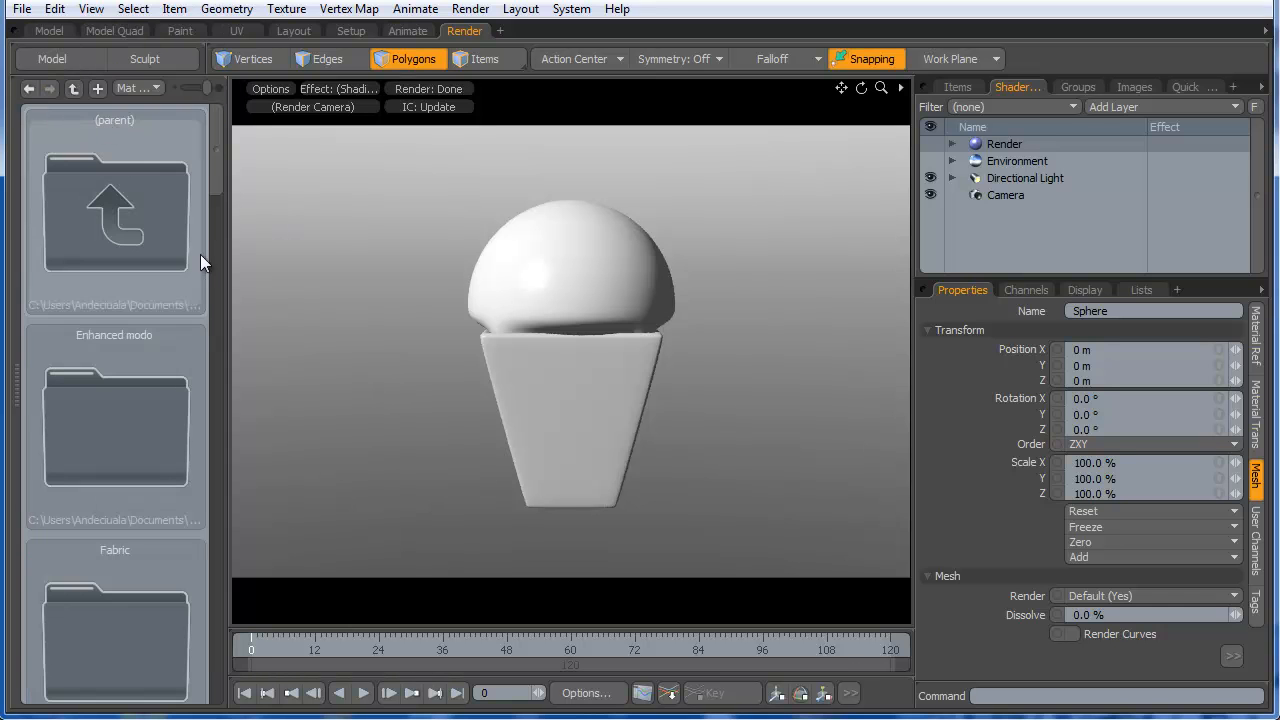
pyautogui.moveTo(214, 174)
pyautogui.mouseDown()
pyautogui.moveTo(231, 477)
pyautogui.moveTo(211, 406)
pyautogui.mouseUp()
pyautogui.doubleClick(146, 525)
pyautogui.moveTo(221, 225); pyautogui.dragTo(214, 686)
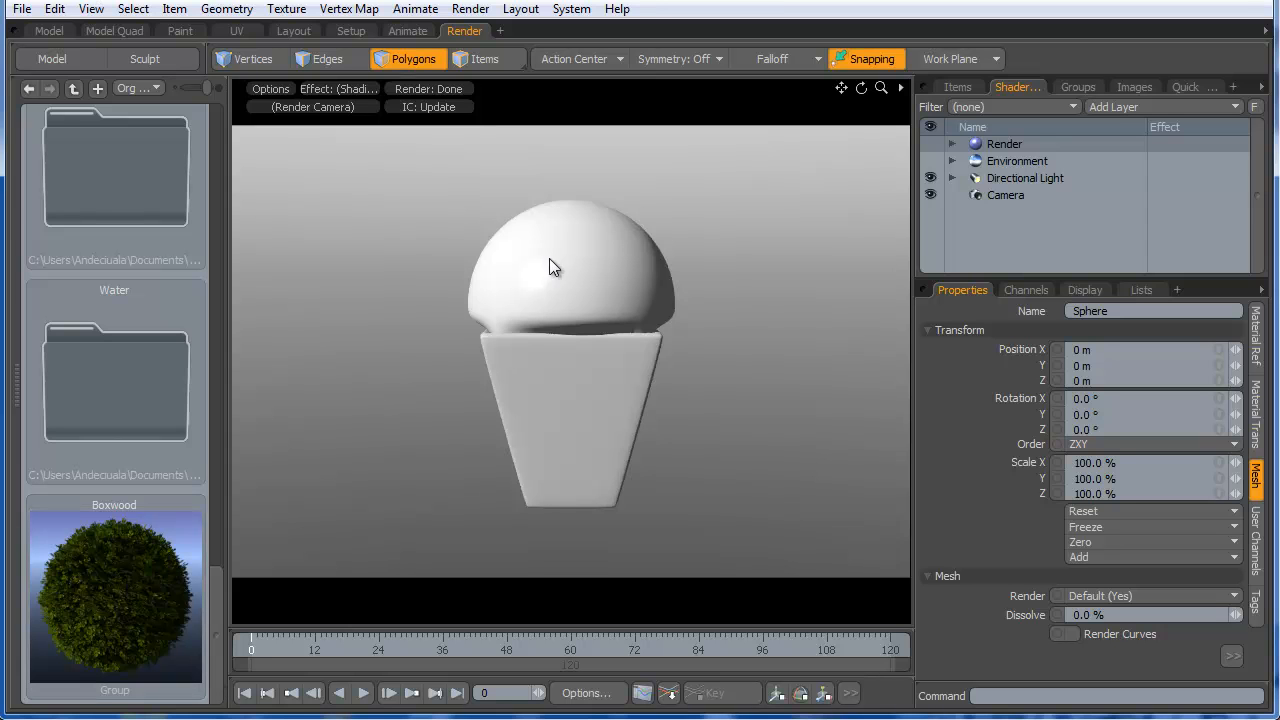
# - Add a Fur Material layer to the ball's furvase material group
pyautogui.moveTo(463, 374)
pyautogui.keyDown('alt'); pyautogui.mouseDown()
pyautogui.moveTo(450, 392)
pyautogui.moveTo(757, 428)
pyautogui.mouseUp(); pyautogui.keyUp('alt')
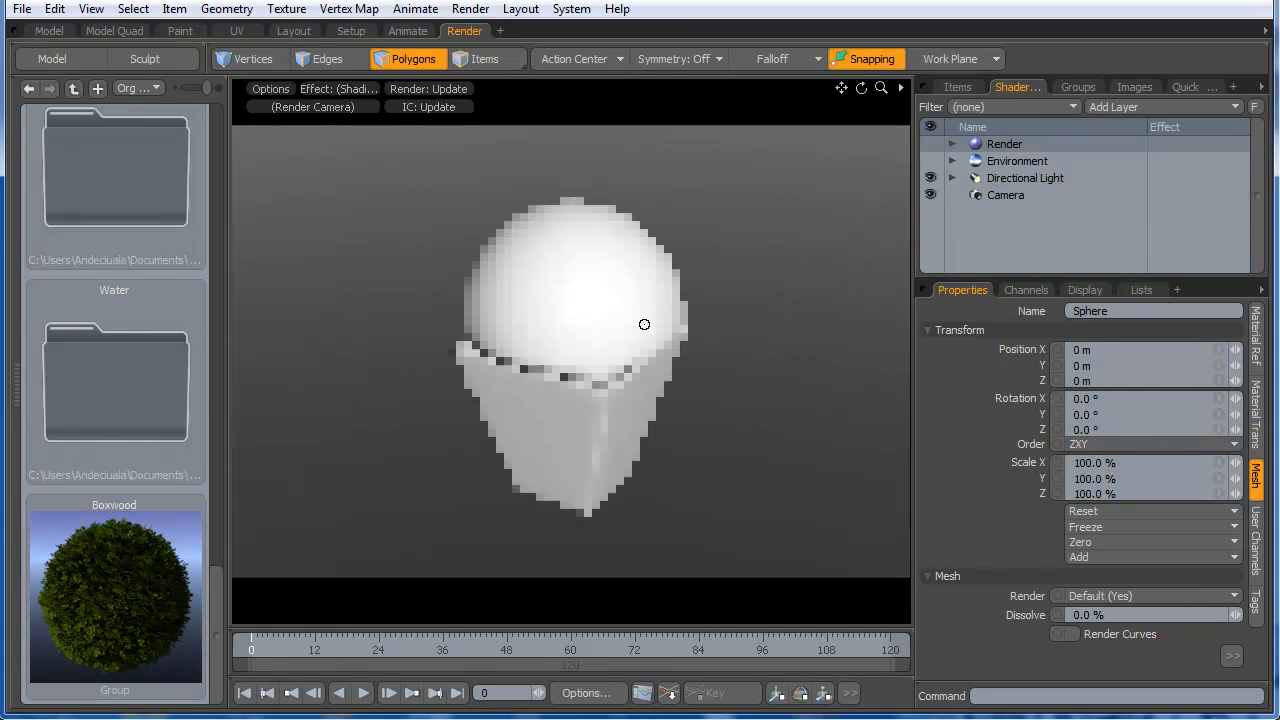
pyautogui.click(623, 247)
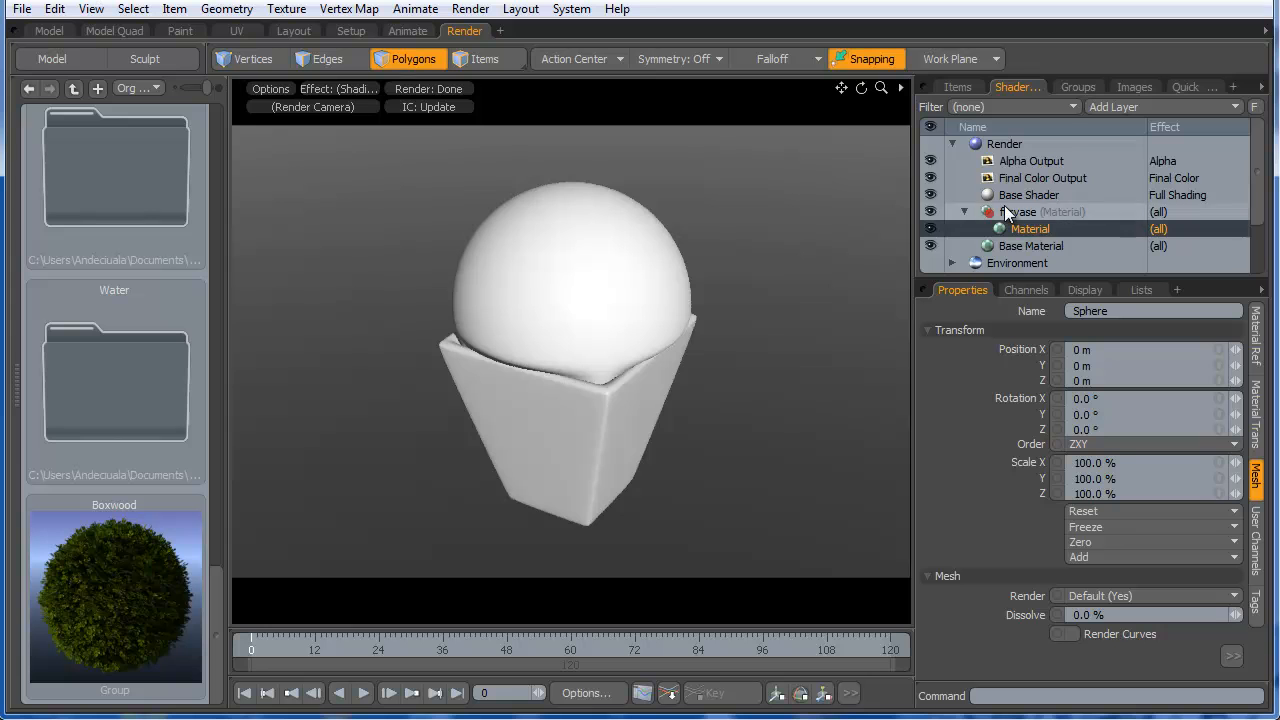
pyautogui.click(1090, 212)
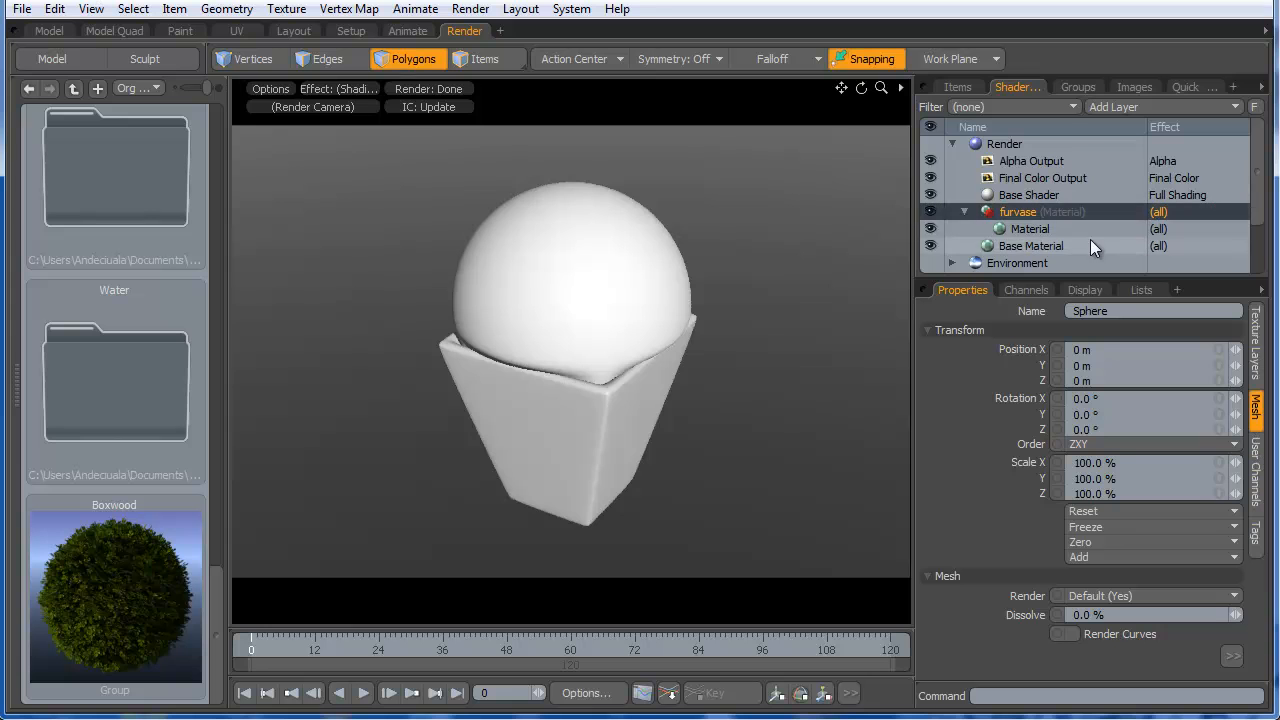
pyautogui.click(1126, 107)
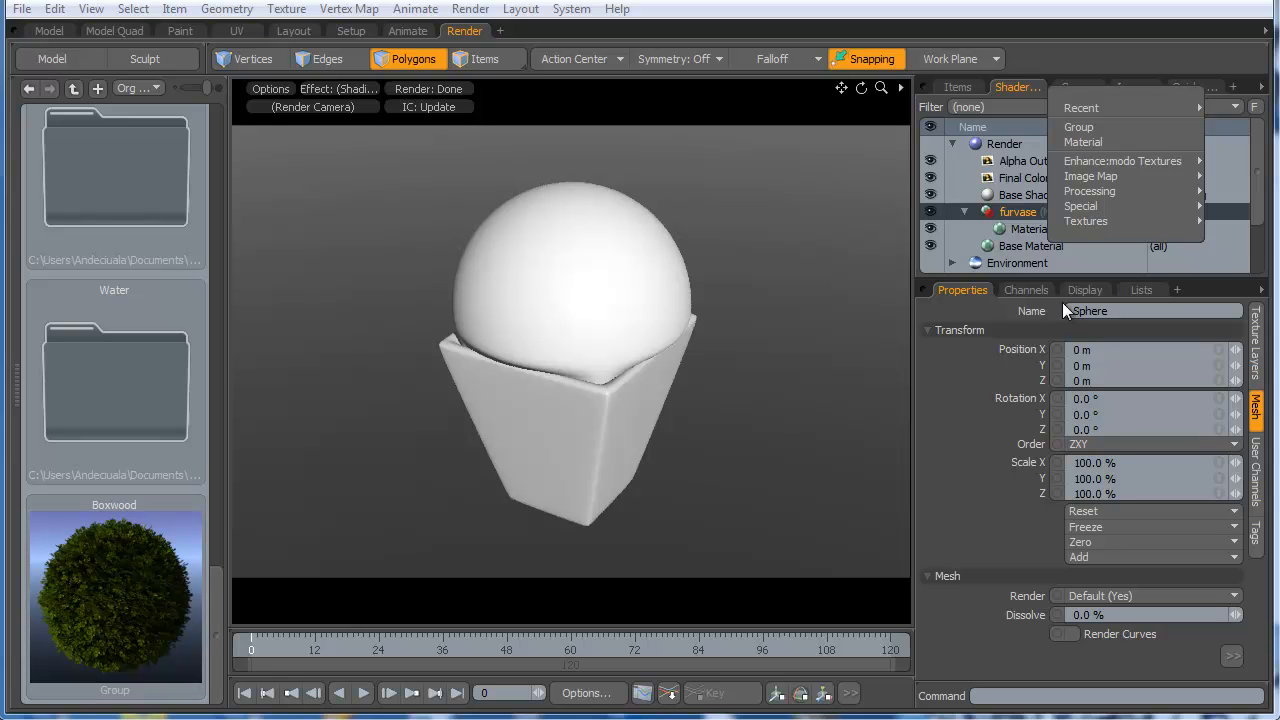
pyautogui.moveTo(1112, 160)
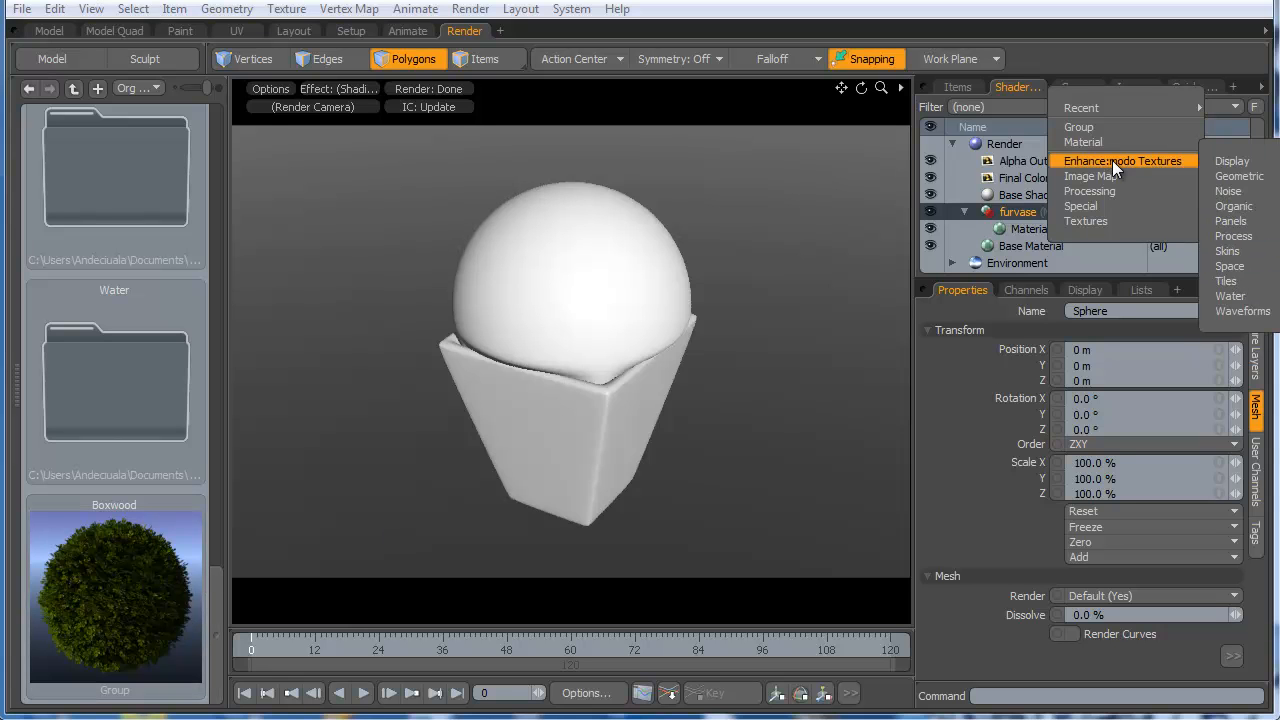
pyautogui.moveTo(1111, 188)
pyautogui.moveTo(1142, 204)
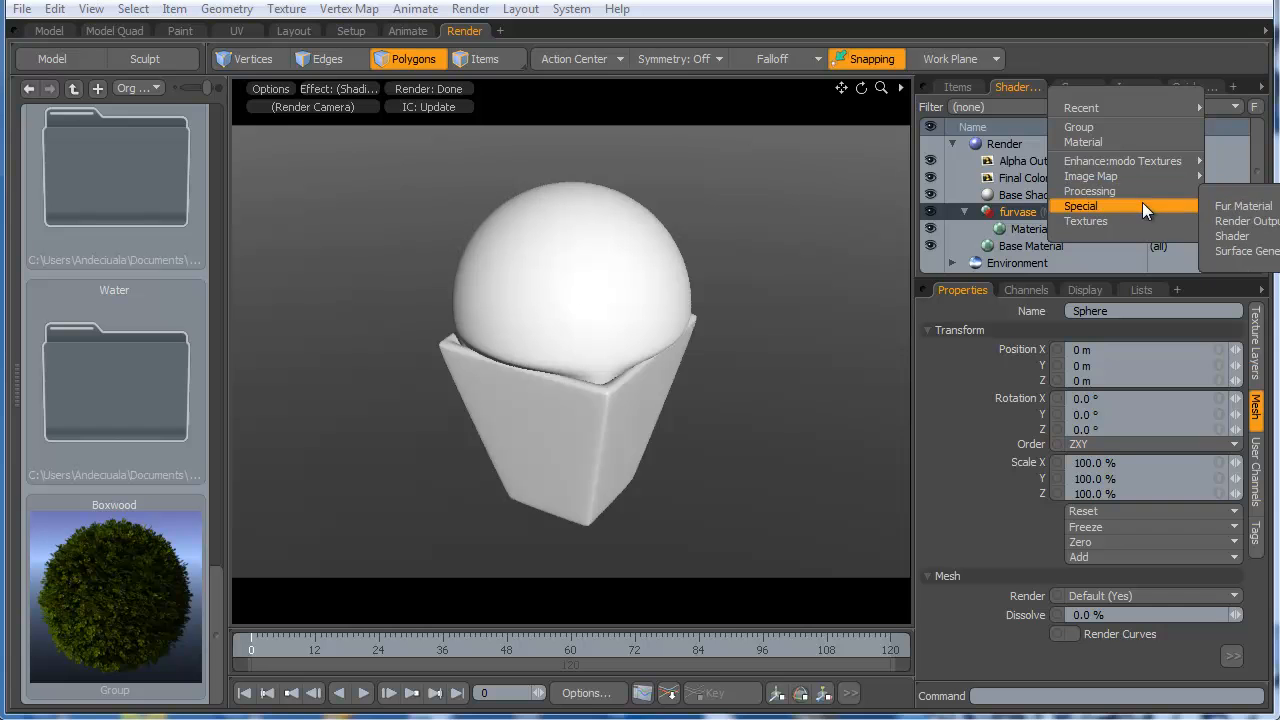
pyautogui.click(1243, 206)
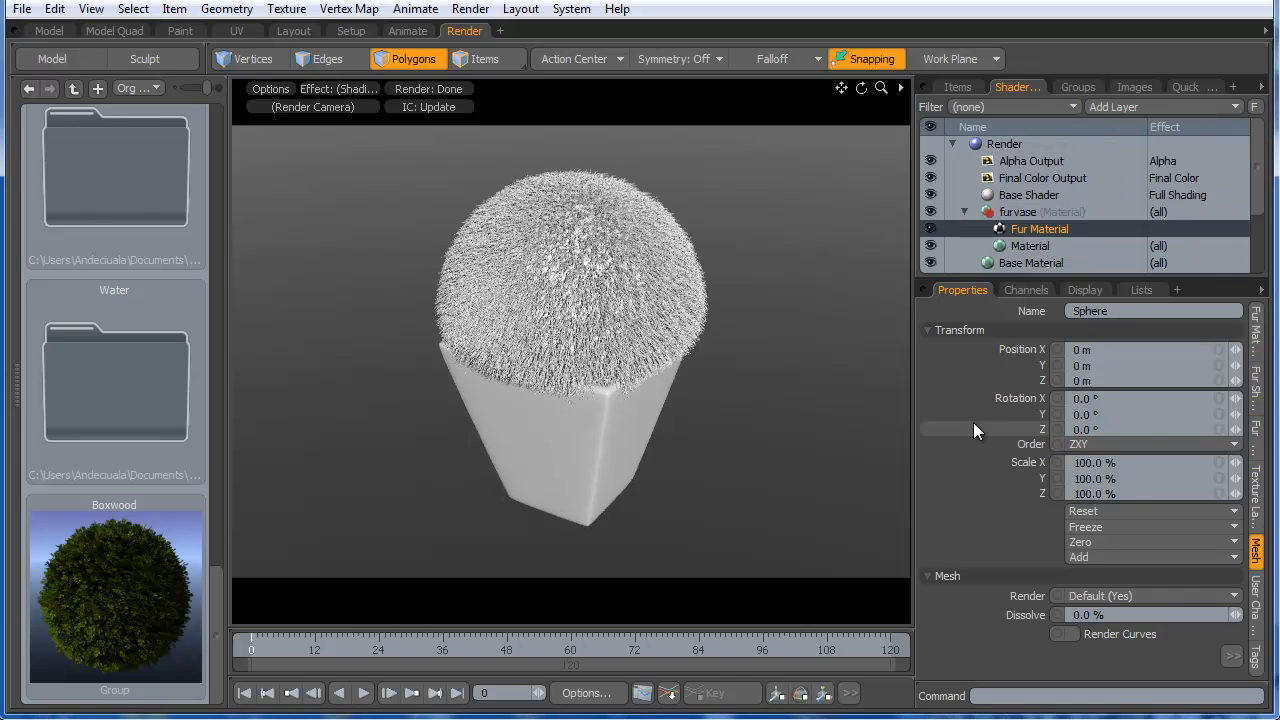
# - Show the Fur Material properties at full height and set Render Density to 50%
pyautogui.press('0')
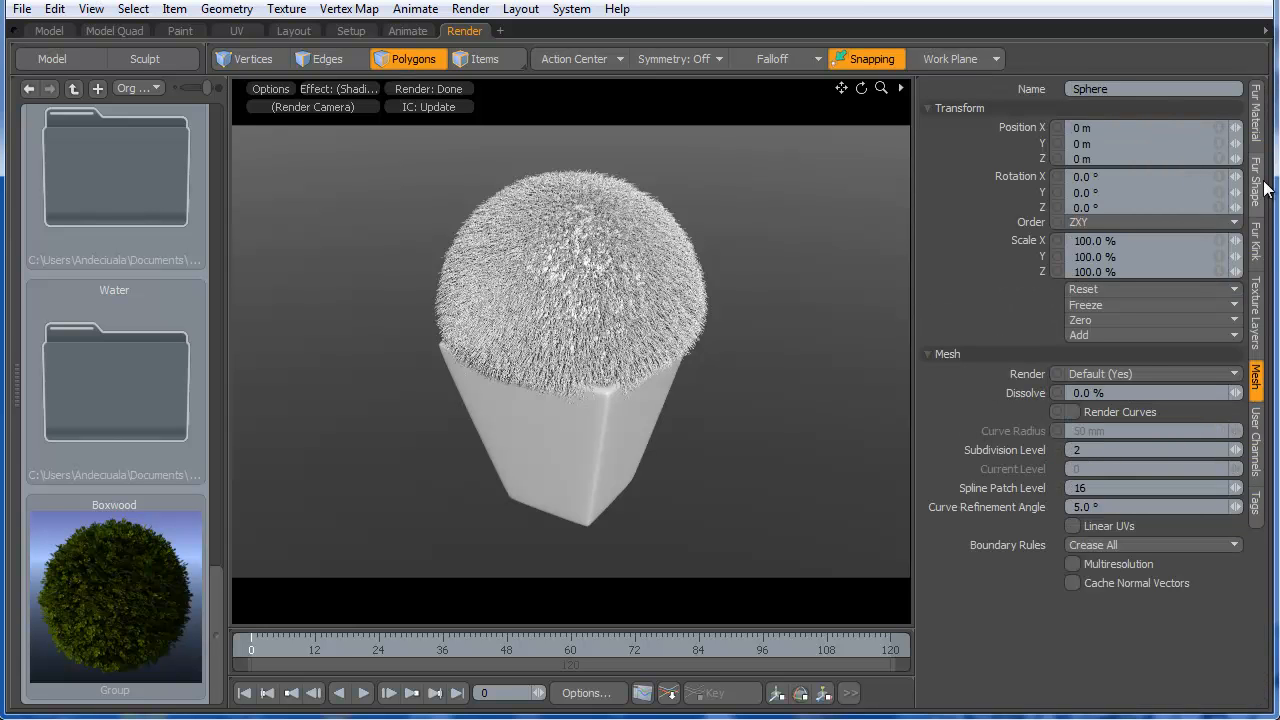
pyautogui.click(1254, 130)
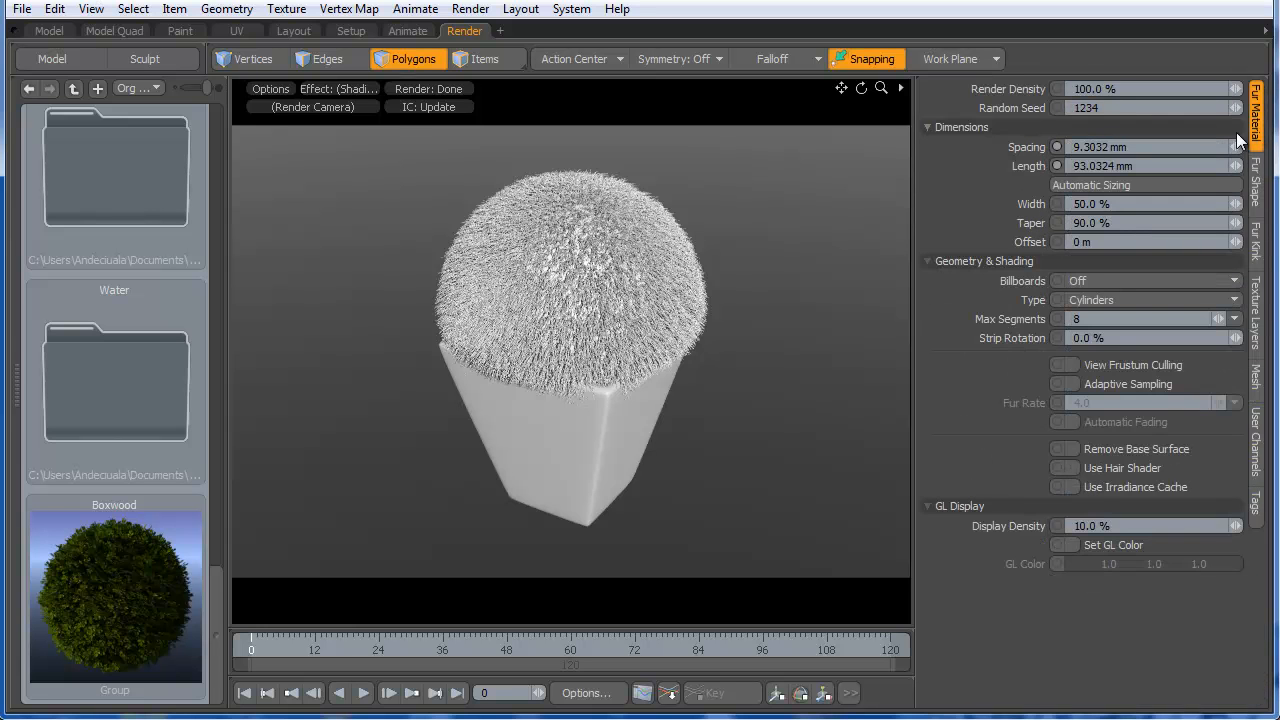
pyautogui.click(1132, 89)
pyautogui.write('50')
pyautogui.press('Return')
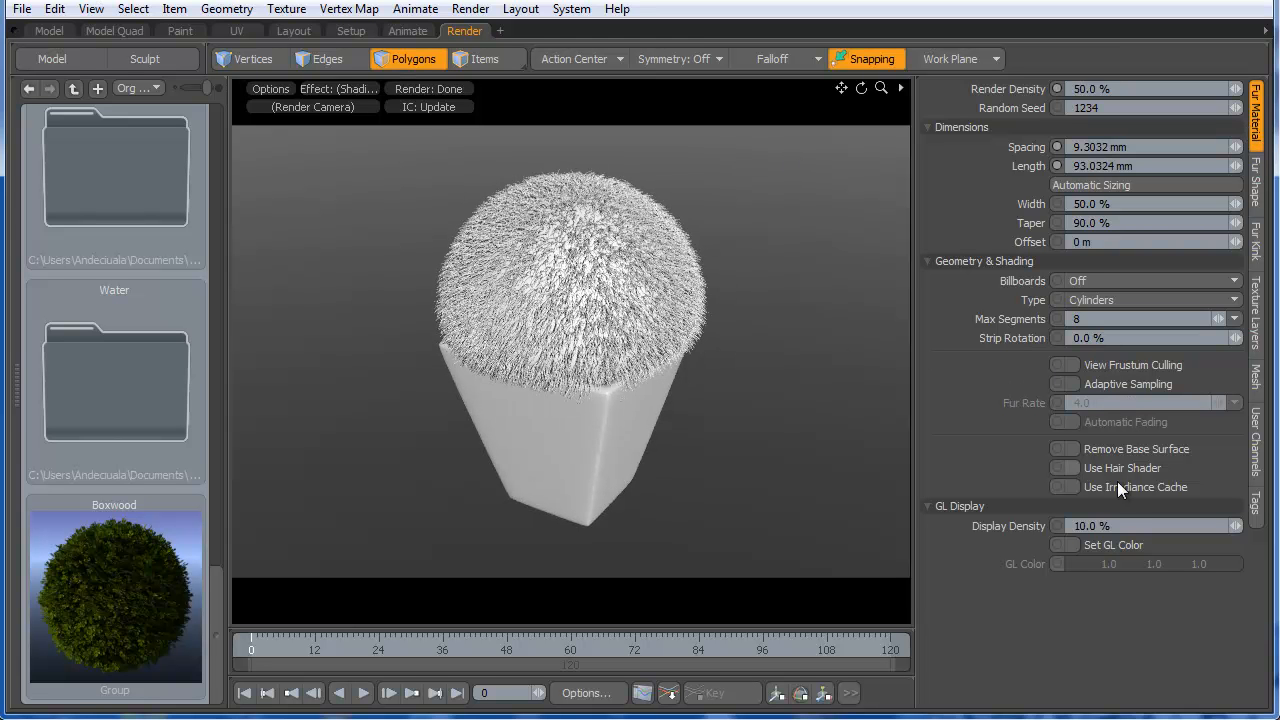
# - Change the fur type to Strips and set its Taper to 0%
pyautogui.click(1098, 299)
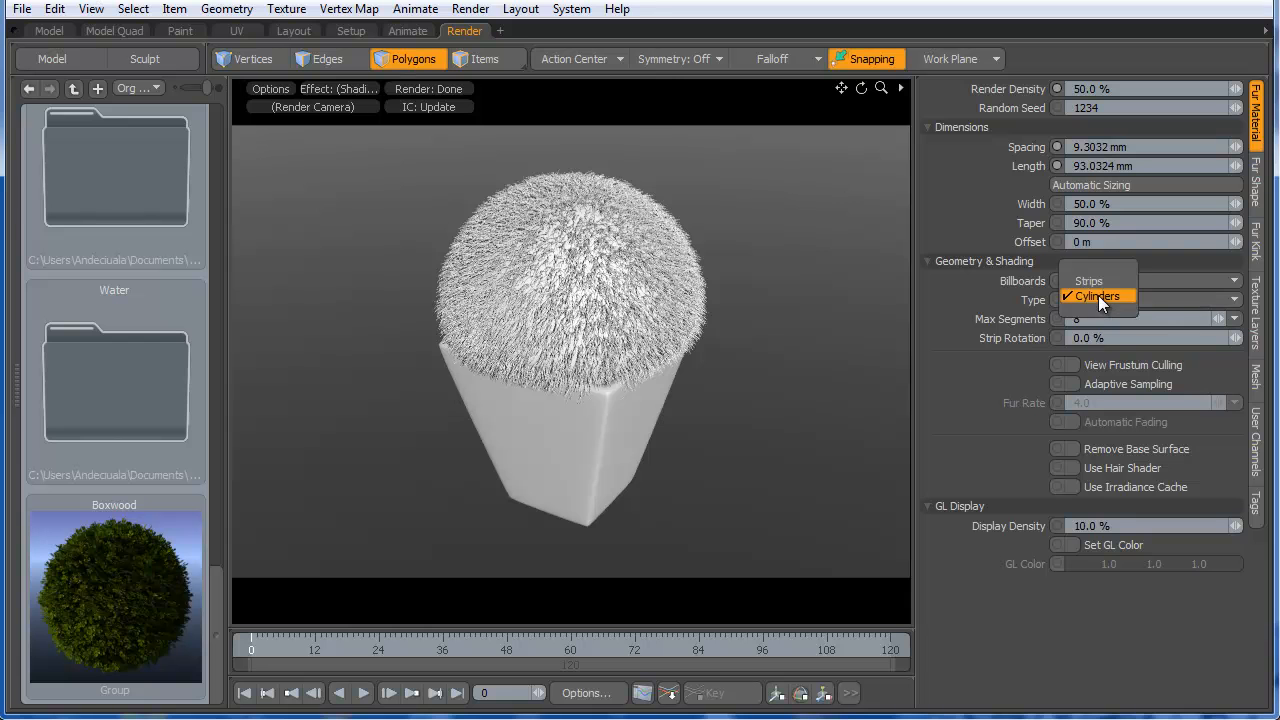
pyautogui.click(1098, 285)
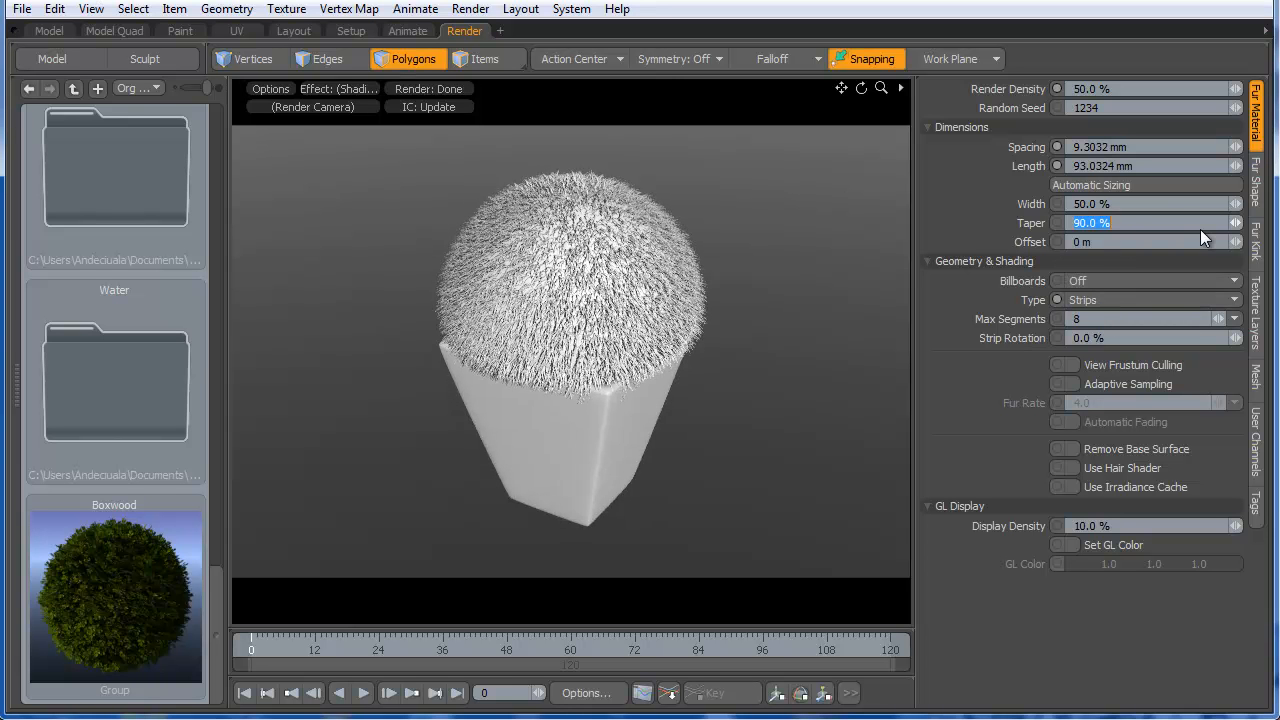
pyautogui.write('0')
pyautogui.press('Return')
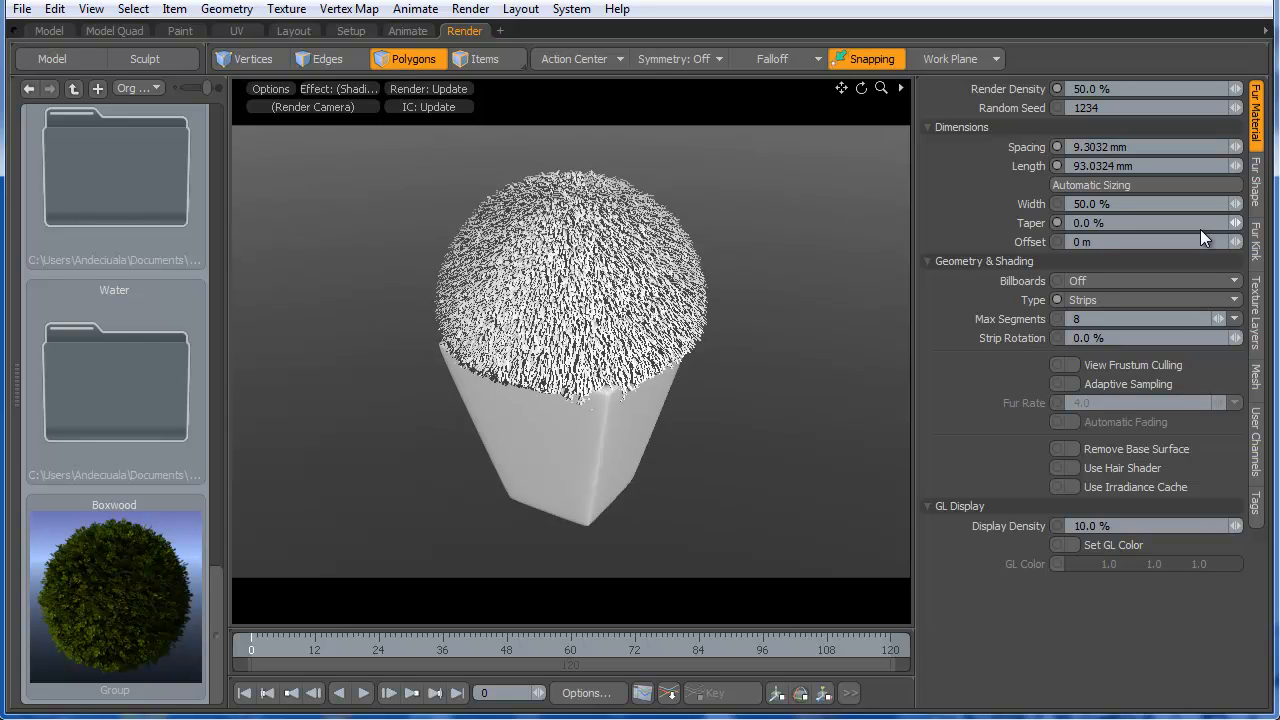
# - Reduce the fur's Render Density to 10%
pyautogui.click(1113, 89)
pyautogui.write('10')
pyautogui.press('Return')
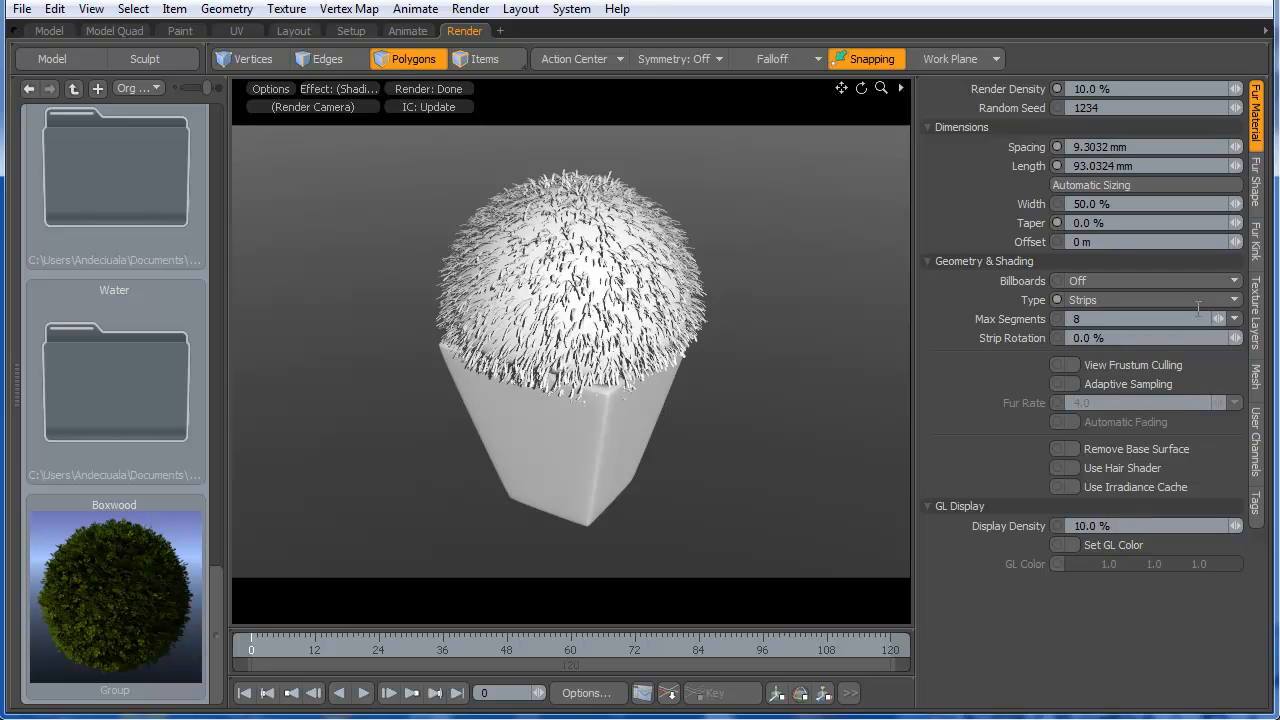
# - In the fur shape settings, set Clumps, Clump Range, Strays and Strays Strength to 0
pyautogui.click(1255, 205)
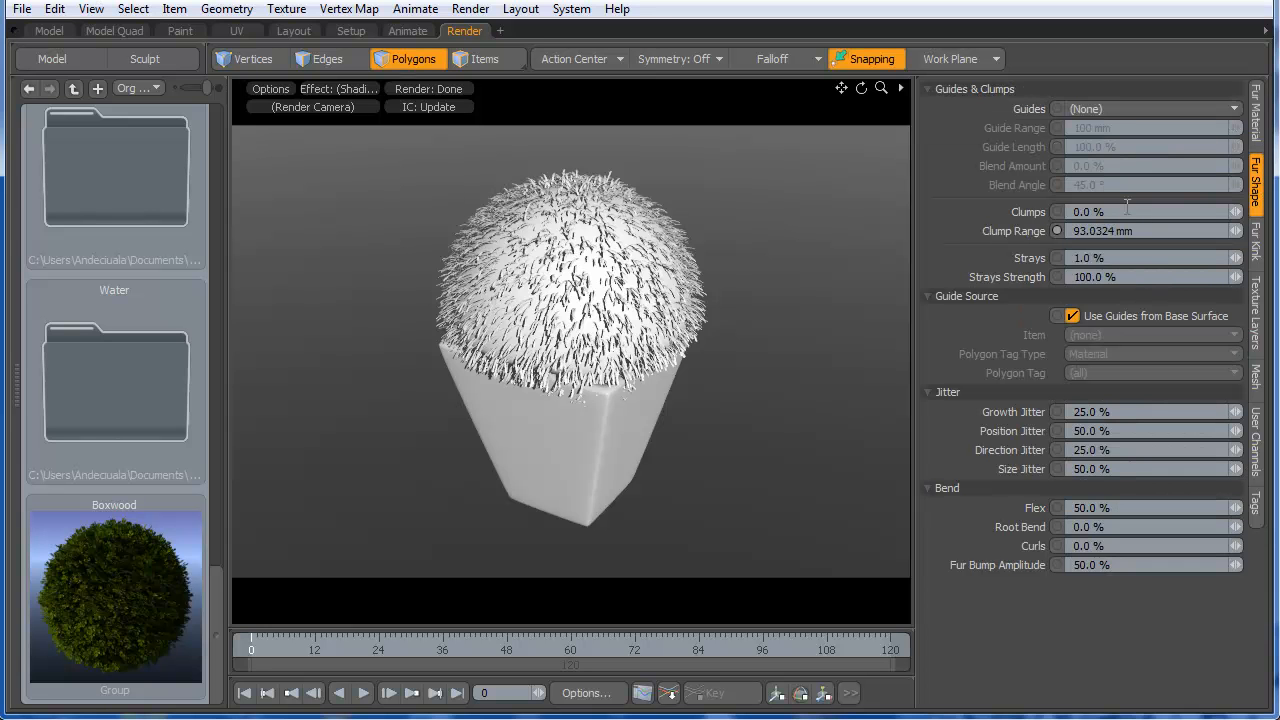
pyautogui.write('0')
pyautogui.press('Tab')
pyautogui.write('0')
pyautogui.press('Tab')
pyautogui.write('0')
pyautogui.press('Tab')
pyautogui.write('0')
pyautogui.press('Tab')
# - Set the fur's Growth, Position, Direction and Size Jitter to 0%
pyautogui.write('0')
pyautogui.press('Tab')
pyautogui.write('0')
pyautogui.press('Tab')
pyautogui.write('0')
pyautogui.press('Tab')
pyautogui.write('0')
pyautogui.press('Tab')
# - Set the fur's Flex, Root Bend, Curls and Fur Bump Amplitude to 0% and inspect the strips up close
pyautogui.write('0')
pyautogui.press('Tab')
pyautogui.write('0')
pyautogui.press('Tab')
pyautogui.write('0')
pyautogui.press('Tab')
pyautogui.write('0')
pyautogui.keyDown('alt'); pyautogui.moveTo(566, 281); pyautogui.dragTo(561, 233); pyautogui.keyUp('alt')
pyautogui.scroll(6, 561, 233)
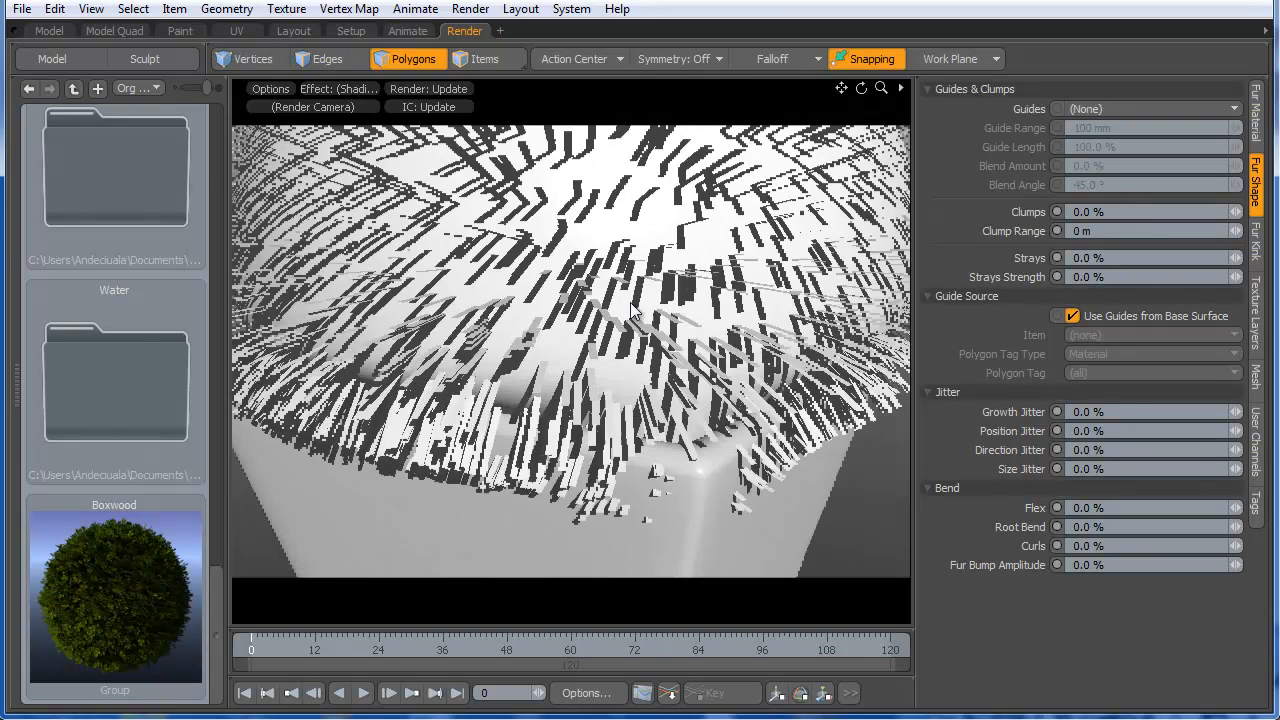
pyautogui.keyDown('alt'); pyautogui.moveTo(630, 342); pyautogui.dragTo(679, 425); pyautogui.keyUp('alt')
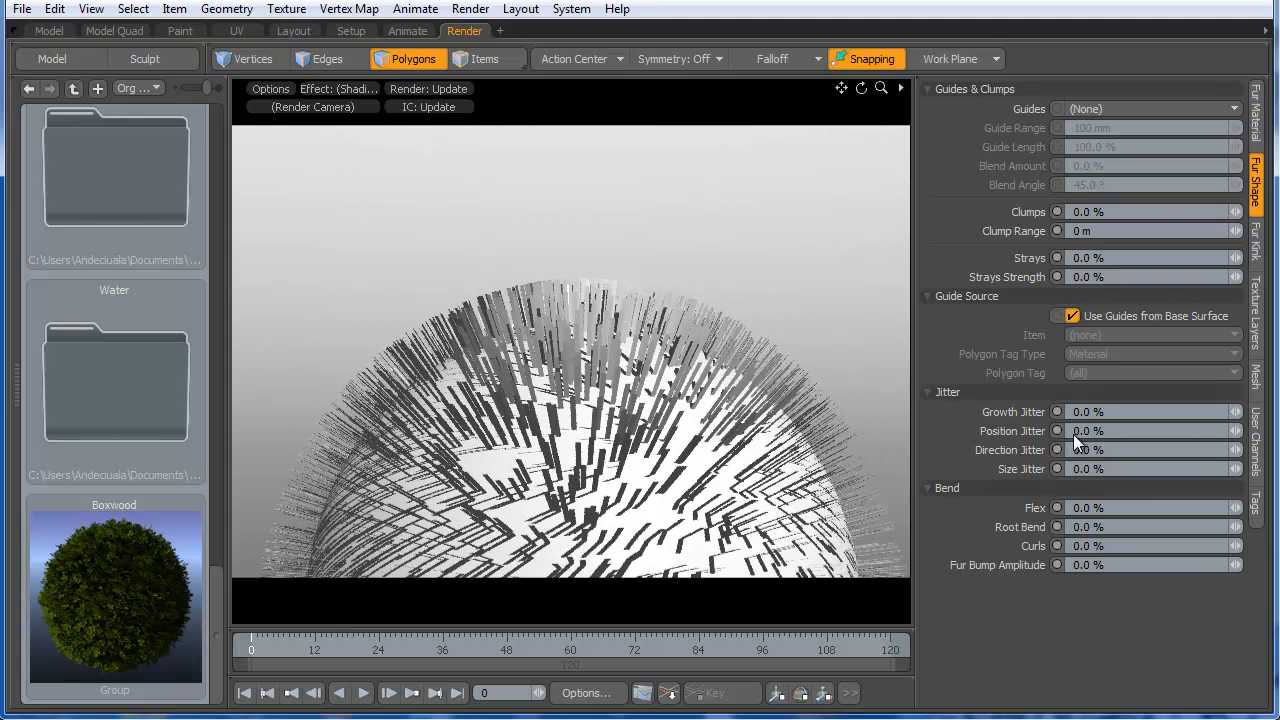
# - In the fur material settings, set the fur's Width to 317% and Length to 55.5 mm
pyautogui.press('KP_0')
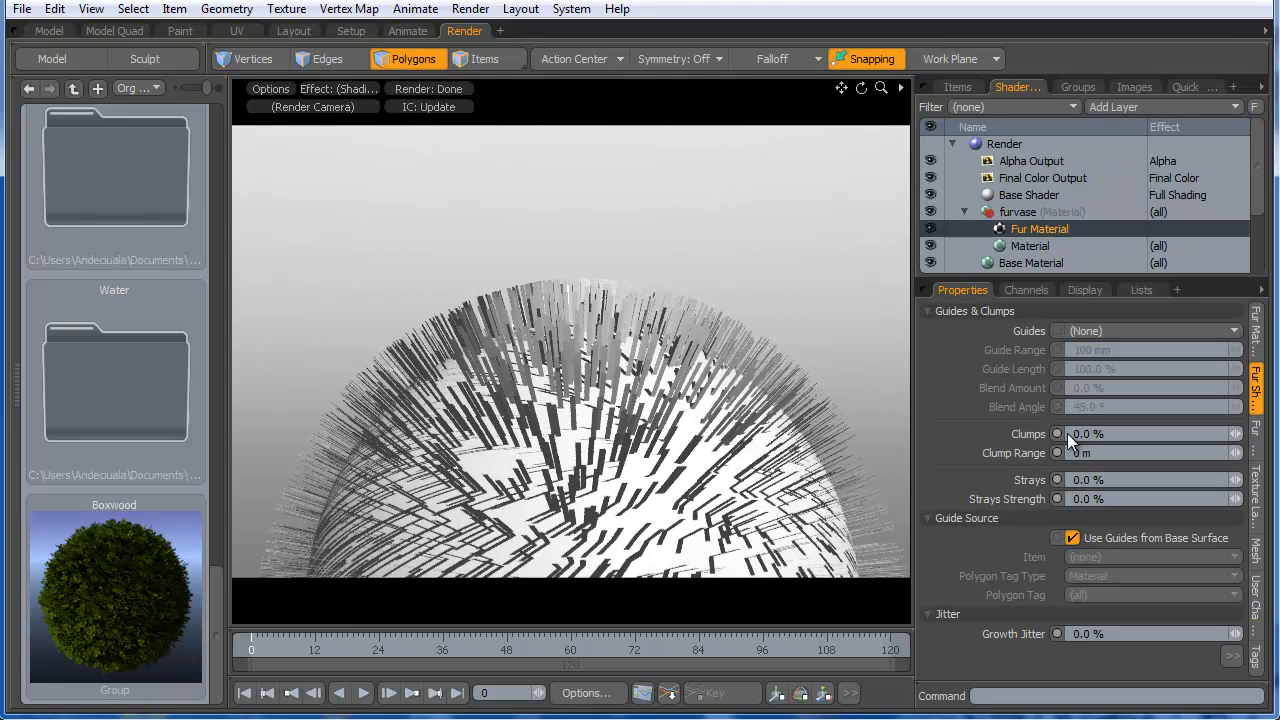
pyautogui.press('KP_0')
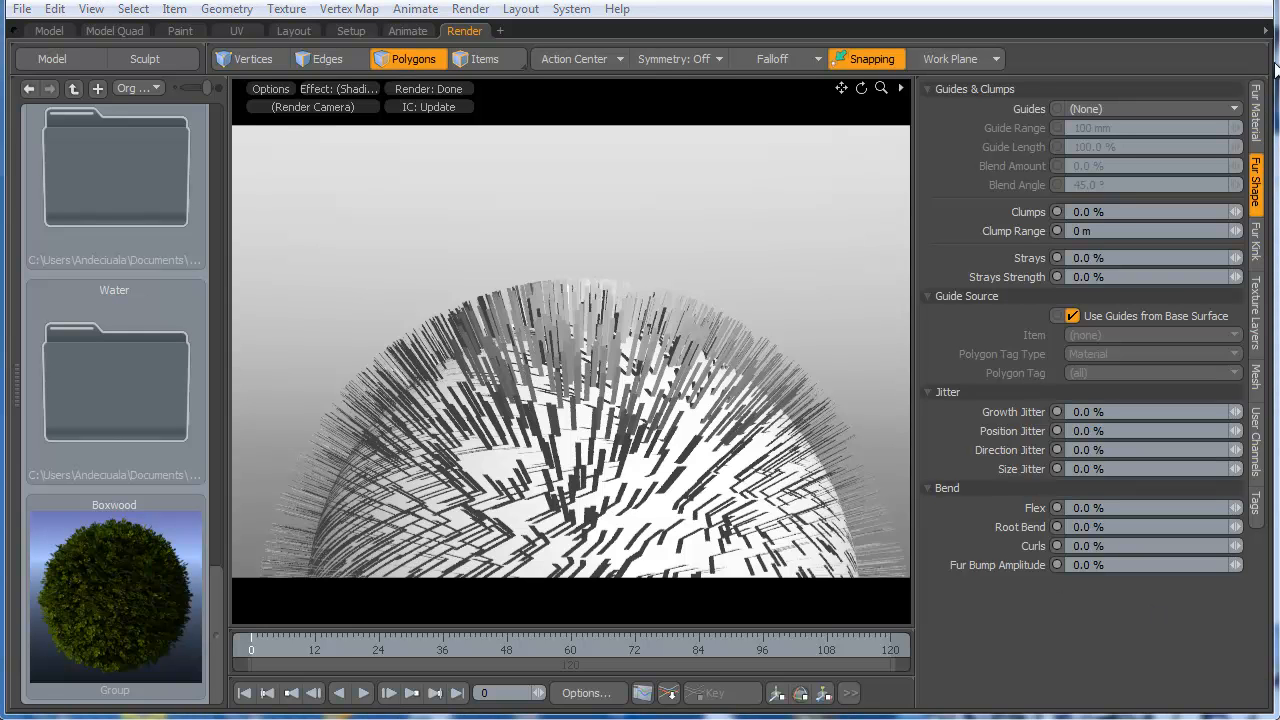
pyautogui.click(1245, 130)
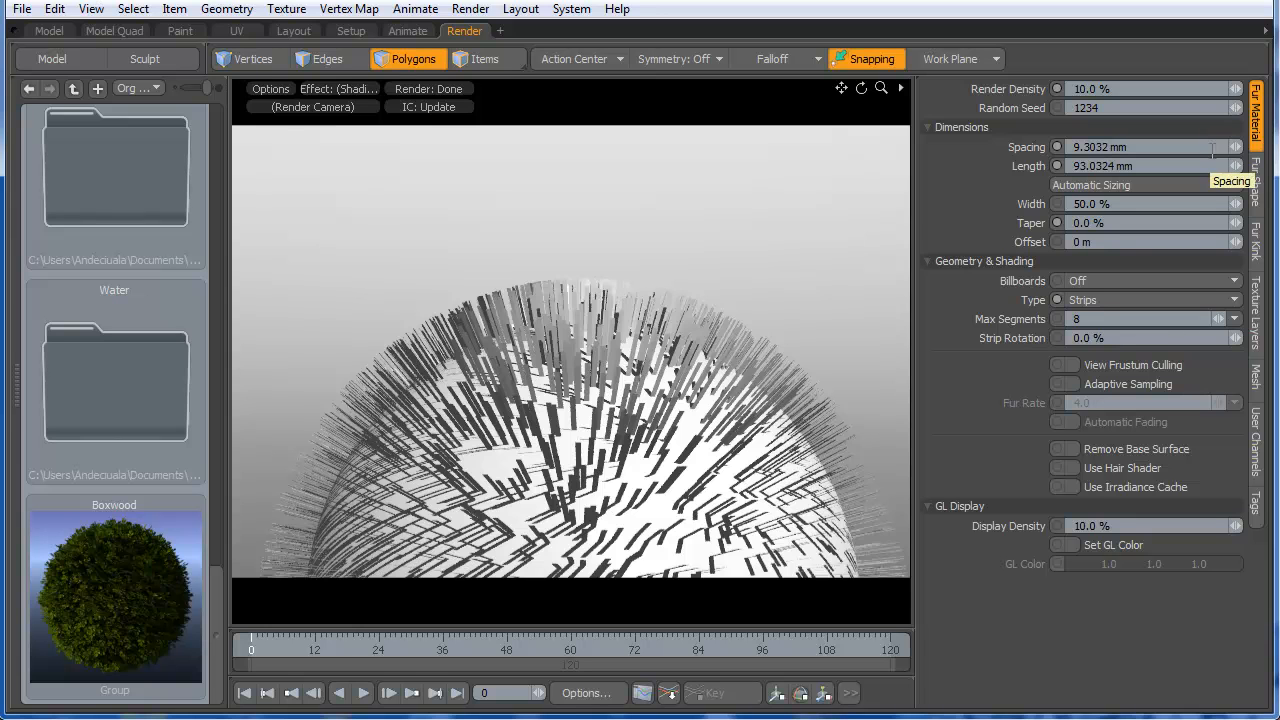
pyautogui.keyDown('alt'); pyautogui.moveTo(834, 326); pyautogui.dragTo(882, 385); pyautogui.keyUp('alt')
pyautogui.keyDown('alt'); pyautogui.keyDown('shift'); pyautogui.moveTo(582, 485); pyautogui.dragTo(645, 325); pyautogui.keyUp('shift'); pyautogui.keyUp('alt')
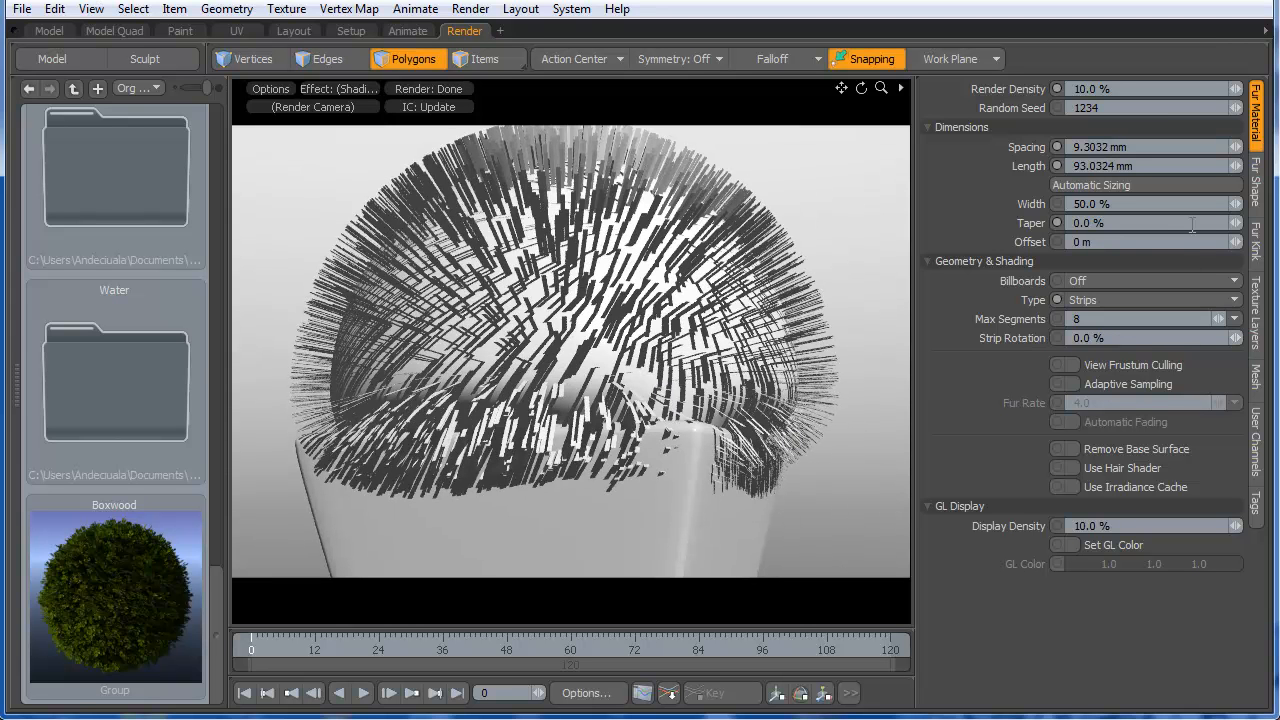
pyautogui.moveTo(1236, 204); pyautogui.dragTo(1275, 204)
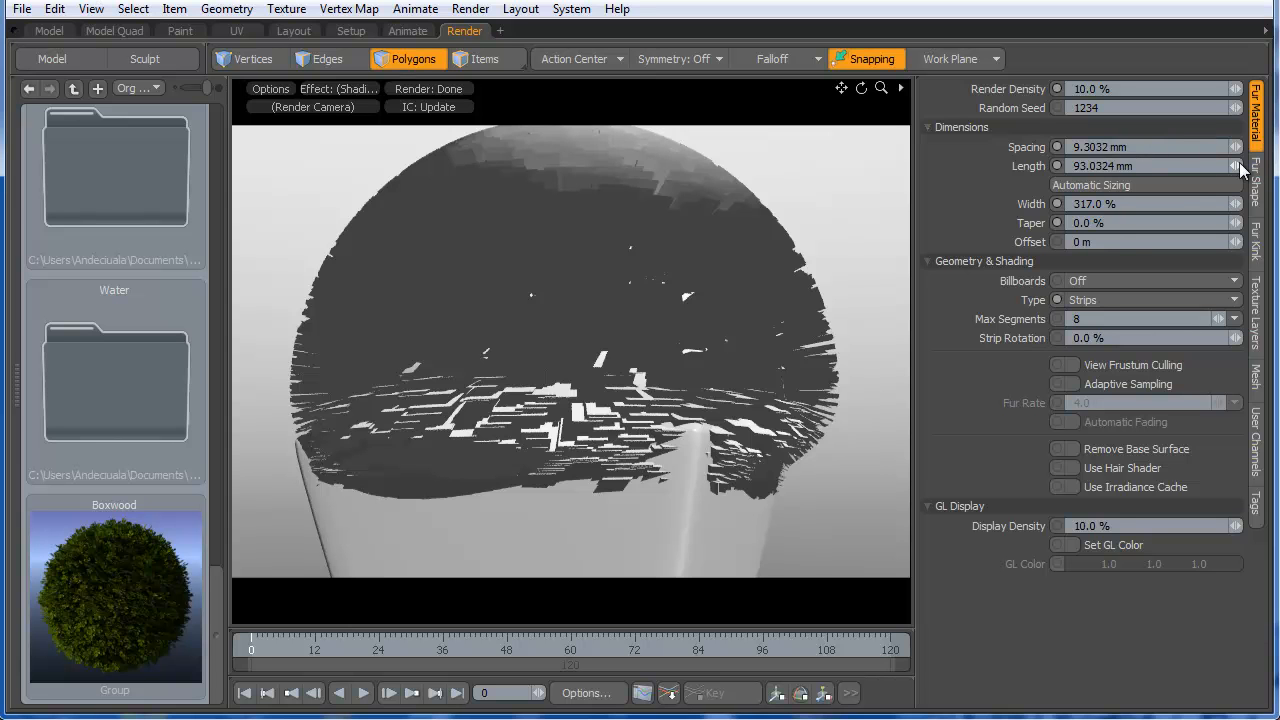
pyautogui.moveTo(1236, 166); pyautogui.dragTo(1208, 166)
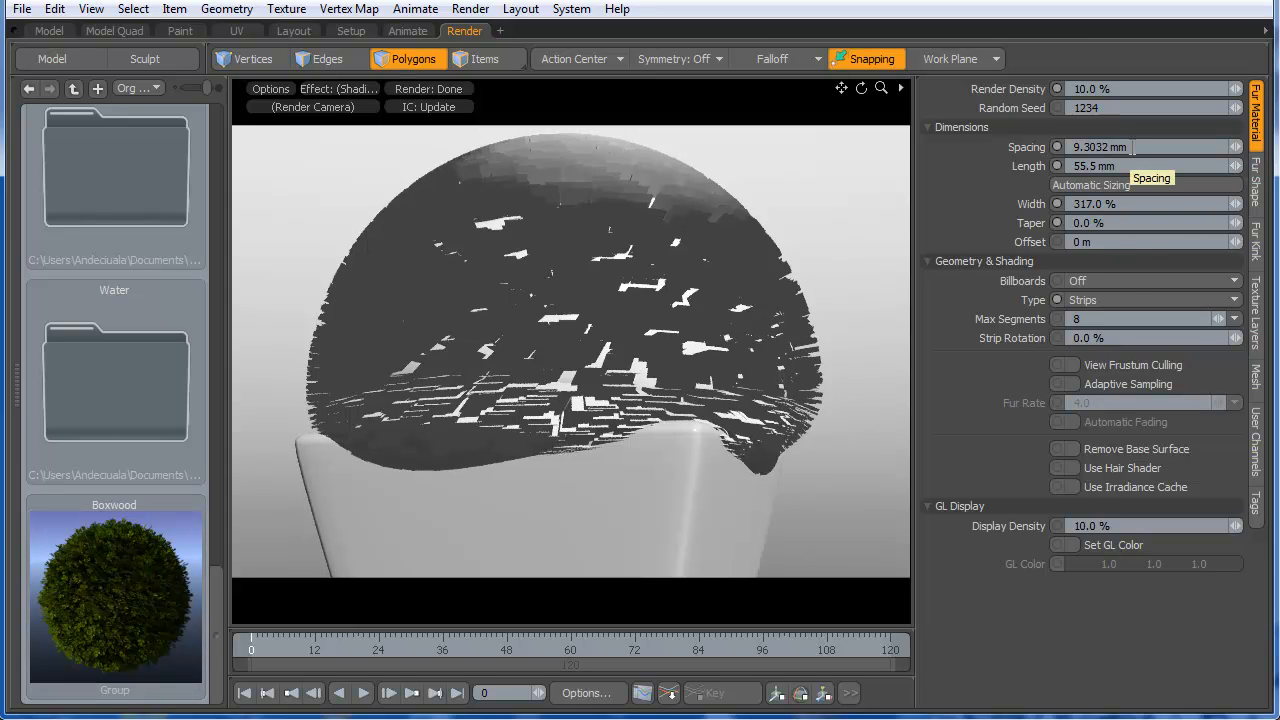
# - Reduce the fur's Render Density to 1% and inspect the individual strips up close
pyautogui.click(1126, 88)
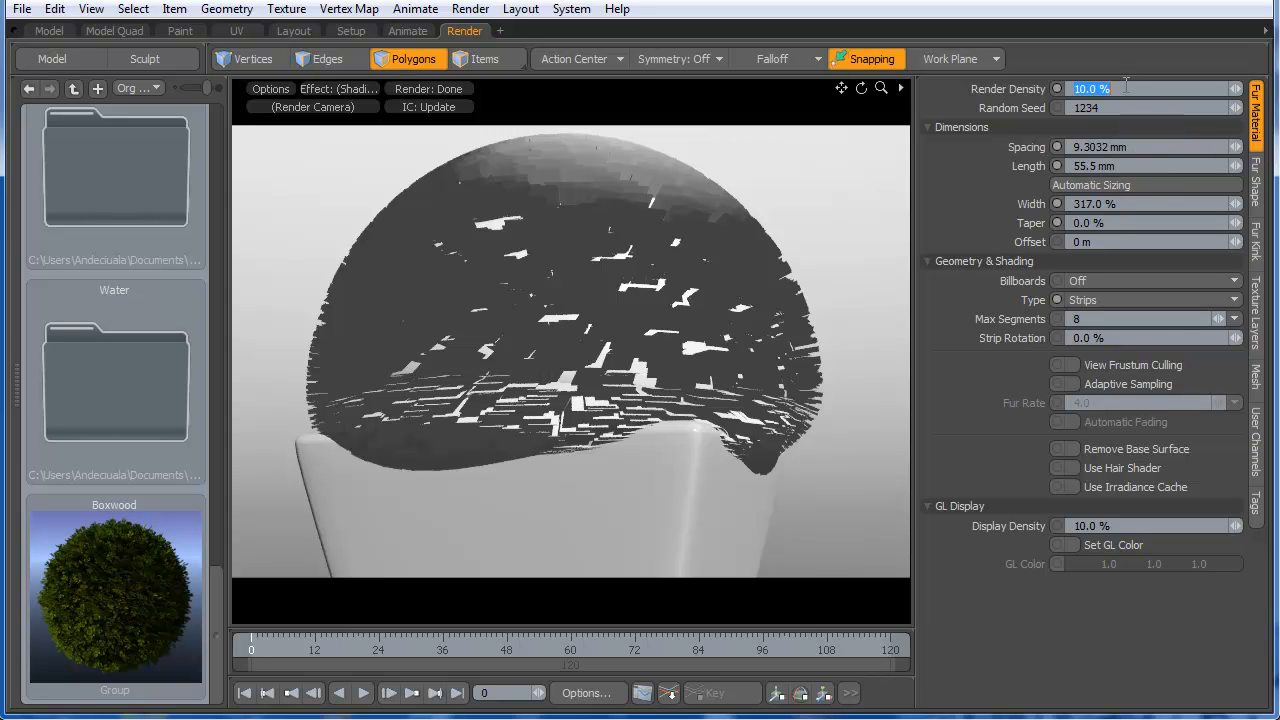
pyautogui.keyDown('alt'); pyautogui.moveTo(600, 291); pyautogui.dragTo(480, 329); pyautogui.keyUp('alt')
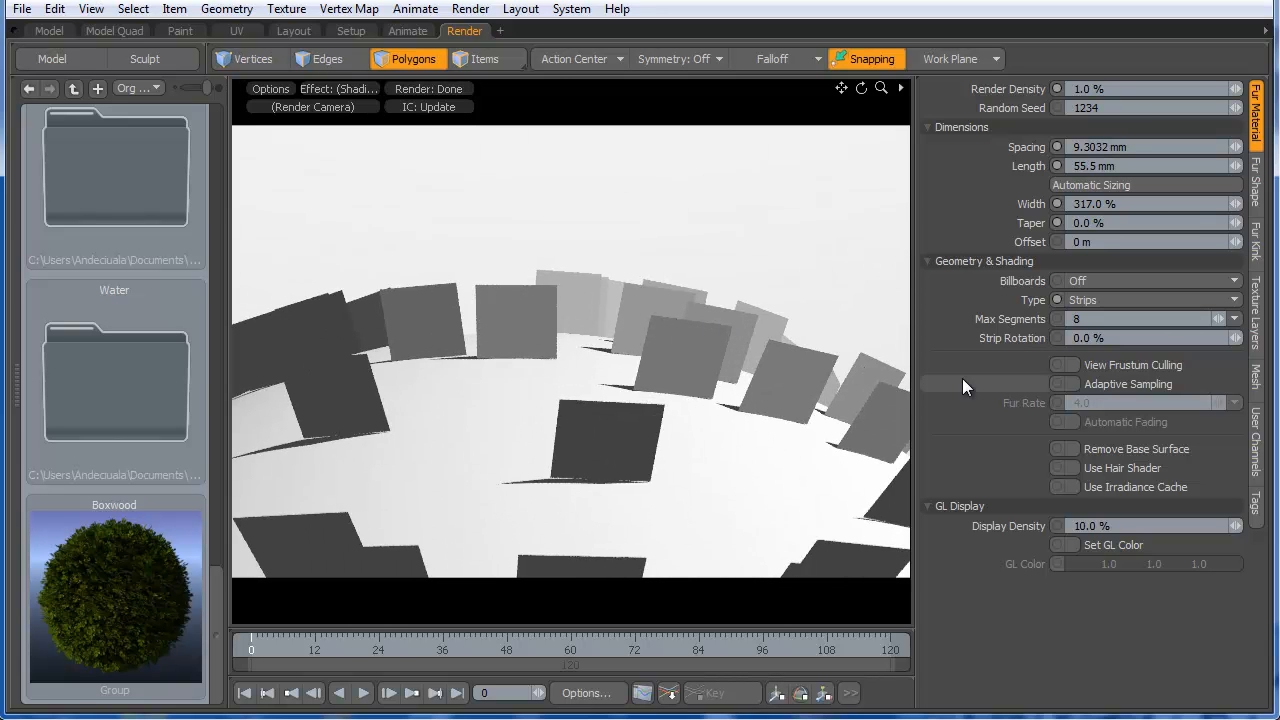
pyautogui.press('0')
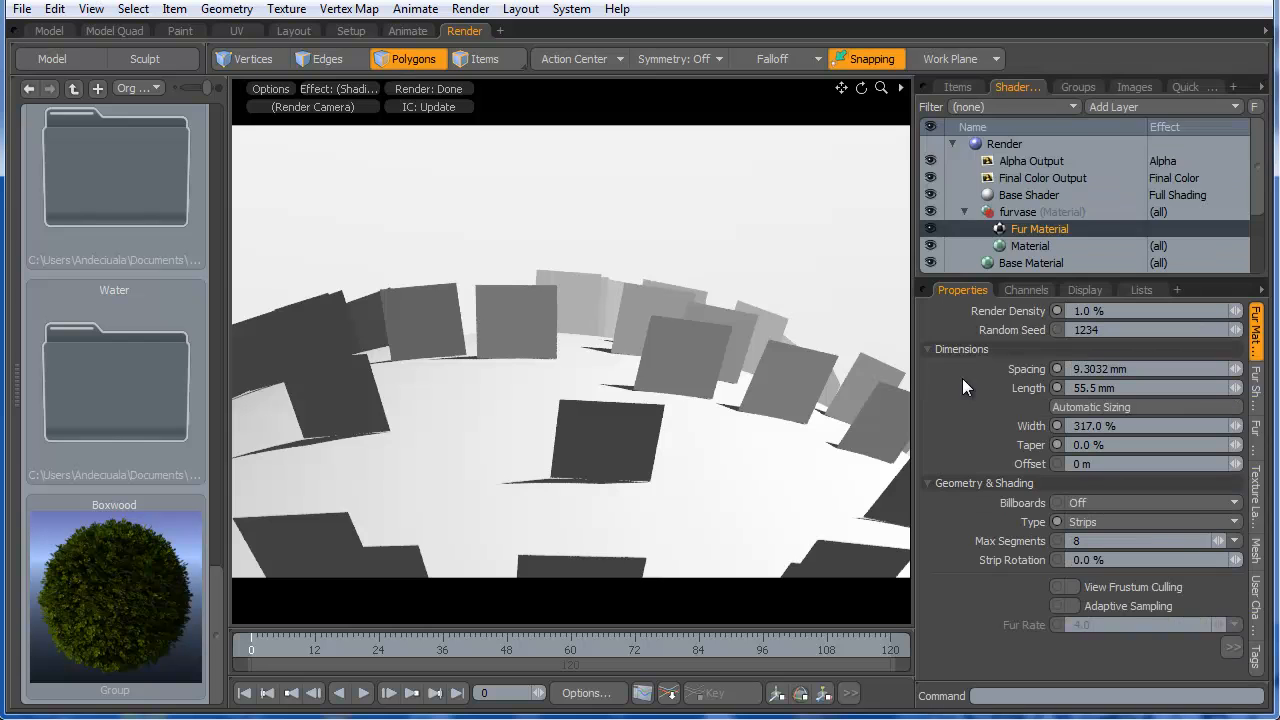
# - Browse the preset library to the Boxwood image folder inside Materials
pyautogui.click(1137, 106)
pyautogui.moveTo(1124, 179)
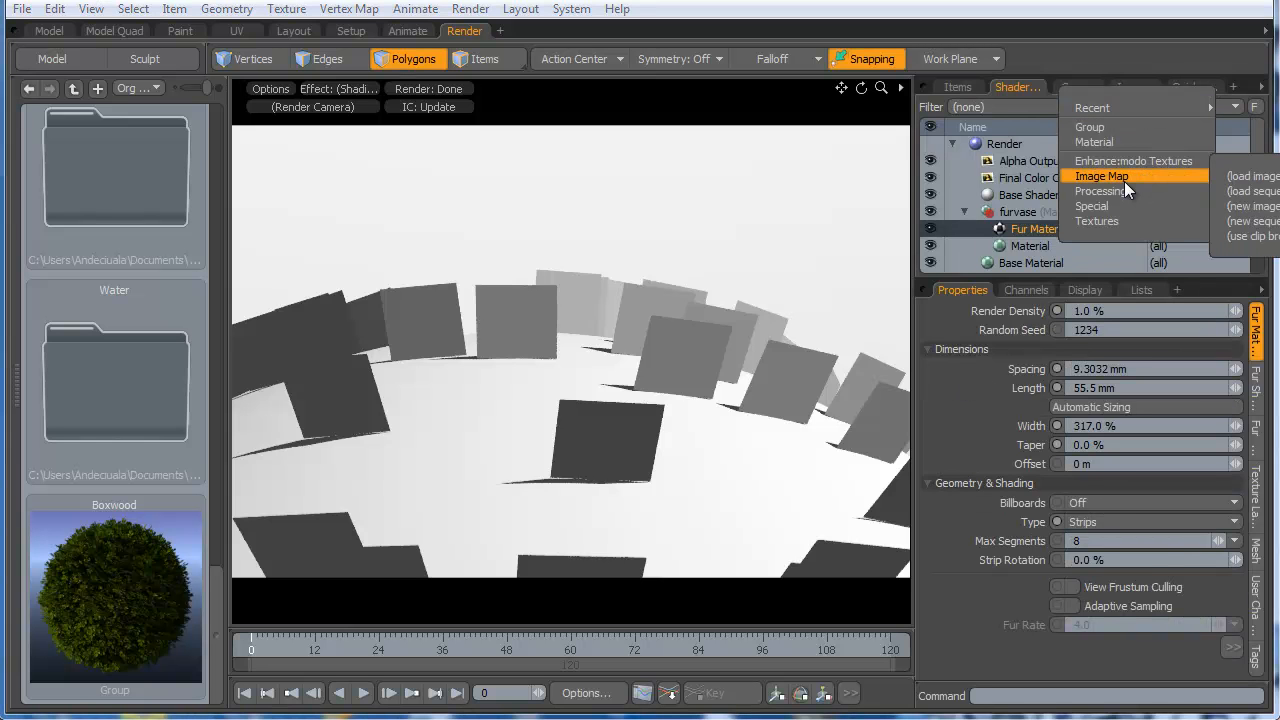
pyautogui.click(139, 87)
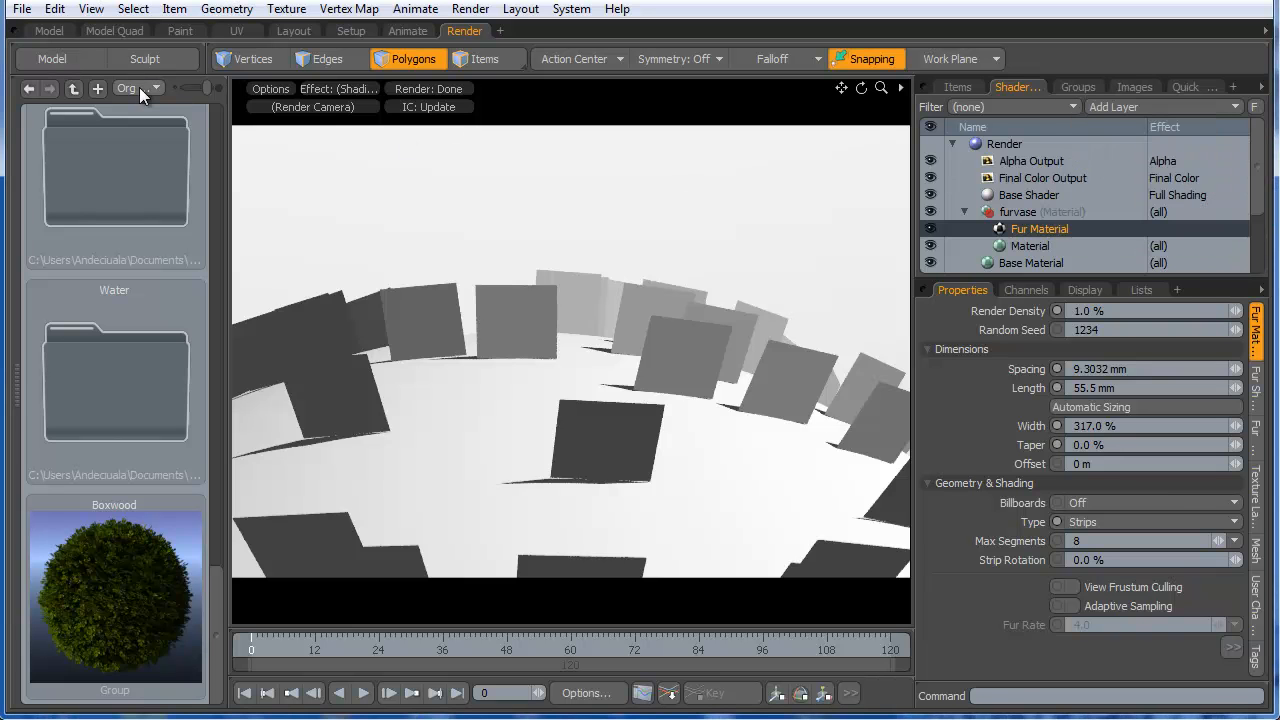
pyautogui.click(152, 87)
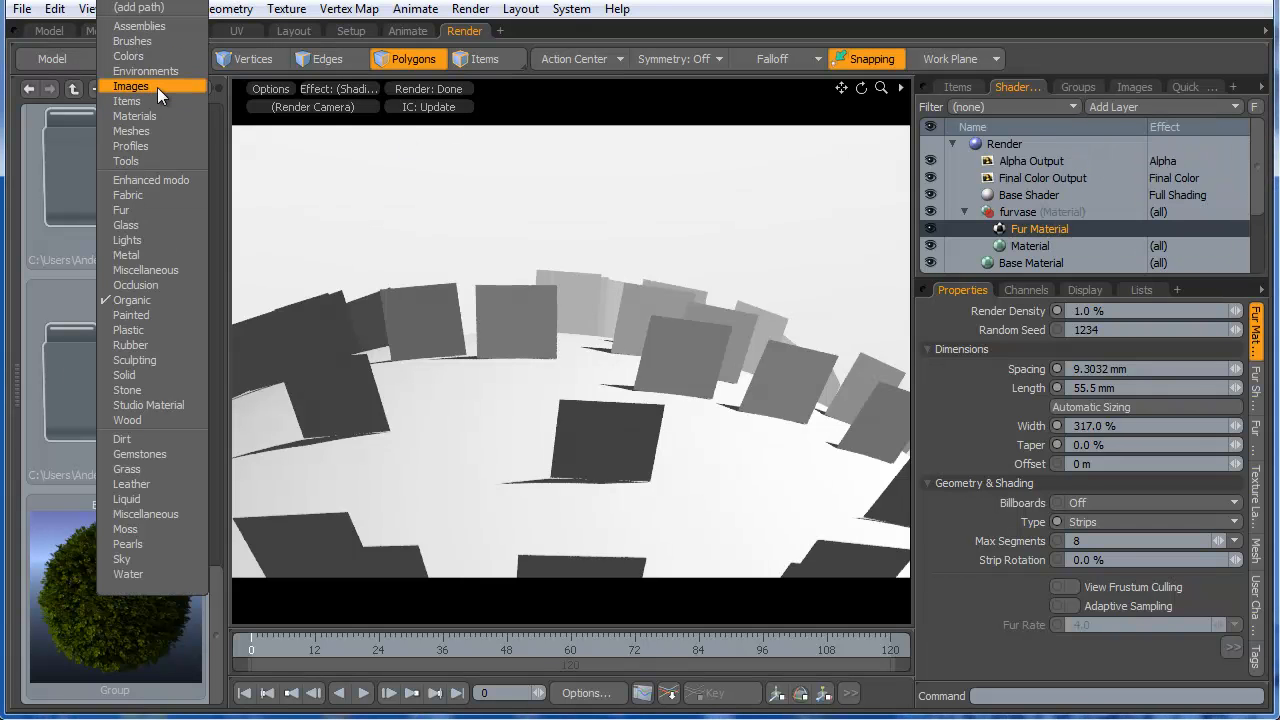
pyautogui.click(157, 87)
pyautogui.moveTo(223, 138); pyautogui.dragTo(223, 174)
pyautogui.doubleClick(124, 253)
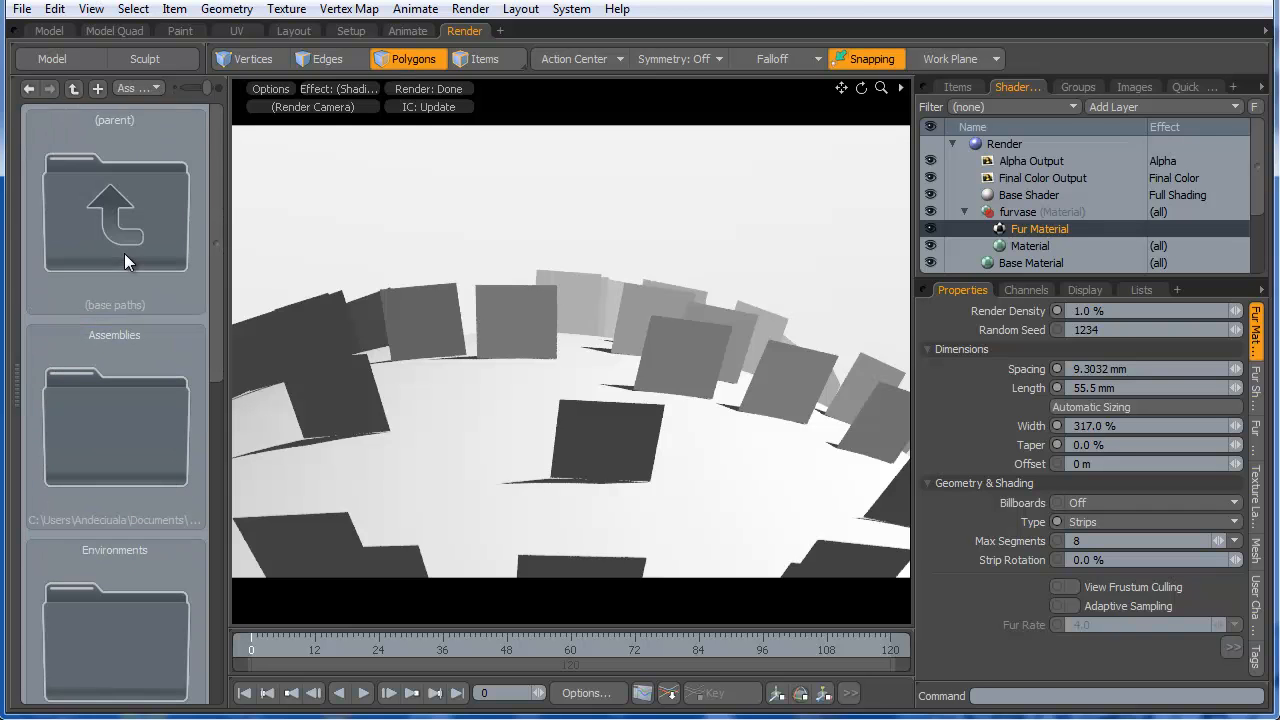
pyautogui.moveTo(211, 235); pyautogui.dragTo(210, 609)
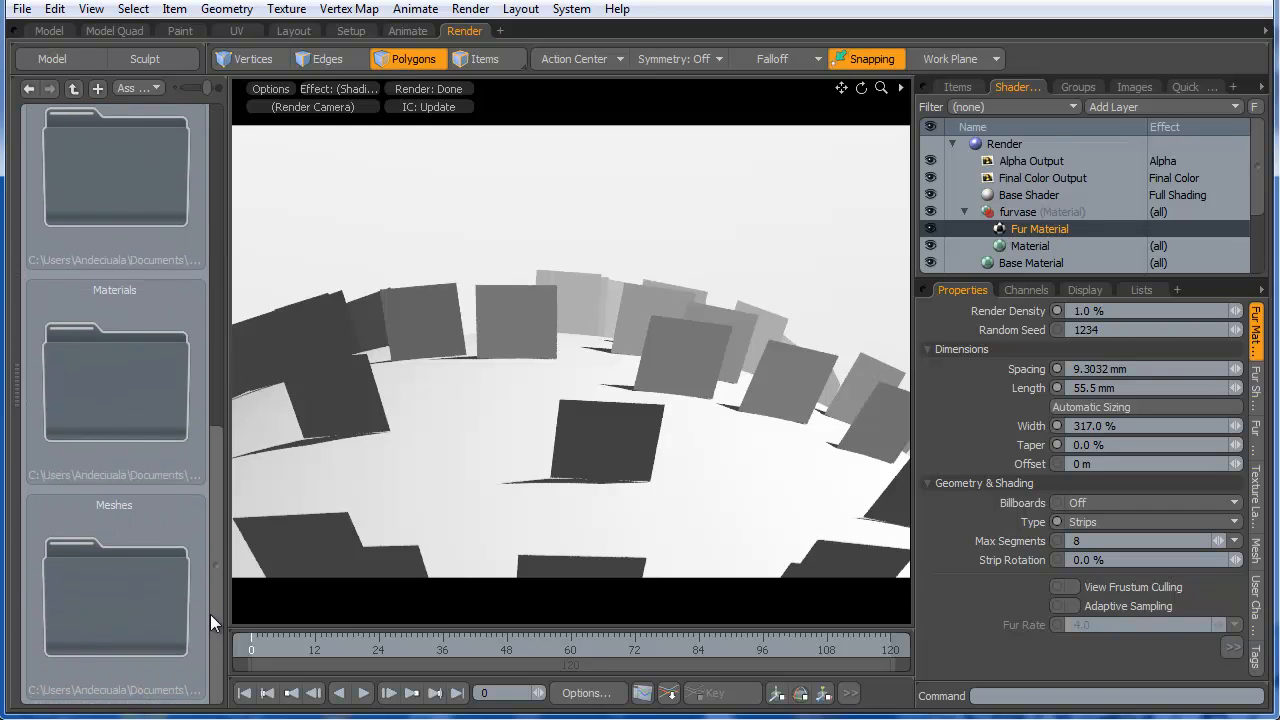
pyautogui.doubleClick(140, 332)
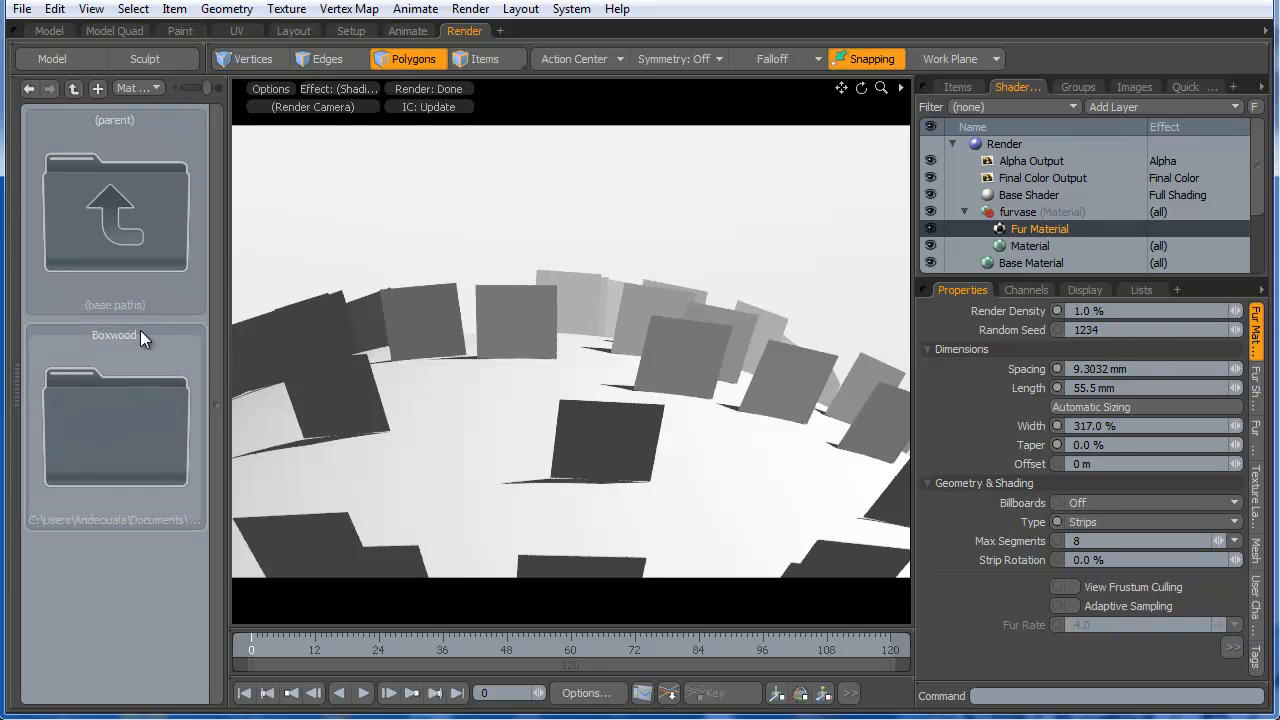
pyautogui.doubleClick(134, 407)
# - Add the Boxwood_Bump, Boxwood_Diff2 and Boxwood_Sten images to the furvase material group, beneath the Fur Material layer
pyautogui.moveTo(217, 301); pyautogui.dragTo(226, 470)
pyautogui.click(175, 560)
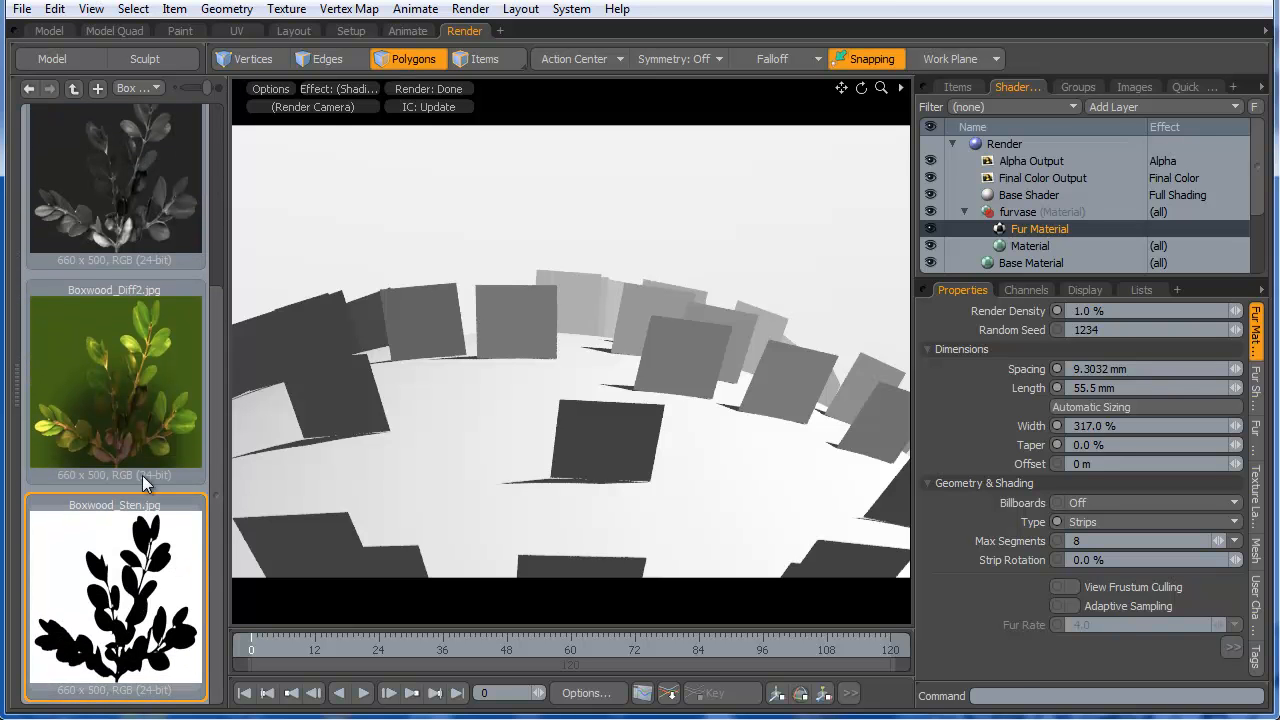
pyautogui.keyDown('shift'); pyautogui.click(115, 326); pyautogui.keyUp('shift')
pyautogui.keyDown('shift'); pyautogui.click(144, 198); pyautogui.keyUp('shift')
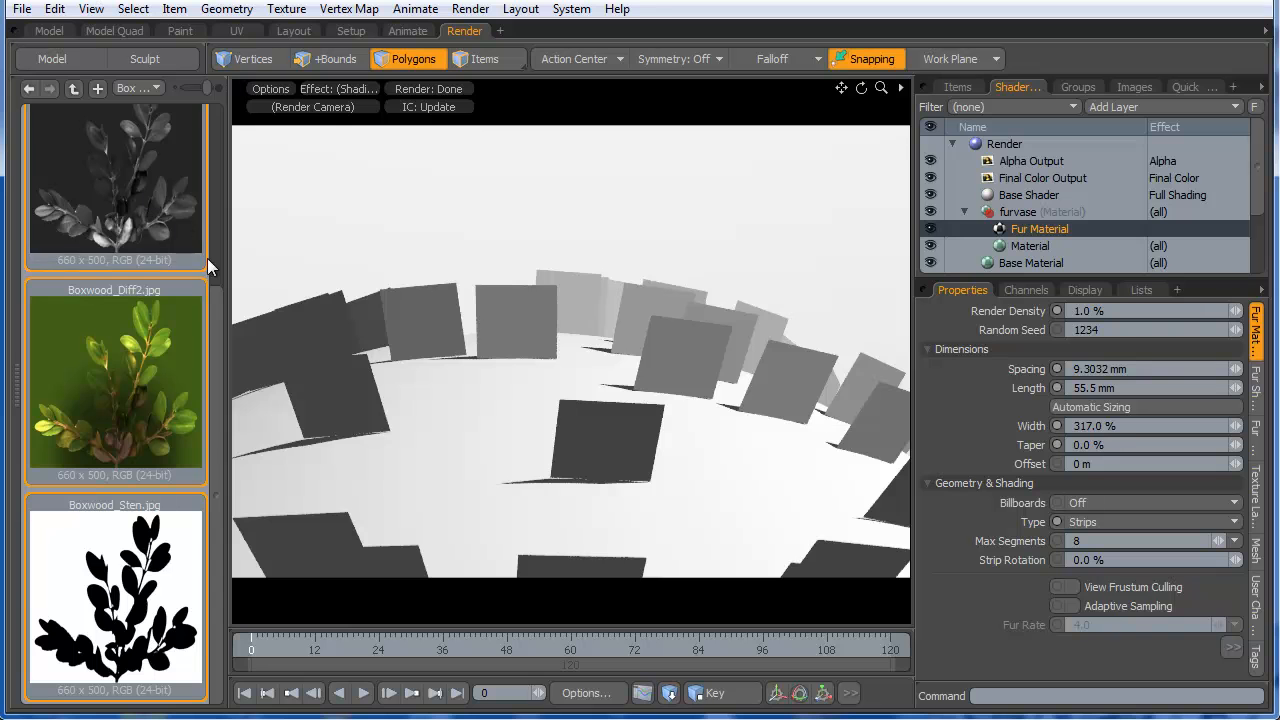
pyautogui.moveTo(712, 265); pyautogui.dragTo(1038, 189)
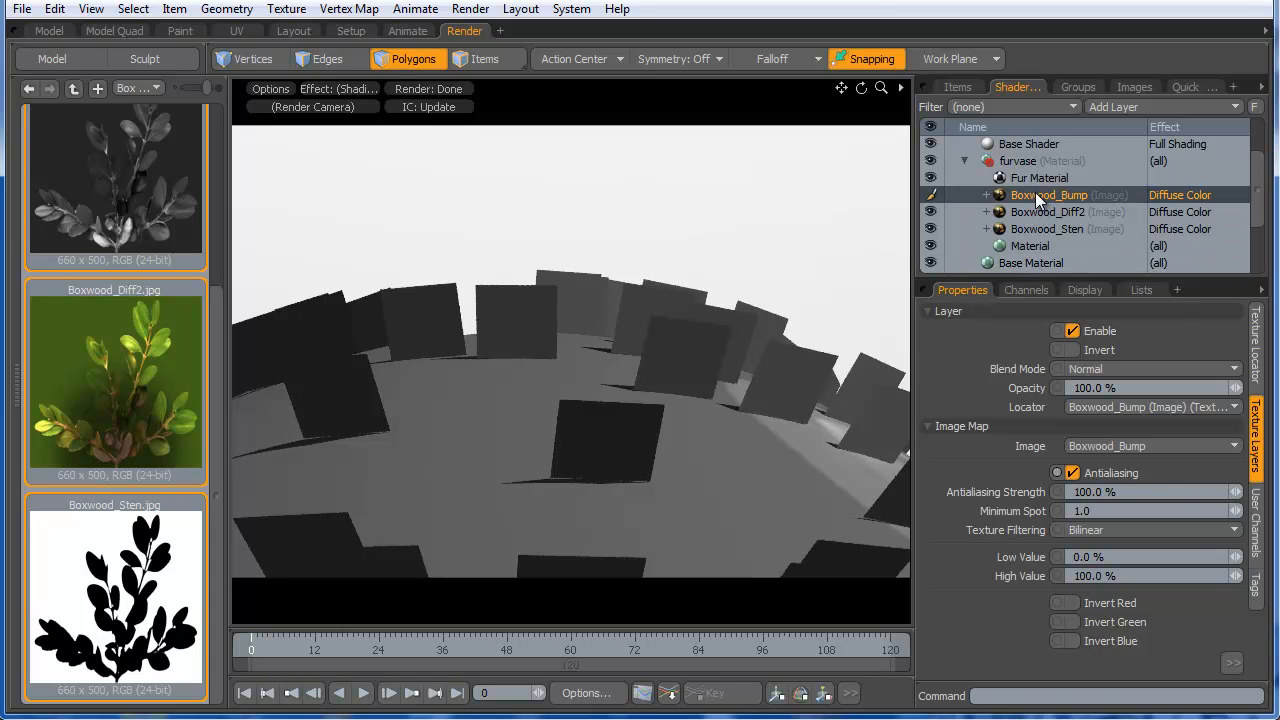
# - Set the Projection Type of all three Boxwood image layers to Implicit UV and inspect the mapping on the strips
pyautogui.click(1045, 229)
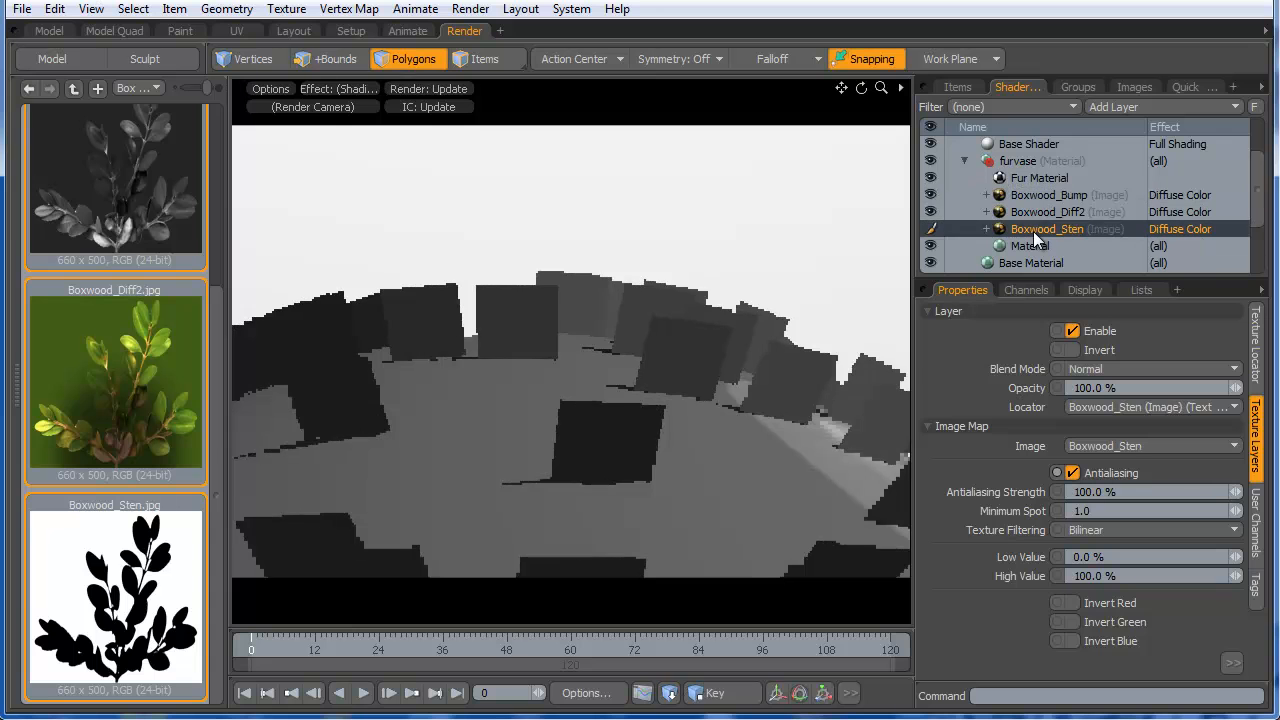
pyautogui.keyDown('shift'); pyautogui.click(1040, 195); pyautogui.keyUp('shift')
pyautogui.click(1255, 340)
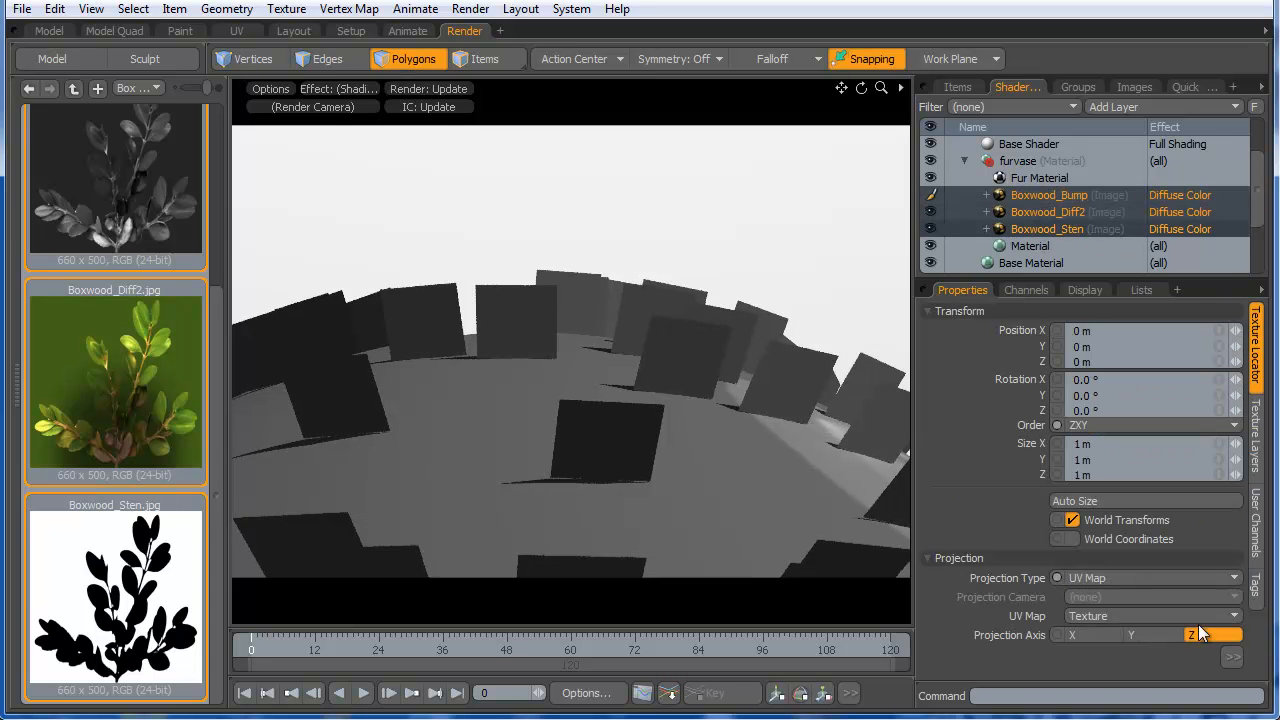
pyautogui.click(1087, 578)
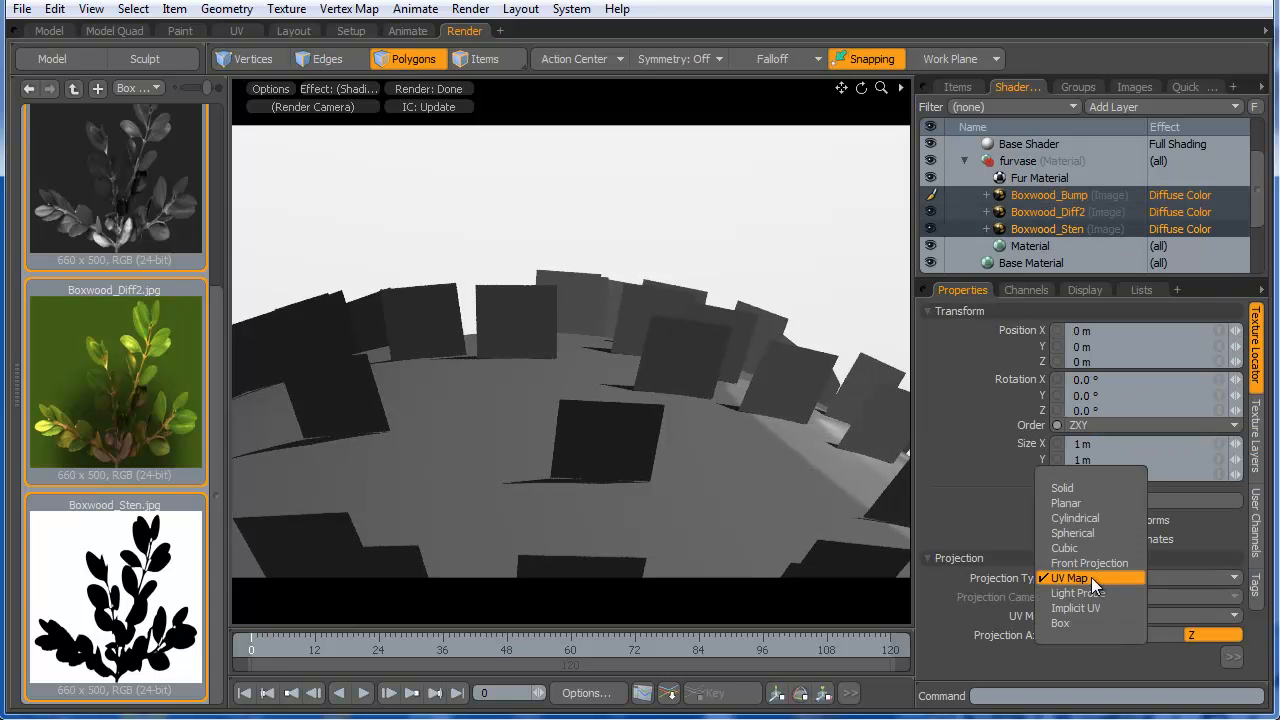
pyautogui.click(1085, 607)
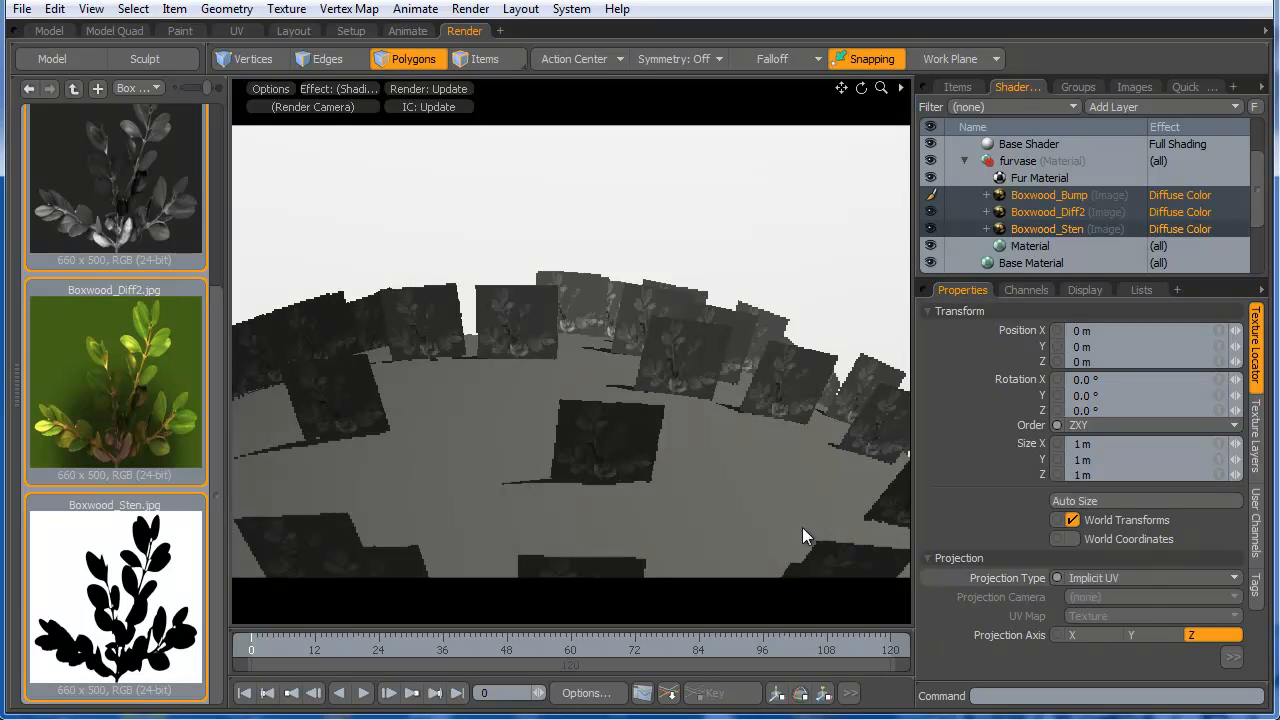
pyautogui.keyDown('alt'); pyautogui.moveTo(540, 434); pyautogui.dragTo(757, 434); pyautogui.keyUp('alt')
pyautogui.keyDown('alt'); pyautogui.keyDown('shift'); pyautogui.moveTo(495, 560); pyautogui.dragTo(625, 406); pyautogui.keyUp('shift'); pyautogui.keyUp('alt')
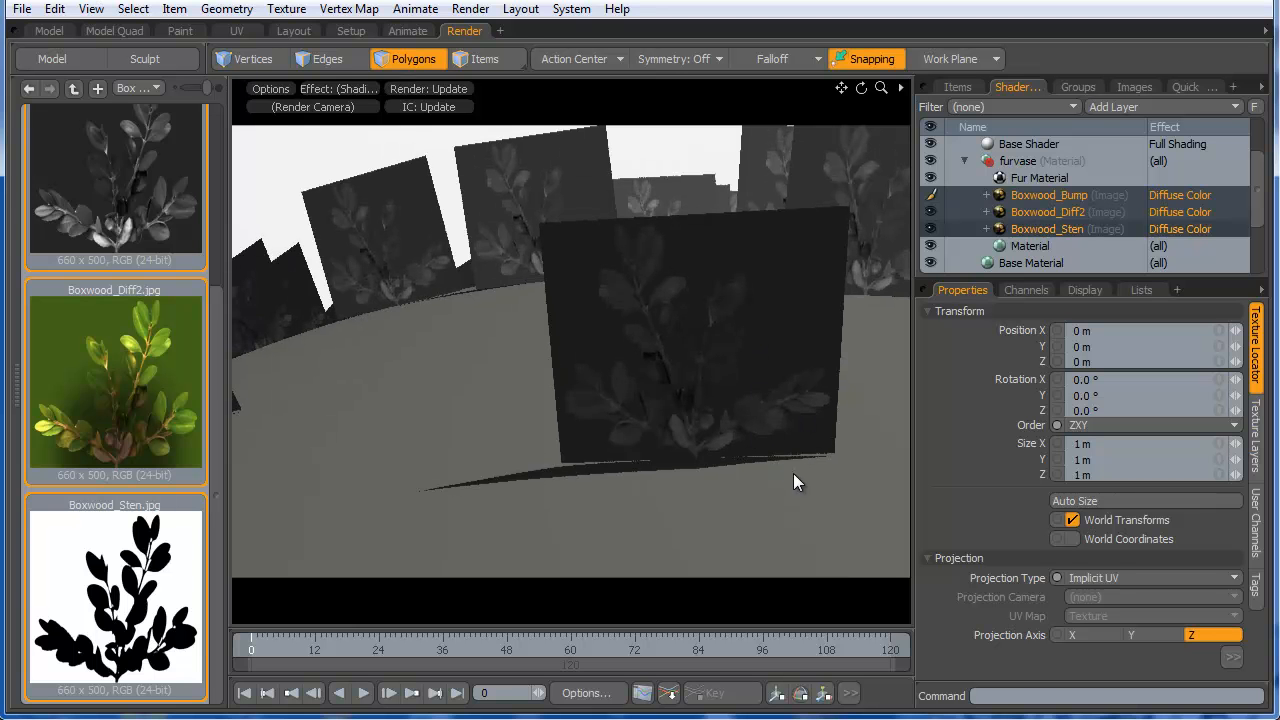
pyautogui.keyDown('ctrl'); pyautogui.keyDown('alt'); pyautogui.moveTo(757, 415); pyautogui.dragTo(520, 474); pyautogui.keyUp('alt'); pyautogui.keyUp('ctrl')
pyautogui.keyDown('ctrl'); pyautogui.keyDown('alt'); pyautogui.moveTo(740, 455); pyautogui.dragTo(365, 477); pyautogui.keyUp('alt'); pyautogui.keyUp('ctrl')
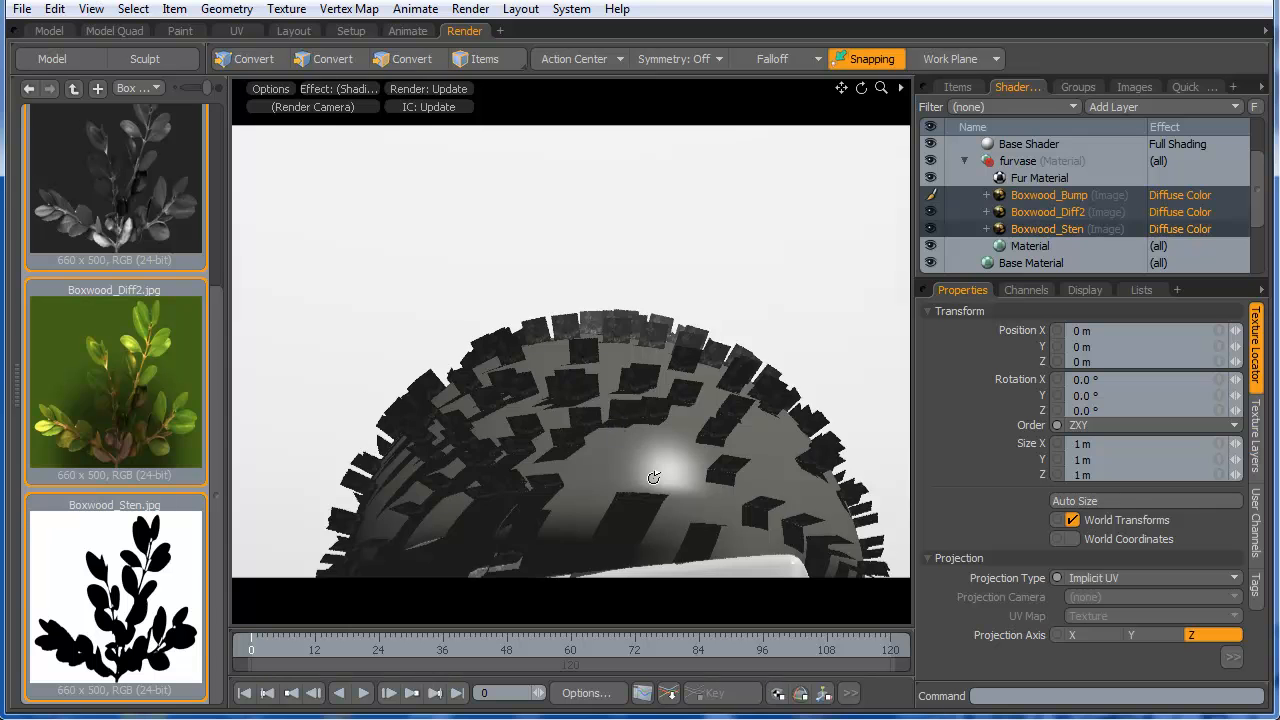
pyautogui.keyDown('alt'); pyautogui.moveTo(654, 478); pyautogui.dragTo(617, 411); pyautogui.keyUp('alt')
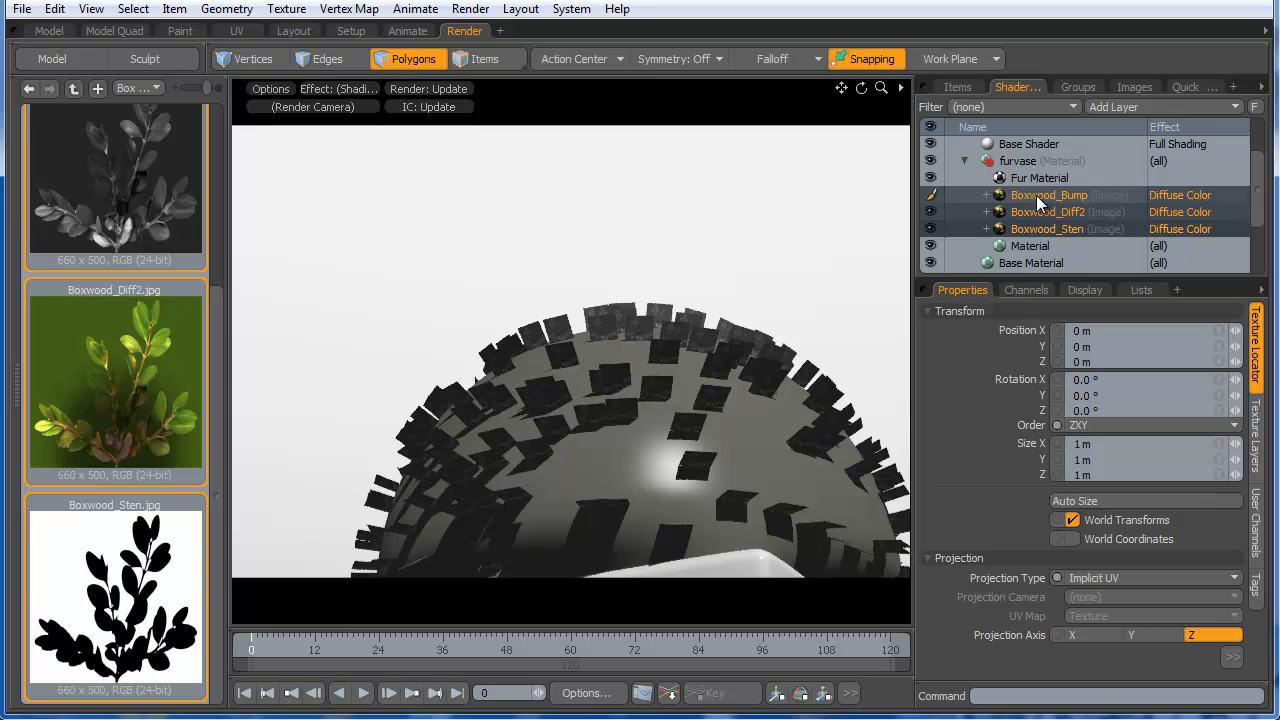
# - Set the Fur Material's Length to 94.1 mm and Width to 520%, checking the strips from afar and up close
pyautogui.click(1033, 181)
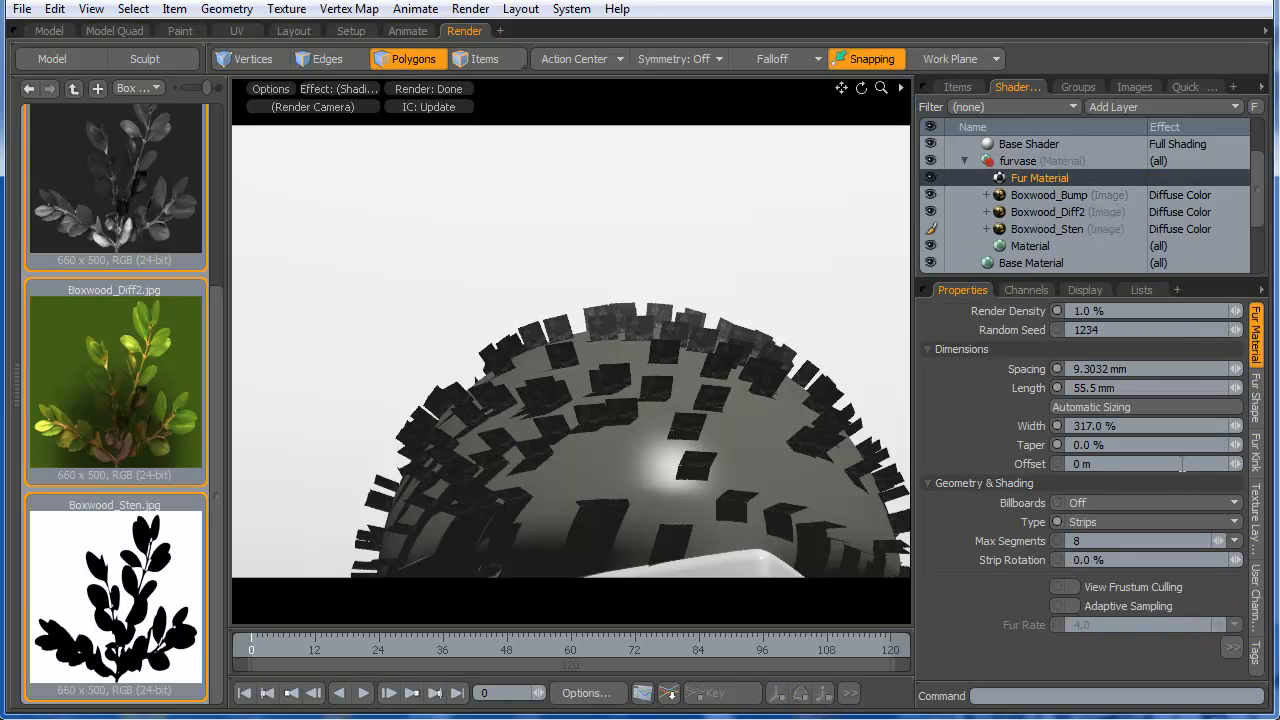
pyautogui.keyDown('alt'); pyautogui.moveTo(680, 608); pyautogui.dragTo(657, 534); pyautogui.keyUp('alt')
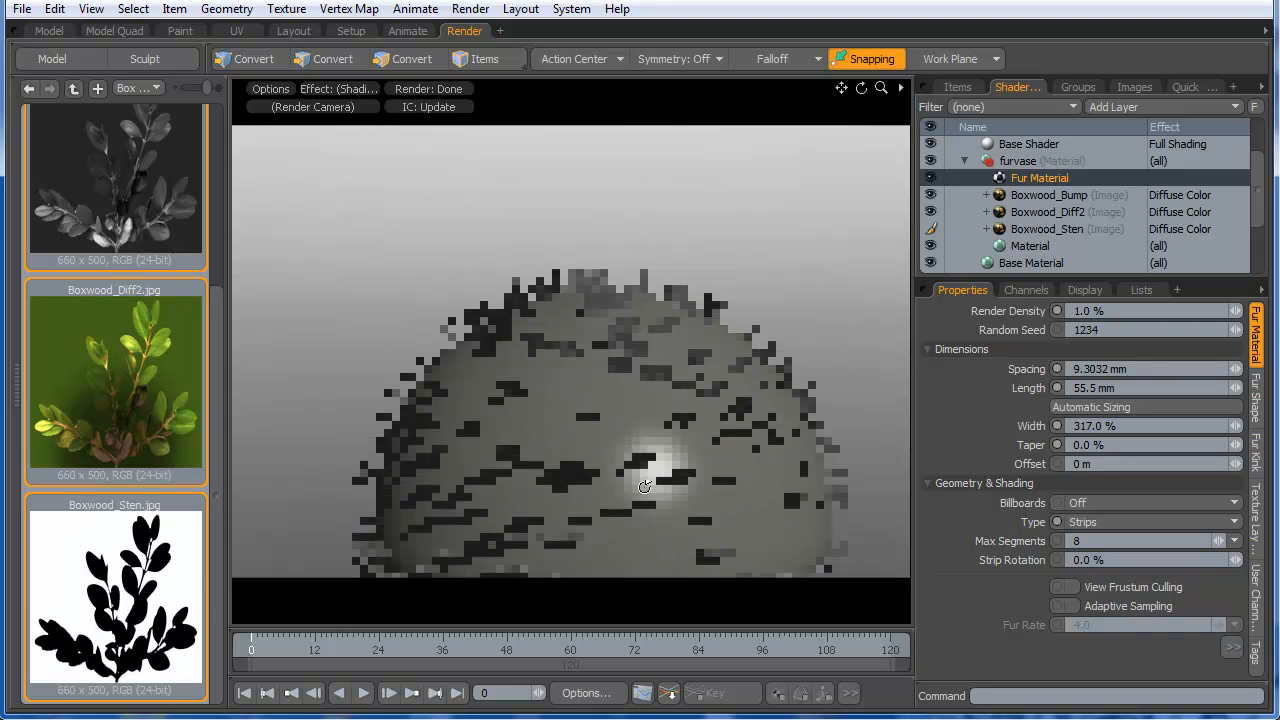
pyautogui.keyDown('ctrl'); pyautogui.keyDown('alt'); pyautogui.moveTo(602, 268); pyautogui.dragTo(971, 340); pyautogui.keyUp('alt'); pyautogui.keyUp('ctrl')
pyautogui.keyDown('alt'); pyautogui.keyDown('shift'); pyautogui.moveTo(690, 328); pyautogui.dragTo(686, 441); pyautogui.keyUp('shift'); pyautogui.keyUp('alt')
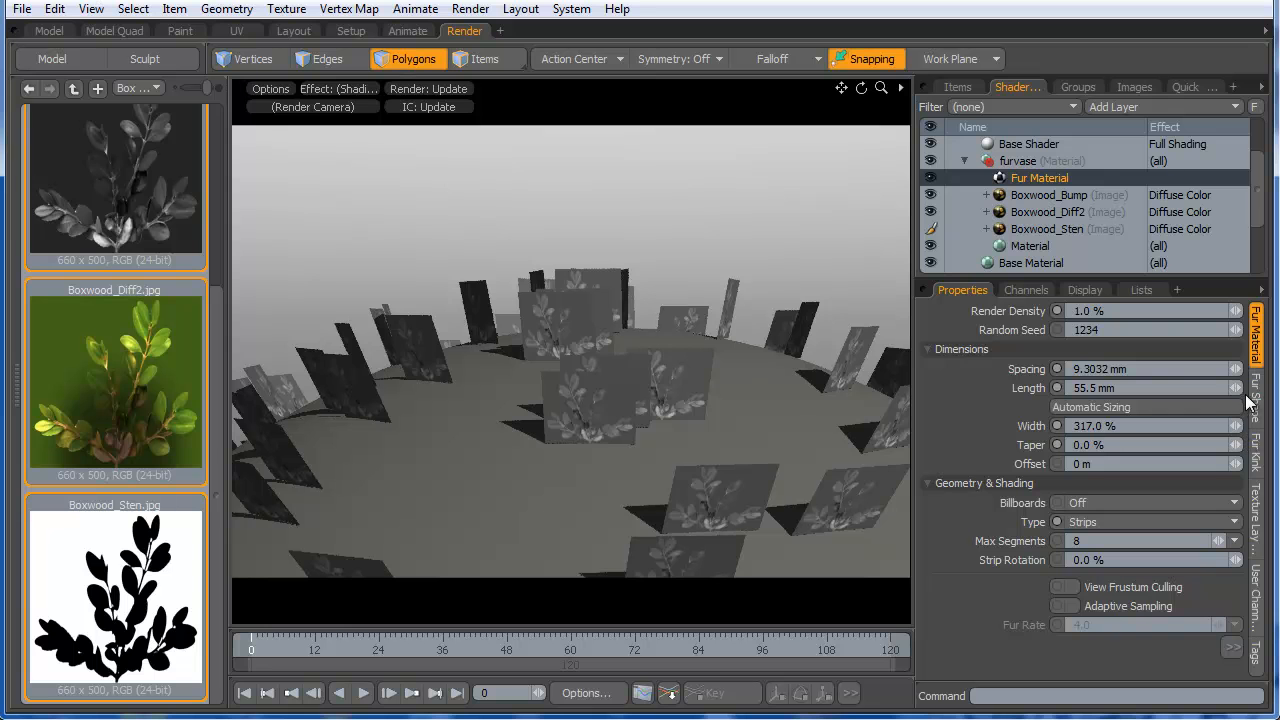
pyautogui.moveTo(1238, 393); pyautogui.dragTo(1258, 430)
pyautogui.keyDown('alt'); pyautogui.moveTo(571, 371); pyautogui.dragTo(523, 413); pyautogui.keyUp('alt')
pyautogui.scroll(-4, 507, 385)
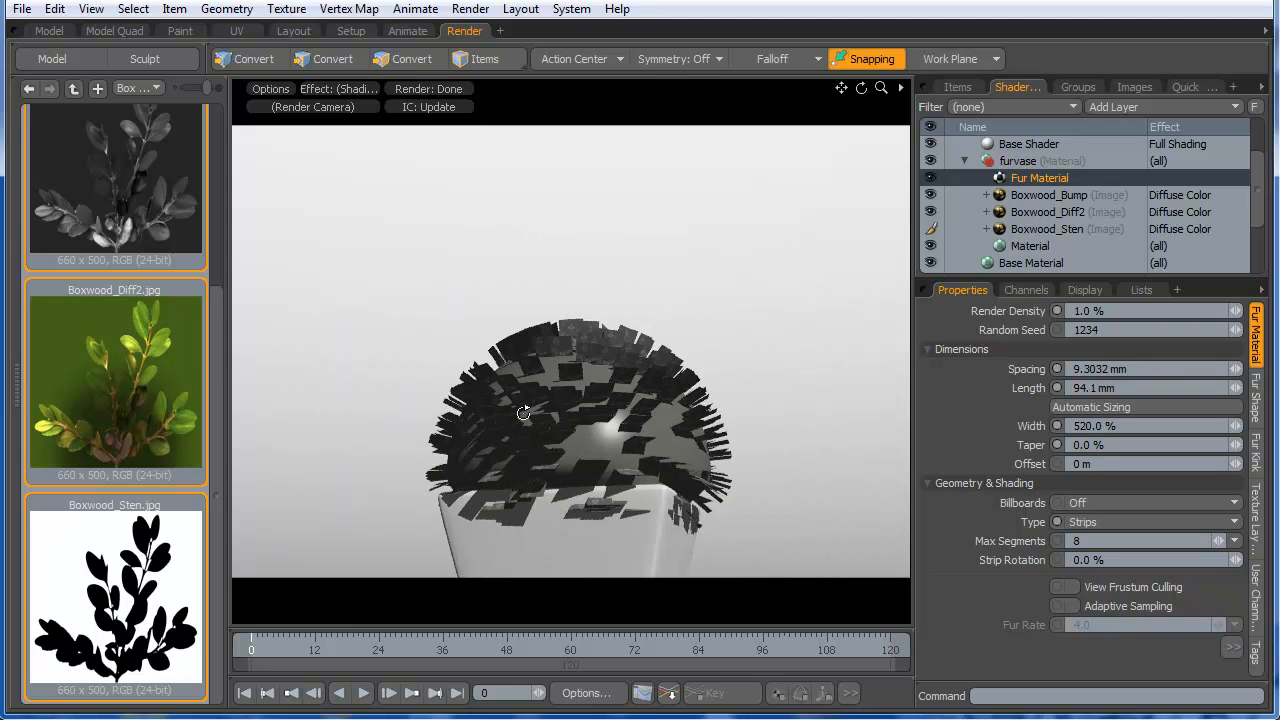
pyautogui.scroll(5, 523, 413)
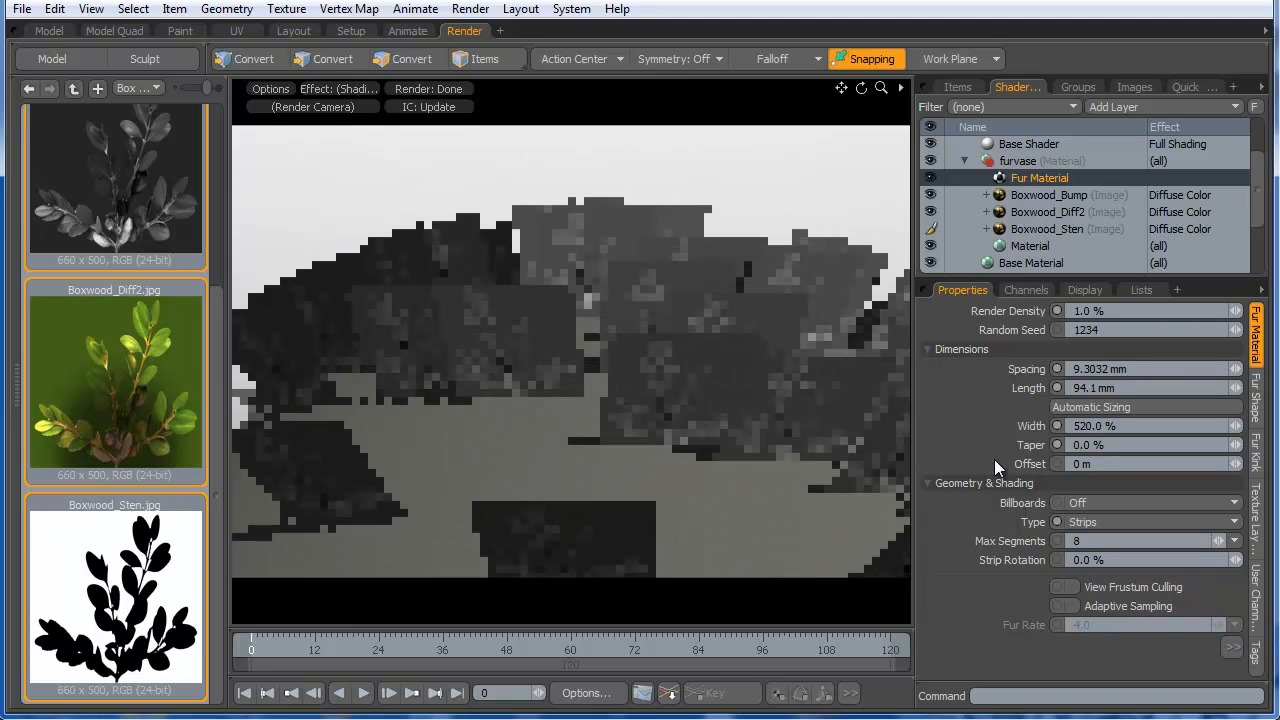
pyautogui.keyDown('alt'); pyautogui.moveTo(706, 400); pyautogui.dragTo(677, 431); pyautogui.keyUp('alt')
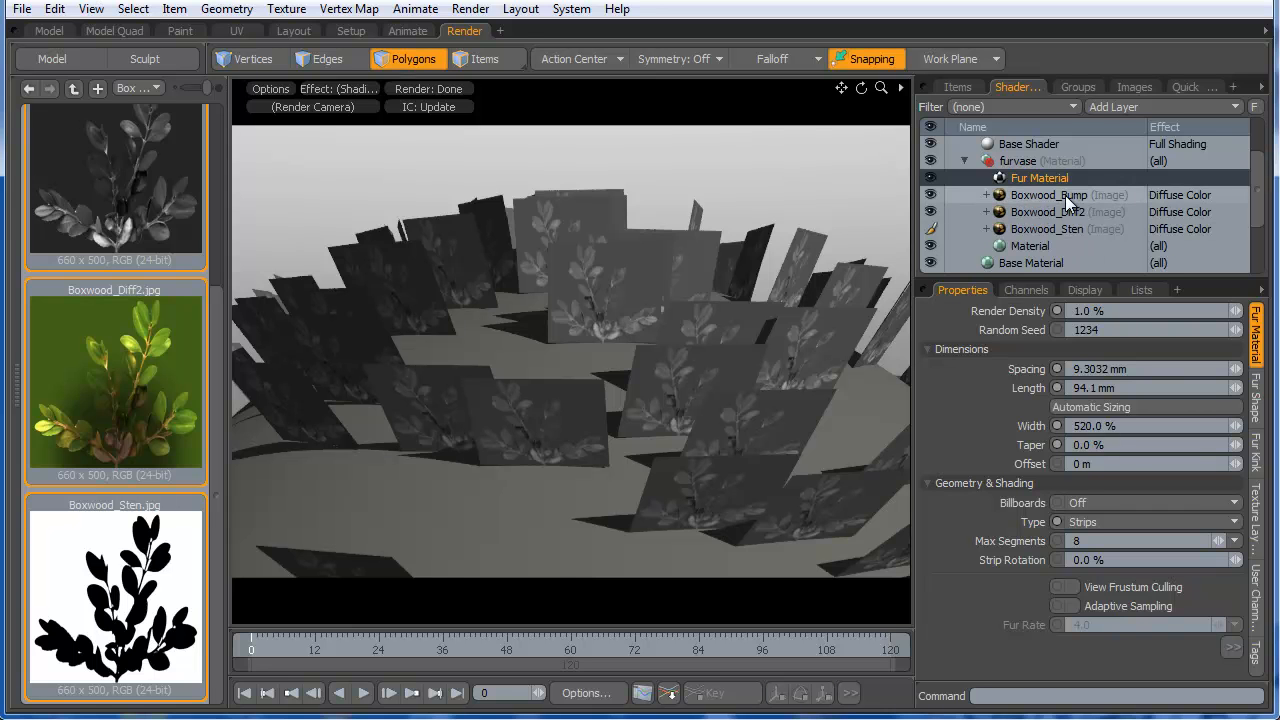
# - Preview the Boxwood_Bump image and change its layer effect to Bump
pyautogui.click(1037, 195)
pyautogui.doubleClick(1035, 195)
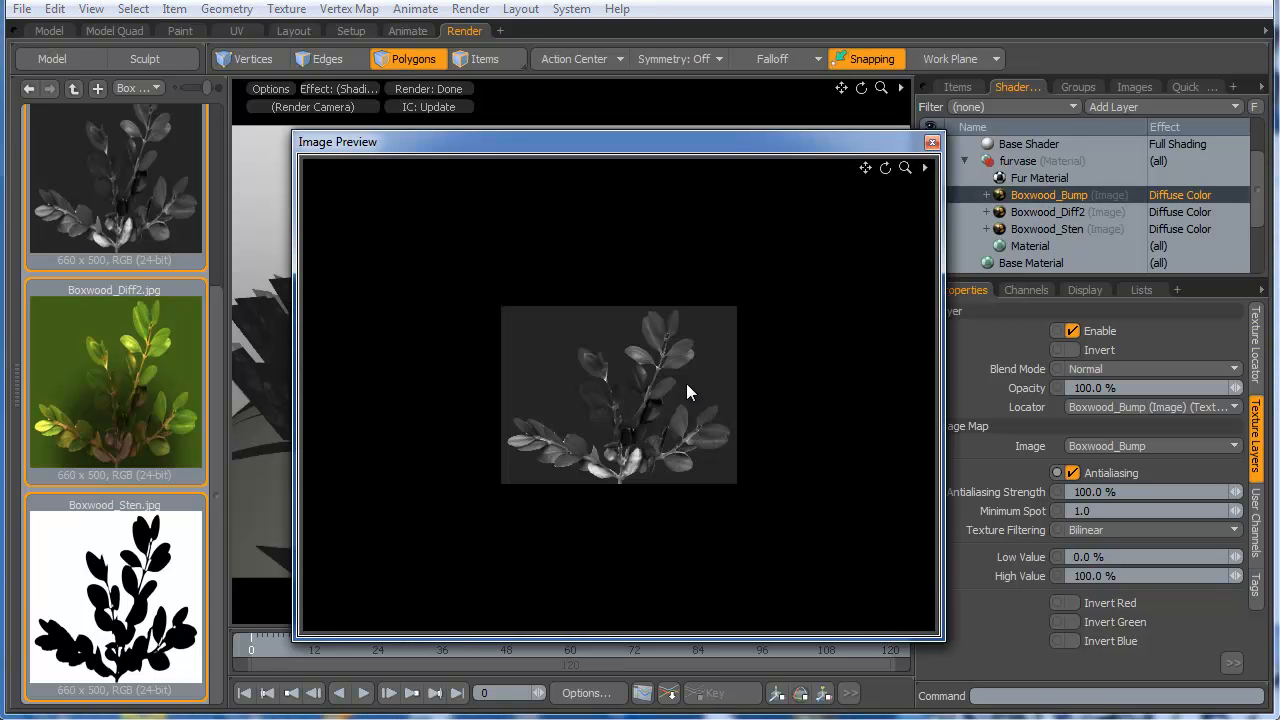
pyautogui.click(931, 142)
pyautogui.click(1188, 196)
pyautogui.moveTo(1186, 196)
pyautogui.click(1266, 198)
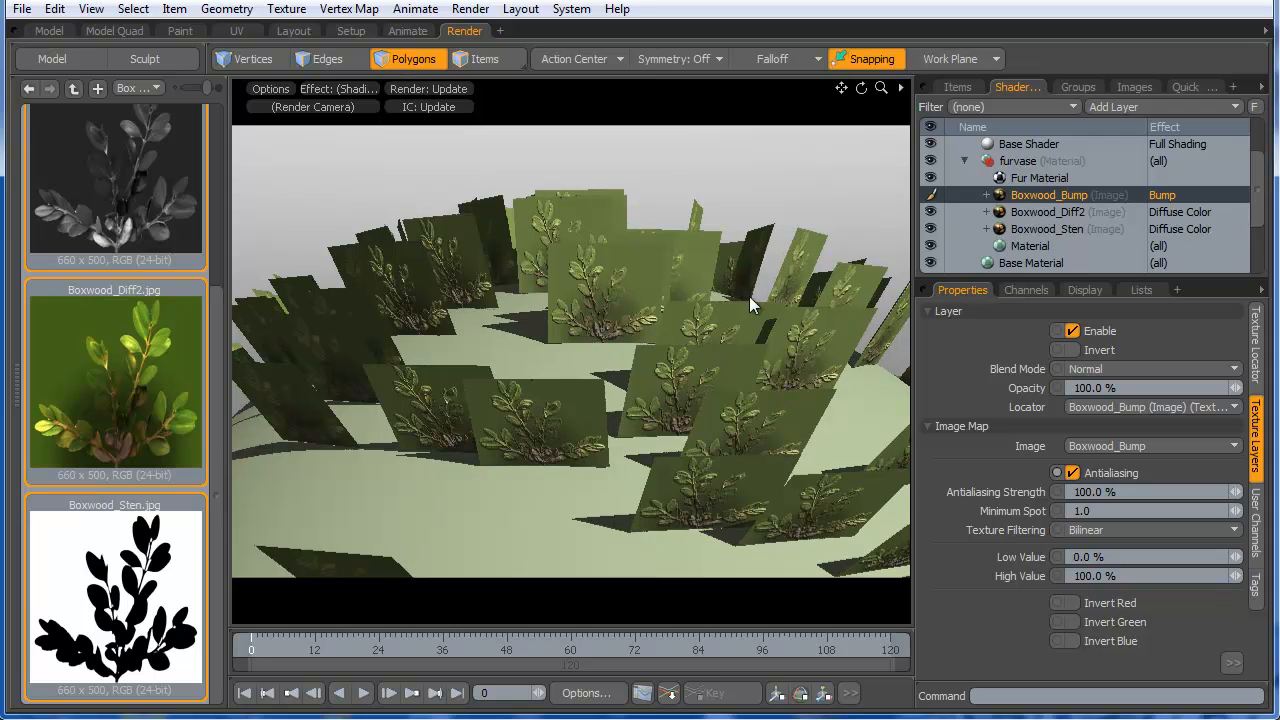
# - Preview the Boxwood_Diff2 and Boxwood_Sten images in turn, closing each preview
pyautogui.click(1030, 207)
pyautogui.doubleClick(1031, 209)
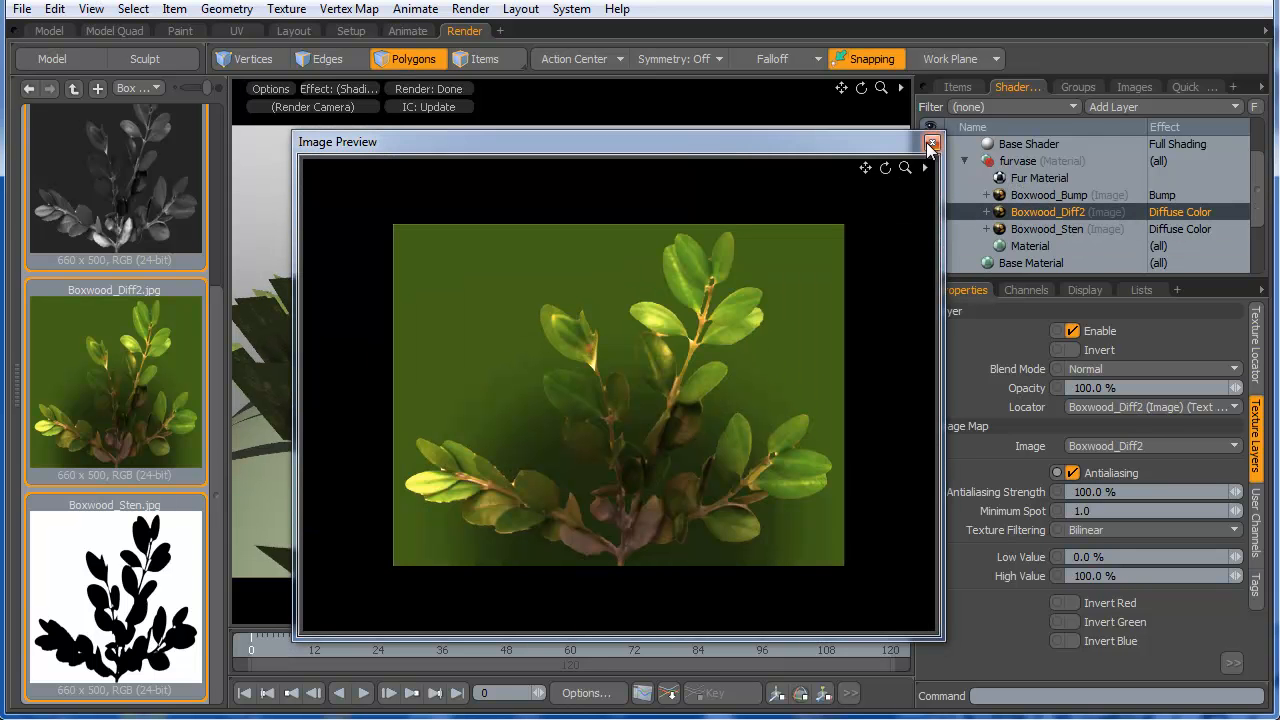
pyautogui.click(930, 141)
pyautogui.doubleClick(1042, 228)
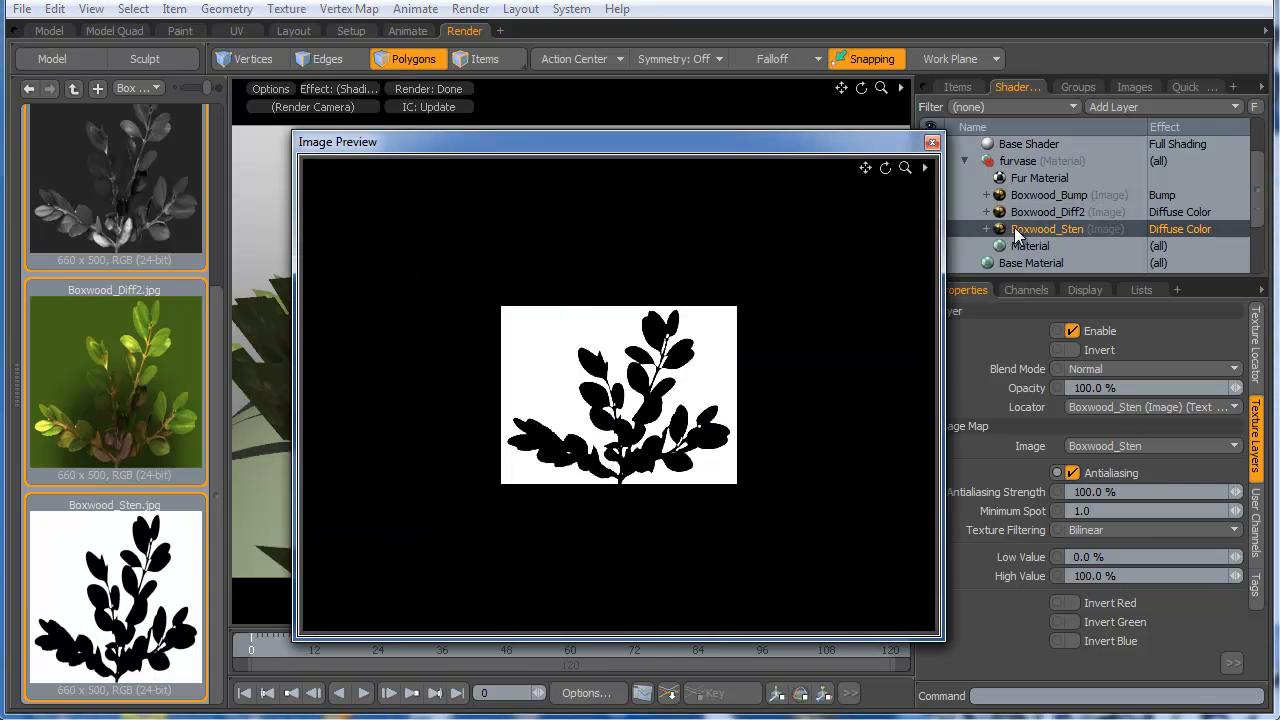
pyautogui.click(932, 141)
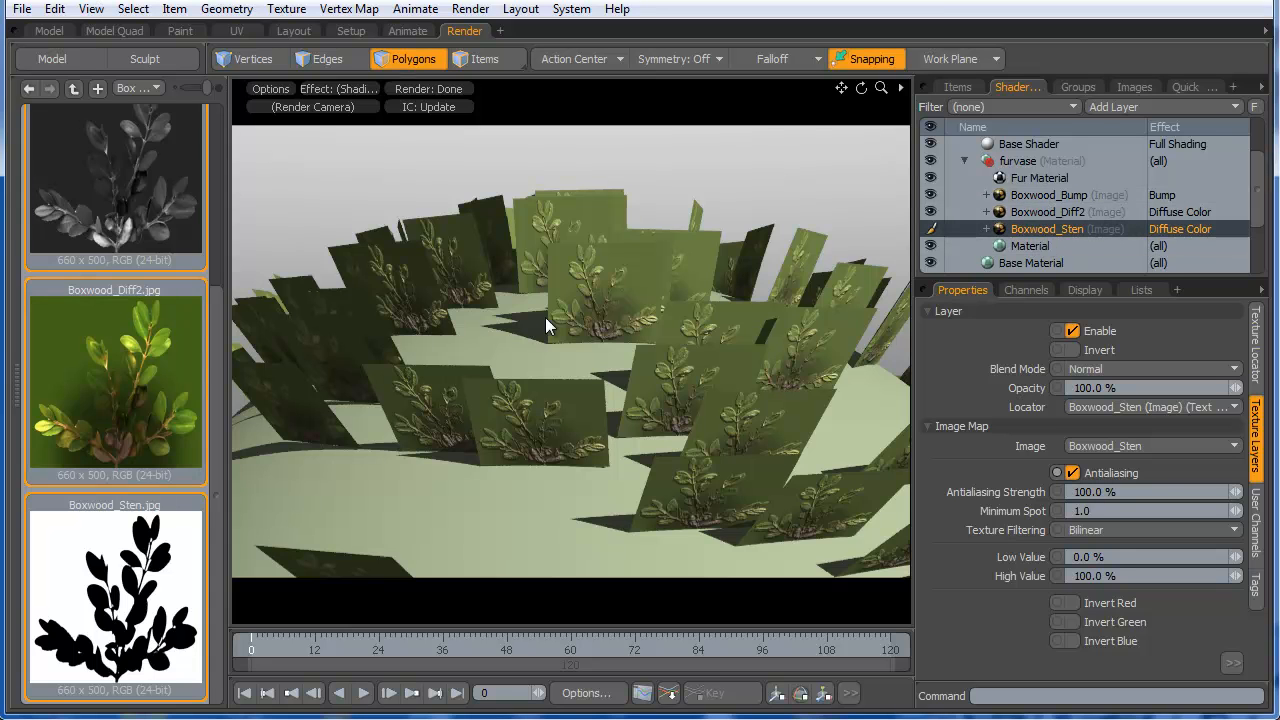
# - Change the layer effect of Boxwood_Sten to Stencil so it masks the fur strips into leaf shapes
pyautogui.click(1174, 230)
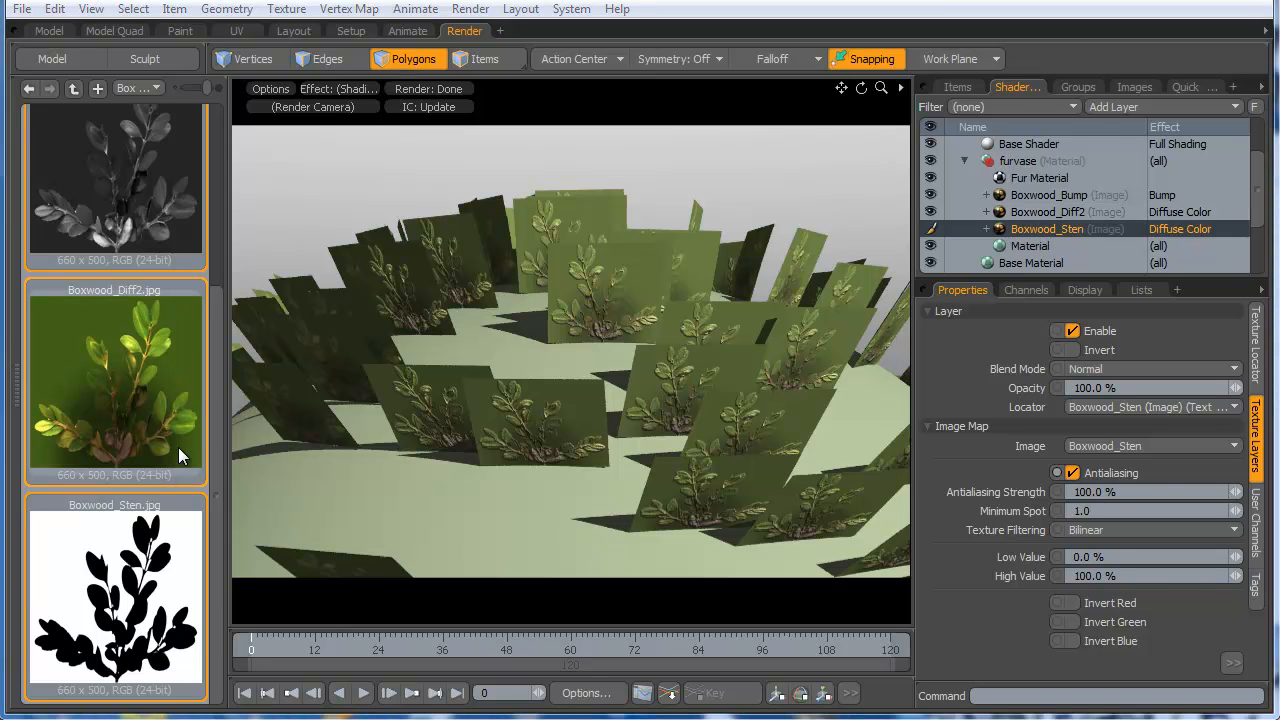
pyautogui.click(1051, 213)
pyautogui.click(1170, 212)
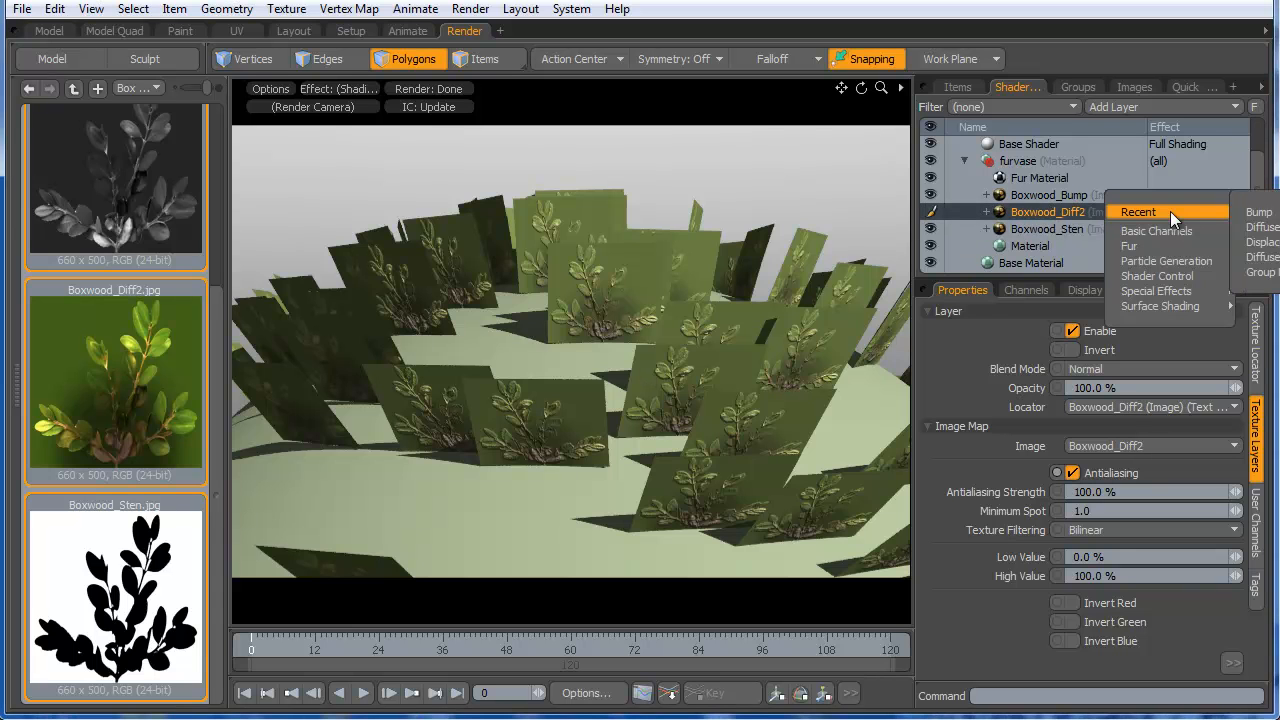
pyautogui.moveTo(1171, 306)
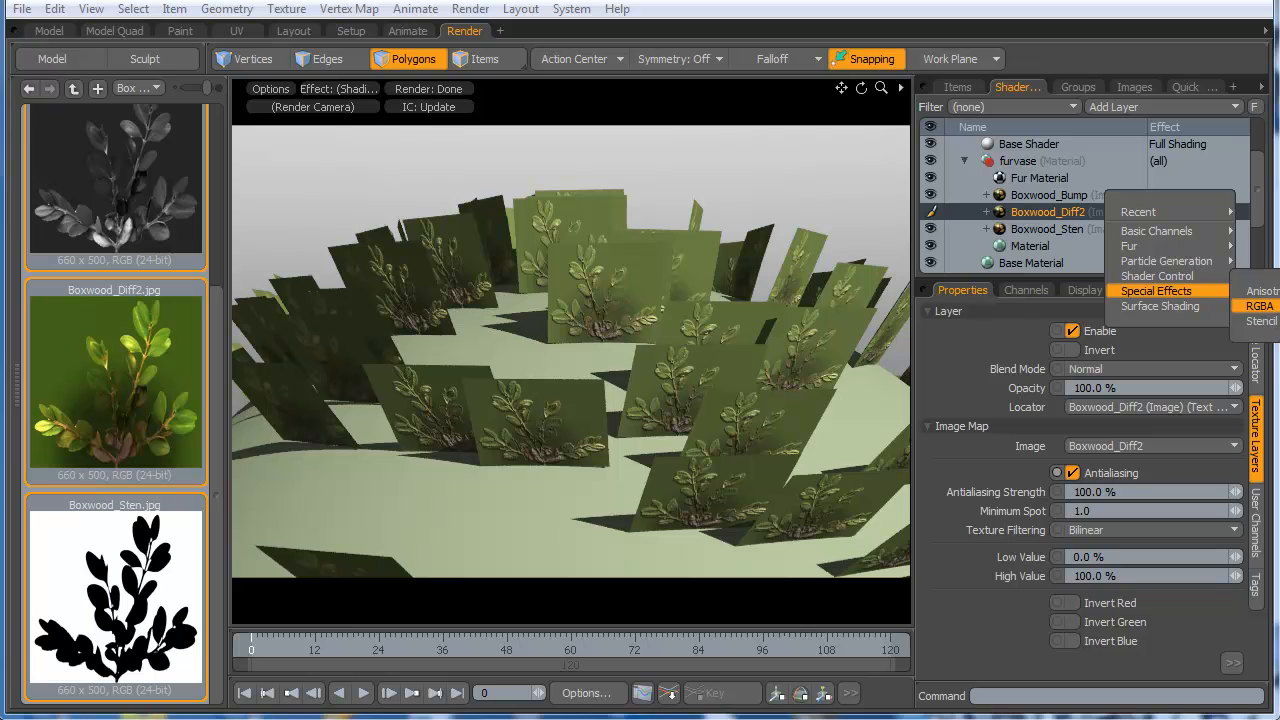
pyautogui.click(1058, 240)
pyautogui.click(1076, 230)
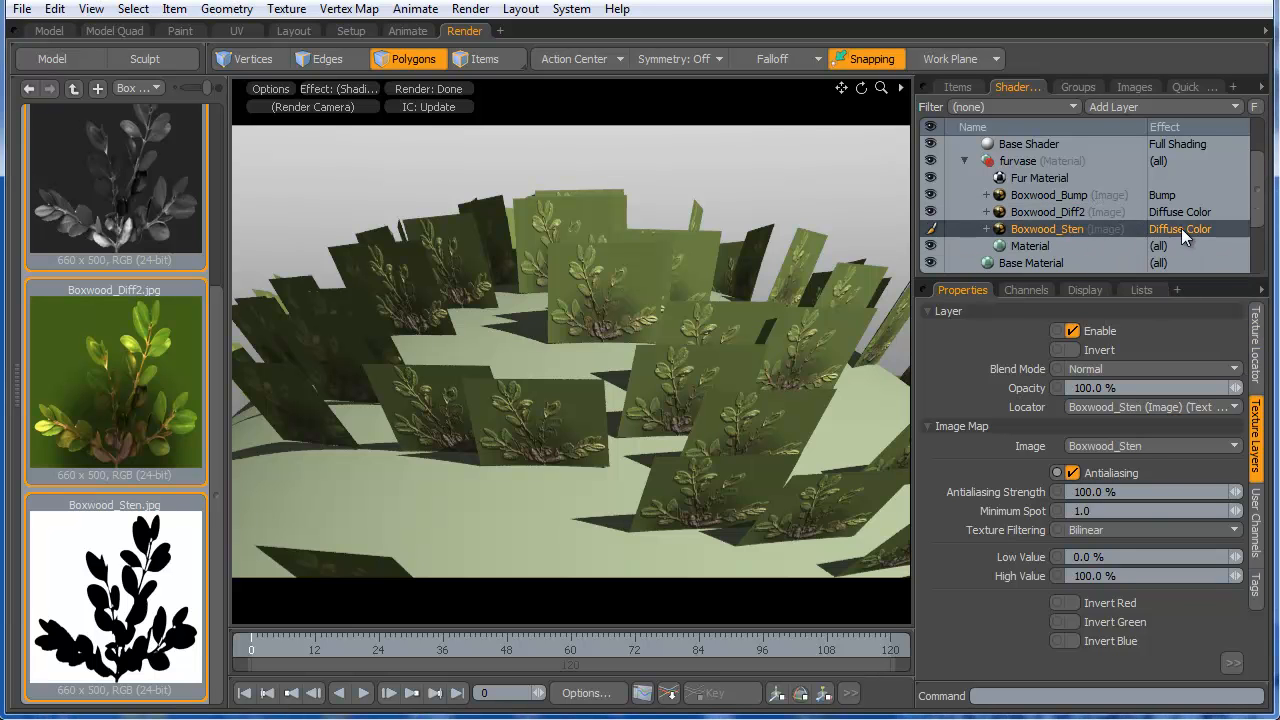
pyautogui.click(1181, 228)
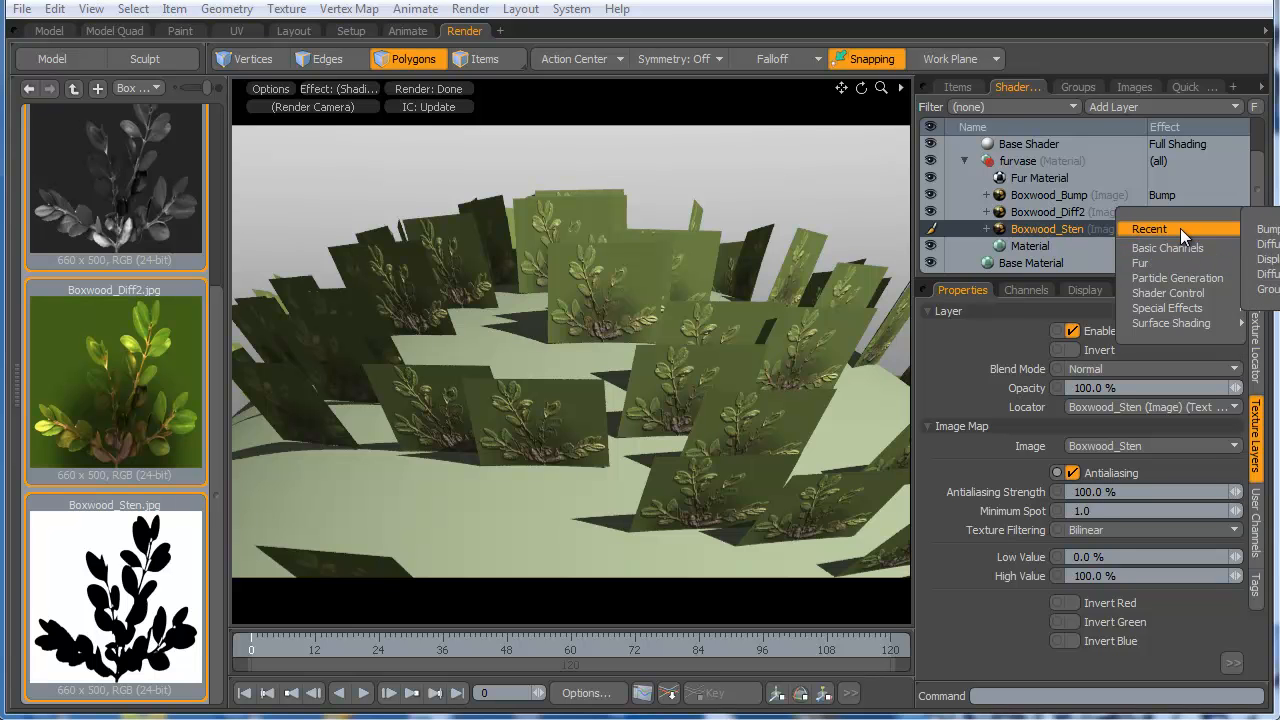
pyautogui.moveTo(1185, 322)
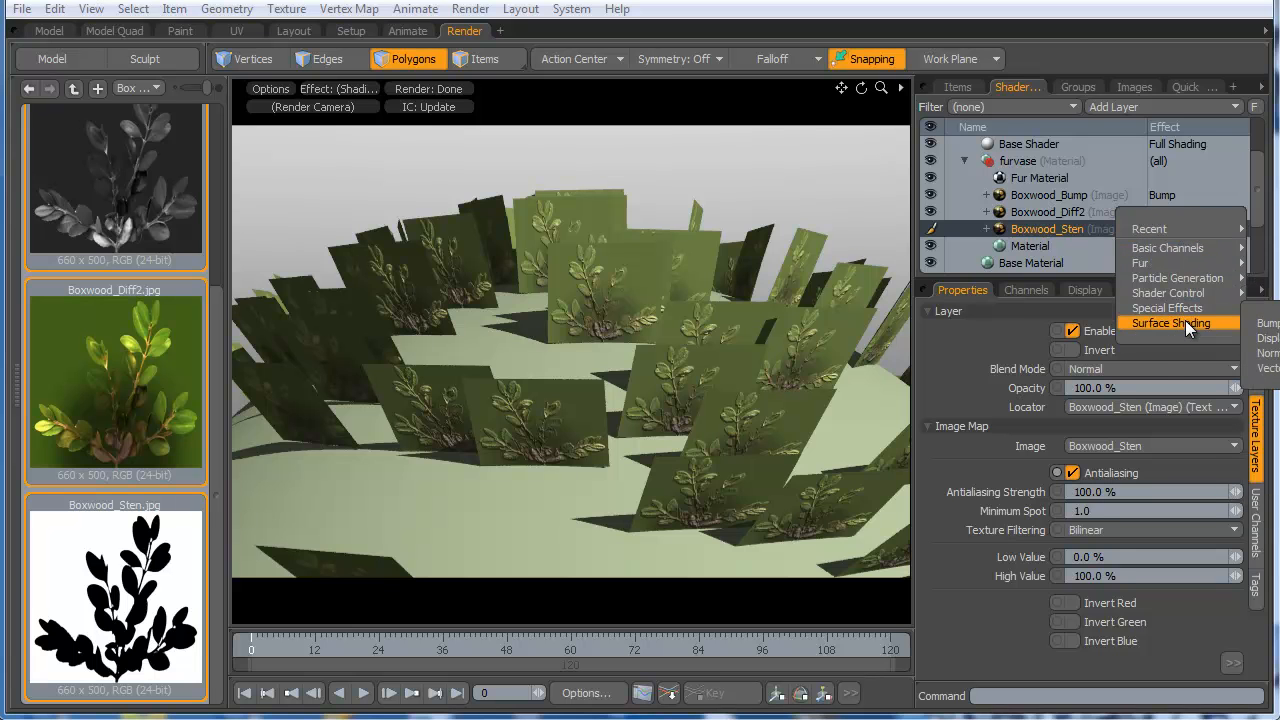
pyautogui.click(1258, 338)
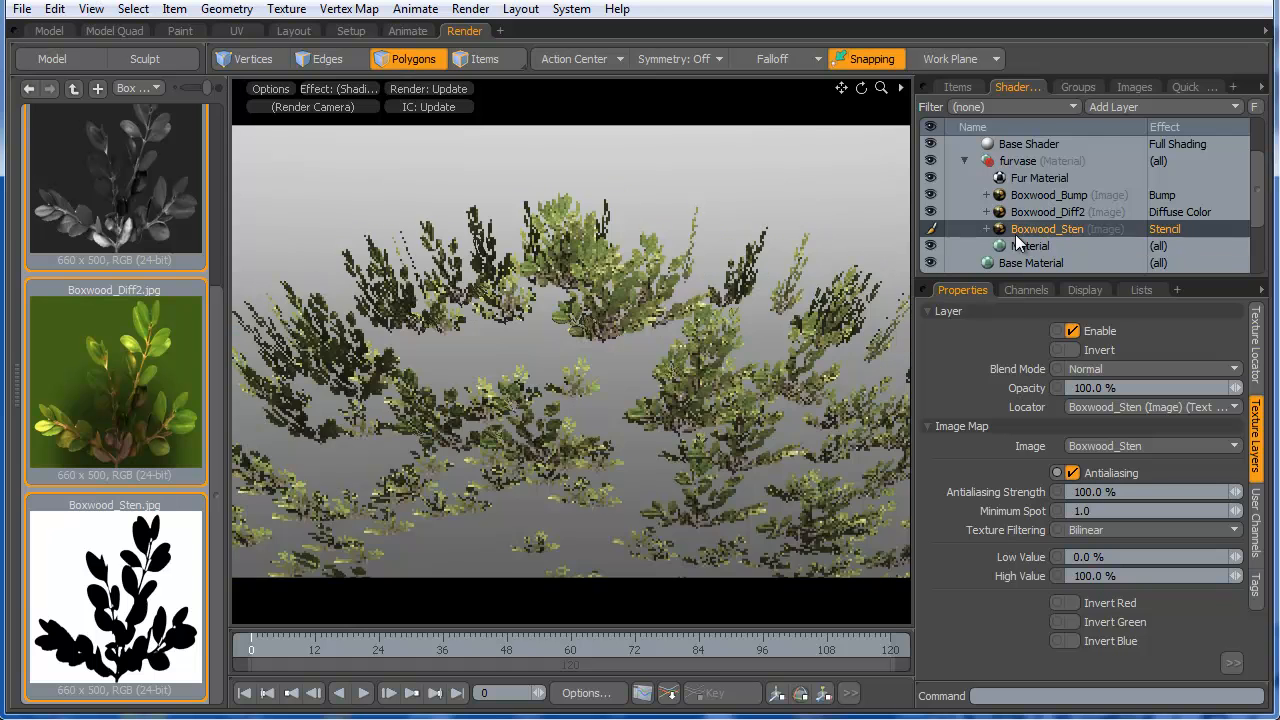
# - Turn off Antialiasing for the Boxwood_Sten layer and view the whole ball and pot in the render preview
pyautogui.click(1077, 474)
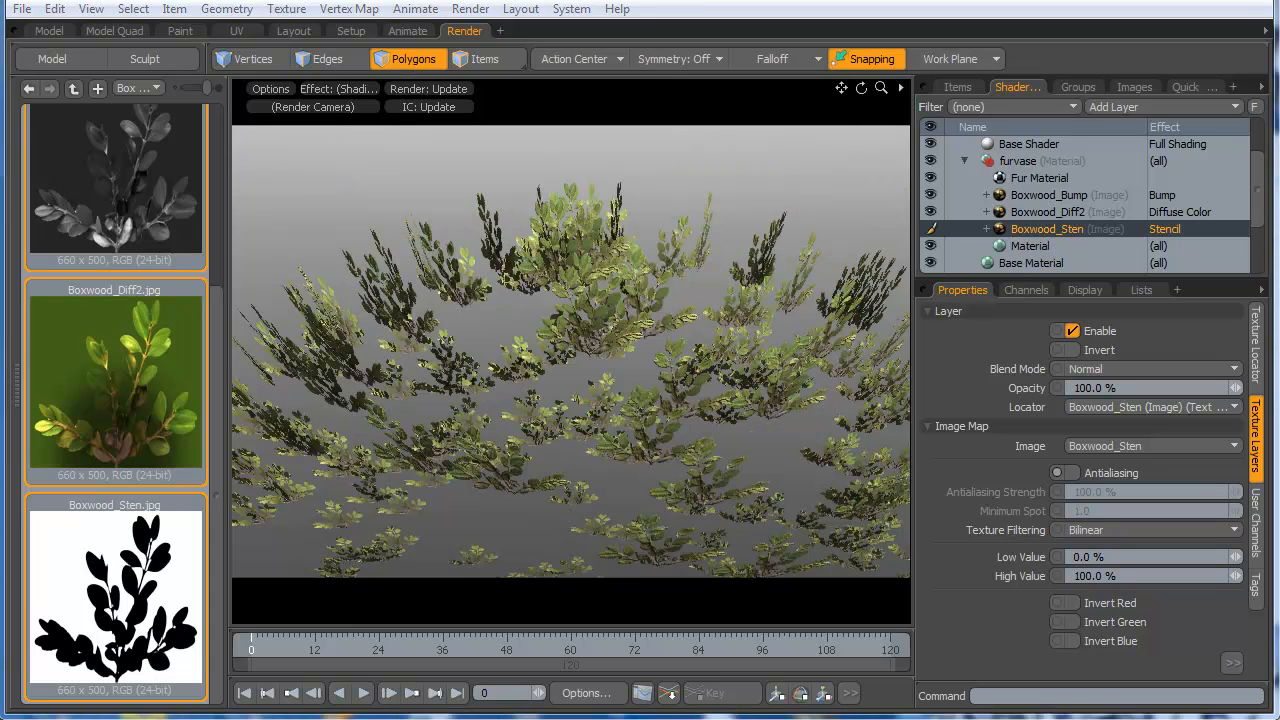
pyautogui.keyDown('ctrl'); pyautogui.keyDown('alt'); pyautogui.moveTo(520, 420); pyautogui.dragTo(334, 424); pyautogui.keyUp('alt'); pyautogui.keyUp('ctrl')
pyautogui.keyDown('alt'); pyautogui.keyDown('shift'); pyautogui.moveTo(574, 466); pyautogui.dragTo(514, 363); pyautogui.keyUp('shift'); pyautogui.keyUp('alt')
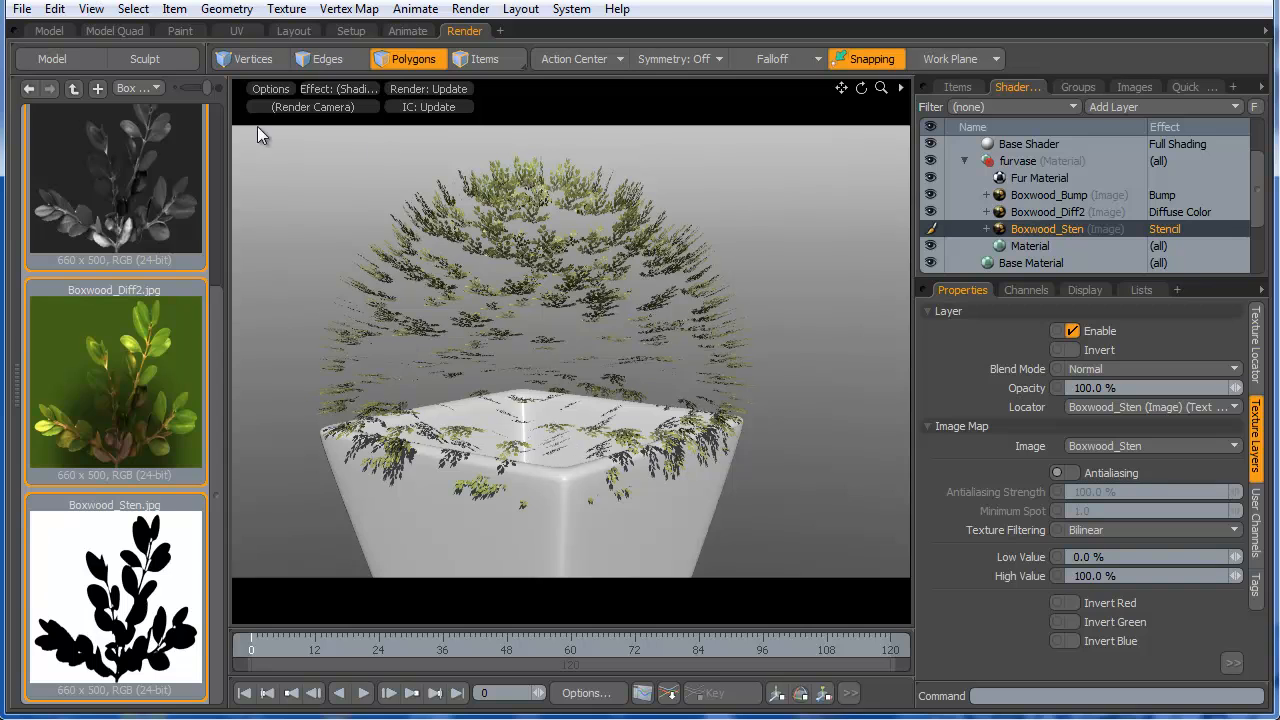
# - Select the sphere's lowest polygon loop in the modeling layout, grow the selection by one ring, and scale it to 81.5%
pyautogui.click(62, 33)
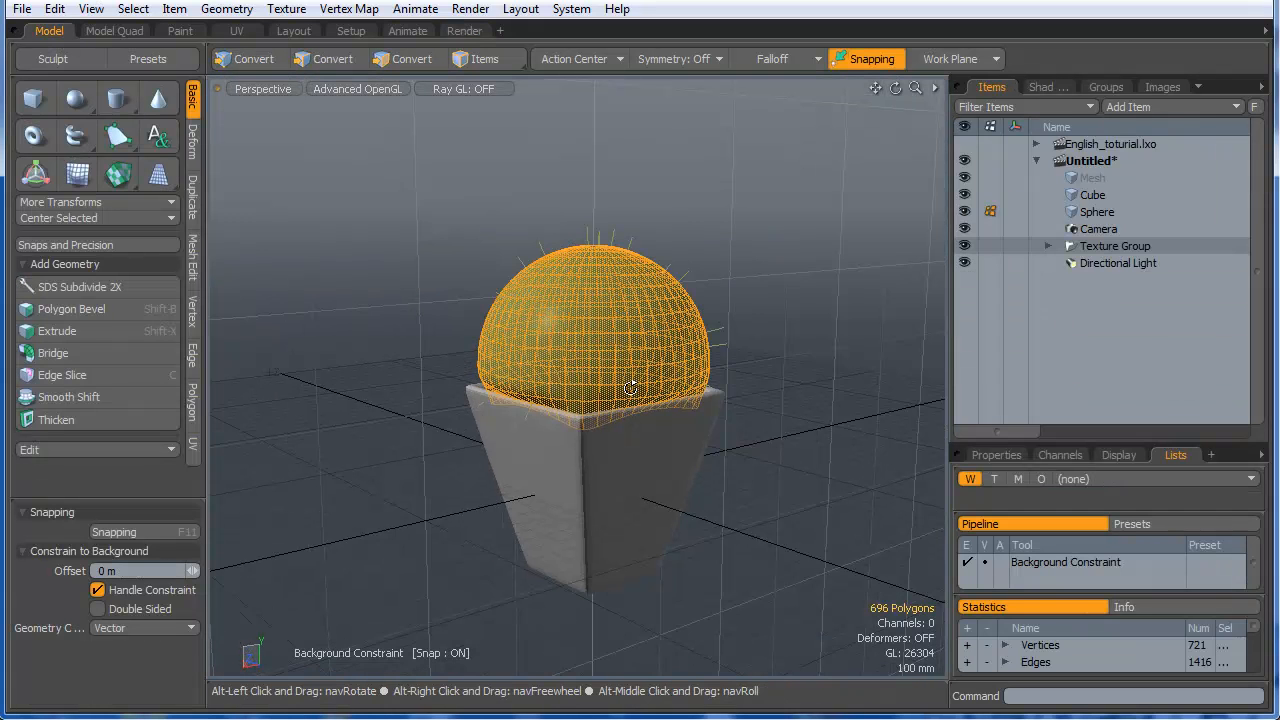
pyautogui.scroll(4, 590, 415)
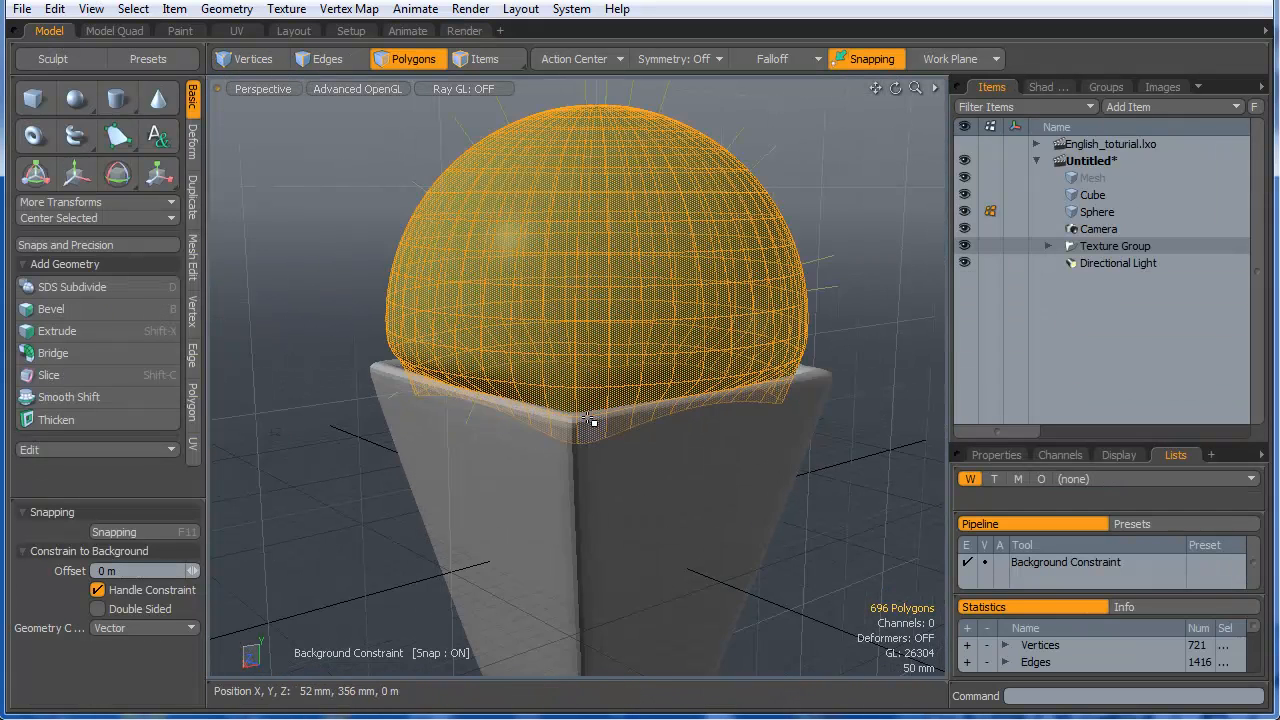
pyautogui.click(616, 416)
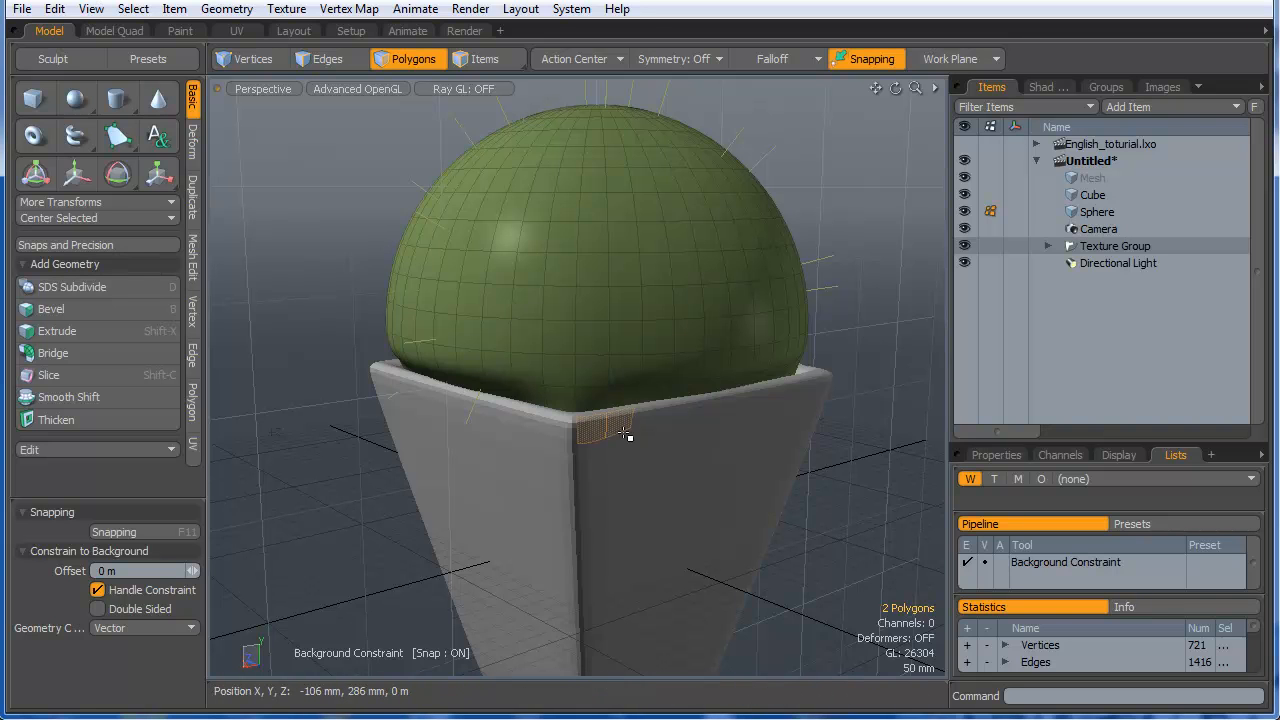
pyautogui.press('l')
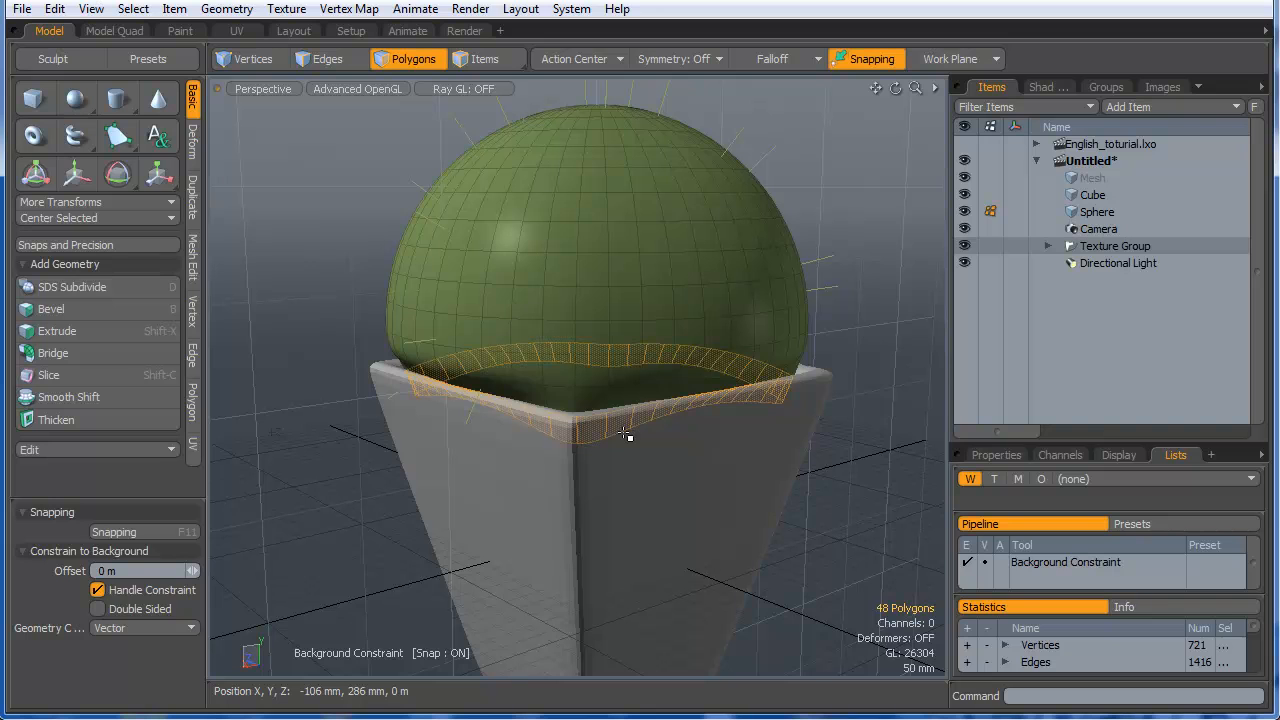
pyautogui.press('y')
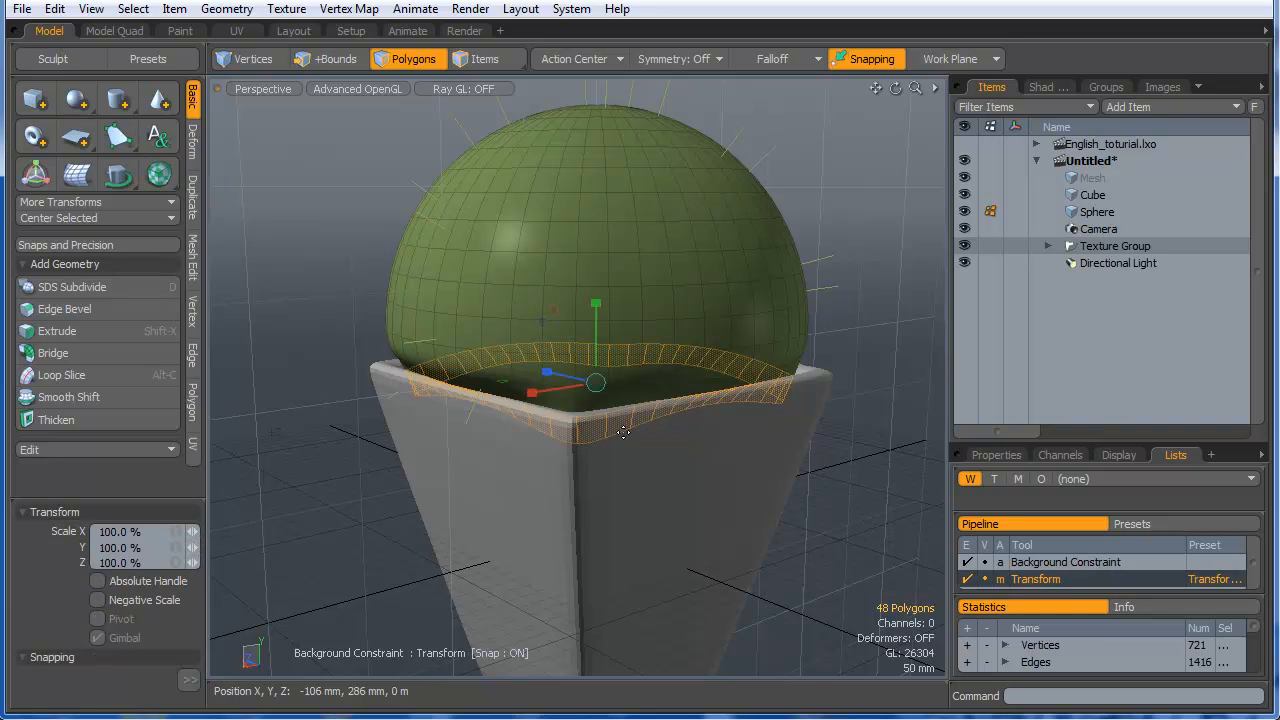
pyautogui.hotkey('shift', 'Up')
pyautogui.moveTo(597, 380); pyautogui.dragTo(560, 380)
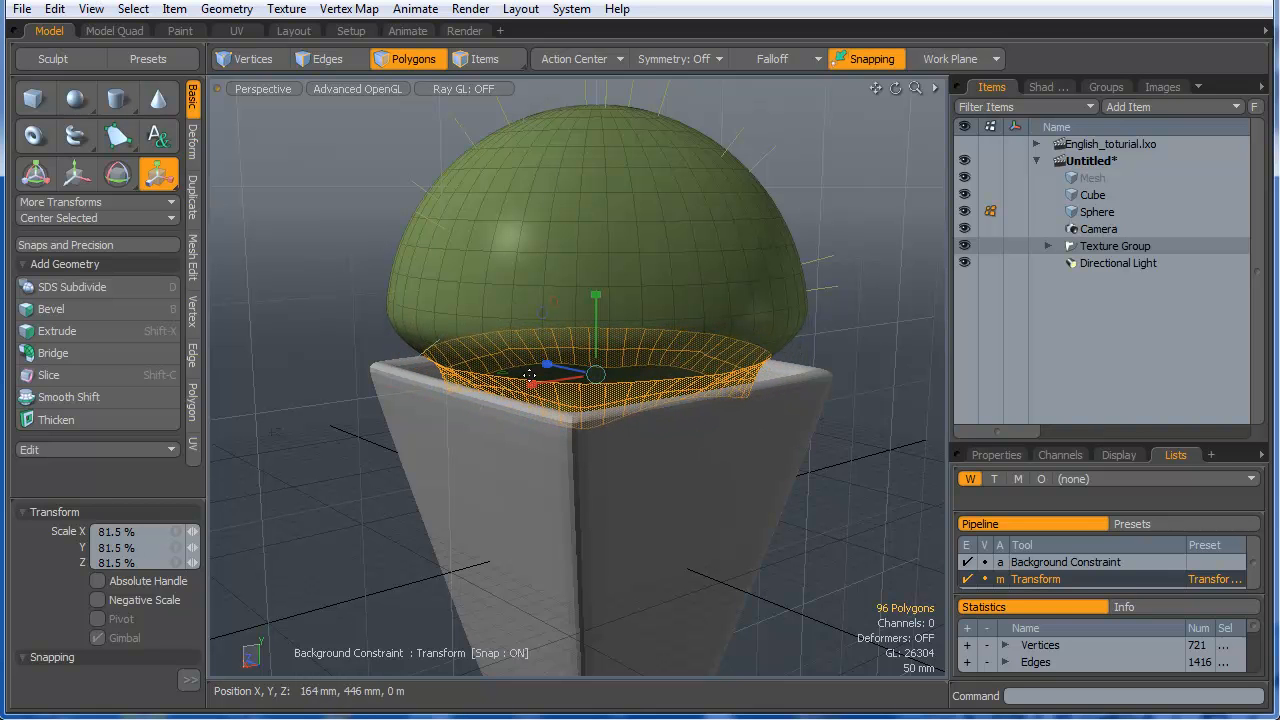
# - Check the reshaped ball in the render preview, and set the Fur Material's Strip Rotation to 100%
pyautogui.click(464, 31)
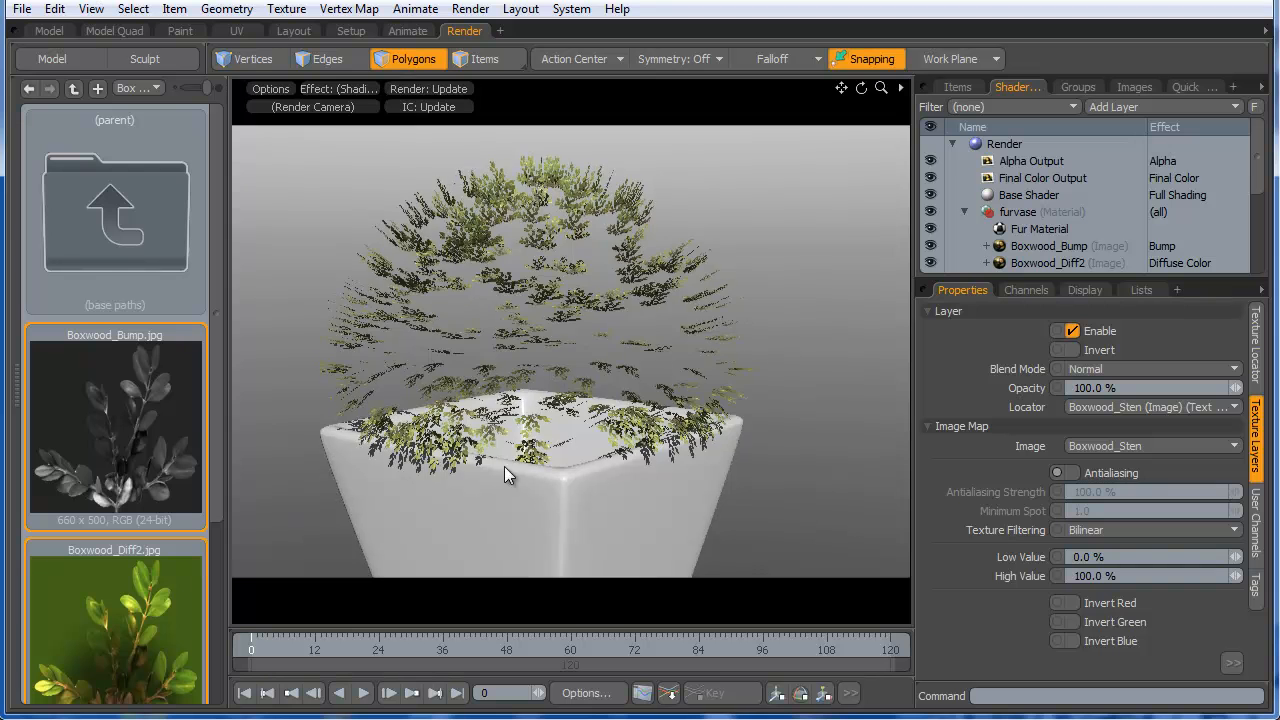
pyautogui.keyDown('alt'); pyautogui.moveTo(554, 471); pyautogui.dragTo(484, 435); pyautogui.keyUp('alt')
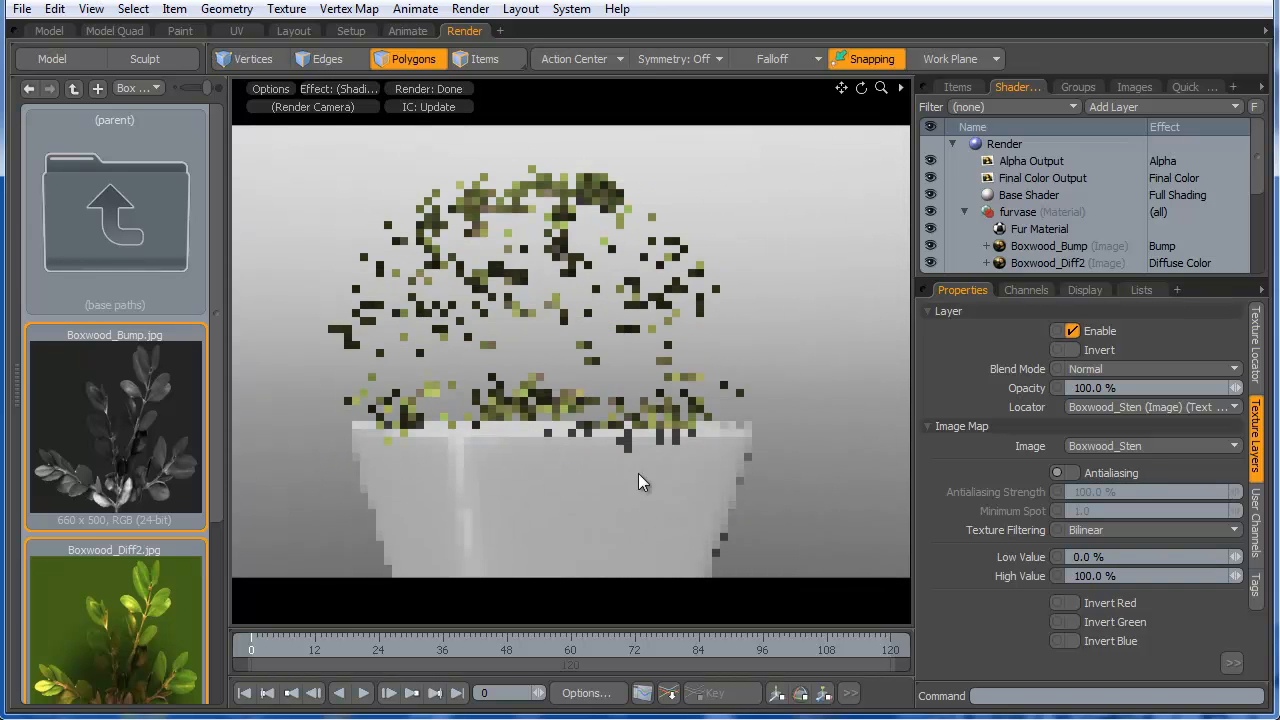
pyautogui.keyDown('alt'); pyautogui.moveTo(666, 449); pyautogui.dragTo(572, 463); pyautogui.keyUp('alt')
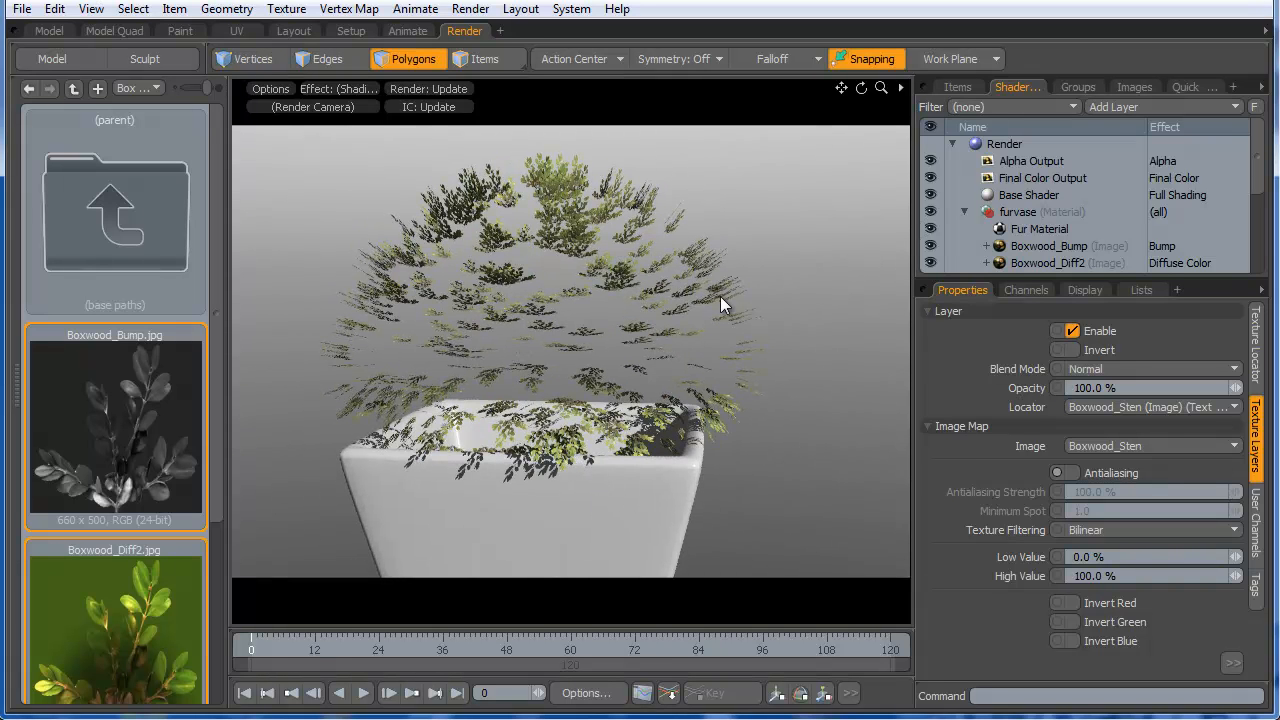
pyautogui.click(1020, 230)
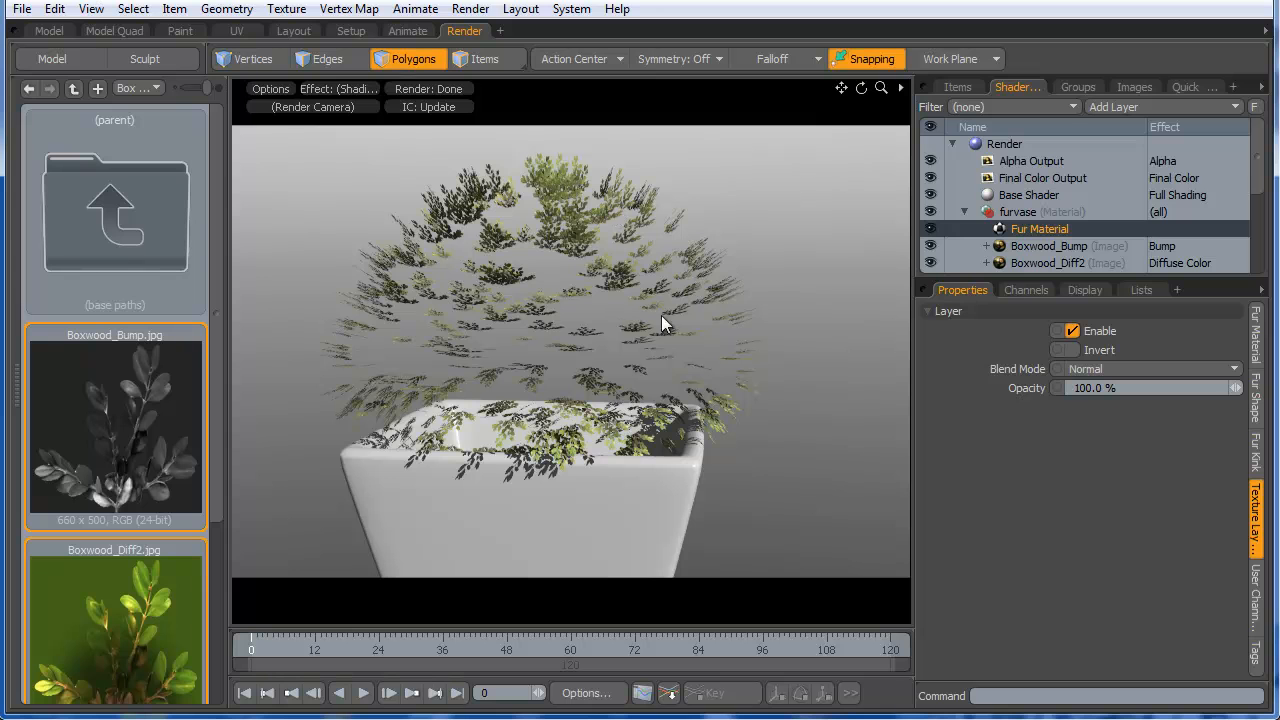
pyautogui.click(1256, 338)
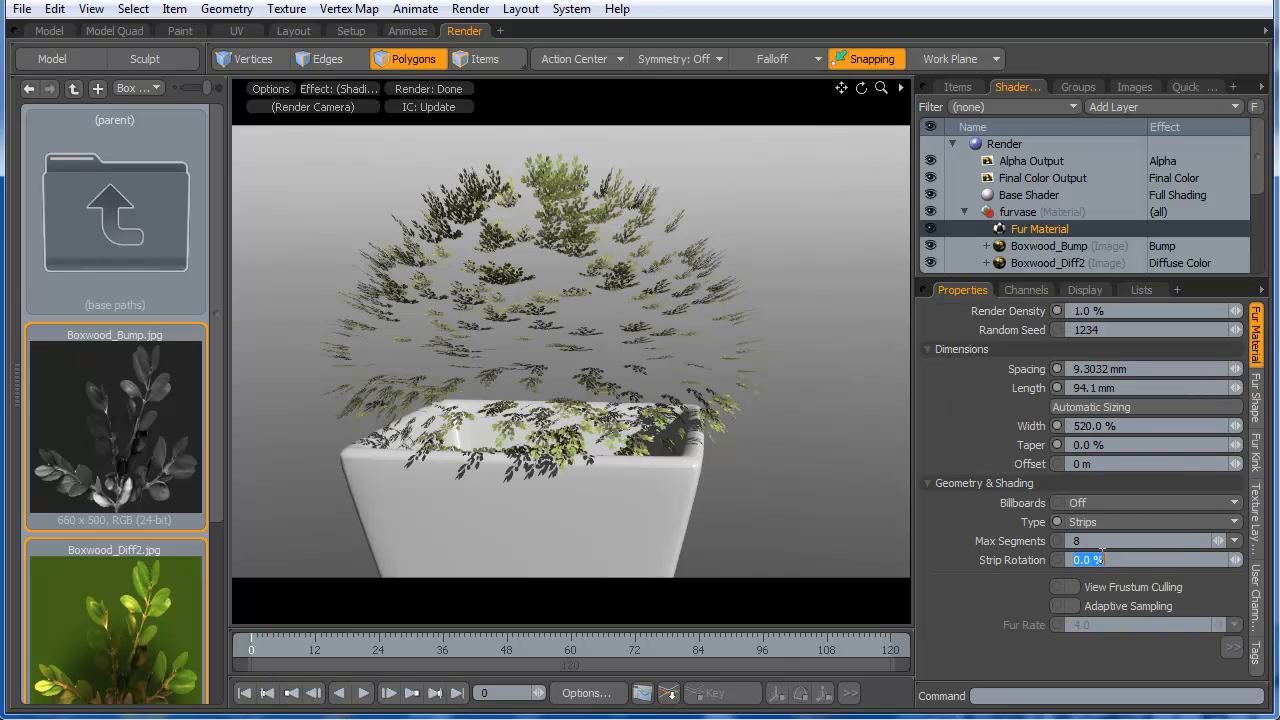
pyautogui.write('100')
pyautogui.press('Return')
# - Examine the rotated leaf strips around the ball and pot rim from several angles and up close
pyautogui.keyDown('alt'); pyautogui.moveTo(612, 364); pyautogui.dragTo(709, 366); pyautogui.keyUp('alt')
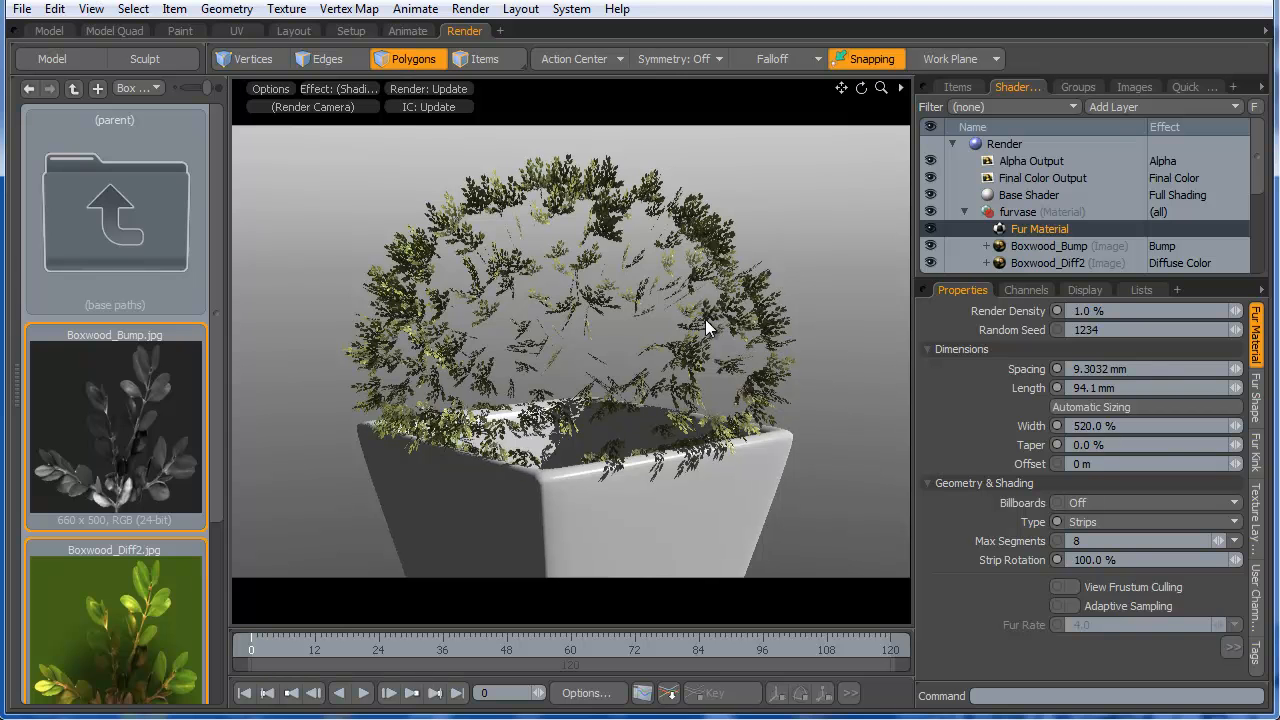
pyautogui.keyDown('alt'); pyautogui.moveTo(782, 462); pyautogui.dragTo(486, 435); pyautogui.keyUp('alt')
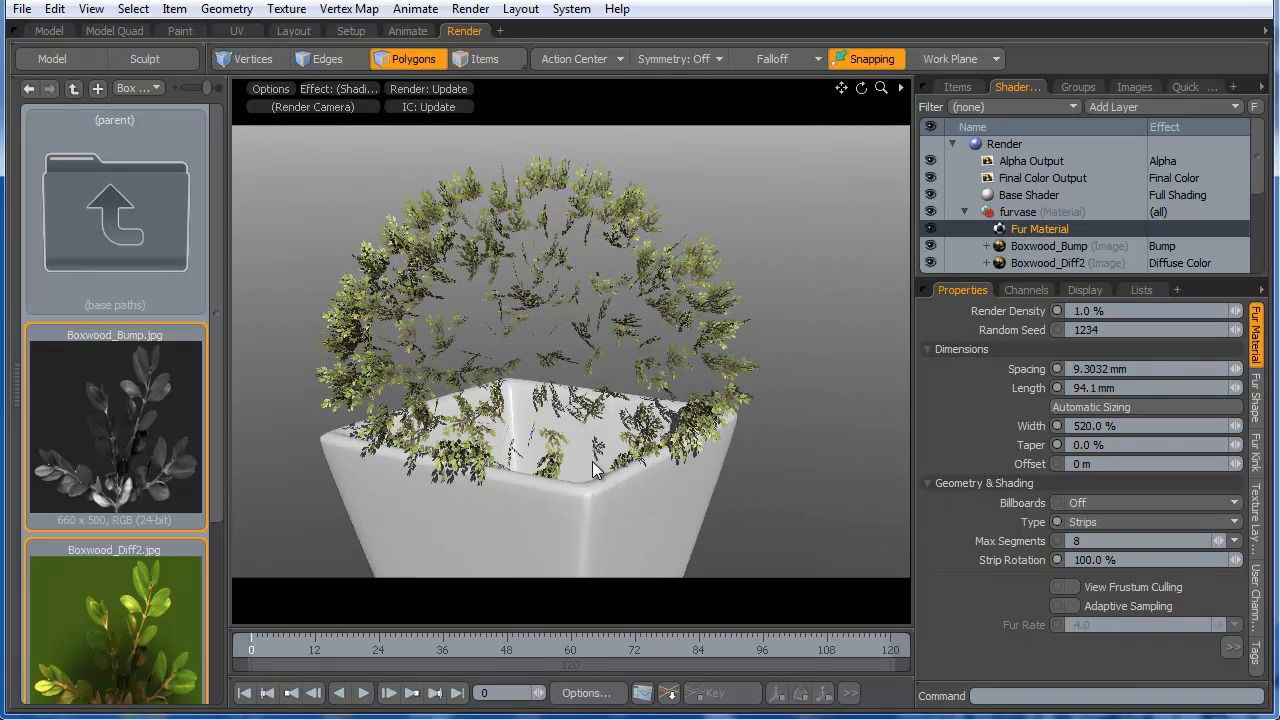
pyautogui.press('alt')
pyautogui.keyDown('alt'); pyautogui.moveTo(527, 393); pyautogui.dragTo(571, 458); pyautogui.keyUp('alt')
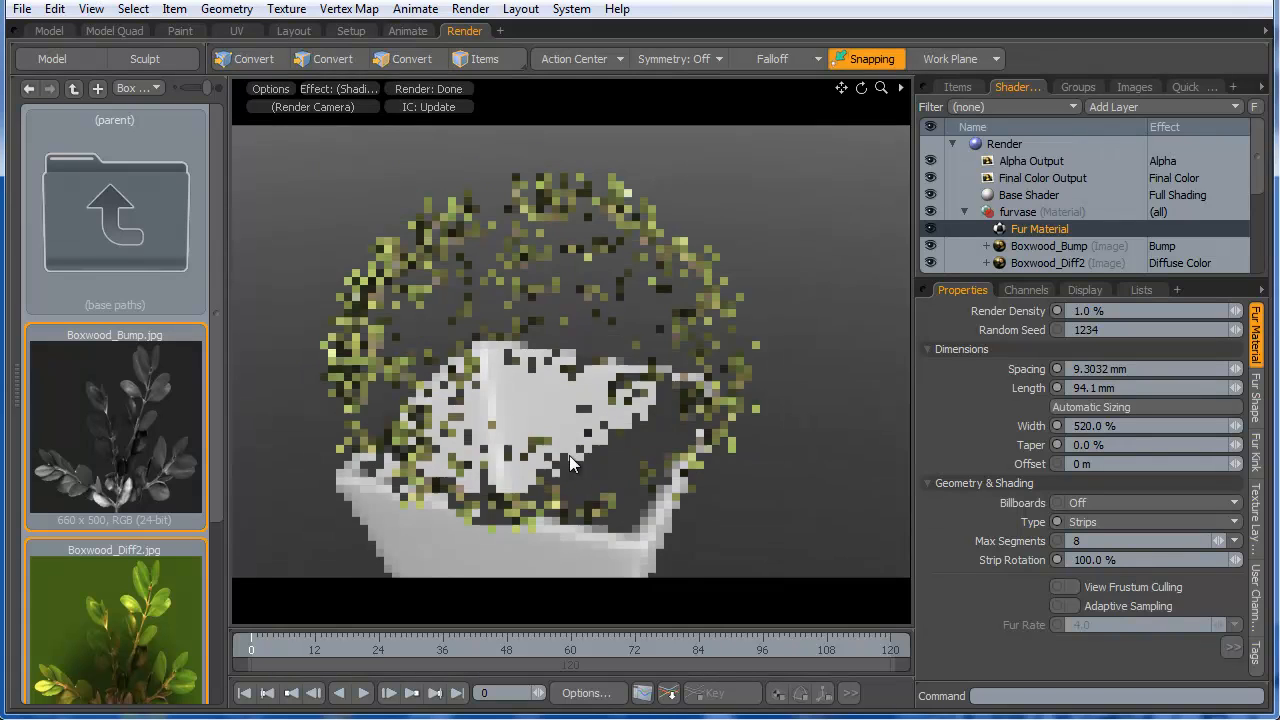
pyautogui.keyDown('alt'); pyautogui.moveTo(550, 338); pyautogui.dragTo(584, 336); pyautogui.keyUp('alt')
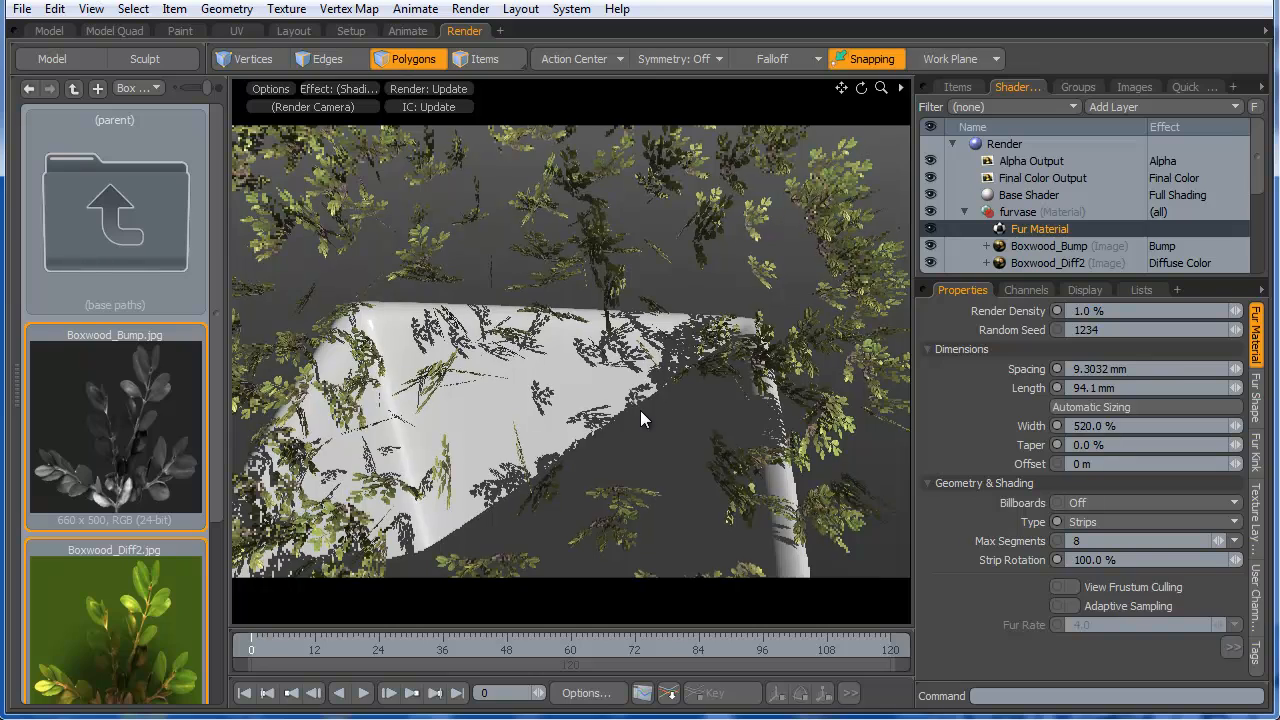
pyautogui.press('alt')
pyautogui.keyDown('alt'); pyautogui.moveTo(640, 399); pyautogui.dragTo(720, 406); pyautogui.keyUp('alt')
pyautogui.keyDown('ctrl'); pyautogui.keyDown('alt'); pyautogui.moveTo(584, 410); pyautogui.dragTo(550, 410); pyautogui.keyUp('alt'); pyautogui.keyUp('ctrl')
pyautogui.keyDown('alt'); pyautogui.moveTo(640, 440); pyautogui.dragTo(626, 351); pyautogui.keyUp('alt')
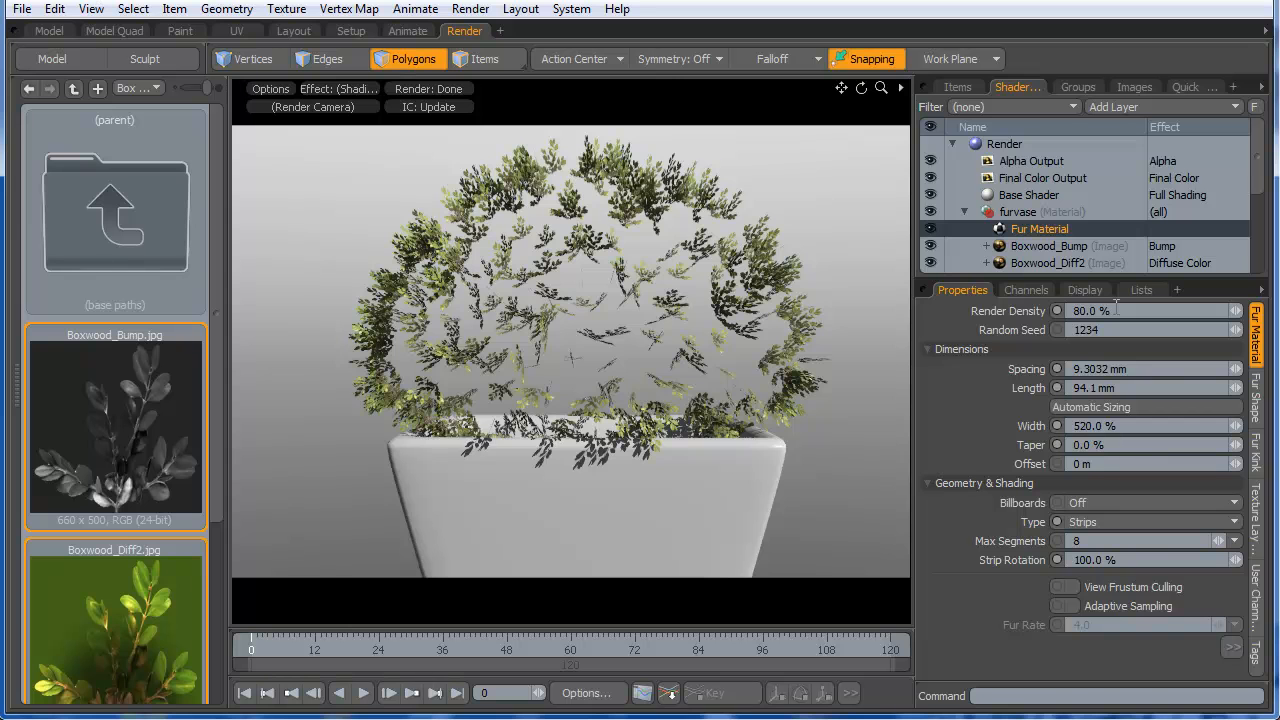
# - Try a Fur Material Render Density of 80% and inspect the foliage up close and from afar
pyautogui.press('Return')
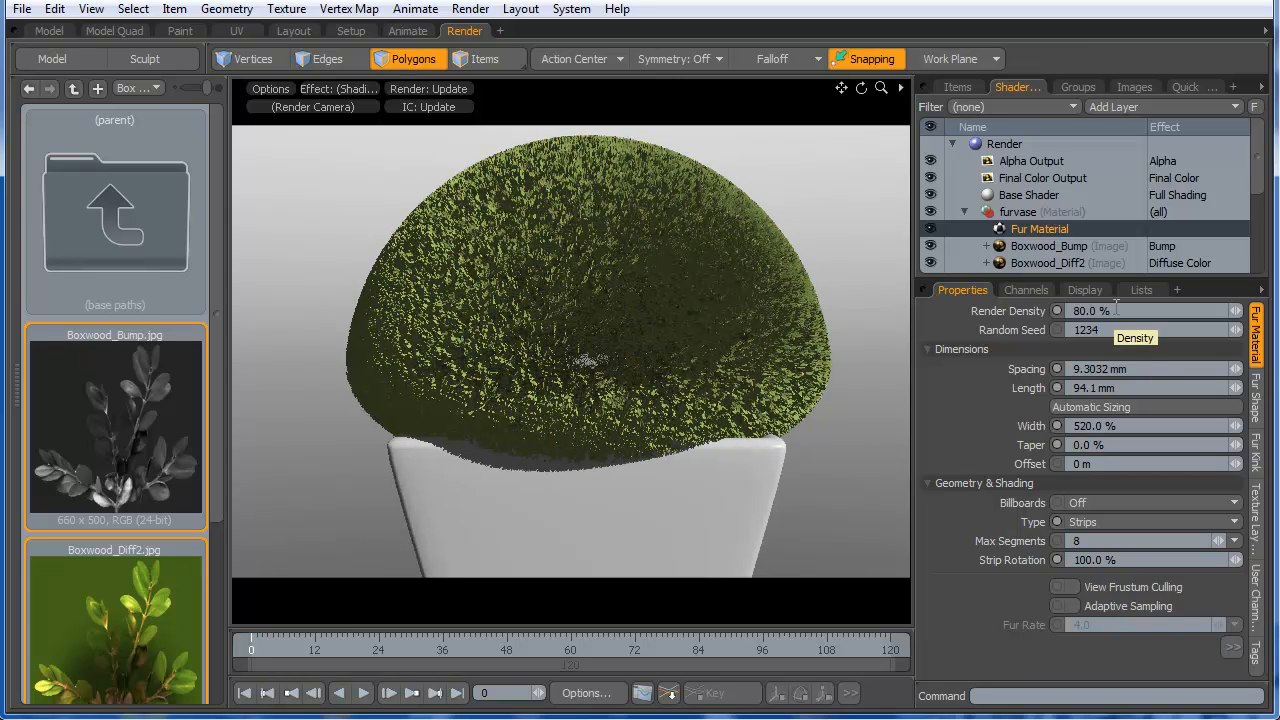
pyautogui.keyDown('alt'); pyautogui.moveTo(640, 226); pyautogui.dragTo(743, 197); pyautogui.keyUp('alt')
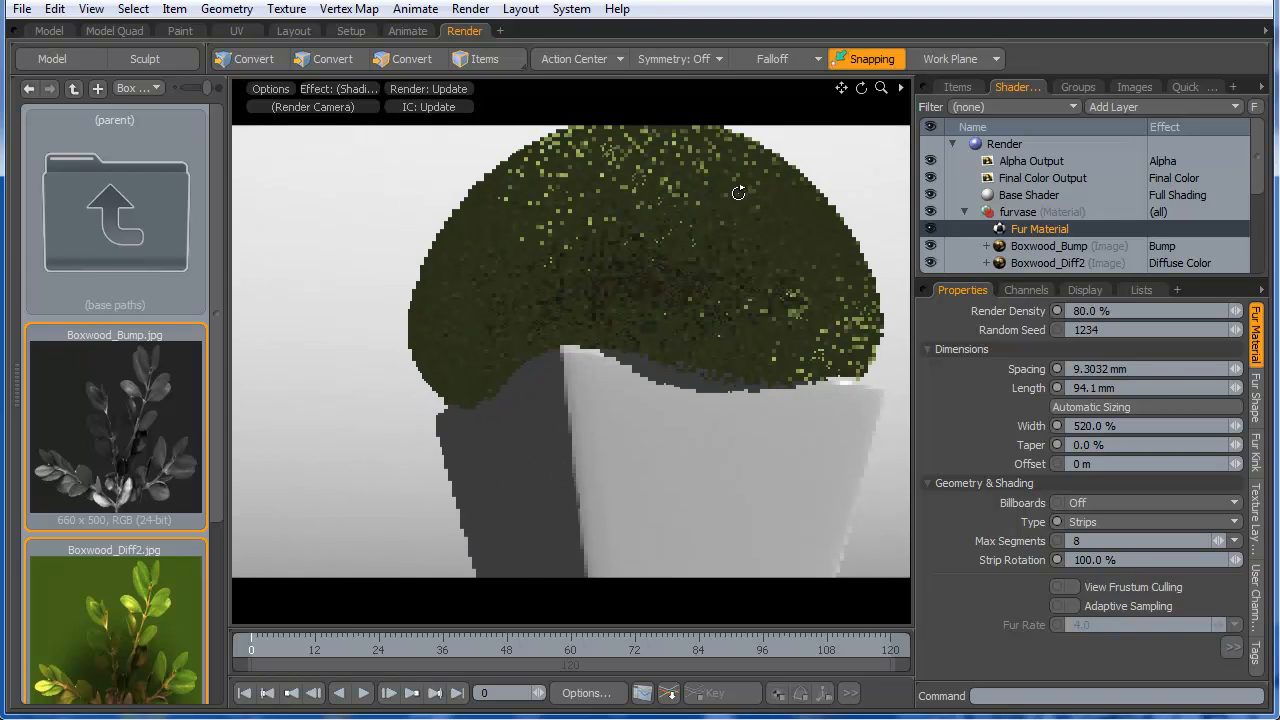
pyautogui.keyDown('alt'); pyautogui.keyDown('shift'); pyautogui.moveTo(695, 160); pyautogui.dragTo(937, 272); pyautogui.keyUp('shift'); pyautogui.keyUp('alt')
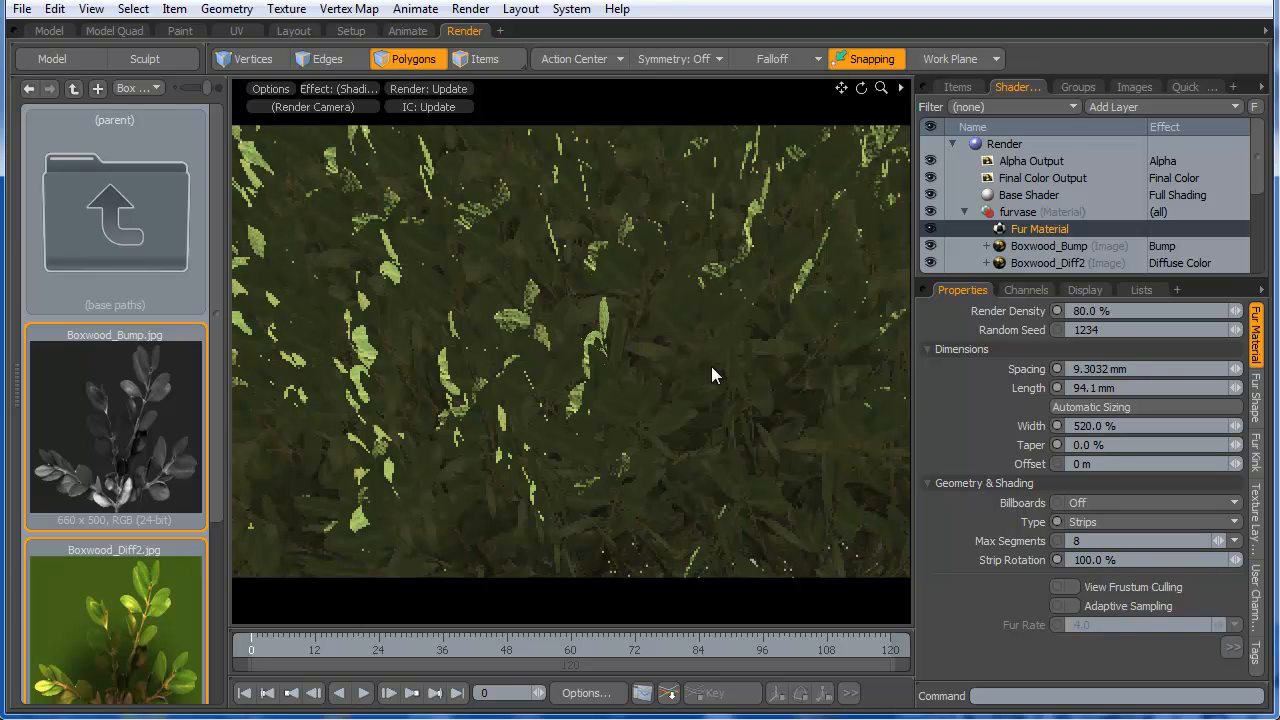
pyautogui.keyDown('ctrl'); pyautogui.keyDown('alt'); pyautogui.moveTo(729, 340); pyautogui.dragTo(679, 335); pyautogui.keyUp('alt'); pyautogui.keyUp('ctrl')
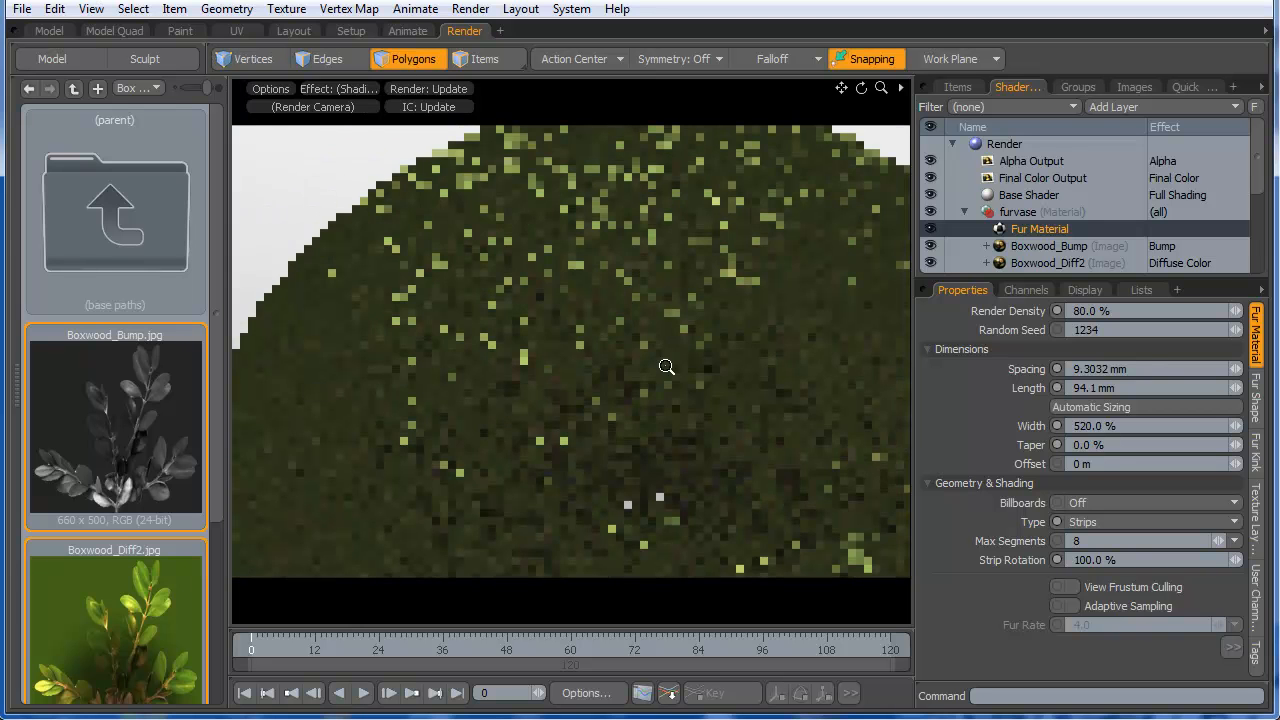
pyautogui.keyDown('ctrl'); pyautogui.keyDown('alt'); pyautogui.moveTo(637, 372); pyautogui.dragTo(366, 403); pyautogui.keyUp('alt'); pyautogui.keyUp('ctrl')
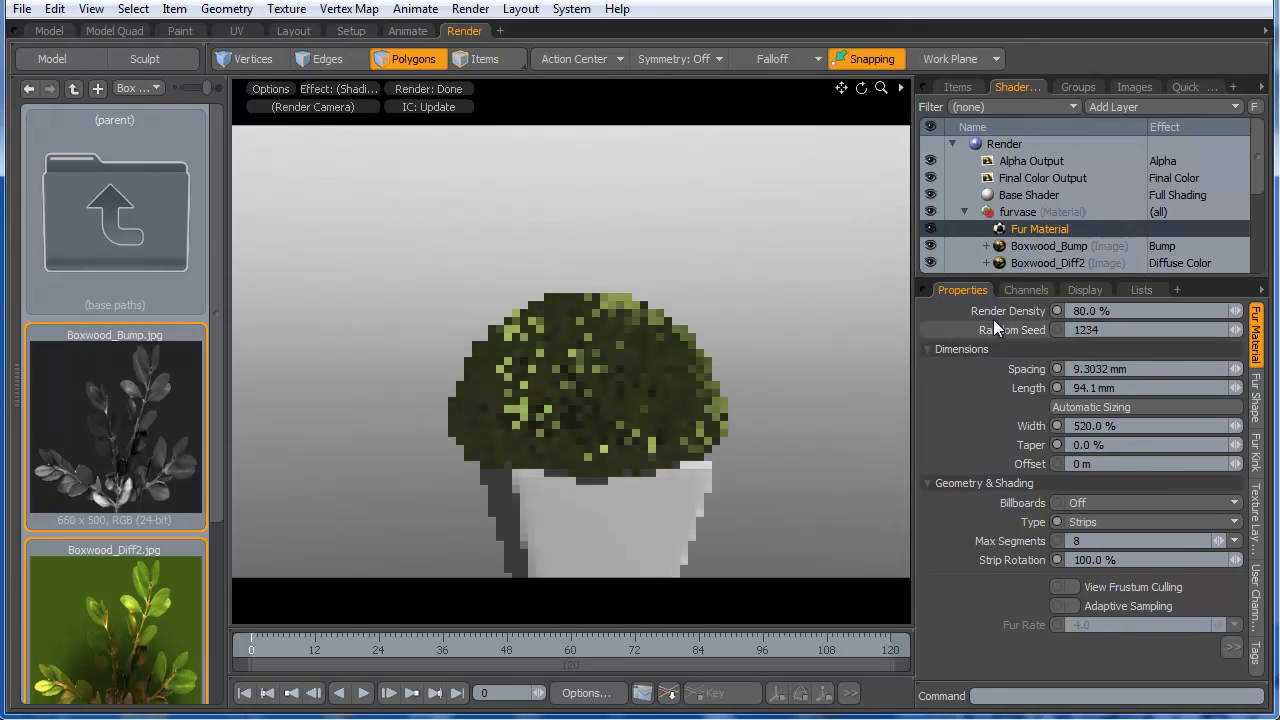
# - Set the Fur Material's Render Density to 20%
pyautogui.click(1156, 312)
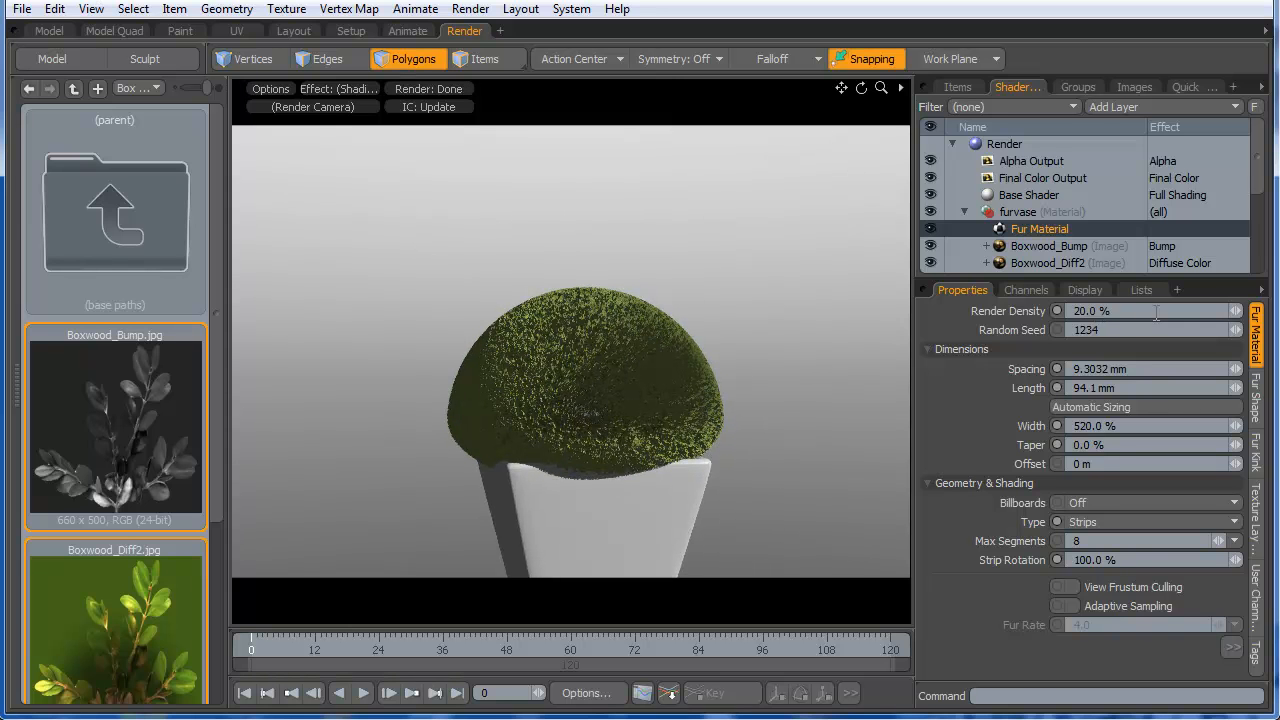
pyautogui.write('20')
pyautogui.press('Return')
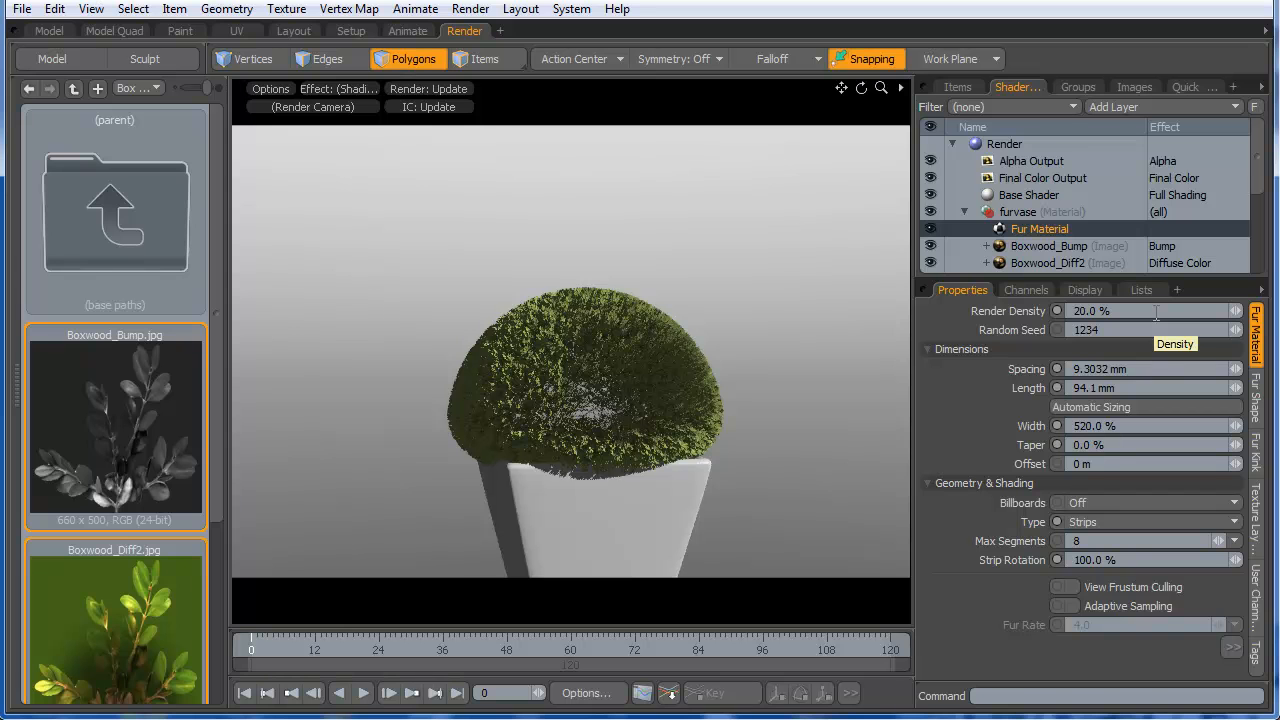
# - Try a fur Size Jitter of 50%, inspect the leaves up close, and set the Size Jitter to 60%
pyautogui.keyDown('alt'); pyautogui.moveTo(553, 367); pyautogui.dragTo(551, 429); pyautogui.keyUp('alt')
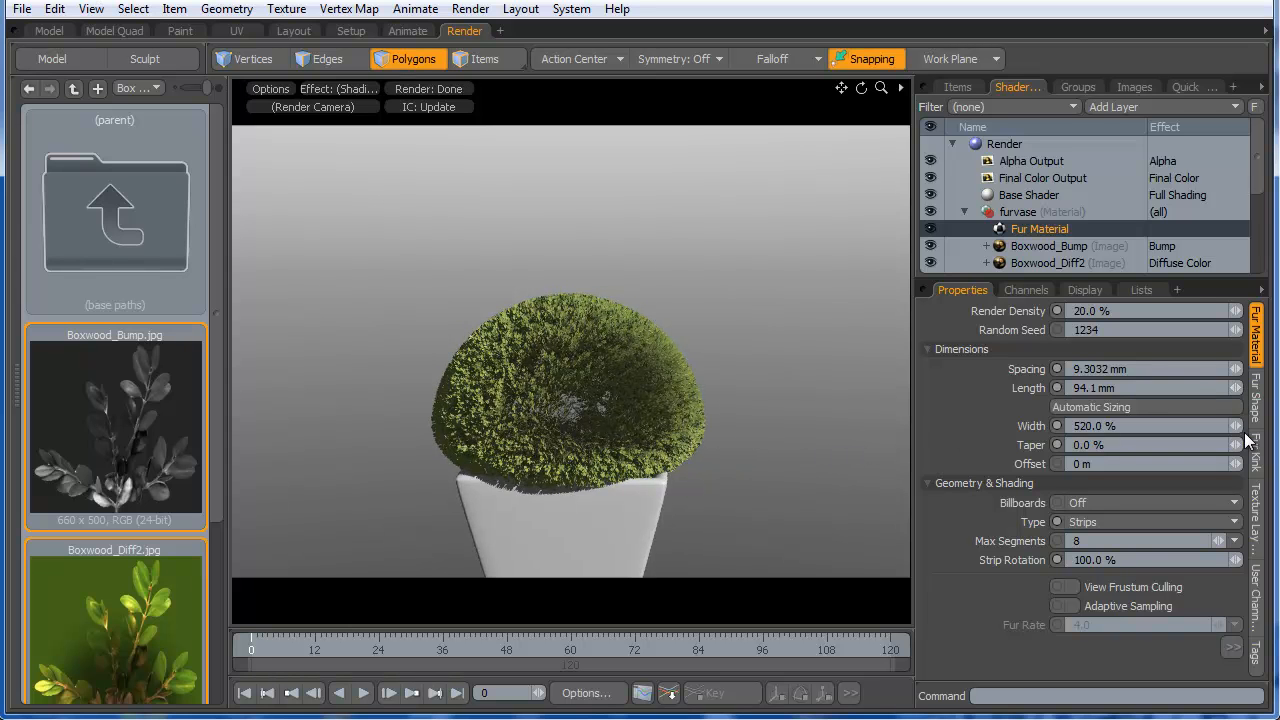
pyautogui.click(1255, 396)
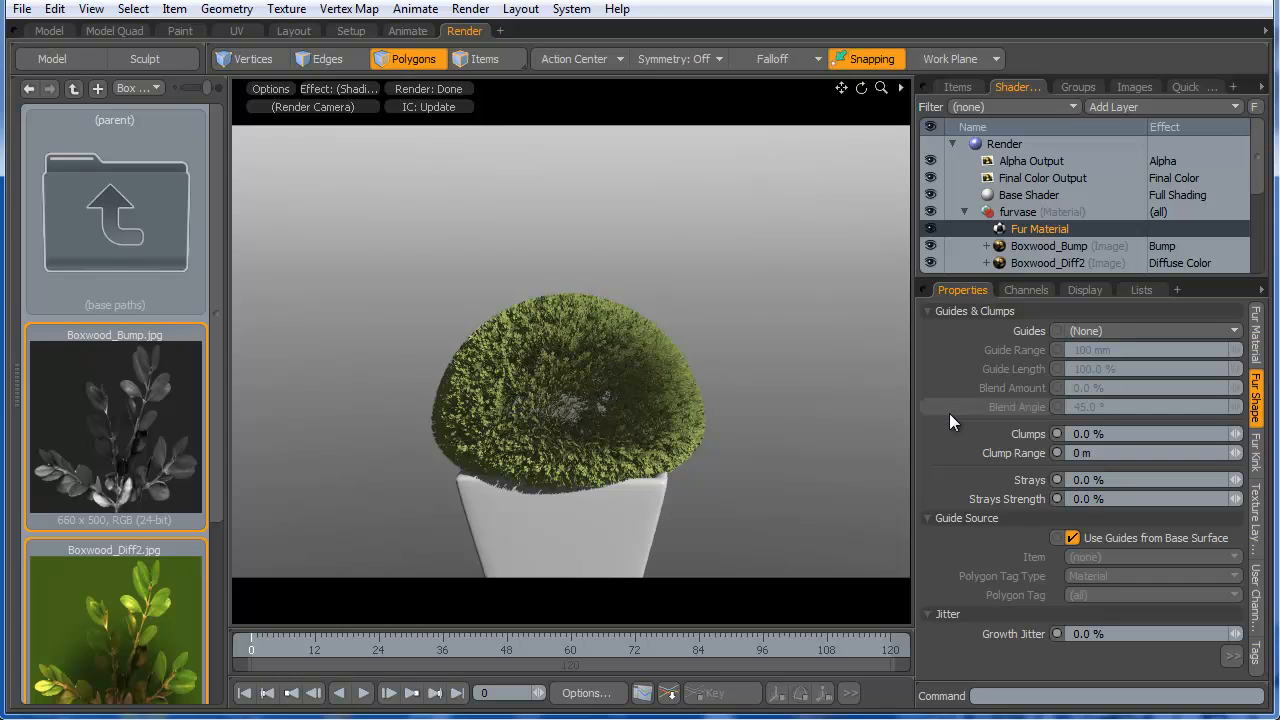
pyautogui.press('KP_0')
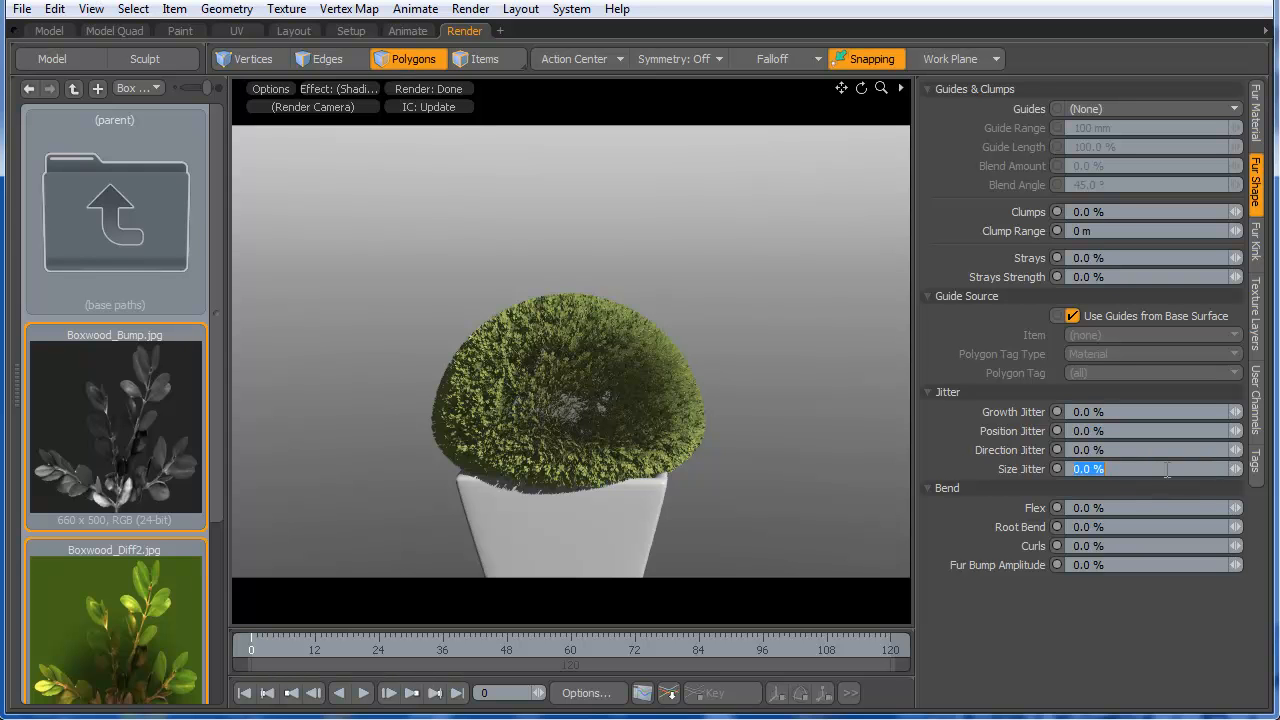
pyautogui.press('Return')
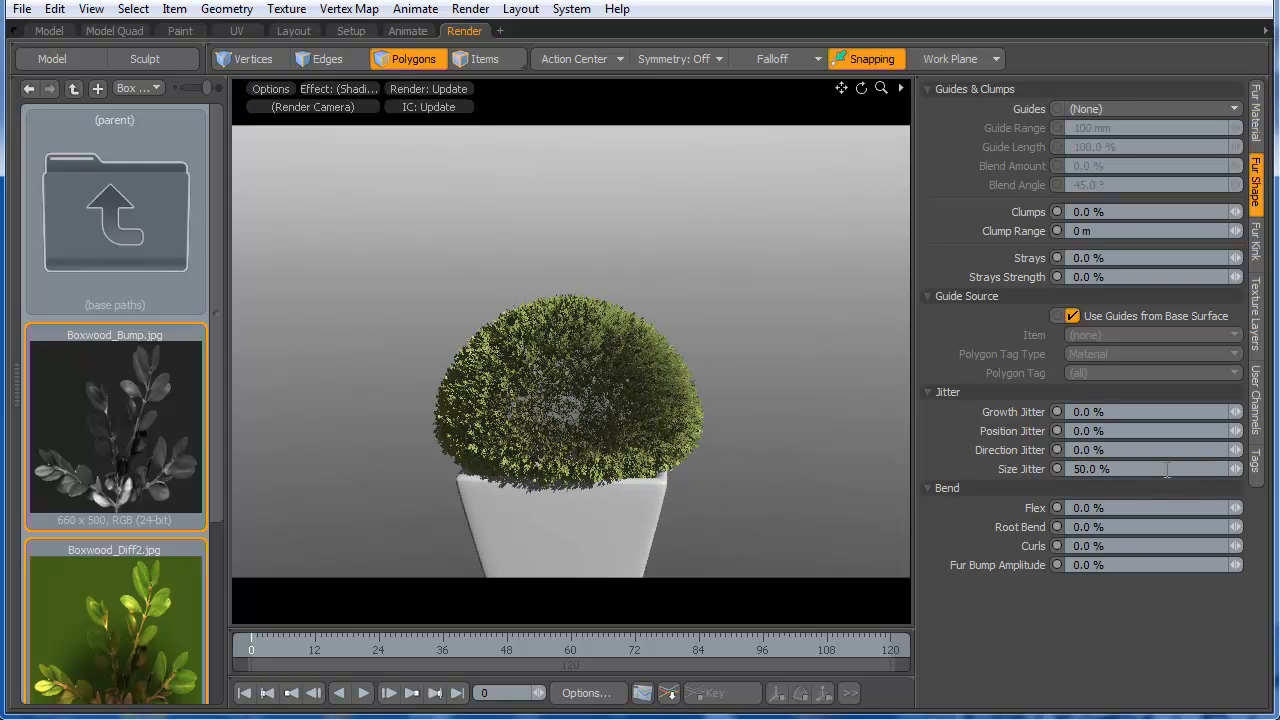
pyautogui.scroll(5, 595, 415)
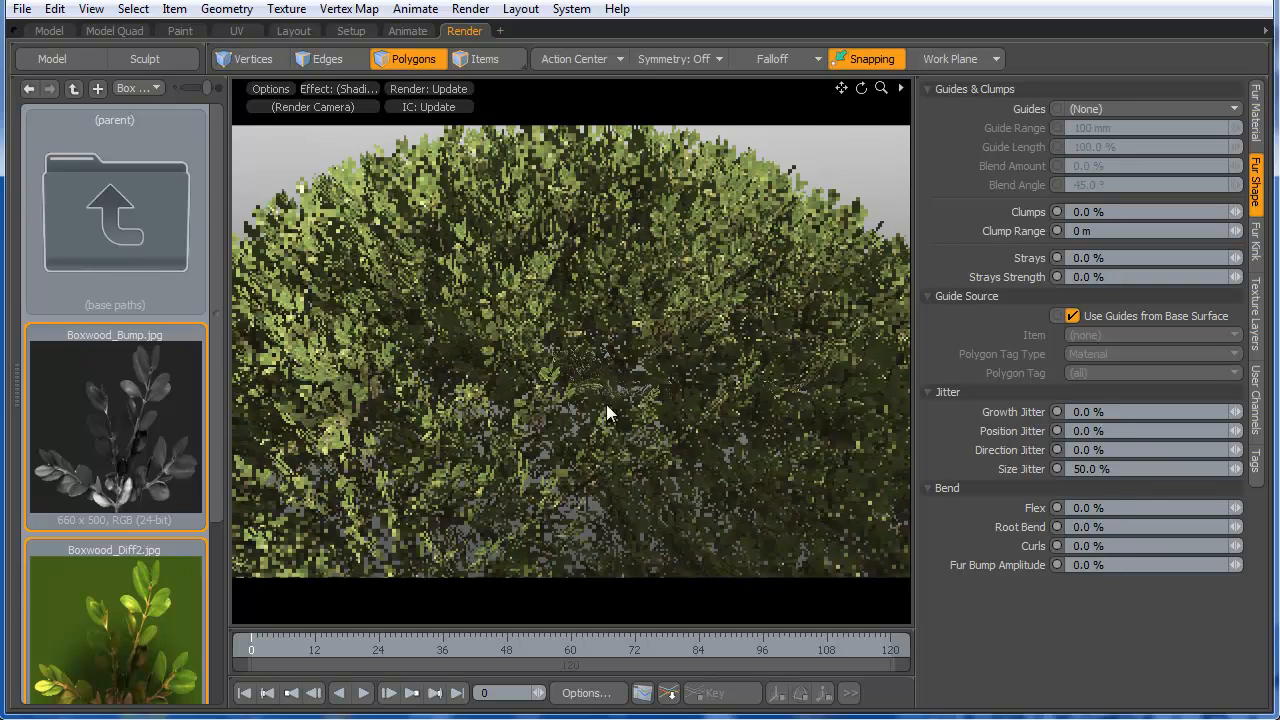
pyautogui.keyDown('alt'); pyautogui.moveTo(556, 414); pyautogui.dragTo(552, 390); pyautogui.keyUp('alt')
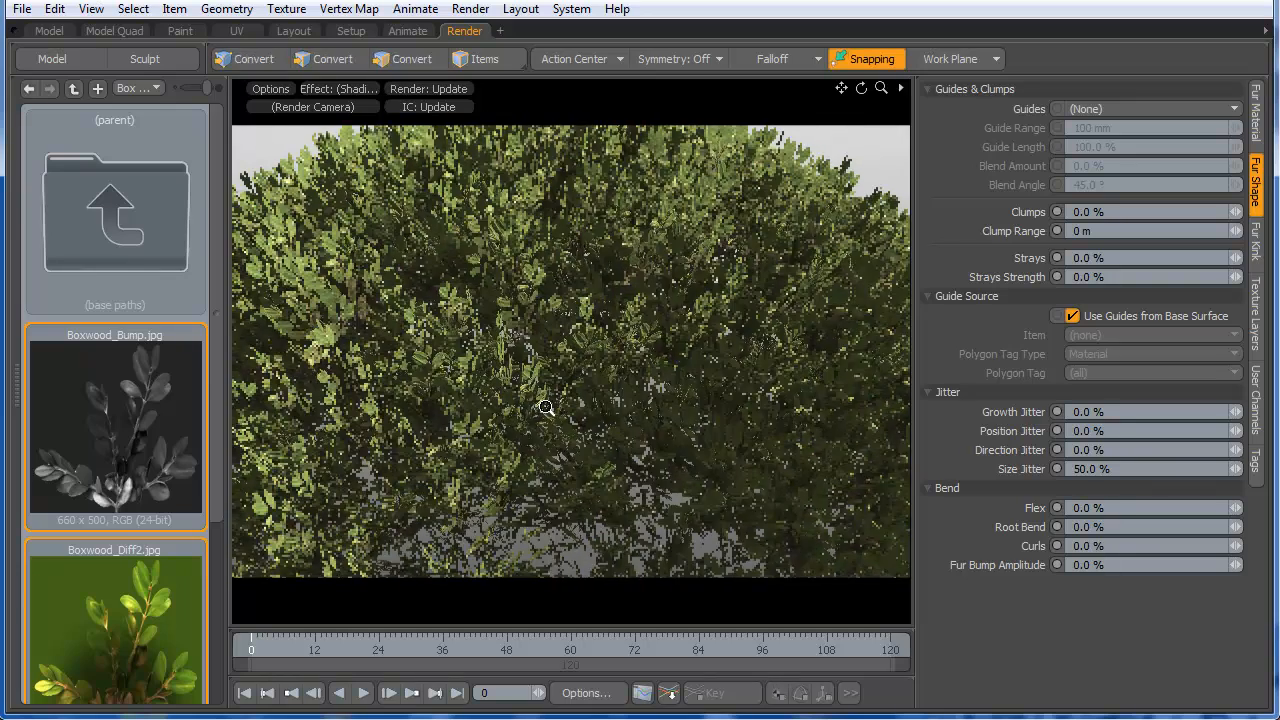
pyautogui.scroll(4, 680, 423)
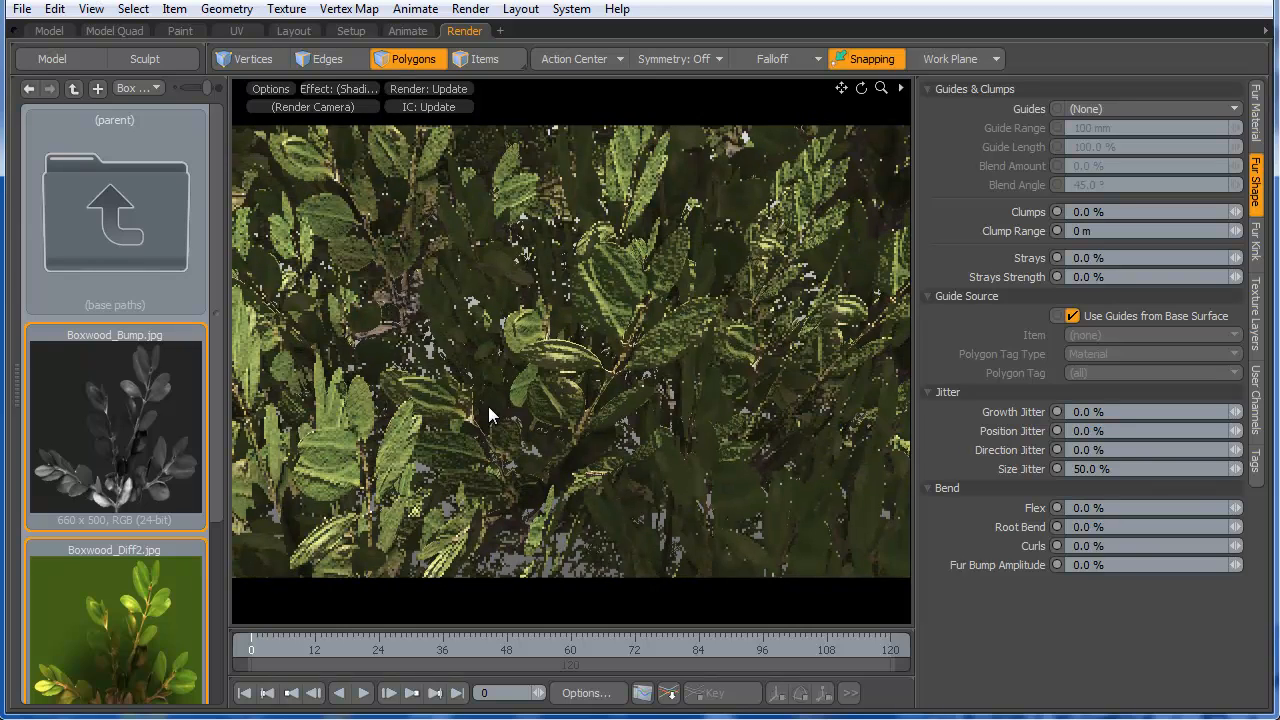
pyautogui.keyDown('ctrl'); pyautogui.keyDown('alt'); pyautogui.moveTo(418, 440); pyautogui.dragTo(257, 462); pyautogui.keyUp('alt'); pyautogui.keyUp('ctrl')
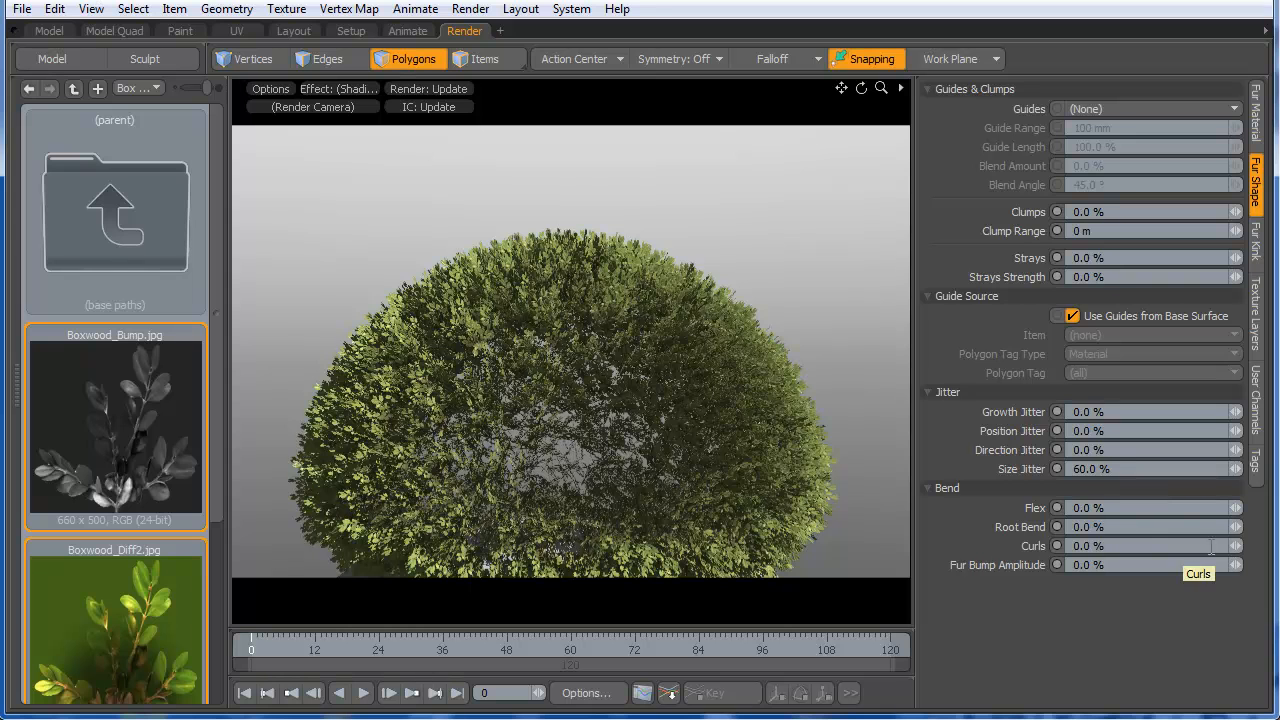
# - Set the fur's Flex bend to 10% and check the foliage and pot from several angles and distances
pyautogui.moveTo(1236, 510); pyautogui.dragTo(1270, 510)
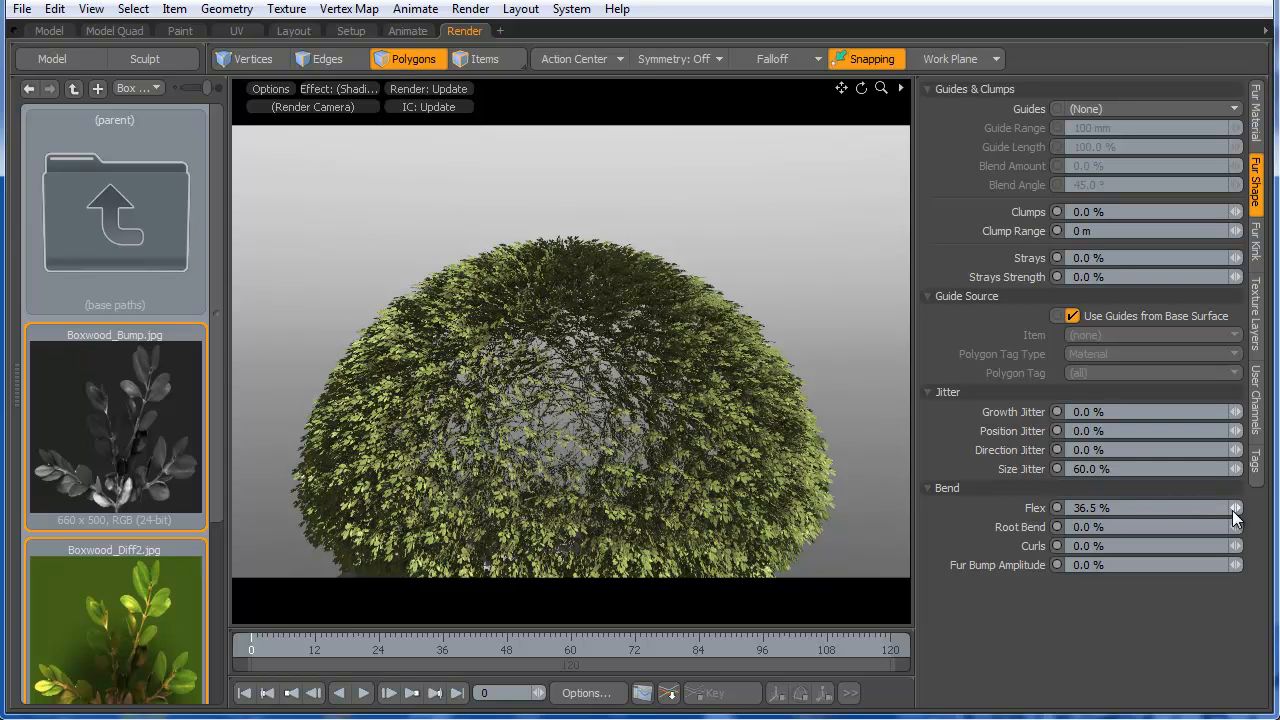
pyautogui.moveTo(1236, 509); pyautogui.dragTo(1246, 509)
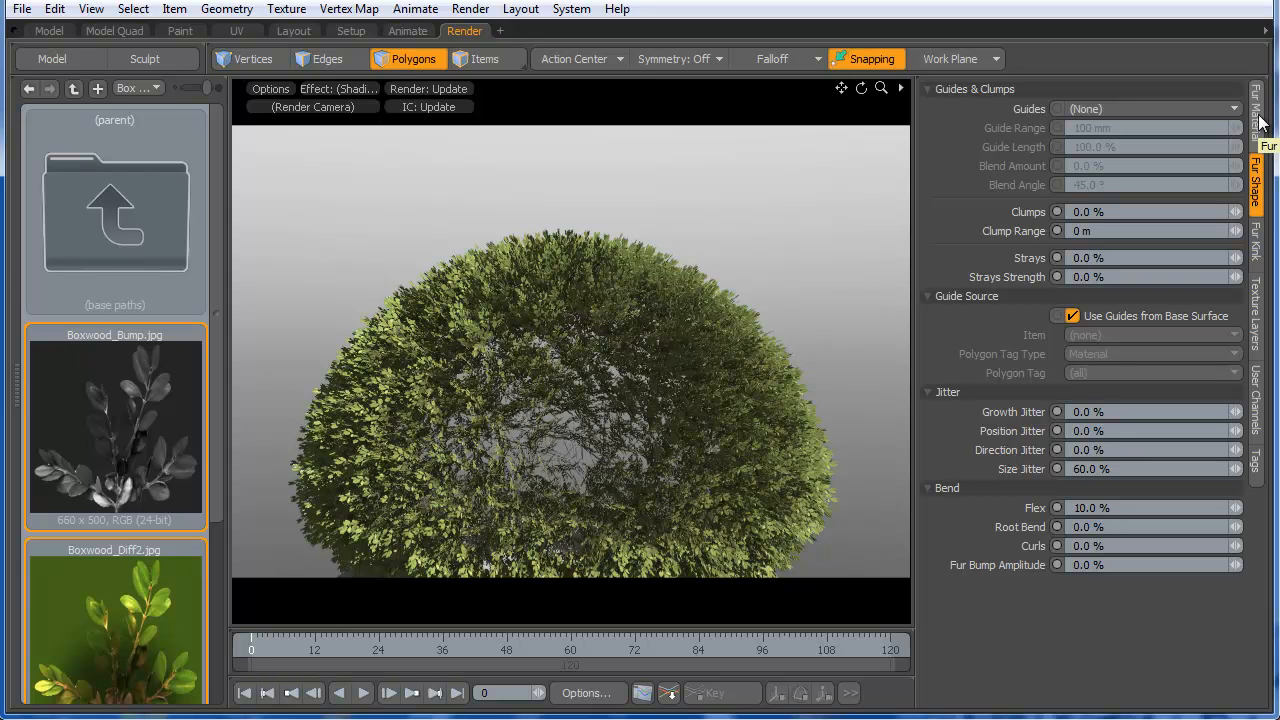
pyautogui.keyDown('alt'); pyautogui.moveTo(692, 384); pyautogui.dragTo(711, 407); pyautogui.keyUp('alt')
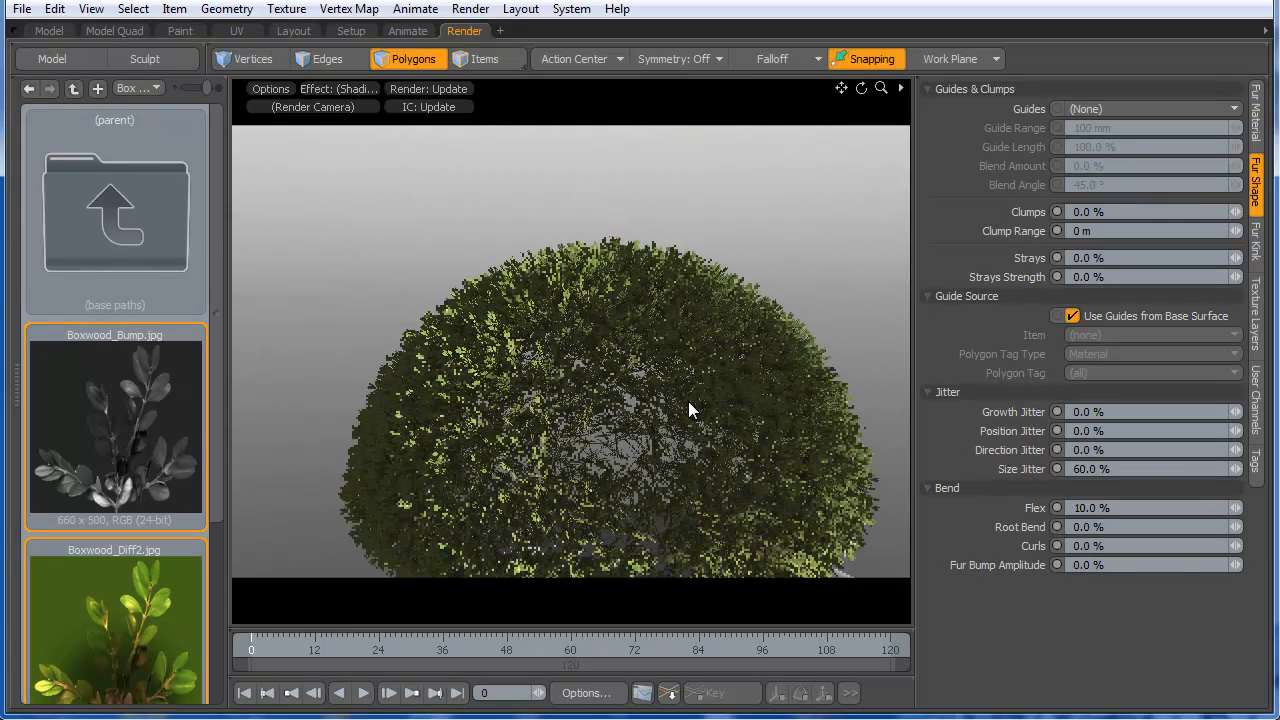
pyautogui.keyDown('alt'); pyautogui.moveTo(639, 445); pyautogui.dragTo(617, 443); pyautogui.keyUp('alt')
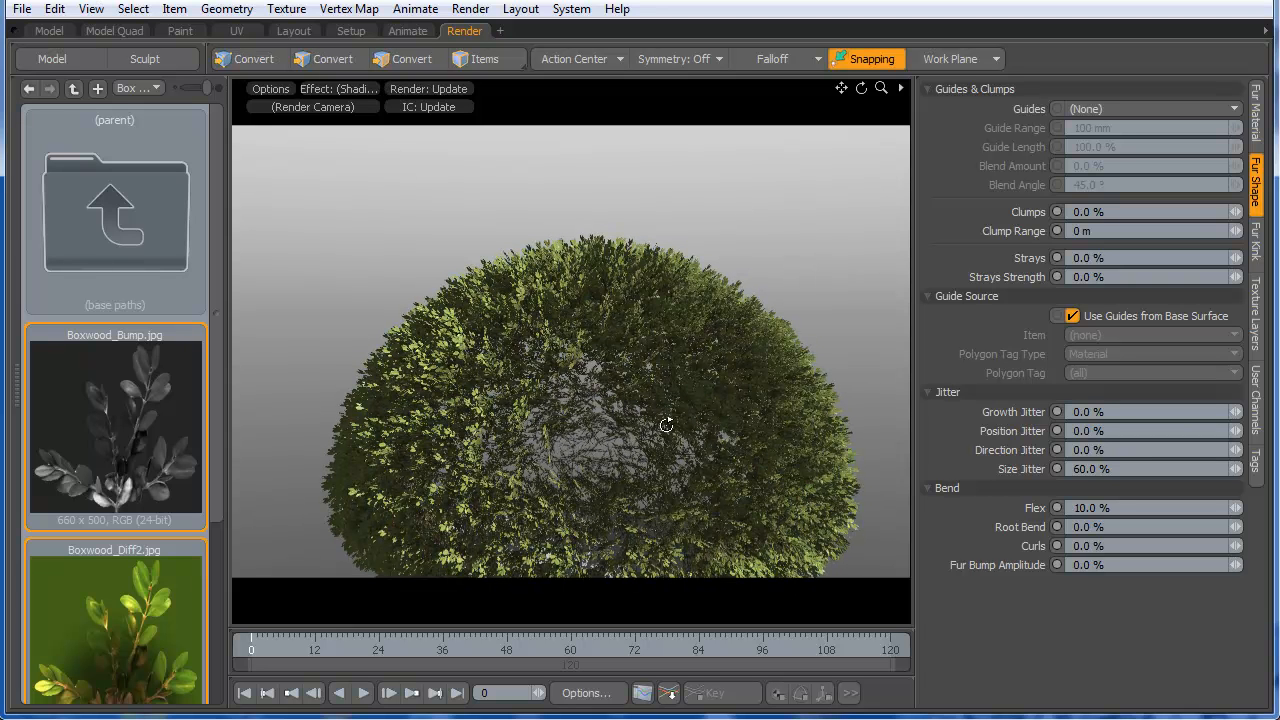
pyautogui.keyDown('ctrl'); pyautogui.keyDown('alt'); pyautogui.moveTo(527, 358); pyautogui.dragTo(437, 437); pyautogui.keyUp('alt'); pyautogui.keyUp('ctrl')
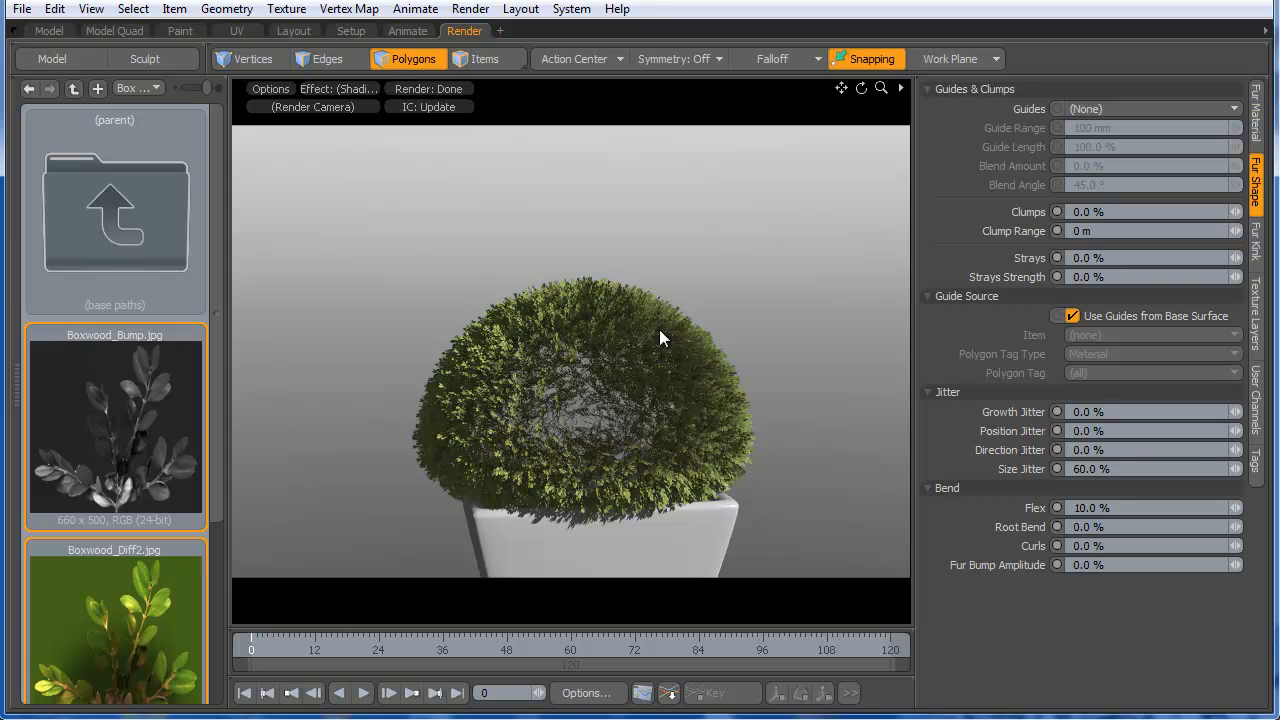
pyautogui.keyDown('ctrl'); pyautogui.keyDown('alt'); pyautogui.moveTo(591, 312); pyautogui.dragTo(621, 358); pyautogui.keyUp('alt'); pyautogui.keyUp('ctrl')
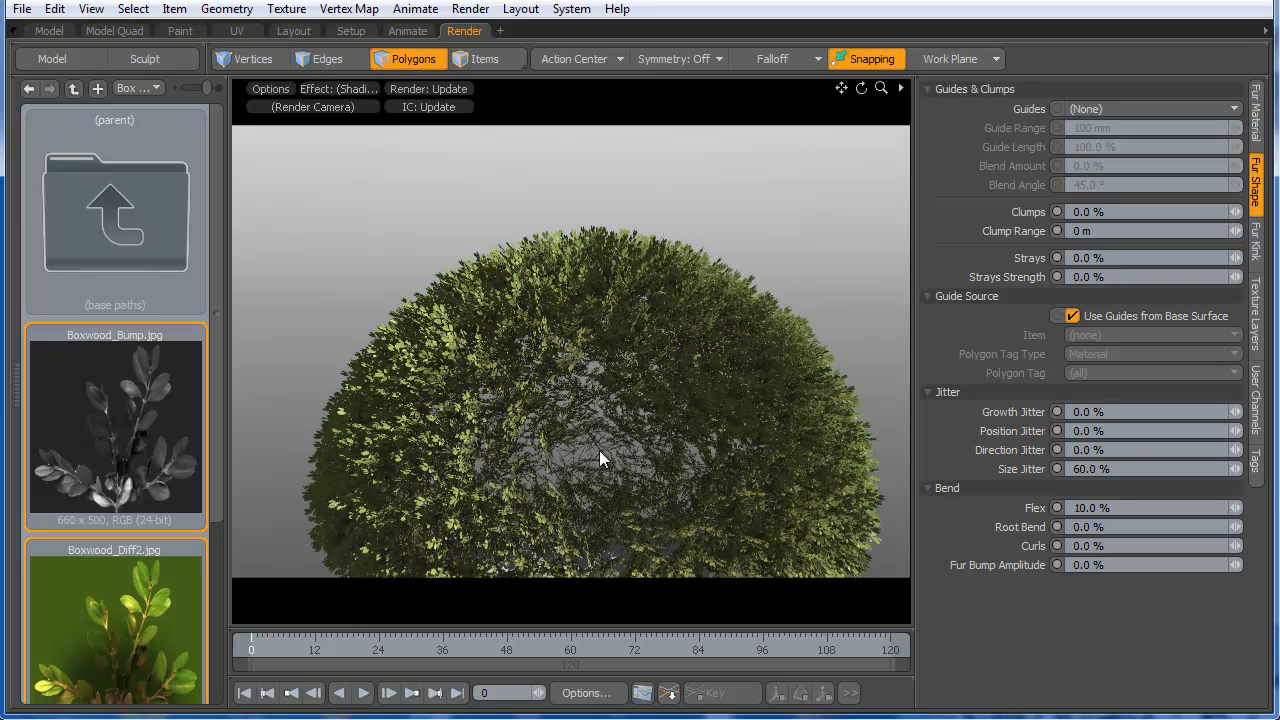
pyautogui.keyDown('alt'); pyautogui.moveTo(601, 427); pyautogui.dragTo(584, 475); pyautogui.keyUp('alt')
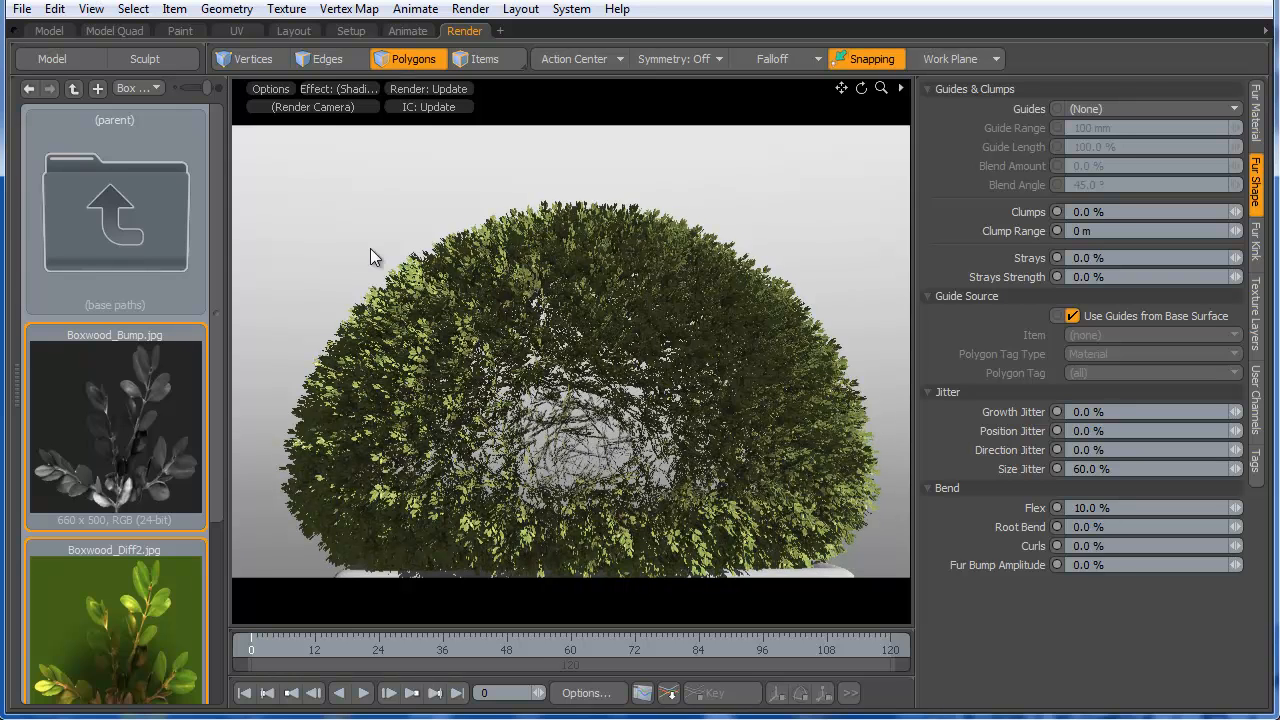
# - Copy and paste all of the ball's polygons in place, and scale the copy down uniformly inside the original
pyautogui.click(47, 31)
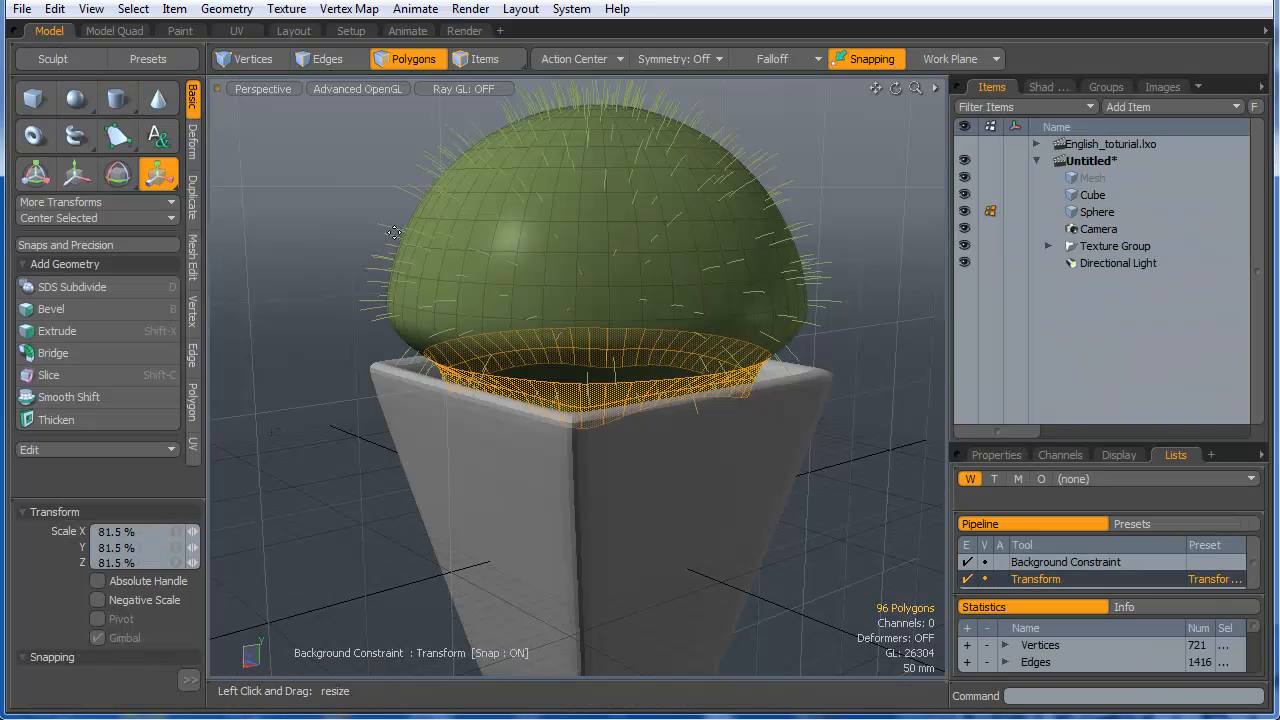
pyautogui.doubleClick(580, 210)
pyautogui.keyDown('alt'); pyautogui.moveTo(591, 357); pyautogui.dragTo(604, 378); pyautogui.keyUp('alt')
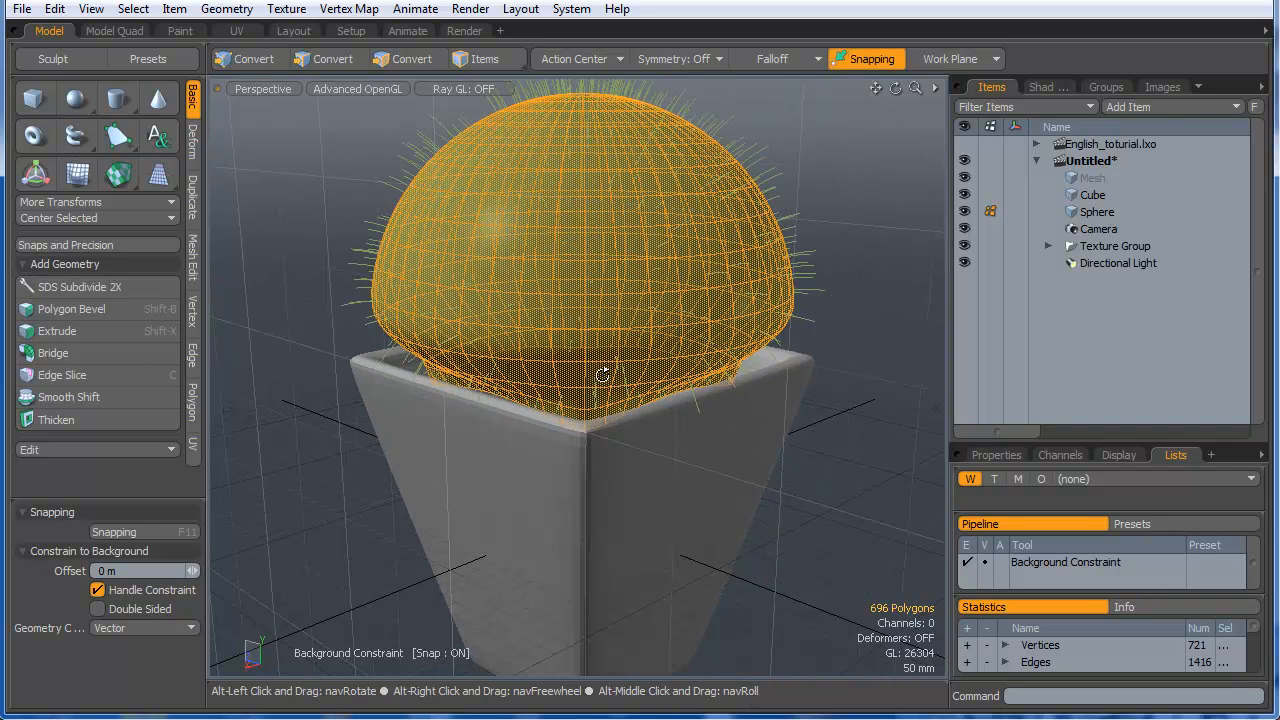
pyautogui.hotkey('ctrl', 'c')
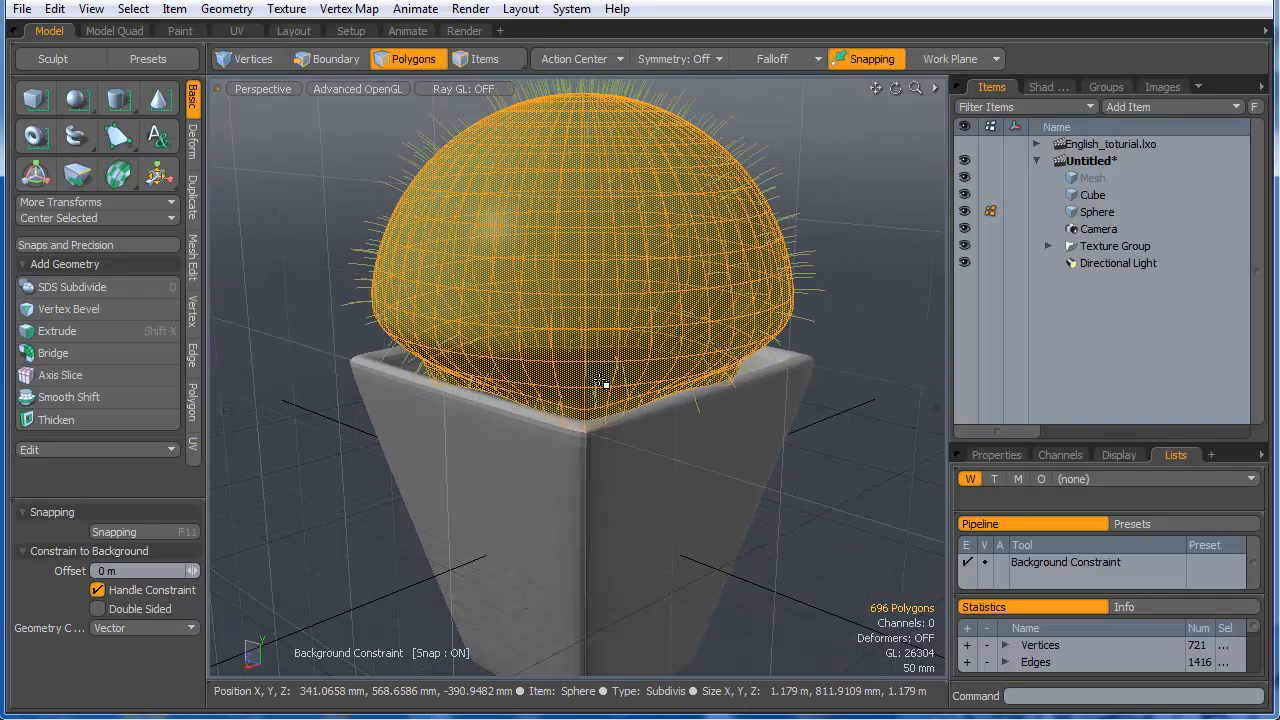
pyautogui.hotkey('ctrl', 'v')
pyautogui.press('r')
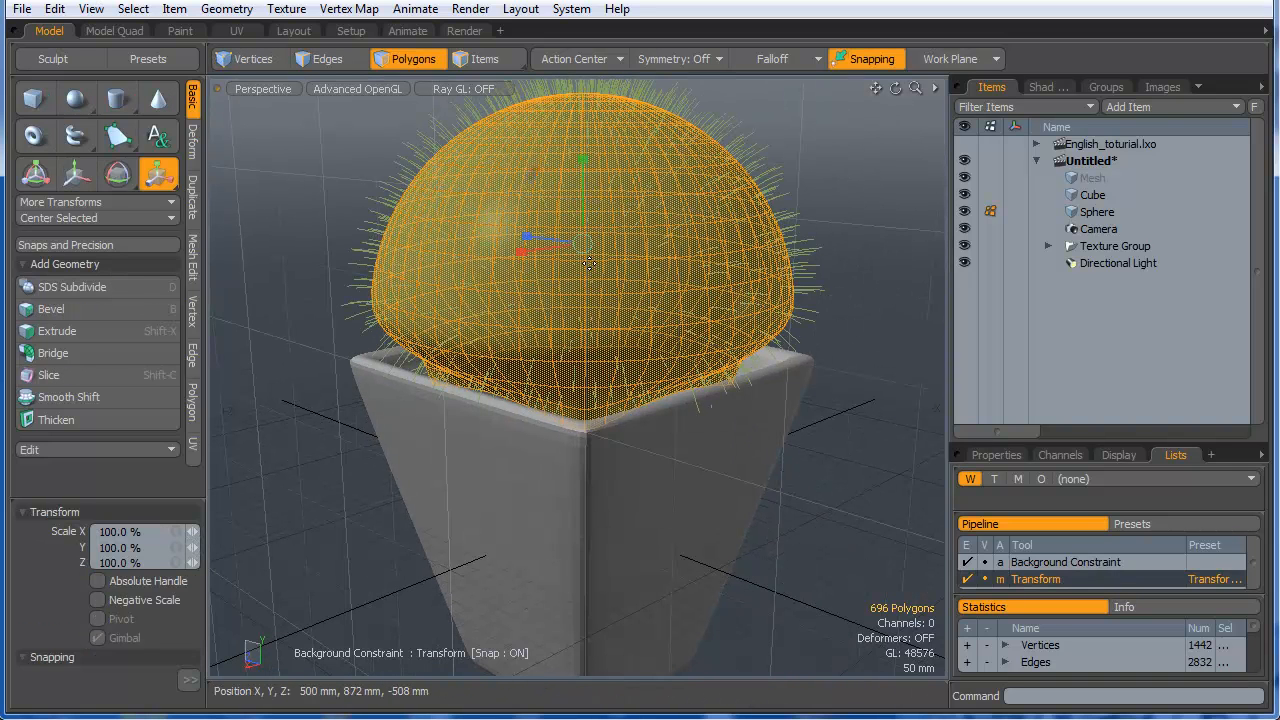
pyautogui.moveTo(588, 250); pyautogui.dragTo(630, 254)
# - Rotate the inner ball copy 59° about the Y axis and fine-tune its uniform scale to 100.5%
pyautogui.press('e')
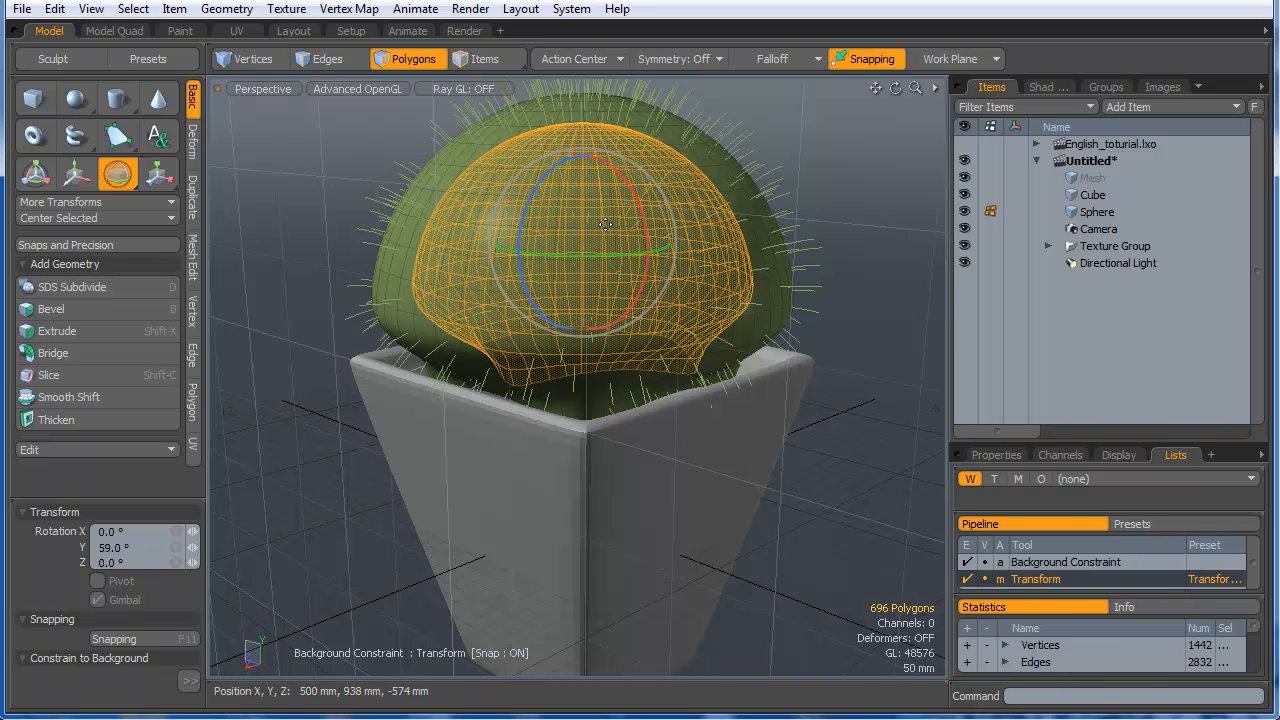
pyautogui.click(463, 31)
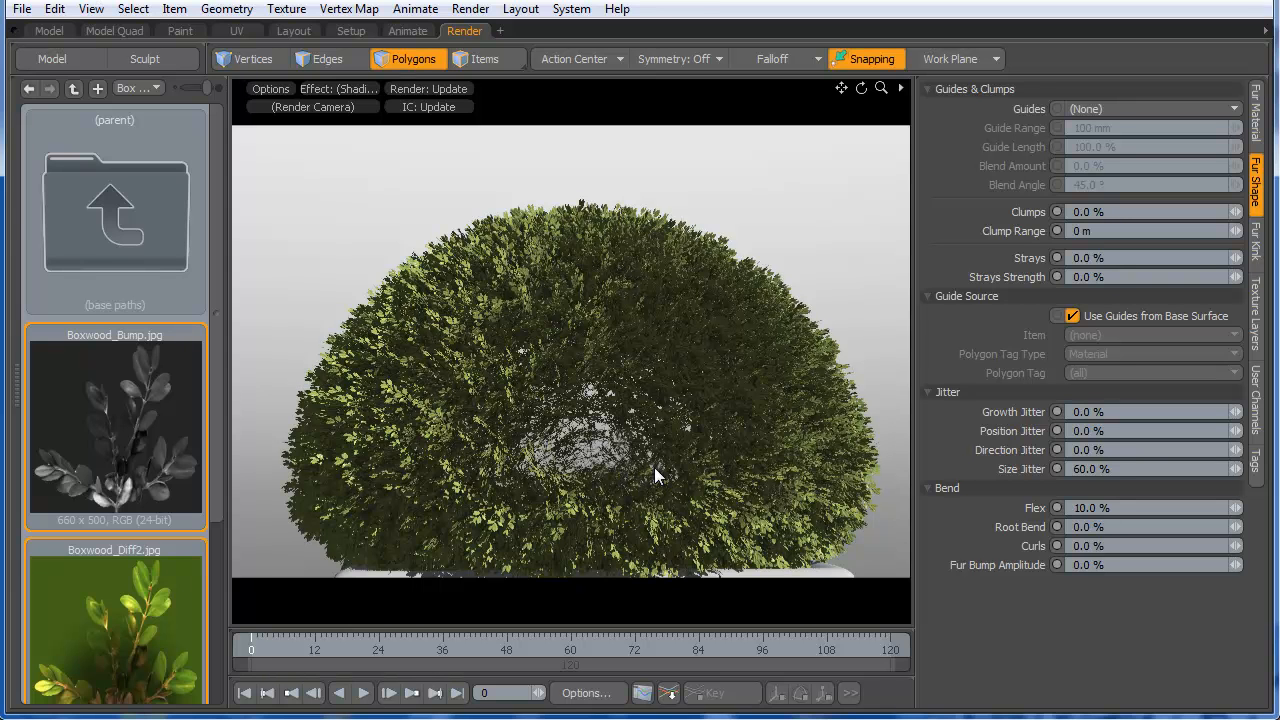
pyautogui.click(47, 31)
pyautogui.moveTo(587, 248)
pyautogui.mouseDown()
pyautogui.moveTo(562, 252)
pyautogui.moveTo(619, 248)
pyautogui.moveTo(588, 249)
pyautogui.mouseUp()
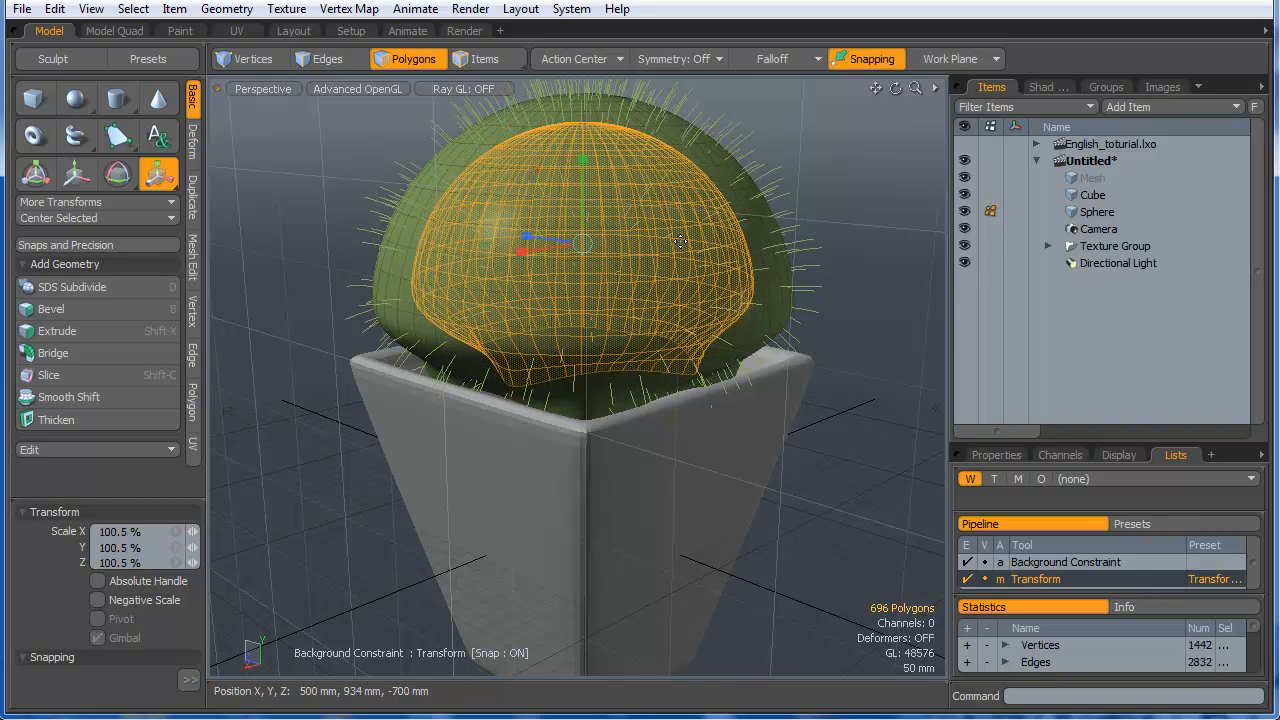
pyautogui.press('alt')
pyautogui.keyDown('alt'); pyautogui.moveTo(647, 233); pyautogui.dragTo(820, 252); pyautogui.keyUp('alt')
pyautogui.press('space')
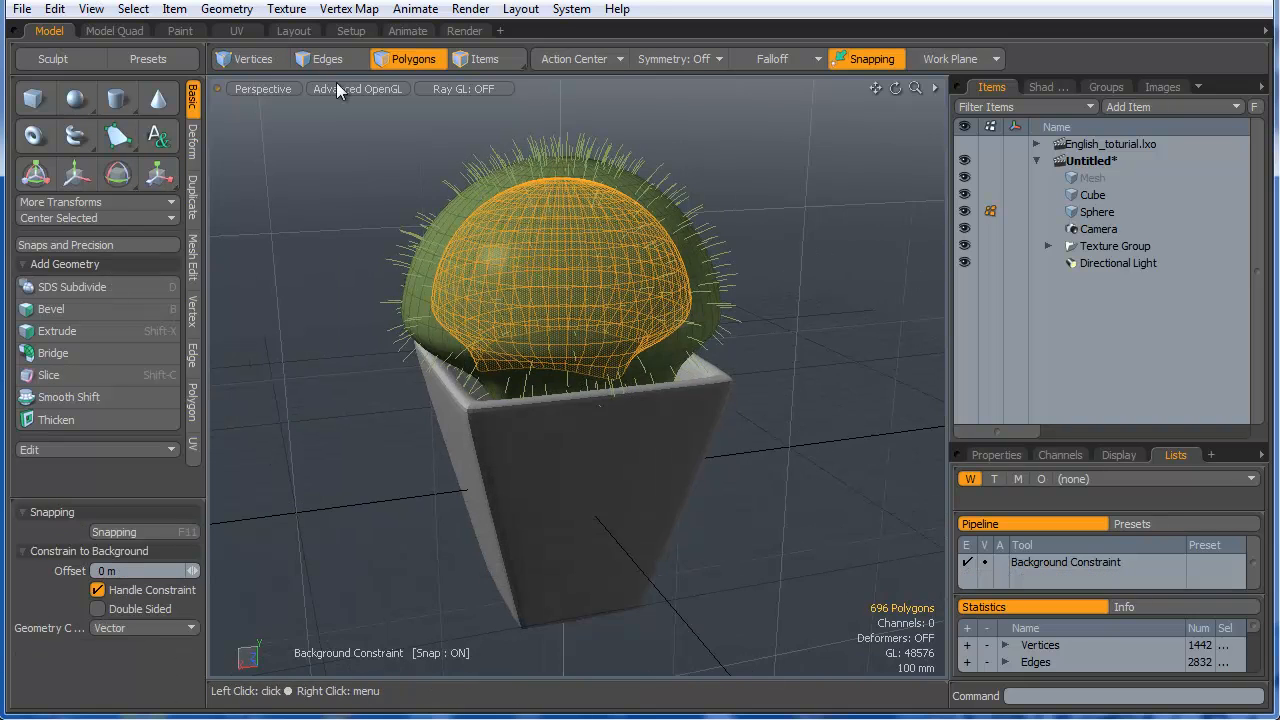
# - Examine the inner ball copy inside the outer furry ball from several angles, and display the Shader Tree
pyautogui.keyDown('alt'); pyautogui.moveTo(523, 260); pyautogui.dragTo(685, 270); pyautogui.keyUp('alt')
pyautogui.keyDown('alt'); pyautogui.moveTo(500, 227); pyautogui.dragTo(436, 262); pyautogui.keyUp('alt')
pyautogui.keyDown('ctrl'); pyautogui.keyDown('alt'); pyautogui.moveTo(580, 242); pyautogui.dragTo(518, 249); pyautogui.keyUp('alt'); pyautogui.keyUp('ctrl')
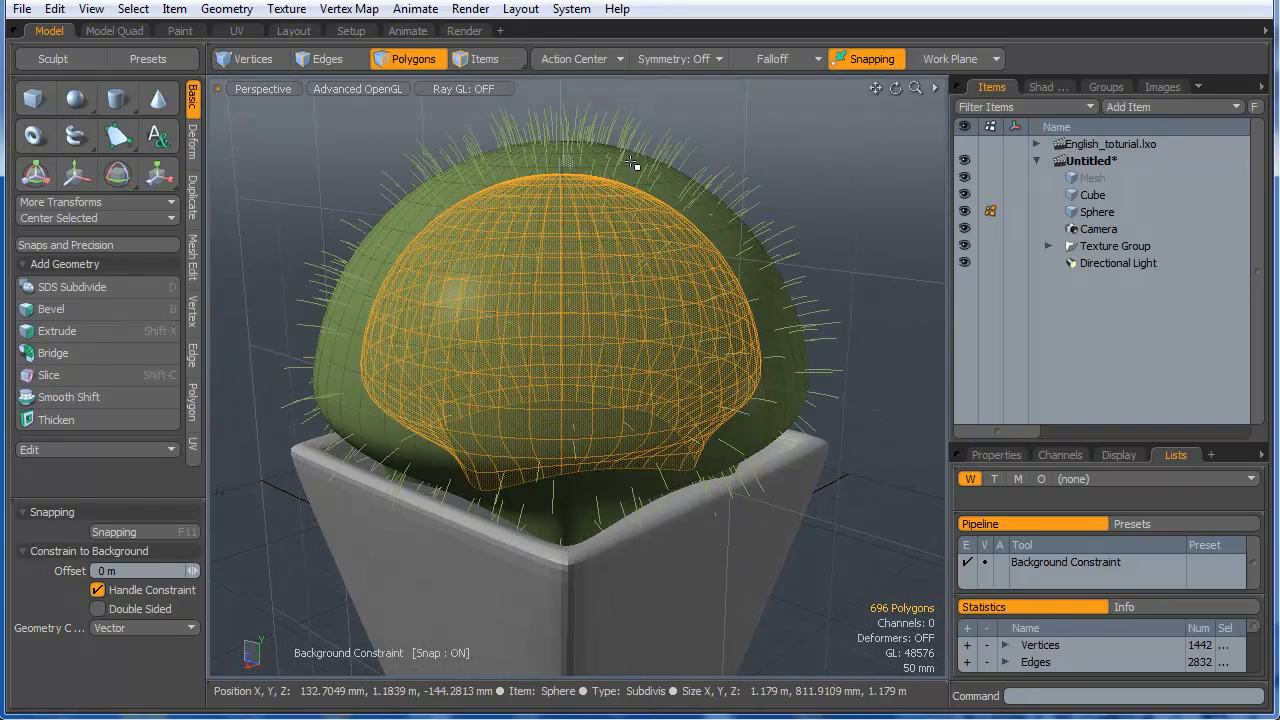
pyautogui.moveTo(557, 170)
pyautogui.keyDown('alt'); pyautogui.mouseDown()
pyautogui.moveTo(530, 182)
pyautogui.moveTo(543, 188)
pyautogui.mouseUp(); pyautogui.keyUp('alt')
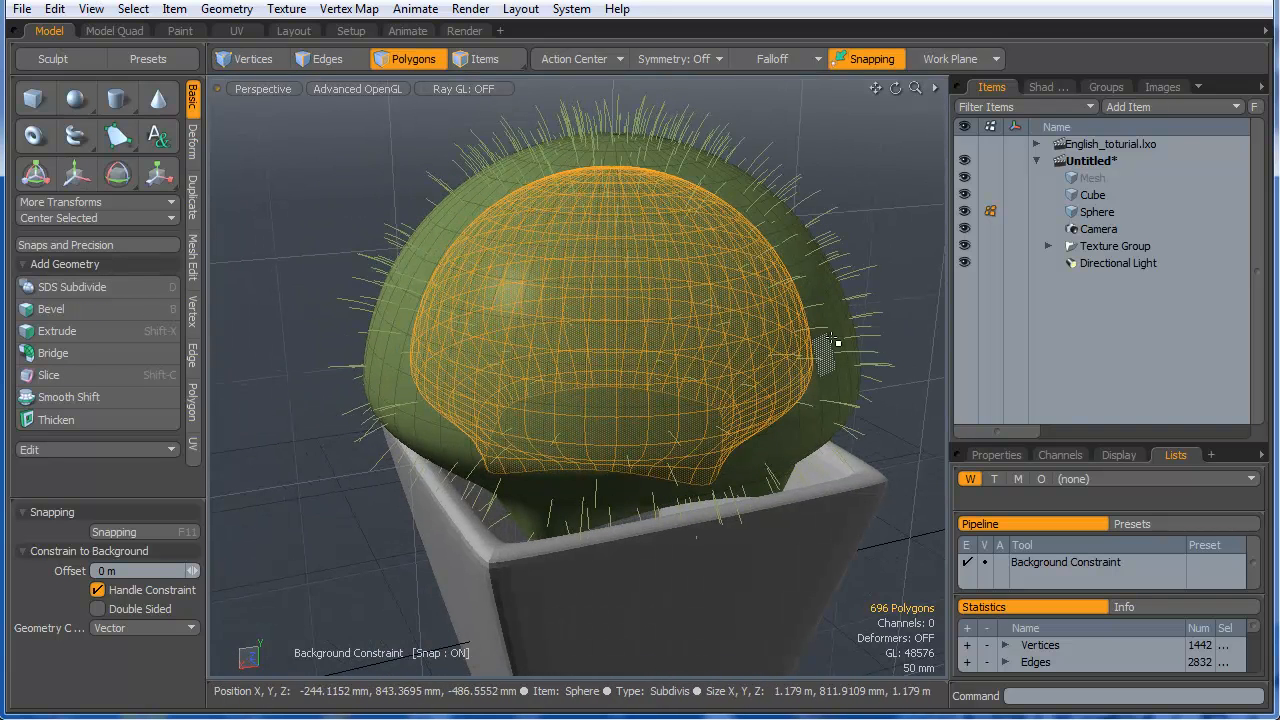
pyautogui.click(1056, 87)
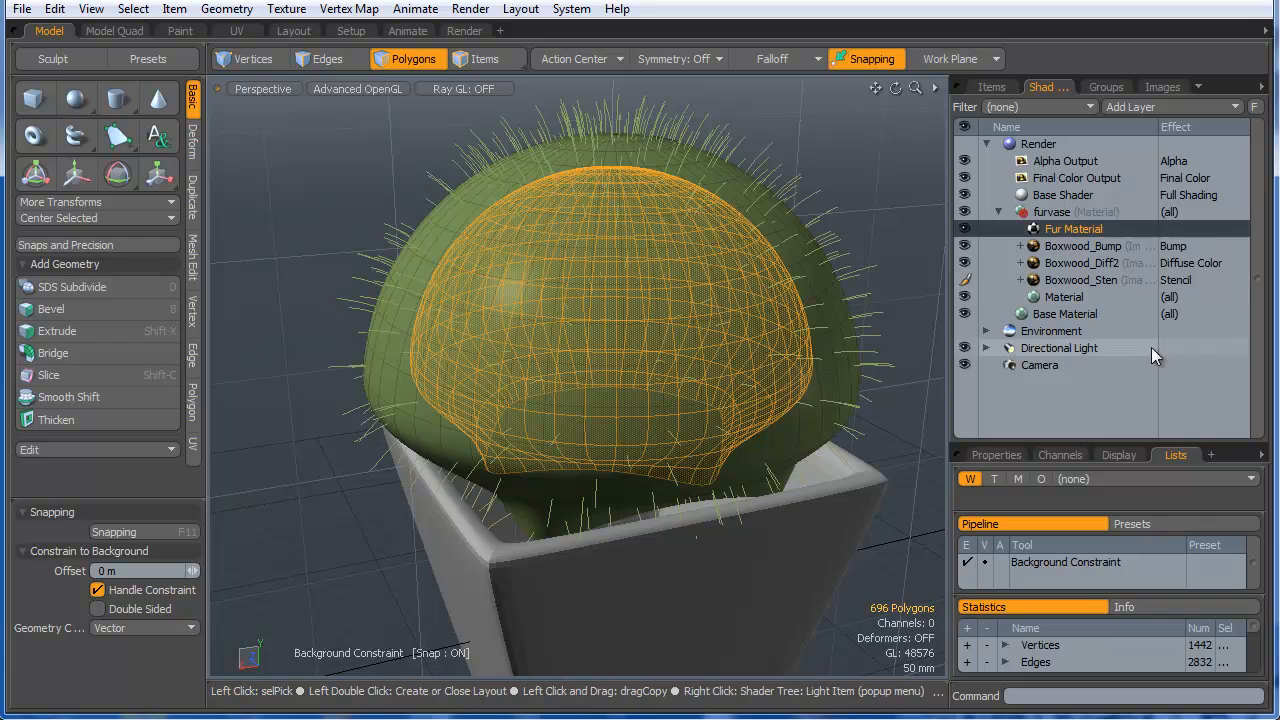
pyautogui.keyDown('alt'); pyautogui.moveTo(522, 170); pyautogui.dragTo(579, 164); pyautogui.keyUp('alt')
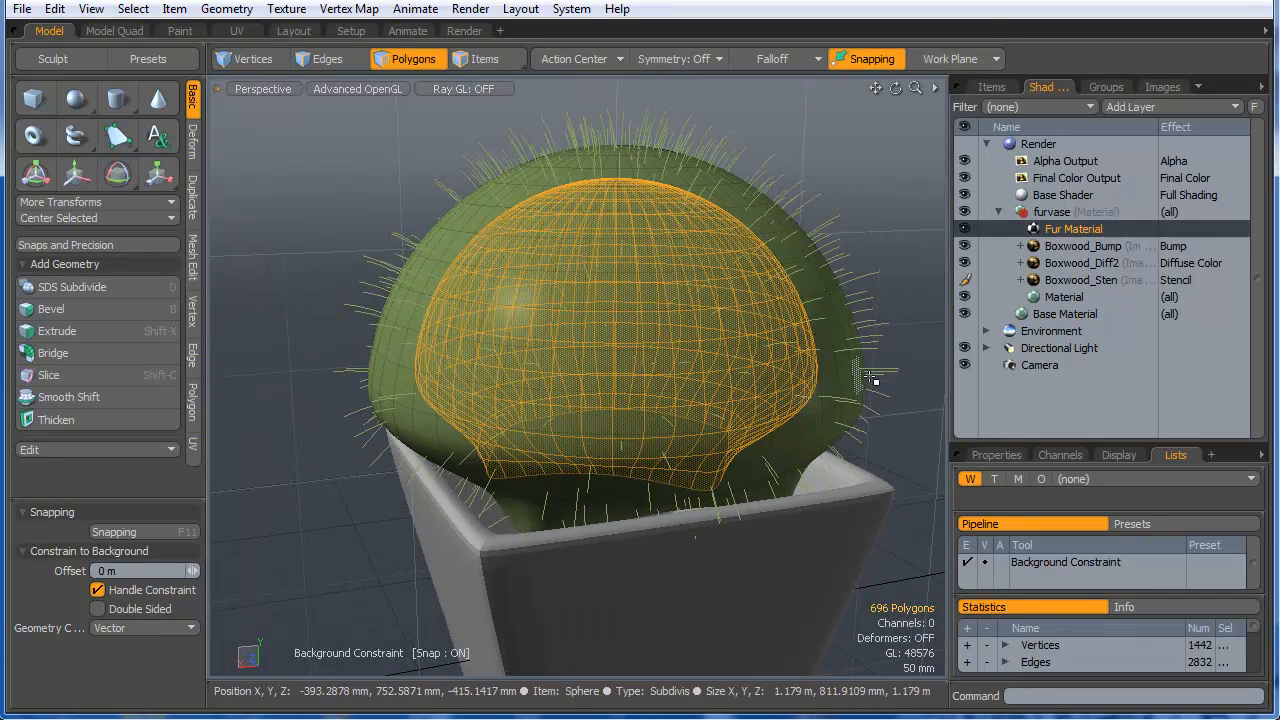
pyautogui.moveTo(680, 366)
pyautogui.keyDown('alt'); pyautogui.mouseDown()
pyautogui.moveTo(695, 357)
pyautogui.moveTo(669, 361)
pyautogui.mouseUp(); pyautogui.keyUp('alt')
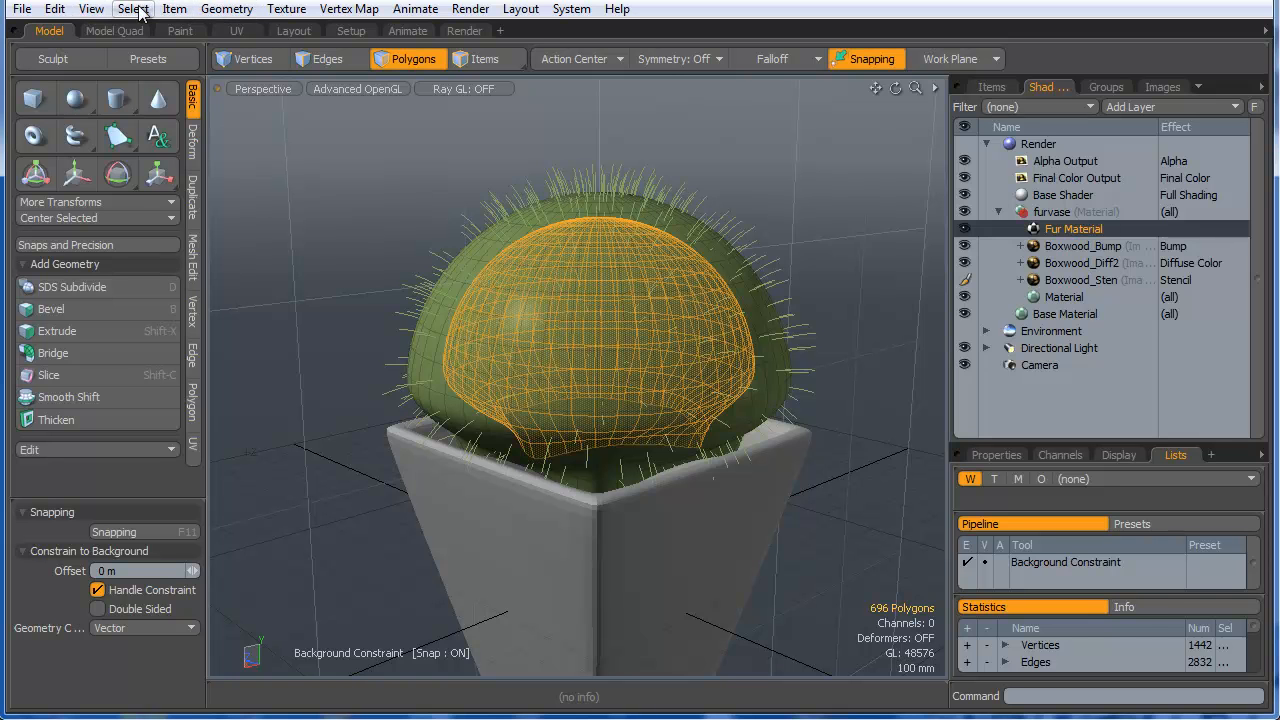
# - Add the selected inner ball polygons to a selection set named ball
pyautogui.click(216, 12)
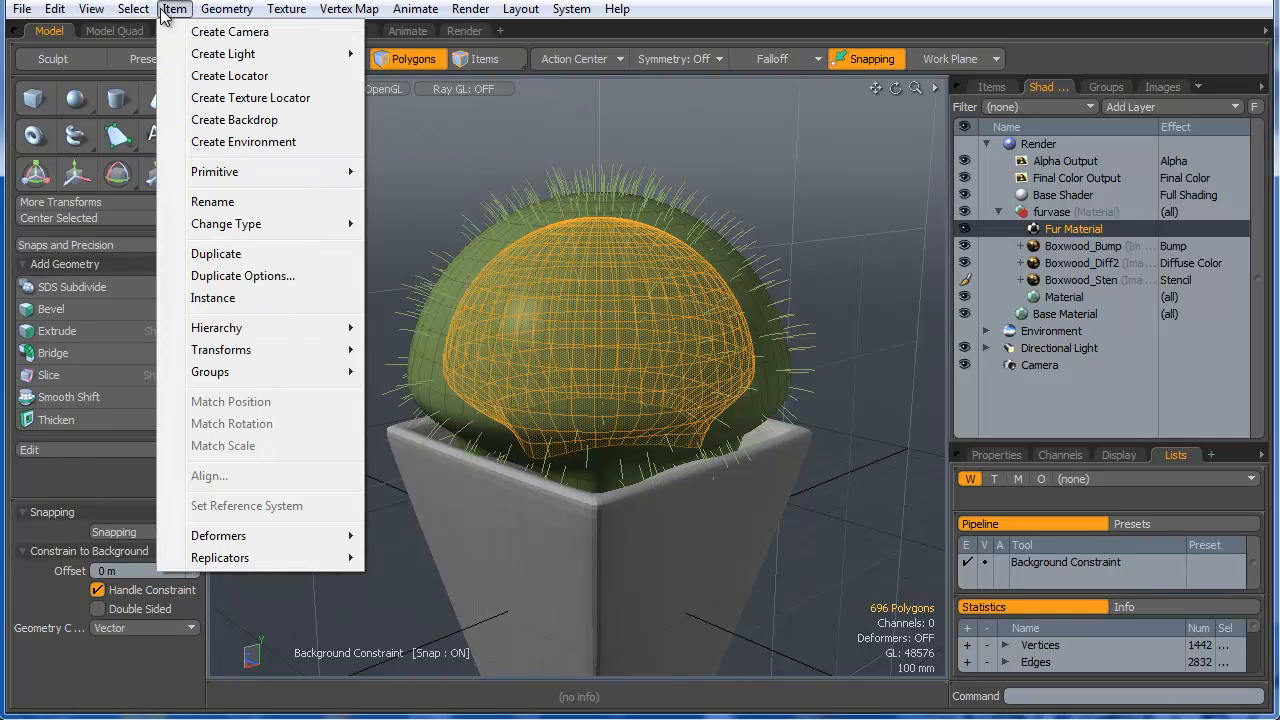
pyautogui.moveTo(290, 12)
pyautogui.moveTo(141, 14)
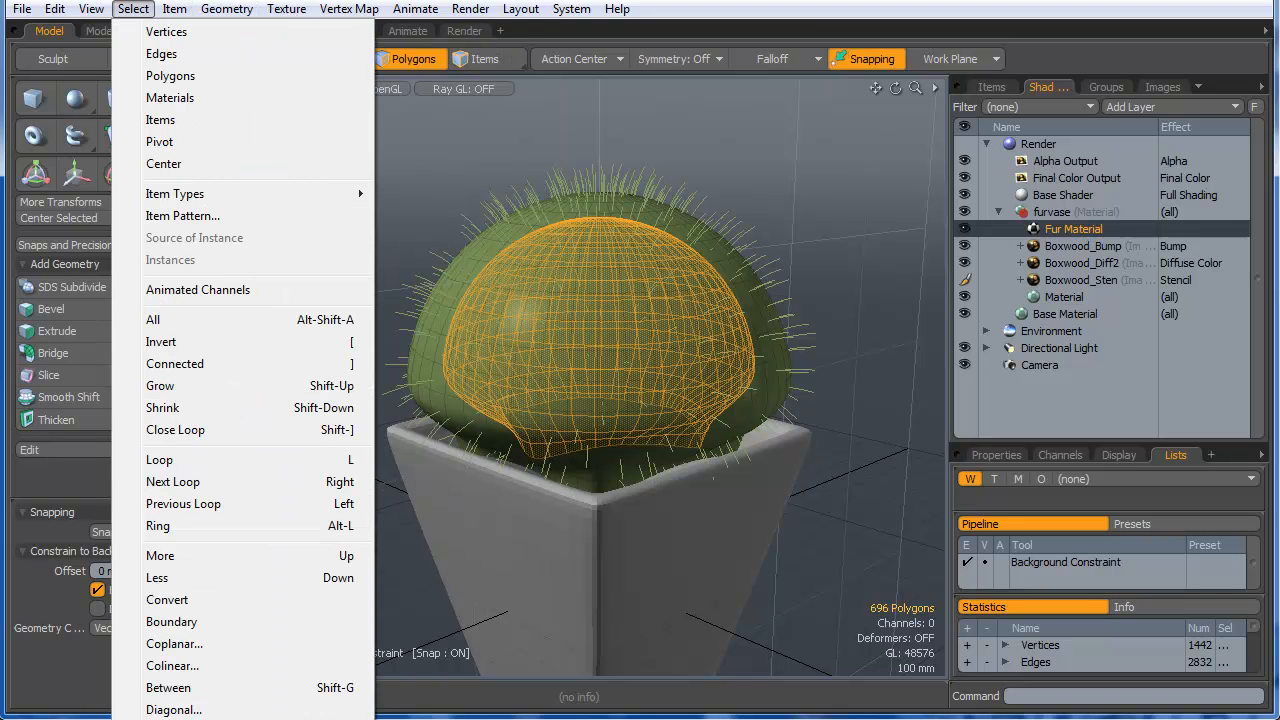
pyautogui.click(190, 719)
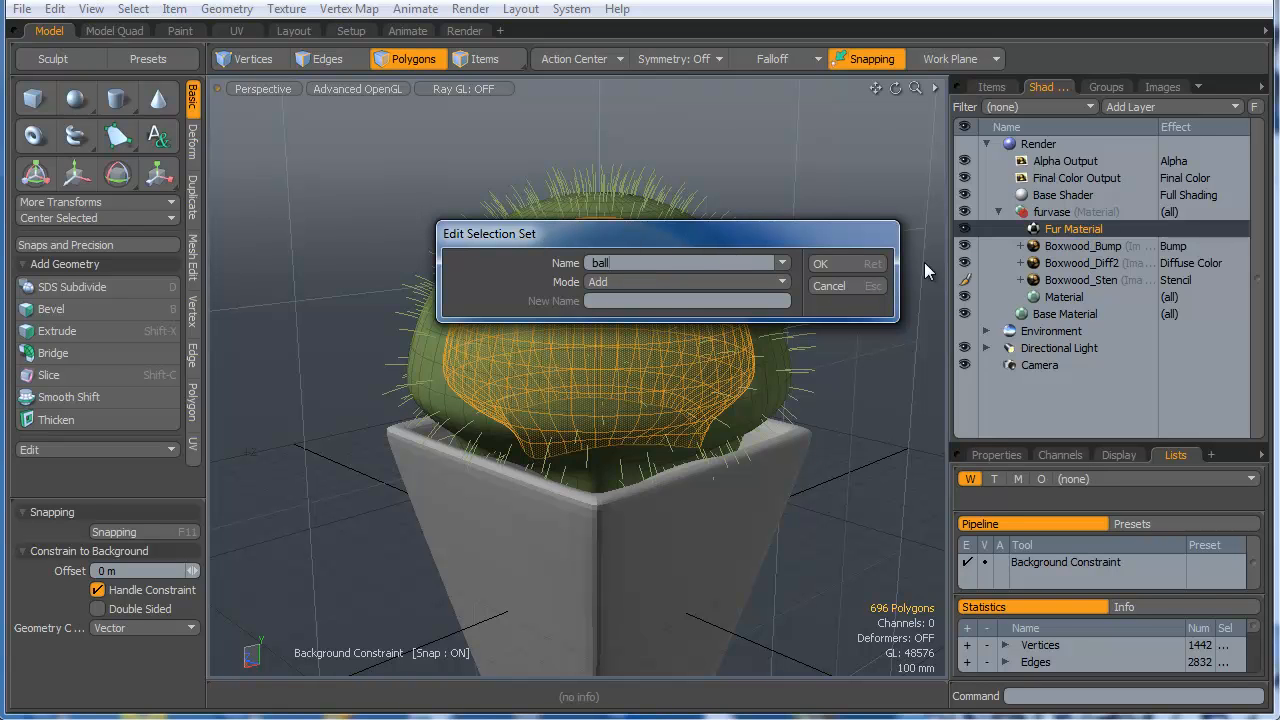
pyautogui.click(703, 286)
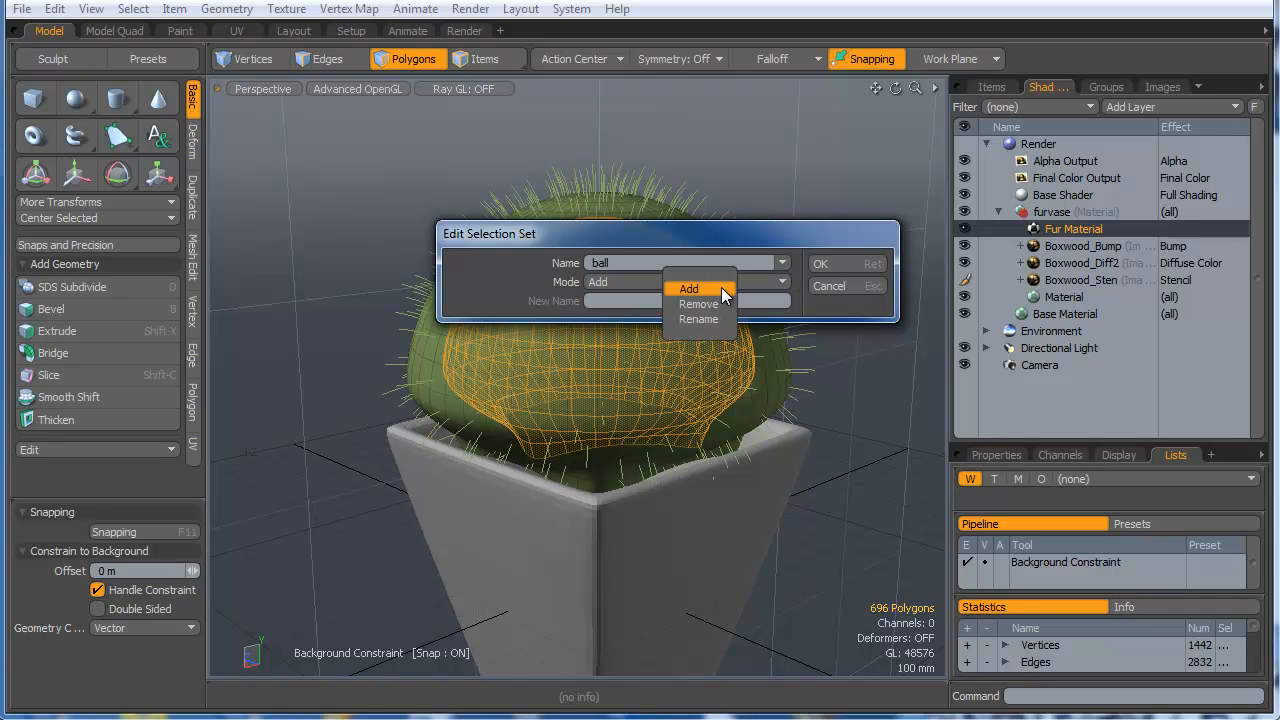
pyautogui.click(721, 287)
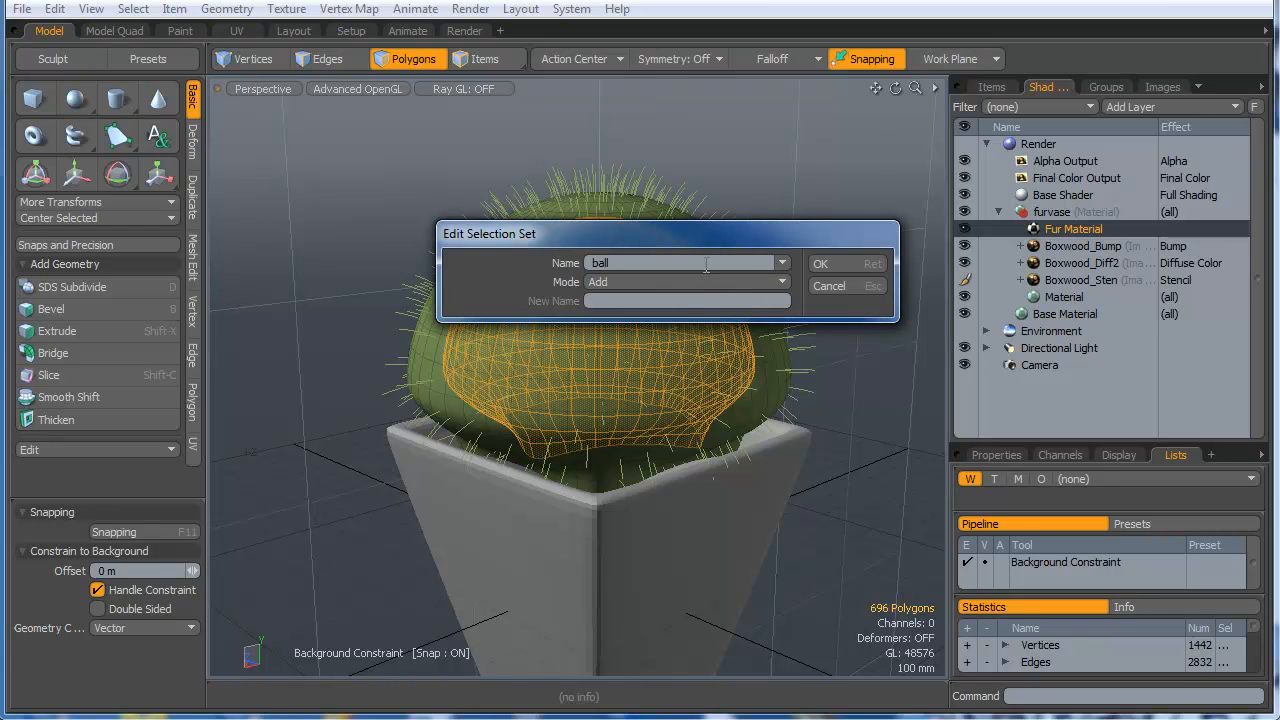
pyautogui.click(856, 263)
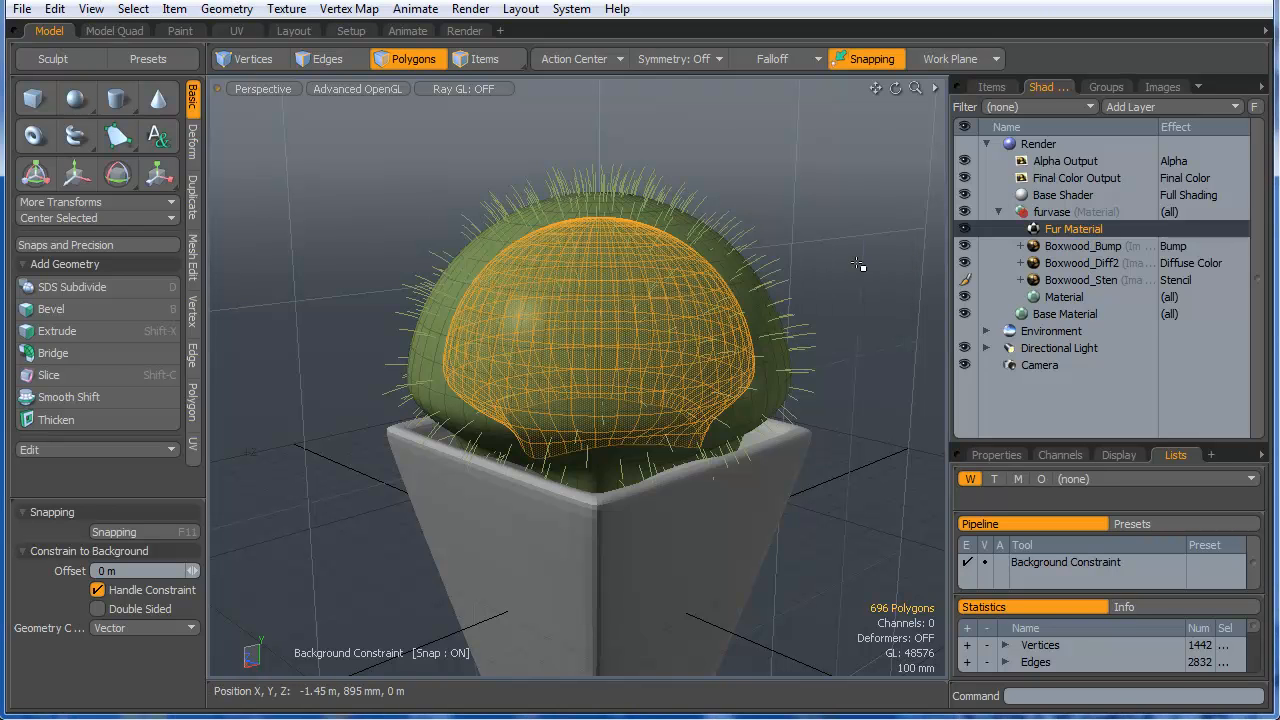
# - Add a group inside the furvase material and place duplicates of the Fur Material and the three Boxwood image layers in it
pyautogui.click(1154, 106)
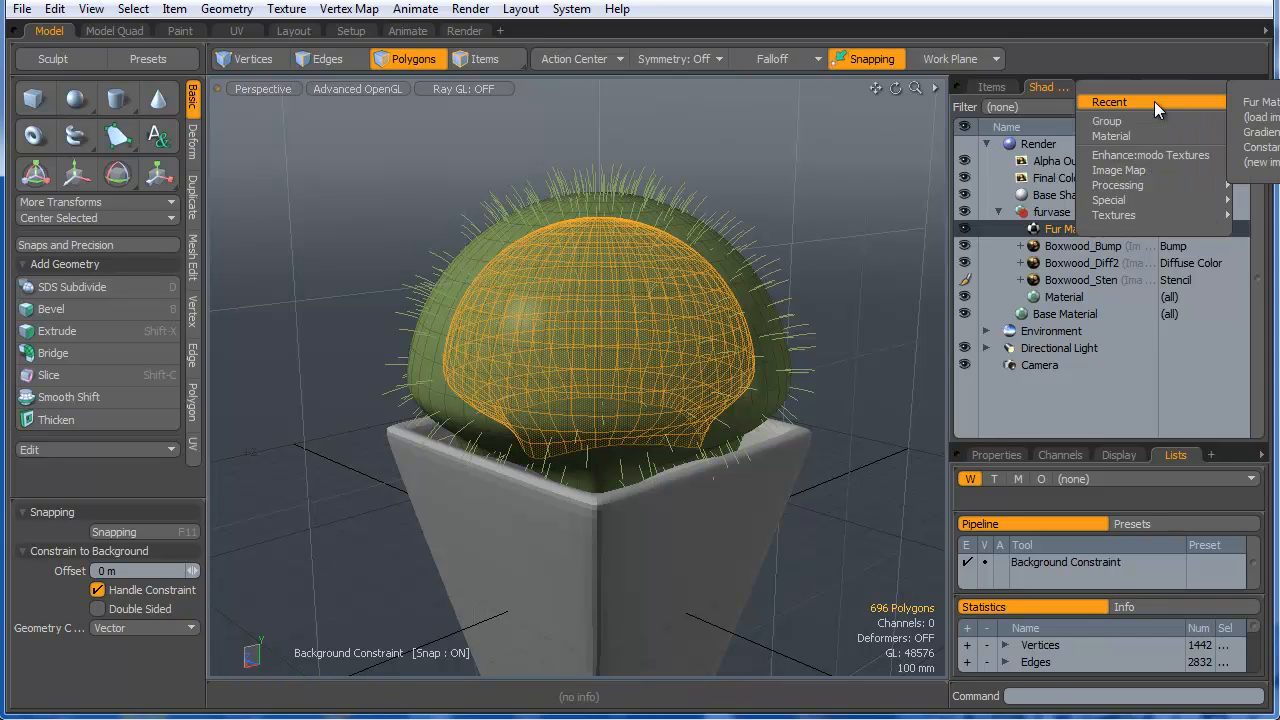
pyautogui.click(1149, 120)
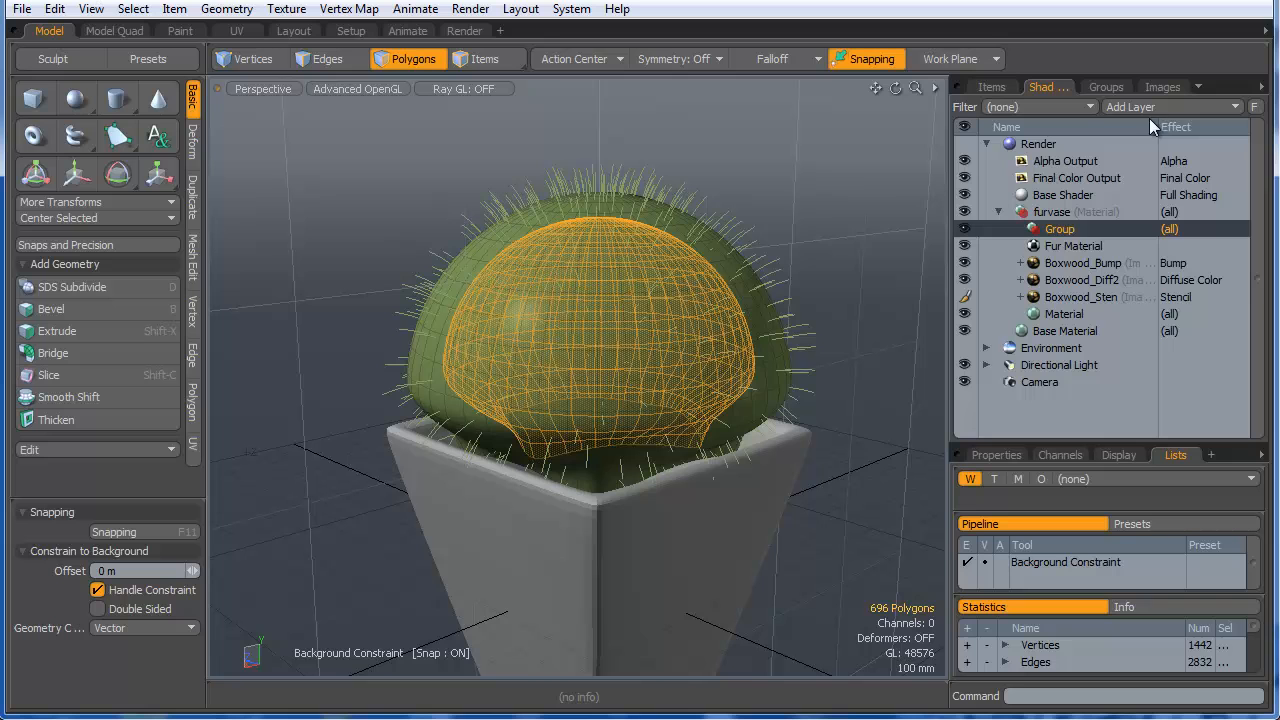
pyautogui.click(1075, 247)
pyautogui.keyDown('shift'); pyautogui.click(1062, 295); pyautogui.keyUp('shift')
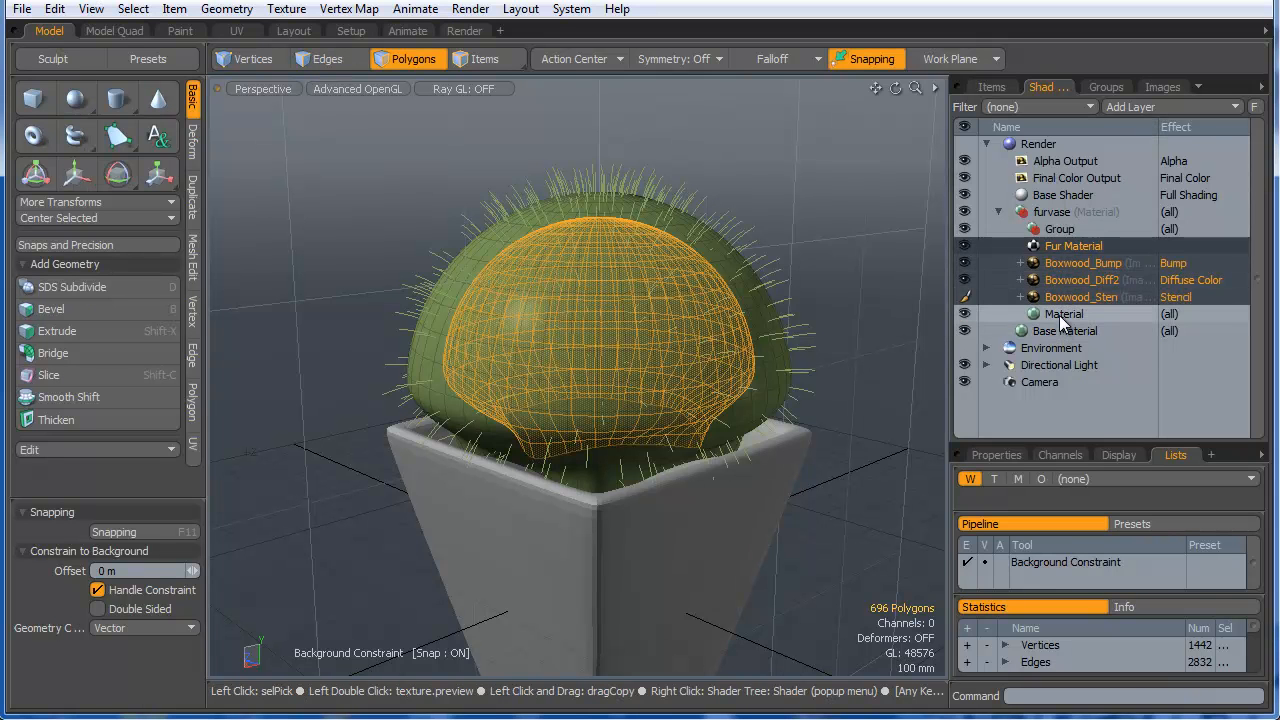
pyautogui.rightClick(1059, 246)
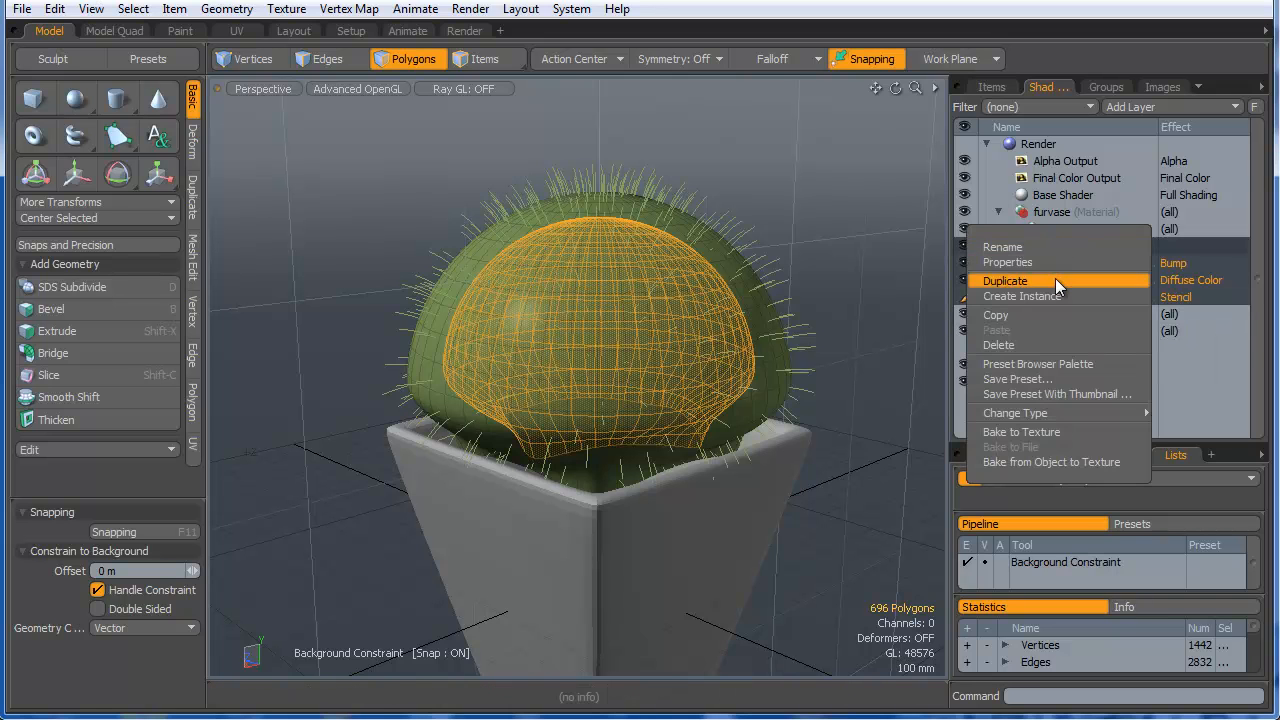
pyautogui.click(1055, 280)
pyautogui.moveTo(1061, 246); pyautogui.dragTo(1062, 233)
pyautogui.click(1011, 229)
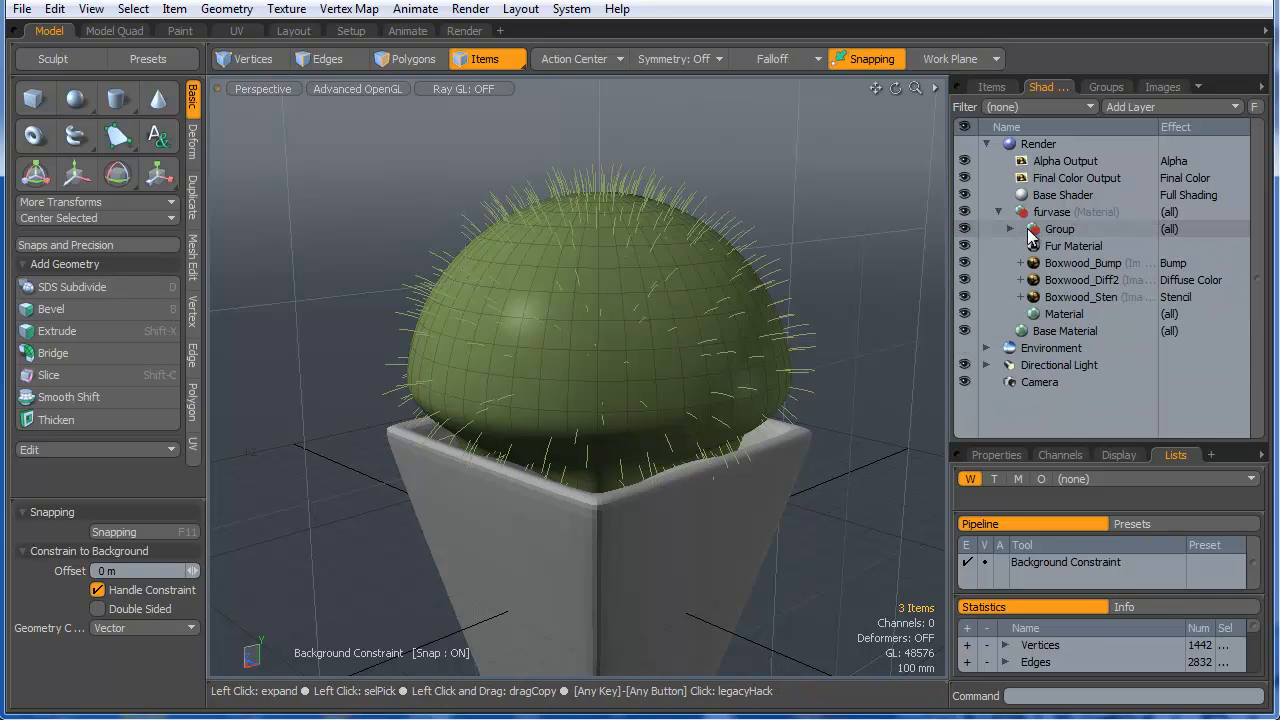
# - Restrict the new group to the inner ball by setting its Polygon Tag Type to Selection Set and Polygon Tag to ball
pyautogui.click(1052, 231)
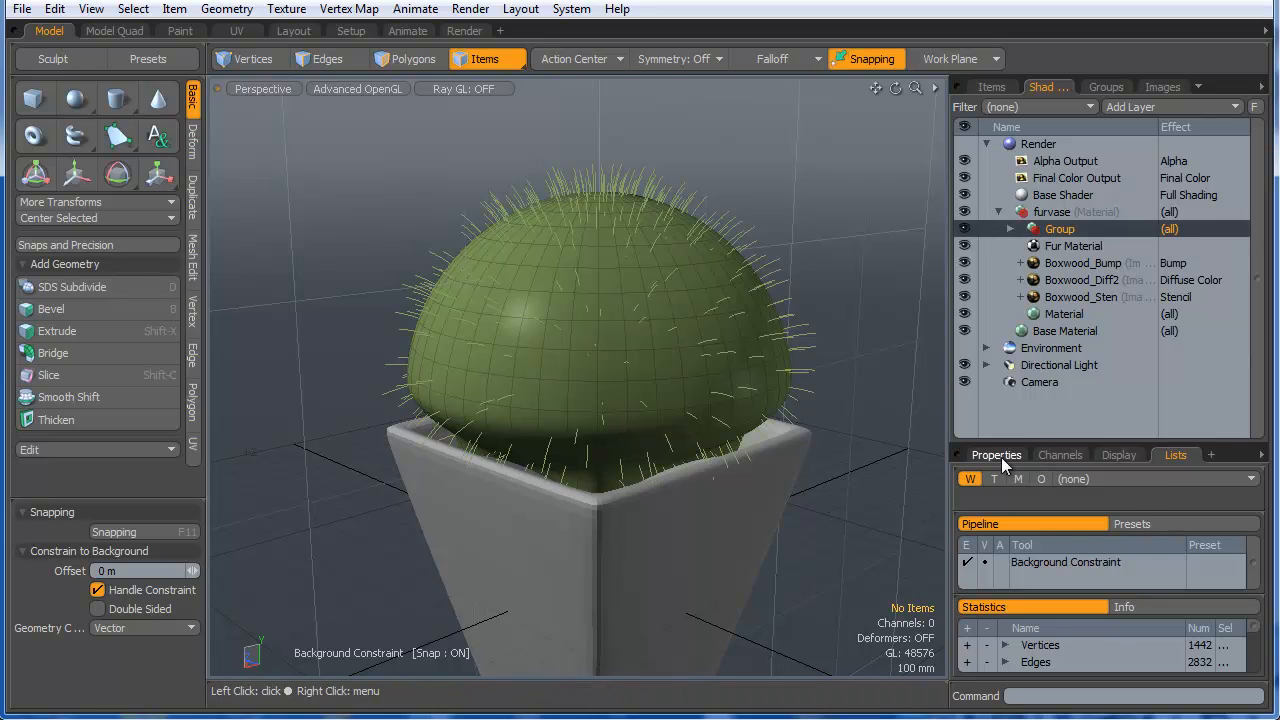
pyautogui.click(1001, 457)
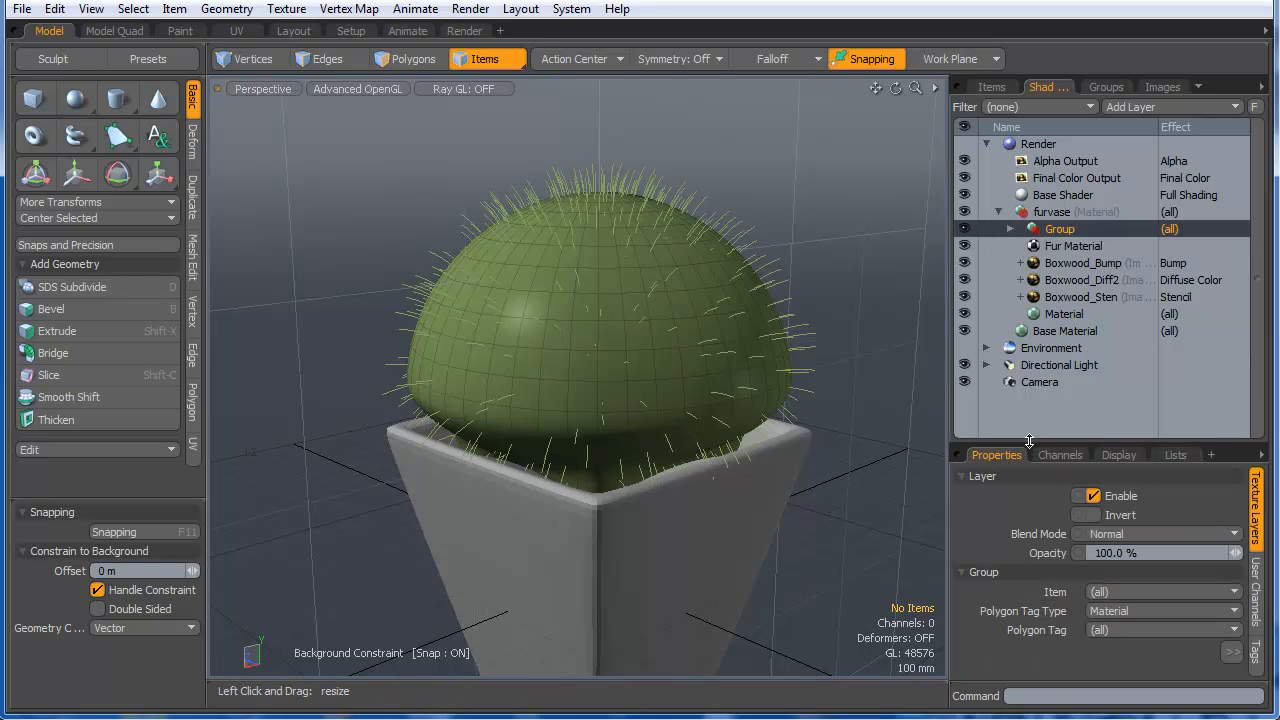
pyautogui.moveTo(1030, 441); pyautogui.dragTo(1030, 224)
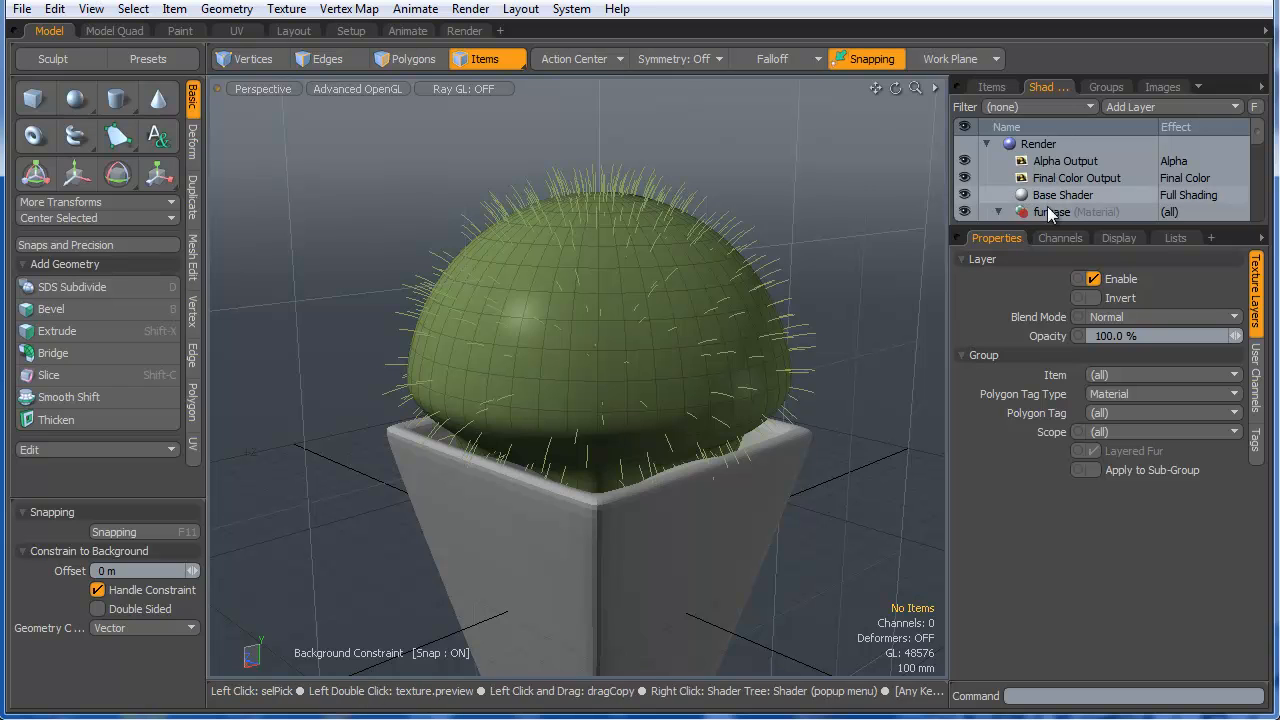
pyautogui.scroll(-3, 1100, 200)
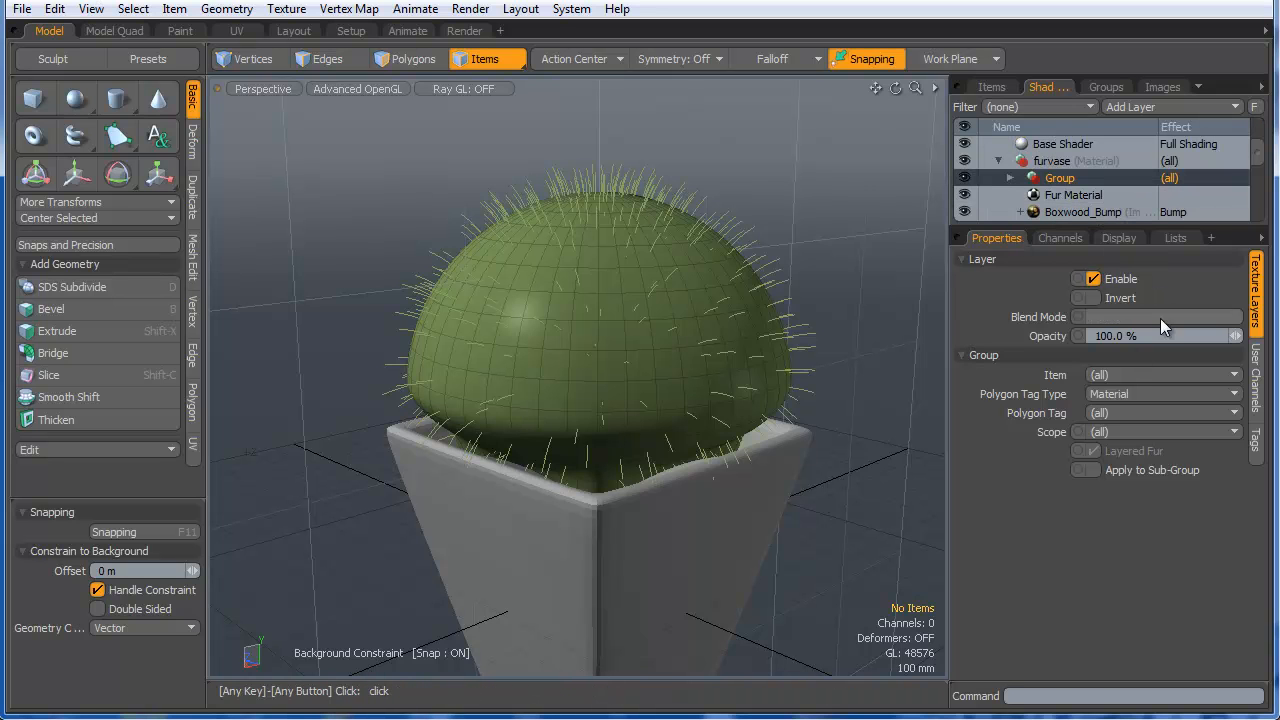
pyautogui.click(1123, 395)
pyautogui.click(1129, 420)
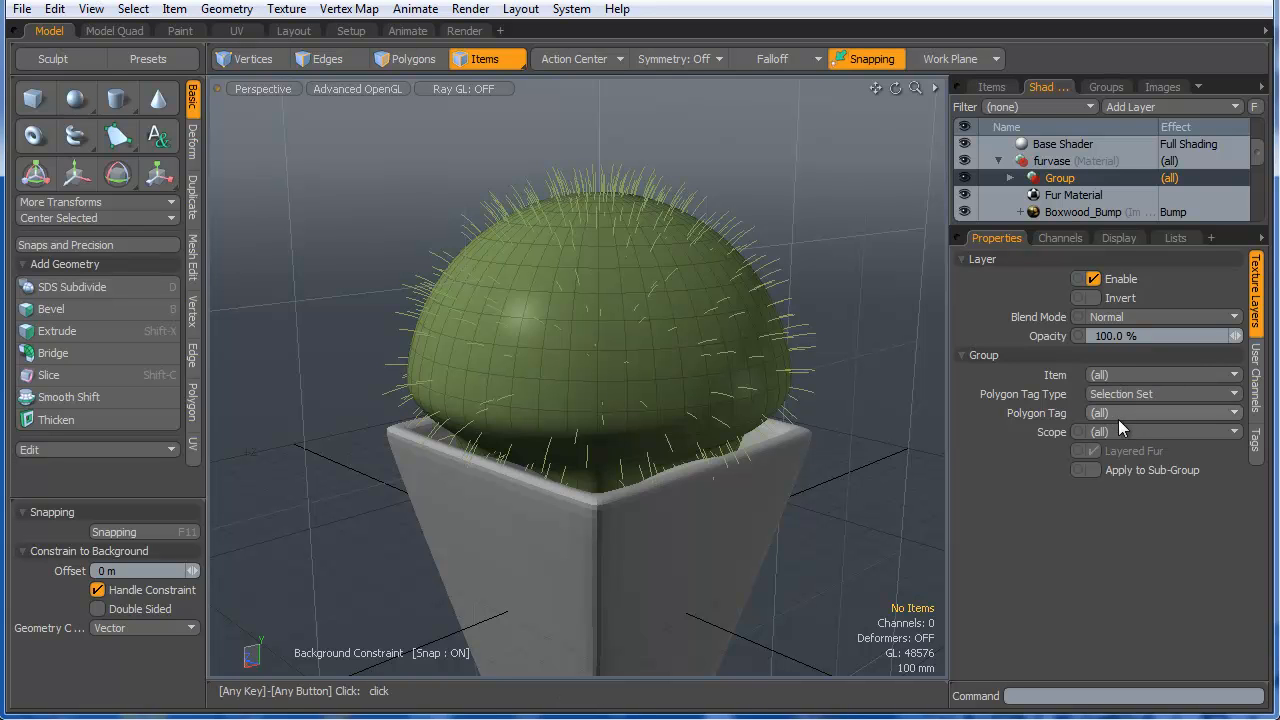
pyautogui.click(1124, 413)
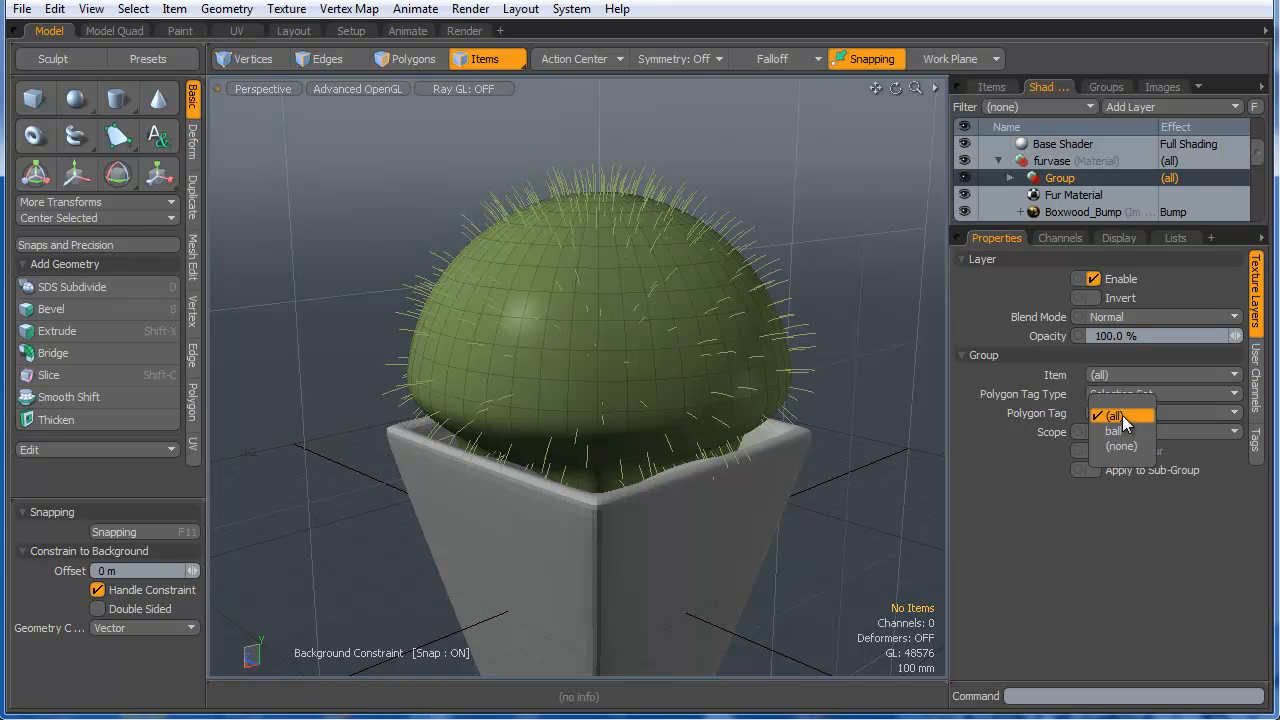
pyautogui.click(1123, 430)
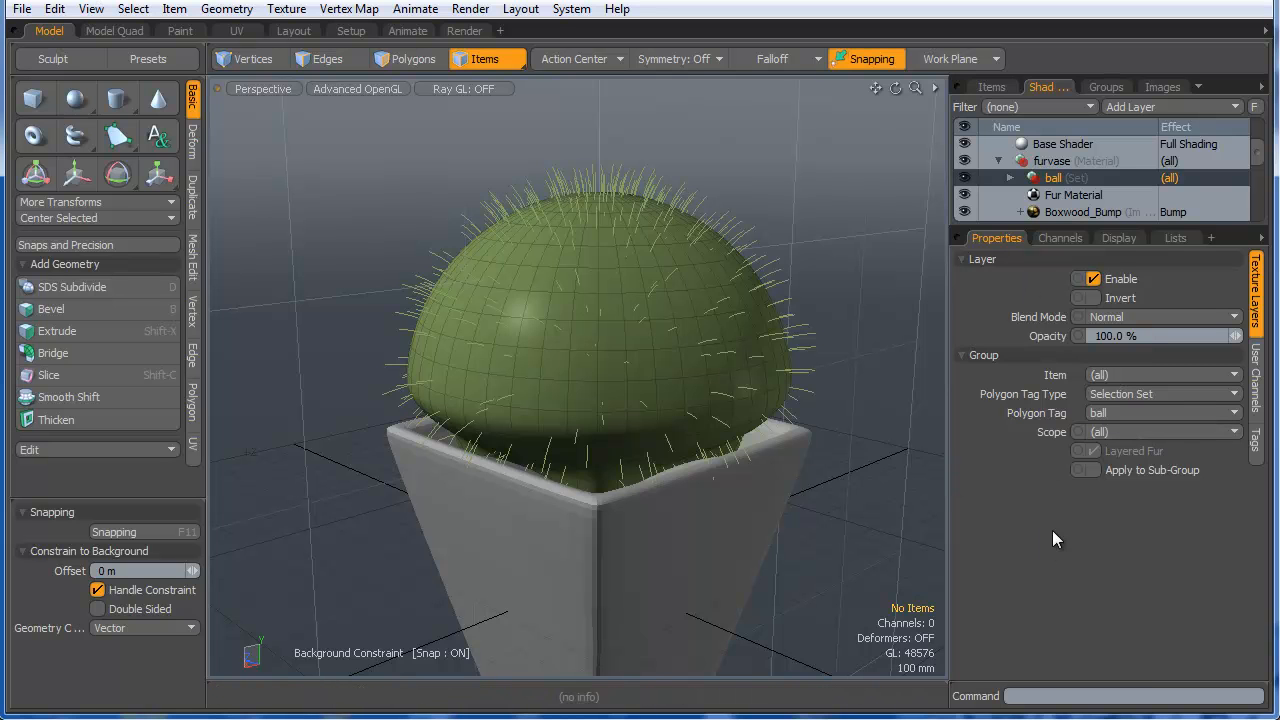
pyautogui.moveTo(1165, 226); pyautogui.dragTo(1163, 378)
# - Set the Render Density of the ball group's Fur Material to 100% in the Render layout
pyautogui.keyDown('alt'); pyautogui.moveTo(656, 364); pyautogui.dragTo(672, 385); pyautogui.keyUp('alt')
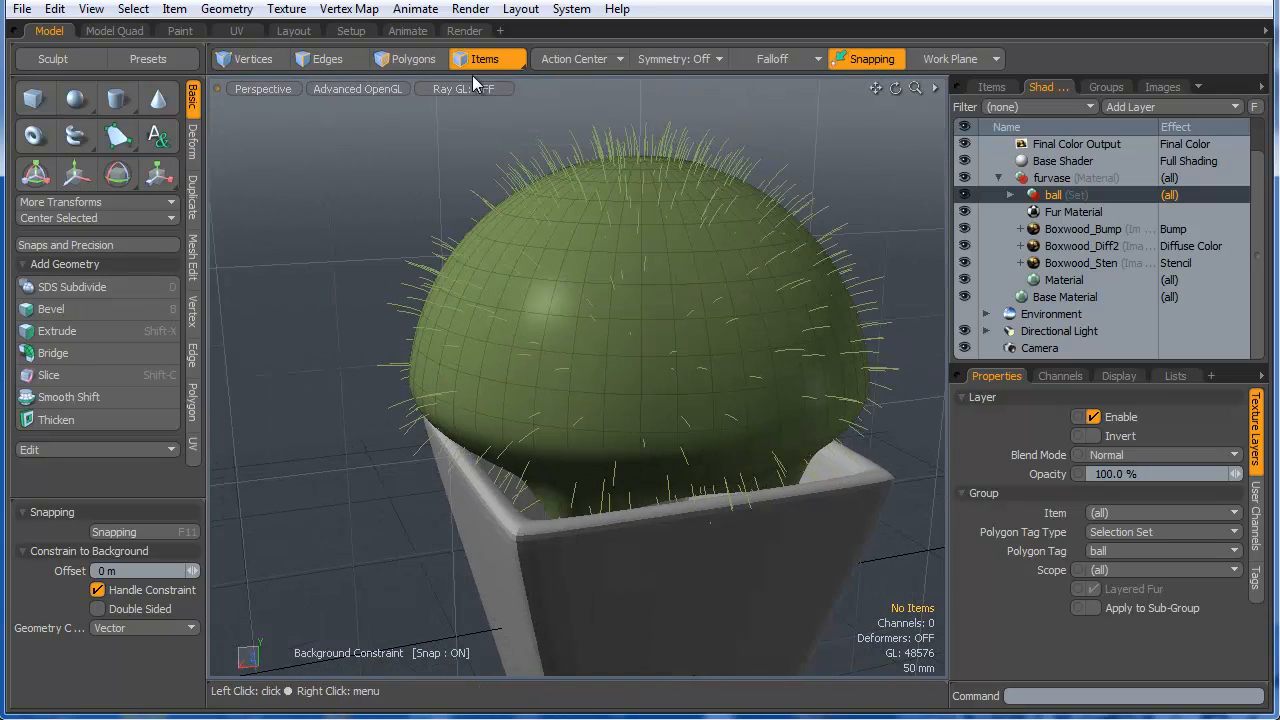
pyautogui.click(464, 31)
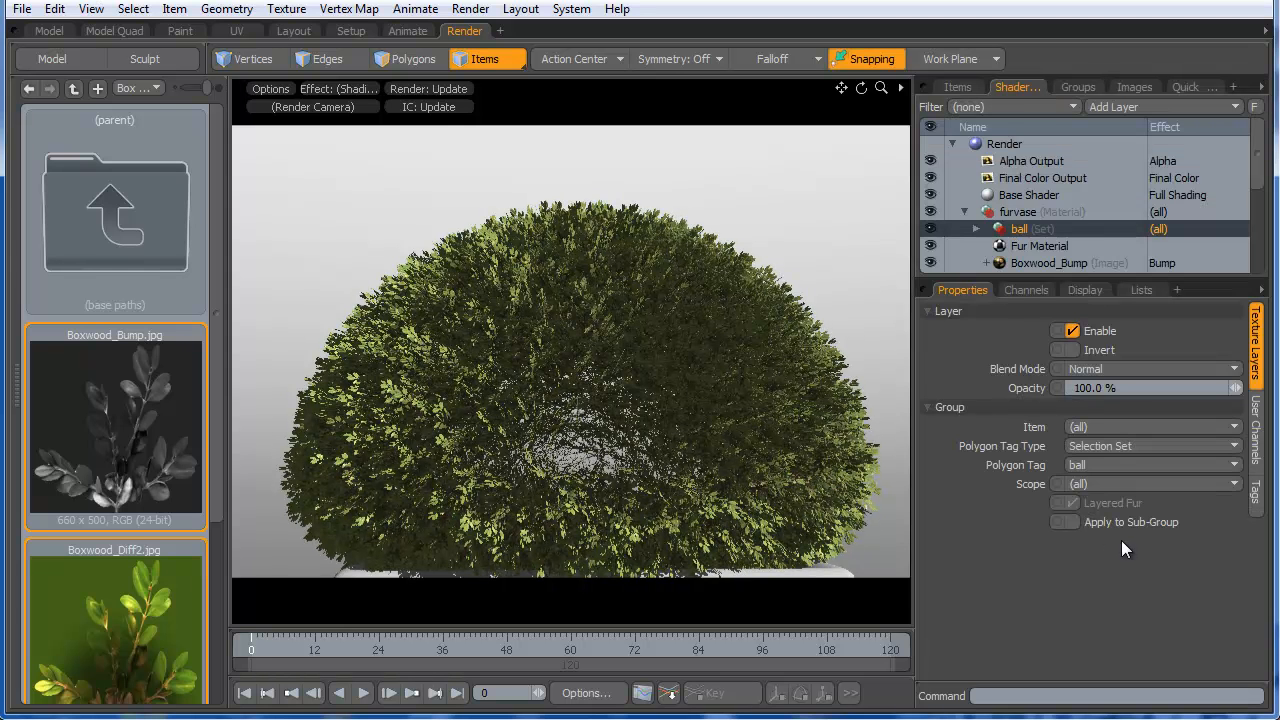
pyautogui.click(1047, 246)
pyautogui.scroll(-1, 1097, 232)
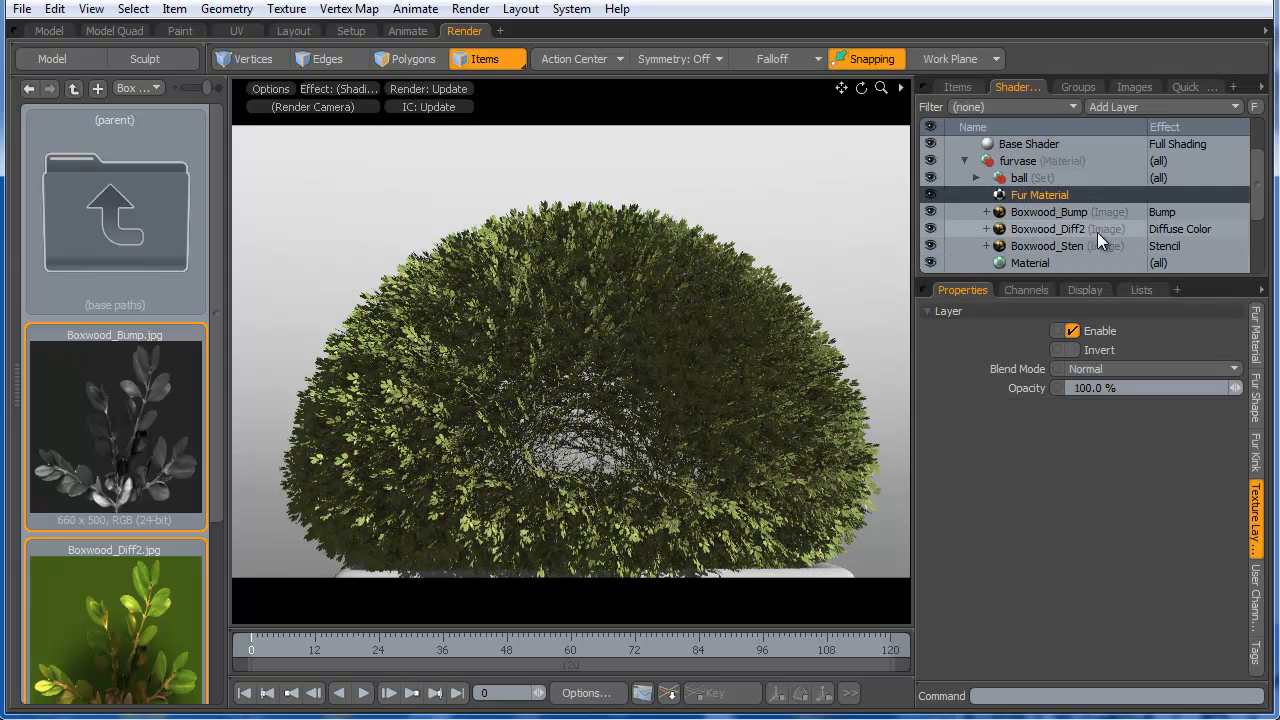
pyautogui.click(978, 177)
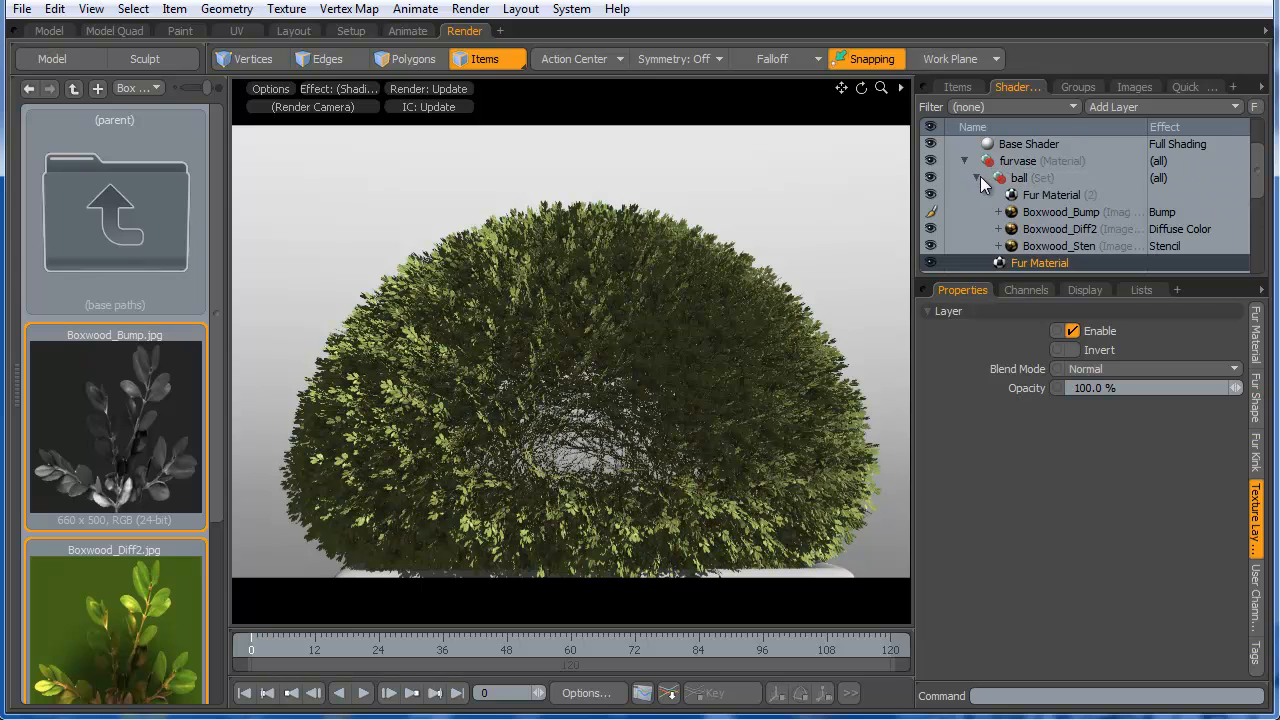
pyautogui.click(1048, 193)
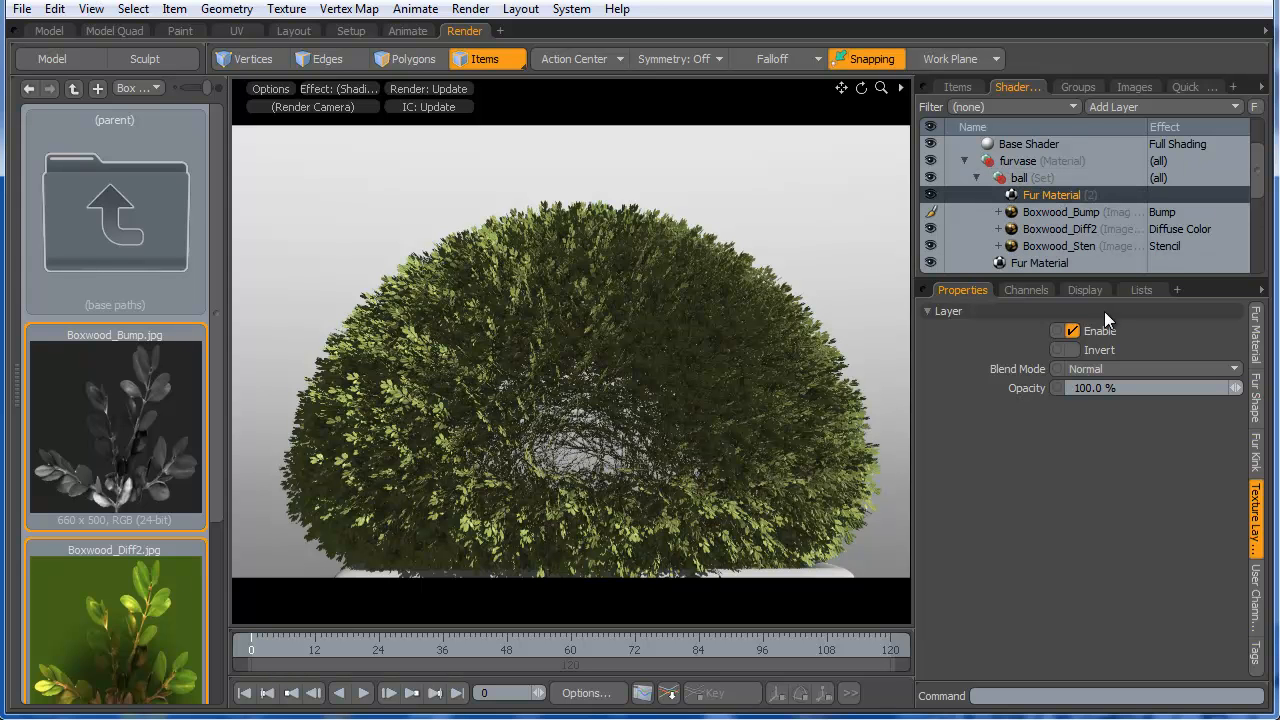
pyautogui.click(1257, 336)
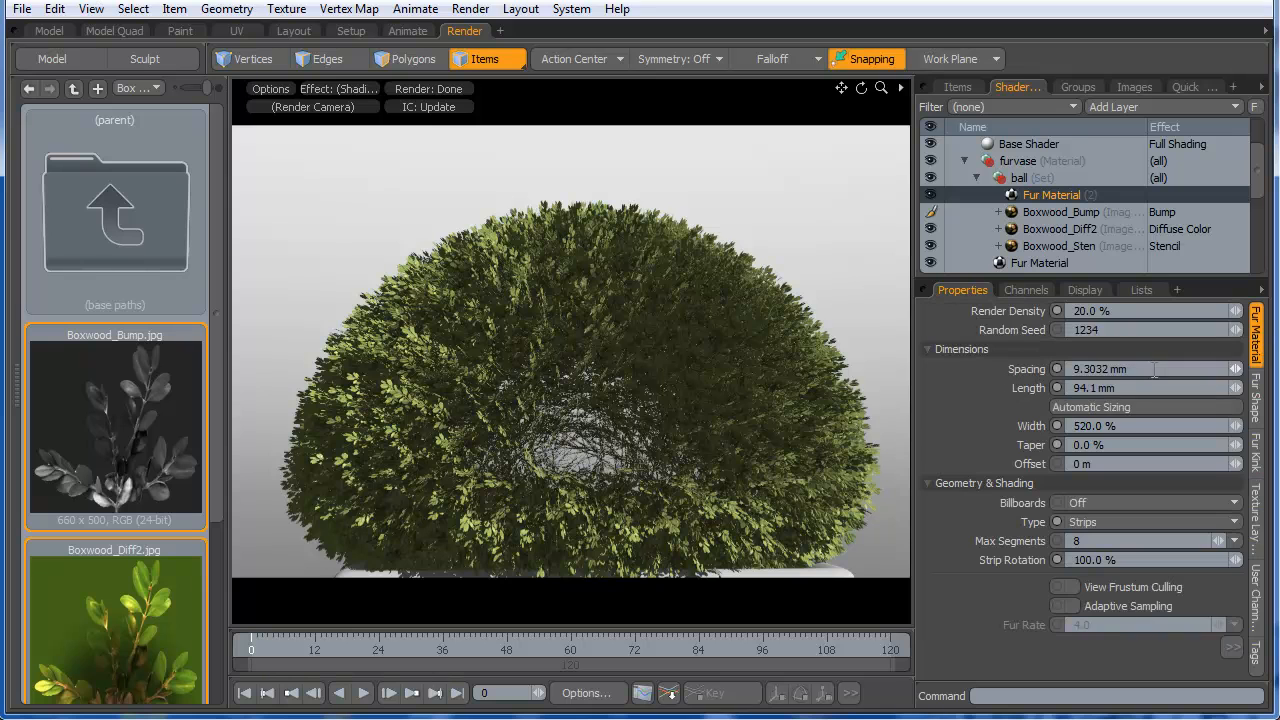
pyautogui.click(1120, 311)
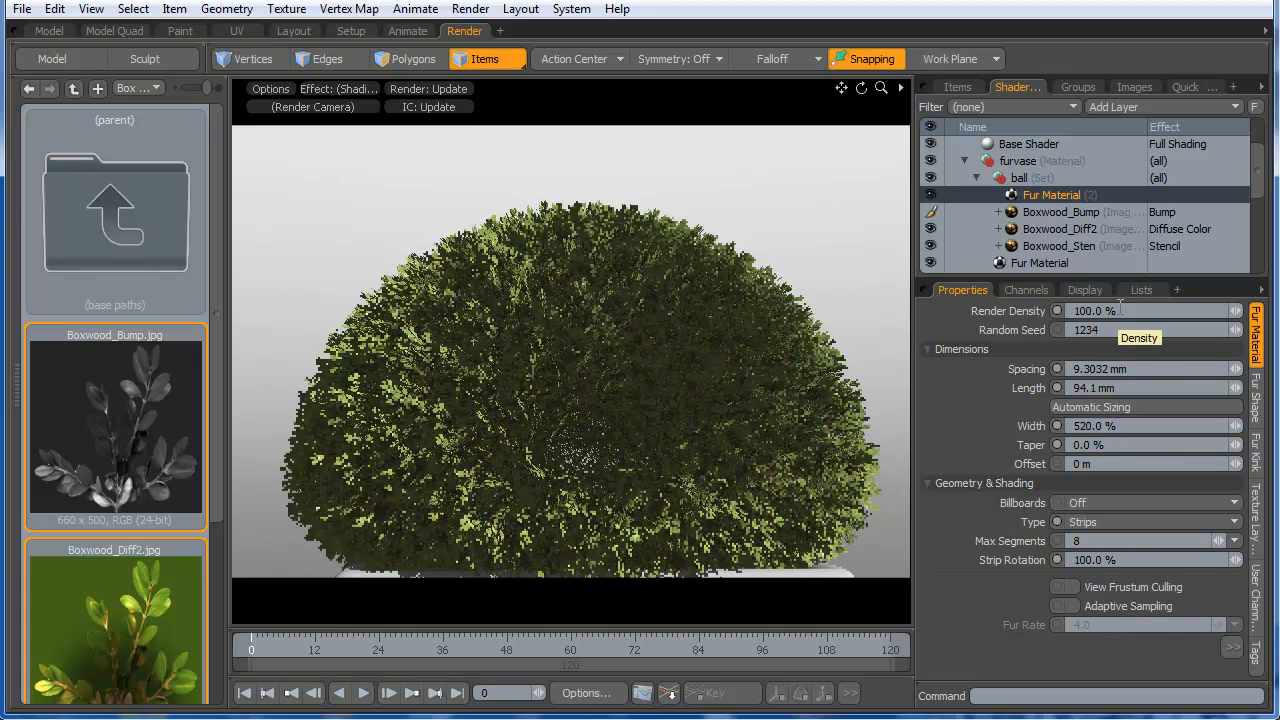
# - Increase the Flex of the ball group's Fur Material to close the remaining gap in the foliage
pyautogui.keyDown('alt'); pyautogui.moveTo(632, 428); pyautogui.dragTo(529, 452); pyautogui.keyUp('alt')
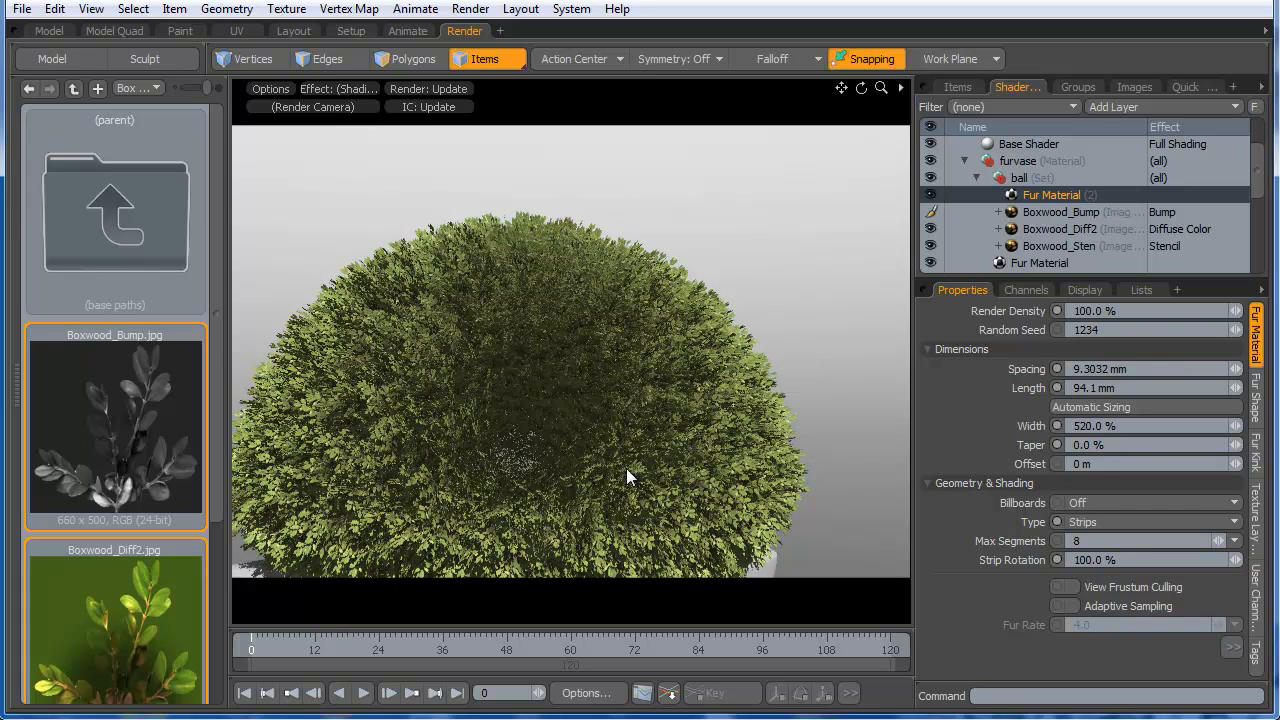
pyautogui.keyDown('alt'); pyautogui.moveTo(663, 404); pyautogui.dragTo(691, 384); pyautogui.keyUp('alt')
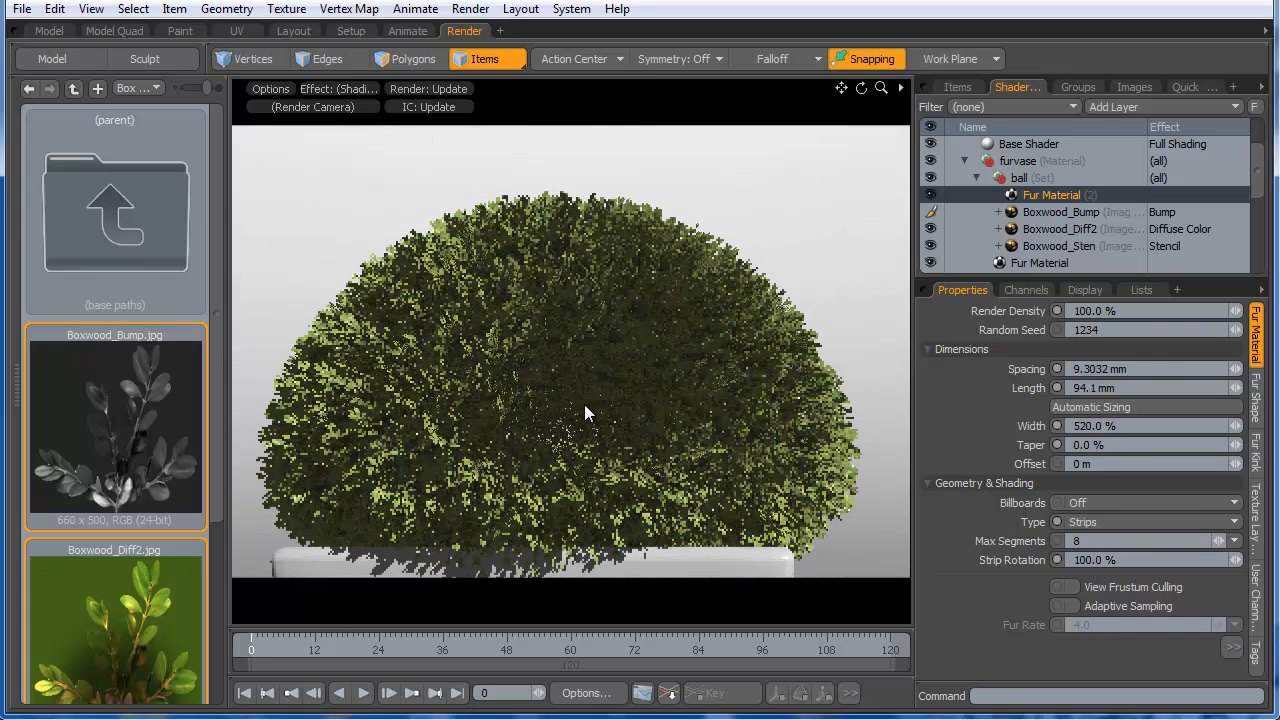
pyautogui.keyDown('alt'); pyautogui.moveTo(609, 424); pyautogui.dragTo(751, 438); pyautogui.keyUp('alt')
pyautogui.keyDown('alt'); pyautogui.moveTo(617, 446); pyautogui.dragTo(501, 438); pyautogui.keyUp('alt')
pyautogui.keyDown('alt'); pyautogui.moveTo(730, 422); pyautogui.dragTo(759, 411); pyautogui.keyUp('alt')
pyautogui.click(1256, 398)
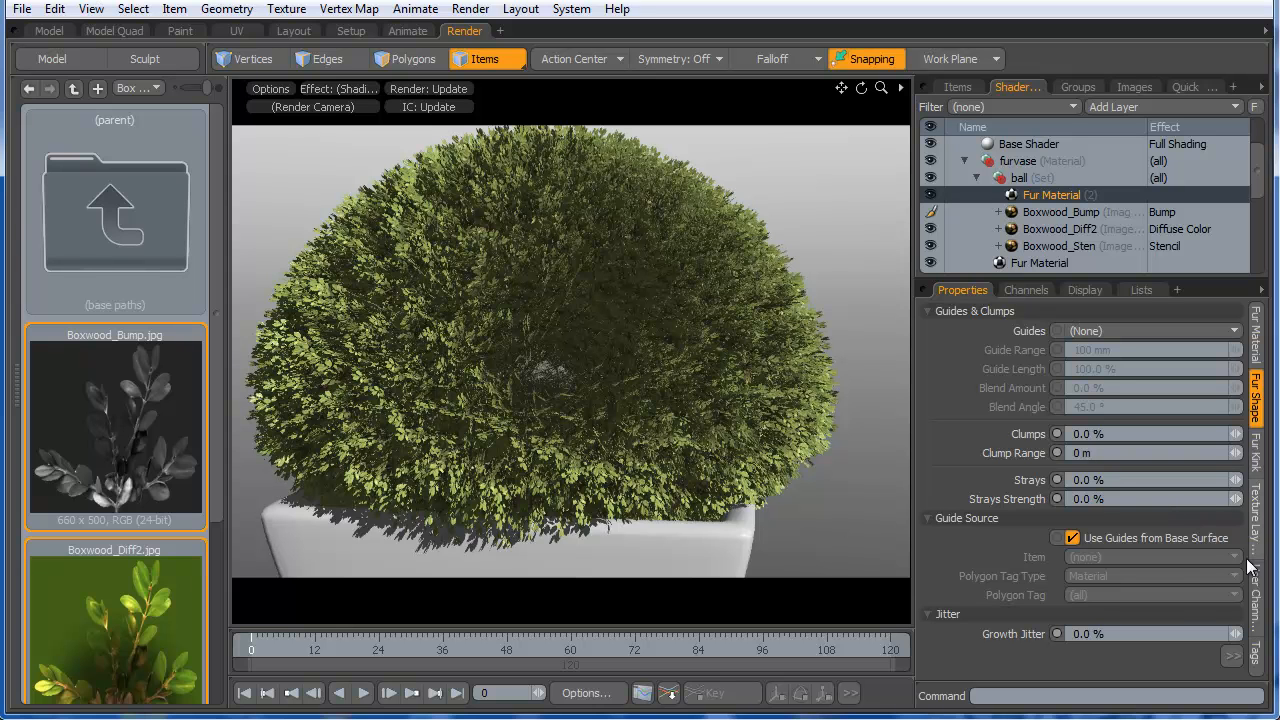
pyautogui.click(1237, 657)
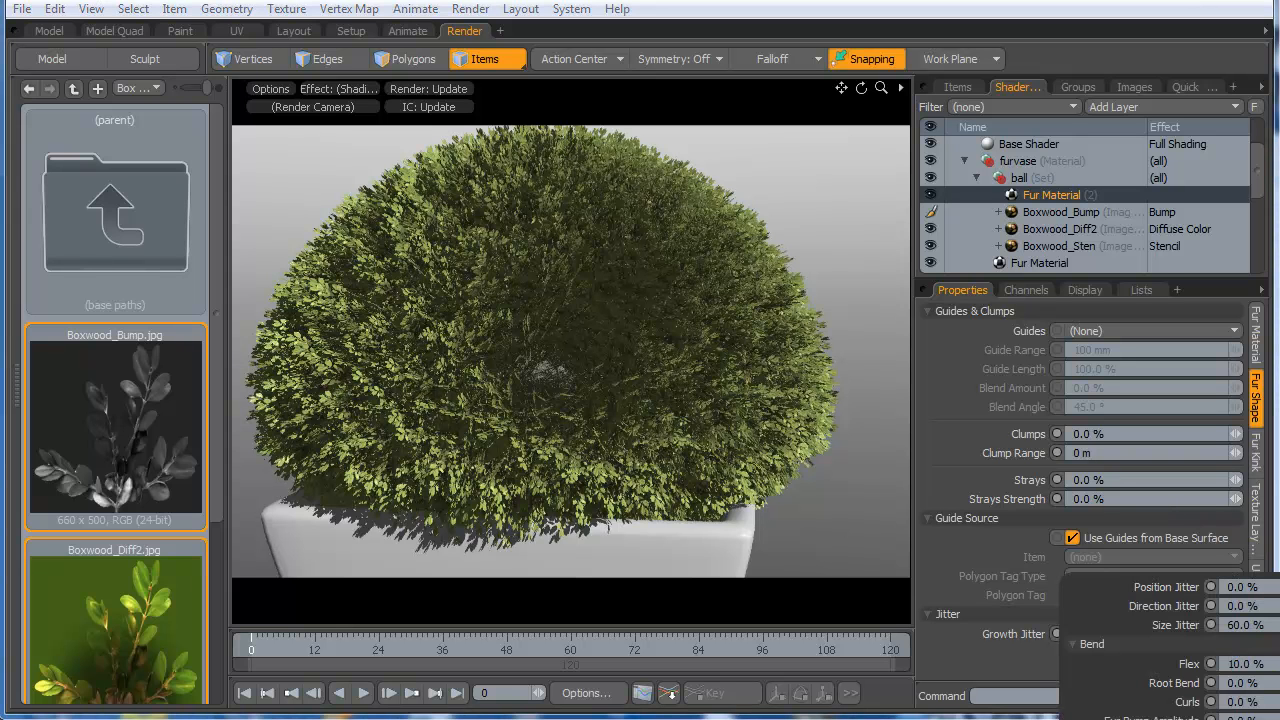
pyautogui.moveTo(1275, 664); pyautogui.dragTo(1279, 664)
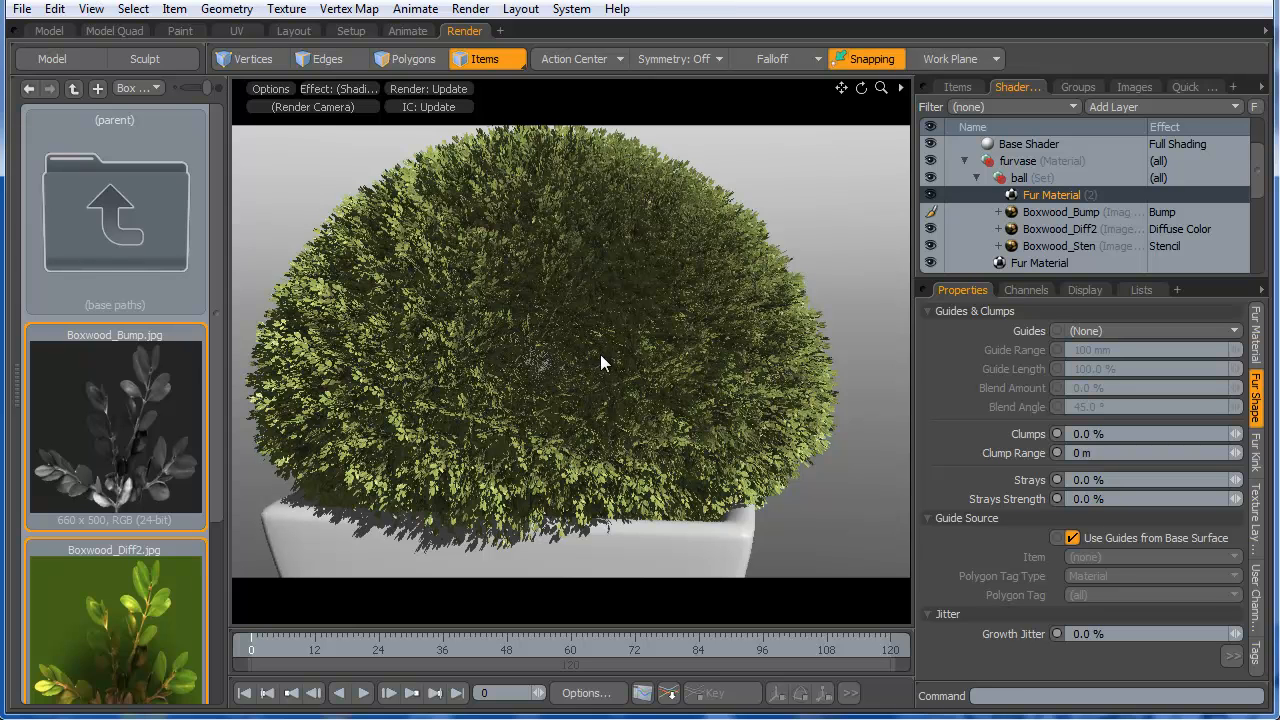
# - Enable Conserve Energy on the Material layer of the furvase group
pyautogui.keyDown('ctrl'); pyautogui.keyDown('alt'); pyautogui.moveTo(529, 377); pyautogui.dragTo(696, 378); pyautogui.keyUp('alt'); pyautogui.keyUp('ctrl')
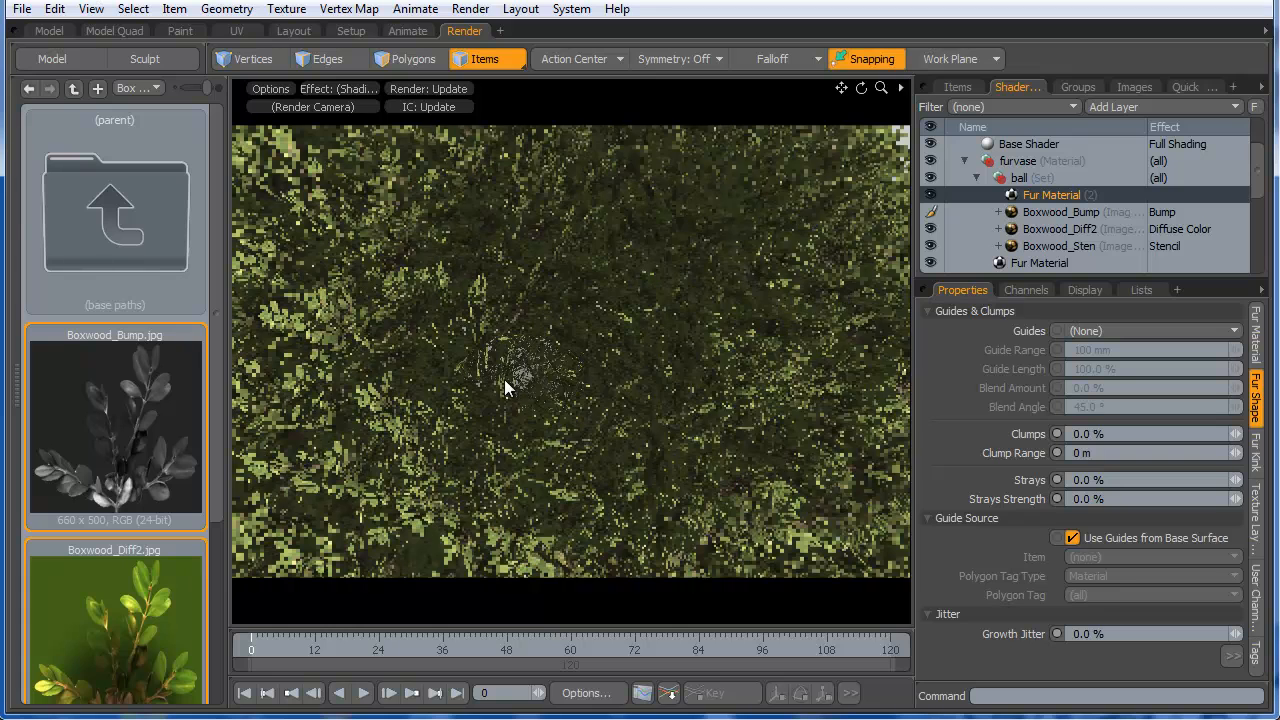
pyautogui.keyDown('ctrl'); pyautogui.keyDown('alt'); pyautogui.moveTo(647, 379); pyautogui.dragTo(522, 417); pyautogui.keyUp('alt'); pyautogui.keyUp('ctrl')
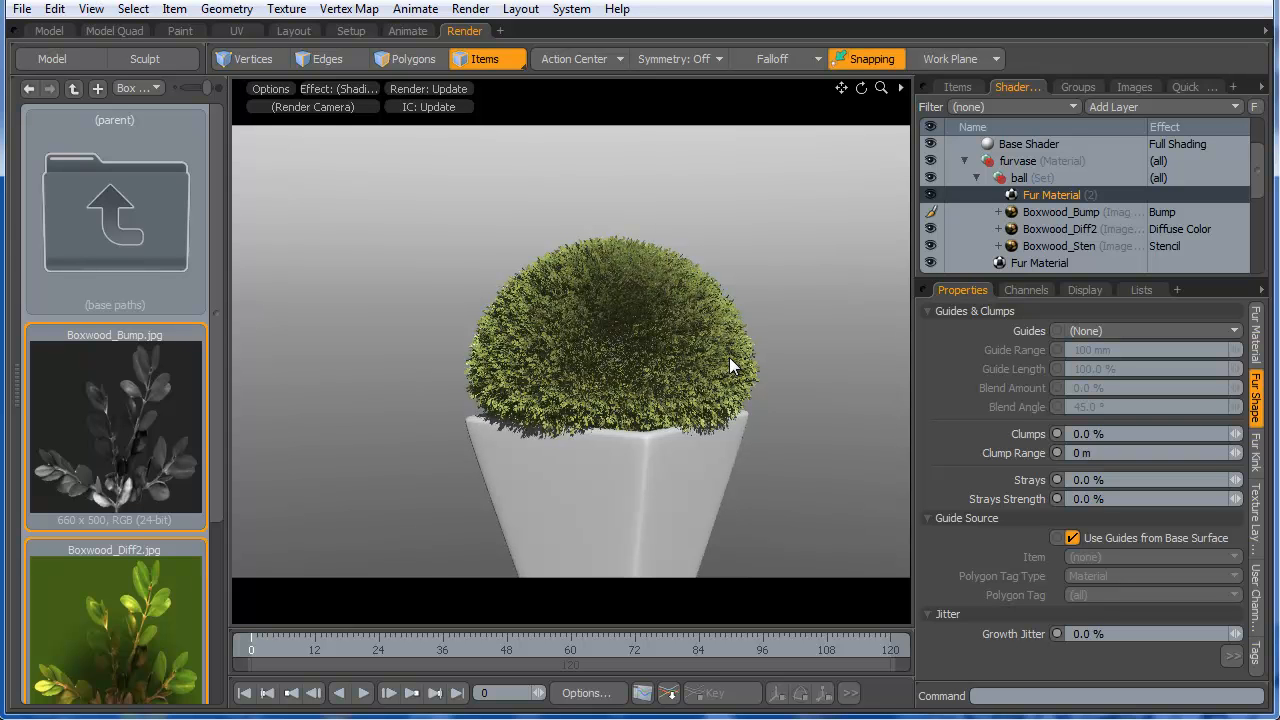
pyautogui.keyDown('alt'); pyautogui.moveTo(584, 375); pyautogui.dragTo(635, 418); pyautogui.keyUp('alt')
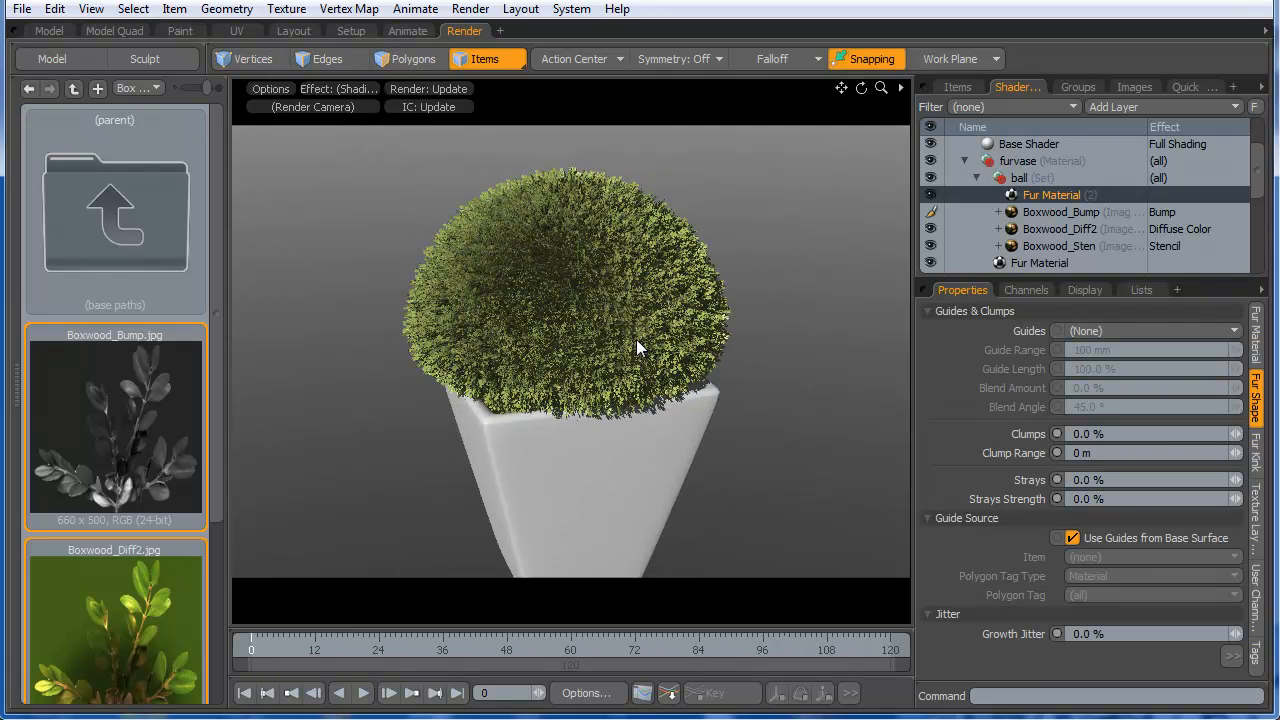
pyautogui.keyDown('alt'); pyautogui.moveTo(624, 337); pyautogui.dragTo(570, 294); pyautogui.keyUp('alt')
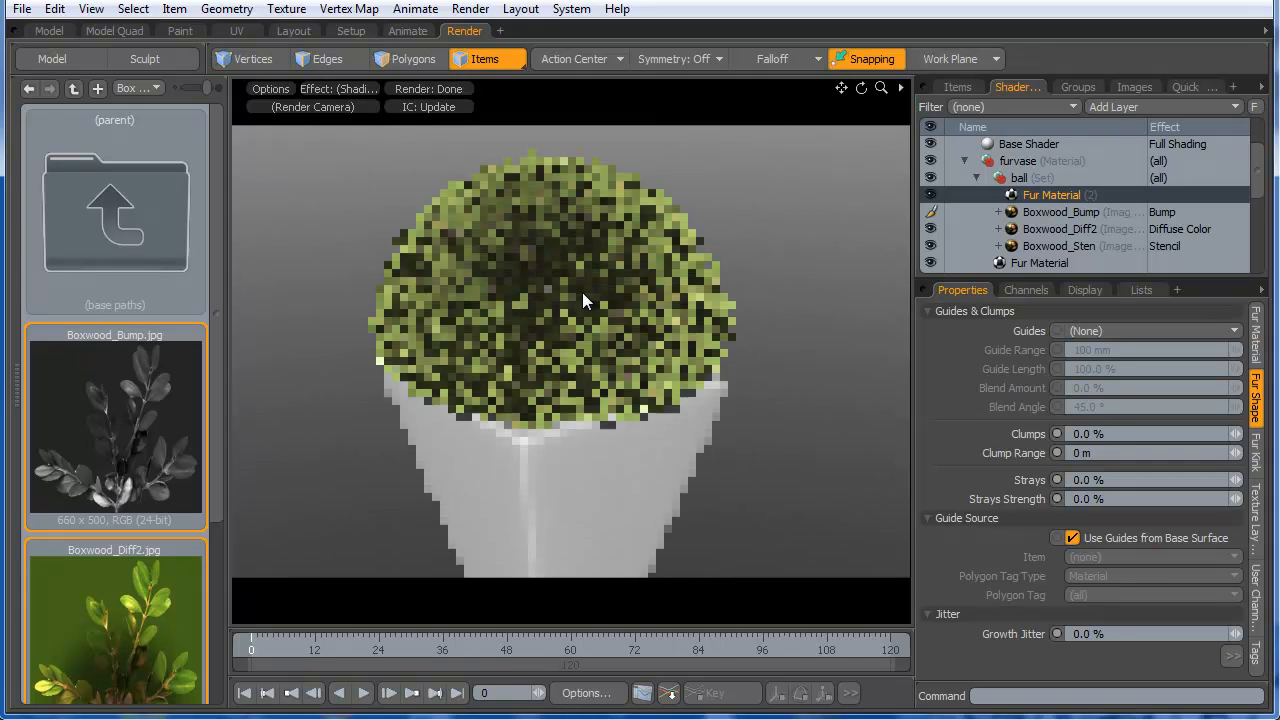
pyautogui.click(975, 178)
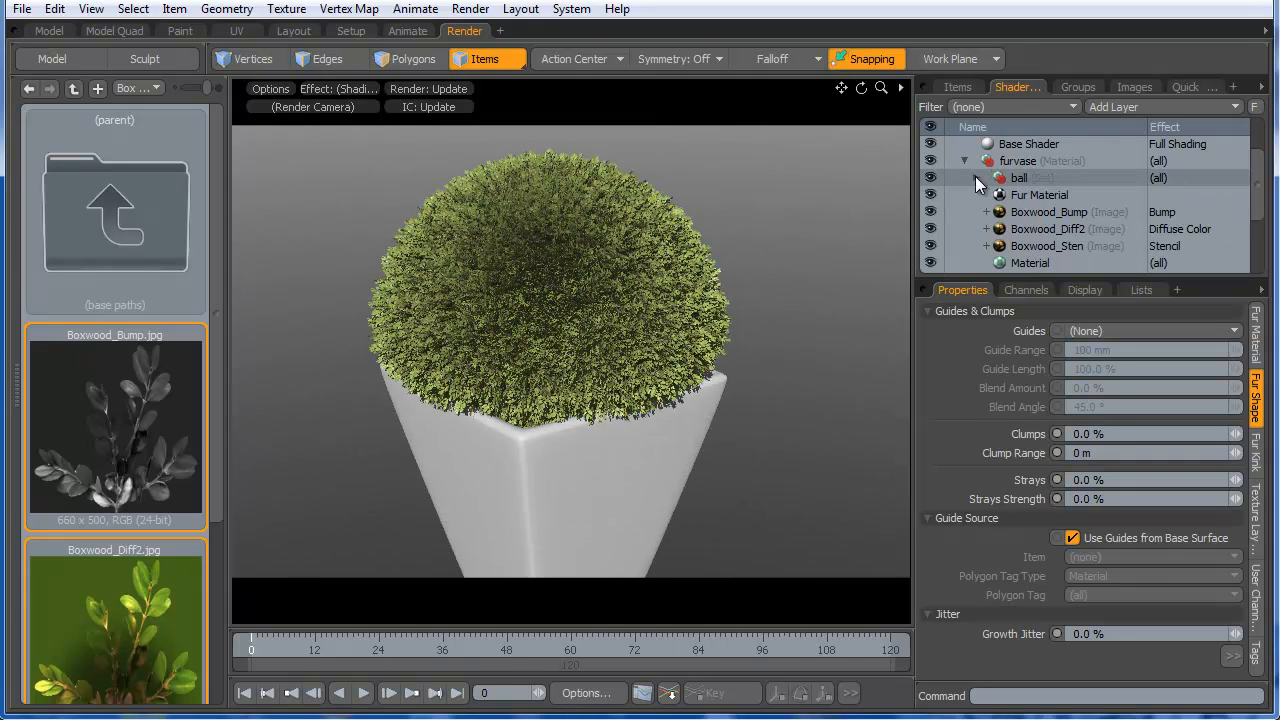
pyautogui.scroll(-3, 1069, 192)
pyautogui.click(1035, 213)
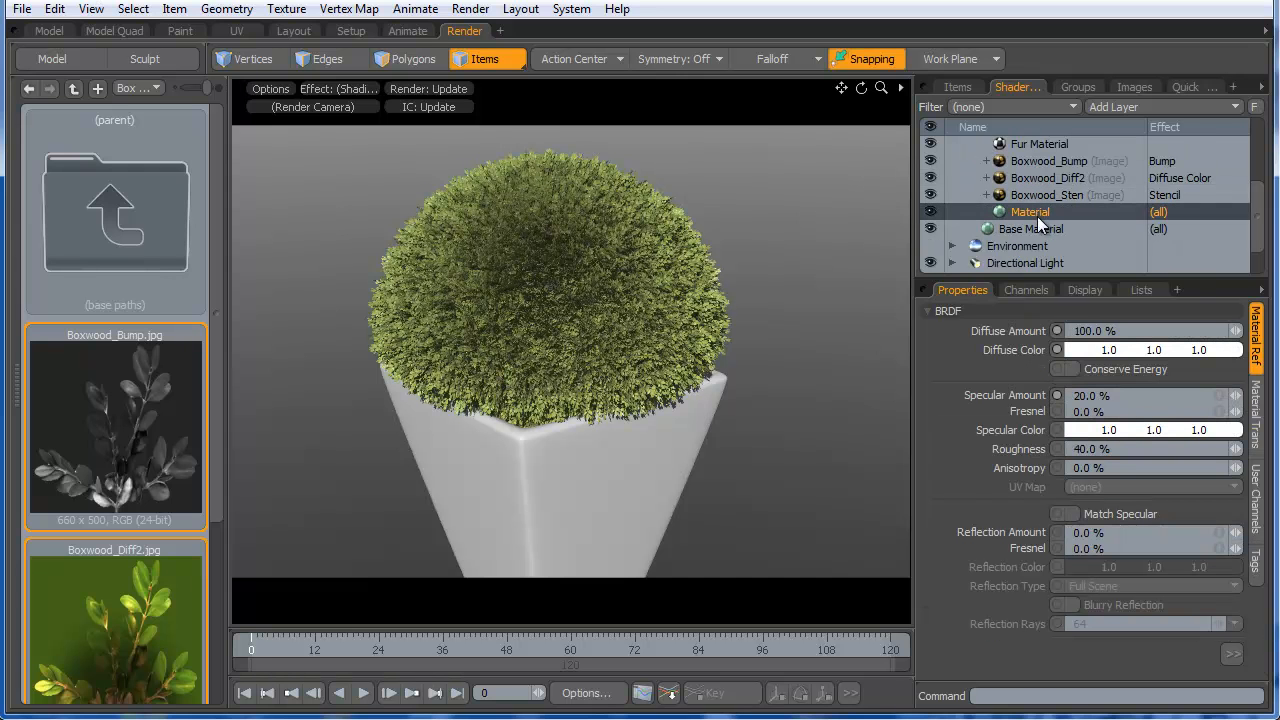
pyautogui.click(1073, 369)
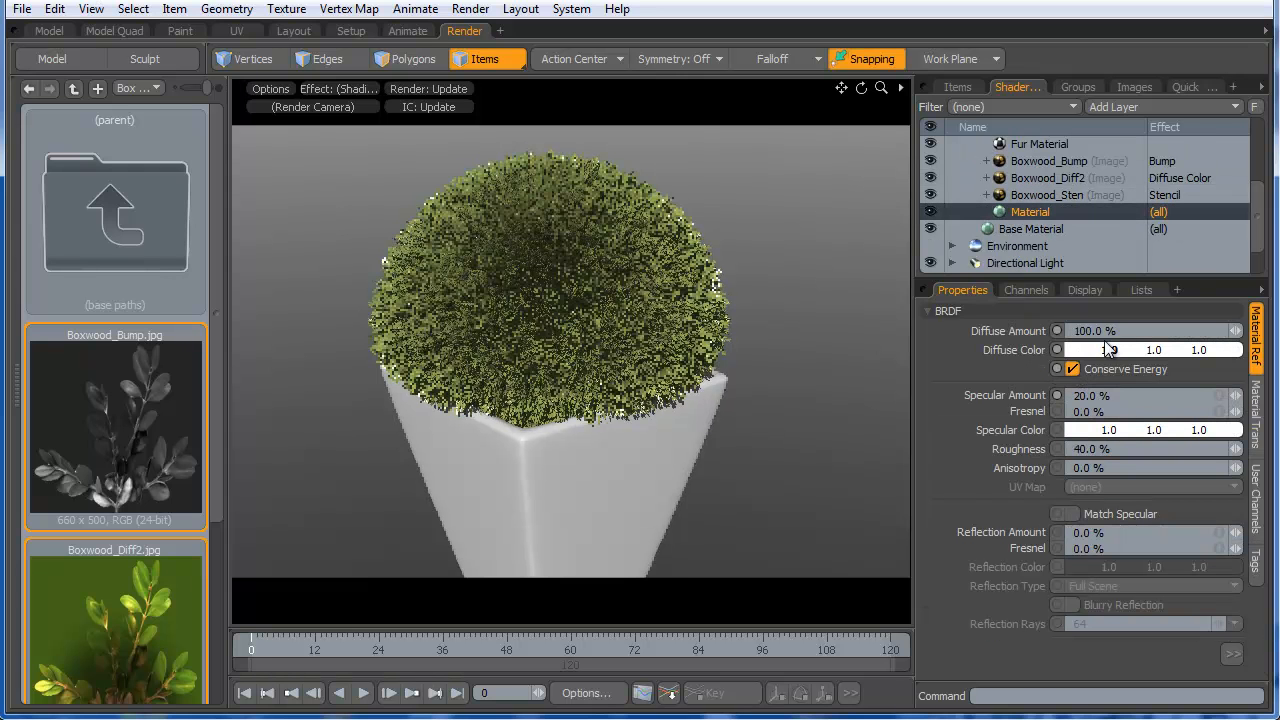
# - Delete the duplicated Boxwood bump, diffuse and stencil image layers from the ball group, keeping its Fur Material
pyautogui.click(1048, 191)
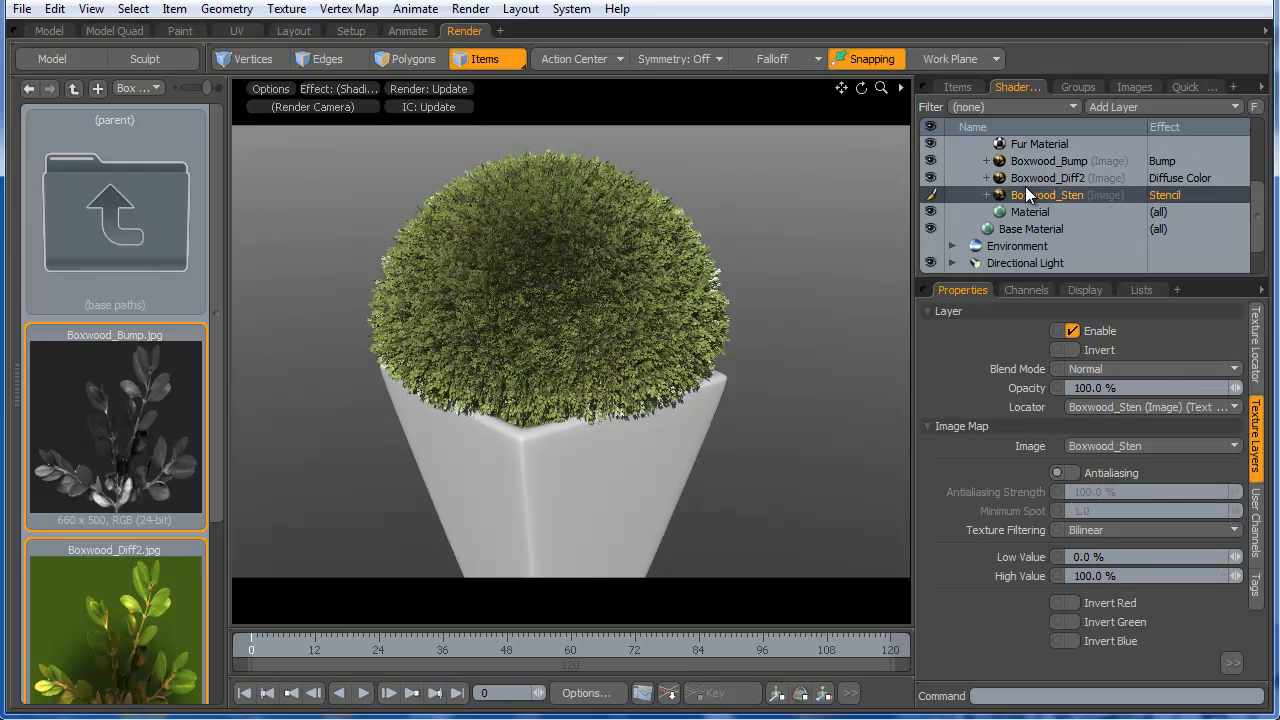
pyautogui.scroll(3, 1025, 186)
pyautogui.click(976, 178)
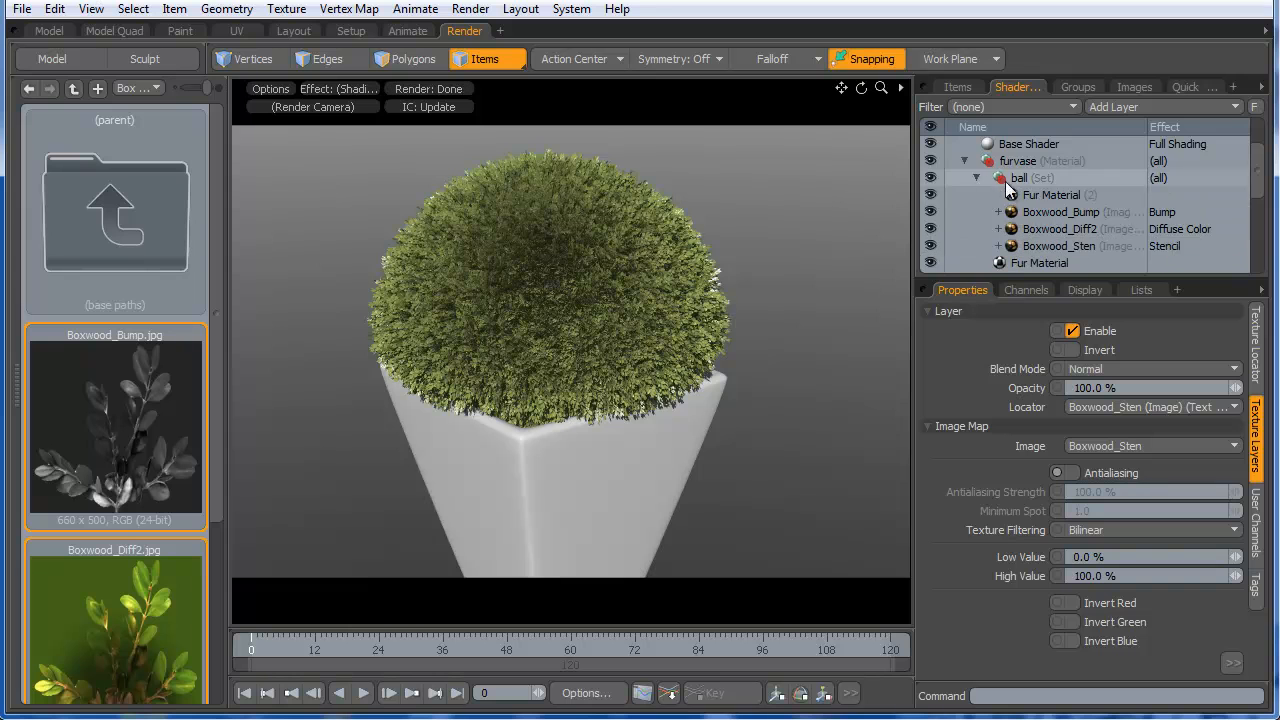
pyautogui.scroll(-3, 1031, 202)
pyautogui.click(1035, 190)
pyautogui.keyDown('shift'); pyautogui.click(1041, 165); pyautogui.keyUp('shift')
pyautogui.rightClick(1031, 174)
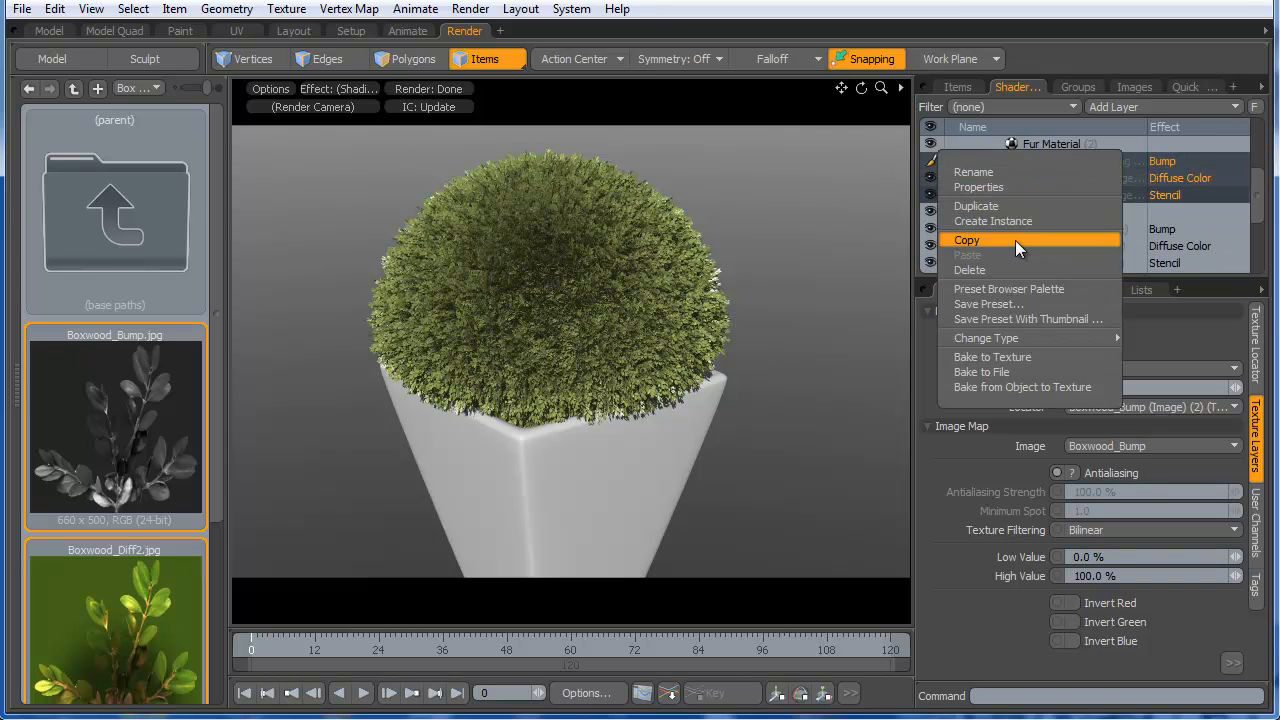
pyautogui.click(1009, 265)
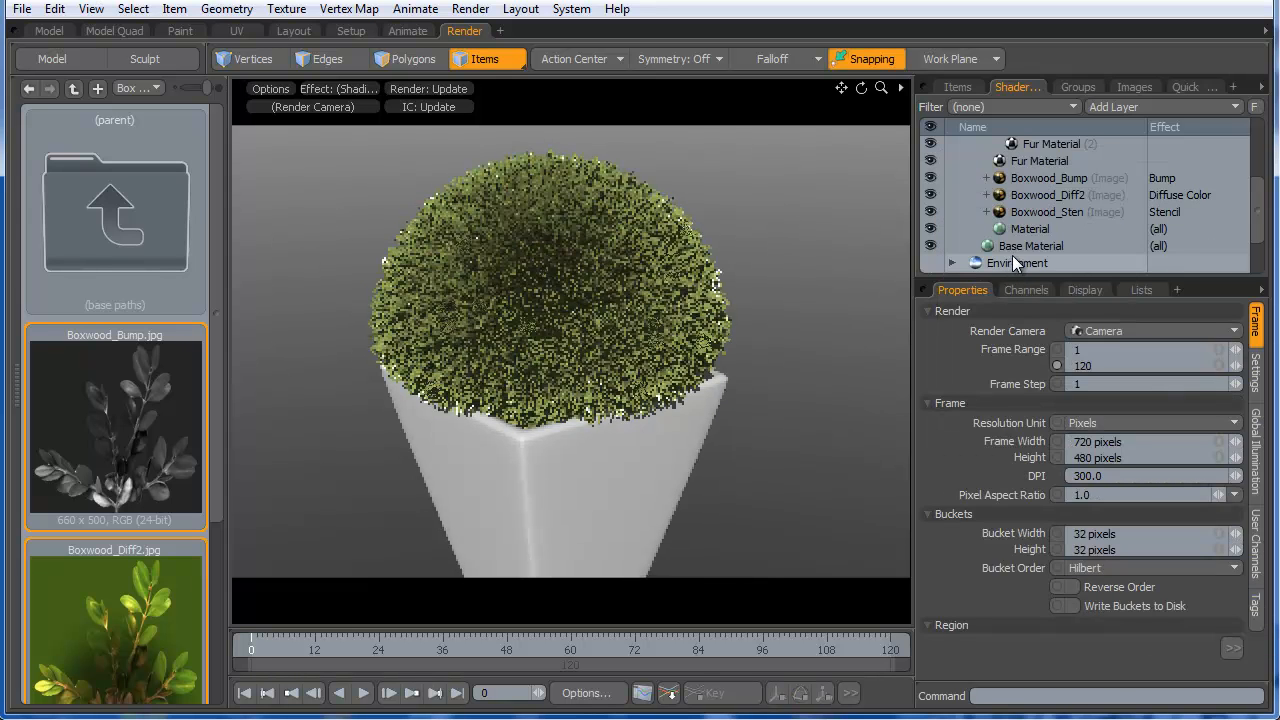
# - Create instances of the Boxwood_Bump, Boxwood_Diff2 and Boxwood_Sten image layers, move them into the ball group above its Fur Material, and collapse the group
pyautogui.click(1015, 214)
pyautogui.keyDown('shift'); pyautogui.click(1025, 167); pyautogui.keyUp('shift')
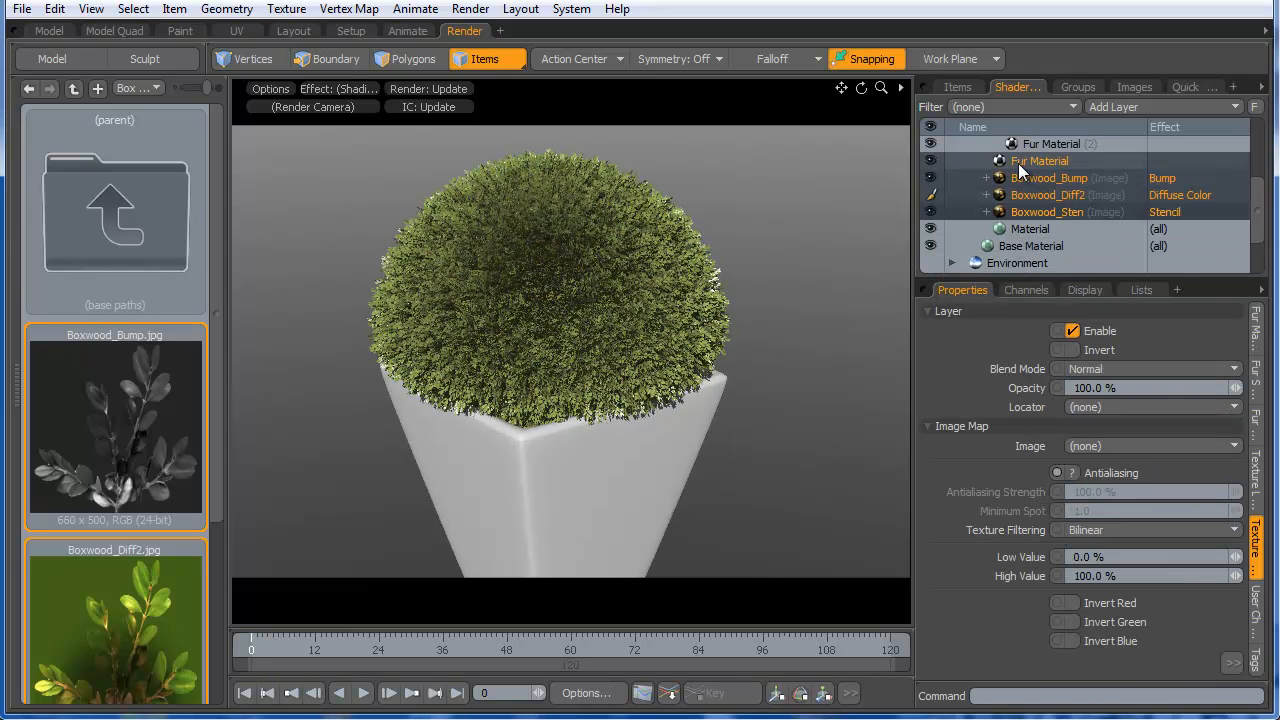
pyautogui.keyDown('ctrl'); pyautogui.click(1018, 163); pyautogui.keyUp('ctrl')
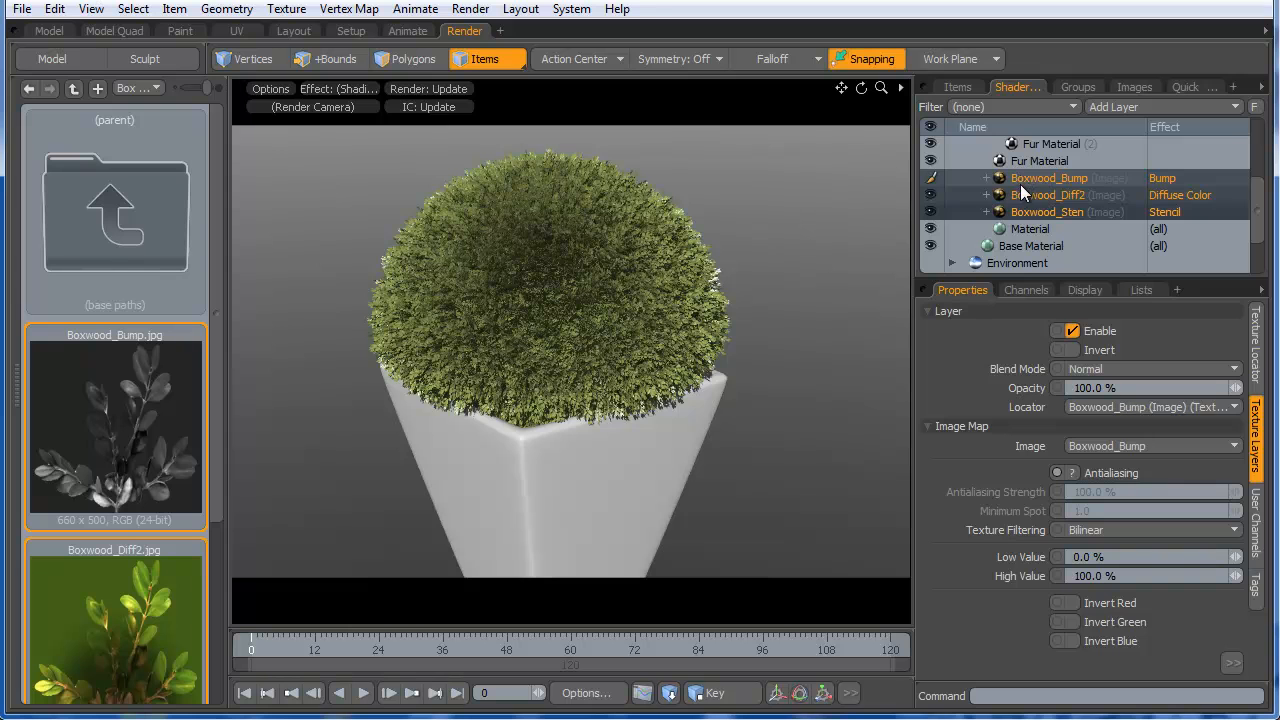
pyautogui.rightClick(1033, 181)
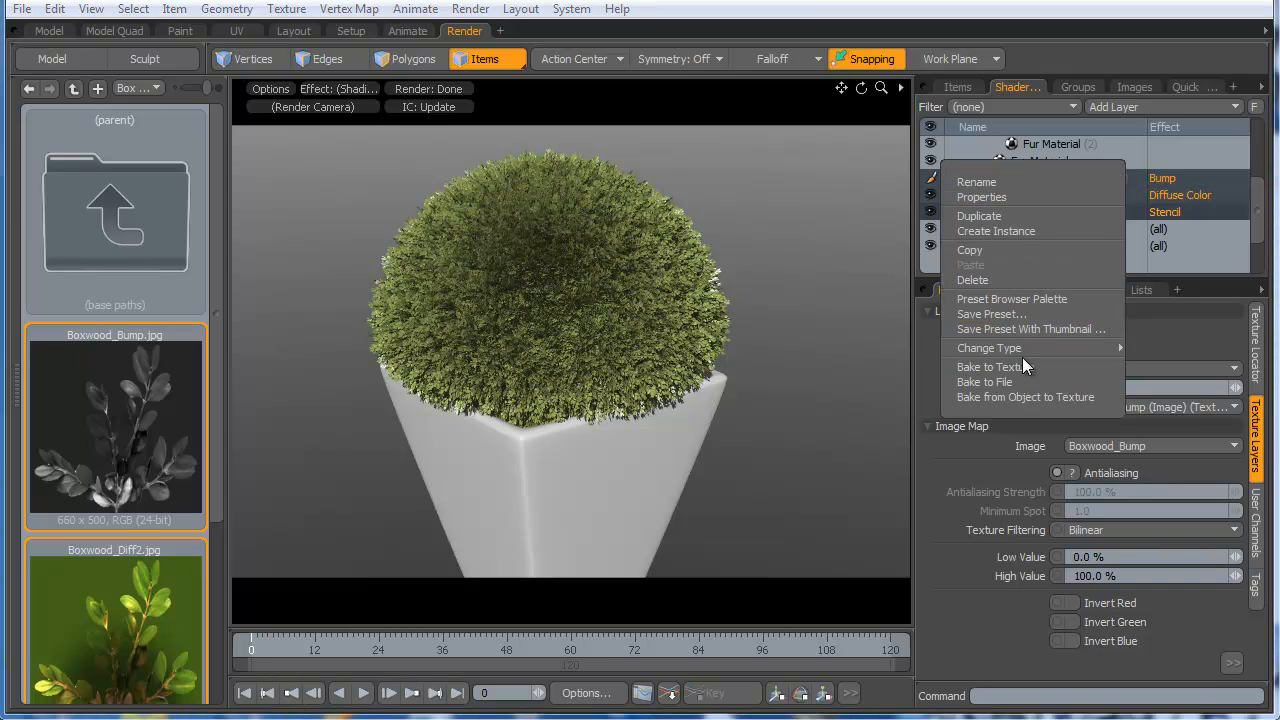
pyautogui.click(1003, 230)
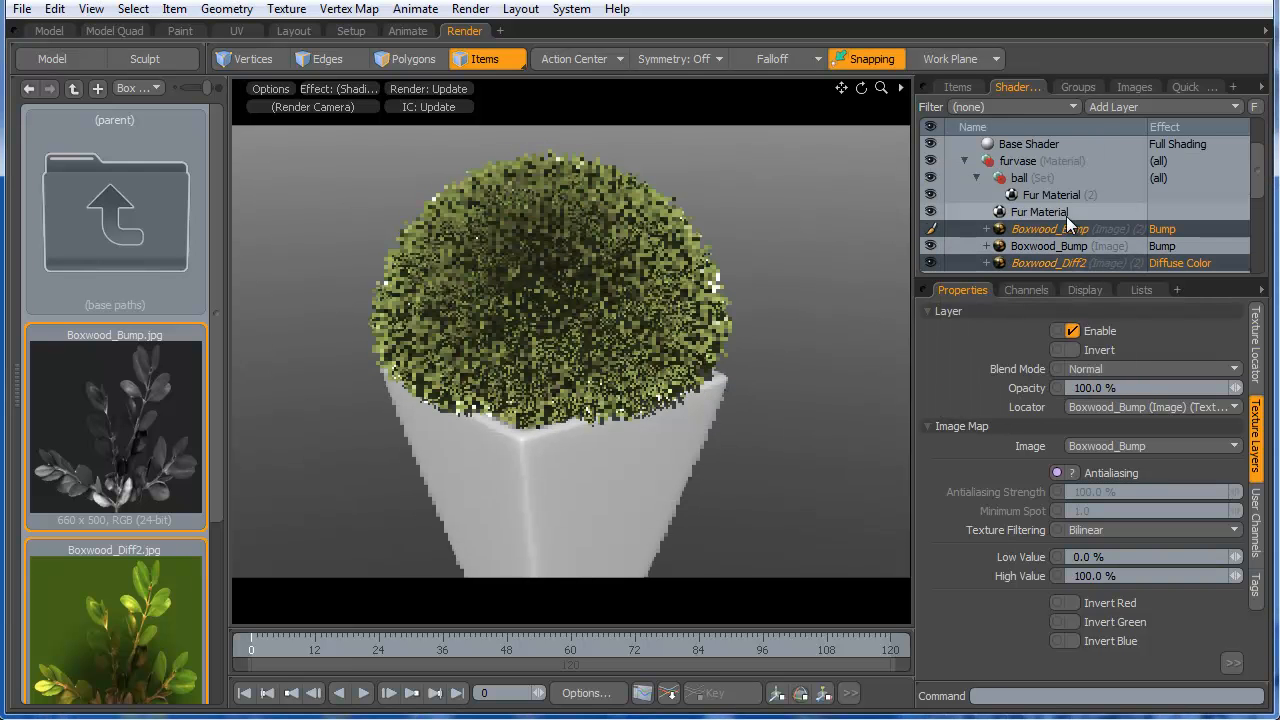
pyautogui.moveTo(1053, 228); pyautogui.dragTo(1038, 192)
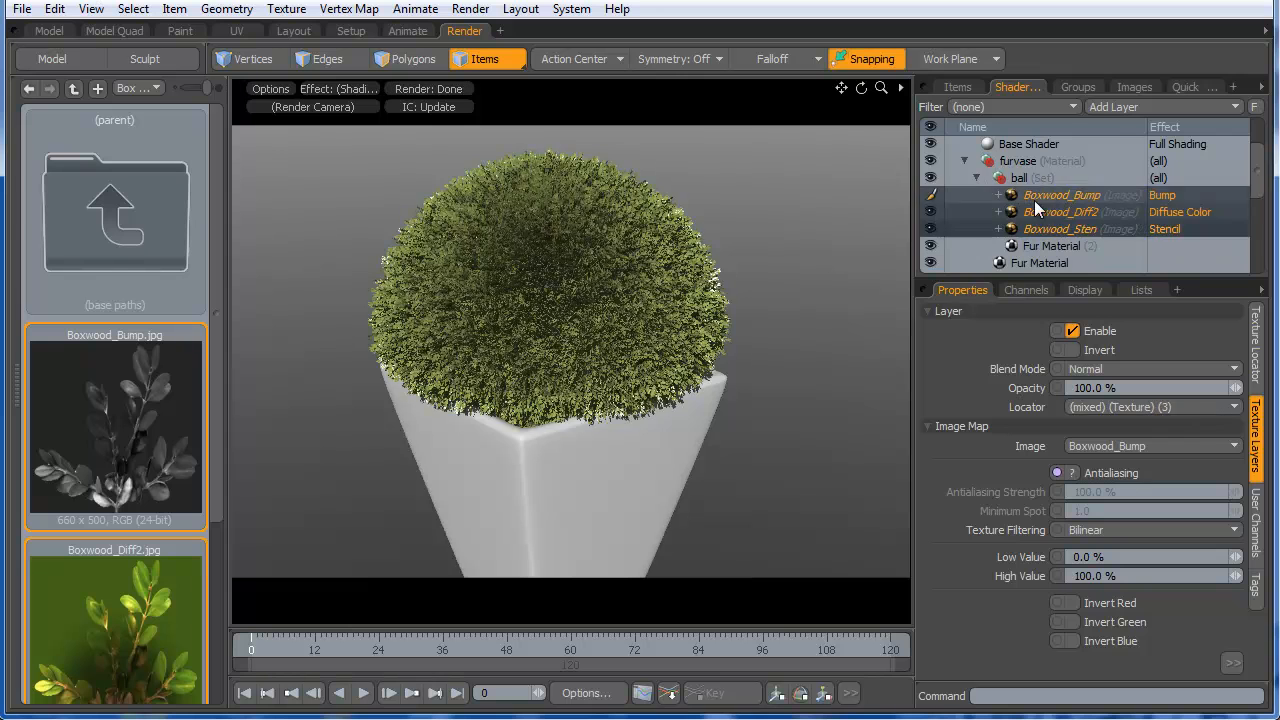
pyautogui.click(1040, 246)
pyautogui.moveTo(1048, 245); pyautogui.dragTo(979, 161)
pyautogui.click(977, 161)
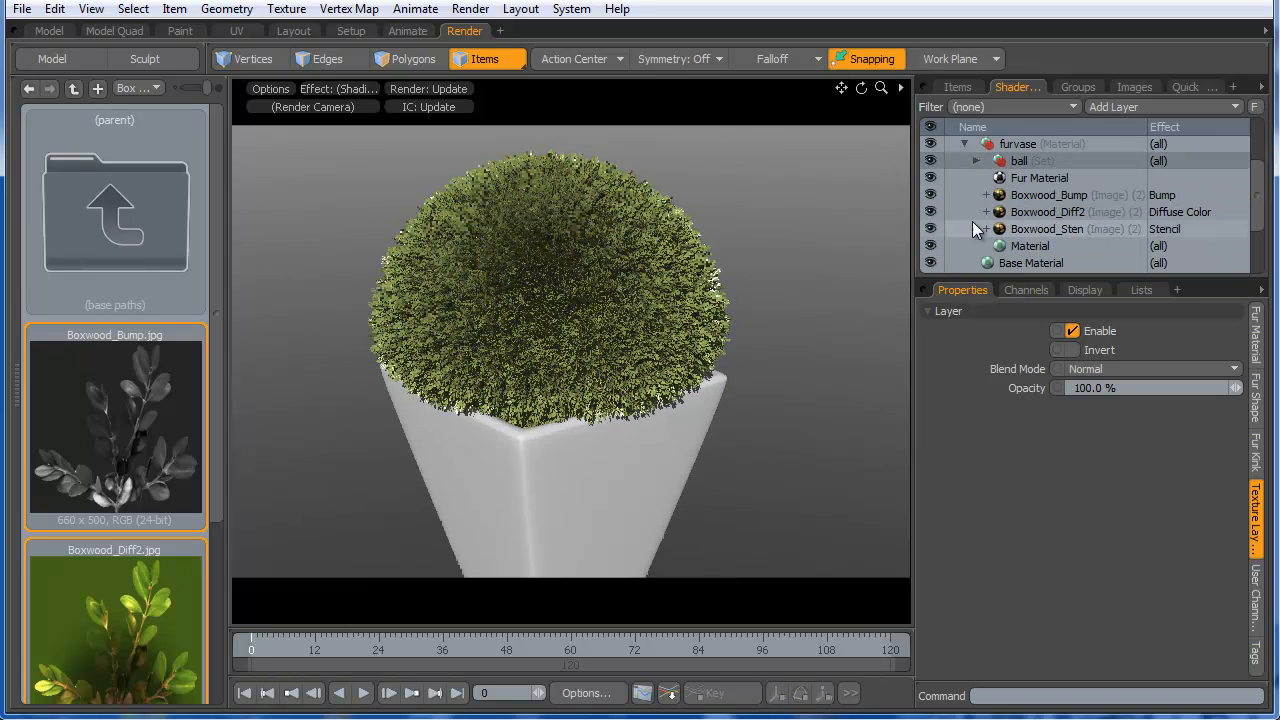
# - Set the Gamma of the furvase group's Boxwood_Diff2 diffuse color image layer to 1.0/2.2
pyautogui.click(1045, 228)
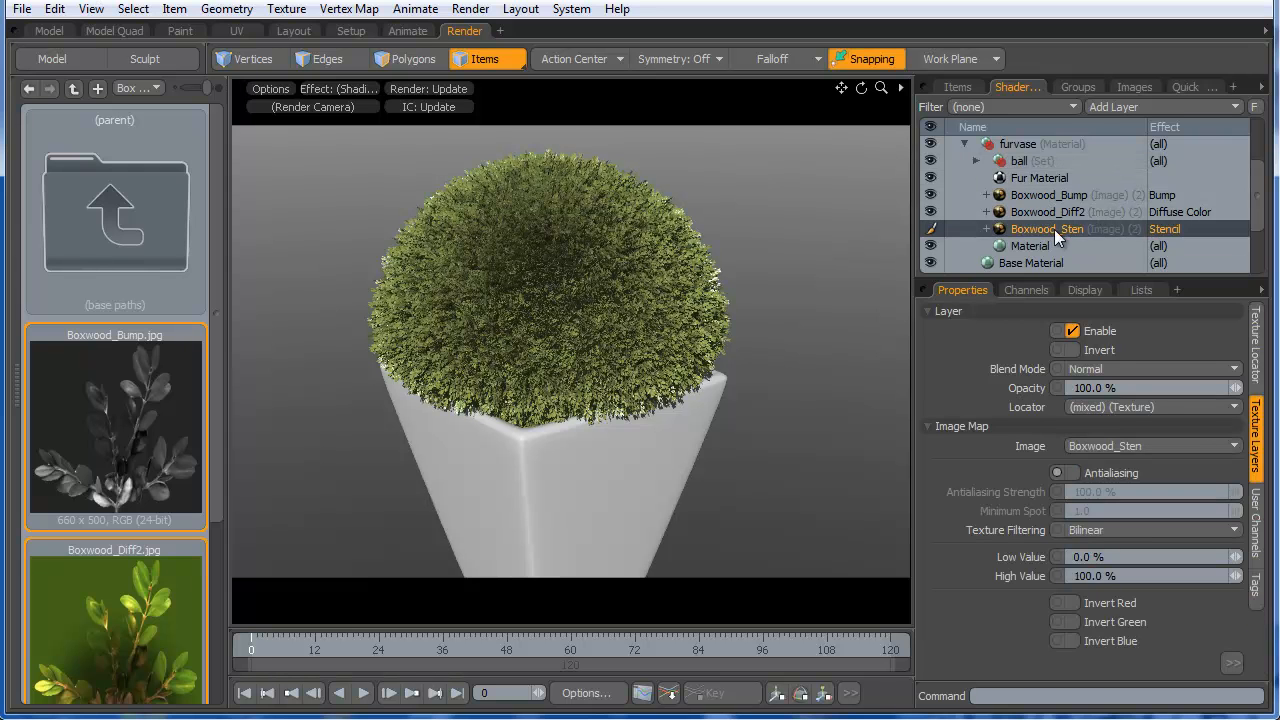
pyautogui.click(1049, 212)
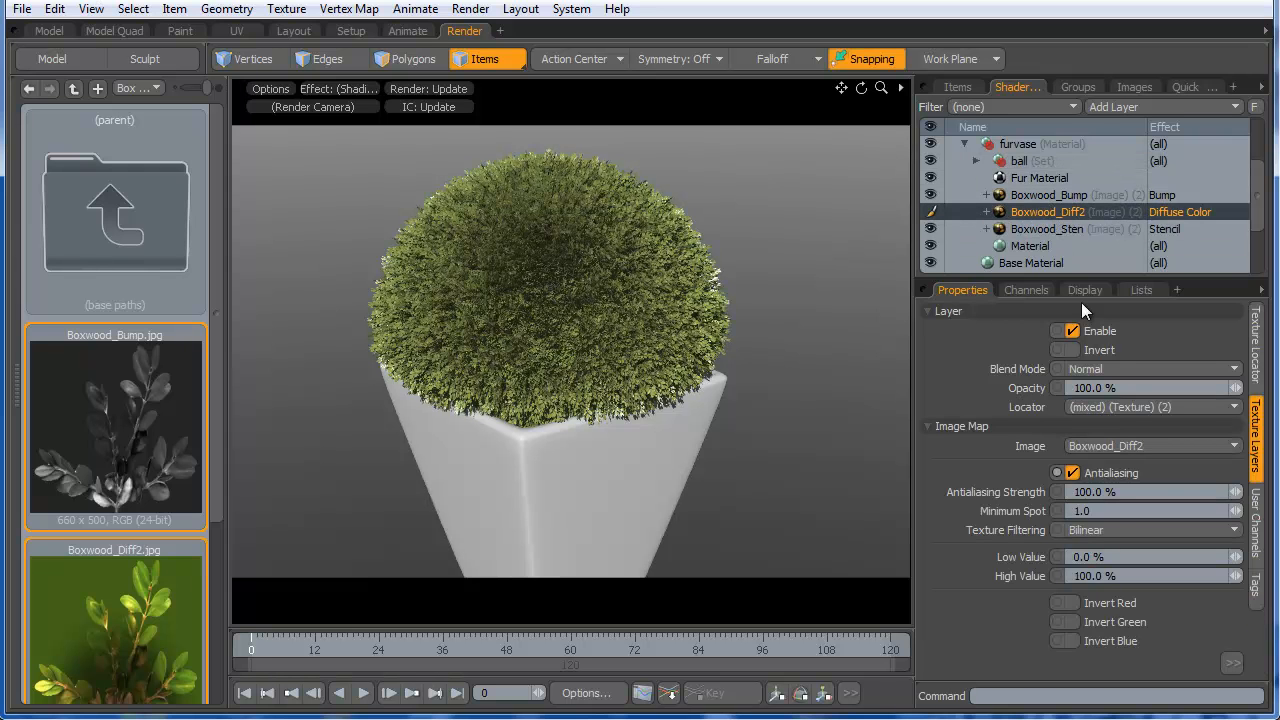
pyautogui.click(1231, 664)
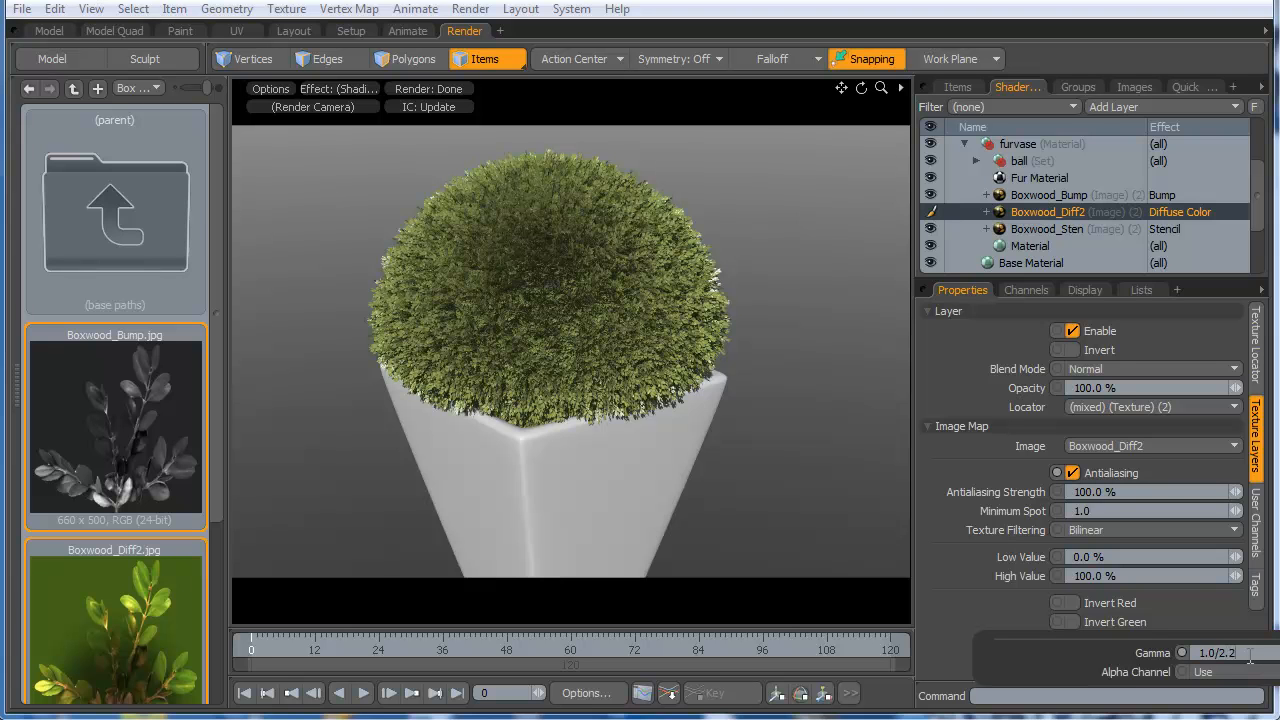
pyautogui.press('Return')
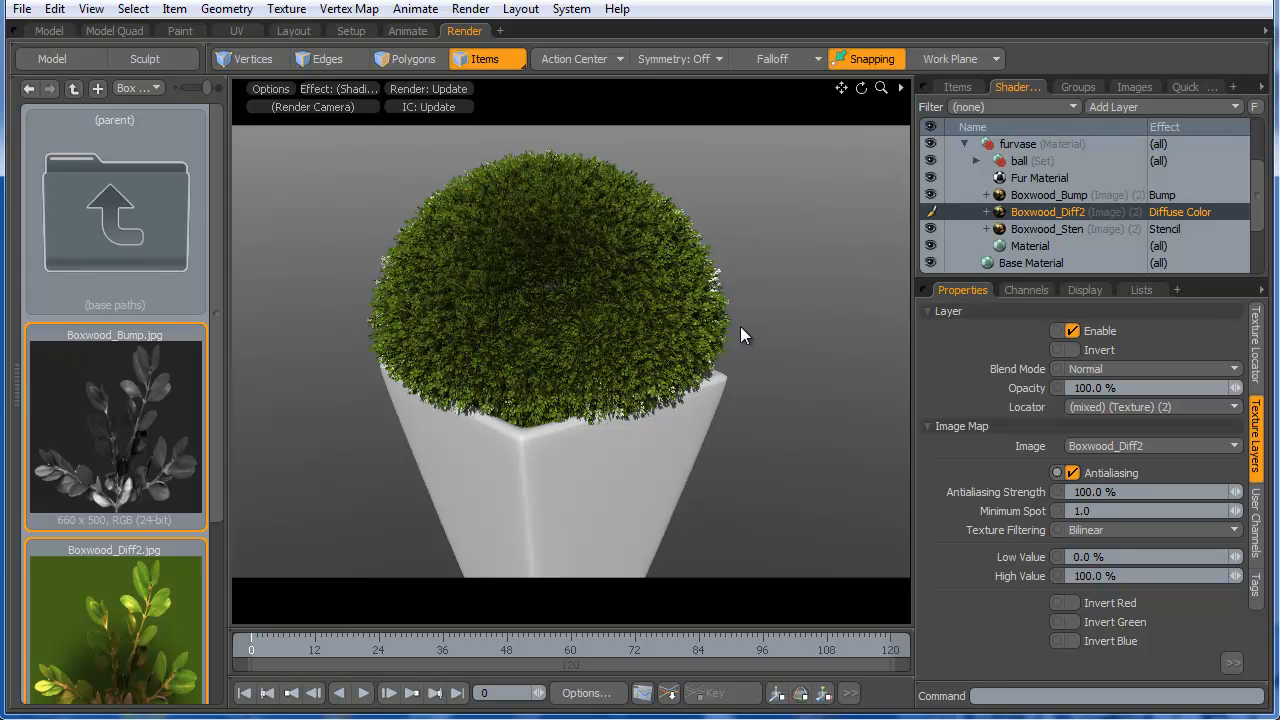
# - Set the Roughness of the furvase group's Material layer to 60%
pyautogui.keyDown('alt'); pyautogui.moveTo(612, 350); pyautogui.dragTo(600, 311); pyautogui.keyUp('alt')
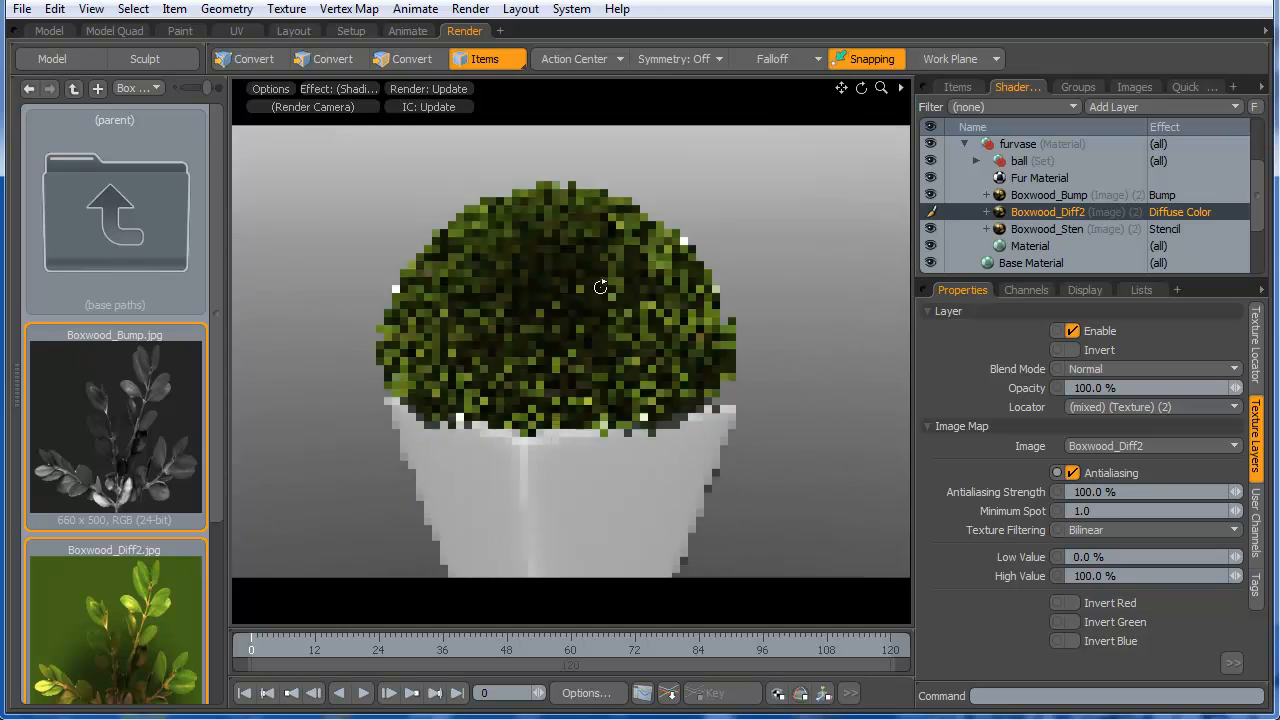
pyautogui.keyDown('ctrl'); pyautogui.keyDown('alt'); pyautogui.moveTo(616, 454); pyautogui.dragTo(800, 494); pyautogui.keyUp('alt'); pyautogui.keyUp('ctrl')
pyautogui.keyDown('alt'); pyautogui.keyDown('shift'); pyautogui.moveTo(664, 484); pyautogui.dragTo(806, 402); pyautogui.keyUp('shift'); pyautogui.keyUp('alt')
pyautogui.keyDown('ctrl'); pyautogui.keyDown('alt'); pyautogui.moveTo(434, 449); pyautogui.dragTo(165, 525); pyautogui.keyUp('alt'); pyautogui.keyUp('ctrl')
pyautogui.keyDown('alt'); pyautogui.moveTo(637, 489); pyautogui.dragTo(475, 585); pyautogui.keyUp('alt')
pyautogui.keyDown('ctrl'); pyautogui.keyDown('alt'); pyautogui.moveTo(491, 502); pyautogui.dragTo(435, 508); pyautogui.keyUp('alt'); pyautogui.keyUp('ctrl')
pyautogui.keyDown('alt'); pyautogui.keyDown('shift'); pyautogui.moveTo(535, 520); pyautogui.dragTo(635, 475); pyautogui.keyUp('shift'); pyautogui.keyUp('alt')
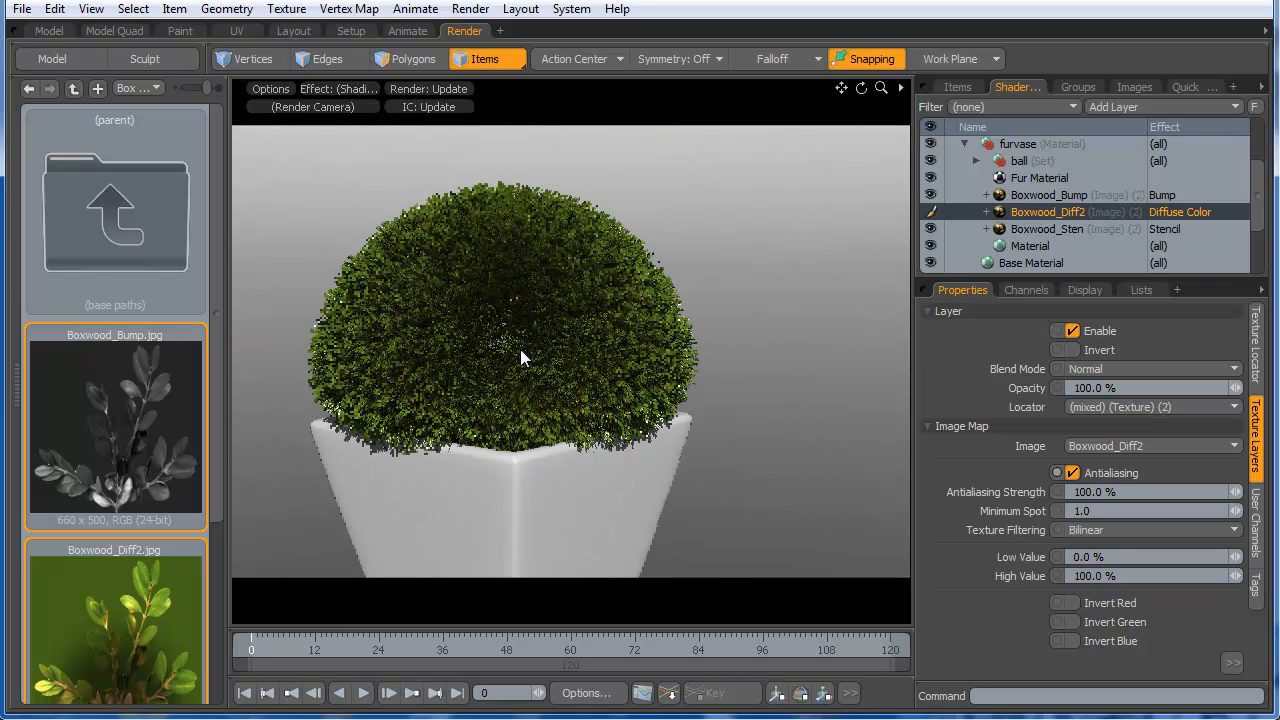
pyautogui.click(1030, 246)
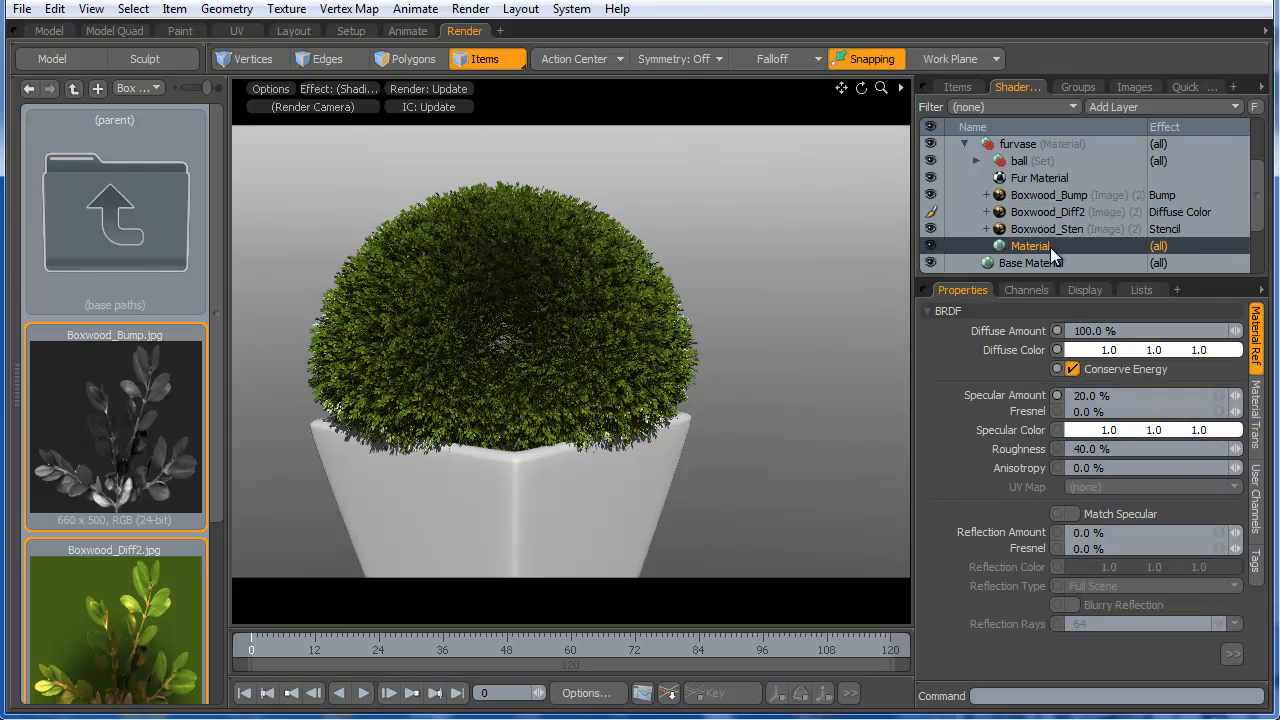
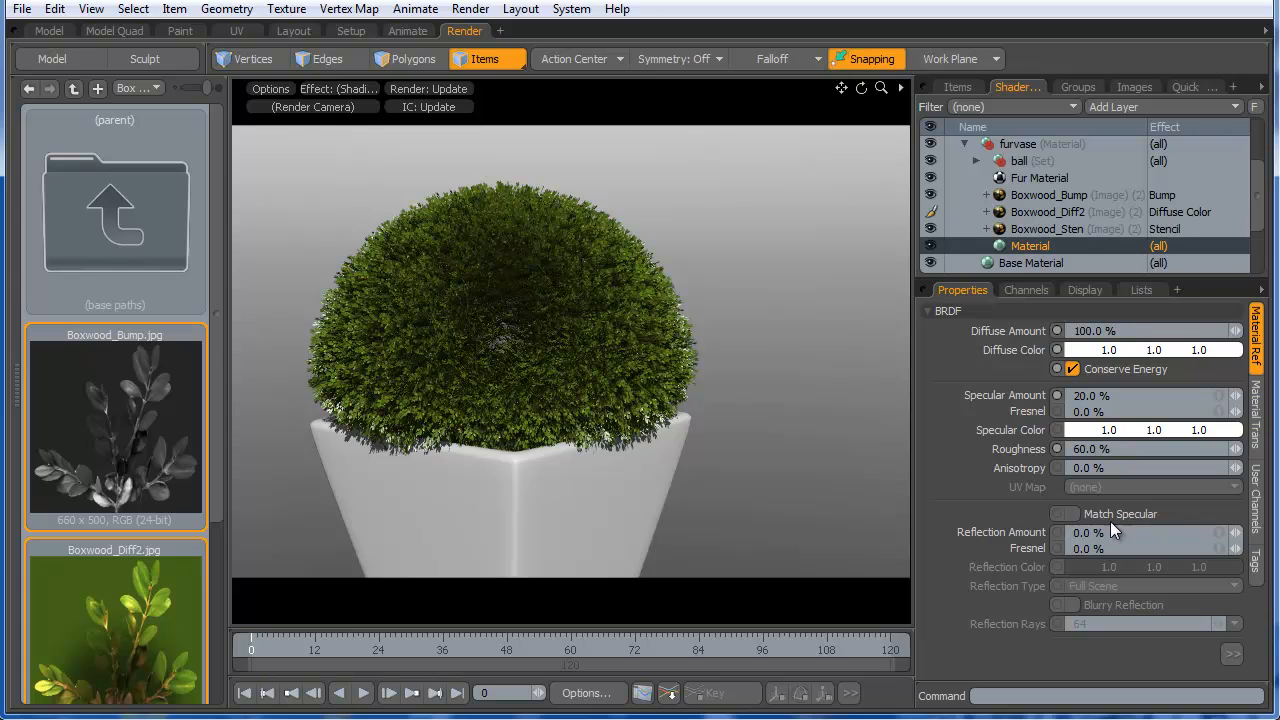
# - Set the furvase Material's Subsurface Amount to 35.5% and its Scattering Distance to 0 m
pyautogui.click(1256, 410)
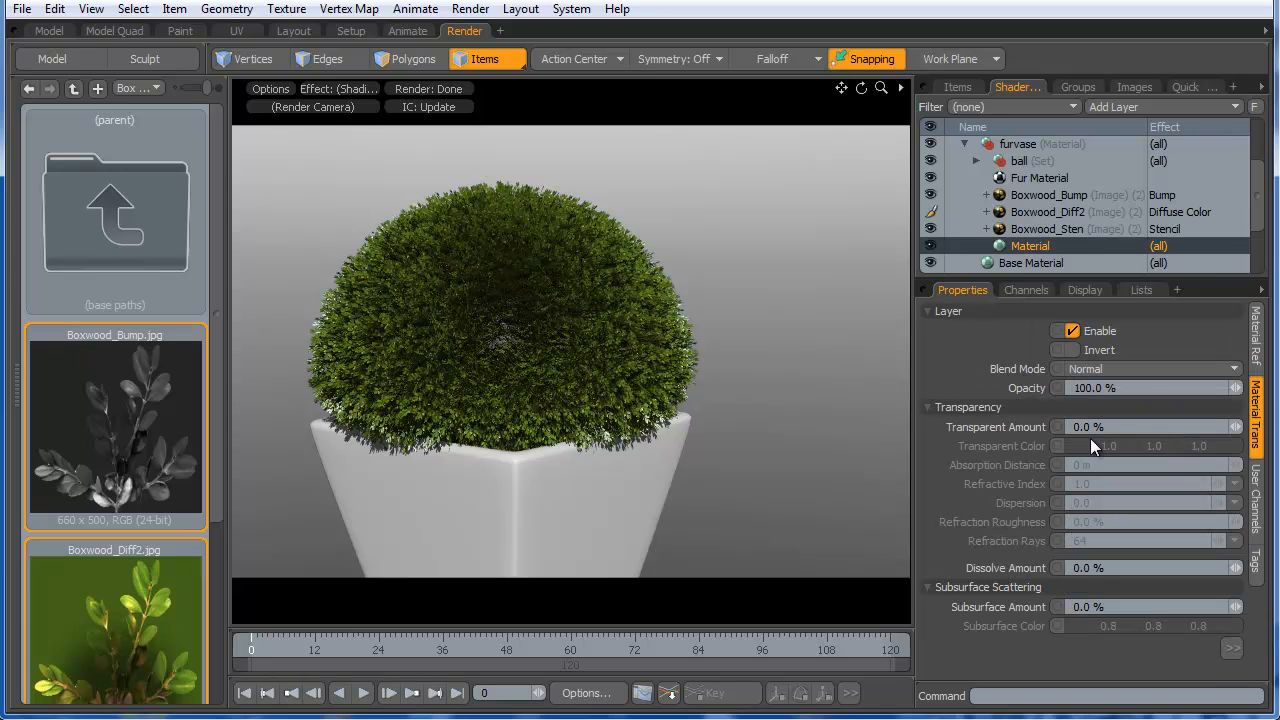
pyautogui.click(953, 311)
pyautogui.click(953, 331)
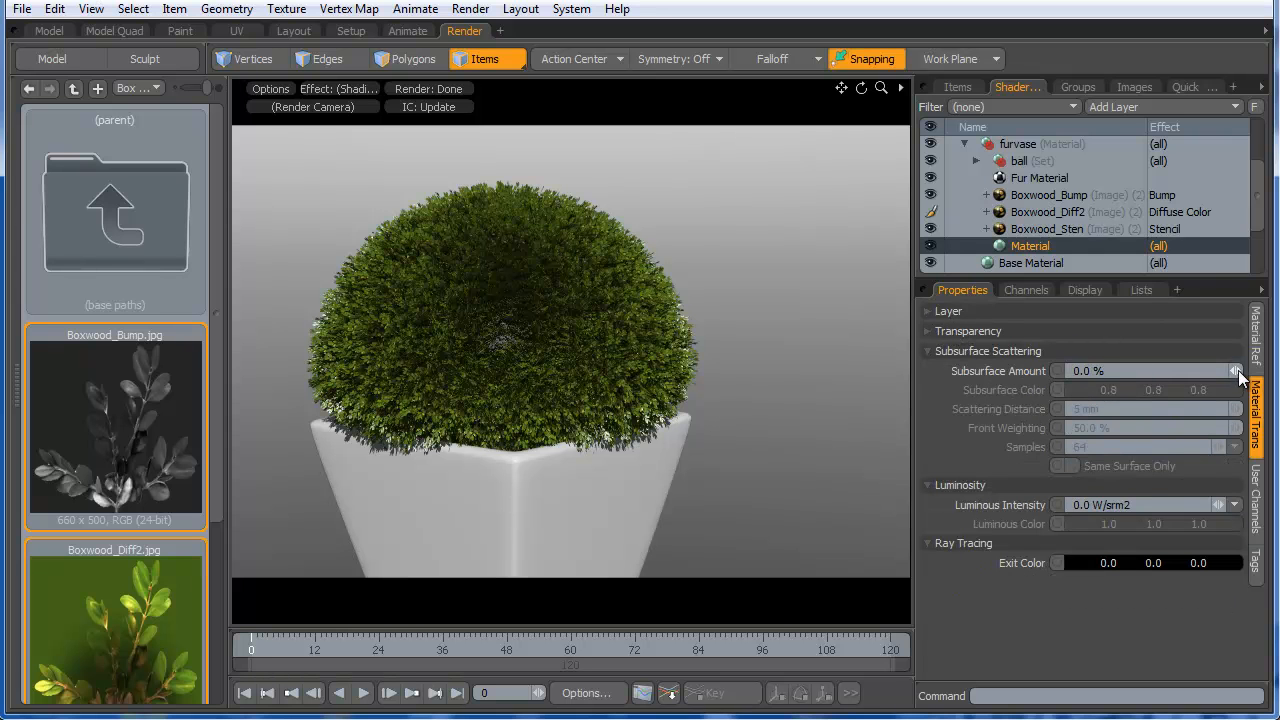
pyautogui.moveTo(1238, 373); pyautogui.dragTo(1252, 373)
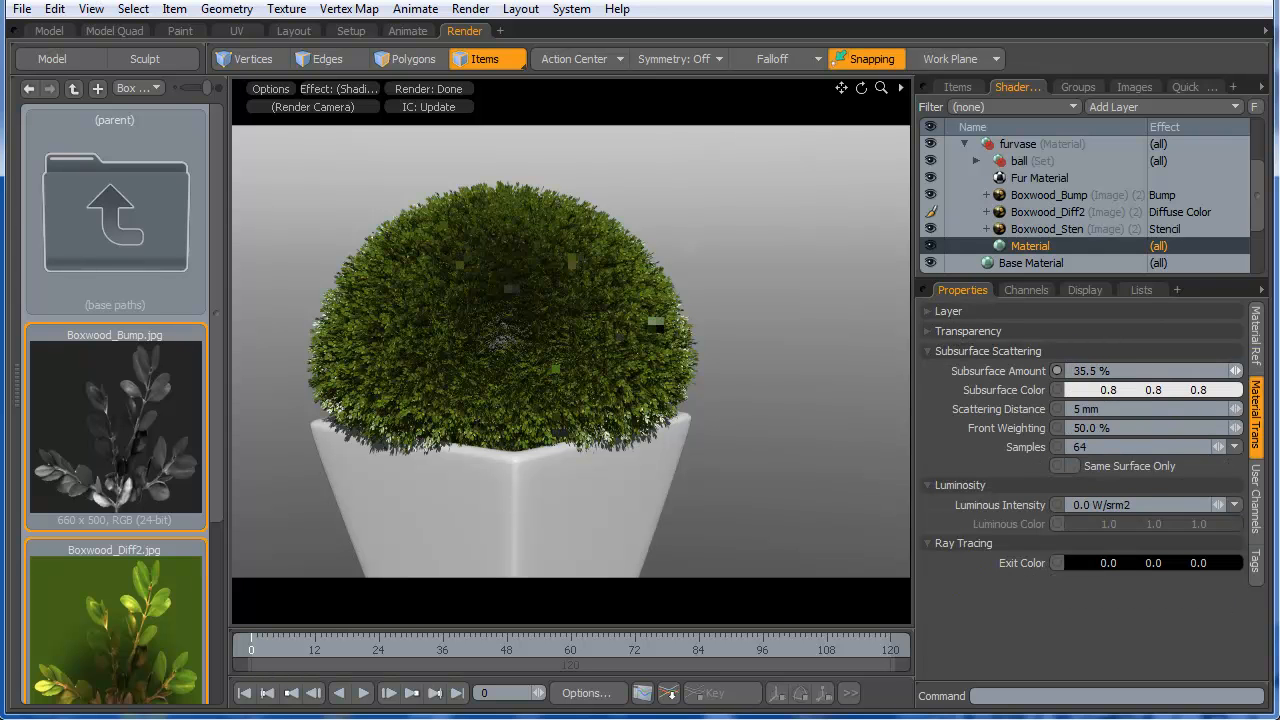
pyautogui.click(1111, 409)
pyautogui.write('0')
pyautogui.press('Return')
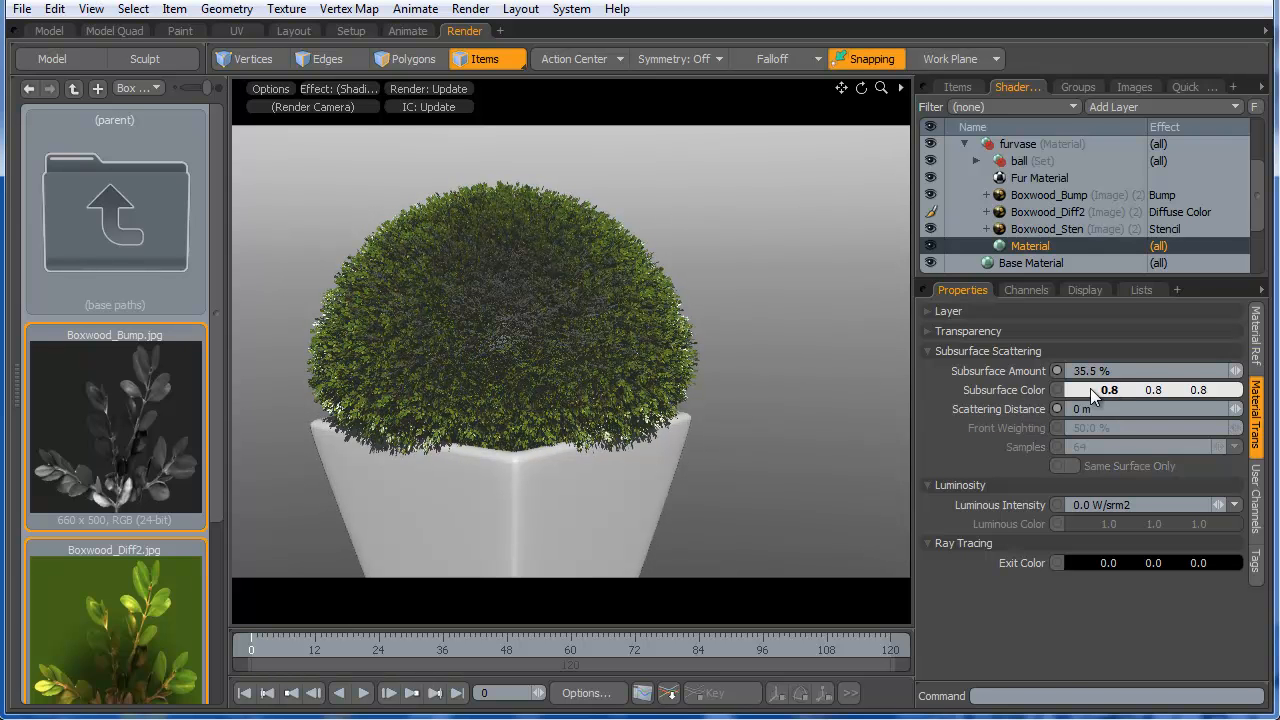
# - Change the furvase Material's Subsurface Color to a yellow-green with a hue of about 68 and a saturation of about 0.85
pyautogui.click(1090, 388)
pyautogui.moveTo(954, 262)
pyautogui.mouseDown()
pyautogui.moveTo(996, 188)
pyautogui.moveTo(995, 155)
pyautogui.mouseUp()
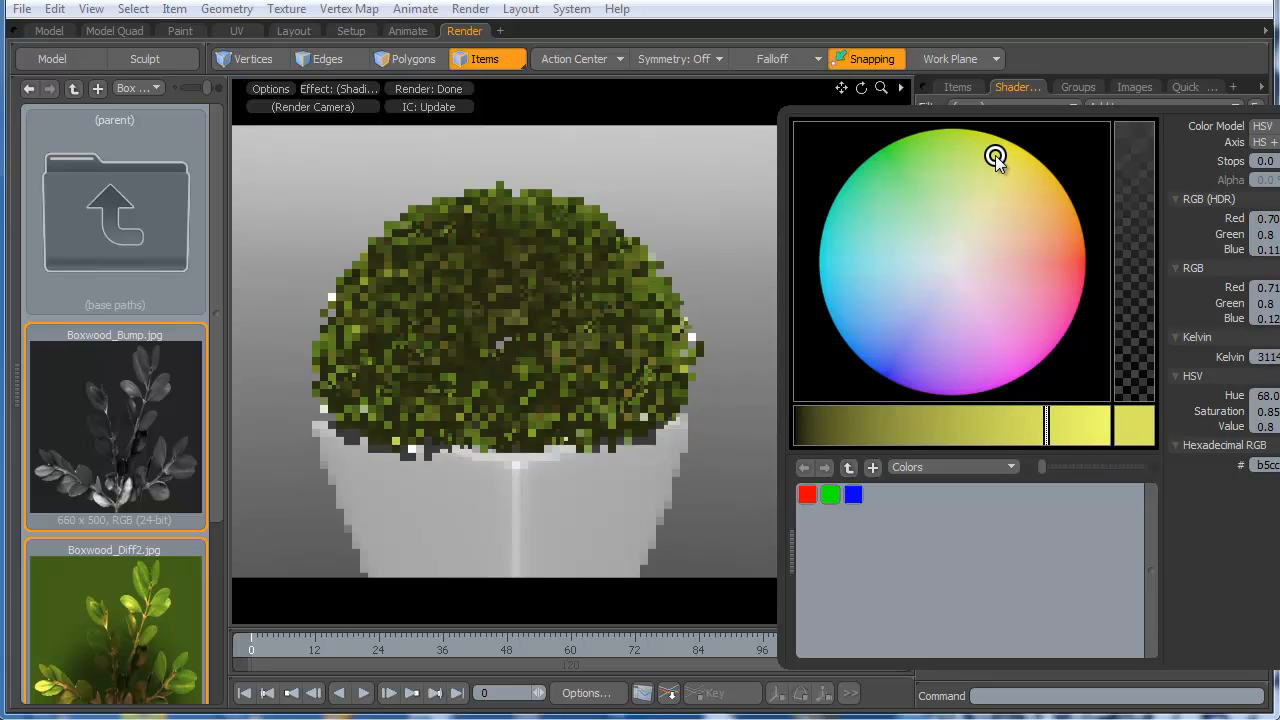
# - Darken the leaf material's subsurface color to 0.55, 0.62, 0.09
pyautogui.click(990, 433)
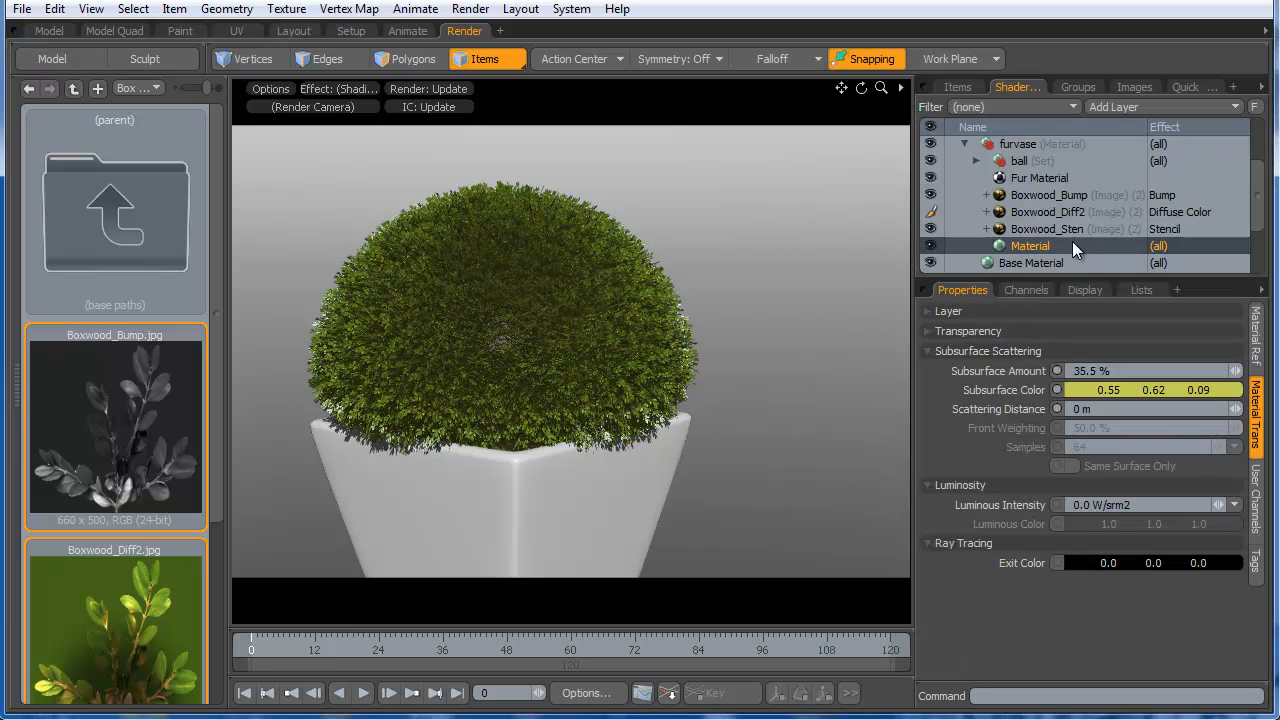
# - Duplicate the Boxwood_Bump image layer in the furvase group and set the copy's effect to Subsurface Amount
pyautogui.click(1058, 211)
pyautogui.click(1036, 195)
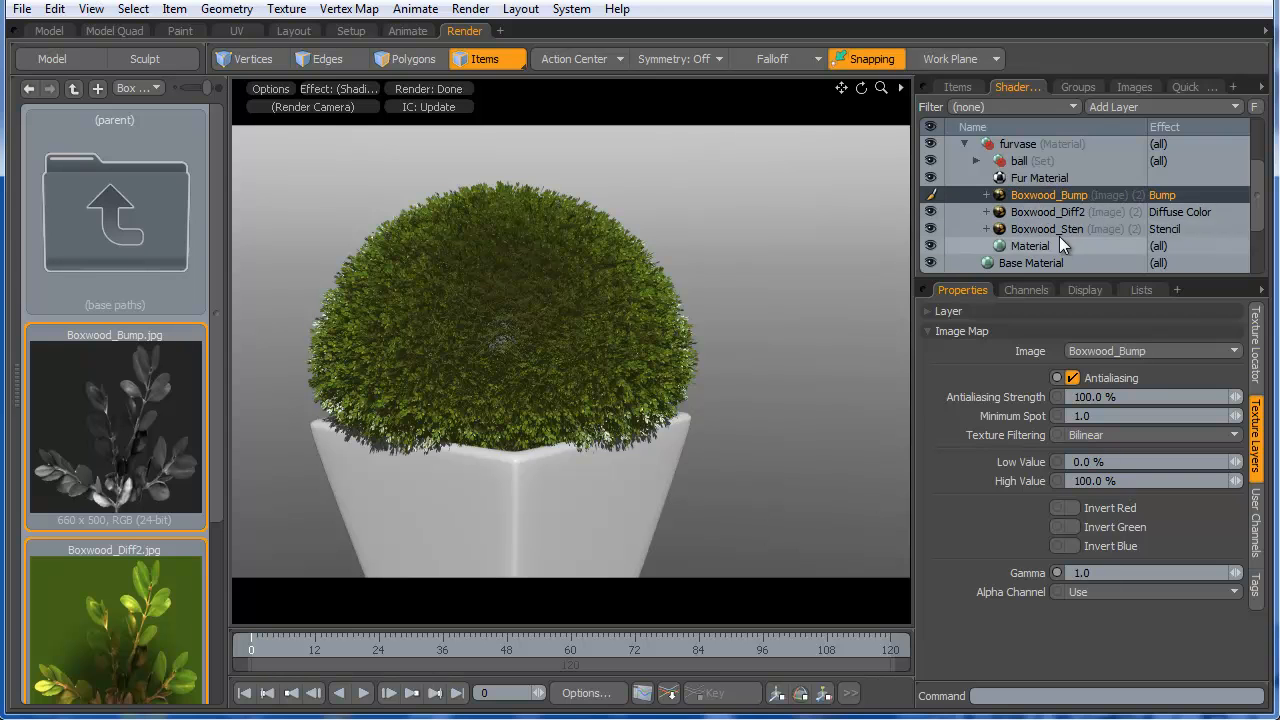
pyautogui.rightClick(1038, 194)
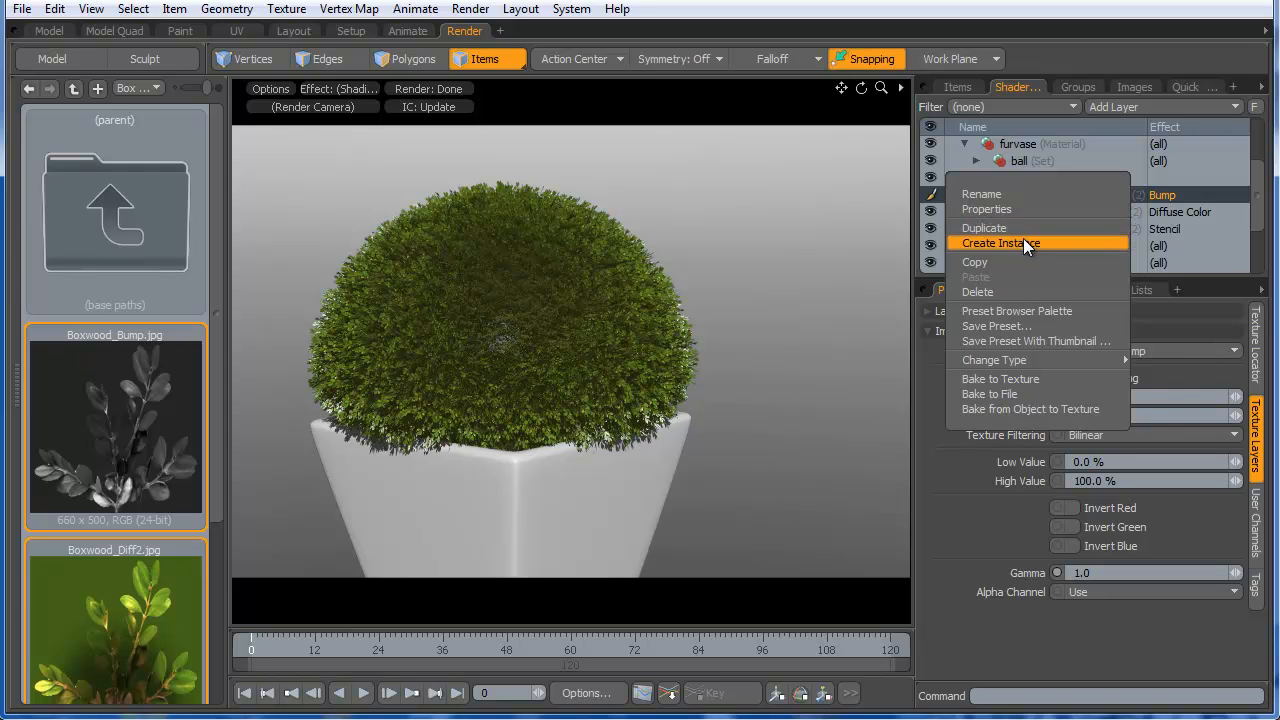
pyautogui.click(1020, 228)
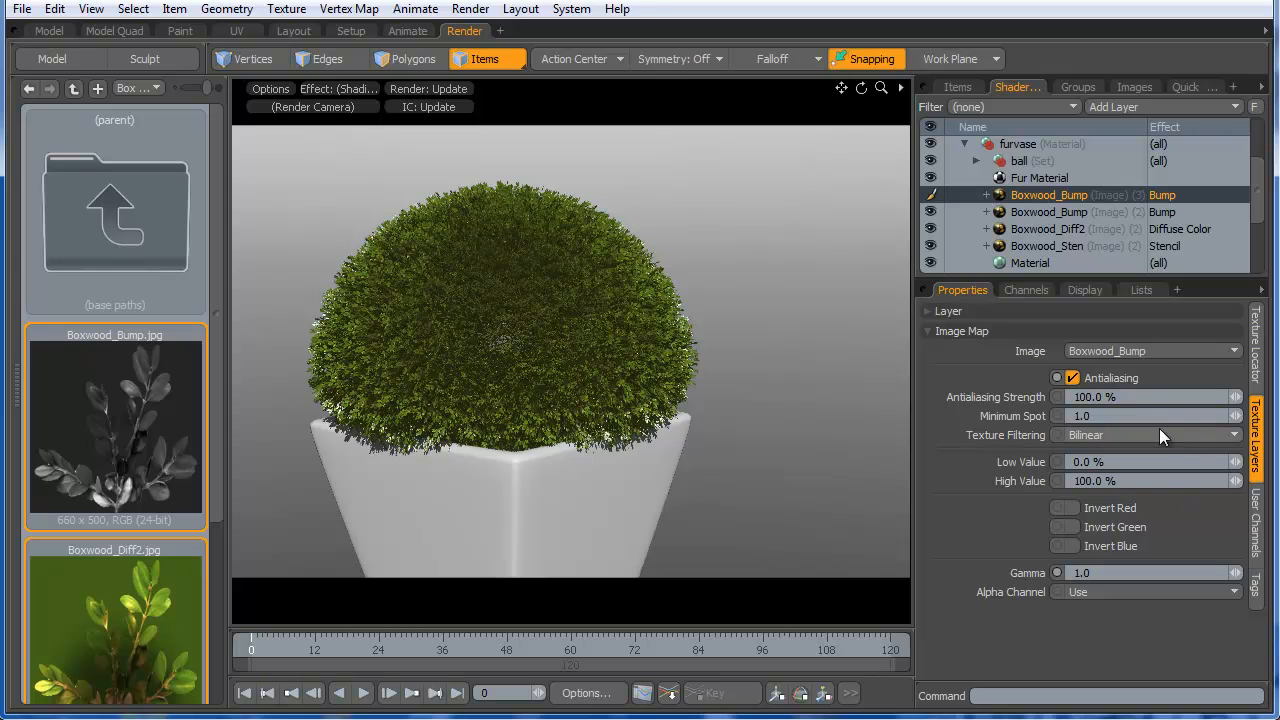
pyautogui.click(1163, 196)
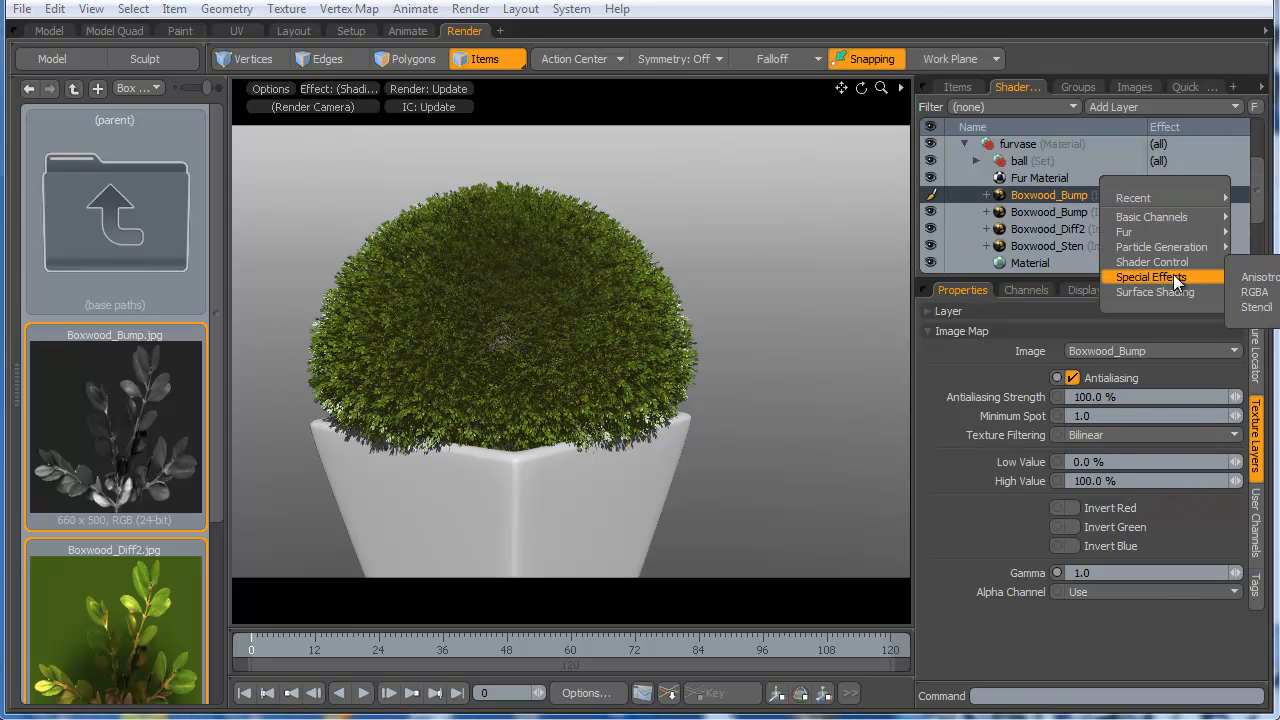
pyautogui.moveTo(1162, 217)
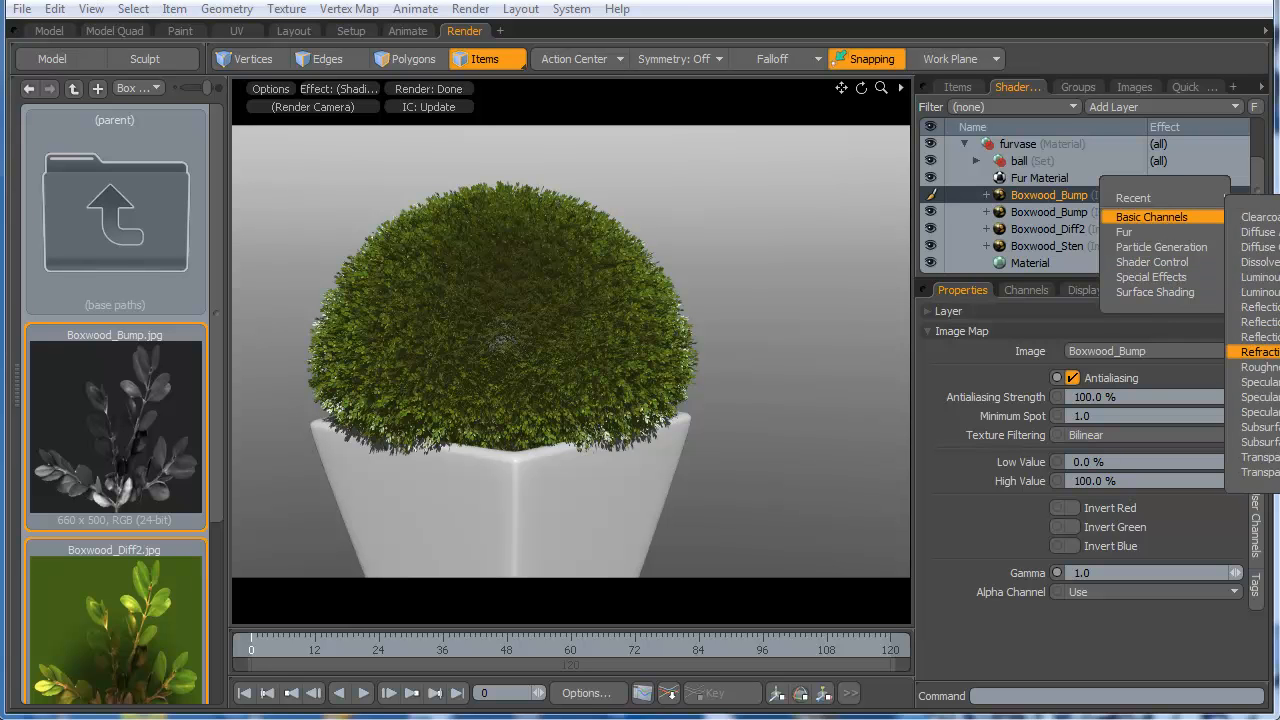
pyautogui.click(1258, 427)
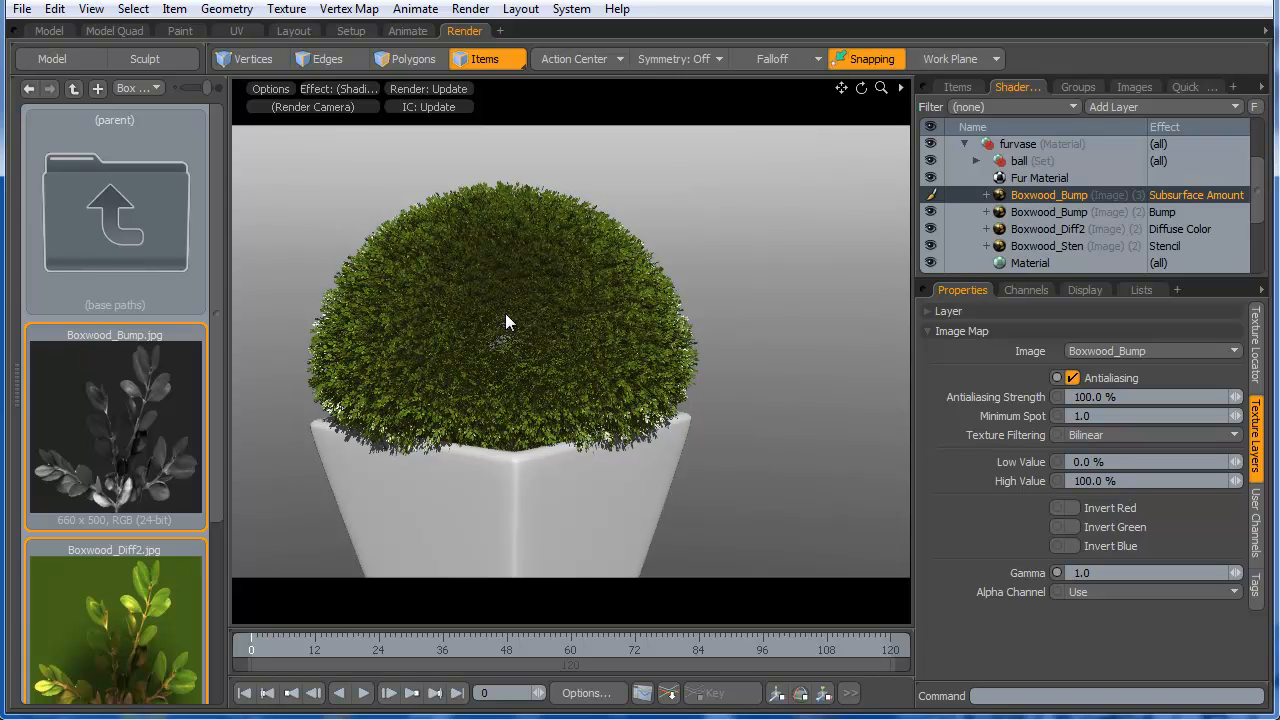
# - Set the furvase material's specular color to light green, 0.74, 1.0, 0.35, checking it on a close-up of the leaves
pyautogui.keyDown('alt'); pyautogui.moveTo(719, 396); pyautogui.dragTo(717, 434); pyautogui.keyUp('alt')
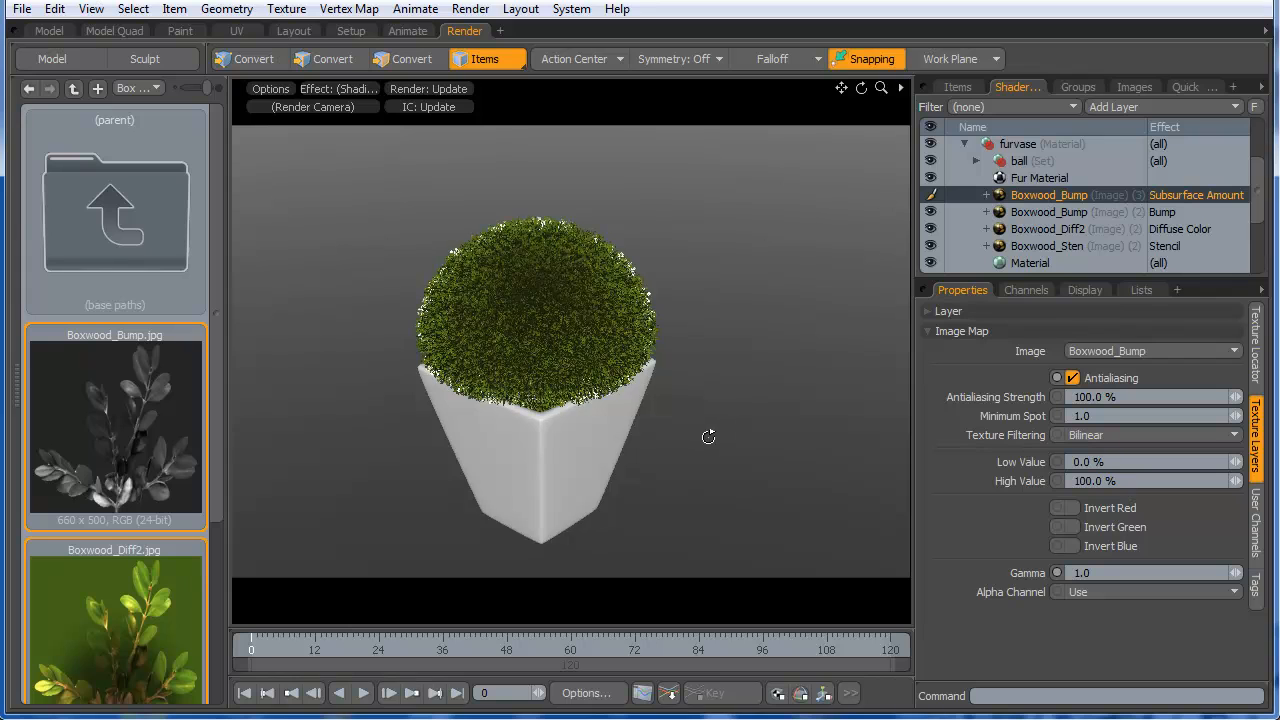
pyautogui.keyDown('ctrl'); pyautogui.keyDown('alt'); pyautogui.moveTo(705, 286); pyautogui.dragTo(963, 323); pyautogui.keyUp('alt'); pyautogui.keyUp('ctrl')
pyautogui.keyDown('alt'); pyautogui.keyDown('shift'); pyautogui.moveTo(742, 110); pyautogui.dragTo(910, 352); pyautogui.keyUp('shift'); pyautogui.keyUp('alt')
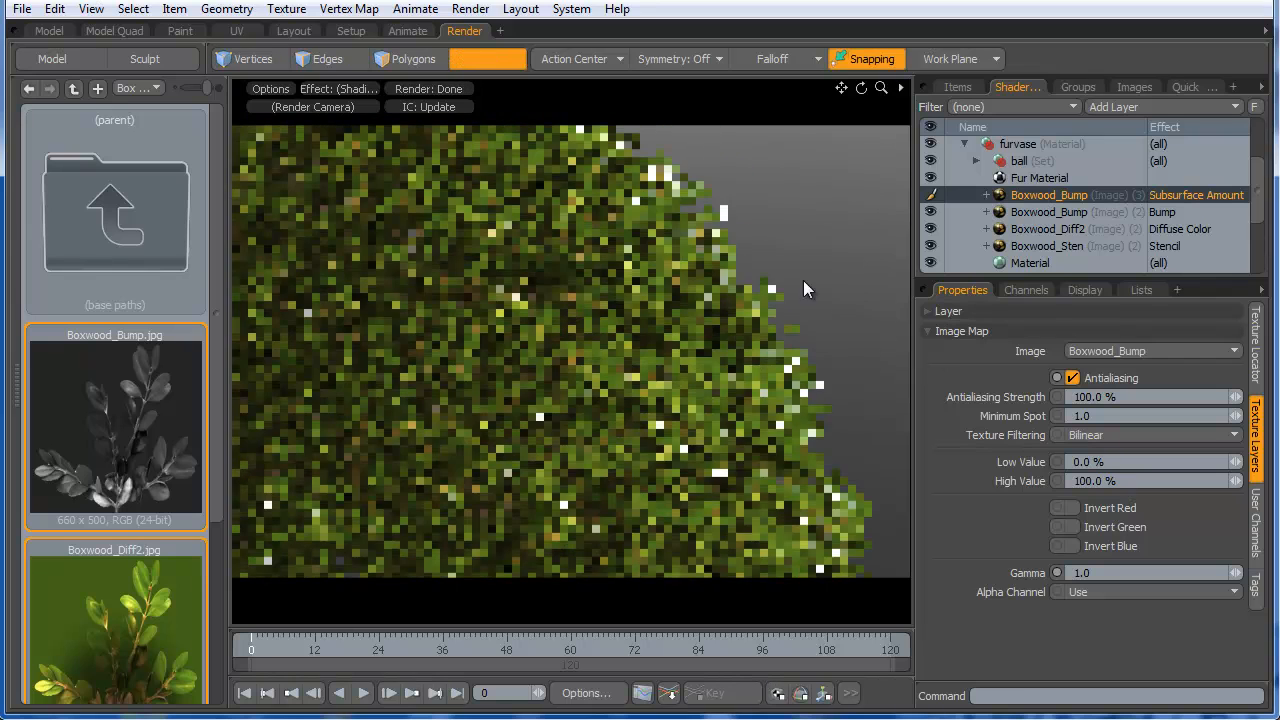
pyautogui.keyDown('alt'); pyautogui.moveTo(720, 227); pyautogui.dragTo(900, 350); pyautogui.keyUp('alt')
pyautogui.keyDown('alt'); pyautogui.keyDown('shift'); pyautogui.moveTo(645, 314); pyautogui.dragTo(652, 305); pyautogui.keyUp('shift'); pyautogui.keyUp('alt')
pyautogui.keyDown('ctrl'); pyautogui.keyDown('alt'); pyautogui.moveTo(738, 290); pyautogui.dragTo(897, 323); pyautogui.keyUp('alt'); pyautogui.keyUp('ctrl')
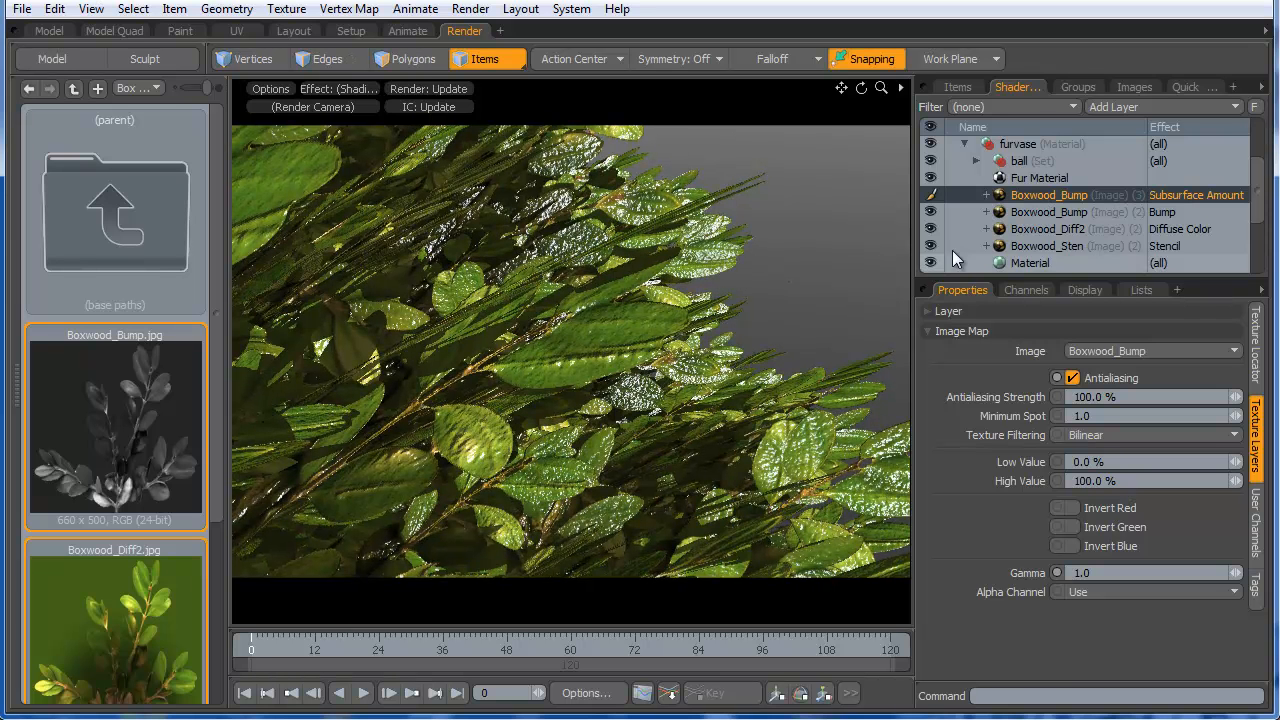
pyautogui.scroll(-1, 1070, 228)
pyautogui.click(1035, 212)
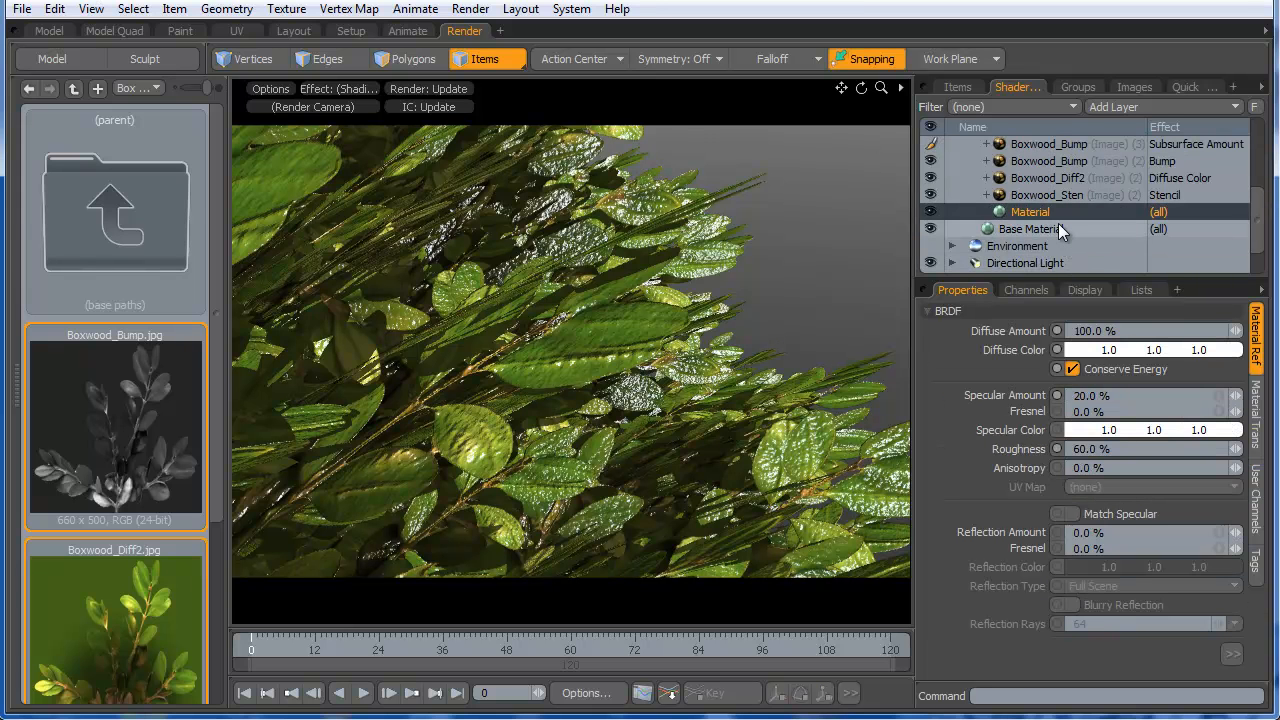
pyautogui.click(1258, 420)
pyautogui.click(1256, 345)
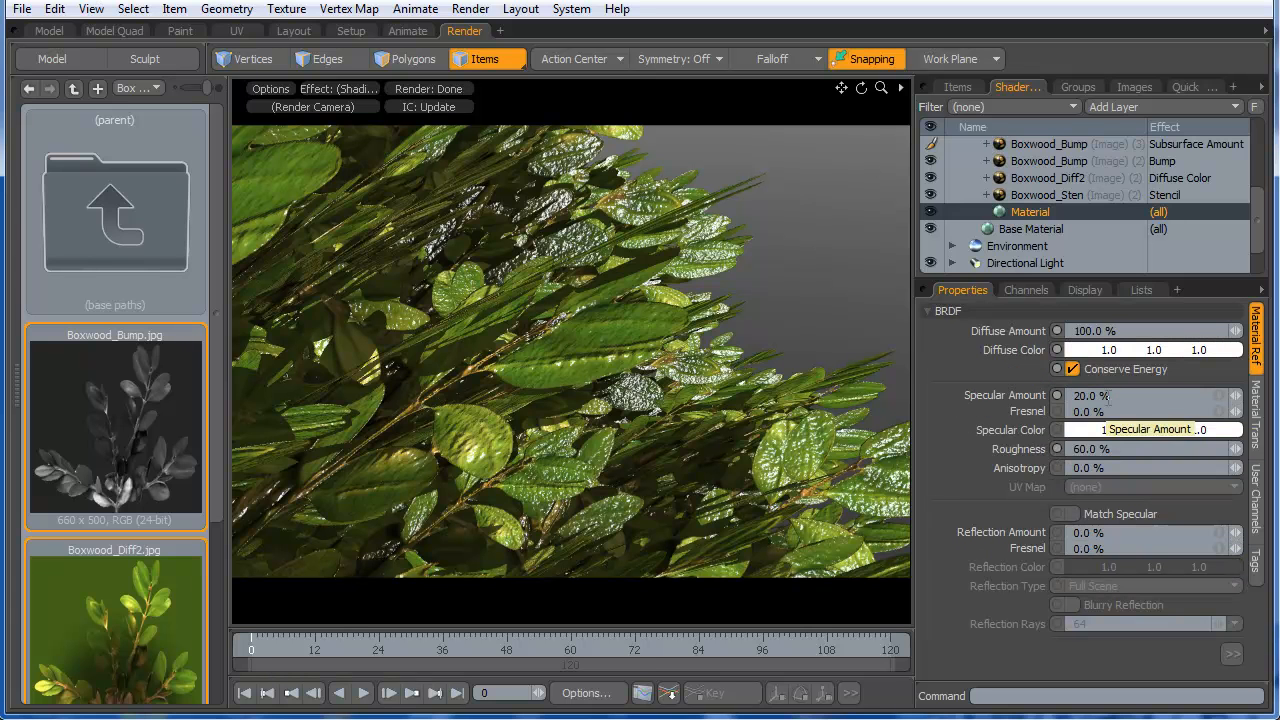
pyautogui.click(1108, 432)
pyautogui.moveTo(965, 274)
pyautogui.mouseDown()
pyautogui.moveTo(986, 249)
pyautogui.moveTo(977, 220)
pyautogui.mouseUp()
pyautogui.click(980, 263)
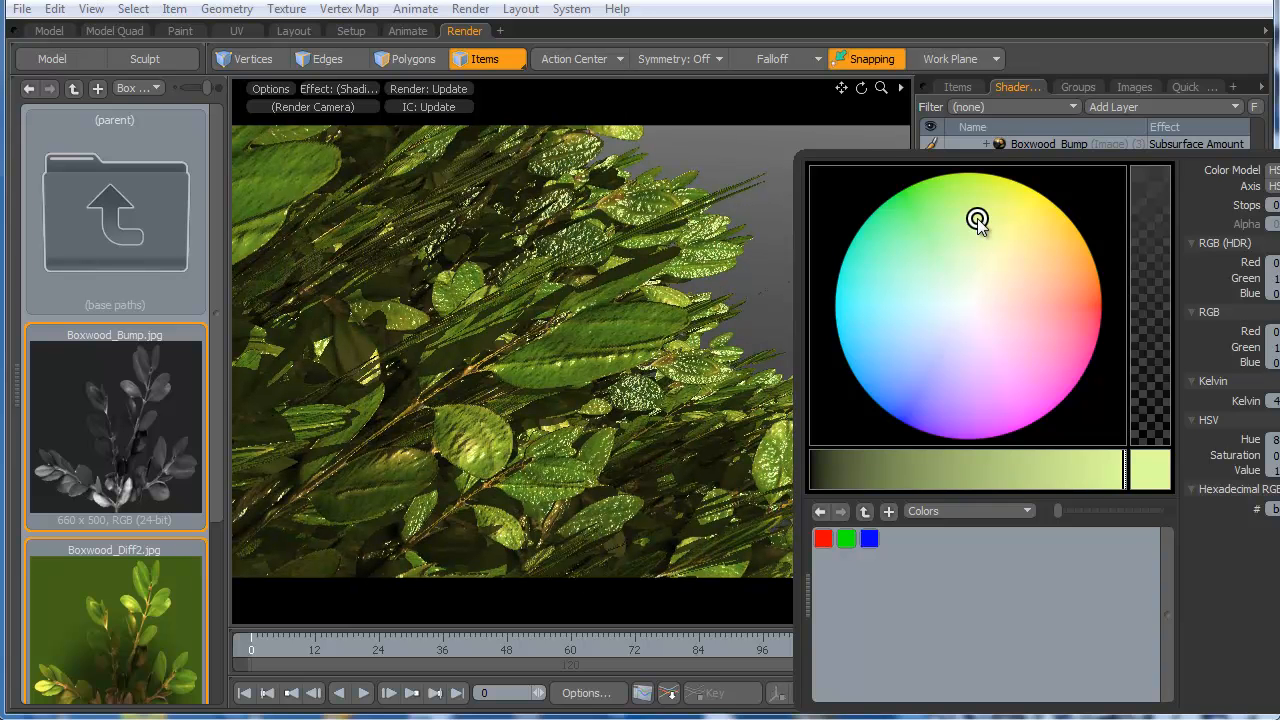
pyautogui.click(636, 193)
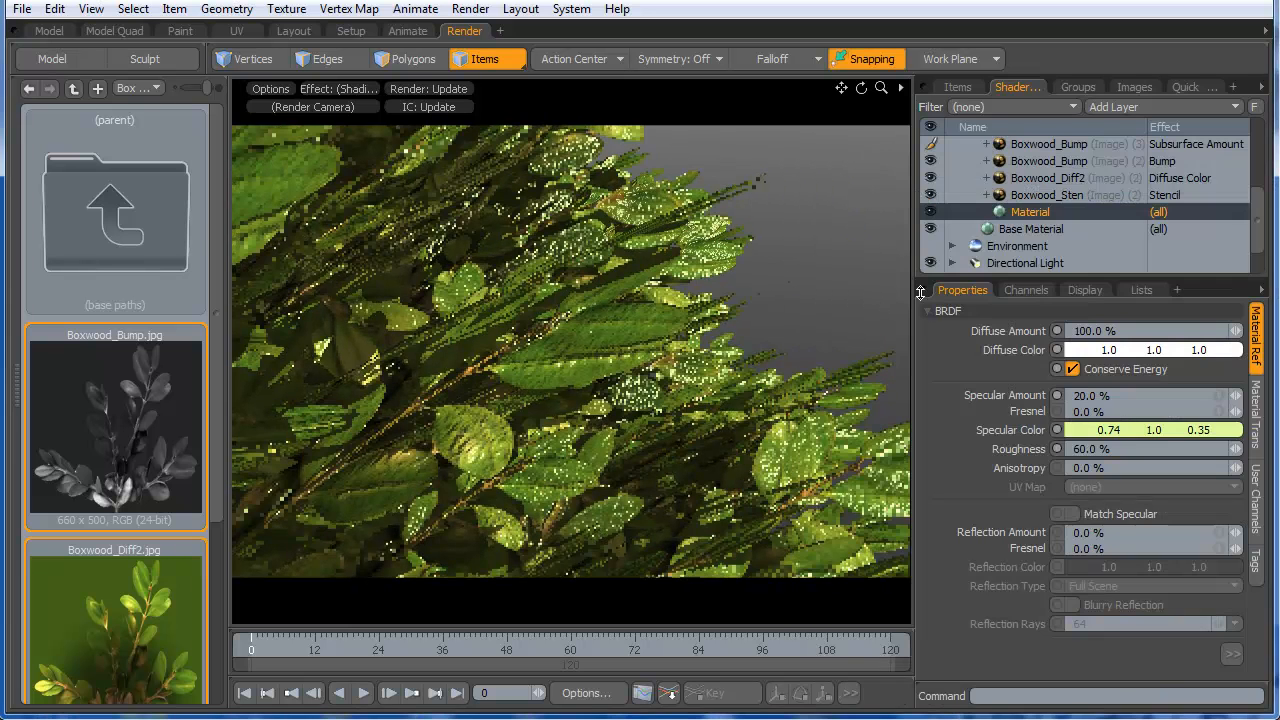
# - Set the furvase material's specular amount to 5% and its roughness to 80%
pyautogui.click(1149, 398)
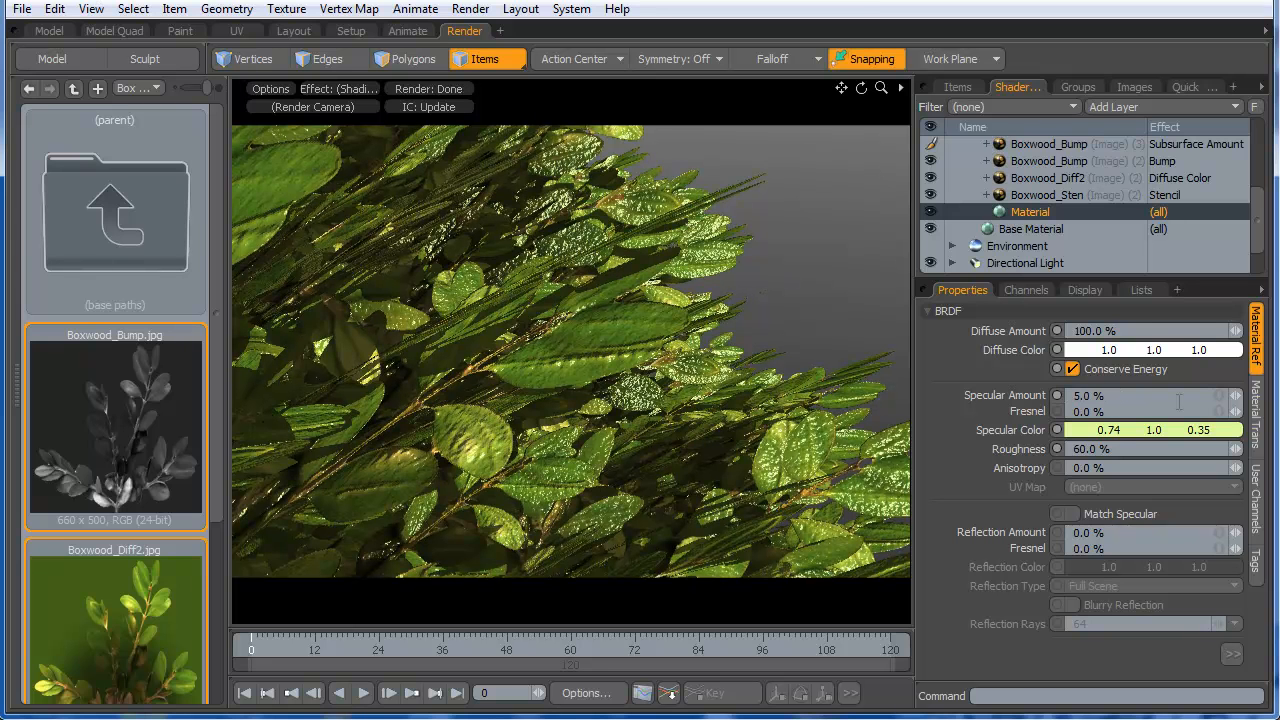
pyautogui.click(1151, 451)
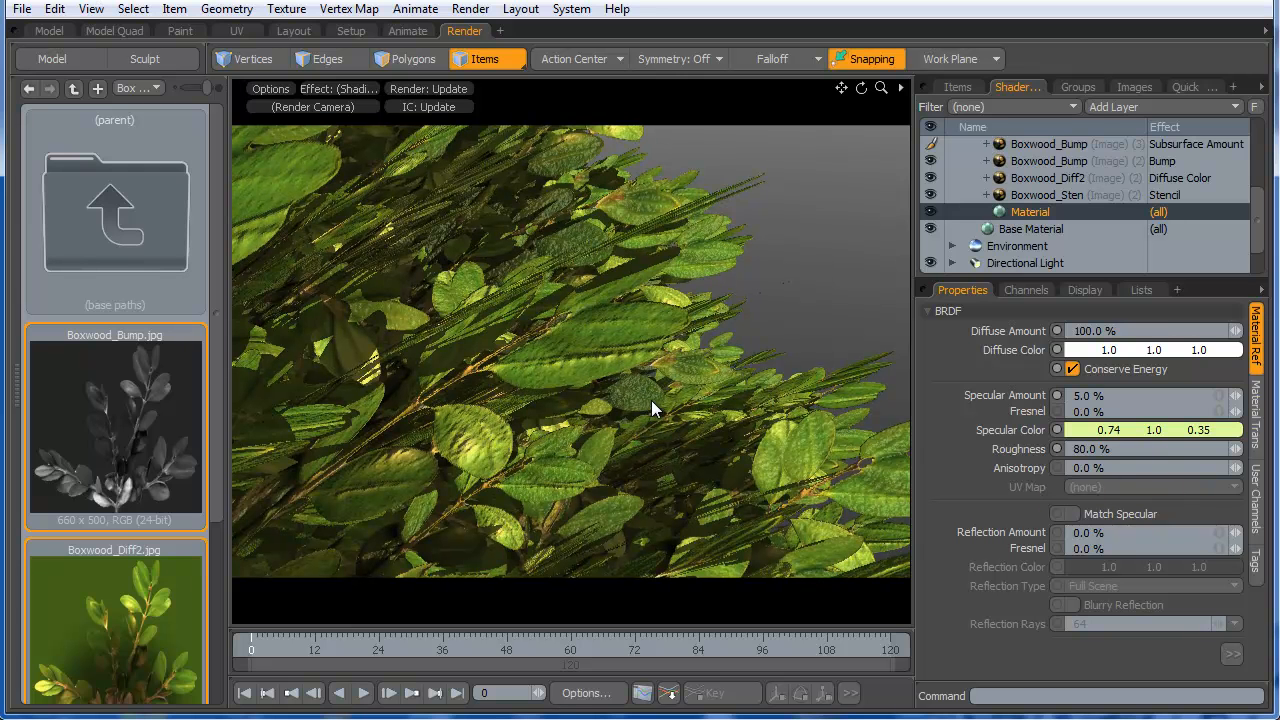
pyautogui.keyDown('ctrl'); pyautogui.keyDown('alt'); pyautogui.moveTo(770, 328); pyautogui.dragTo(615, 322); pyautogui.keyUp('alt'); pyautogui.keyUp('ctrl')
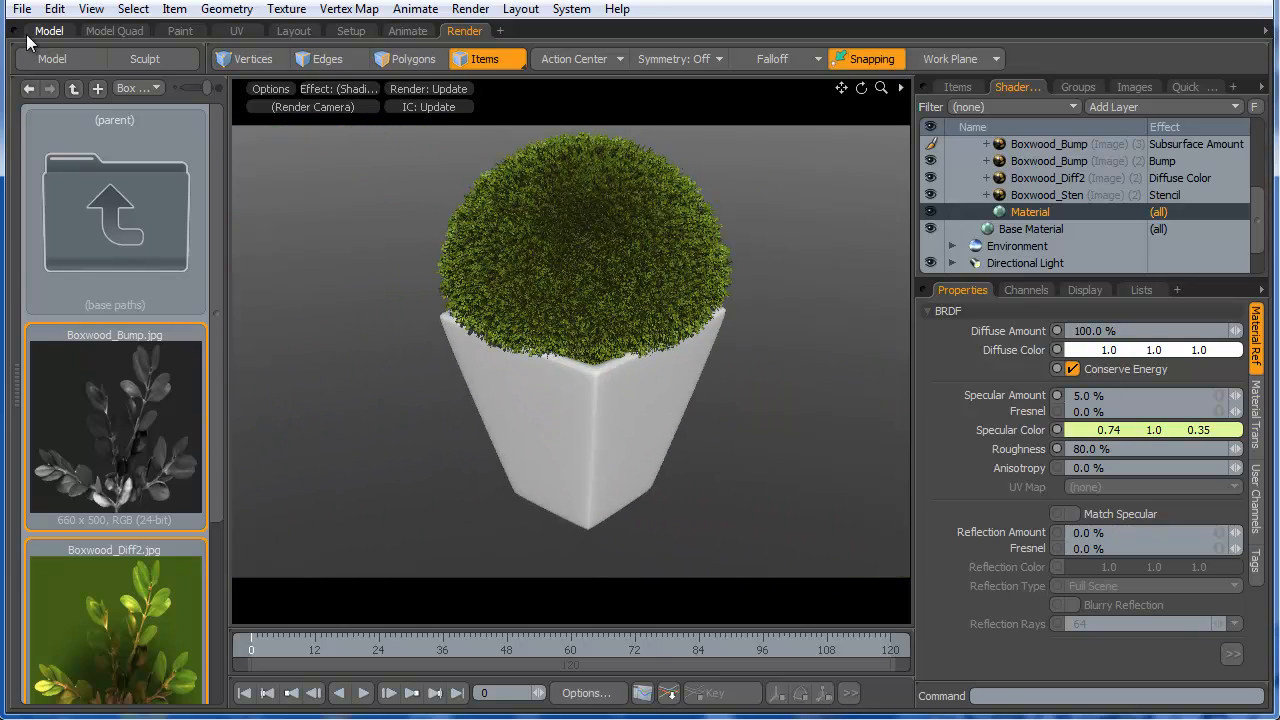
# - Select all polygons of the pot in the Model layout and assign them a new material named "pote"
pyautogui.click(29, 33)
pyautogui.click(516, 530)
pyautogui.keyDown('alt'); pyautogui.moveTo(518, 530); pyautogui.dragTo(572, 468); pyautogui.keyUp('alt')
pyautogui.keyDown('ctrl'); pyautogui.keyDown('alt'); pyautogui.moveTo(572, 468); pyautogui.dragTo(470, 497); pyautogui.keyUp('alt'); pyautogui.keyUp('ctrl')
pyautogui.keyDown('alt'); pyautogui.keyDown('shift'); pyautogui.moveTo(530, 495); pyautogui.dragTo(510, 393); pyautogui.keyUp('shift'); pyautogui.keyUp('alt')
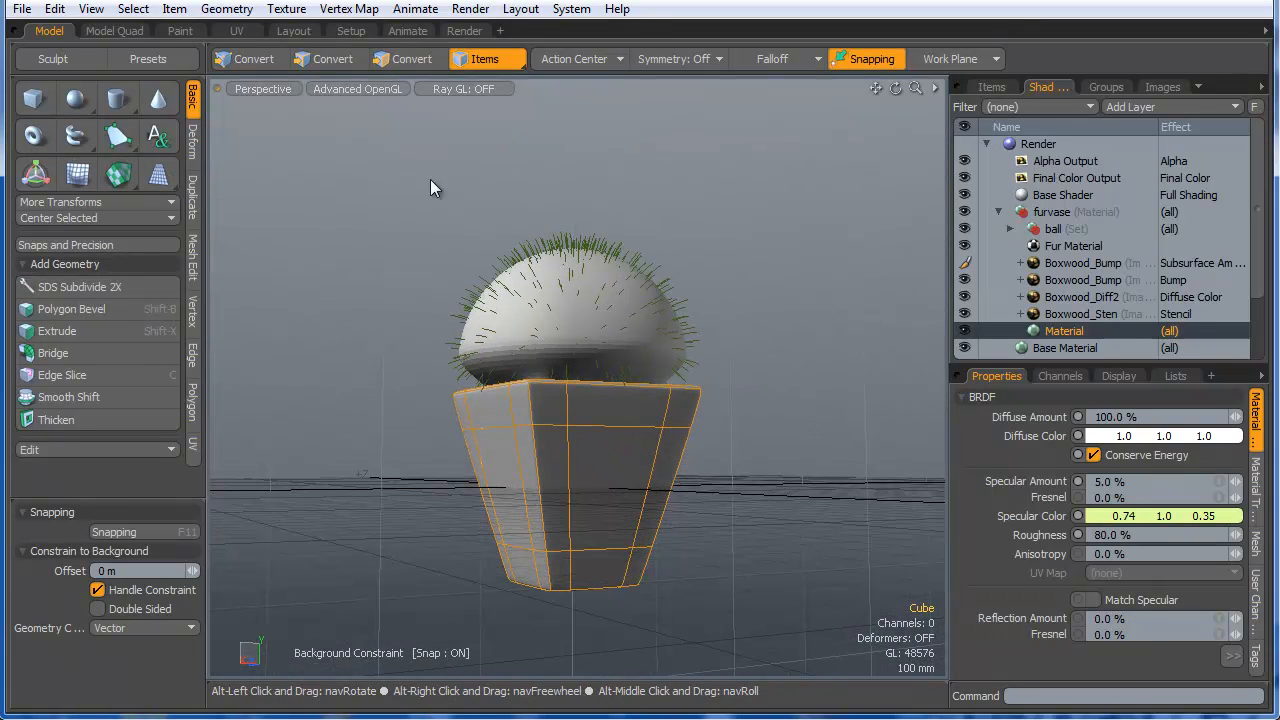
pyautogui.click(396, 62)
pyautogui.doubleClick(541, 413)
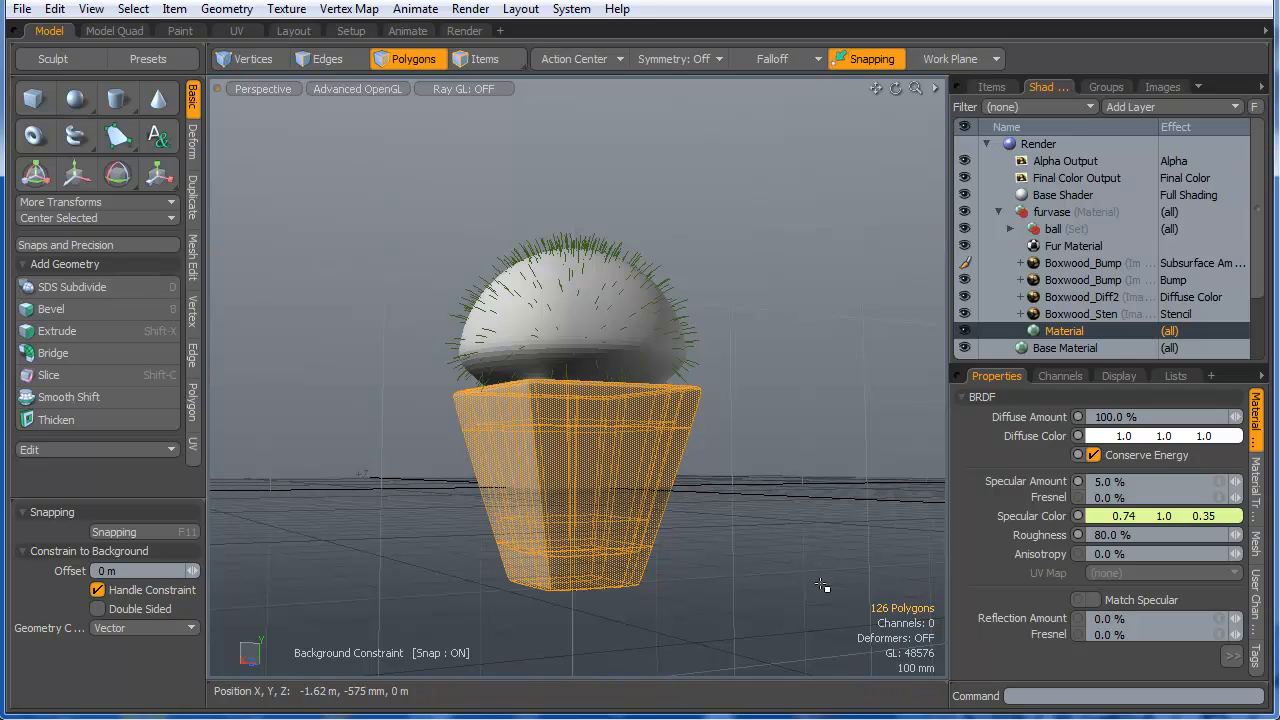
pyautogui.press('m')
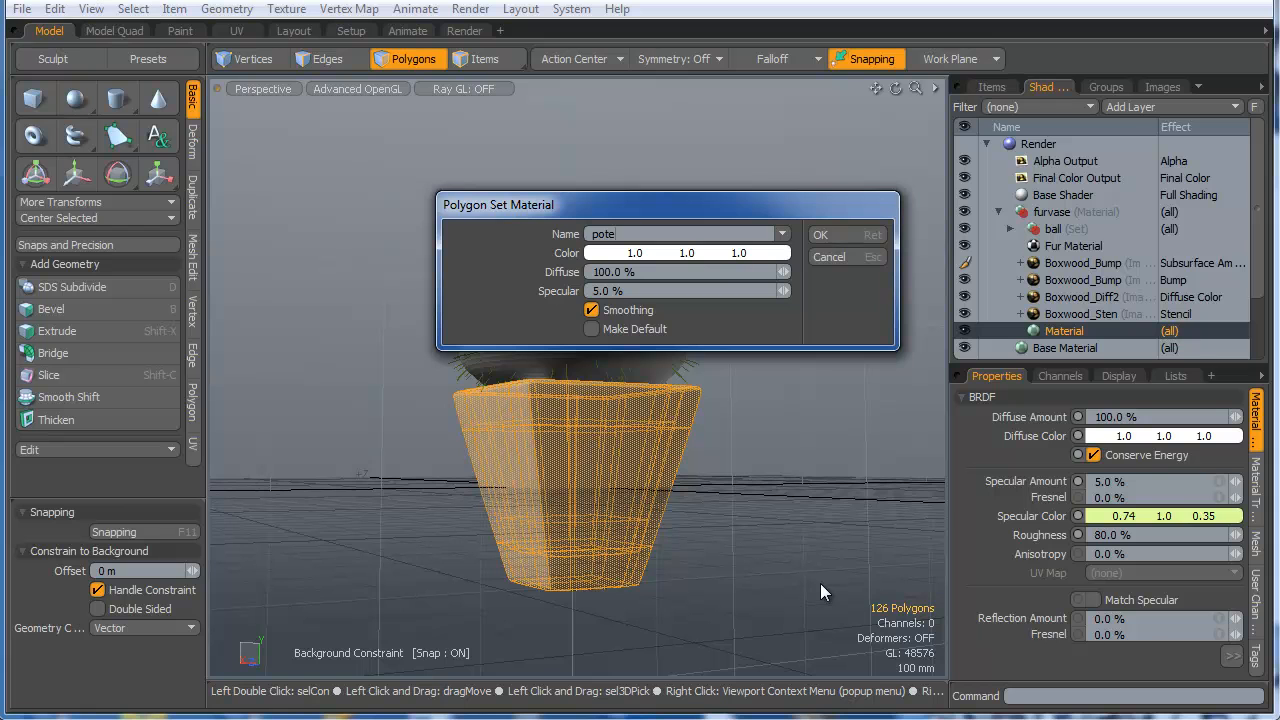
pyautogui.press('Return')
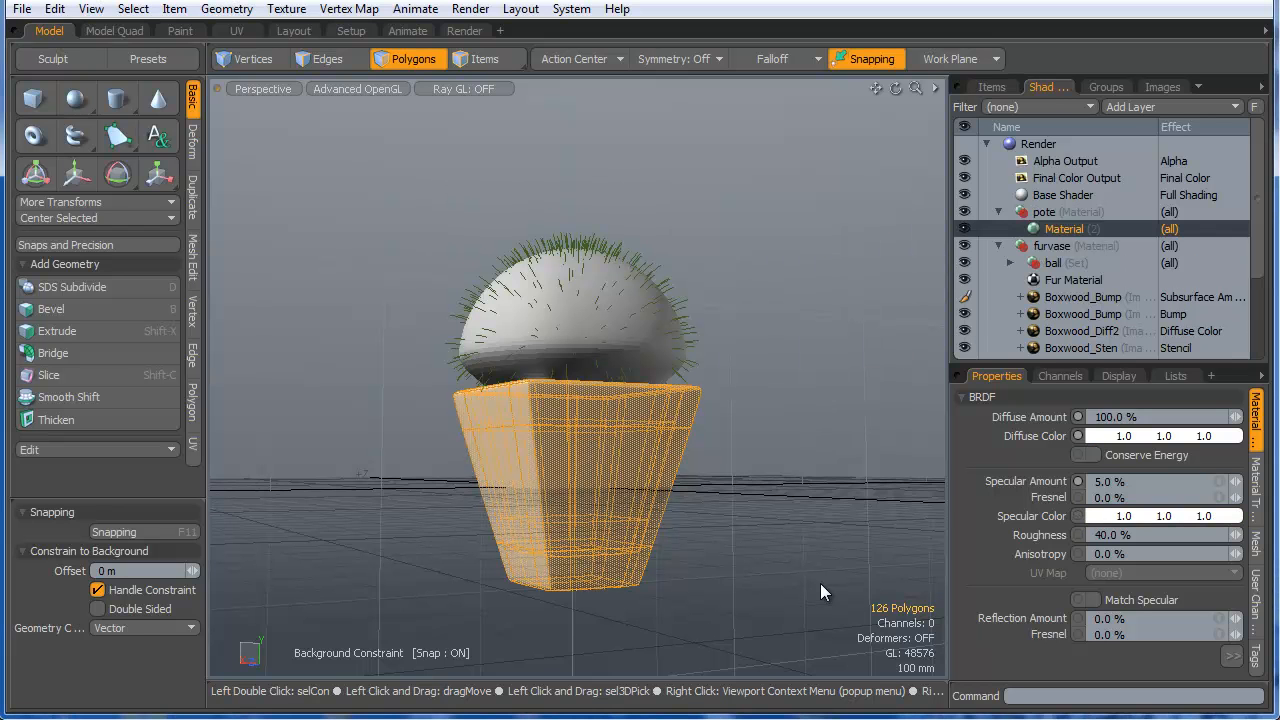
# - Return to the Render layout and set the pote material's diffuse color to beige, 0.81, 0.77, 0.52
pyautogui.click(461, 28)
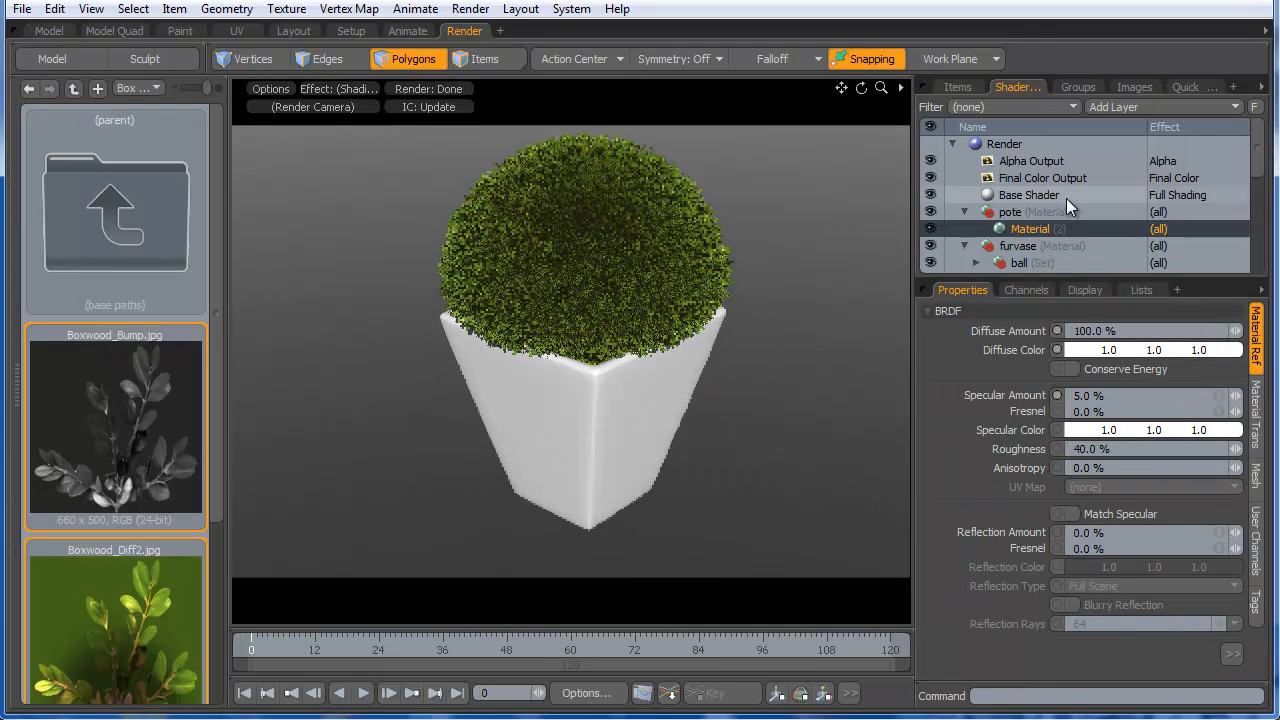
pyautogui.click(1232, 349)
pyautogui.moveTo(1082, 225); pyautogui.dragTo(1106, 185)
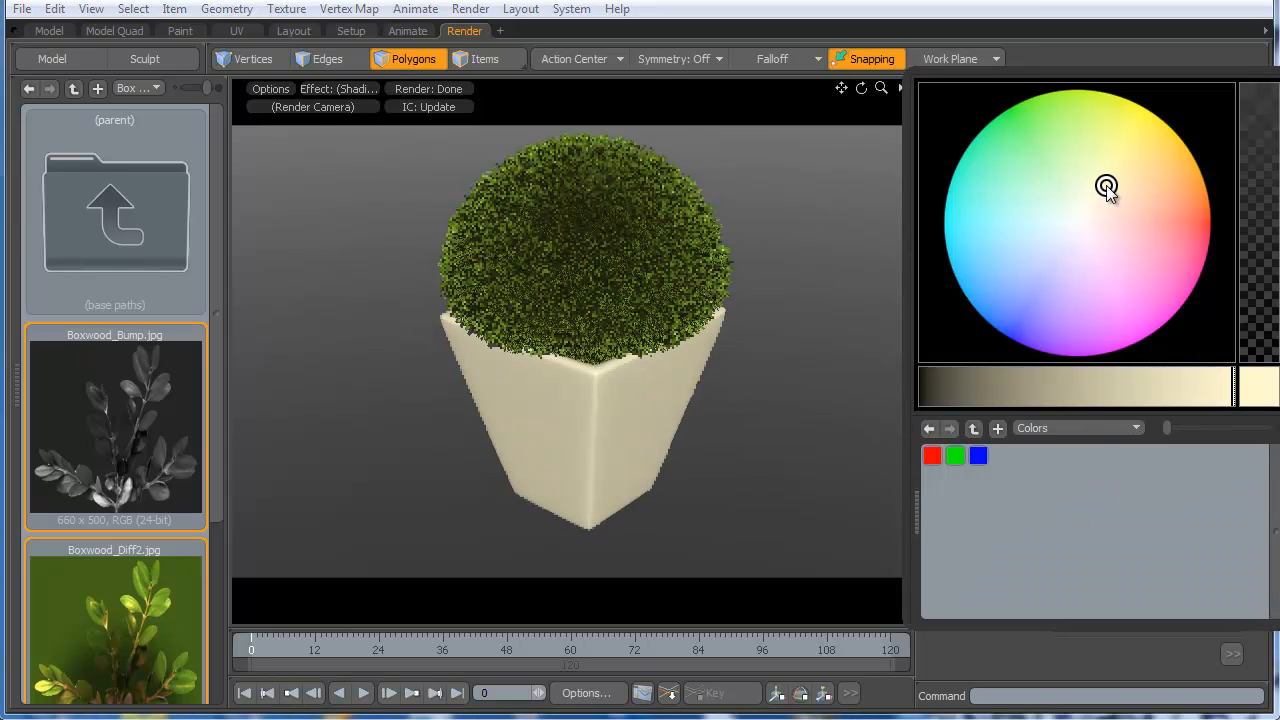
pyautogui.click(1137, 385)
pyautogui.click(1173, 394)
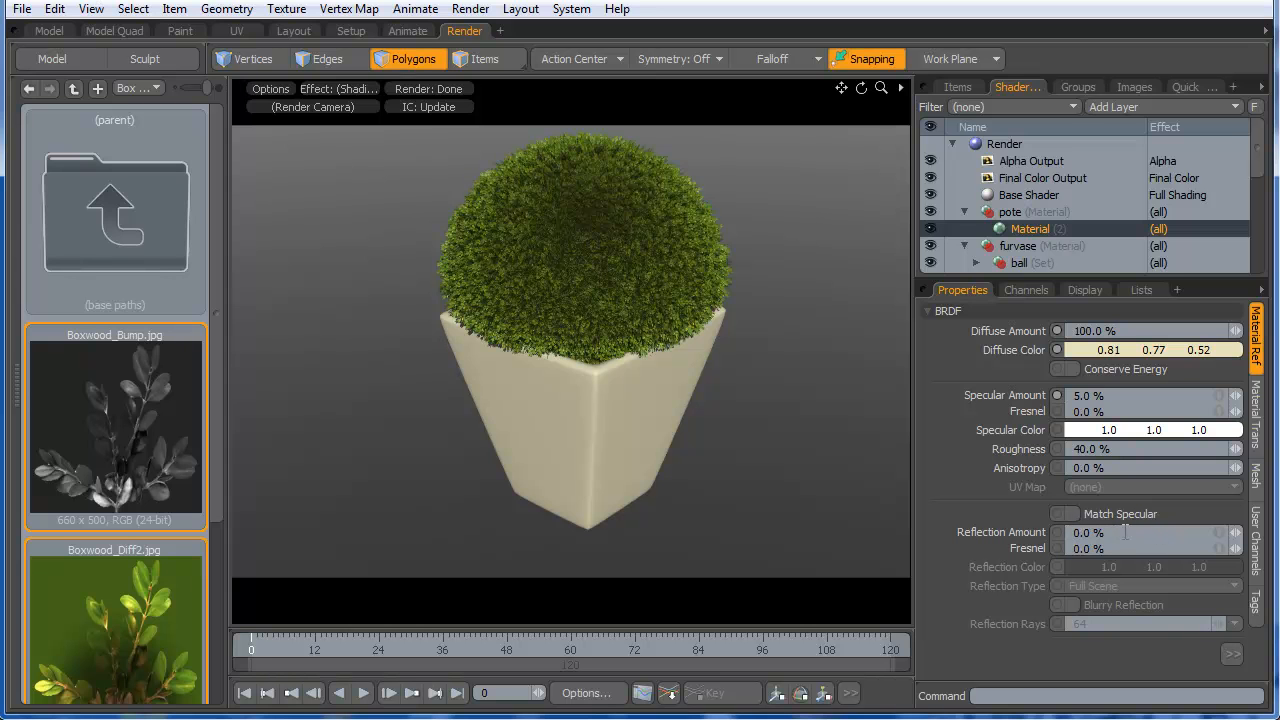
# - Set the pote material's reflection amount to 20% and its reflection Fresnel to 19%
pyautogui.click(1237, 534)
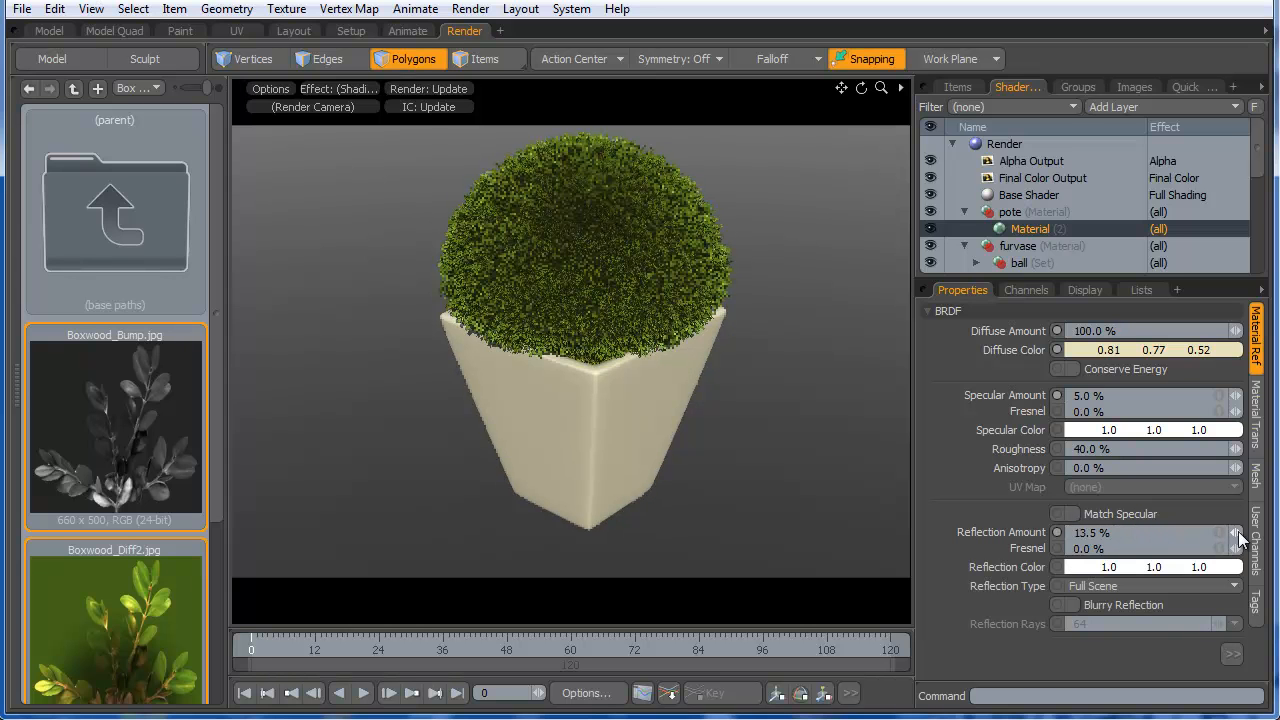
pyautogui.moveTo(1237, 549); pyautogui.dragTo(1256, 549)
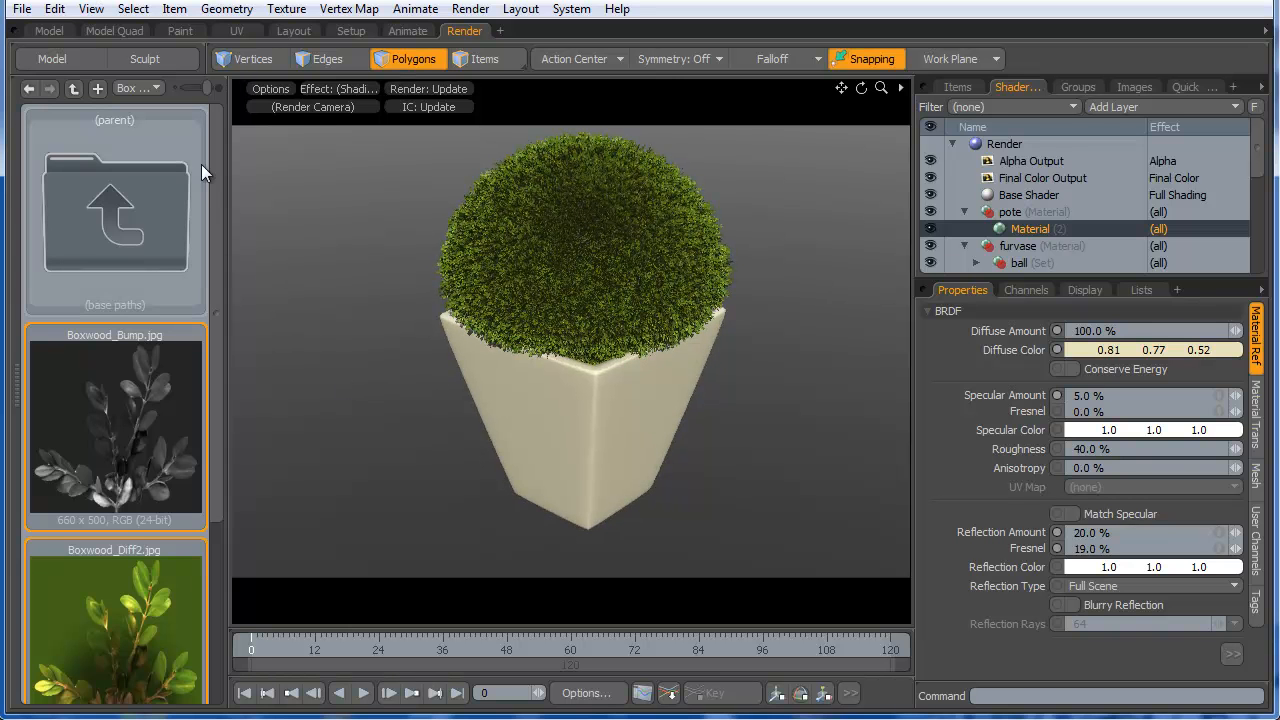
# - Load the Beverly Hills Probe 01 preset from the outdoor environments into the scene
pyautogui.click(121, 126)
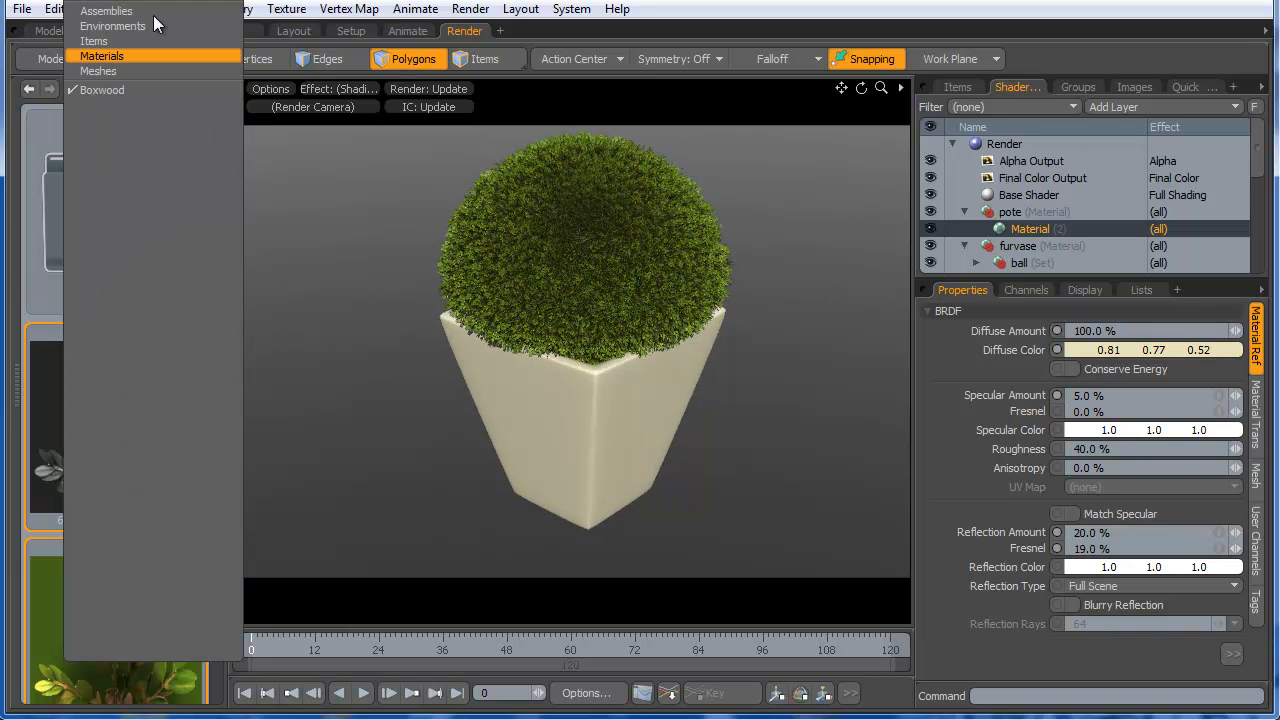
pyautogui.click(149, 70)
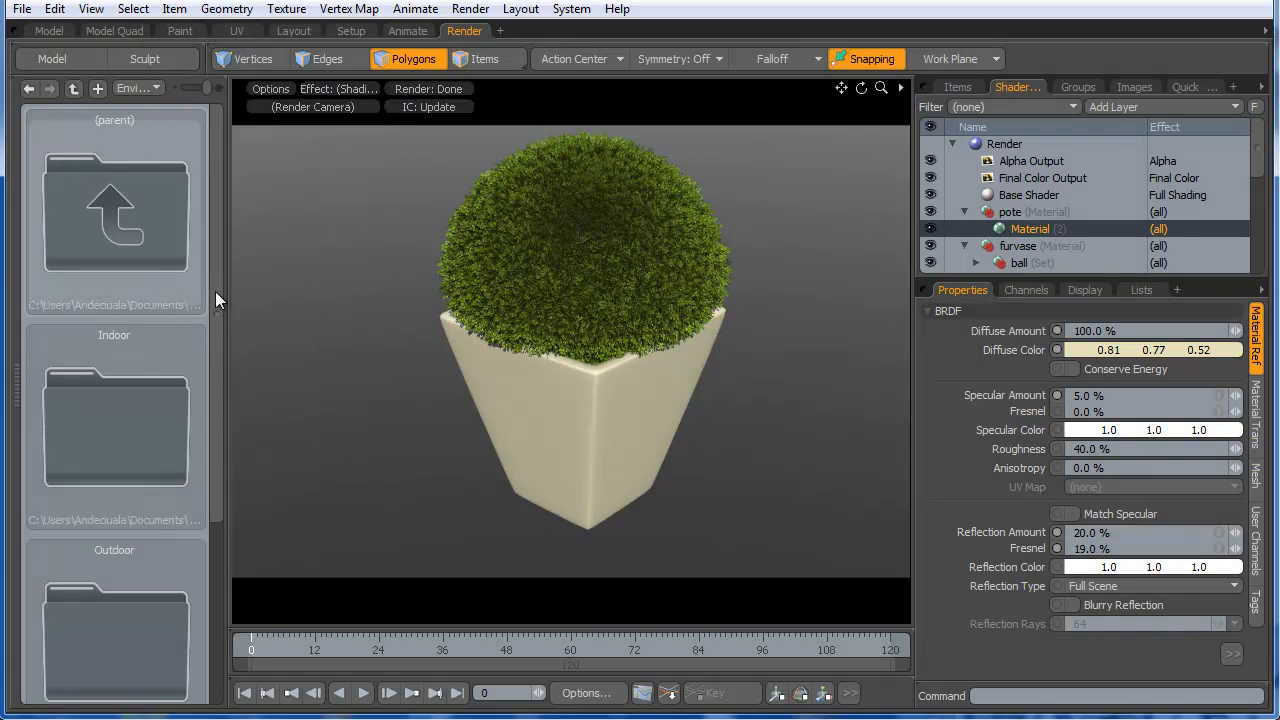
pyautogui.moveTo(220, 314); pyautogui.dragTo(220, 489)
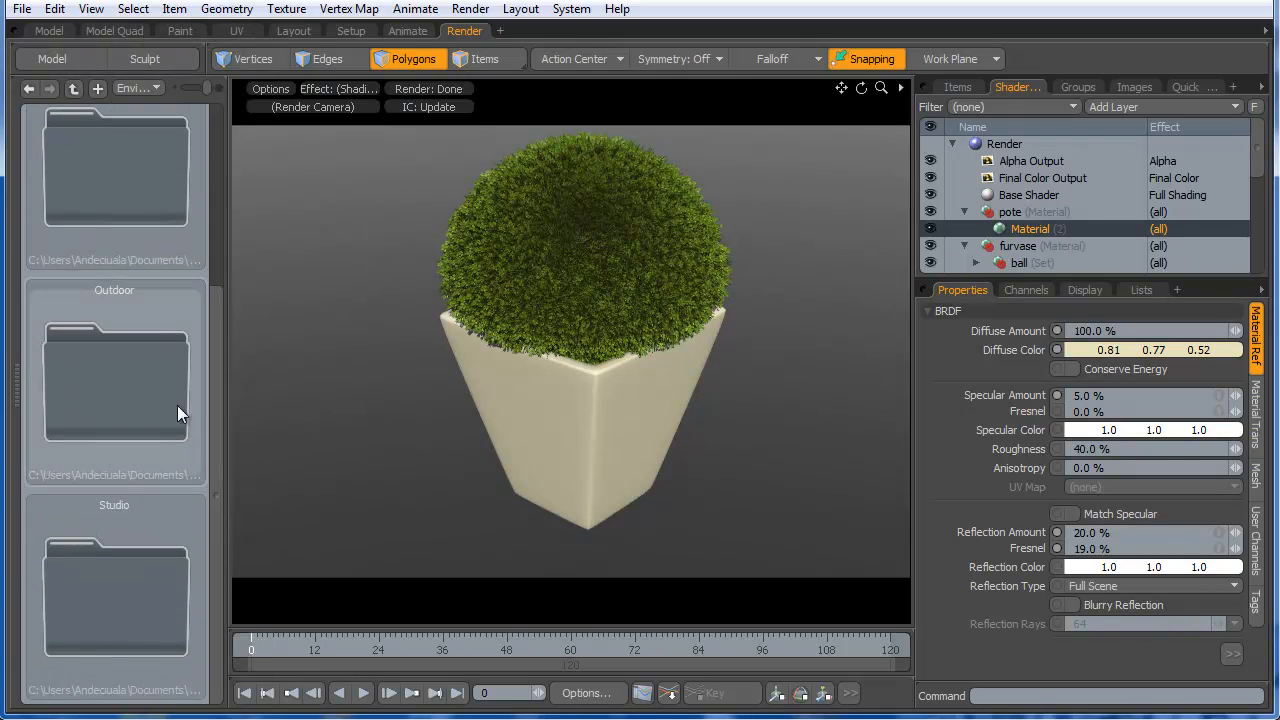
pyautogui.doubleClick(143, 330)
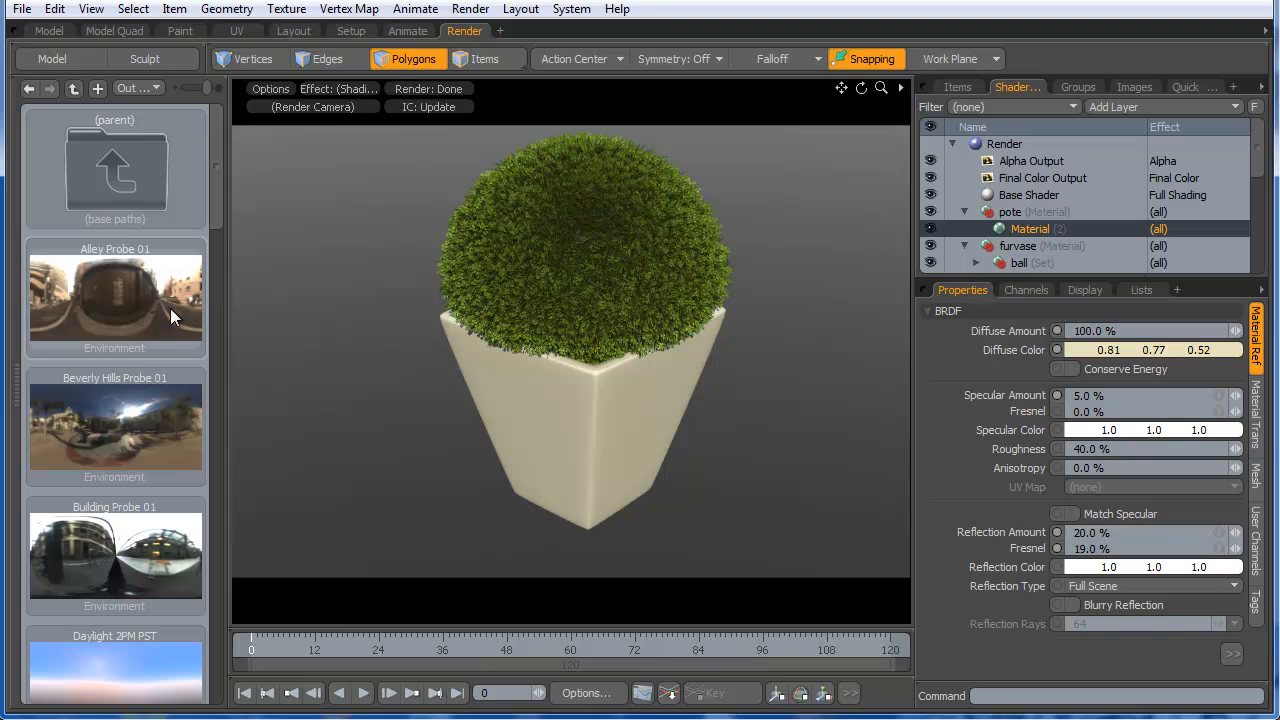
pyautogui.doubleClick(134, 421)
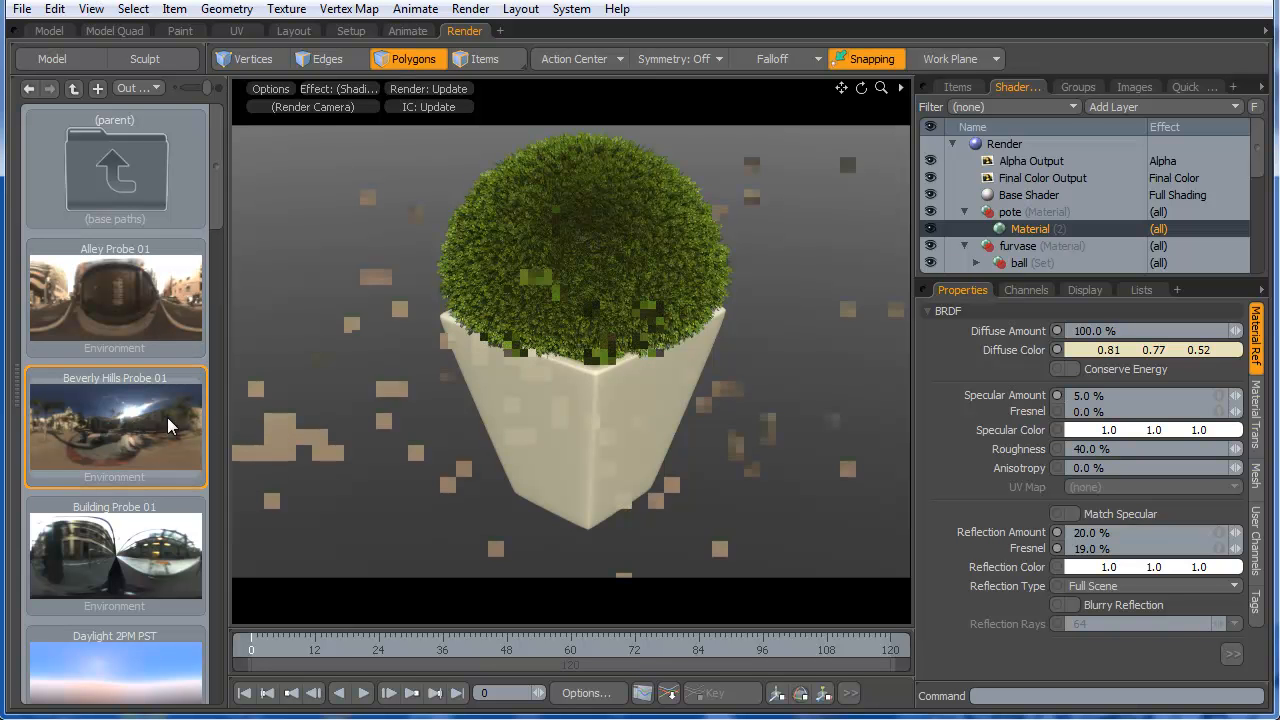
# - Enable blurry reflection and energy conservation for the pote material, checking the pot's reflections from below
pyautogui.keyDown('alt'); pyautogui.moveTo(502, 396); pyautogui.dragTo(509, 297); pyautogui.keyUp('alt')
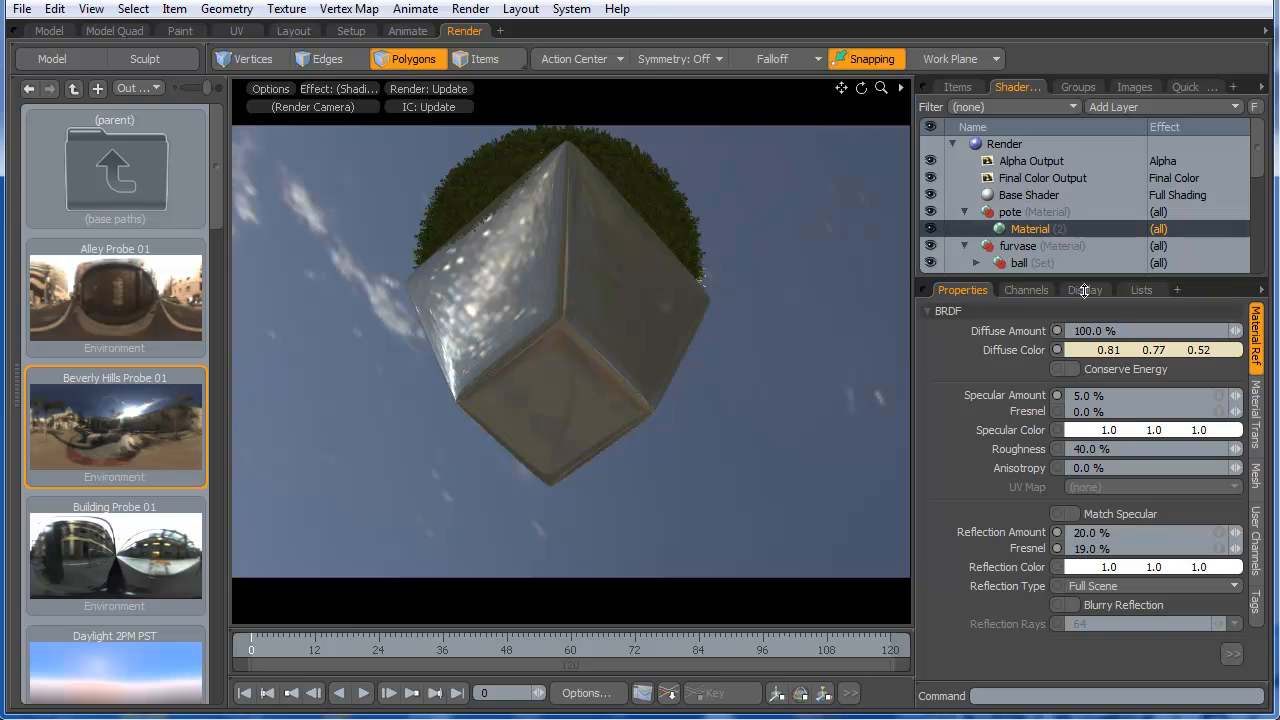
pyautogui.click(1076, 603)
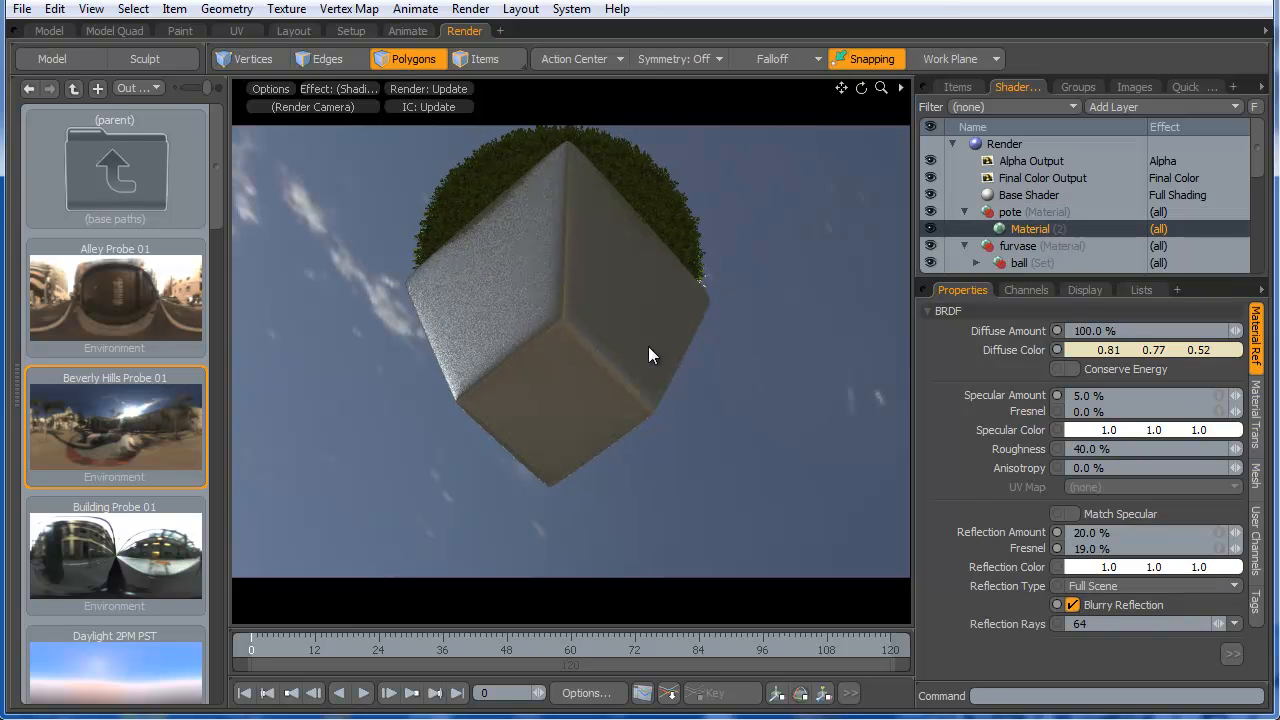
pyautogui.keyDown('alt'); pyautogui.moveTo(572, 297); pyautogui.dragTo(611, 389); pyautogui.keyUp('alt')
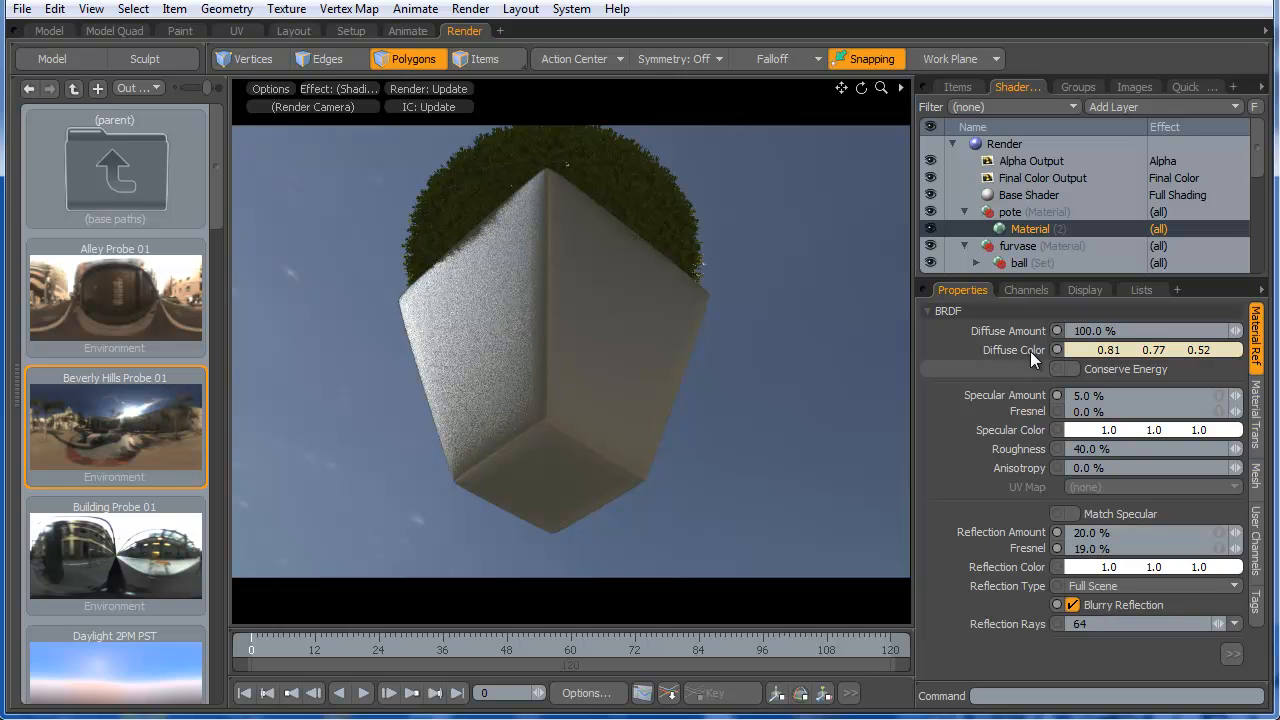
pyautogui.moveTo(1010, 276); pyautogui.dragTo(1016, 236)
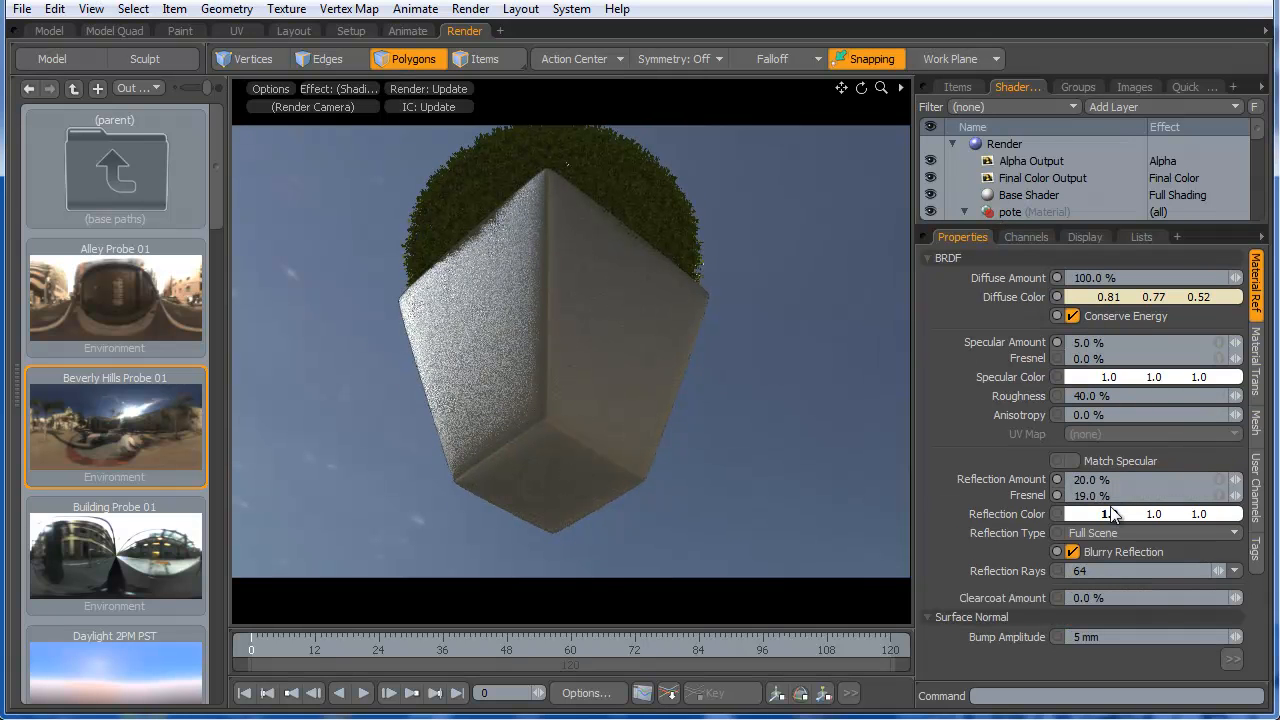
# - Set the pote material's reflection rays to 256 and its clearcoat amount to 100%
pyautogui.click(1131, 571)
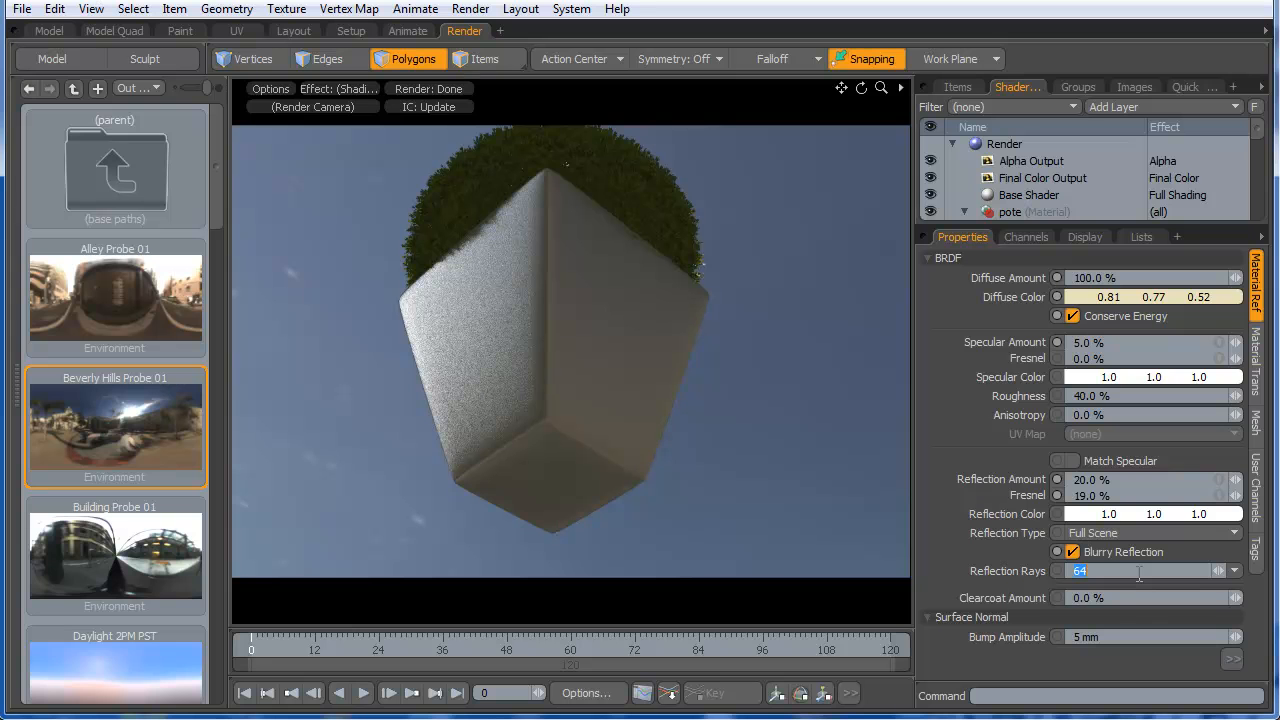
pyautogui.press('Return')
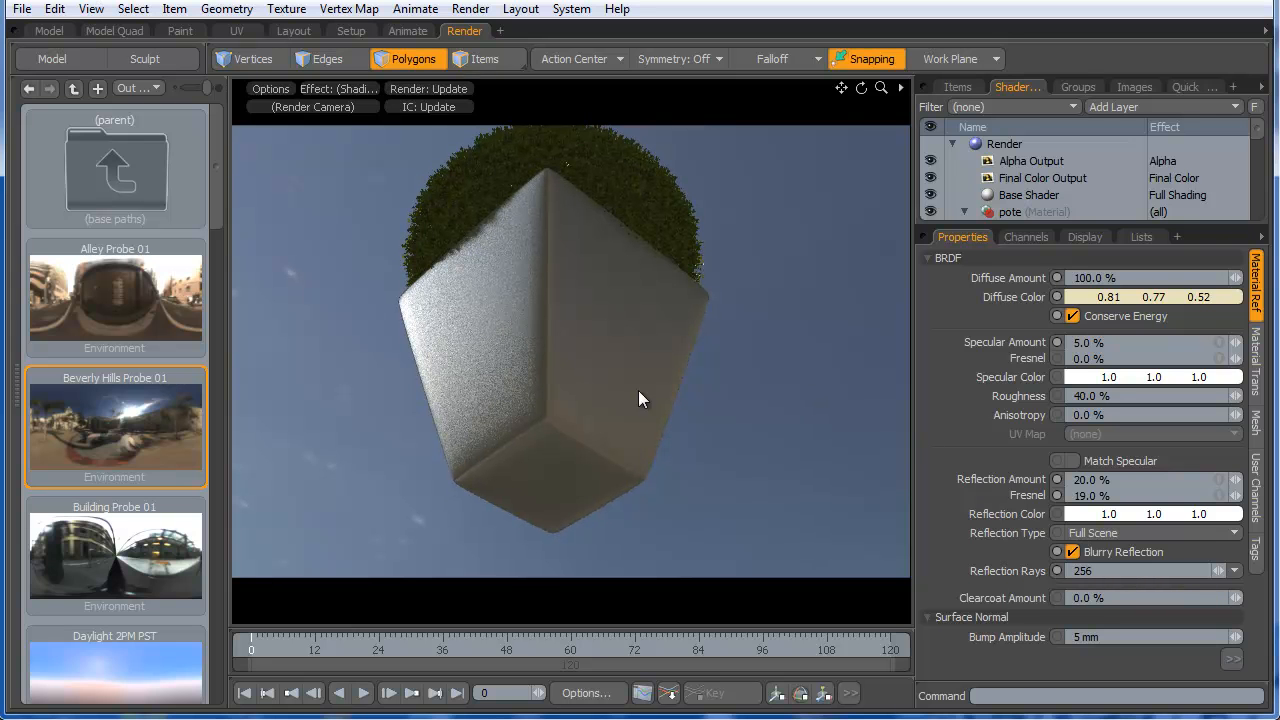
pyautogui.moveTo(1236, 599); pyautogui.dragTo(1276, 599)
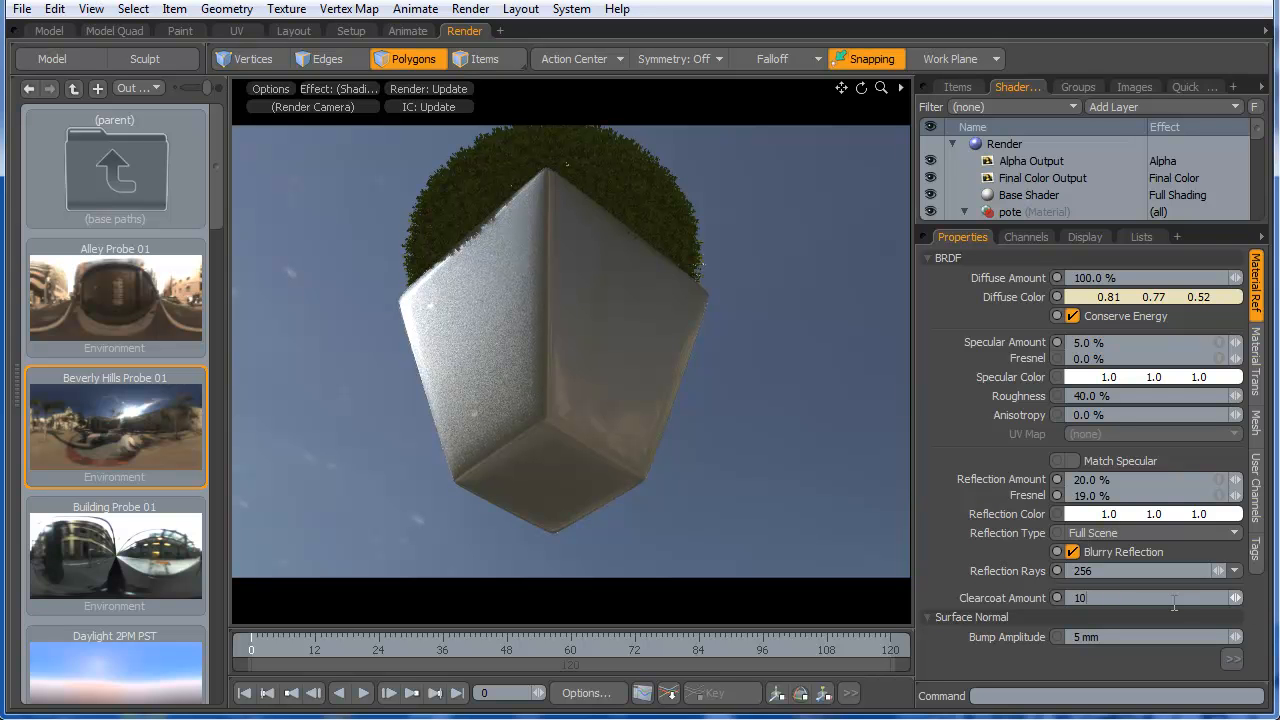
# - Examine the pot's blurry reflections and clearcoat from several sides and below, including close up where the leaves meet the rim
pyautogui.keyDown('alt'); pyautogui.moveTo(614, 394); pyautogui.dragTo(901, 430); pyautogui.keyUp('alt')
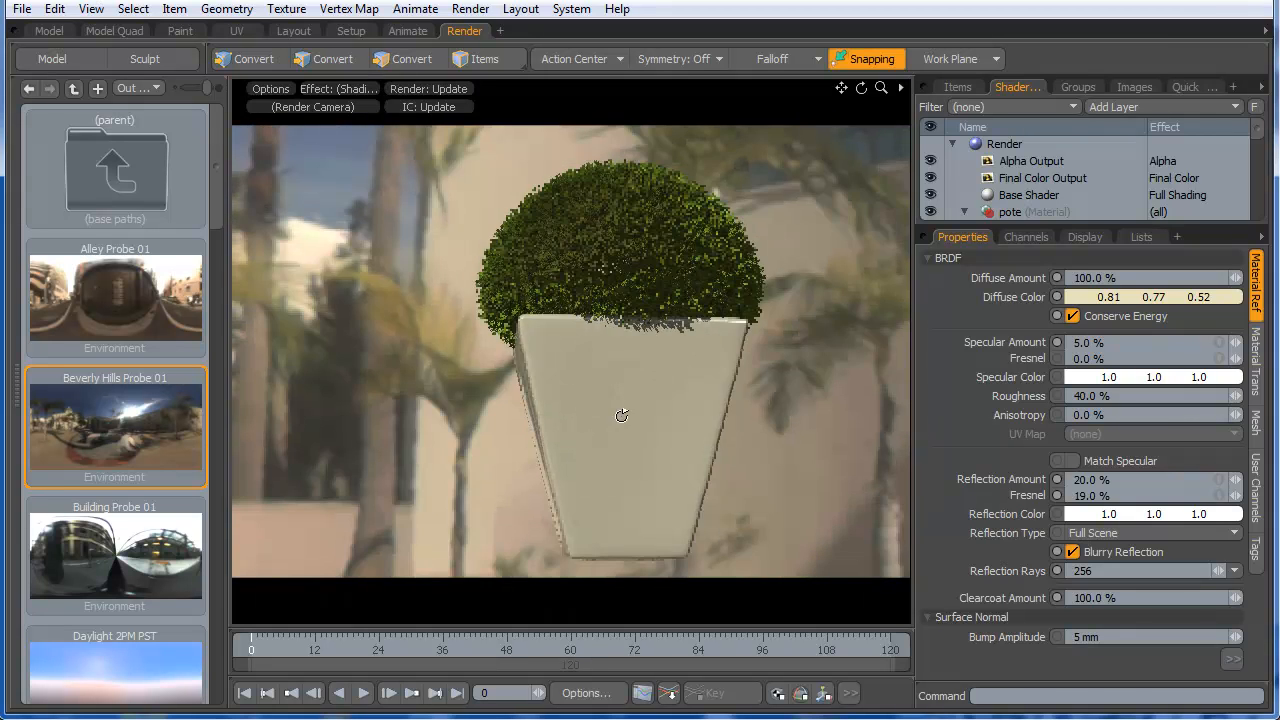
pyautogui.keyDown('alt'); pyautogui.moveTo(737, 430); pyautogui.dragTo(942, 402); pyautogui.keyUp('alt')
pyautogui.keyDown('alt'); pyautogui.moveTo(686, 403); pyautogui.dragTo(875, 375); pyautogui.keyUp('alt')
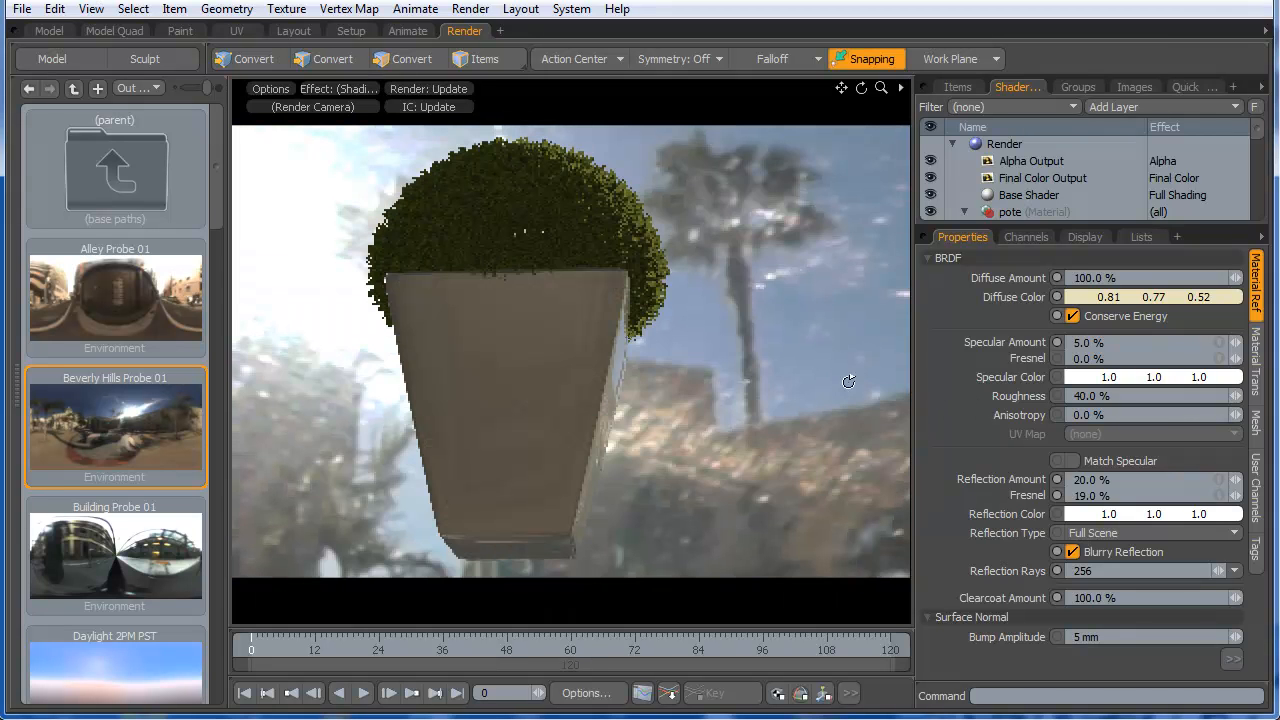
pyautogui.keyDown('alt'); pyautogui.moveTo(630, 384); pyautogui.dragTo(614, 343); pyautogui.keyUp('alt')
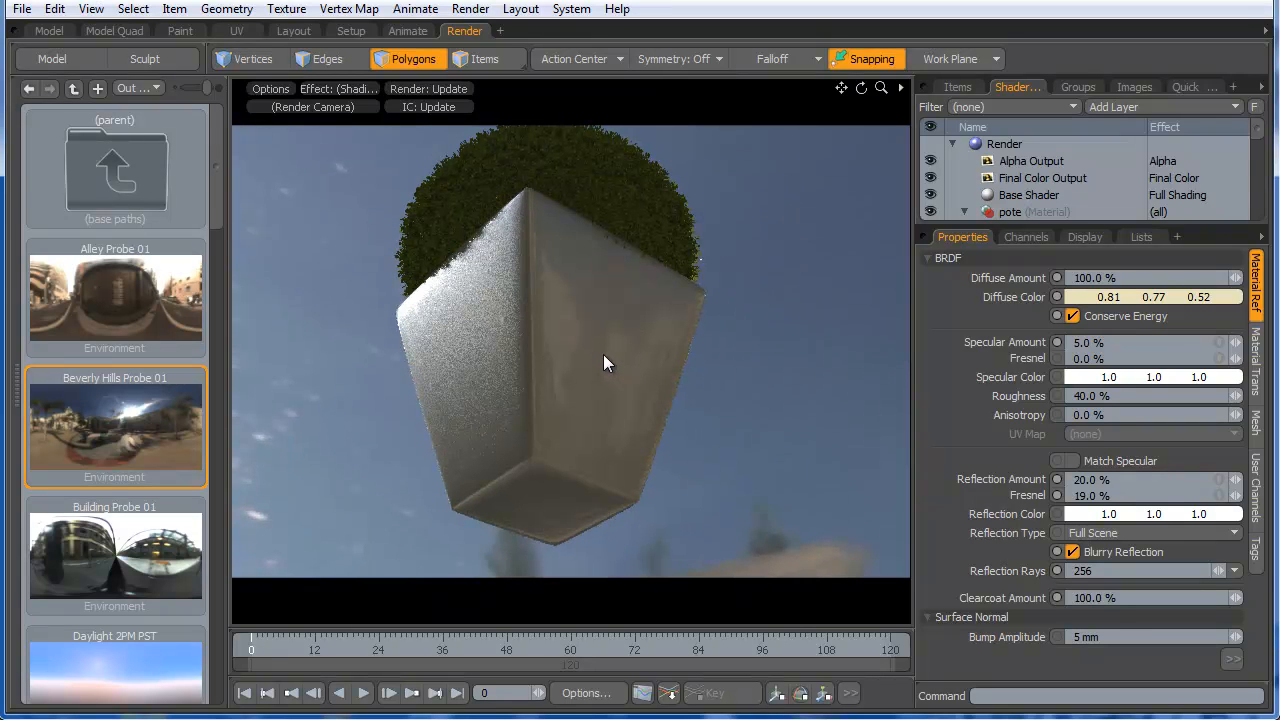
pyautogui.keyDown('alt'); pyautogui.moveTo(603, 354); pyautogui.dragTo(588, 477); pyautogui.keyUp('alt')
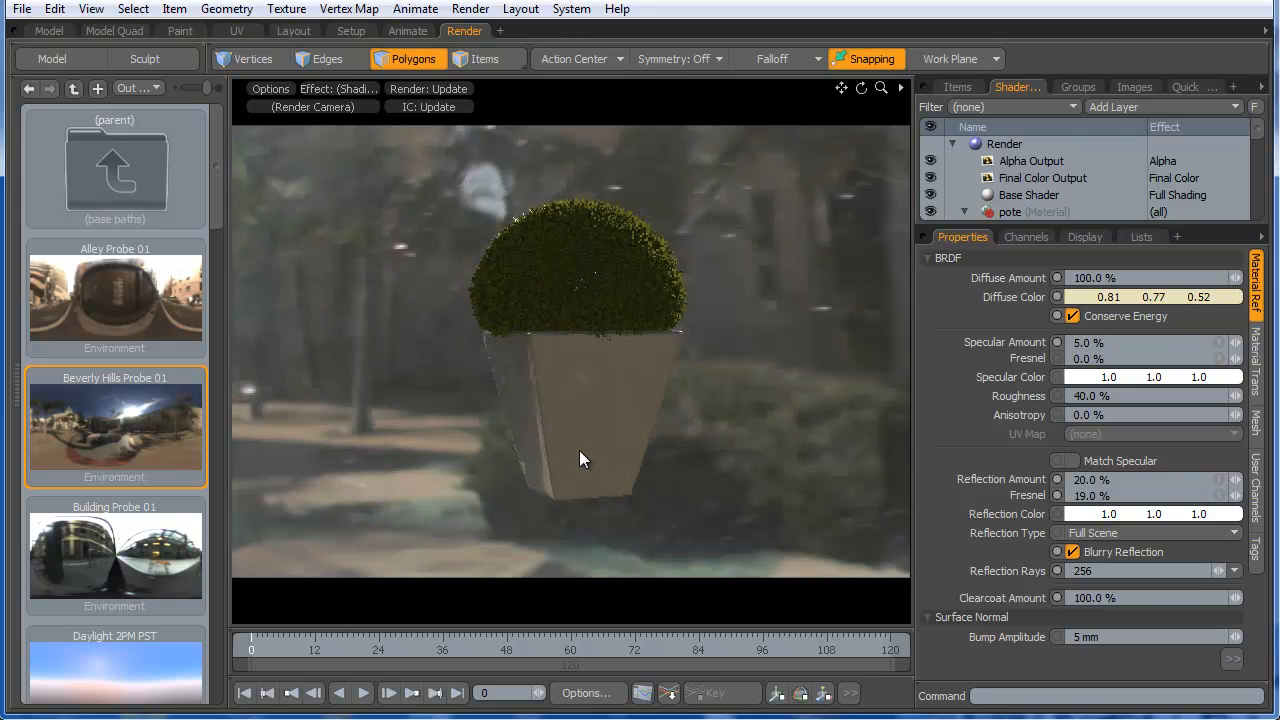
pyautogui.keyDown('alt'); pyautogui.moveTo(551, 428); pyautogui.dragTo(823, 480); pyautogui.keyUp('alt')
pyautogui.keyDown('alt'); pyautogui.moveTo(720, 450); pyautogui.dragTo(698, 436); pyautogui.keyUp('alt')
pyautogui.keyDown('alt'); pyautogui.moveTo(574, 434); pyautogui.dragTo(1034, 409); pyautogui.keyUp('alt')
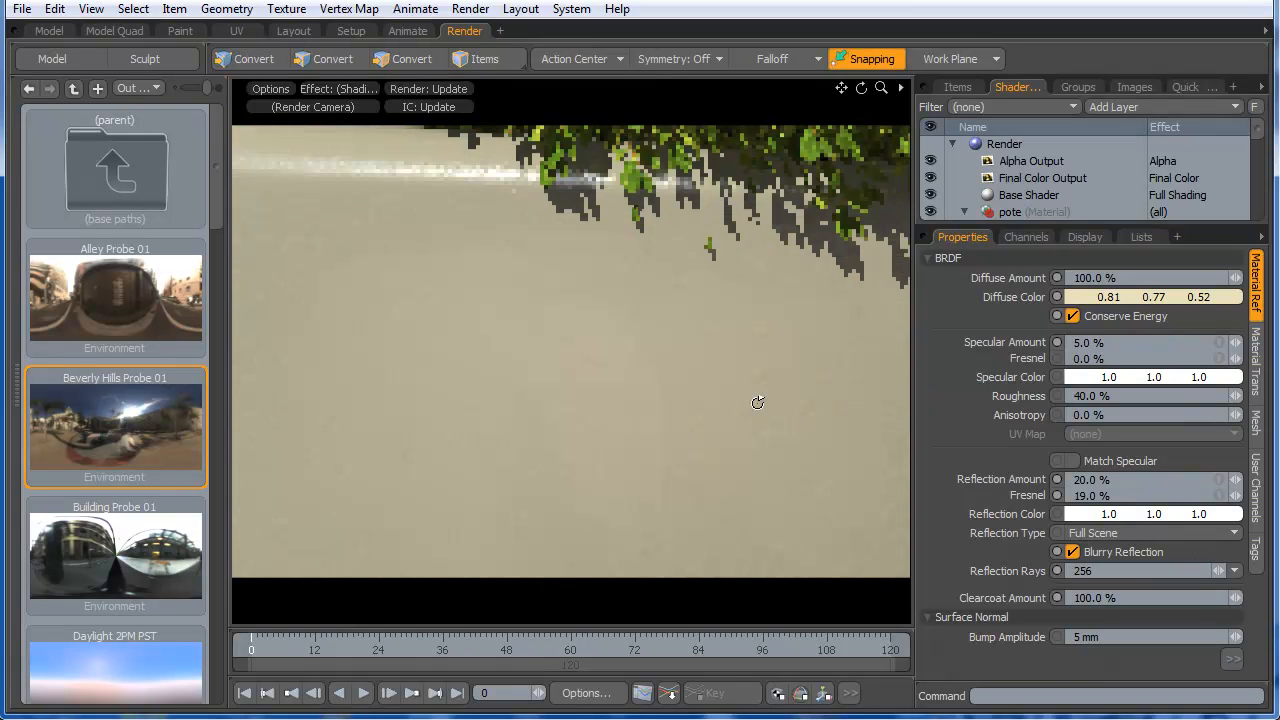
pyautogui.keyDown('alt'); pyautogui.keyDown('shift'); pyautogui.moveTo(751, 403); pyautogui.dragTo(740, 443); pyautogui.keyUp('shift'); pyautogui.keyUp('alt')
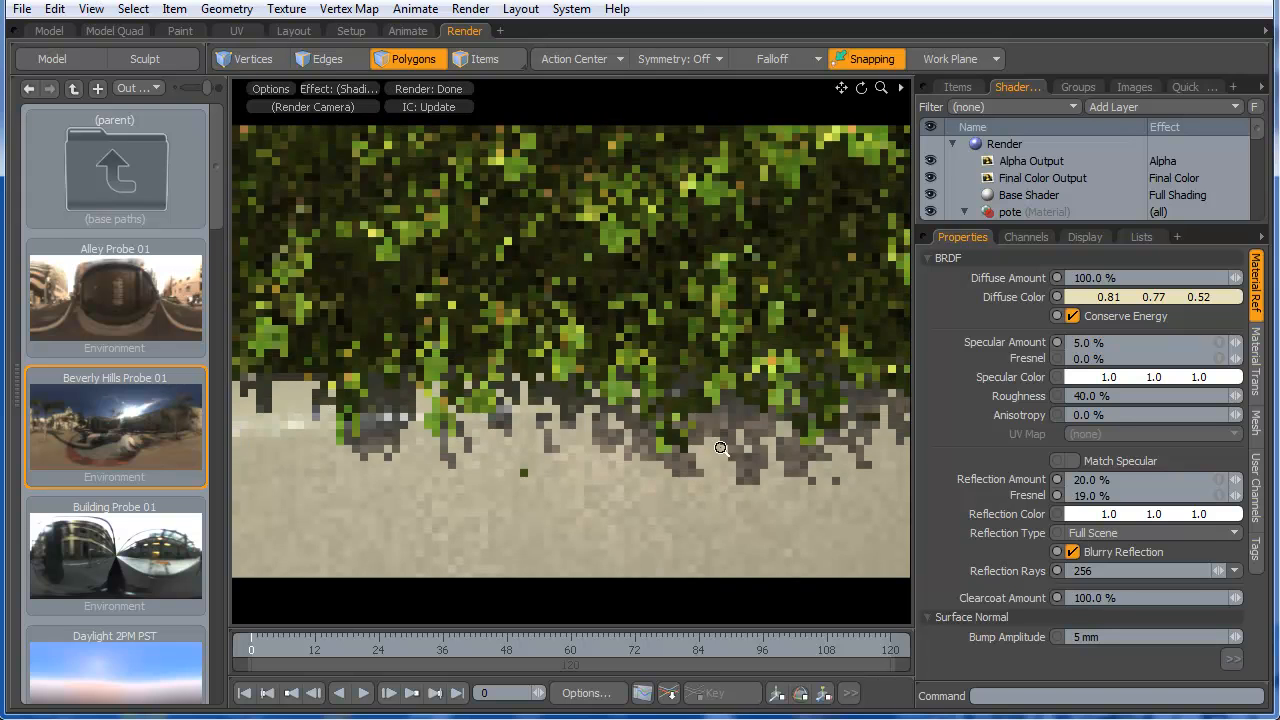
# - In the Model layout, select the polygon loop around the bush sphere's base near the pot rim and scale it
pyautogui.click(42, 31)
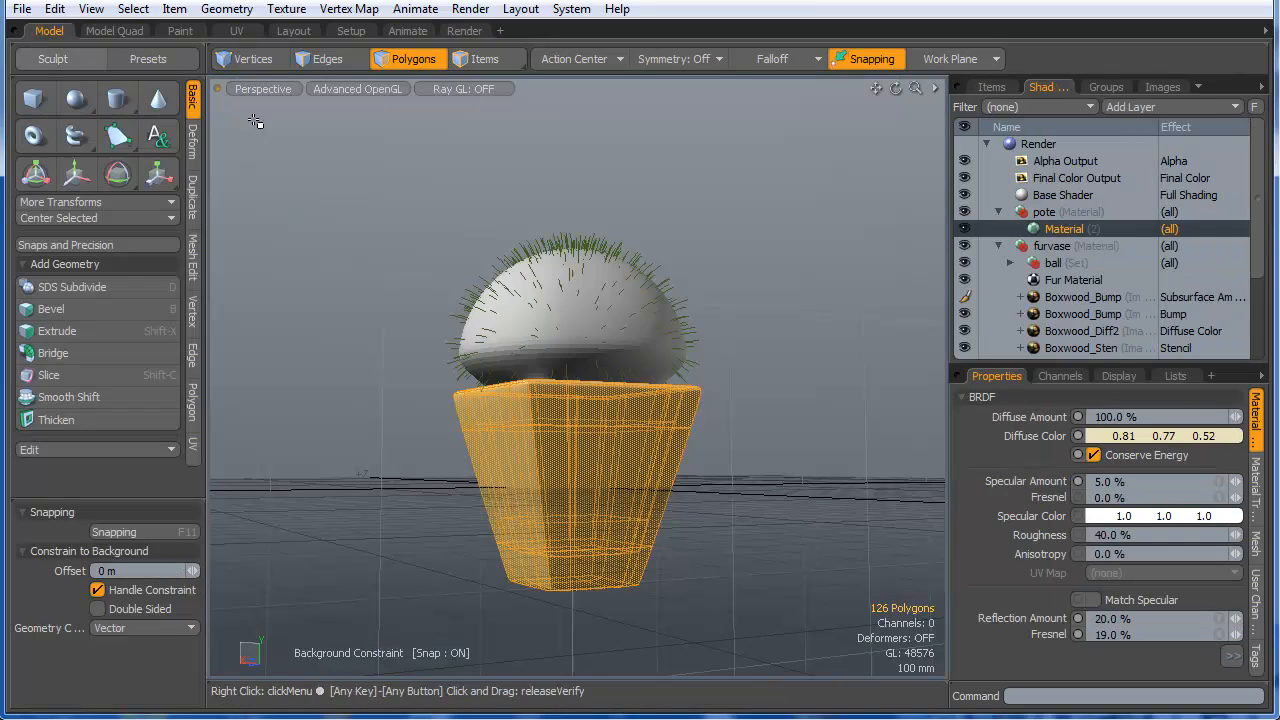
pyautogui.keyDown('alt'); pyautogui.moveTo(579, 398); pyautogui.dragTo(706, 436); pyautogui.keyUp('alt')
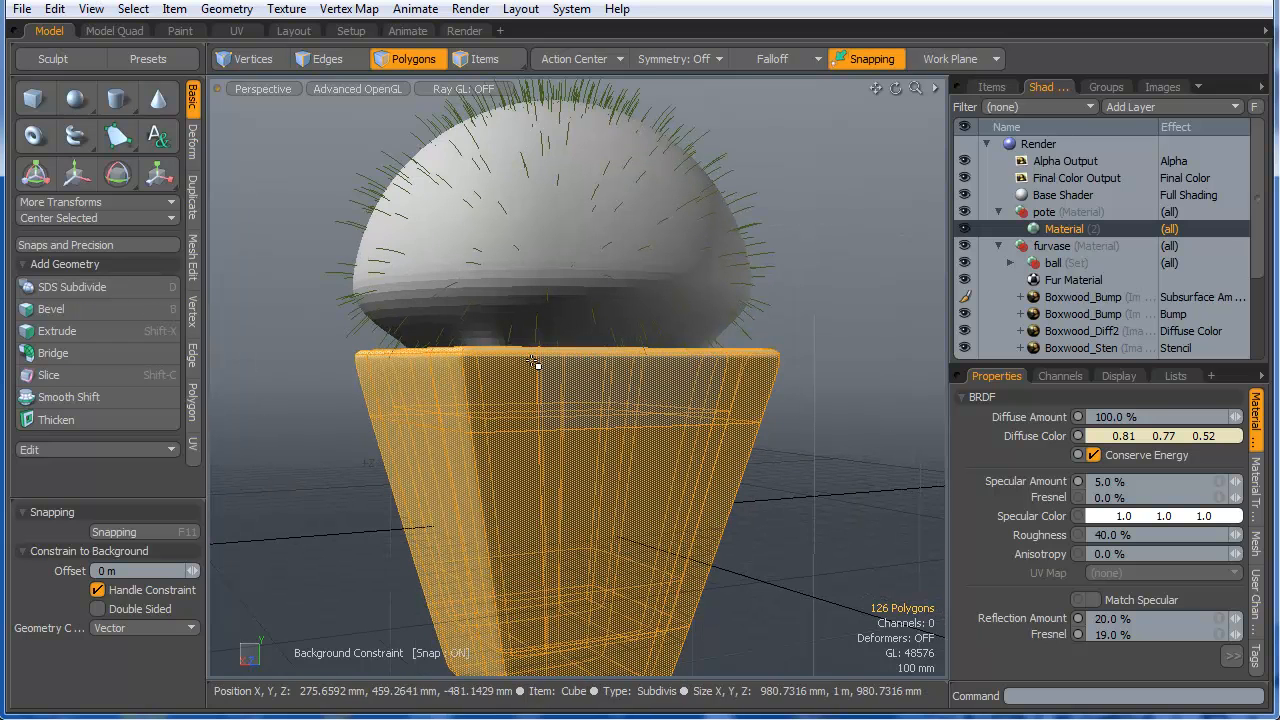
pyautogui.click(484, 58)
pyautogui.click(534, 274)
pyautogui.click(419, 58)
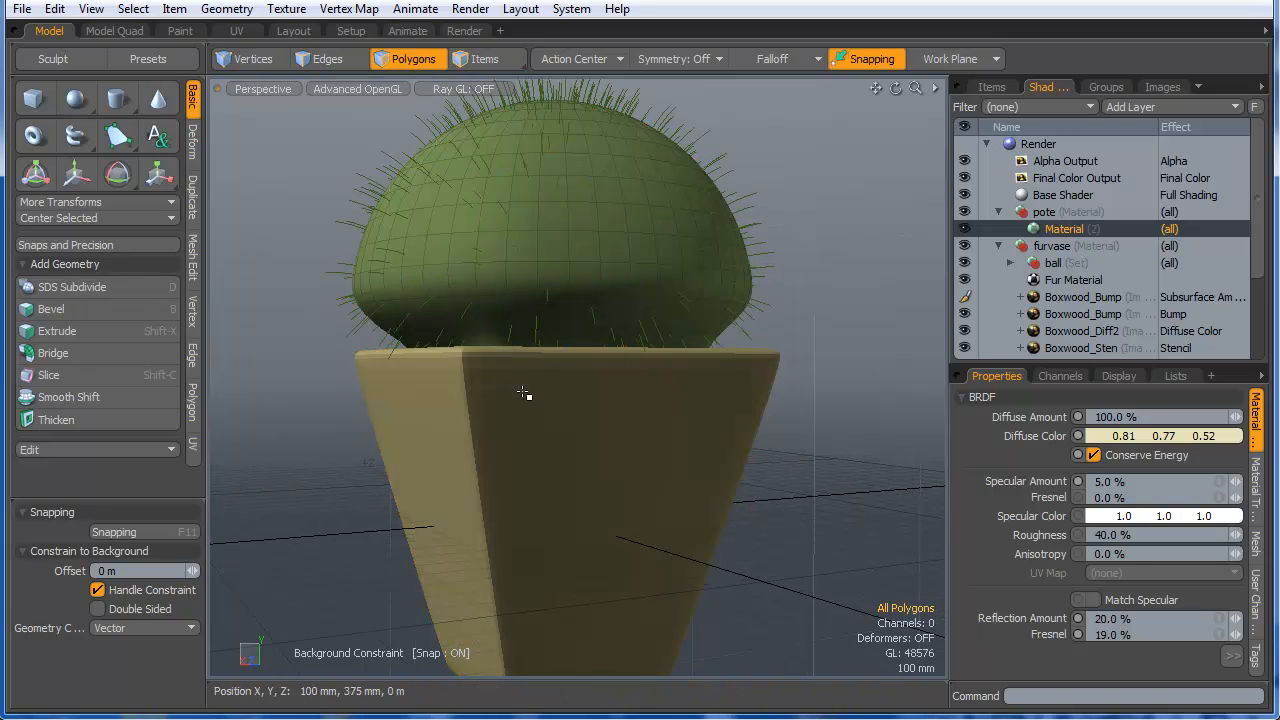
pyautogui.click(527, 373)
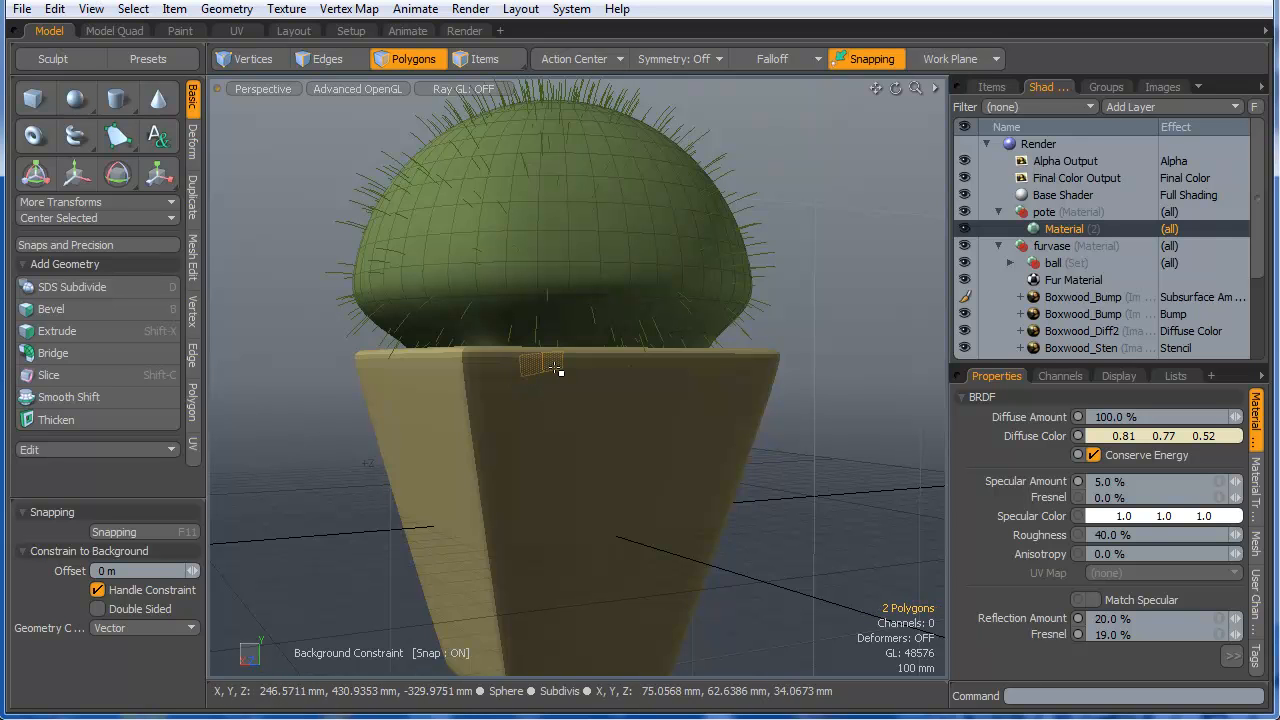
pyautogui.press('l')
pyautogui.press('y')
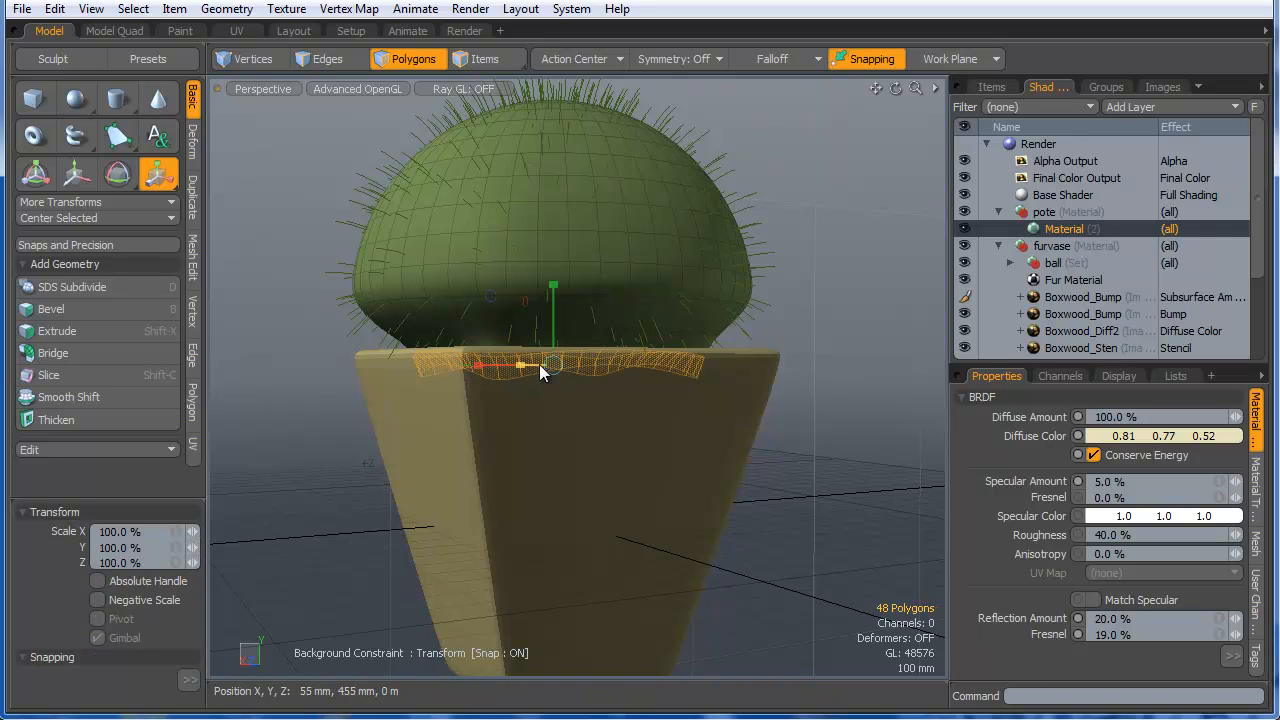
pyautogui.moveTo(560, 370); pyautogui.dragTo(545, 500)
pyautogui.press('q')
pyautogui.click(577, 263)
# - In the Render layout, enable indirect illumination and set its subsurface scattering to Both, checking the bush from other angles
pyautogui.click(462, 32)
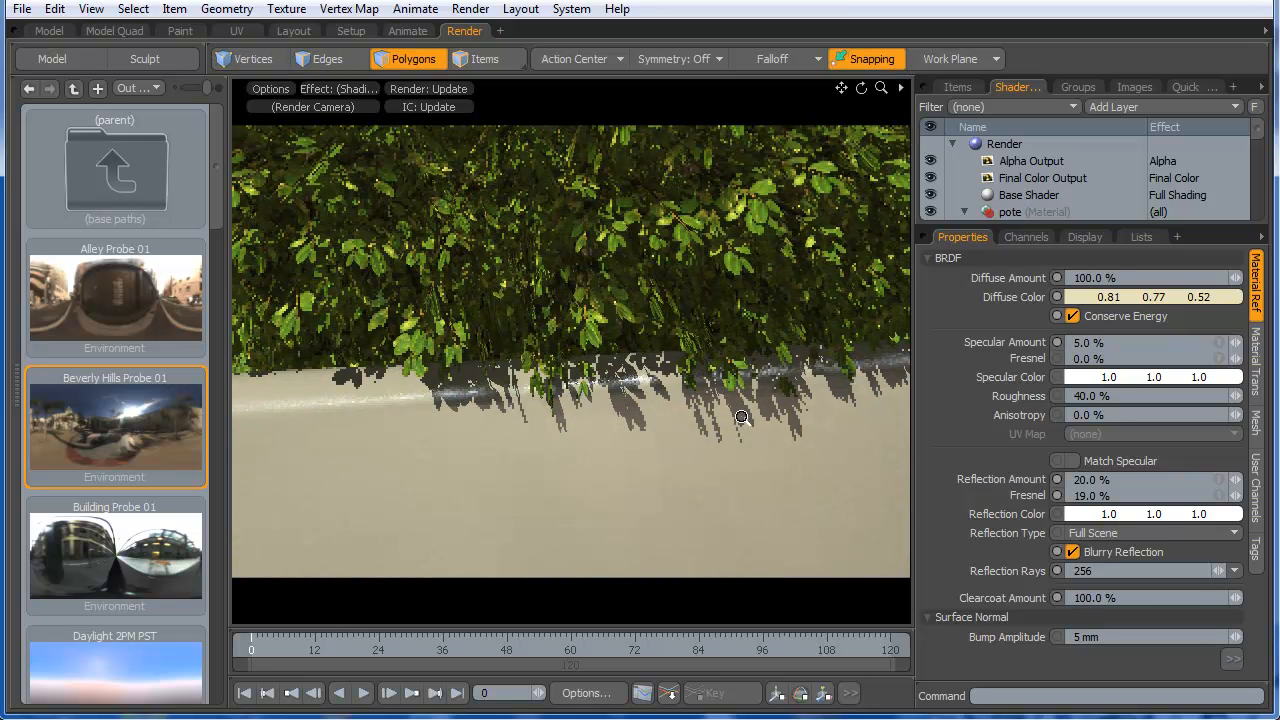
pyautogui.keyDown('alt'); pyautogui.moveTo(752, 415); pyautogui.dragTo(742, 530); pyautogui.keyUp('alt')
pyautogui.keyDown('alt'); pyautogui.moveTo(797, 384); pyautogui.dragTo(546, 443); pyautogui.keyUp('alt')
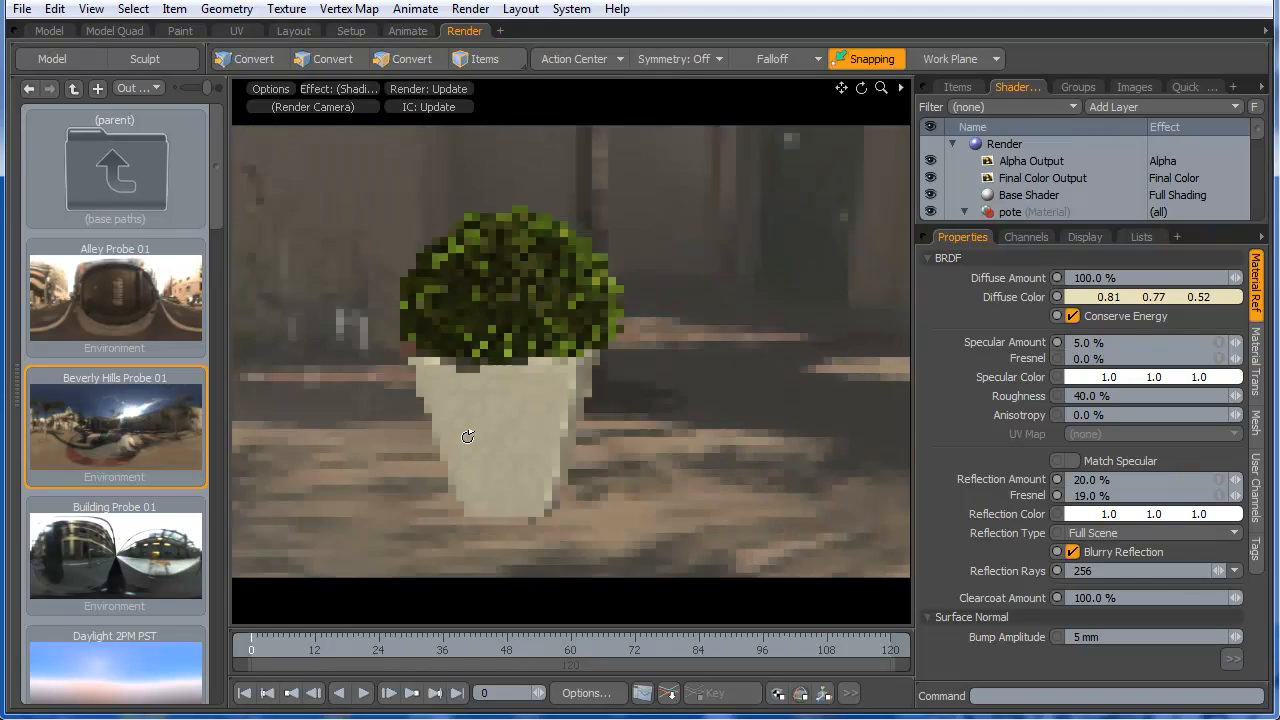
pyautogui.click(1005, 146)
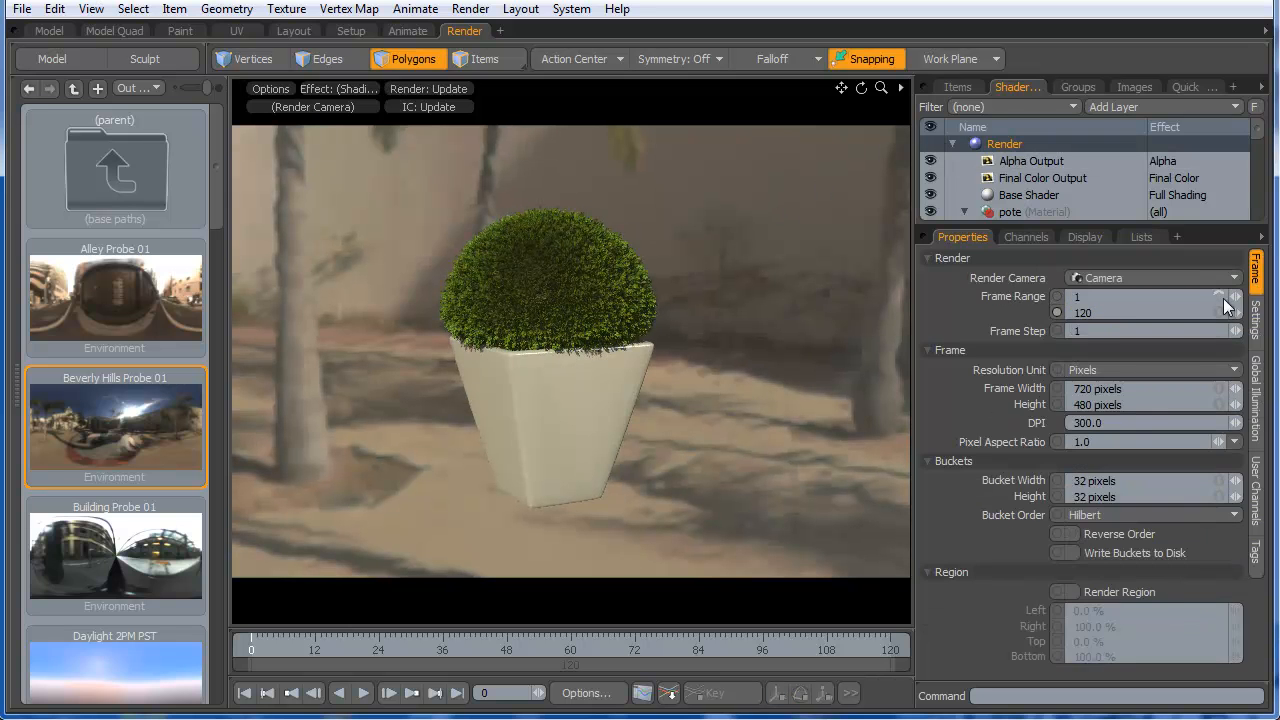
pyautogui.click(1256, 395)
pyautogui.click(1087, 337)
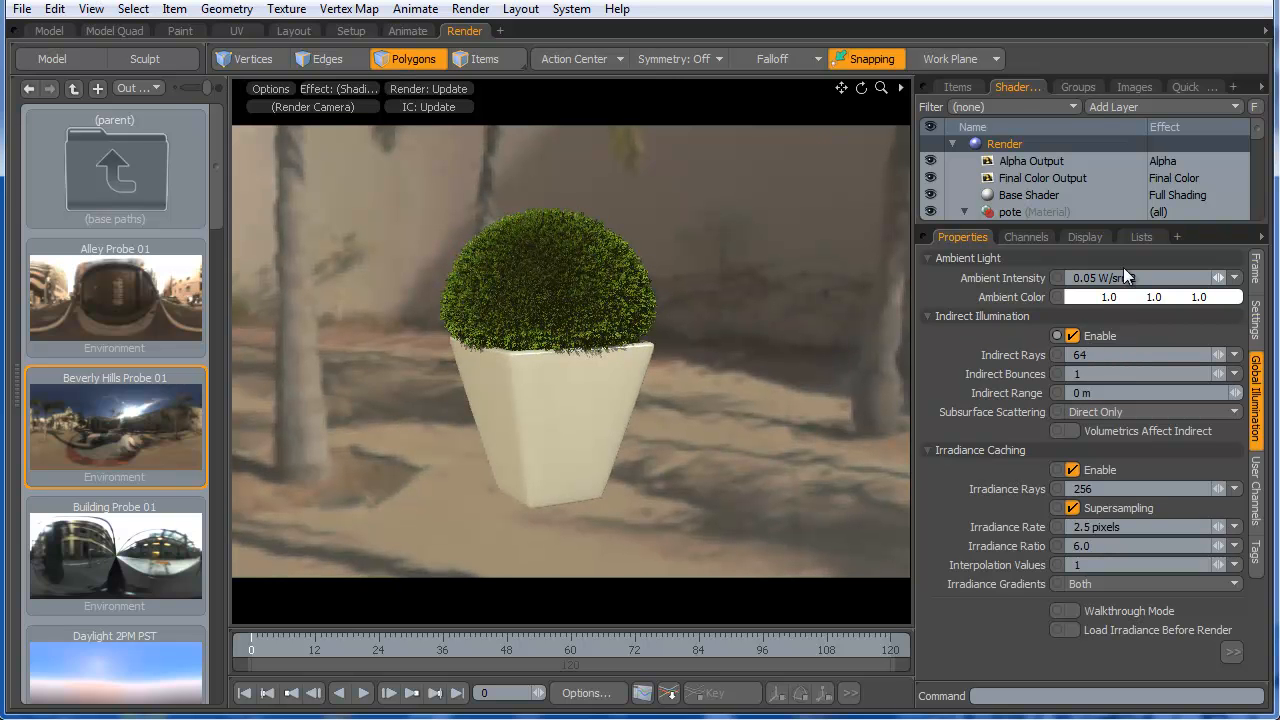
pyautogui.click(1129, 412)
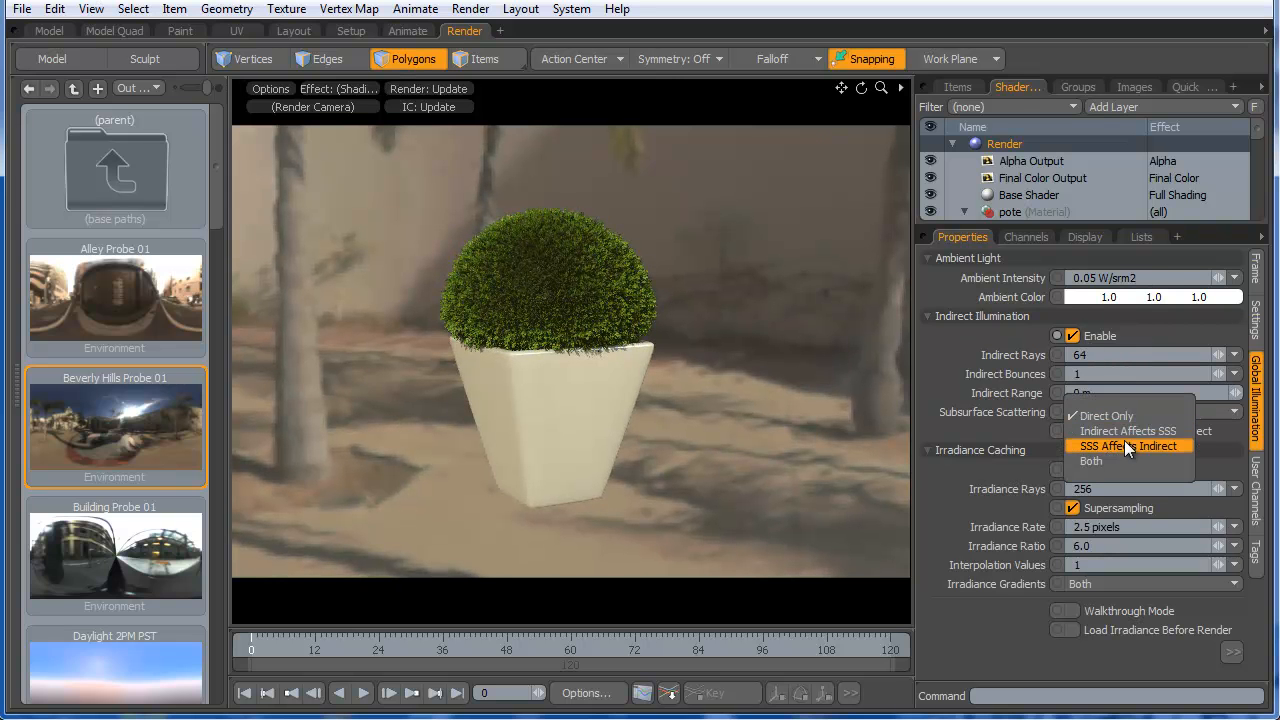
pyautogui.click(1118, 450)
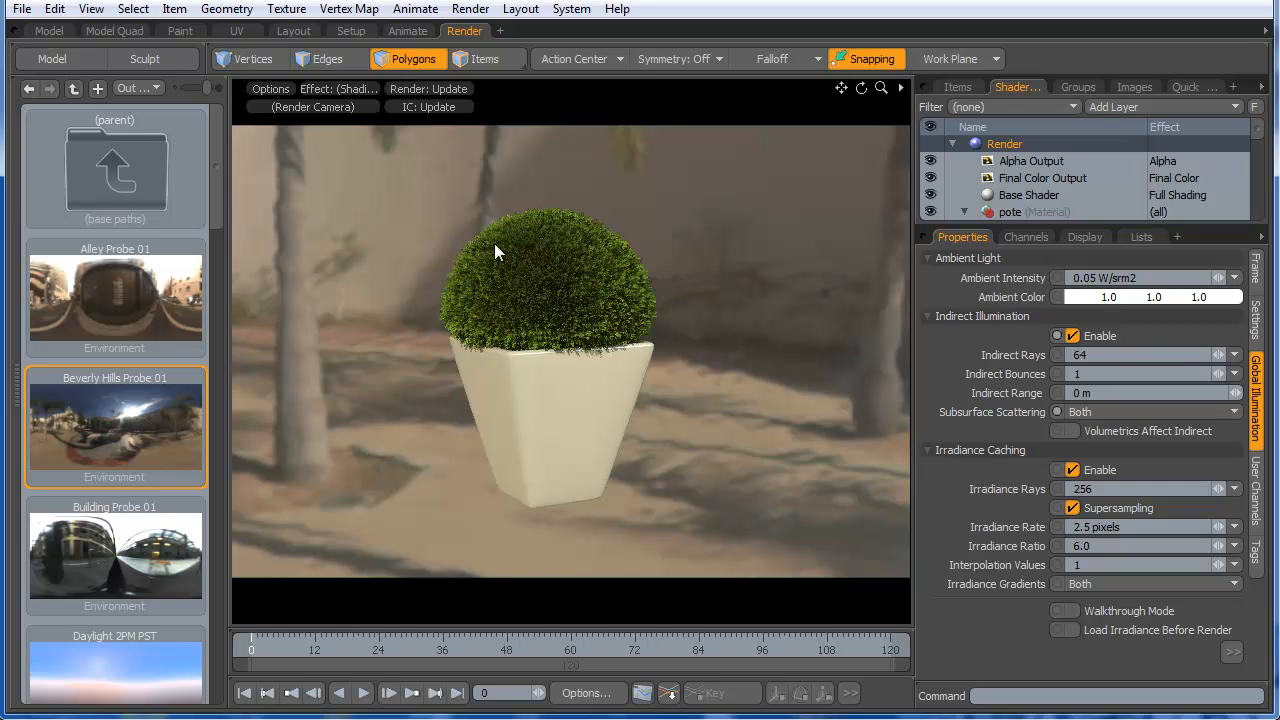
pyautogui.keyDown('alt'); pyautogui.moveTo(560, 297); pyautogui.dragTo(719, 341); pyautogui.keyUp('alt')
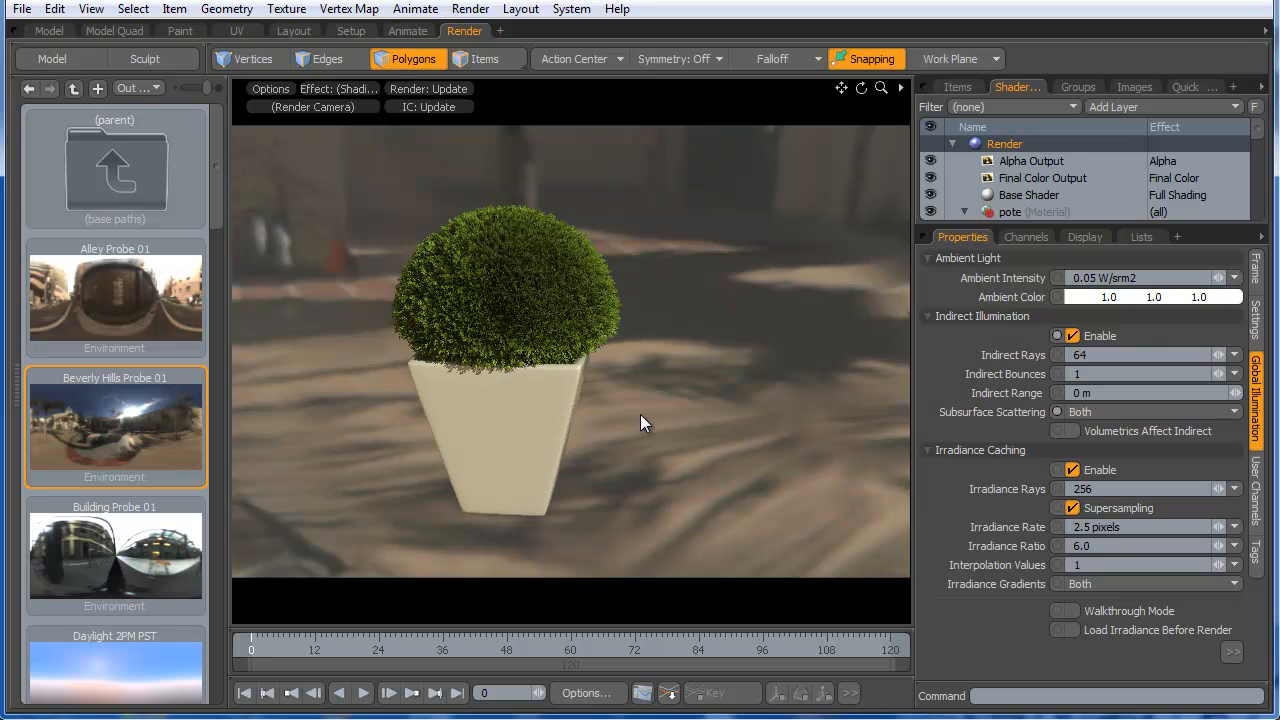
pyautogui.keyDown('alt'); pyautogui.moveTo(640, 414); pyautogui.dragTo(684, 424); pyautogui.keyUp('alt')
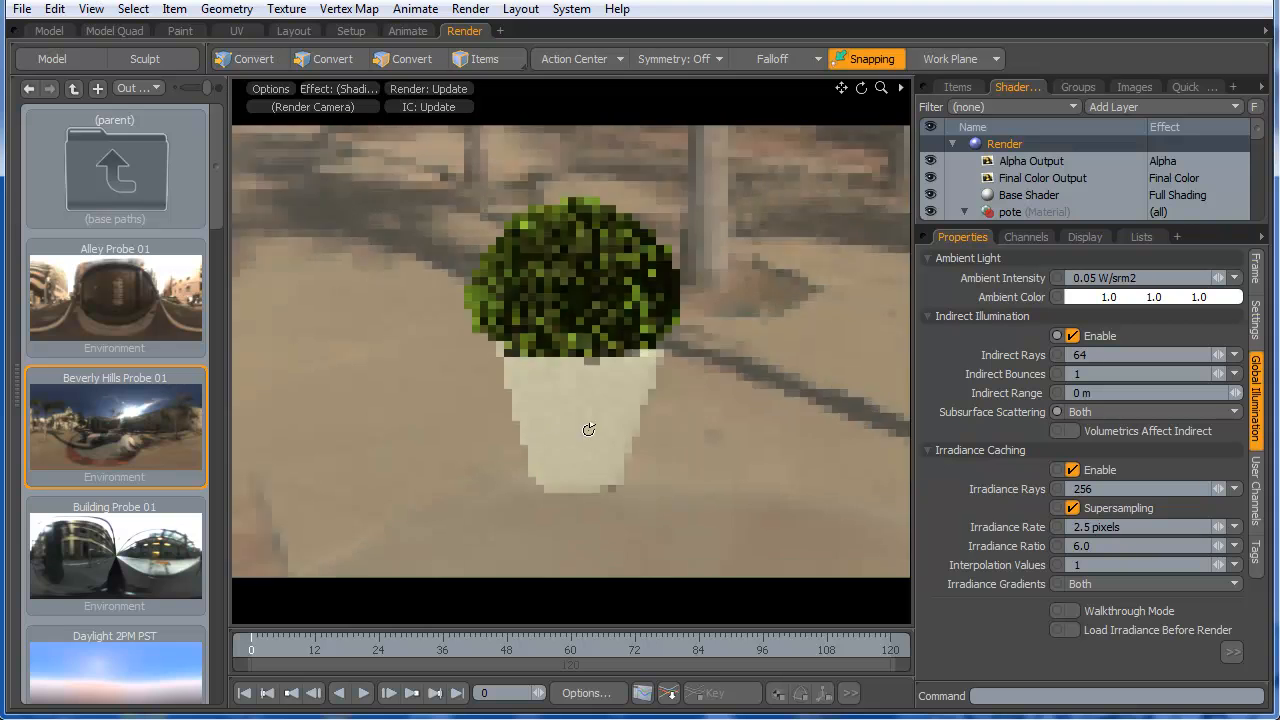
# - In the Model layout, cut the geometry of the Cube and Sphere items and paste it together into the empty Mesh item
pyautogui.click(60, 31)
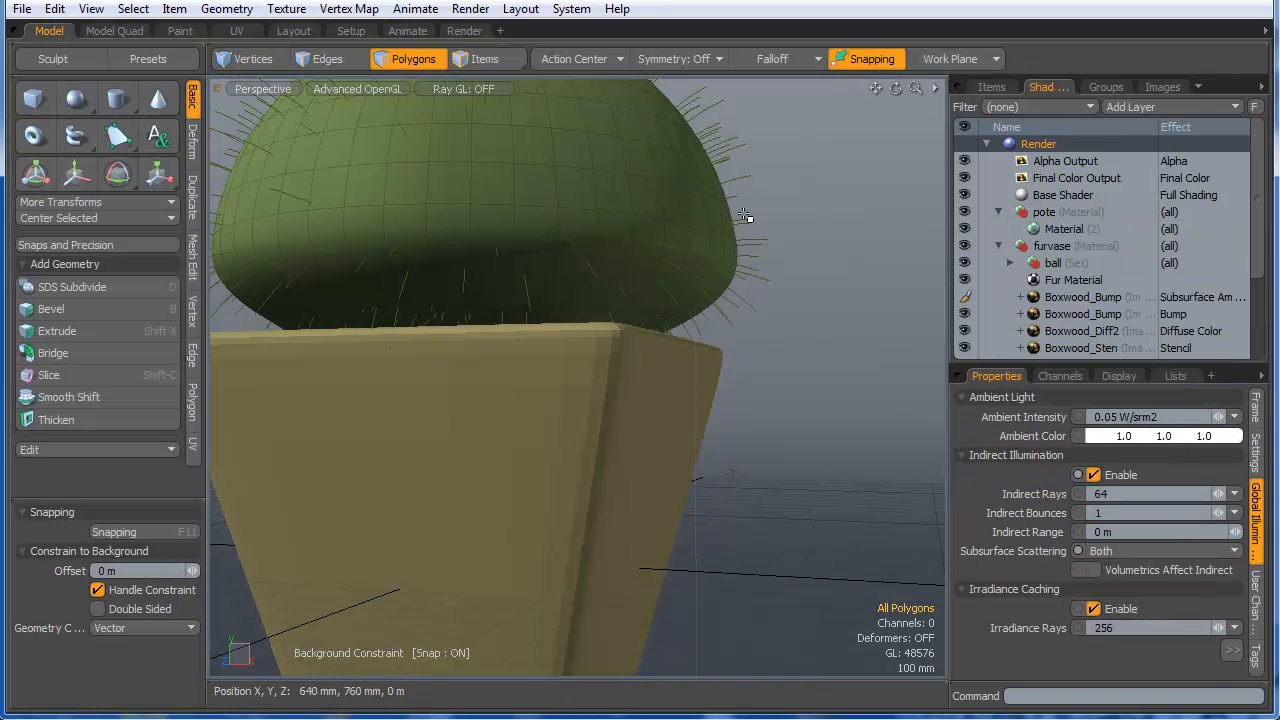
pyautogui.click(485, 58)
pyautogui.click(991, 87)
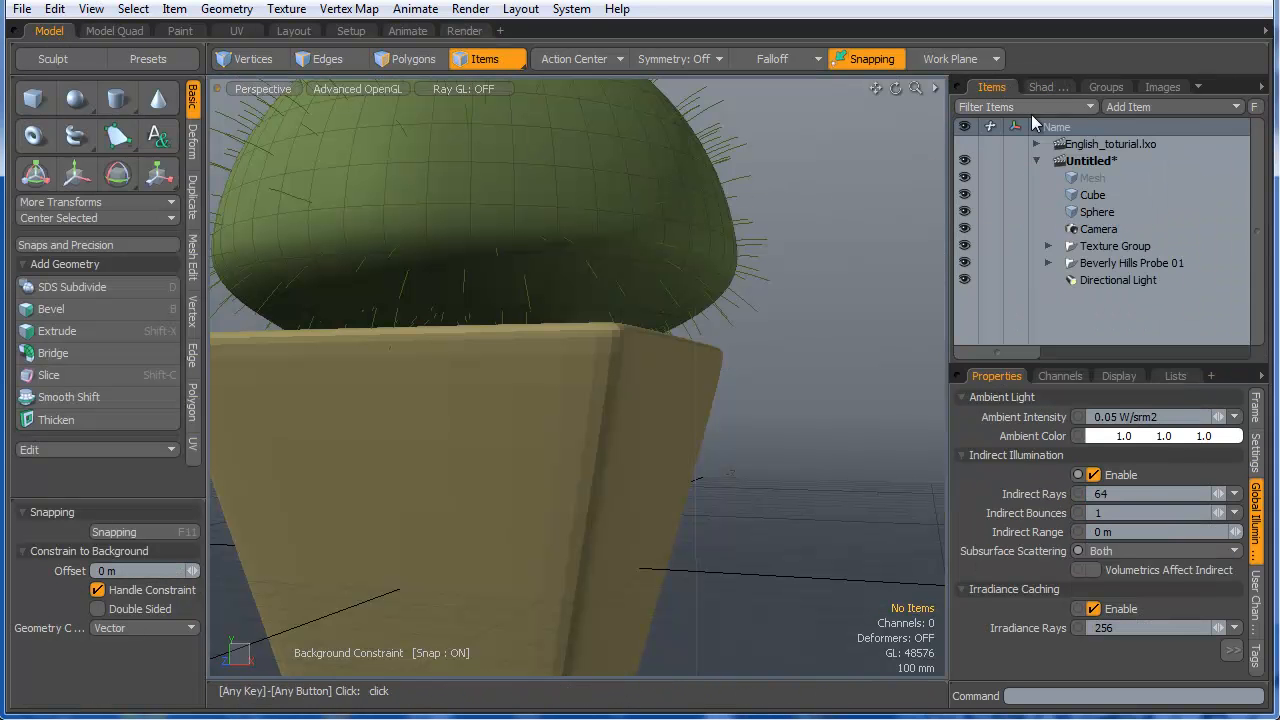
pyautogui.click(1095, 196)
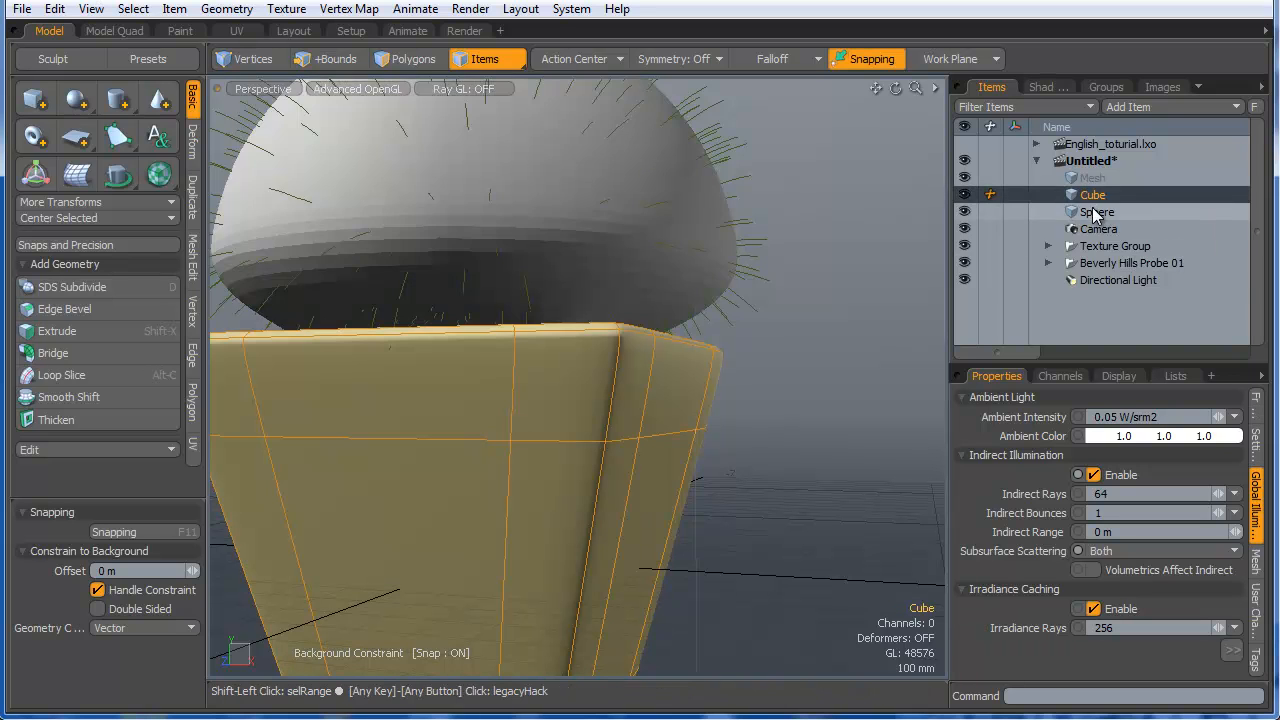
pyautogui.keyDown('ctrl'); pyautogui.click(1093, 213); pyautogui.keyUp('ctrl')
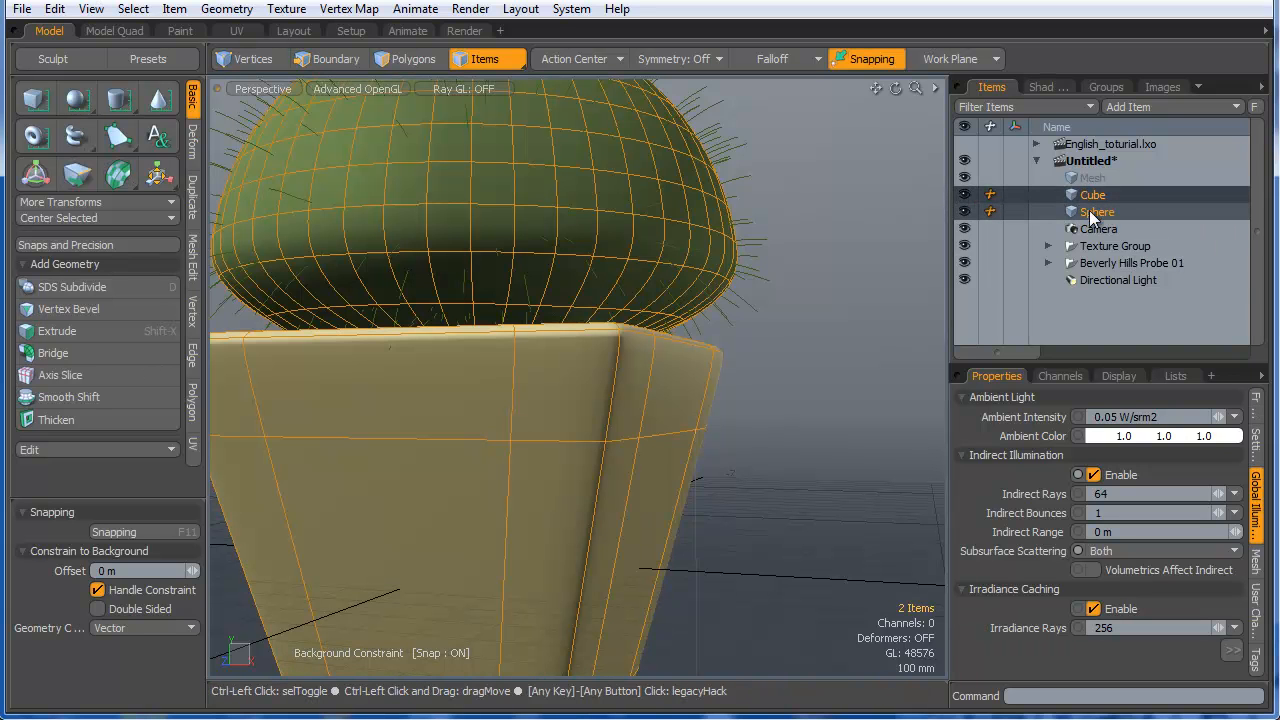
pyautogui.press('h')
pyautogui.click(1097, 177)
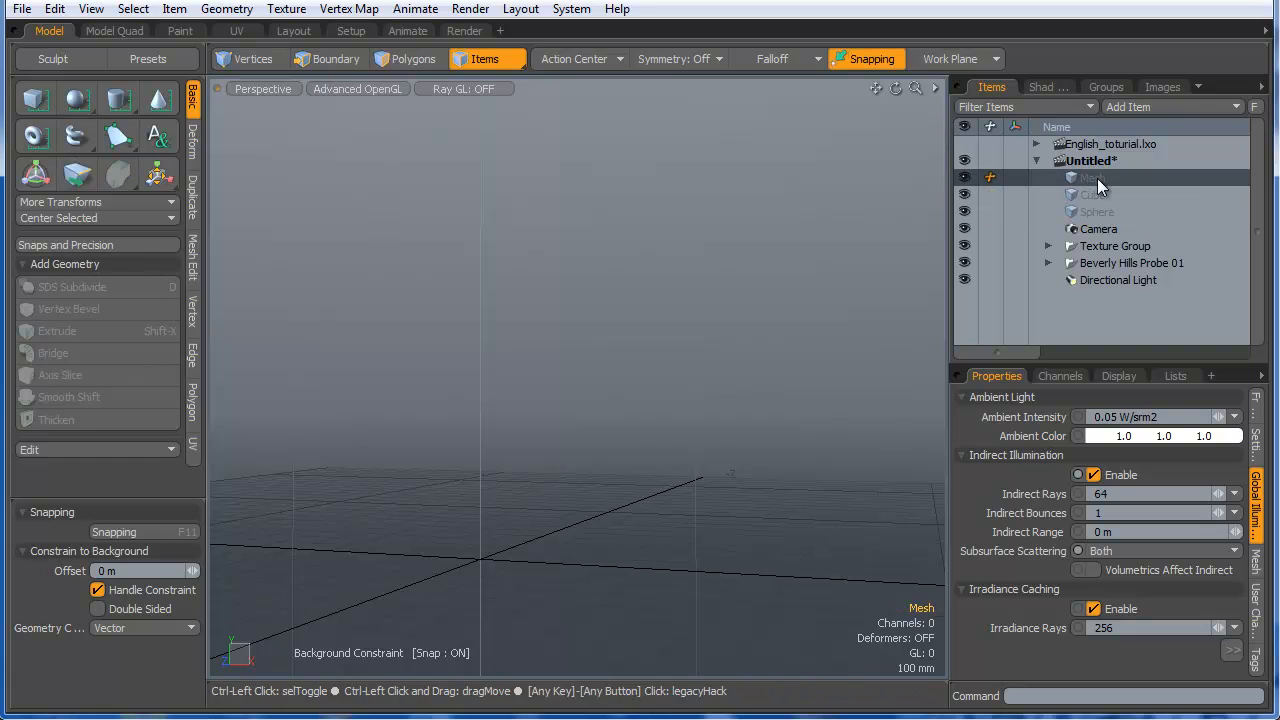
pyautogui.hotkey('ctrl', 'v')
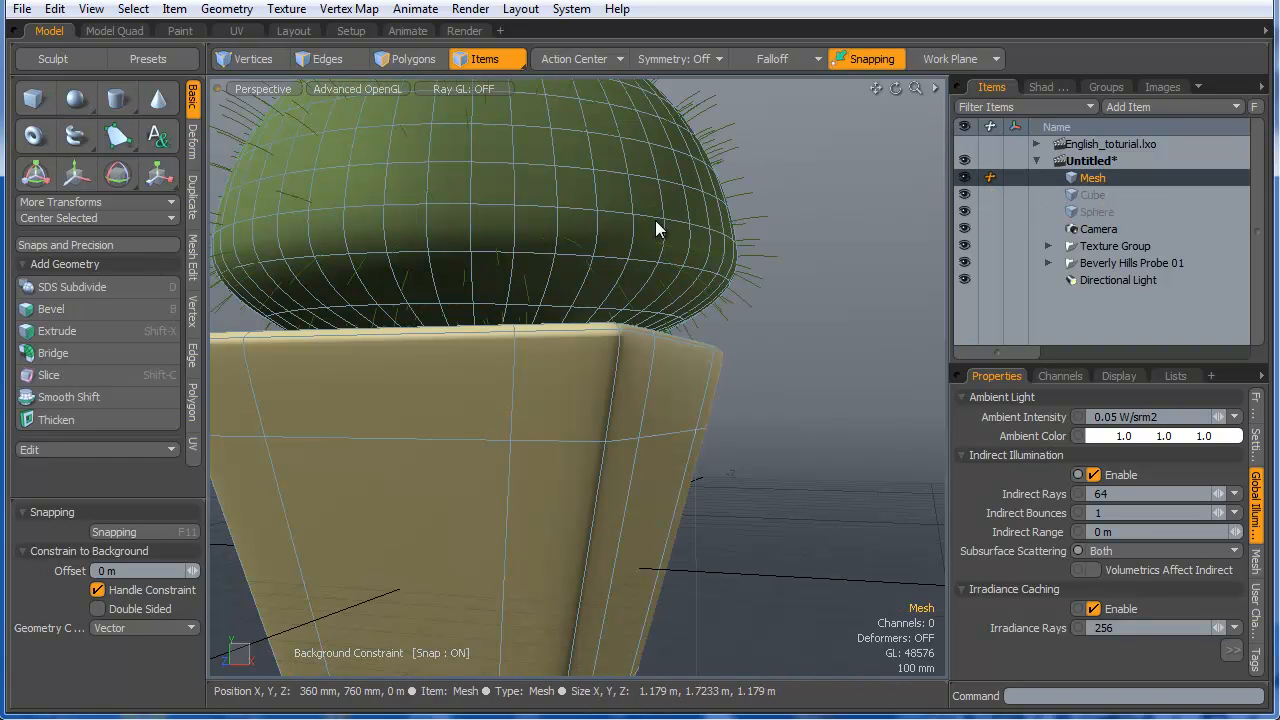
# - Rename the combined Mesh item as vaso planta
pyautogui.doubleClick(1091, 179)
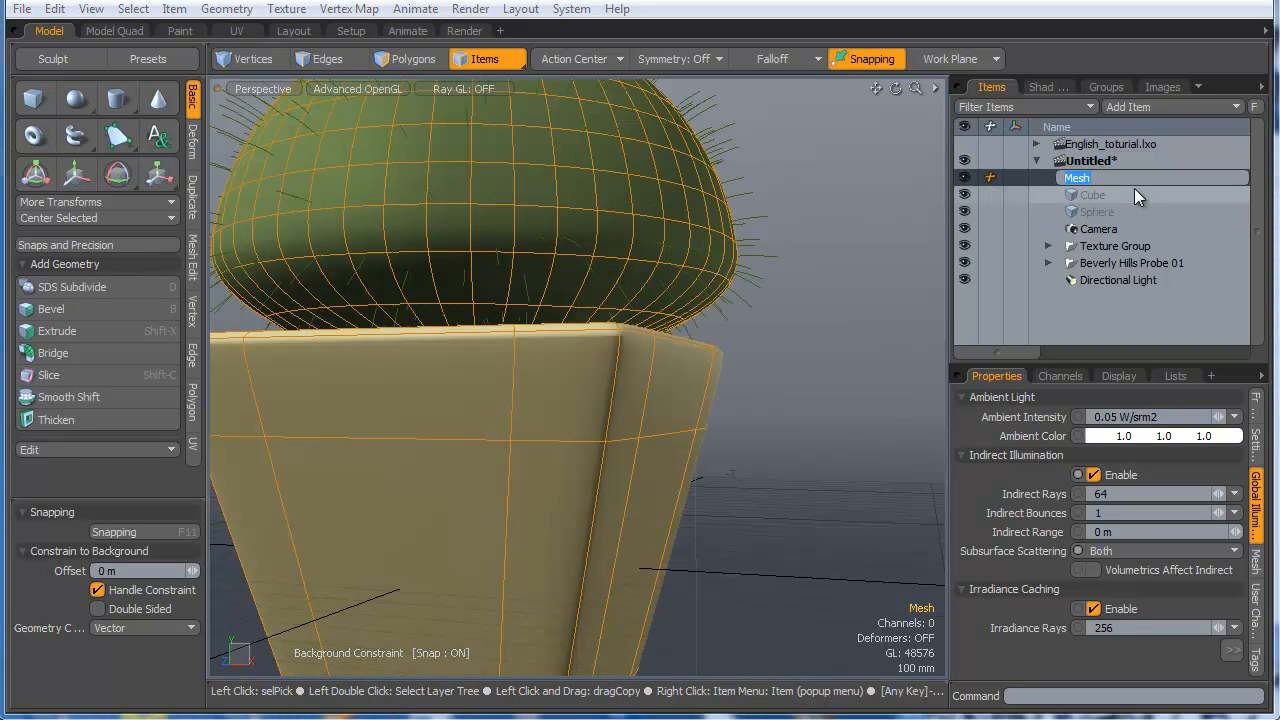
pyautogui.write('vaso')
pyautogui.press('BackSpace')
pyautogui.press('BackSpace')
pyautogui.press('BackSpace')
pyautogui.write('planta')
pyautogui.press('Return')
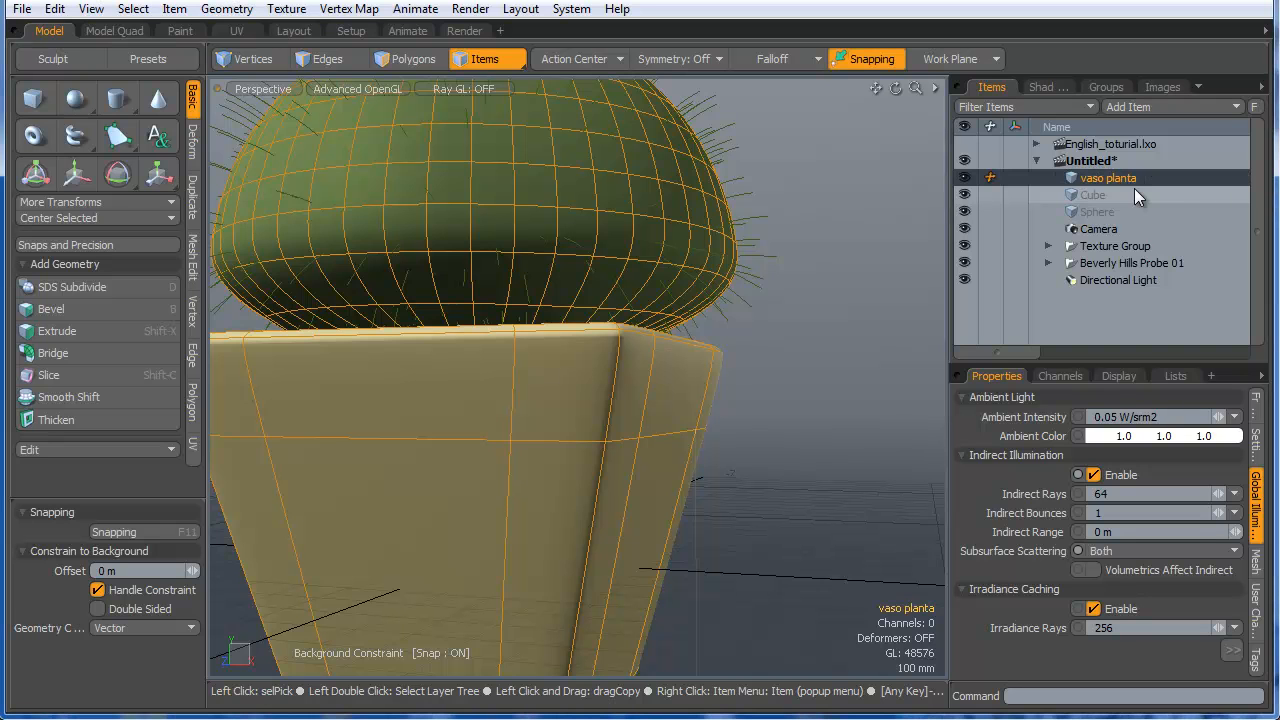
# - Import the vaso planta item into the English_toturial.lxo scene, including its children and shaders
pyautogui.keyDown('alt'); pyautogui.moveTo(686, 240); pyautogui.dragTo(443, 380); pyautogui.keyUp('alt')
pyautogui.keyDown('alt'); pyautogui.moveTo(521, 402); pyautogui.dragTo(705, 415); pyautogui.keyUp('alt')
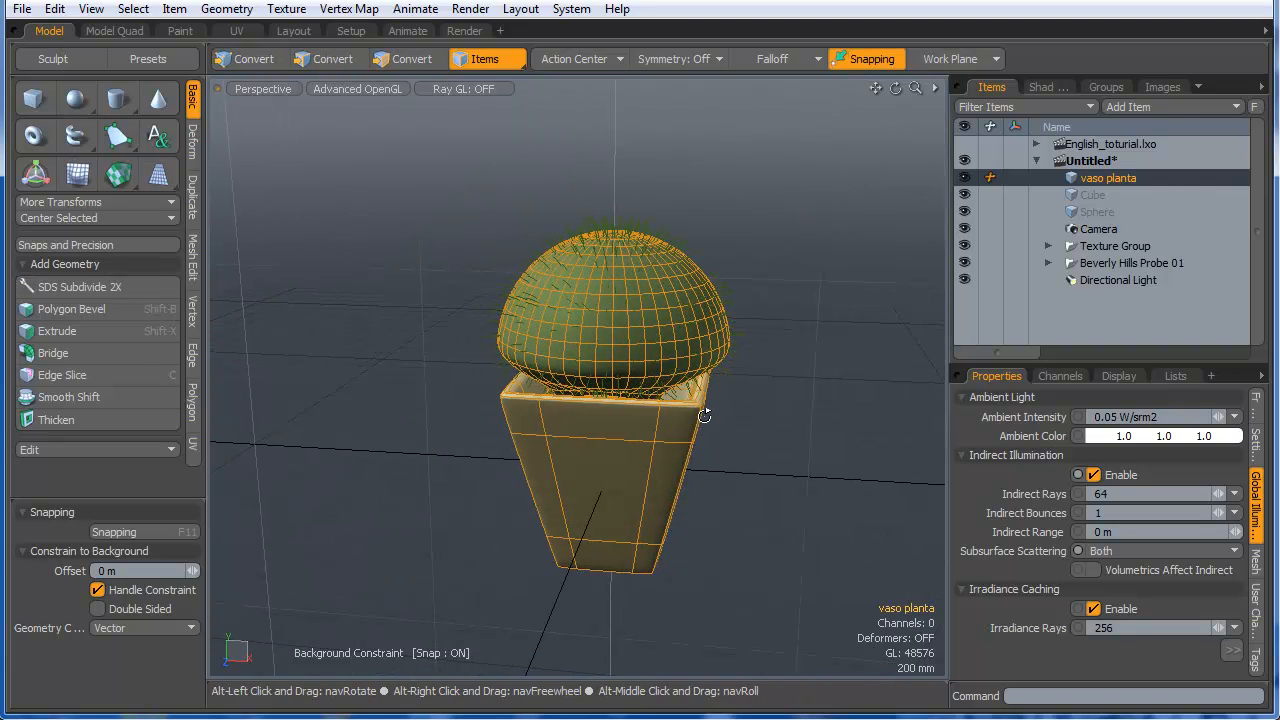
pyautogui.moveTo(1085, 176); pyautogui.dragTo(1100, 148)
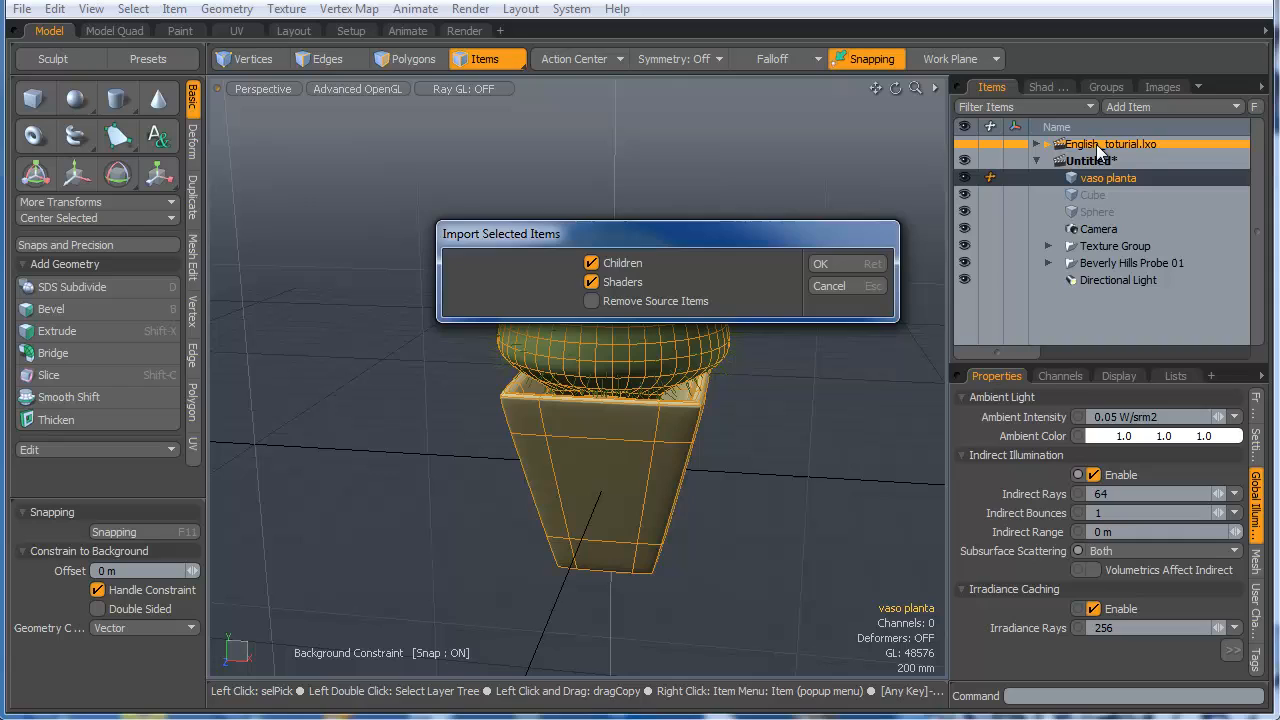
pyautogui.click(870, 262)
# - Set the vaso planta item's center to the bottom of its bounding box and scale the item uniformly to 31%
pyautogui.keyDown('ctrl'); pyautogui.keyDown('alt'); pyautogui.moveTo(737, 414); pyautogui.dragTo(660, 500); pyautogui.keyUp('alt'); pyautogui.keyUp('ctrl')
pyautogui.click(624, 534)
pyautogui.press('r')
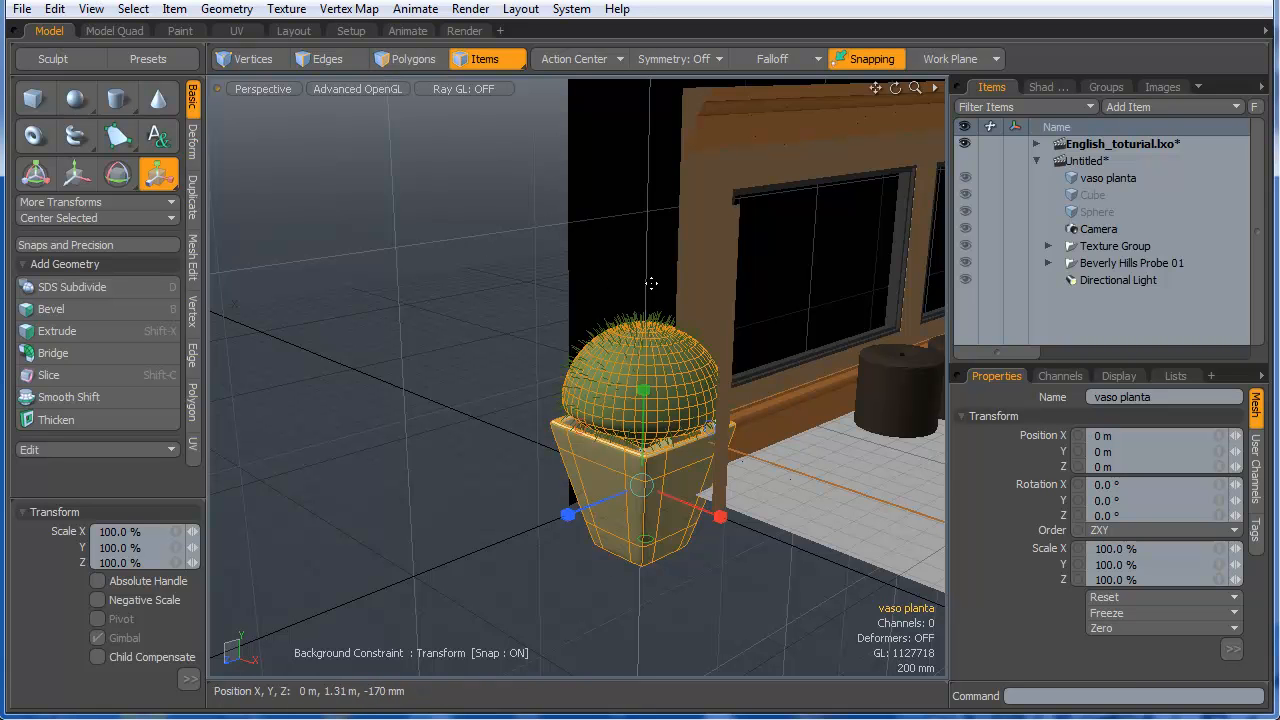
pyautogui.keyDown('alt'); pyautogui.moveTo(680, 330); pyautogui.dragTo(640, 243); pyautogui.keyUp('alt')
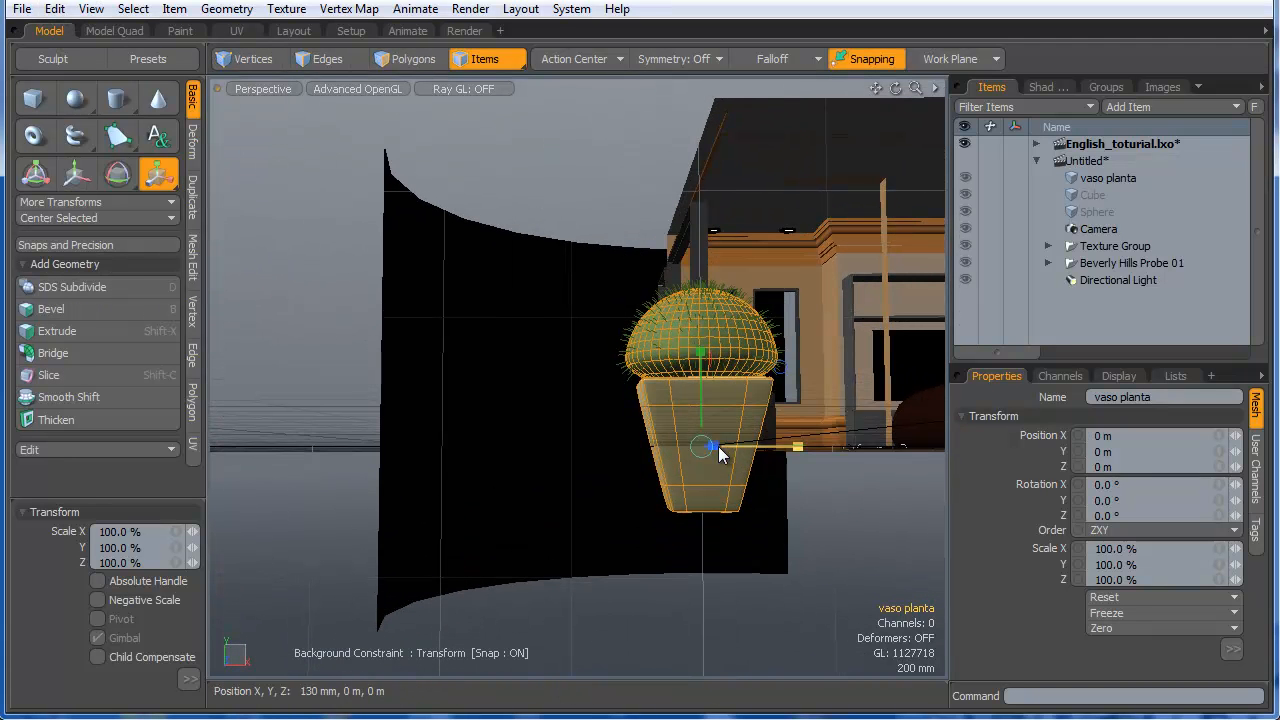
pyautogui.click(54, 9)
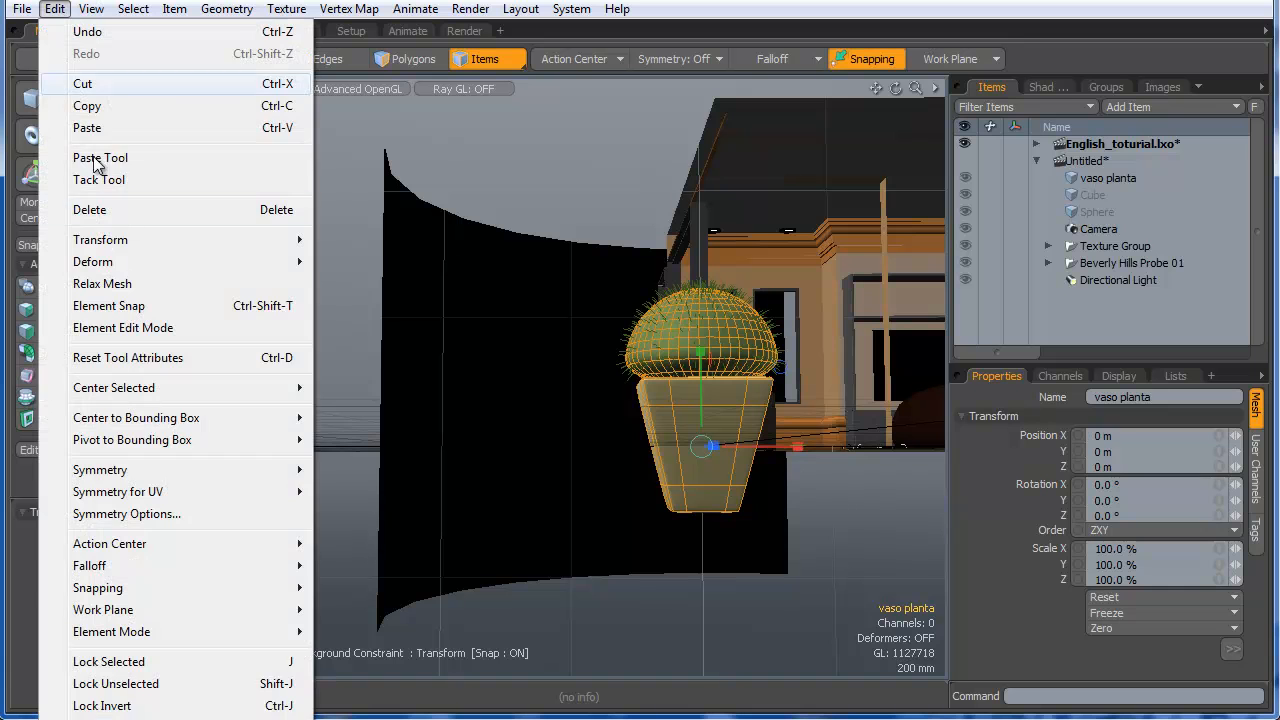
pyautogui.moveTo(140, 424)
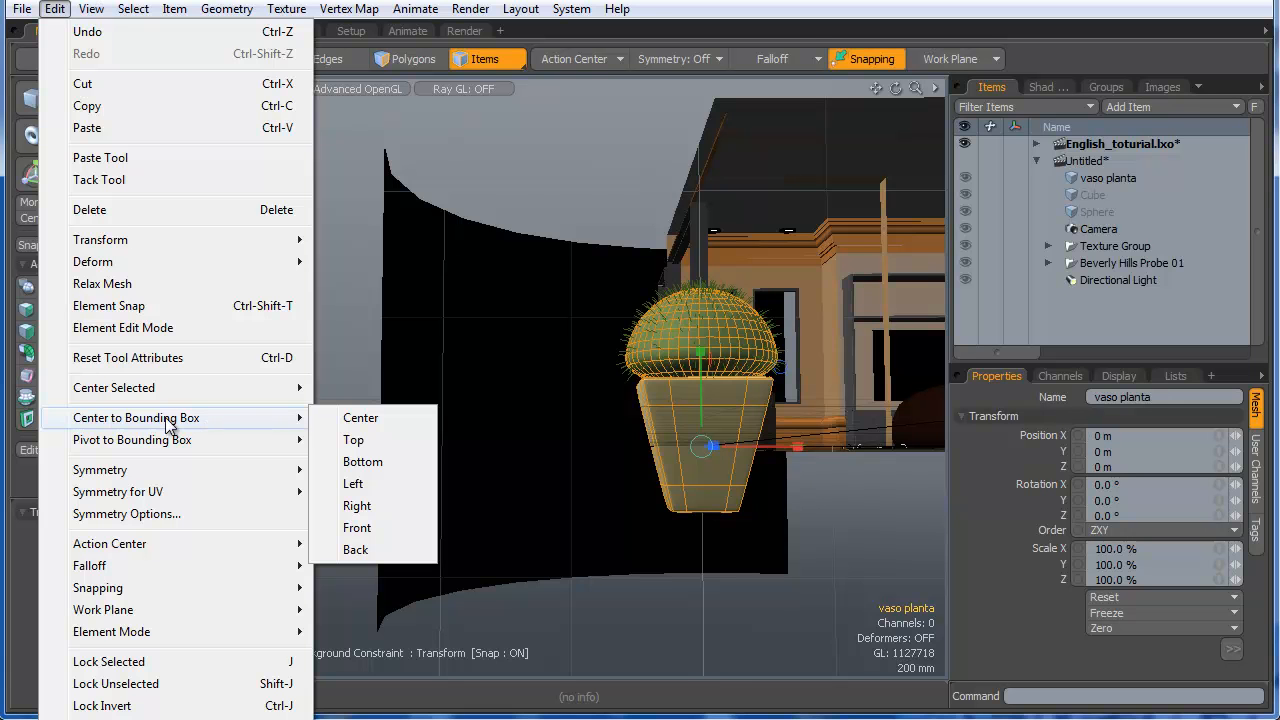
pyautogui.click(362, 461)
pyautogui.keyDown('alt'); pyautogui.moveTo(735, 513); pyautogui.dragTo(621, 559); pyautogui.keyUp('alt')
pyautogui.keyDown('alt'); pyautogui.moveTo(635, 566); pyautogui.dragTo(689, 620); pyautogui.keyUp('alt')
# - Place vaso planta on top of the wall shelf unit at X 2.7112 m, Y 2.06 m, Z -4.0518 m, using the top and perspective views
pyautogui.hotkey('ctrl', 'space')
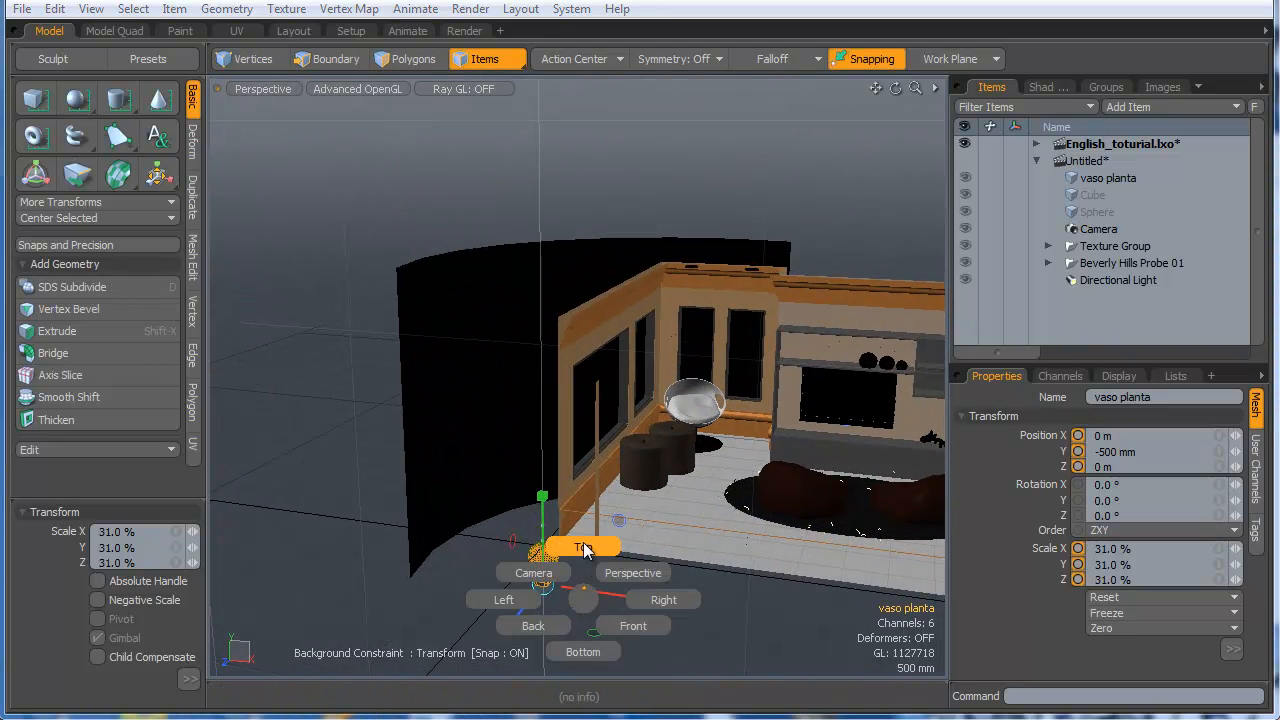
pyautogui.click(584, 547)
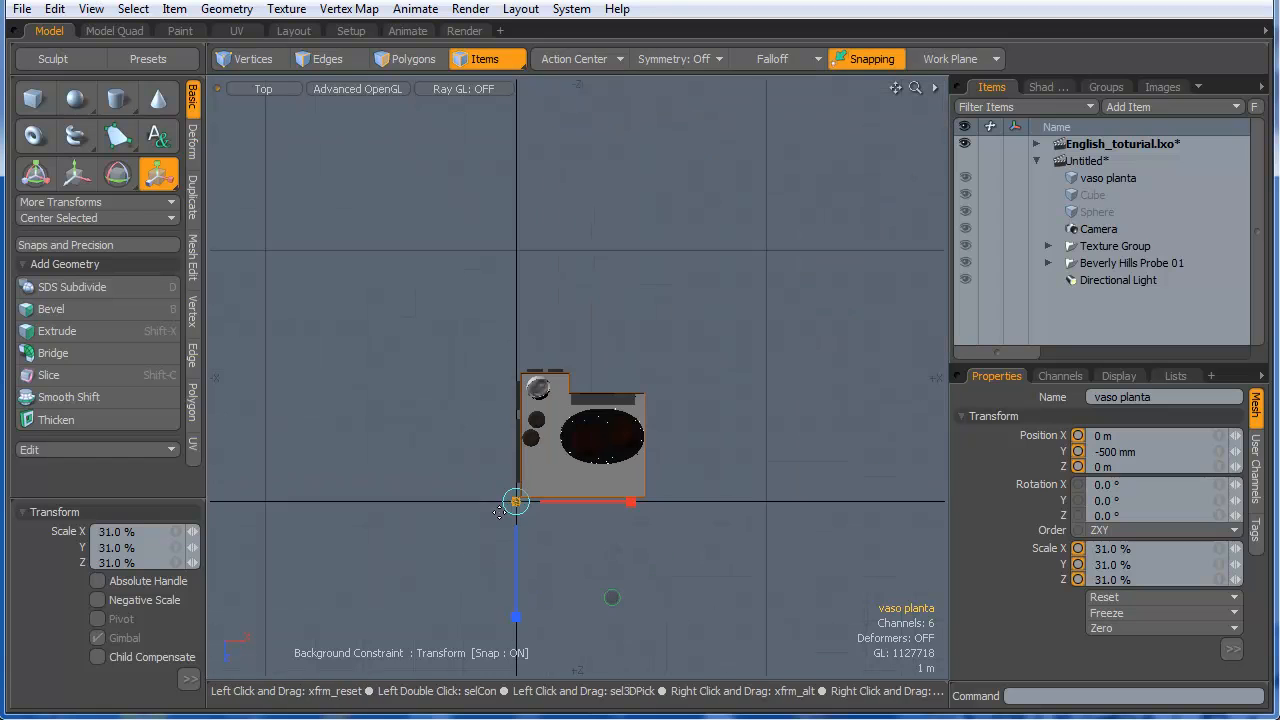
pyautogui.press('w')
pyautogui.moveTo(613, 598); pyautogui.dragTo(641, 466)
pyautogui.scroll(5, 648, 458)
pyautogui.hotkey('ctrl', 'space')
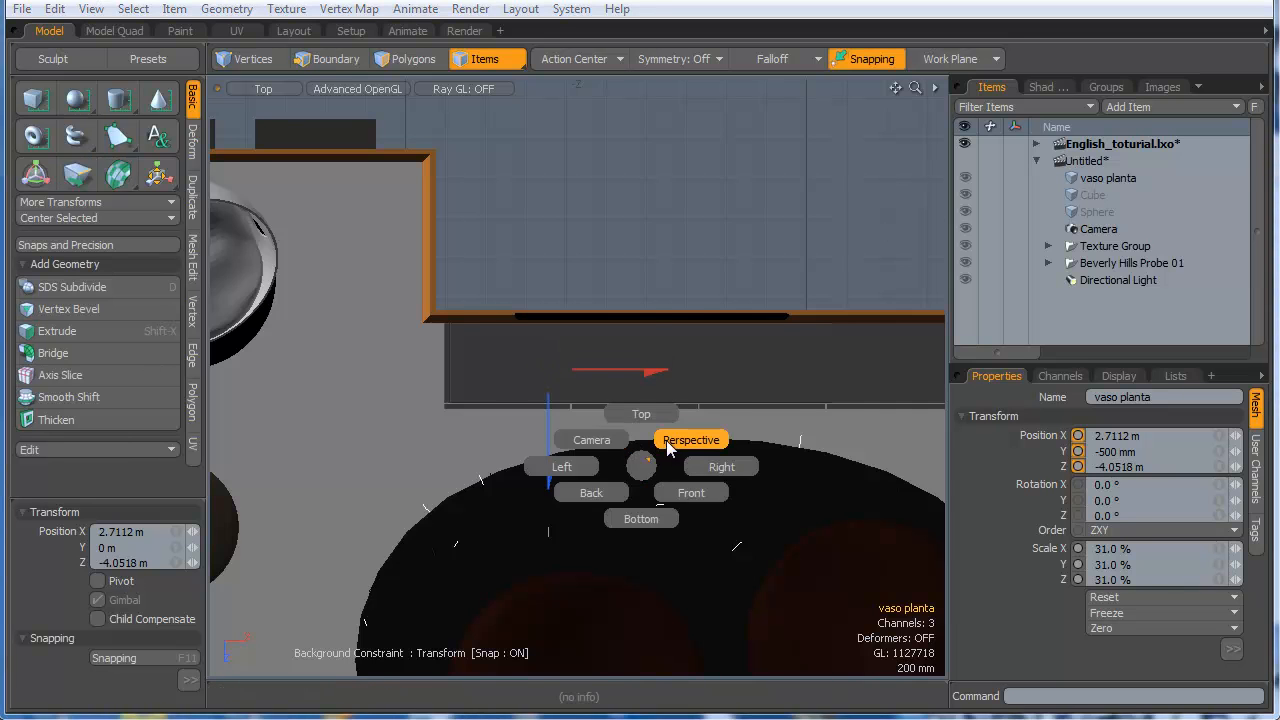
pyautogui.click(668, 446)
pyautogui.moveTo(565, 567); pyautogui.dragTo(560, 209)
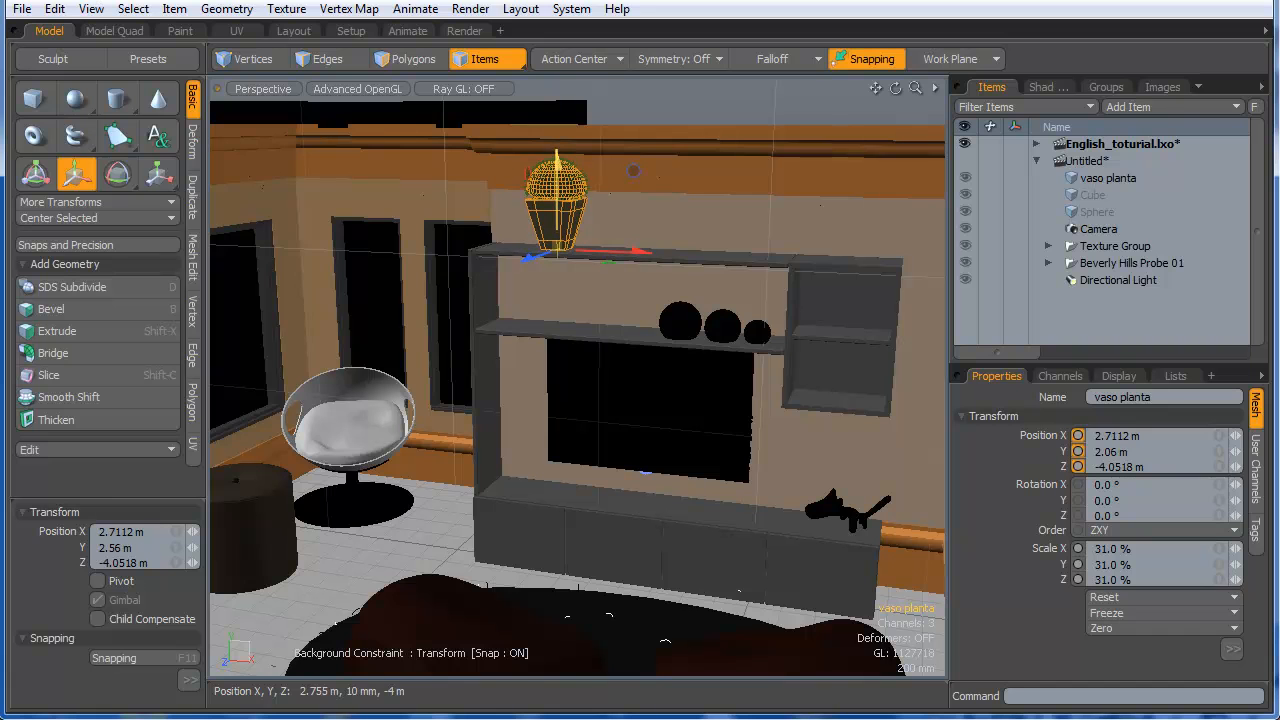
# - Turn off snapping and scale the vaso planta item on the shelf uniformly to 20.5%
pyautogui.click(130, 658)
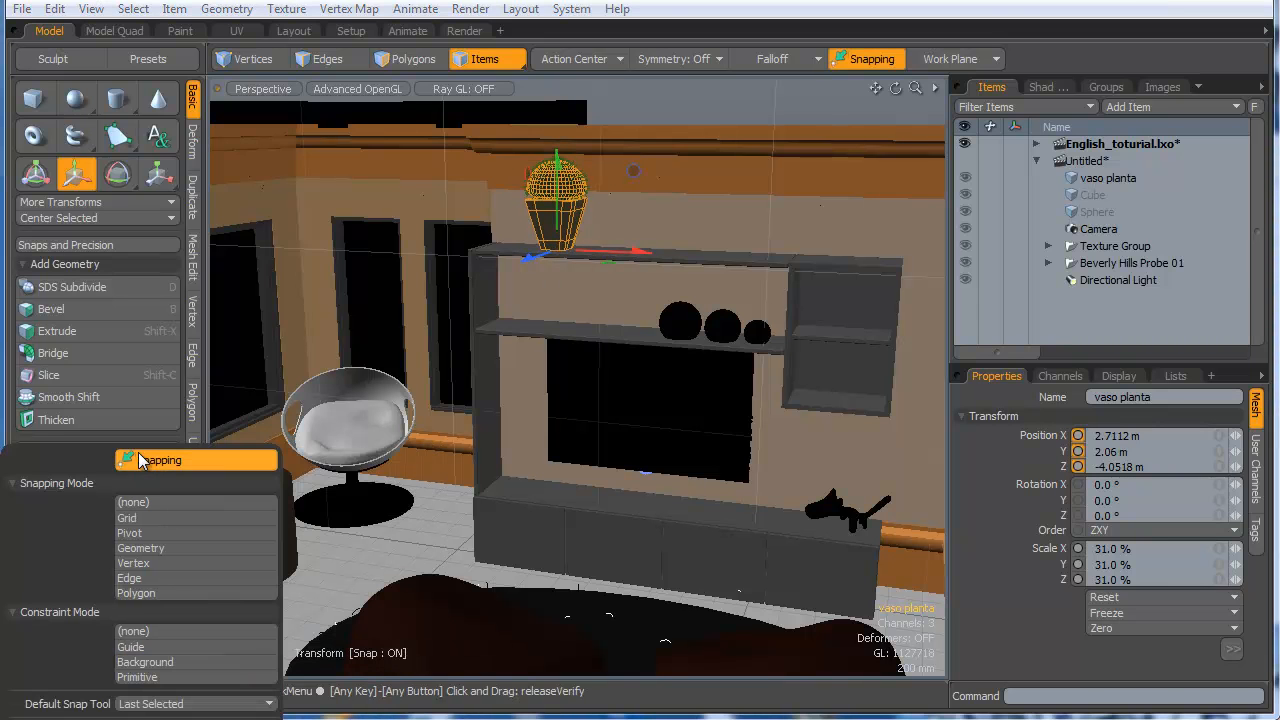
pyautogui.click(145, 459)
pyautogui.keyDown('alt'); pyautogui.moveTo(559, 270); pyautogui.dragTo(711, 291); pyautogui.keyUp('alt')
pyautogui.press('r')
pyautogui.moveTo(708, 395); pyautogui.dragTo(648, 322)
pyautogui.keyDown('ctrl'); pyautogui.keyDown('alt'); pyautogui.moveTo(648, 322); pyautogui.dragTo(478, 380); pyautogui.keyUp('alt'); pyautogui.keyUp('ctrl')
pyautogui.keyDown('alt'); pyautogui.moveTo(651, 380); pyautogui.dragTo(728, 452); pyautogui.keyUp('alt')
pyautogui.press('space')
pyautogui.scroll(5, 664, 366)
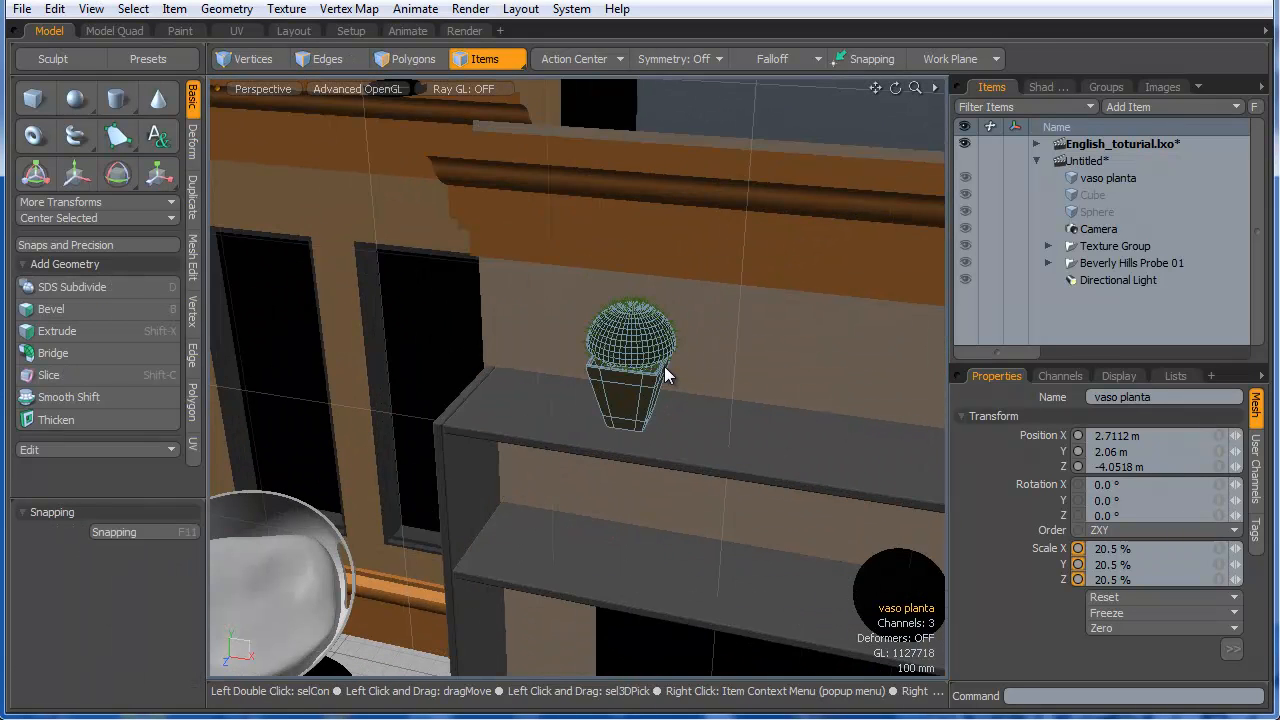
# - Close the Untitled scene without saving its changes
pyautogui.click(641, 368)
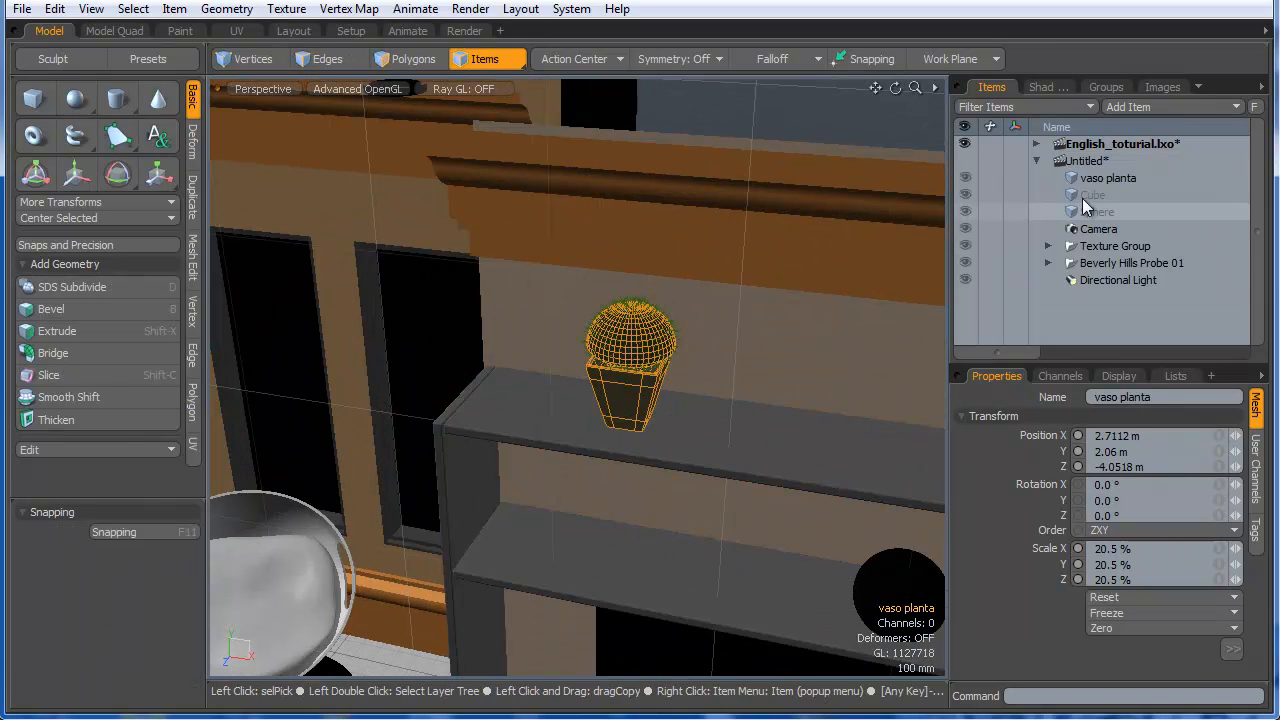
pyautogui.rightClick(1070, 157)
pyautogui.click(1067, 208)
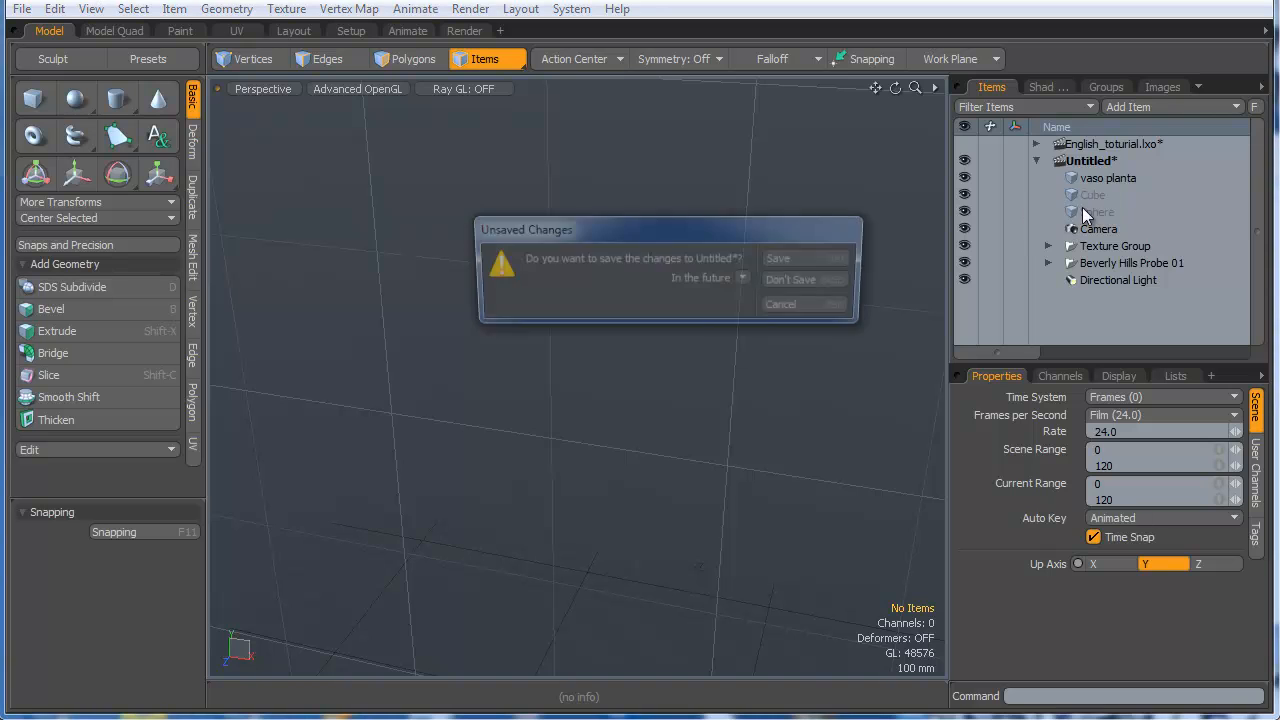
pyautogui.click(778, 290)
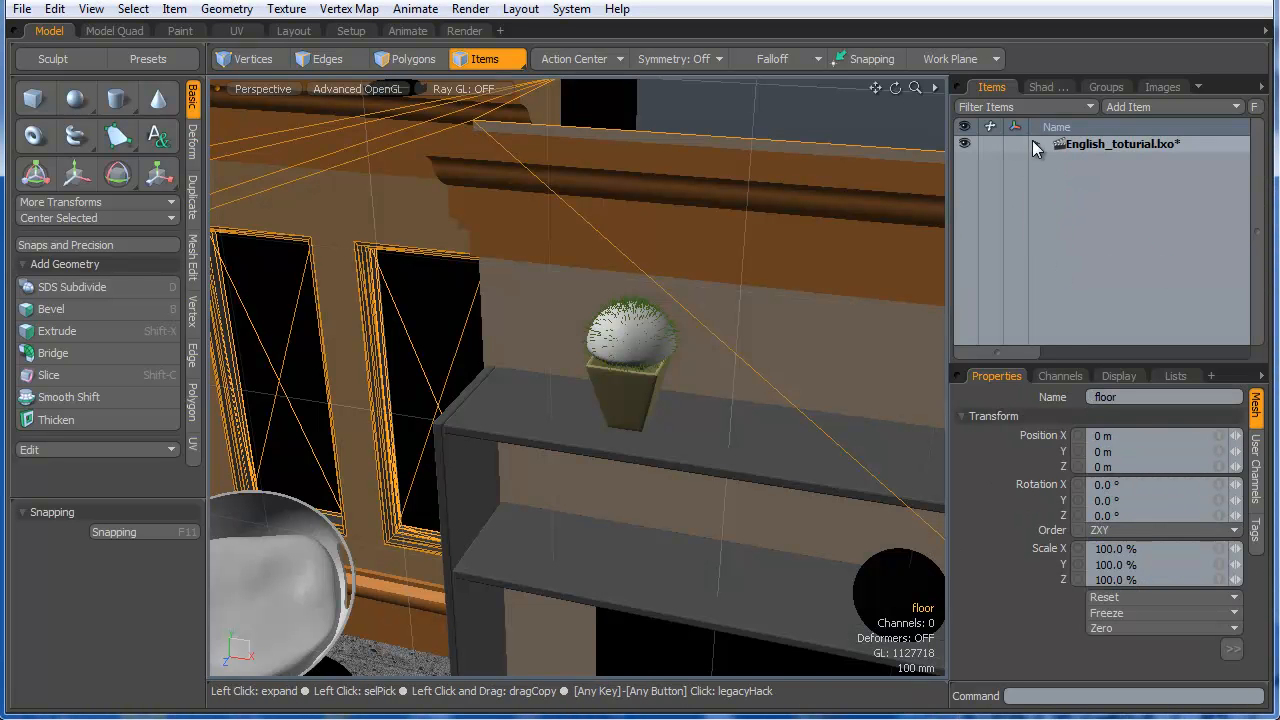
# - Create an instance of vaso planta in the English_toturial.lxo scene and move it along X toward the other end of the top shelf
pyautogui.click(1037, 144)
pyautogui.click(1095, 229)
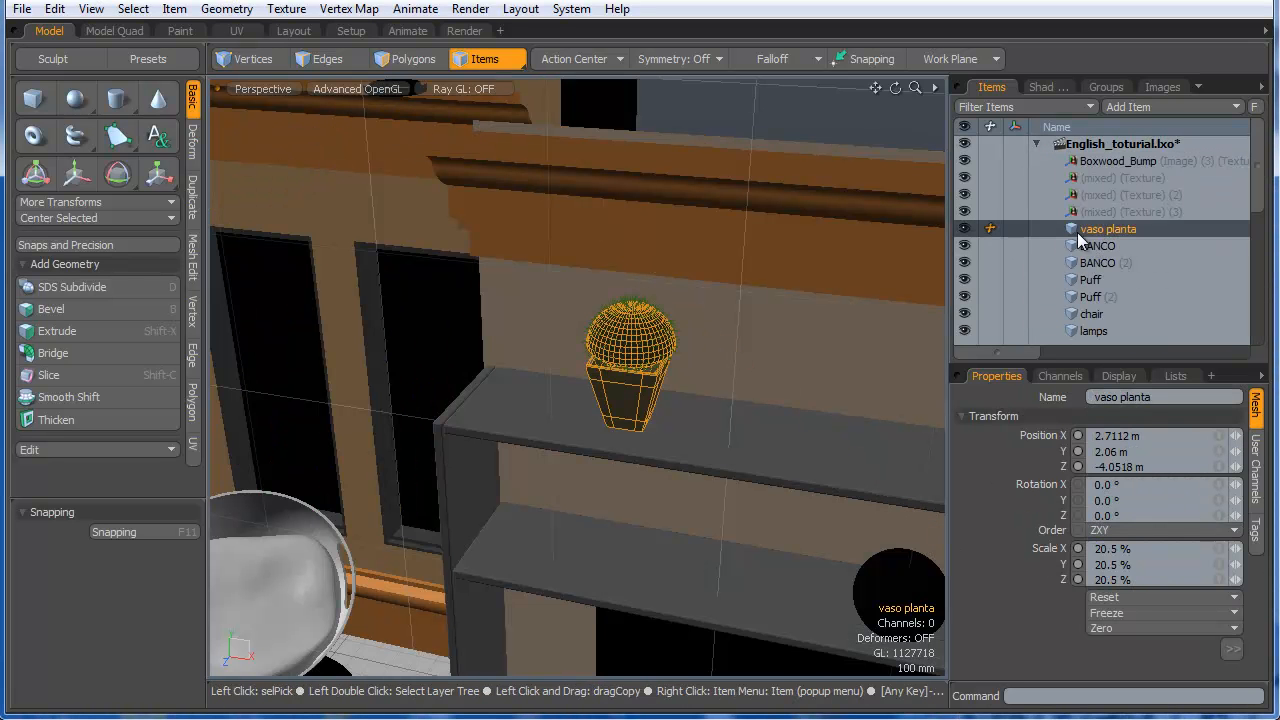
pyautogui.rightClick(1080, 230)
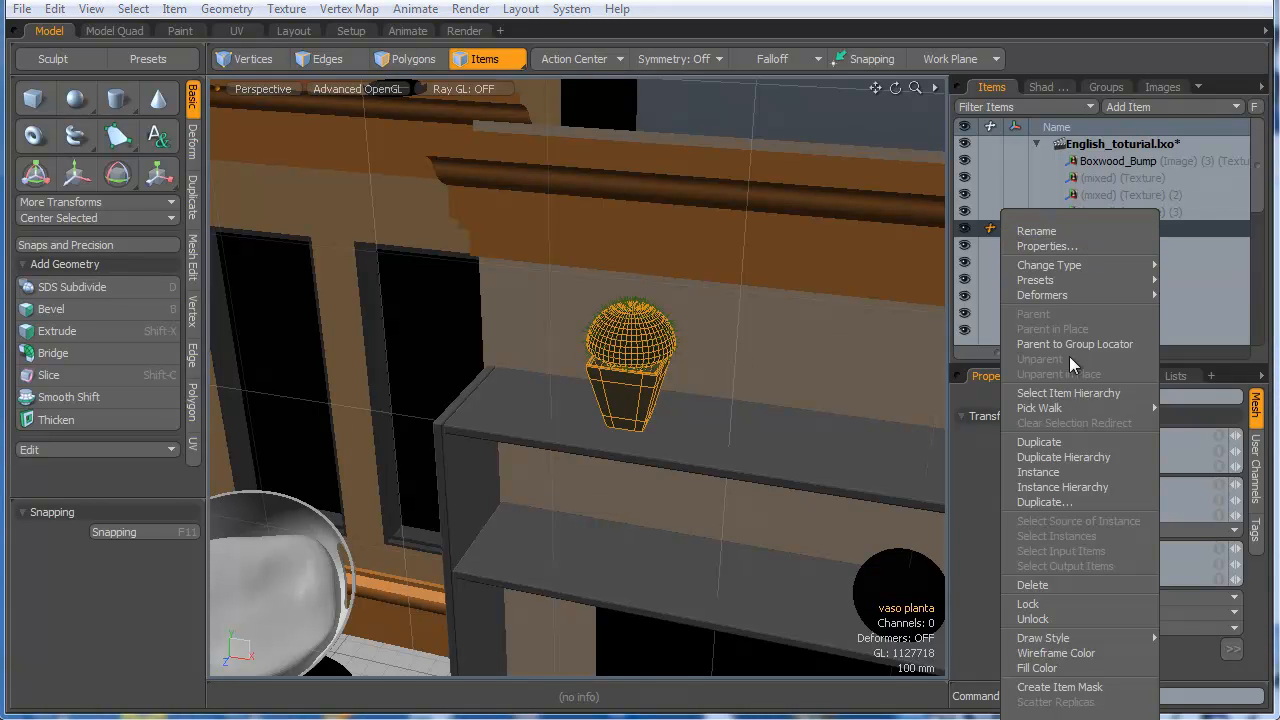
pyautogui.click(1048, 475)
pyautogui.press('w')
pyautogui.moveTo(700, 435); pyautogui.dragTo(952, 468)
pyautogui.scroll(-5, 449, 390)
pyautogui.scroll(2, 735, 432)
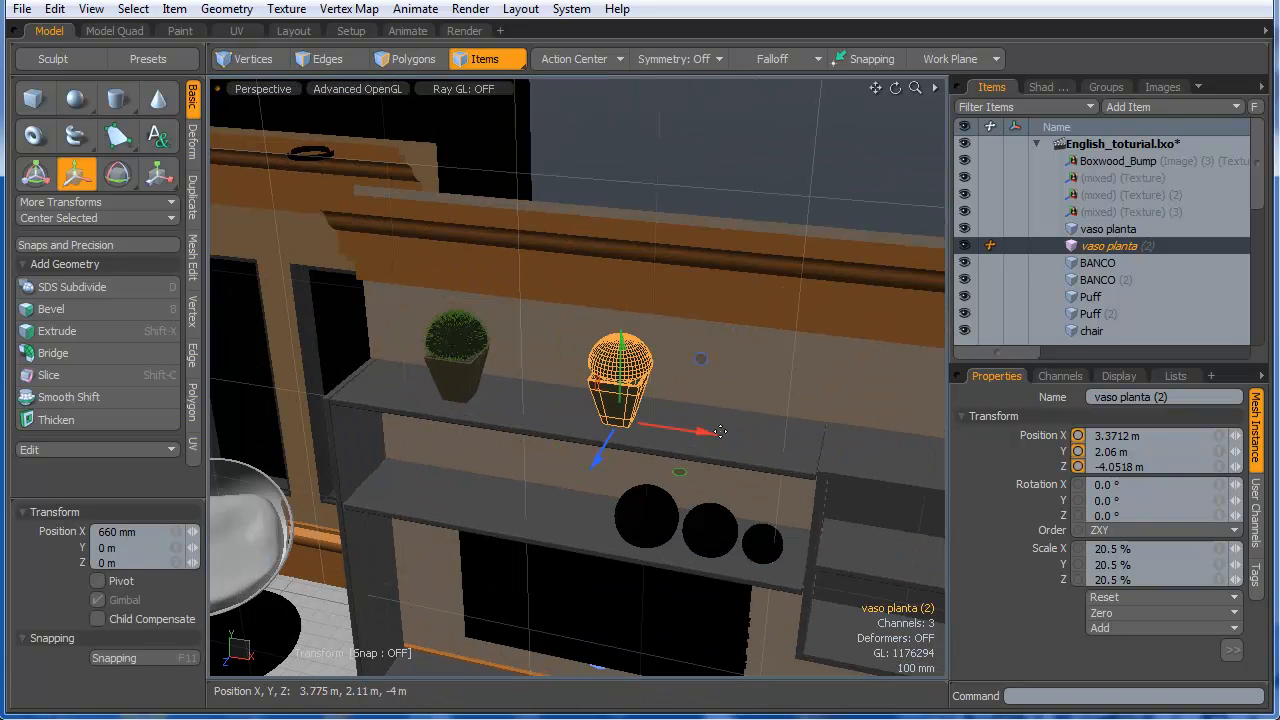
pyautogui.moveTo(715, 437); pyautogui.dragTo(867, 81)
pyautogui.press('e')
pyautogui.press('q')
# - Rotate the original vaso planta item to -4.5° about Y
pyautogui.click(482, 365)
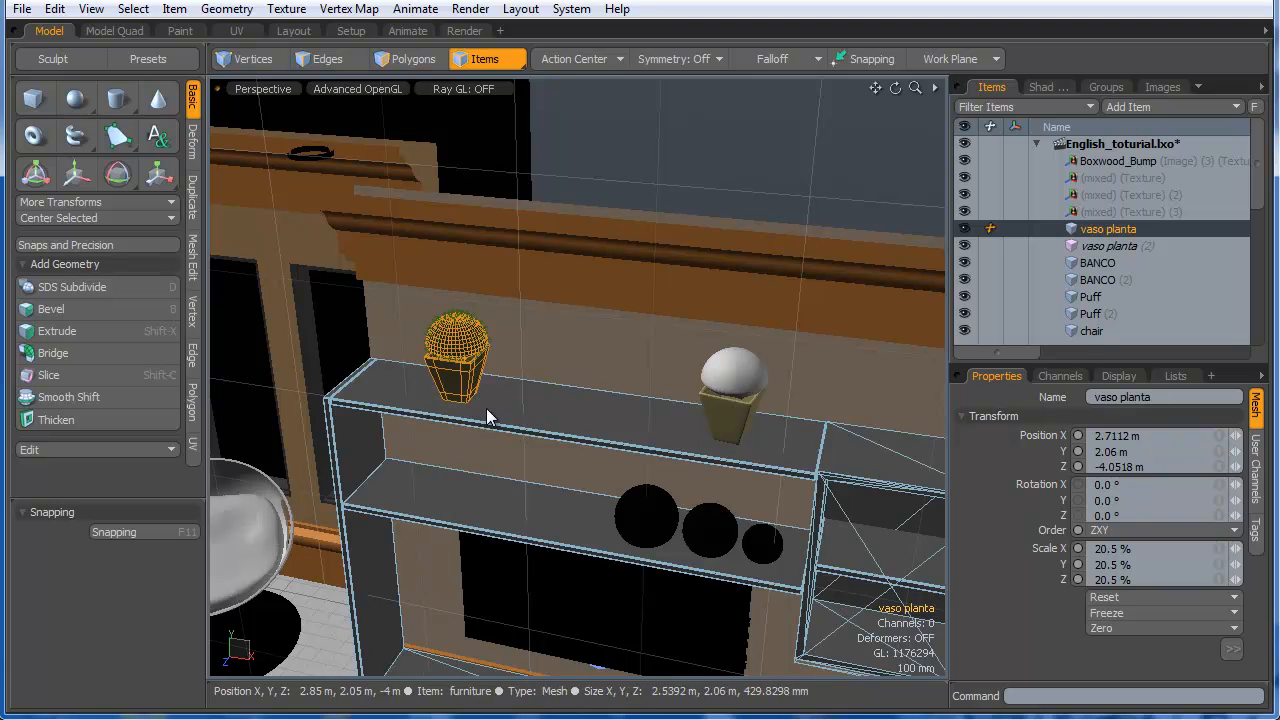
pyautogui.press('e')
pyautogui.moveTo(487, 446); pyautogui.dragTo(483, 438)
pyautogui.press('q')
# - Save the scene from the Render layout and show the render preview alongside the camera and perspective views
pyautogui.keyDown('alt'); pyautogui.moveTo(591, 437); pyautogui.dragTo(629, 491); pyautogui.keyUp('alt')
pyautogui.click(1050, 87)
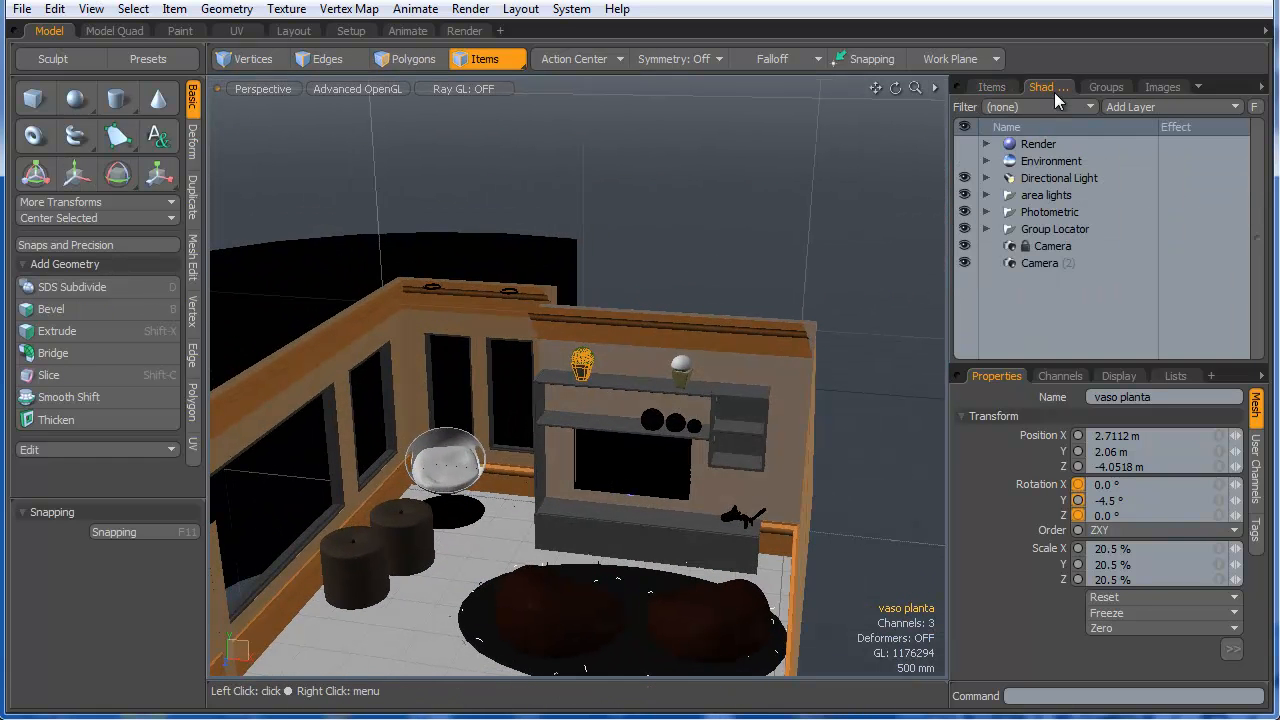
pyautogui.click(463, 31)
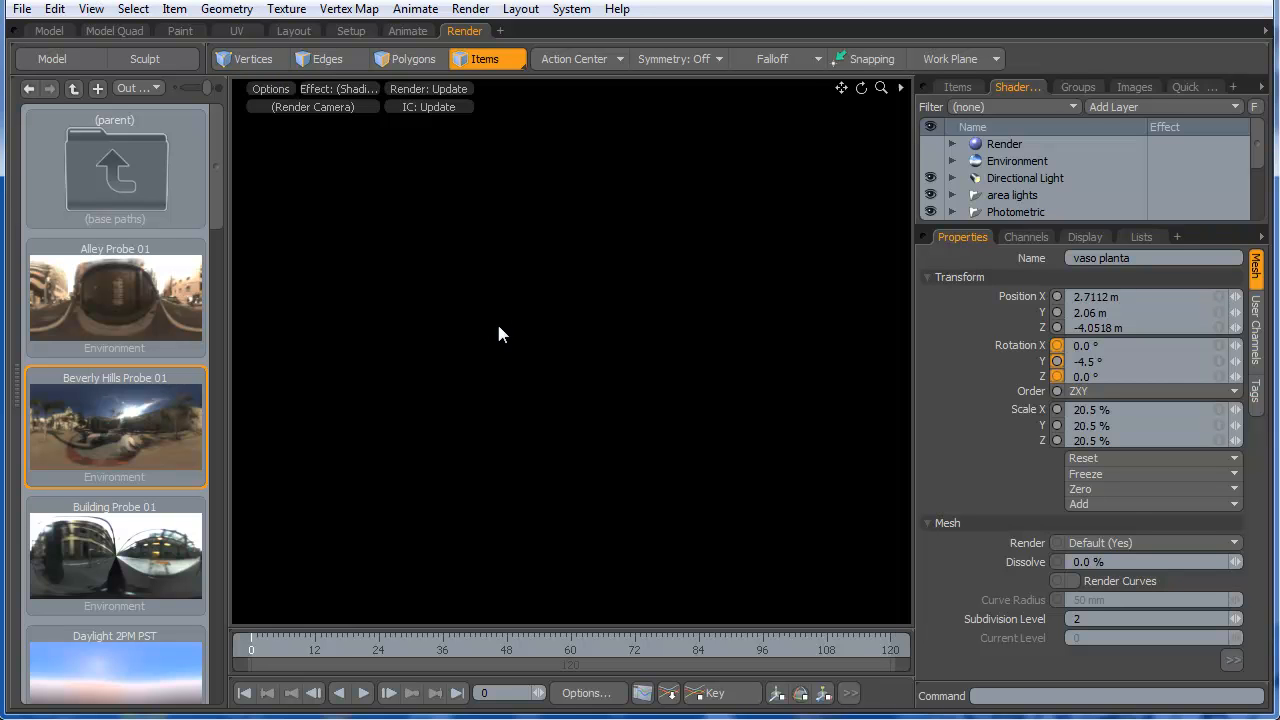
pyautogui.click(21, 8)
pyautogui.click(114, 483)
pyautogui.press('KP_0')
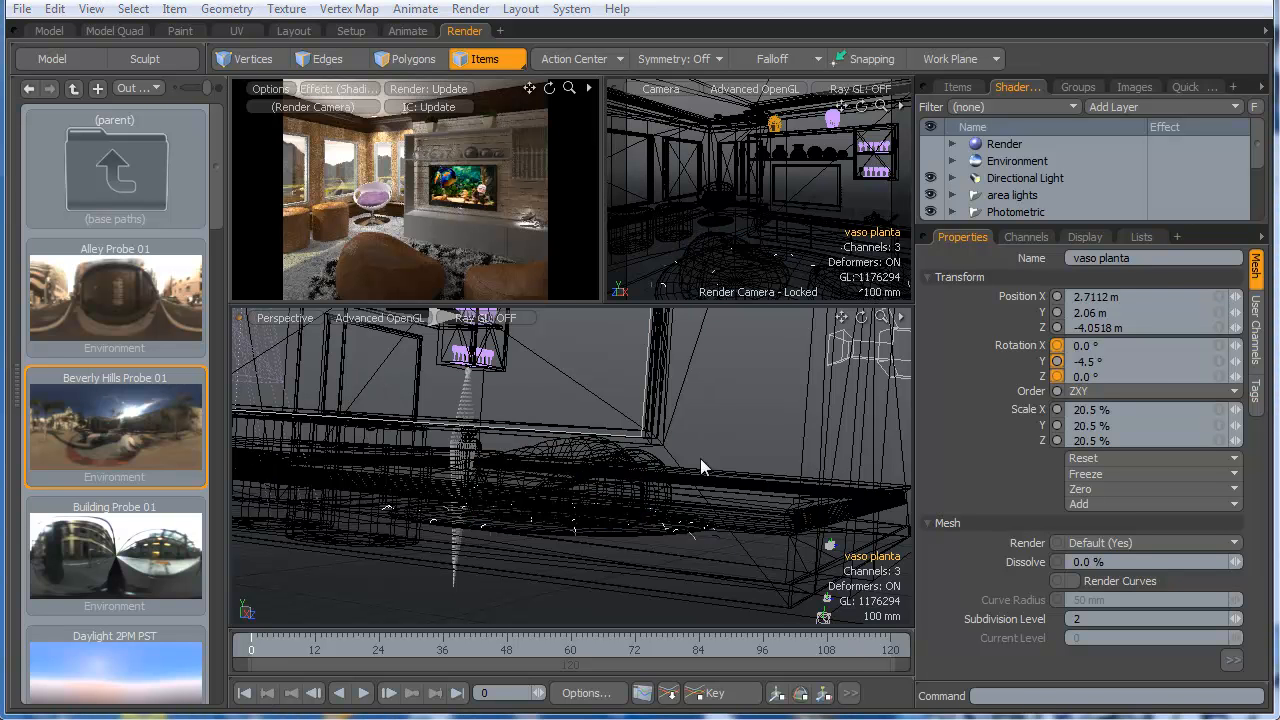
# - Select the brown leather puff's material and set its reflection amount to 10% and reflection Fresnel to 15%
pyautogui.click(366, 252)
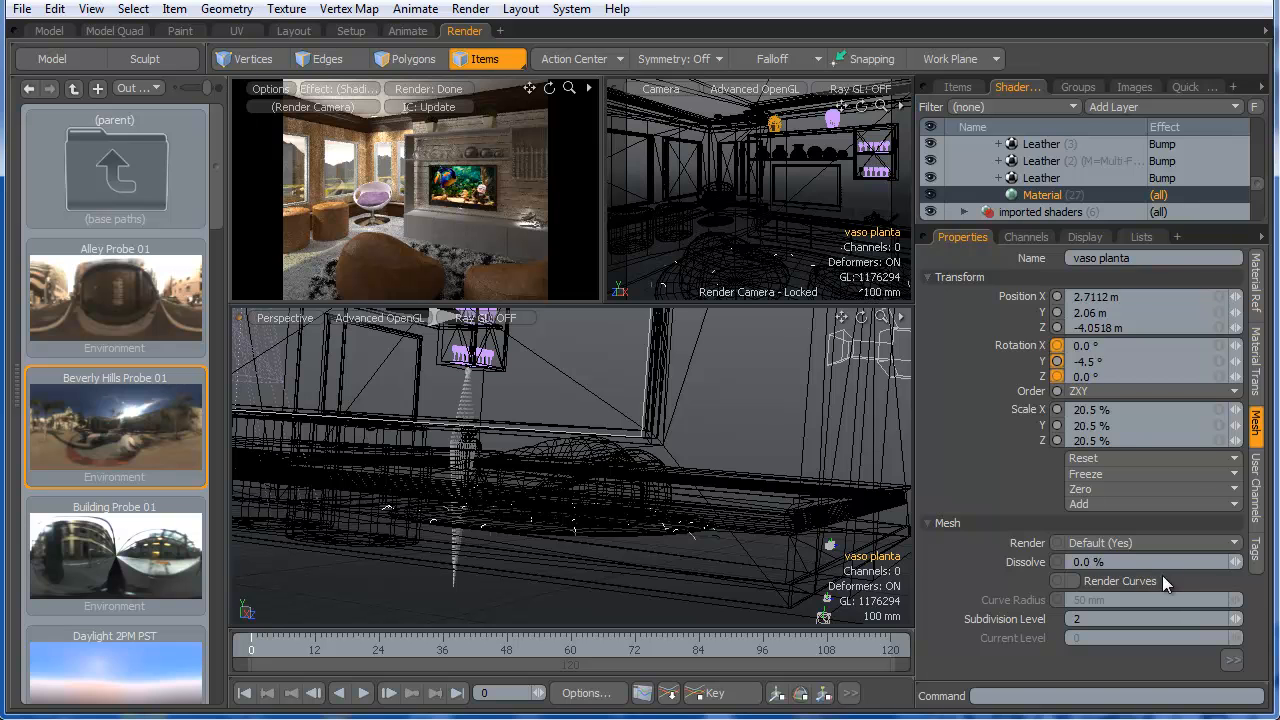
pyautogui.click(1256, 285)
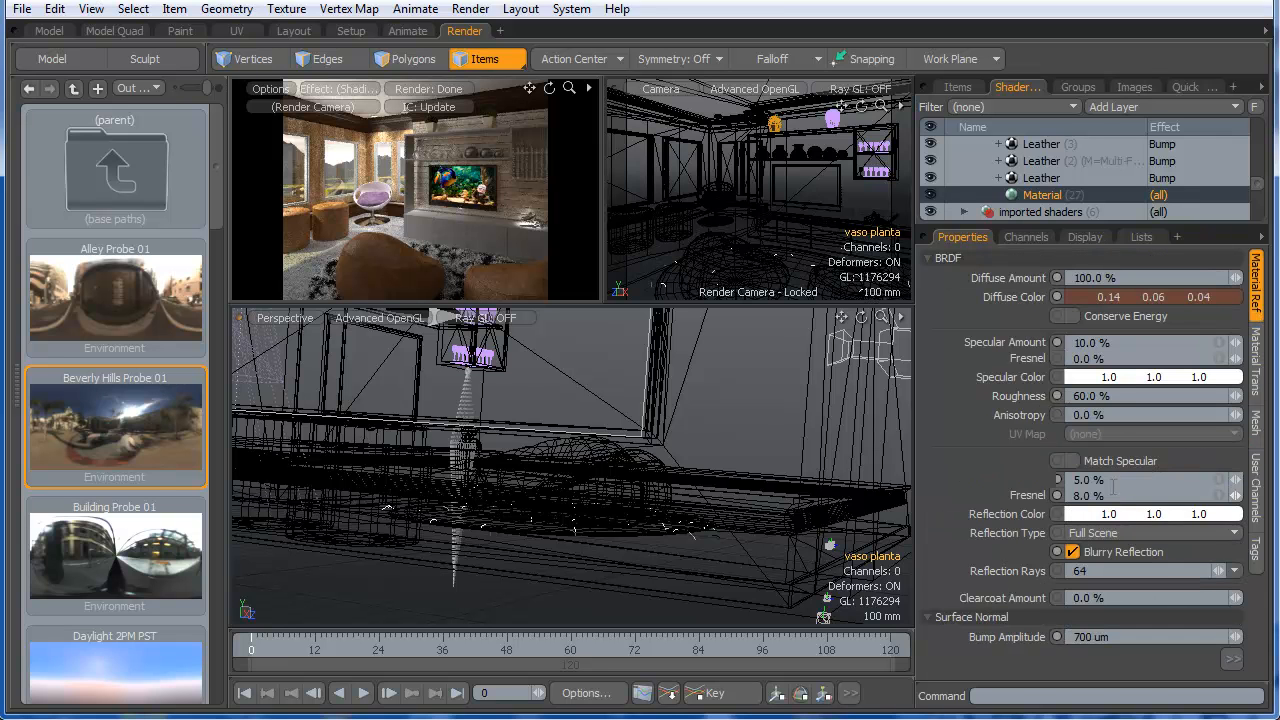
pyautogui.click(1115, 481)
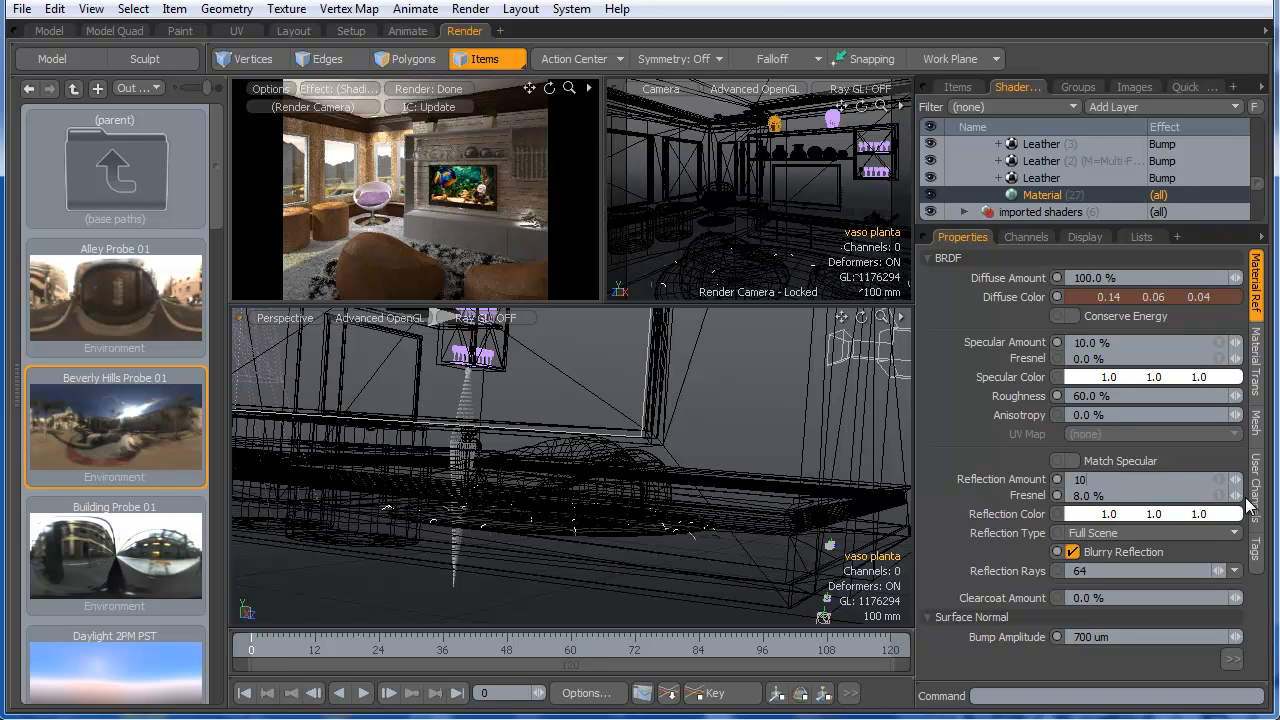
pyautogui.write('15')
pyautogui.press('Return')
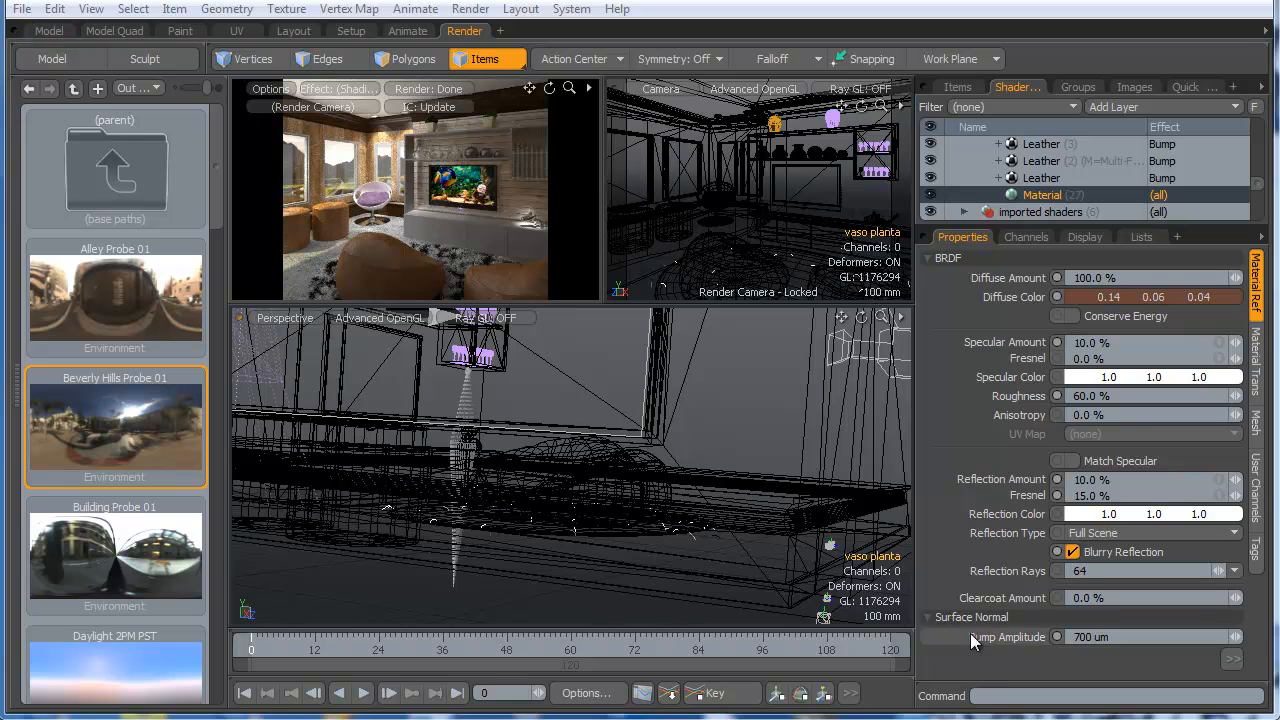
# - In a new scene, draw a cylinder about 1.12 m wide, 1 m high and 6.54 m long and switch to polygon selection
pyautogui.click(22, 10)
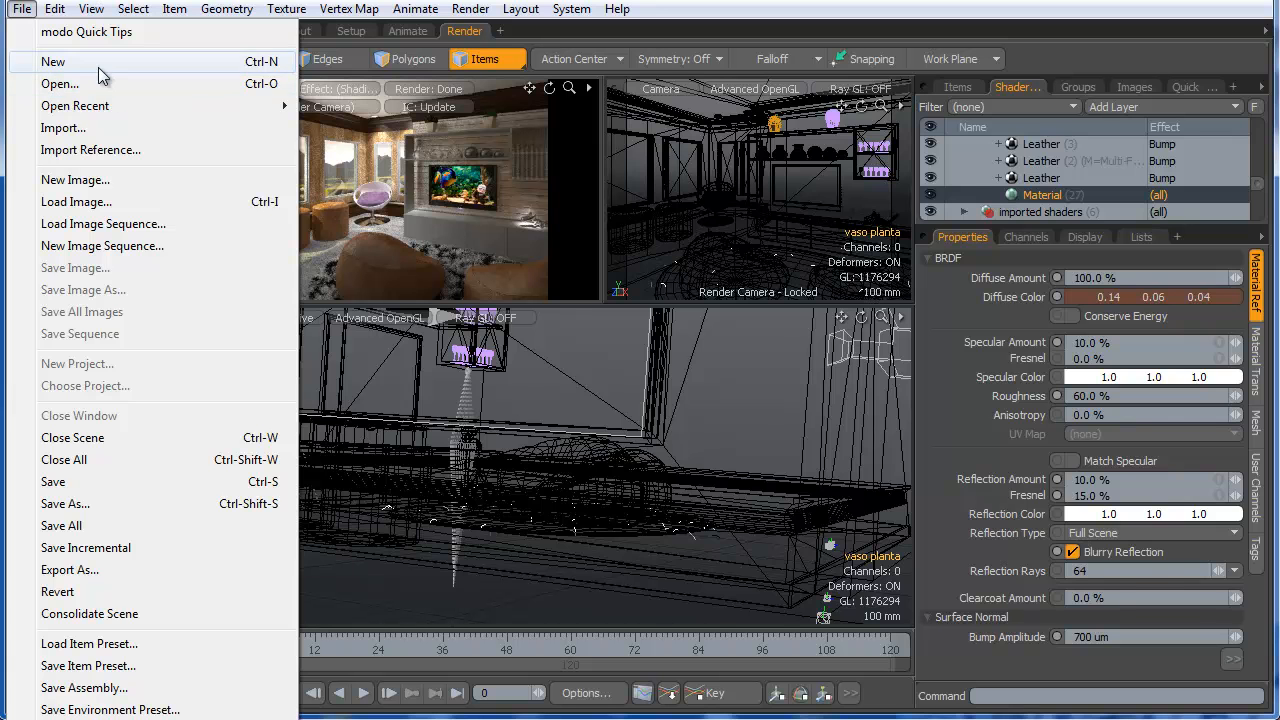
pyautogui.click(60, 62)
pyautogui.click(48, 31)
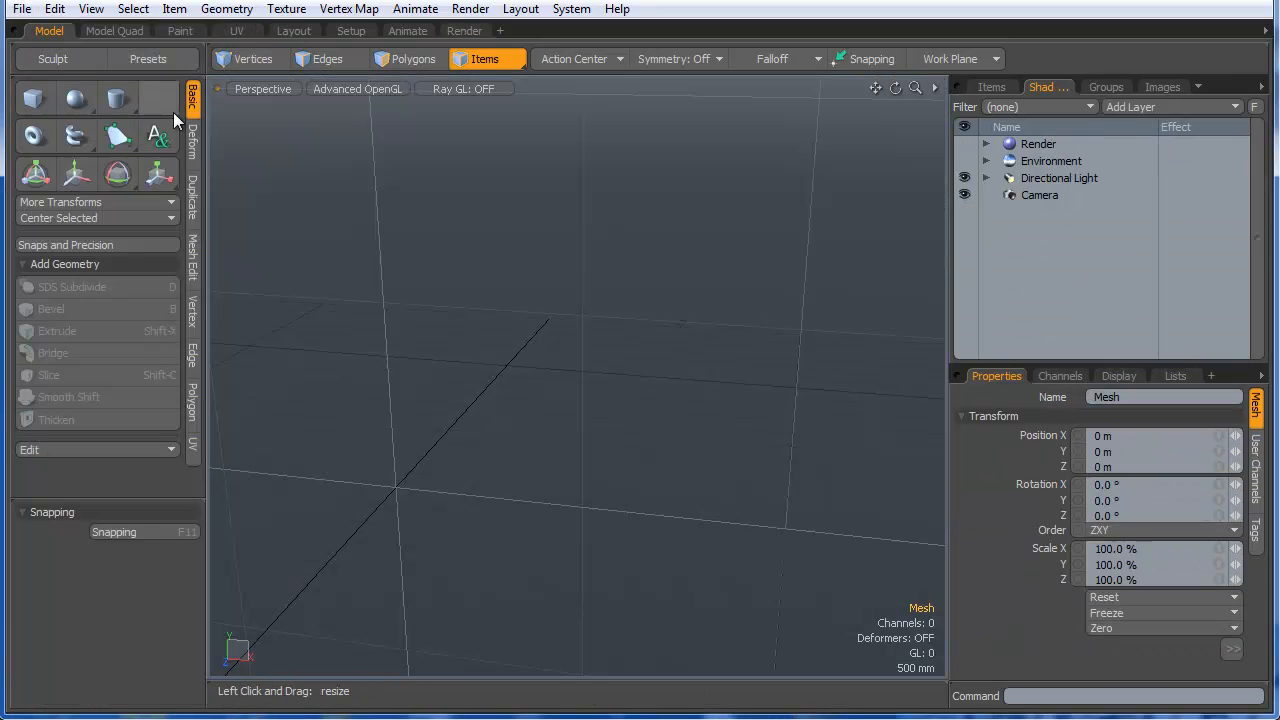
pyautogui.click(117, 106)
pyautogui.keyDown('alt'); pyautogui.moveTo(496, 338); pyautogui.dragTo(568, 267); pyautogui.keyUp('alt')
pyautogui.keyDown('alt'); pyautogui.moveTo(457, 376); pyautogui.dragTo(450, 383); pyautogui.keyUp('alt')
pyautogui.moveTo(404, 321); pyautogui.dragTo(507, 389)
pyautogui.keyDown('alt'); pyautogui.moveTo(458, 345); pyautogui.dragTo(500, 268); pyautogui.keyUp('alt')
pyautogui.press('space')
pyautogui.click(405, 57)
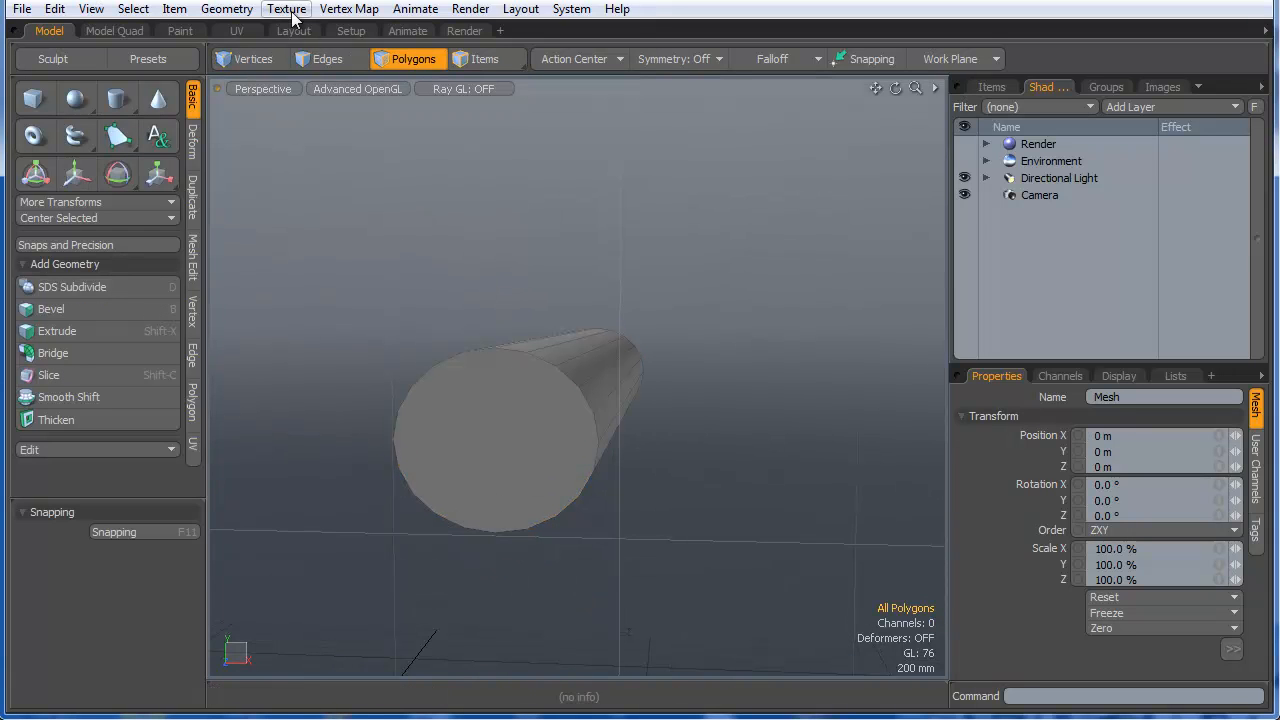
# - Try to cut across the cylinder's end cap between two rim vertices with Edge Slice
pyautogui.click(195, 256)
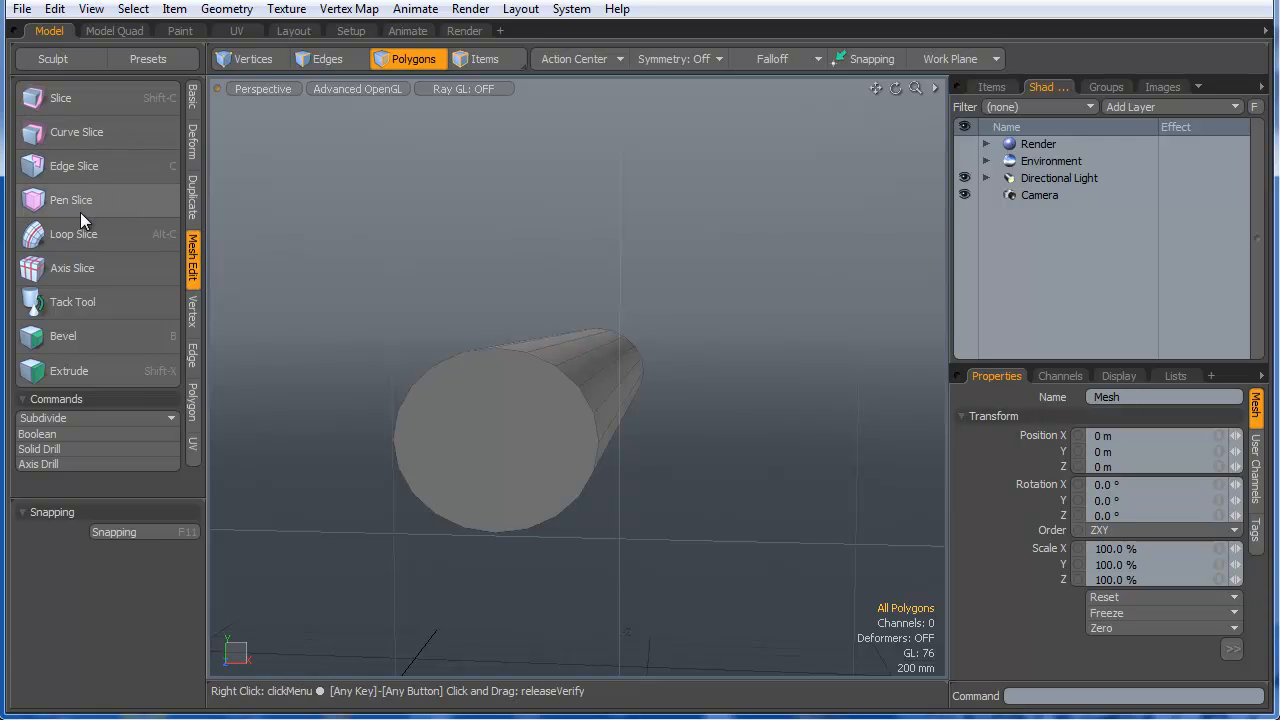
pyautogui.click(83, 162)
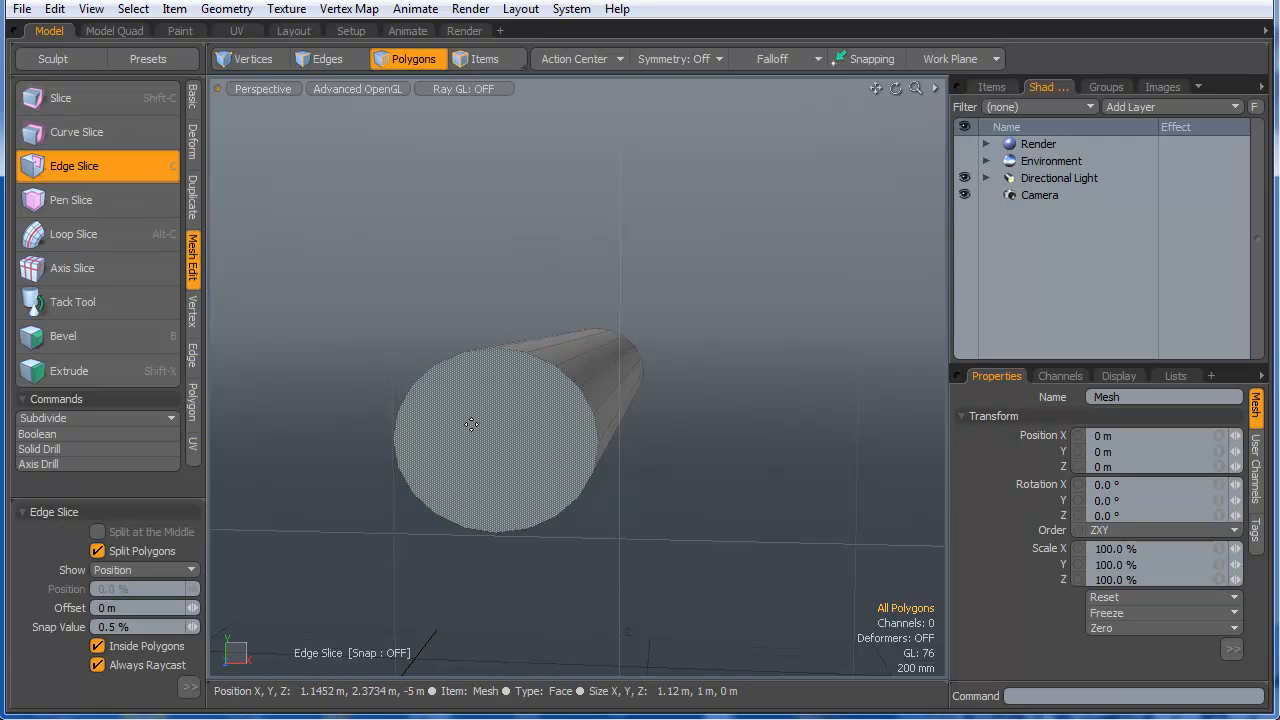
pyautogui.click(412, 383)
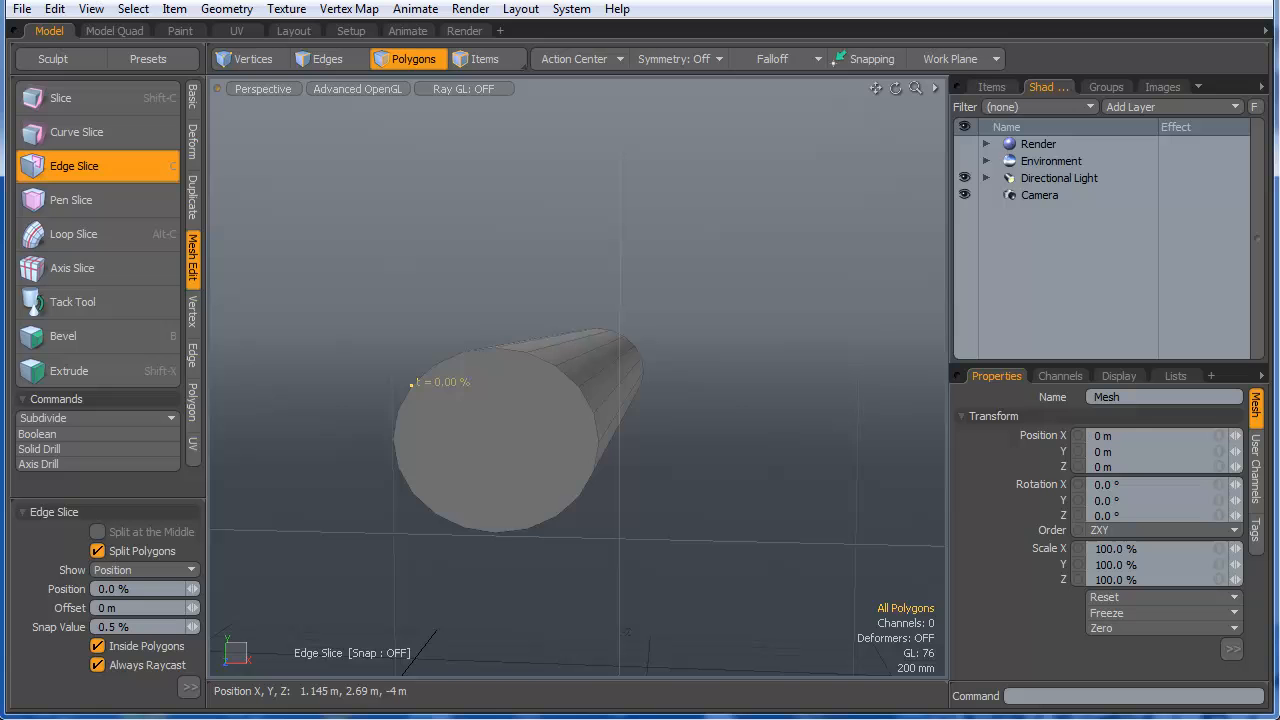
pyautogui.click(574, 381)
pyautogui.moveTo(592, 412)
pyautogui.keyDown('alt'); pyautogui.mouseDown()
pyautogui.moveTo(684, 429)
pyautogui.moveTo(606, 457)
pyautogui.moveTo(423, 423)
pyautogui.moveTo(585, 412)
pyautogui.mouseUp(); pyautogui.keyUp('alt')
pyautogui.keyDown('alt'); pyautogui.moveTo(681, 409); pyautogui.dragTo(708, 401); pyautogui.keyUp('alt')
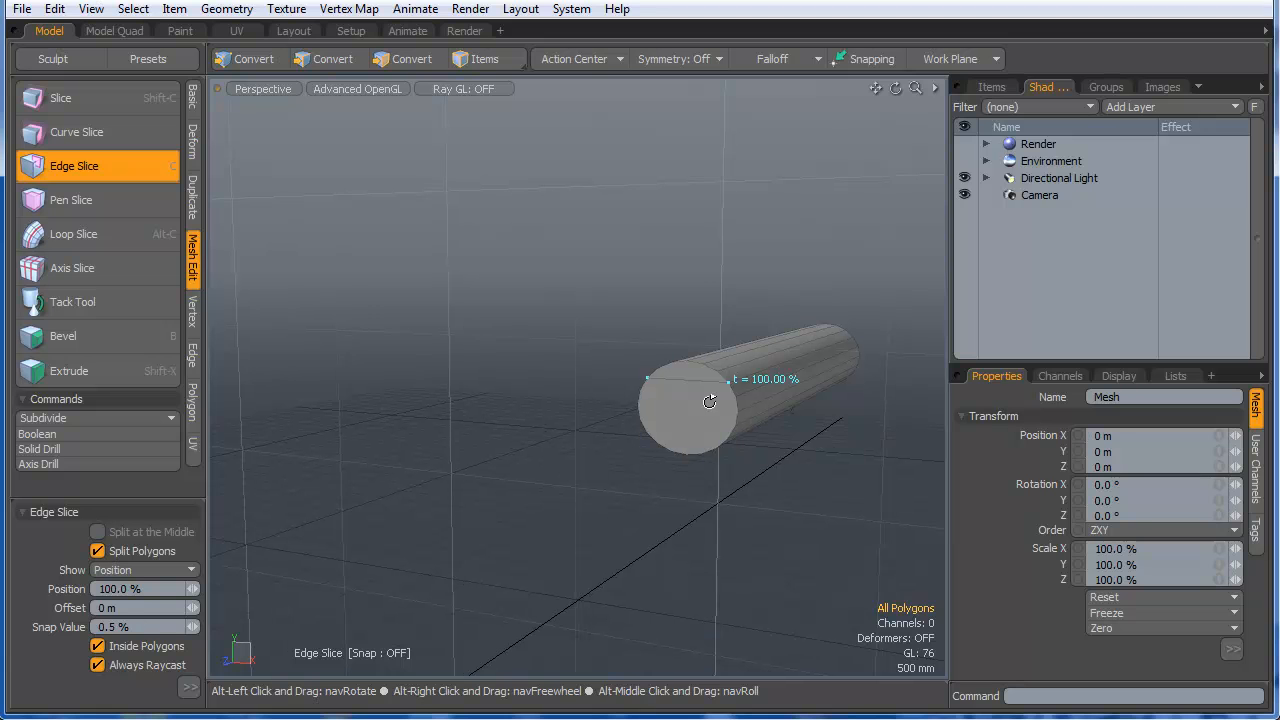
pyautogui.scroll(4, 714, 386)
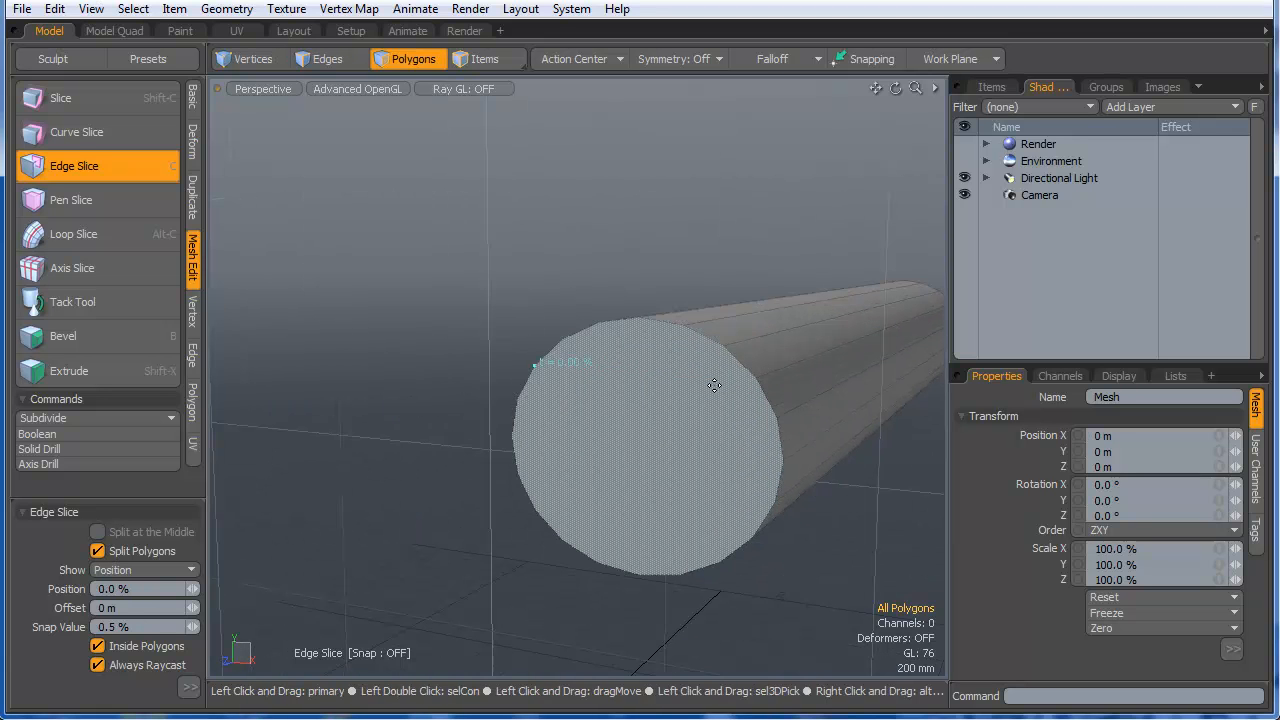
pyautogui.press('space')
# - Bevel both end caps of the cylinder with an inset of 76 mm
pyautogui.click(718, 436)
pyautogui.keyDown('ctrl'); pyautogui.keyDown('alt'); pyautogui.moveTo(718, 436); pyautogui.dragTo(737, 540); pyautogui.keyUp('alt'); pyautogui.keyUp('ctrl')
pyautogui.scroll(3, 671, 566)
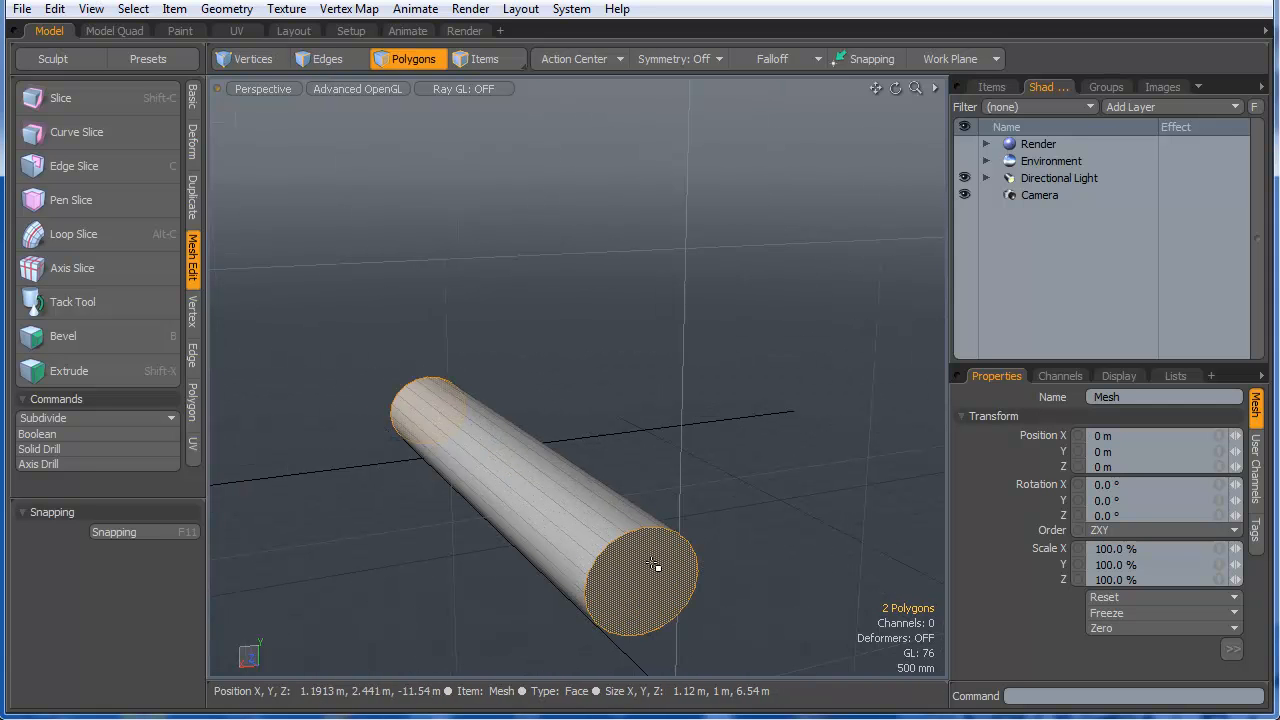
pyautogui.press('b')
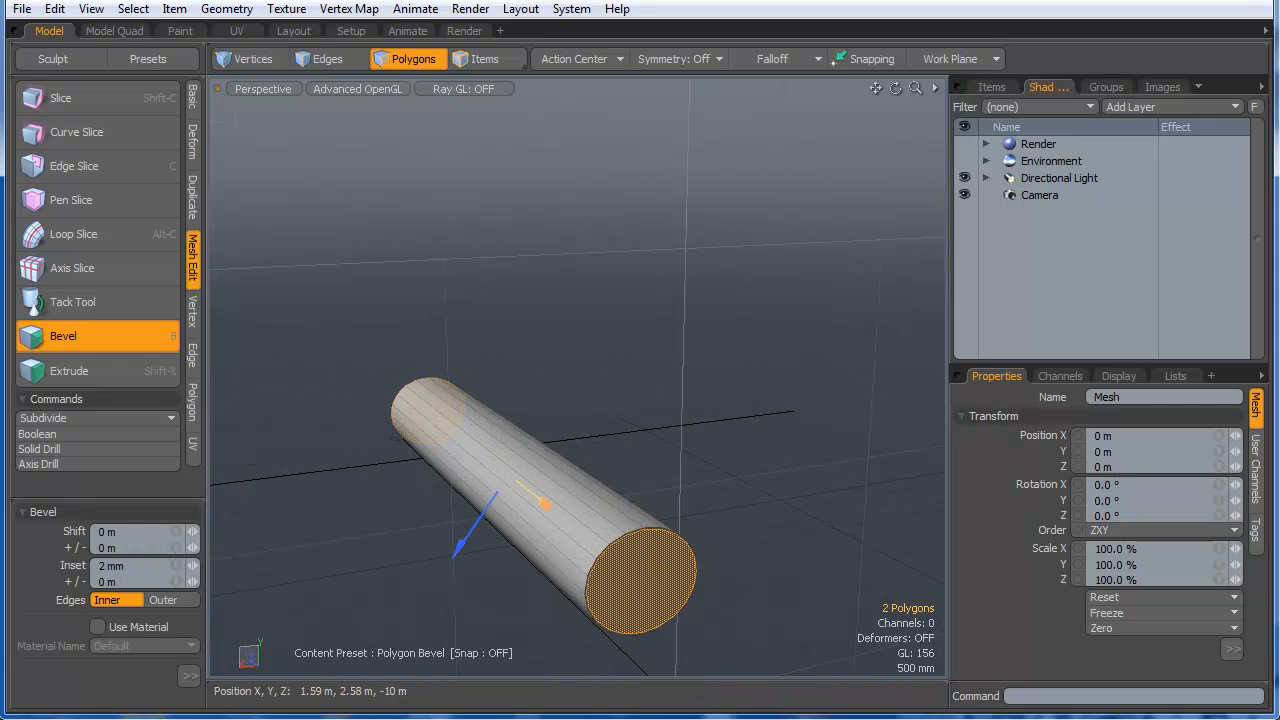
pyautogui.keyDown('alt'); pyautogui.moveTo(566, 520); pyautogui.dragTo(542, 528); pyautogui.keyUp('alt')
pyautogui.scroll(3, 521, 529)
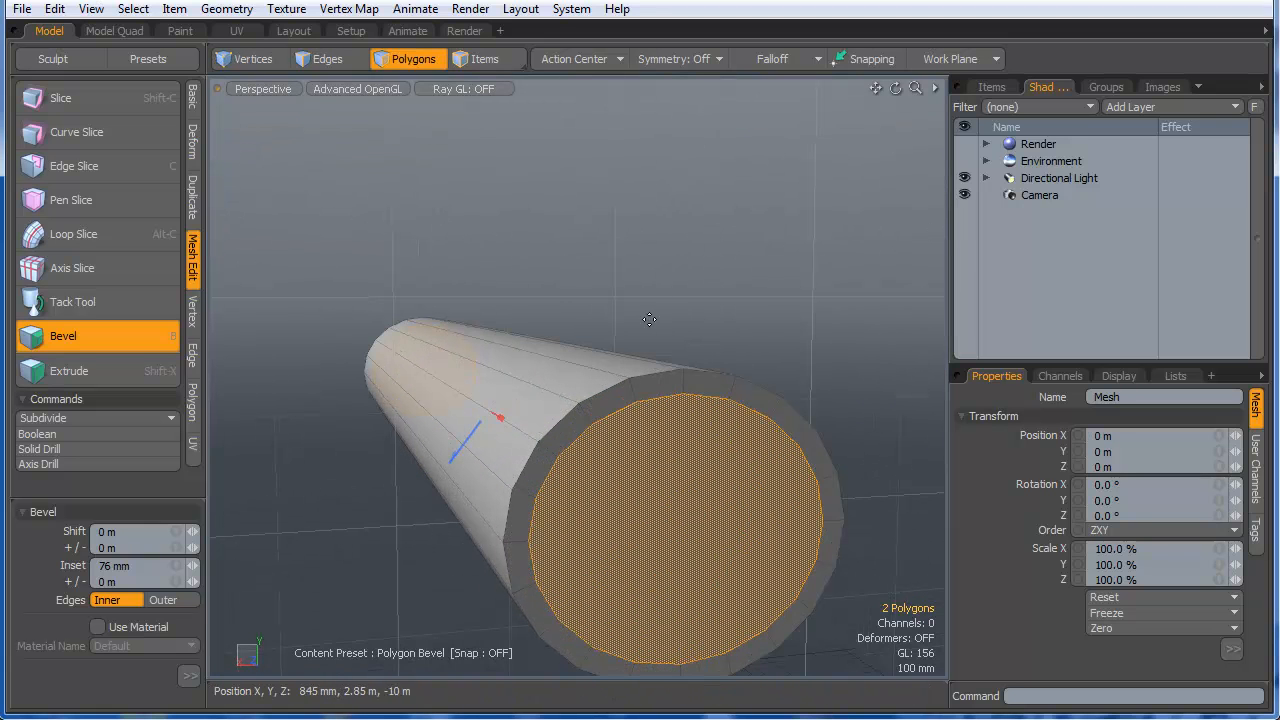
# - Cut across the near end cap's inset polygon between two opposite vertices with Edge Slice
pyautogui.press('space')
pyautogui.click(654, 272)
pyautogui.press('c')
pyautogui.moveTo(542, 485); pyautogui.dragTo(536, 497)
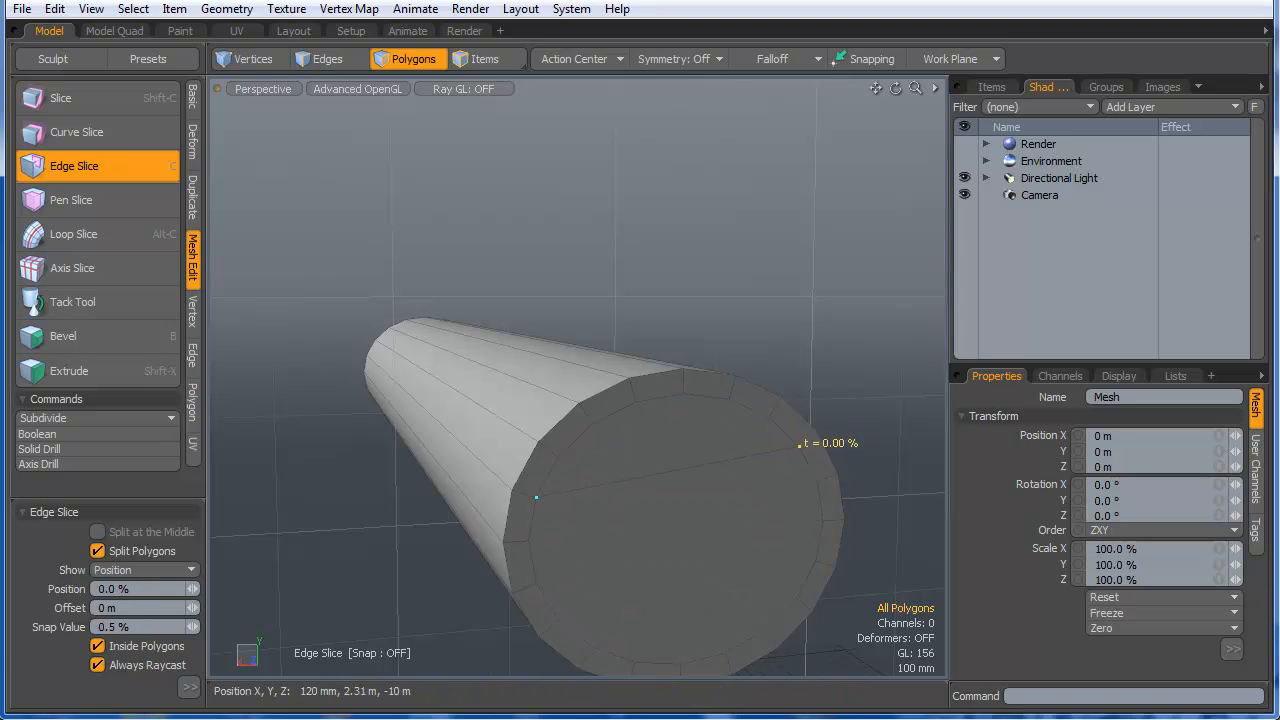
pyautogui.keyDown('ctrl'); pyautogui.keyDown('alt'); pyautogui.moveTo(790, 440); pyautogui.dragTo(760, 451); pyautogui.keyUp('alt'); pyautogui.keyUp('ctrl')
# - Cut across the far end cap's inset polygon at the matching height with Edge Slice
pyautogui.keyDown('alt'); pyautogui.moveTo(689, 421); pyautogui.dragTo(702, 425); pyautogui.keyUp('alt')
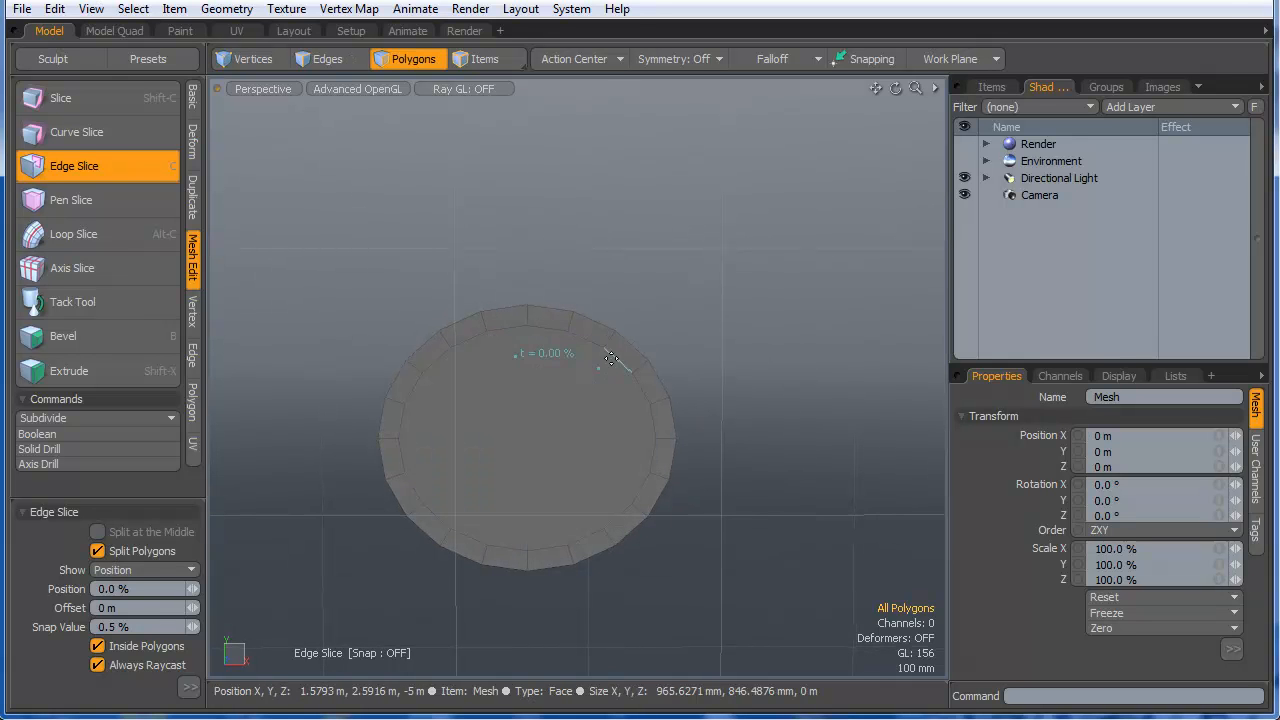
pyautogui.keyDown('alt'); pyautogui.moveTo(514, 350); pyautogui.dragTo(771, 434); pyautogui.keyUp('alt')
pyautogui.scroll(5, 600, 425)
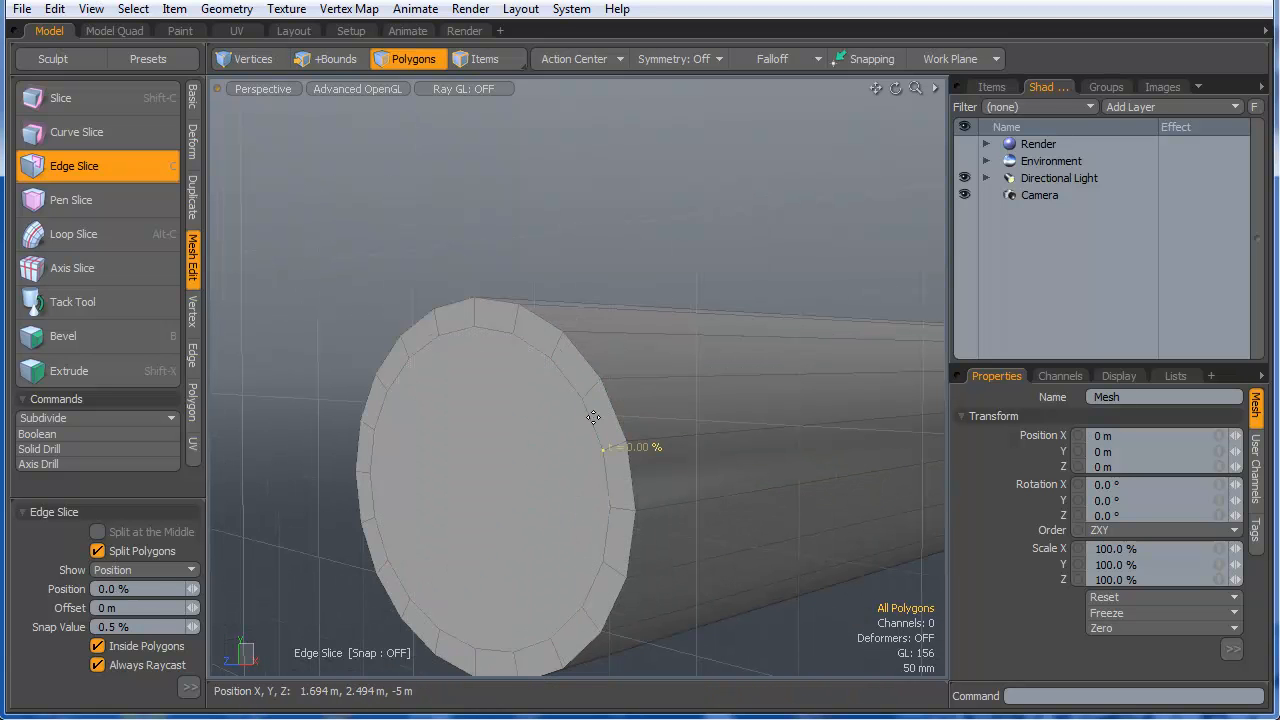
pyautogui.keyDown('alt'); pyautogui.moveTo(434, 380); pyautogui.dragTo(488, 414); pyautogui.keyUp('alt')
pyautogui.keyDown('ctrl'); pyautogui.keyDown('alt'); pyautogui.moveTo(610, 411); pyautogui.dragTo(693, 404); pyautogui.keyUp('alt'); pyautogui.keyUp('ctrl')
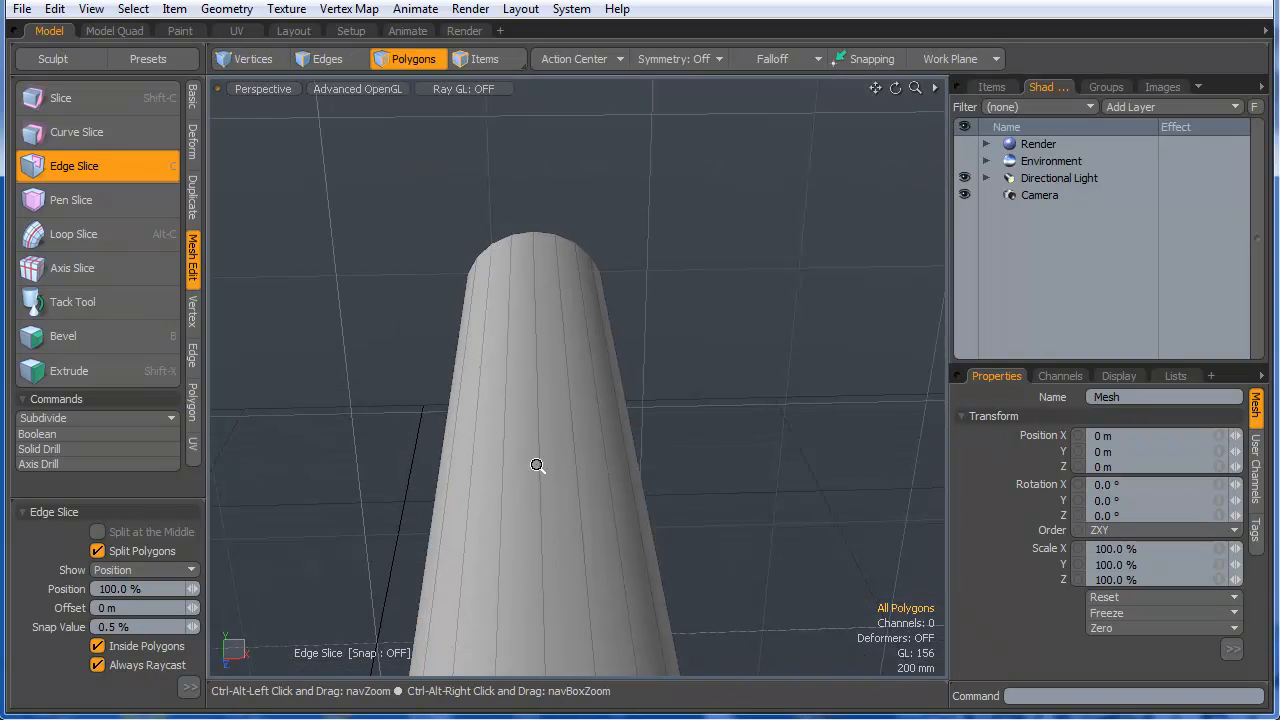
pyautogui.keyDown('ctrl'); pyautogui.keyDown('alt'); pyautogui.moveTo(534, 466); pyautogui.dragTo(633, 487); pyautogui.keyUp('alt'); pyautogui.keyUp('ctrl')
pyautogui.scroll(2, 512, 486)
pyautogui.keyDown('alt'); pyautogui.moveTo(466, 469); pyautogui.dragTo(587, 468); pyautogui.keyUp('alt')
pyautogui.press('space')
# - Delete the lower part of the cylinder, including the side, rim and end-cap polygons below the cuts
pyautogui.scroll(2, 474, 444)
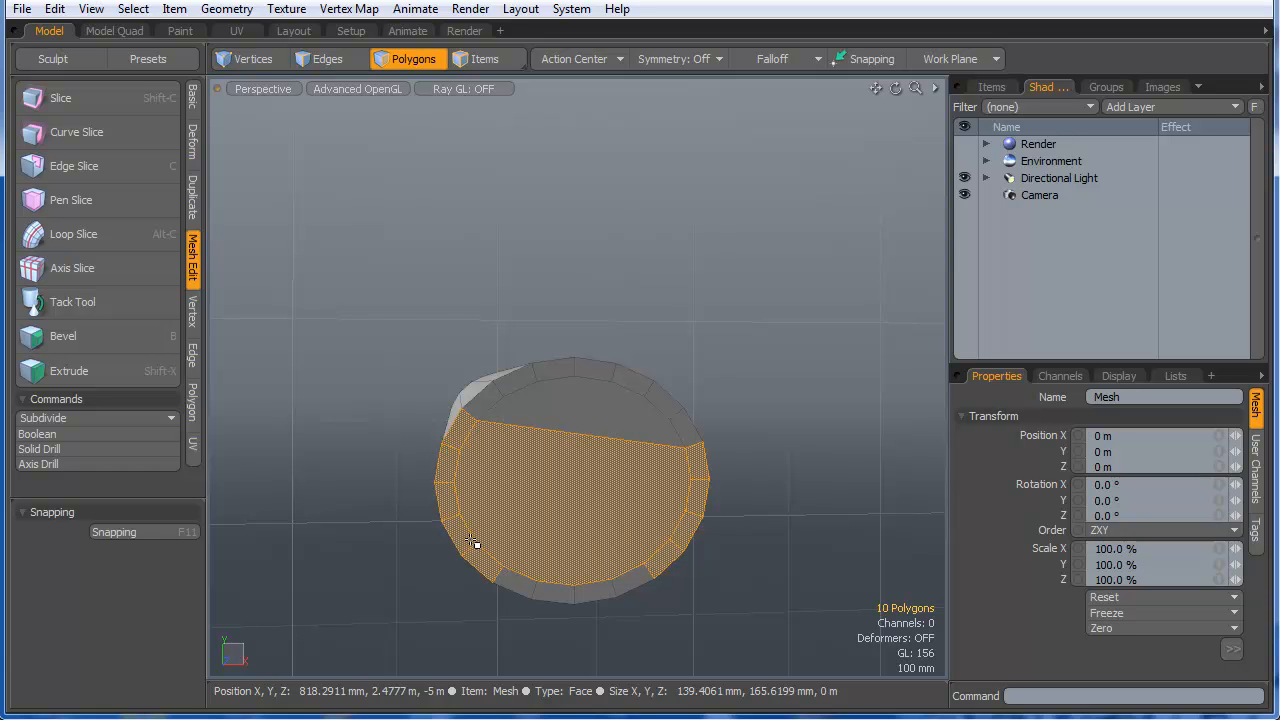
pyautogui.keyDown('alt'); pyautogui.moveTo(478, 495); pyautogui.dragTo(502, 390); pyautogui.keyUp('alt')
pyautogui.moveTo(507, 492)
pyautogui.keyDown('shift'); pyautogui.mouseDown()
pyautogui.moveTo(509, 505)
pyautogui.moveTo(616, 468)
pyautogui.moveTo(529, 537)
pyautogui.moveTo(586, 520)
pyautogui.moveTo(600, 400)
pyautogui.moveTo(554, 497)
pyautogui.moveTo(703, 497)
pyautogui.moveTo(434, 481)
pyautogui.moveTo(576, 494)
pyautogui.mouseUp(); pyautogui.keyUp('shift')
pyautogui.keyDown('shift'); pyautogui.moveTo(424, 456); pyautogui.dragTo(427, 497); pyautogui.keyUp('shift')
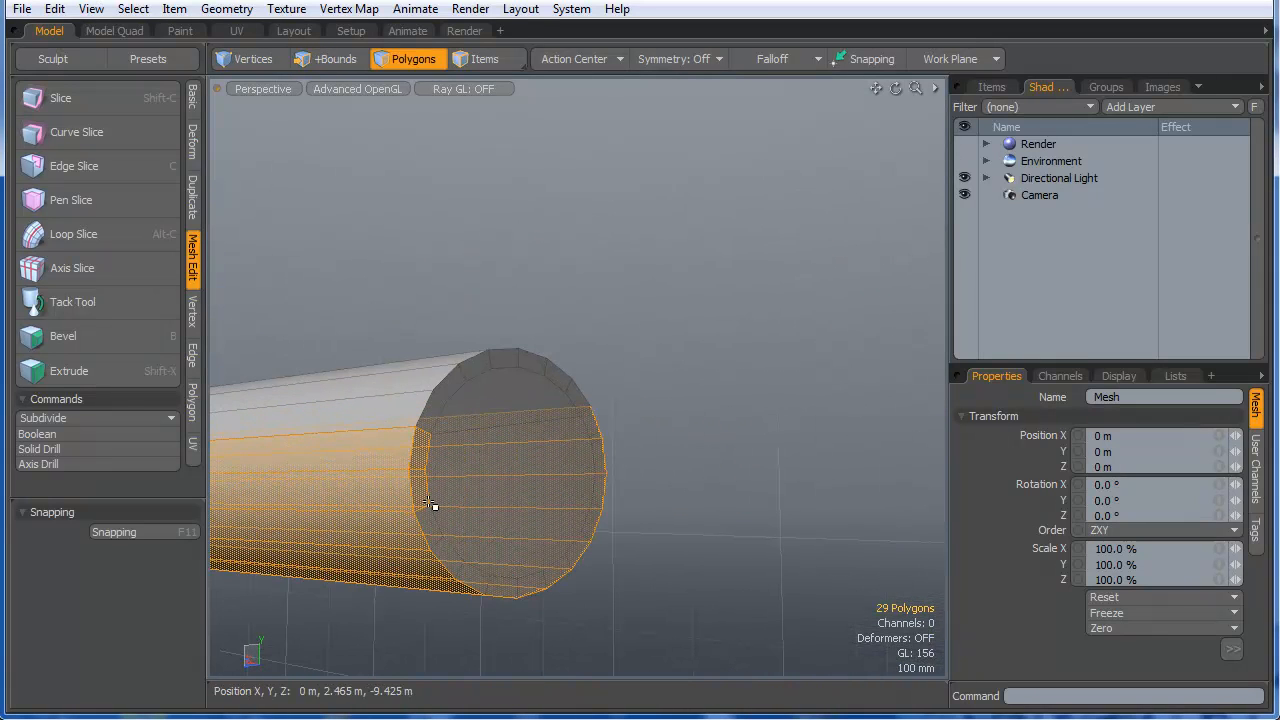
pyautogui.keyDown('shift'); pyautogui.moveTo(447, 551); pyautogui.dragTo(509, 578); pyautogui.keyUp('shift')
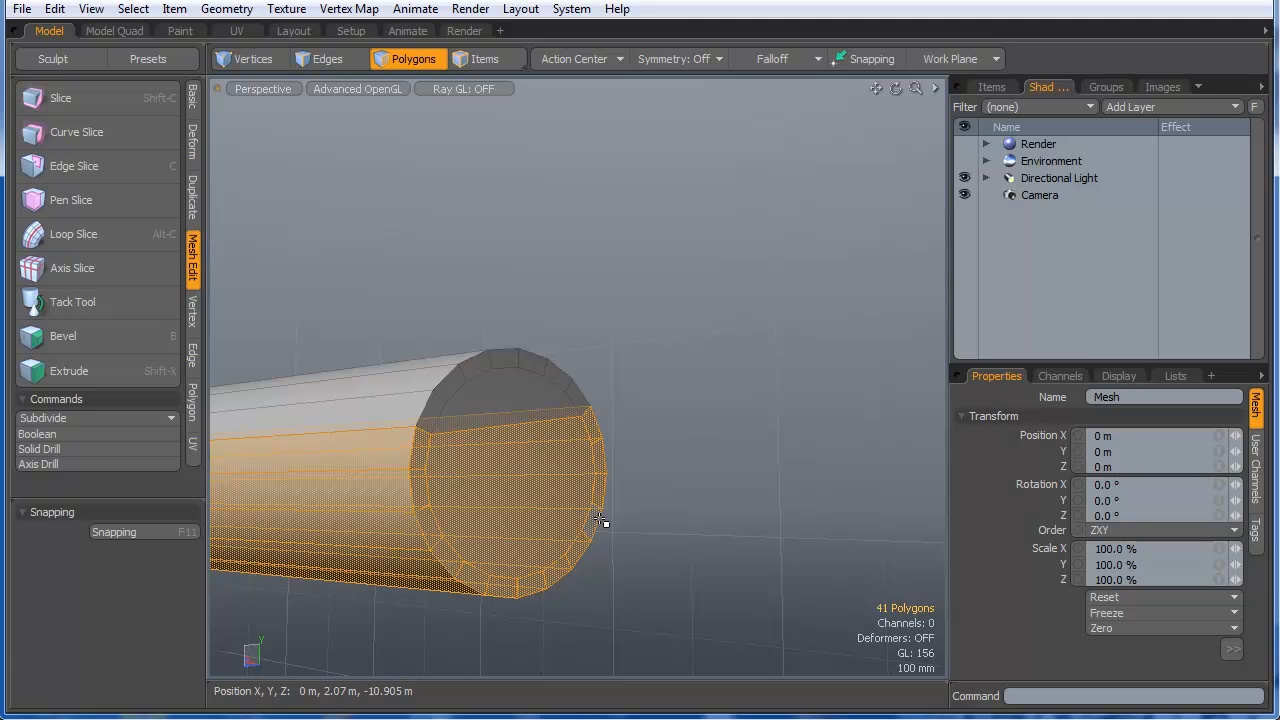
pyautogui.press('Delete')
# - Delete the remaining inner cap polygon at both ends of the arched piece
pyautogui.keyDown('alt'); pyautogui.moveTo(580, 514); pyautogui.dragTo(263, 443); pyautogui.keyUp('alt')
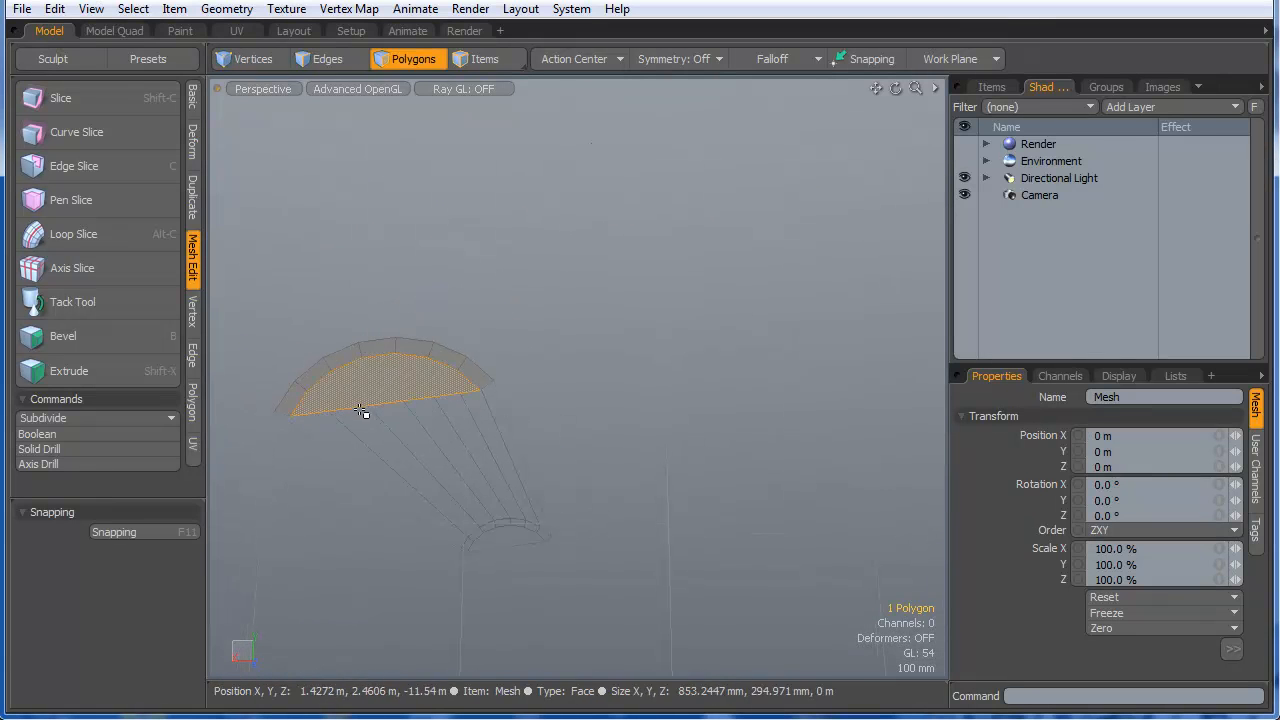
pyautogui.keyDown('alt'); pyautogui.moveTo(563, 561); pyautogui.dragTo(810, 547); pyautogui.keyUp('alt')
pyautogui.keyDown('ctrl'); pyautogui.keyDown('alt'); pyautogui.moveTo(659, 515); pyautogui.dragTo(561, 470); pyautogui.keyUp('alt'); pyautogui.keyUp('ctrl')
pyautogui.keyDown('shift'); pyautogui.click(643, 507); pyautogui.keyUp('shift')
pyautogui.click(550, 548)
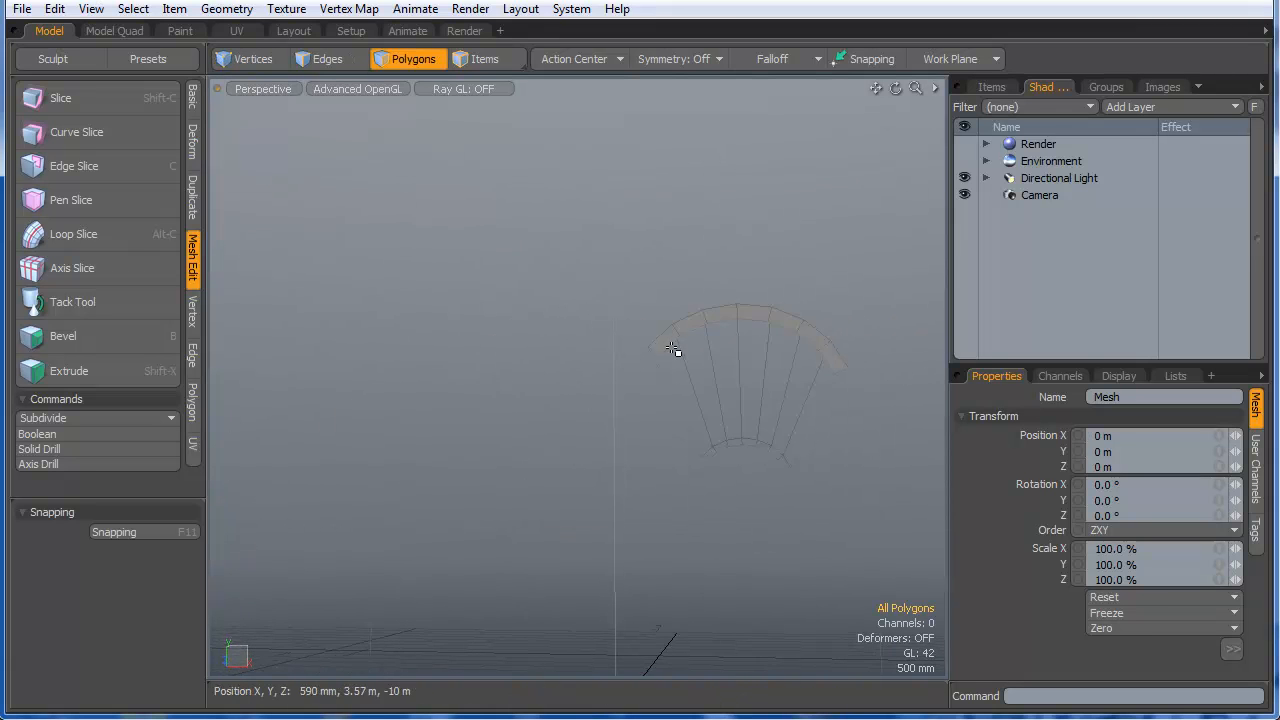
# - Select the inner rim edges of the arch at both ends in edge mode
pyautogui.press('1')
pyautogui.press('2')
pyautogui.scroll(4, 666, 361)
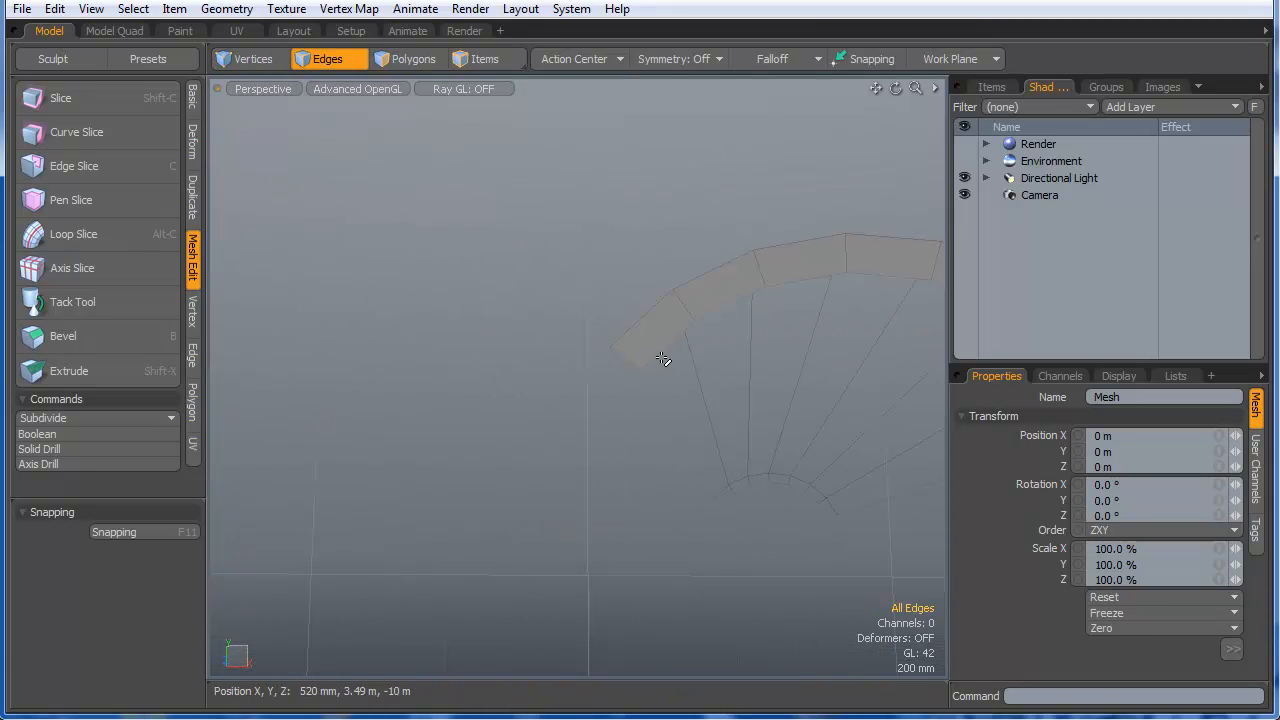
pyautogui.press('3')
pyautogui.press('1')
pyautogui.press('2')
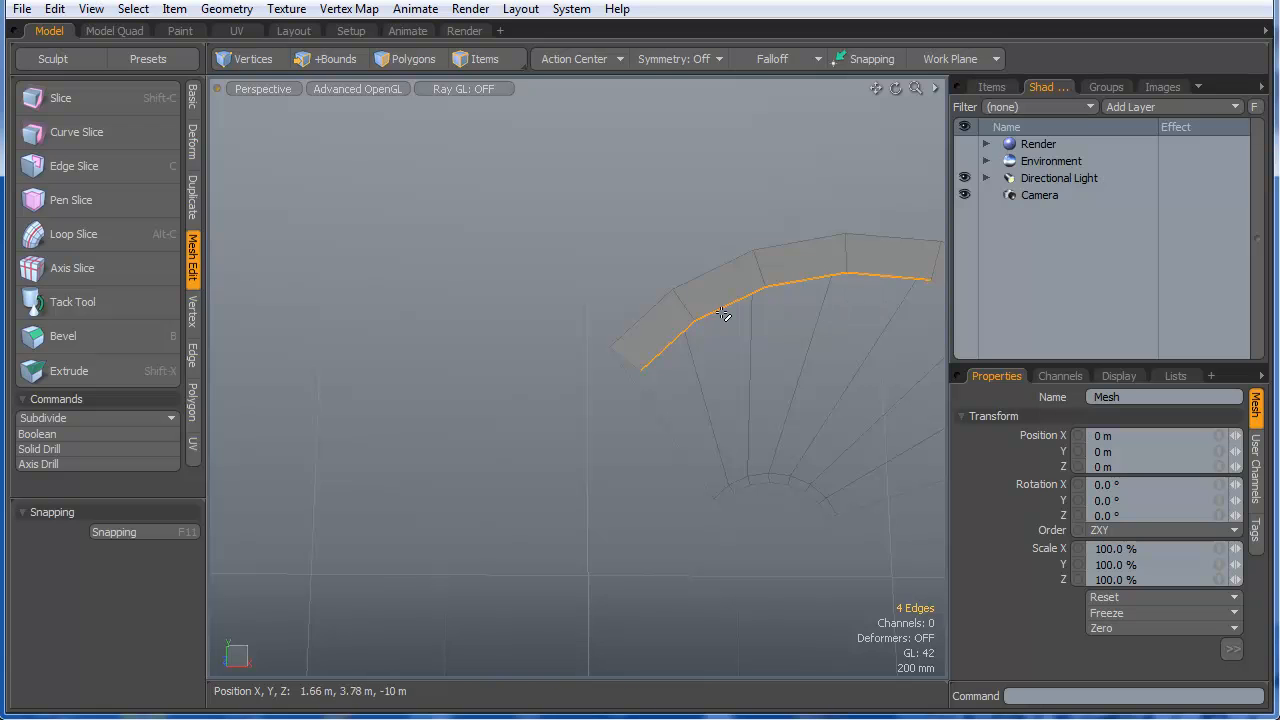
pyautogui.scroll(-4, 875, 311)
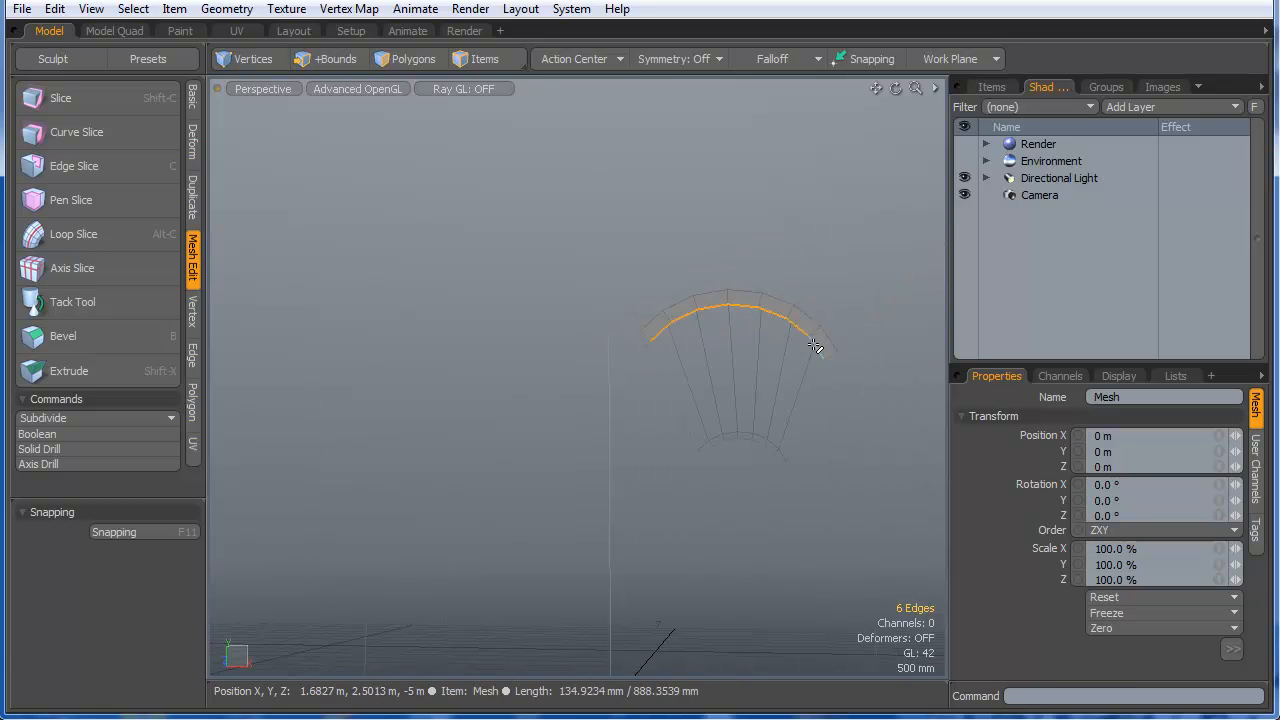
pyautogui.keyDown('alt'); pyautogui.moveTo(726, 451); pyautogui.dragTo(600, 457); pyautogui.keyUp('alt')
pyautogui.keyDown('ctrl'); pyautogui.keyDown('alt'); pyautogui.moveTo(442, 458); pyautogui.dragTo(415, 460); pyautogui.keyUp('alt'); pyautogui.keyUp('ctrl')
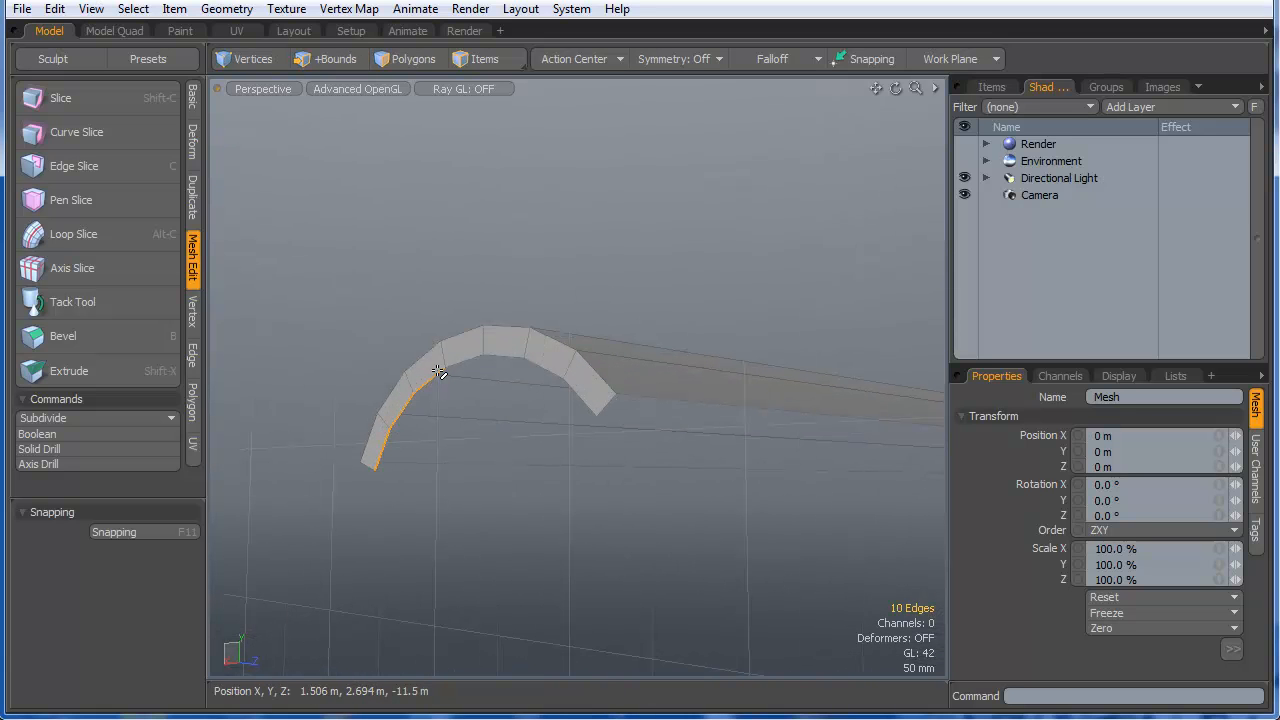
pyautogui.press('Up')
pyautogui.keyDown('ctrl'); pyautogui.keyDown('alt'); pyautogui.moveTo(437, 371); pyautogui.dragTo(493, 376); pyautogui.keyUp('alt'); pyautogui.keyUp('ctrl')
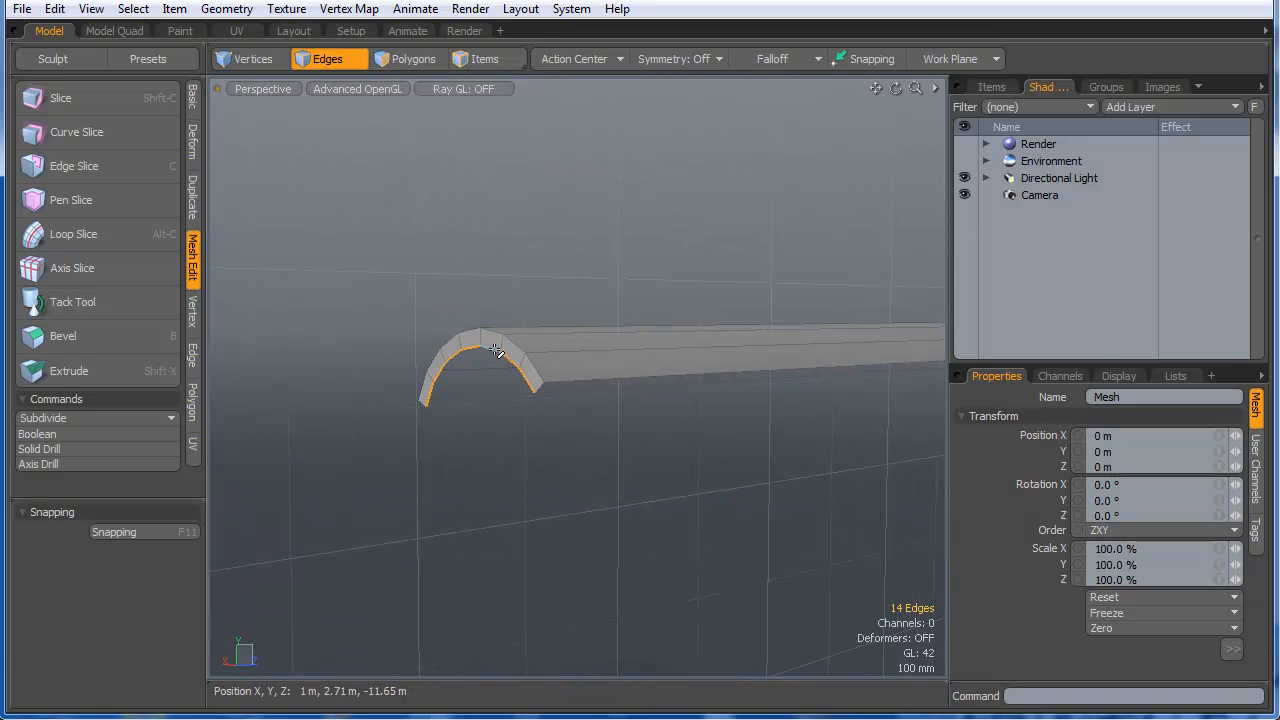
# - Bridge the selected inner rim edges to form the underside of the arch
pyautogui.rightClick(495, 350)
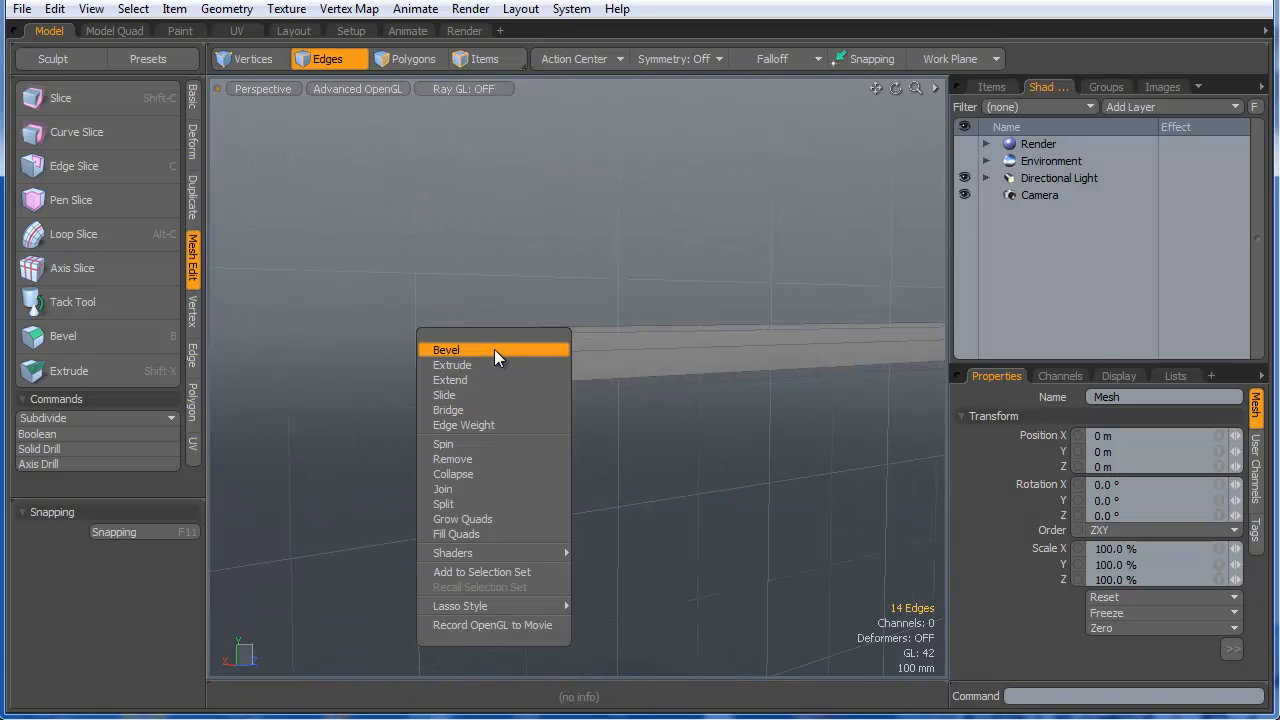
pyautogui.click(478, 410)
pyautogui.keyDown('alt'); pyautogui.moveTo(559, 434); pyautogui.dragTo(586, 451); pyautogui.keyUp('alt')
pyautogui.scroll(2, 527, 390)
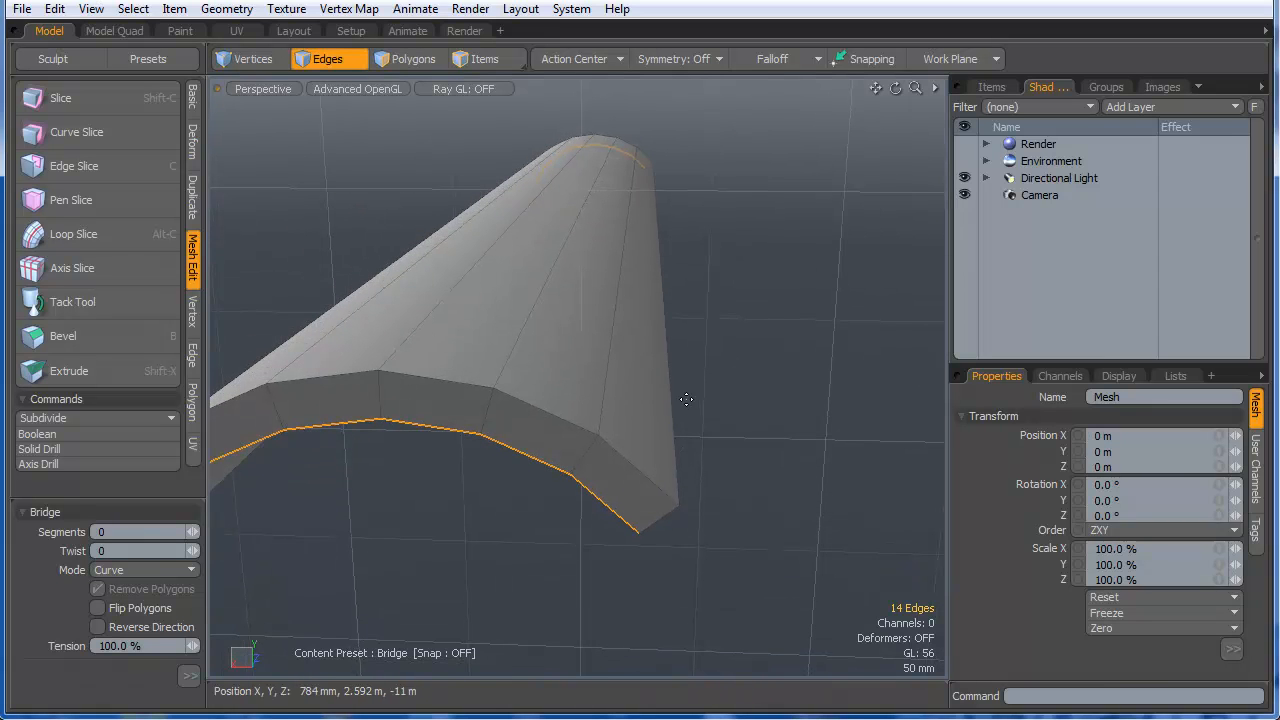
# - Undo the bridge, the deletions, the end-cap cuts and the bevel back to the plain cylinder
pyautogui.scroll(-3, 538, 455)
pyautogui.keyDown('alt'); pyautogui.moveTo(560, 457); pyautogui.dragTo(495, 442); pyautogui.keyUp('alt')
pyautogui.press('space')
pyautogui.hotkey('ctrl', 'z')
pyautogui.hotkey('ctrl', 'z')
pyautogui.hotkey('ctrl', 'z')
pyautogui.hotkey('ctrl', 'z')
pyautogui.hotkey('ctrl', 'z')
pyautogui.hotkey('ctrl', 'z')
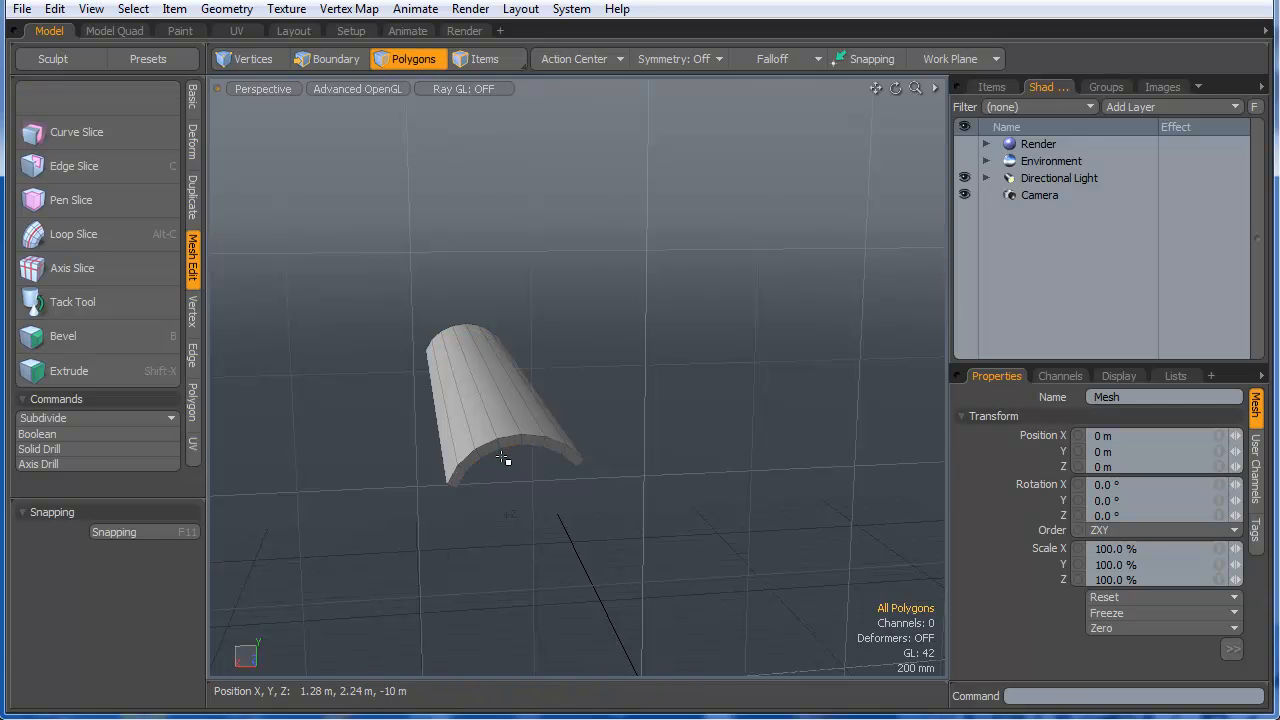
pyautogui.press('space')
pyautogui.click(506, 461)
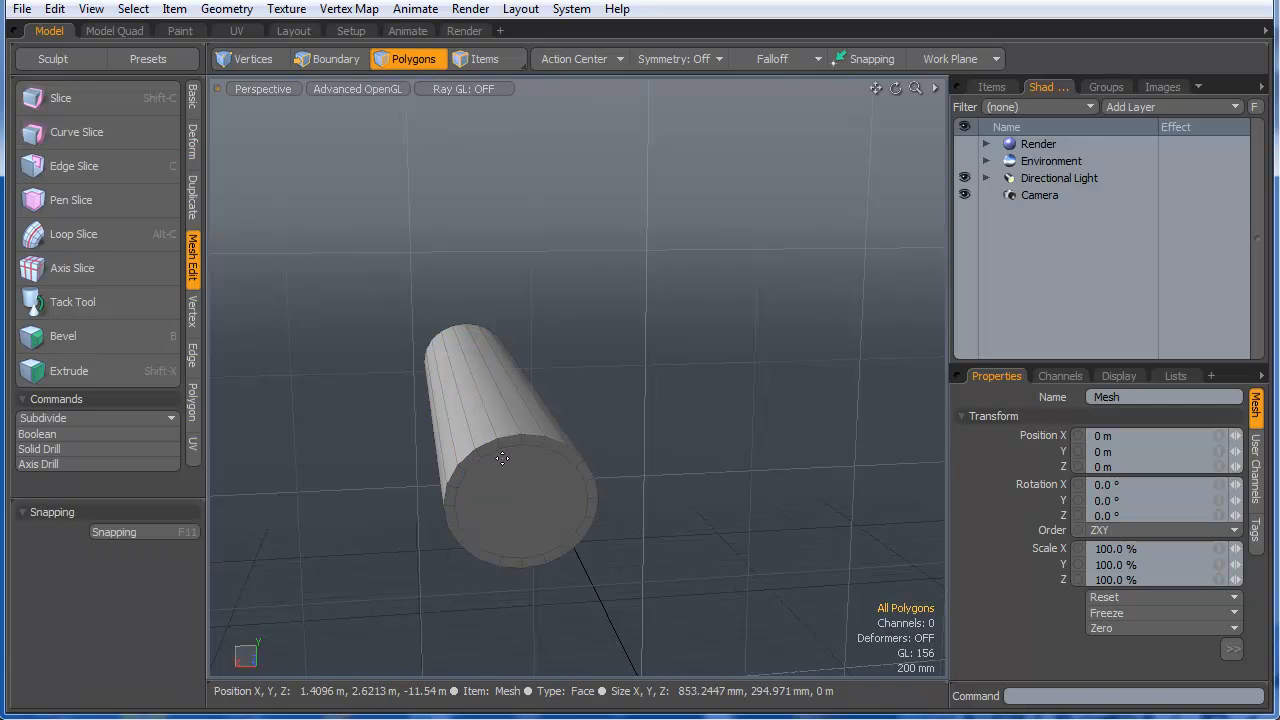
pyautogui.keyDown('alt'); pyautogui.moveTo(511, 466); pyautogui.dragTo(534, 506); pyautogui.keyUp('alt')
pyautogui.press('space')
pyautogui.press('space')
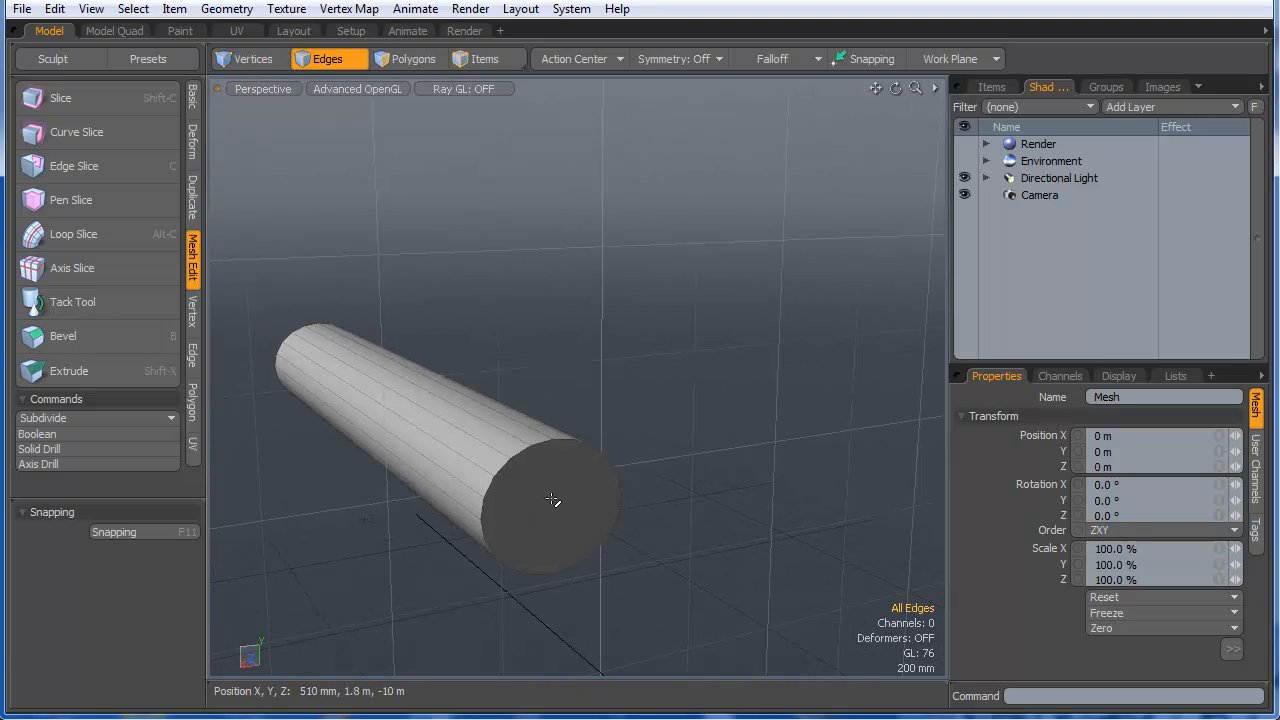
# - Delete both end caps and the lower side polygons of the cylinder, keeping only the upper arc
pyautogui.press('space')
pyautogui.keyDown('alt'); pyautogui.moveTo(626, 503); pyautogui.dragTo(551, 497); pyautogui.keyUp('alt')
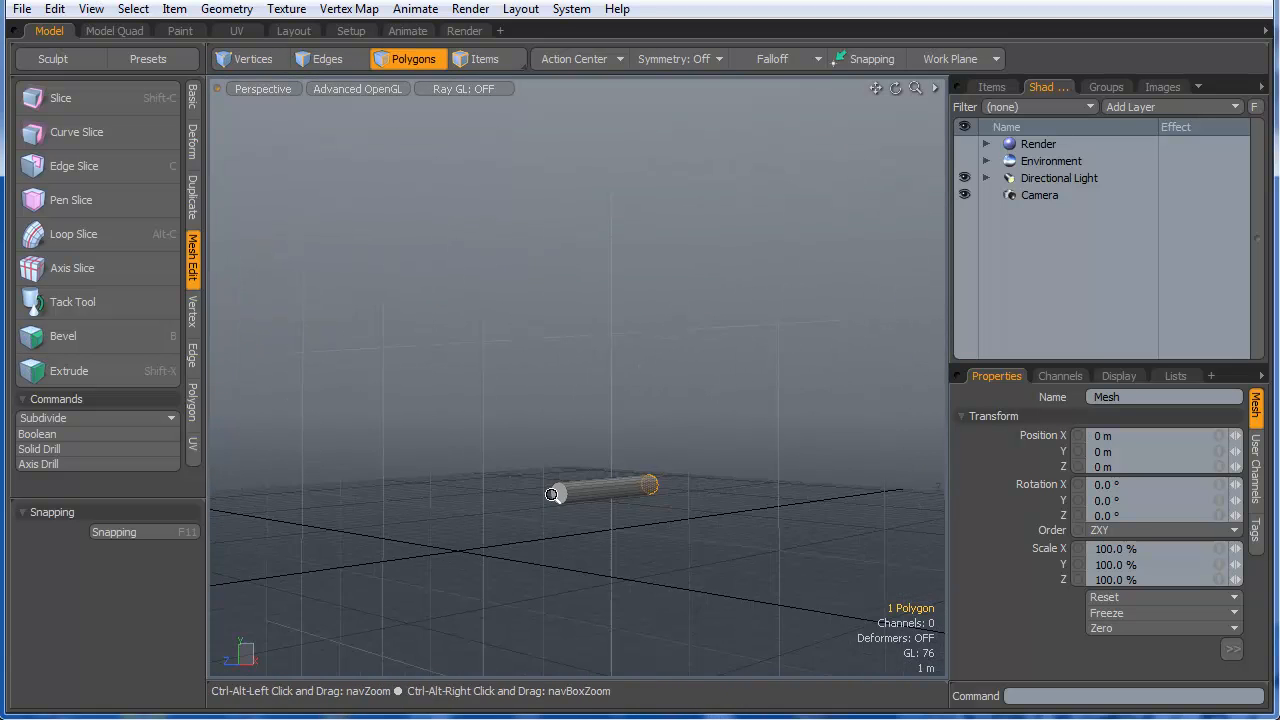
pyautogui.scroll(8, 552, 498)
pyautogui.keyDown('shift'); pyautogui.click(623, 516); pyautogui.keyUp('shift')
pyautogui.keyDown('alt'); pyautogui.moveTo(623, 517); pyautogui.dragTo(670, 535); pyautogui.keyUp('alt')
pyautogui.keyDown('shift'); pyautogui.moveTo(685, 454); pyautogui.dragTo(690, 528); pyautogui.keyUp('shift')
pyautogui.keyDown('alt'); pyautogui.moveTo(688, 525); pyautogui.dragTo(655, 380); pyautogui.keyUp('alt')
pyautogui.moveTo(718, 528)
pyautogui.keyDown('shift'); pyautogui.mouseDown()
pyautogui.moveTo(711, 551)
pyautogui.moveTo(632, 572)
pyautogui.moveTo(839, 460)
pyautogui.mouseUp(); pyautogui.keyUp('shift')
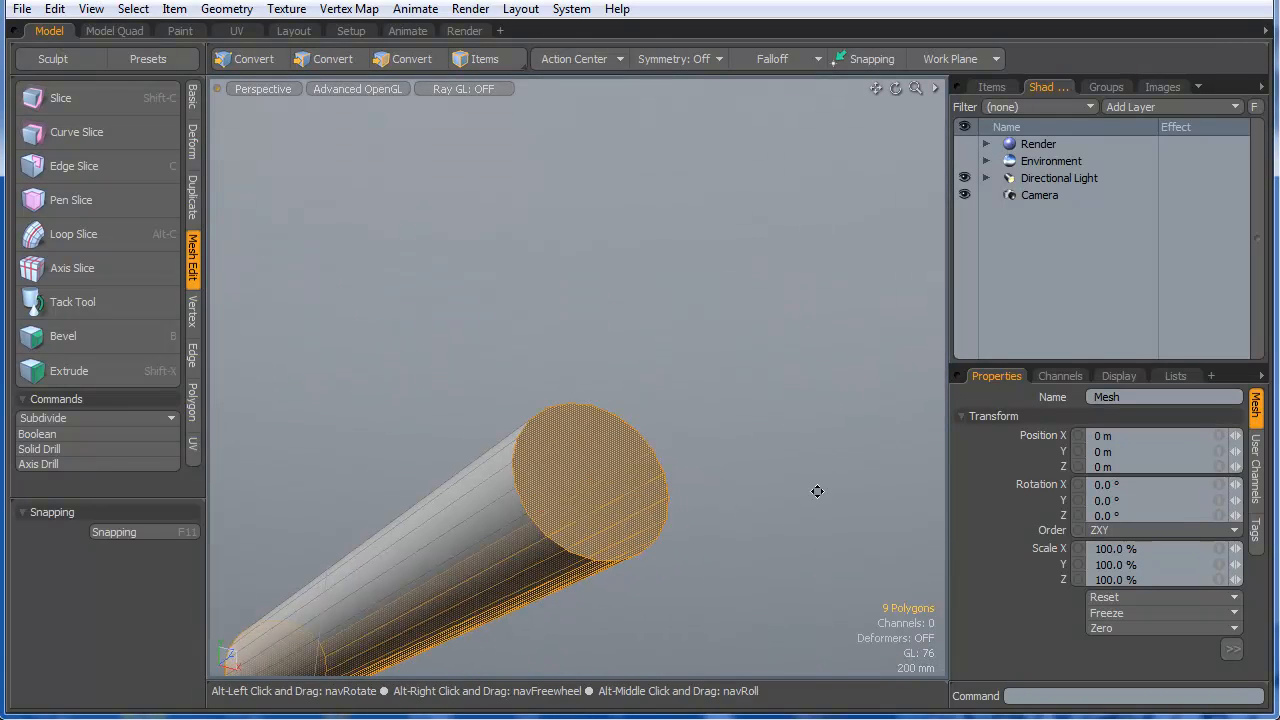
pyautogui.moveTo(587, 595)
pyautogui.keyDown('shift'); pyautogui.mouseDown()
pyautogui.moveTo(501, 487)
pyautogui.moveTo(491, 637)
pyautogui.mouseUp(); pyautogui.keyUp('shift')
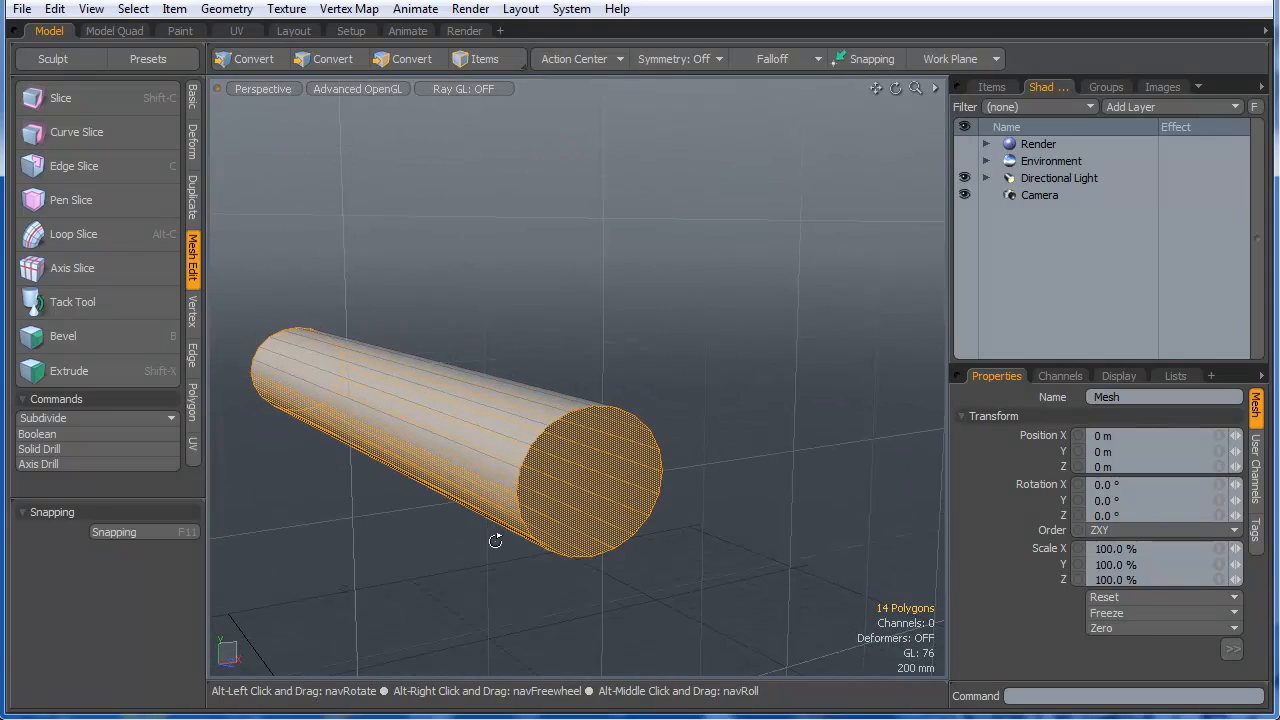
pyautogui.keyDown('alt'); pyautogui.moveTo(503, 463); pyautogui.dragTo(470, 405); pyautogui.keyUp('alt')
pyautogui.press('Delete')
# - Thicken the arched shell with an offset of -60 mm
pyautogui.click(194, 118)
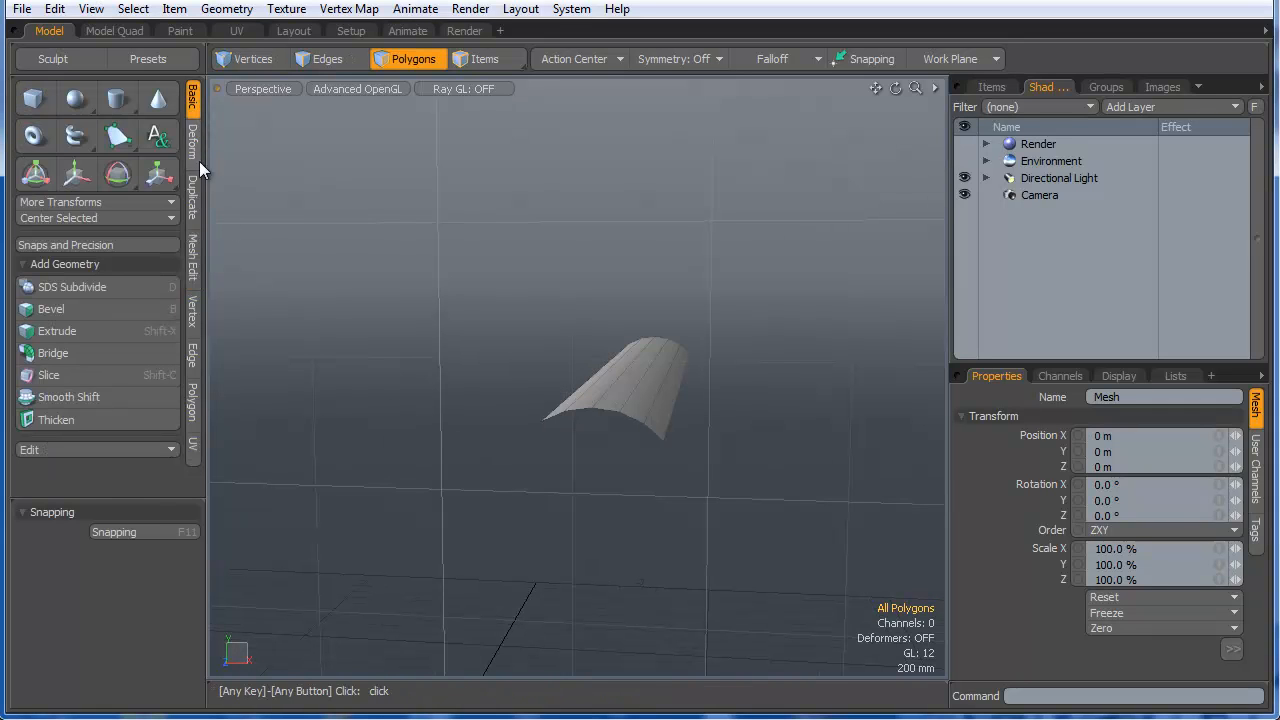
pyautogui.click(71, 418)
pyautogui.moveTo(635, 316); pyautogui.dragTo(635, 322)
pyautogui.keyDown('alt'); pyautogui.moveTo(600, 400); pyautogui.dragTo(723, 434); pyautogui.keyUp('alt')
pyautogui.keyDown('ctrl'); pyautogui.keyDown('alt'); pyautogui.moveTo(464, 516); pyautogui.dragTo(671, 517); pyautogui.keyUp('alt'); pyautogui.keyUp('ctrl')
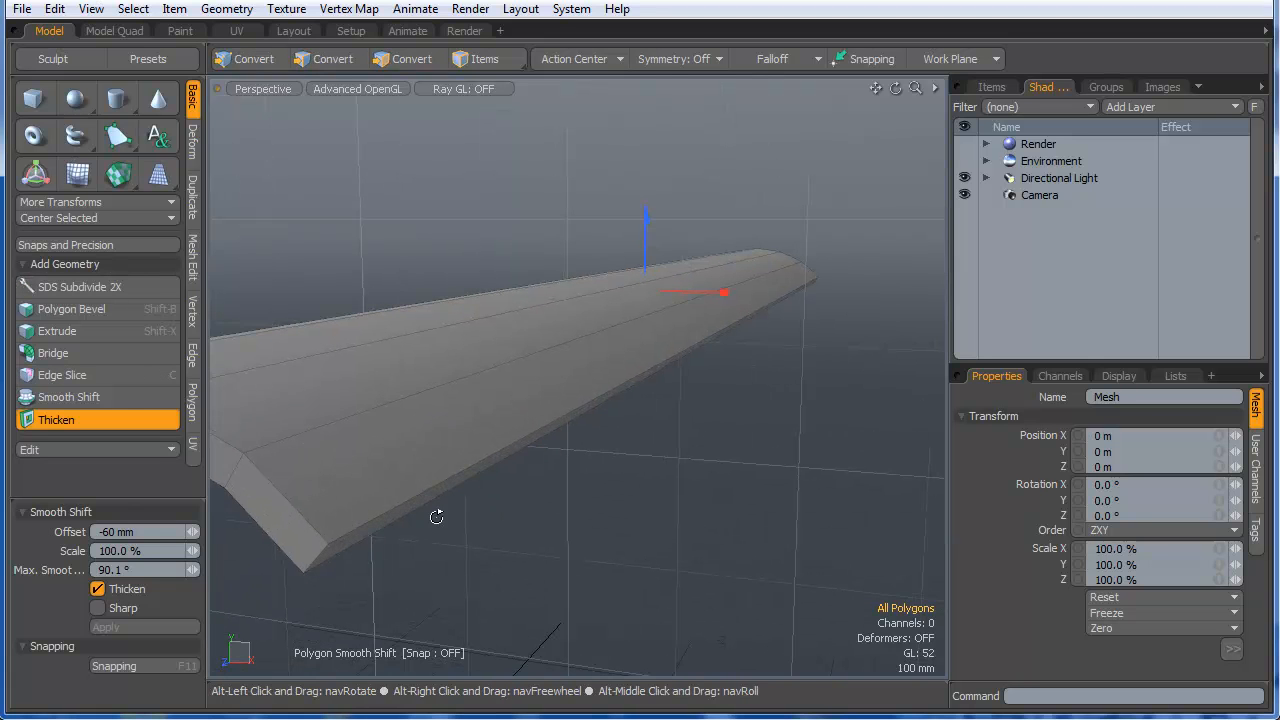
# - Select the whole shell and add four Free-mode loop slices across its length, two close to each end
pyautogui.keyDown('alt'); pyautogui.moveTo(451, 504); pyautogui.dragTo(471, 523); pyautogui.keyUp('alt')
pyautogui.press('space')
pyautogui.doubleClick(491, 509)
pyautogui.hotkey('alt', 'c')
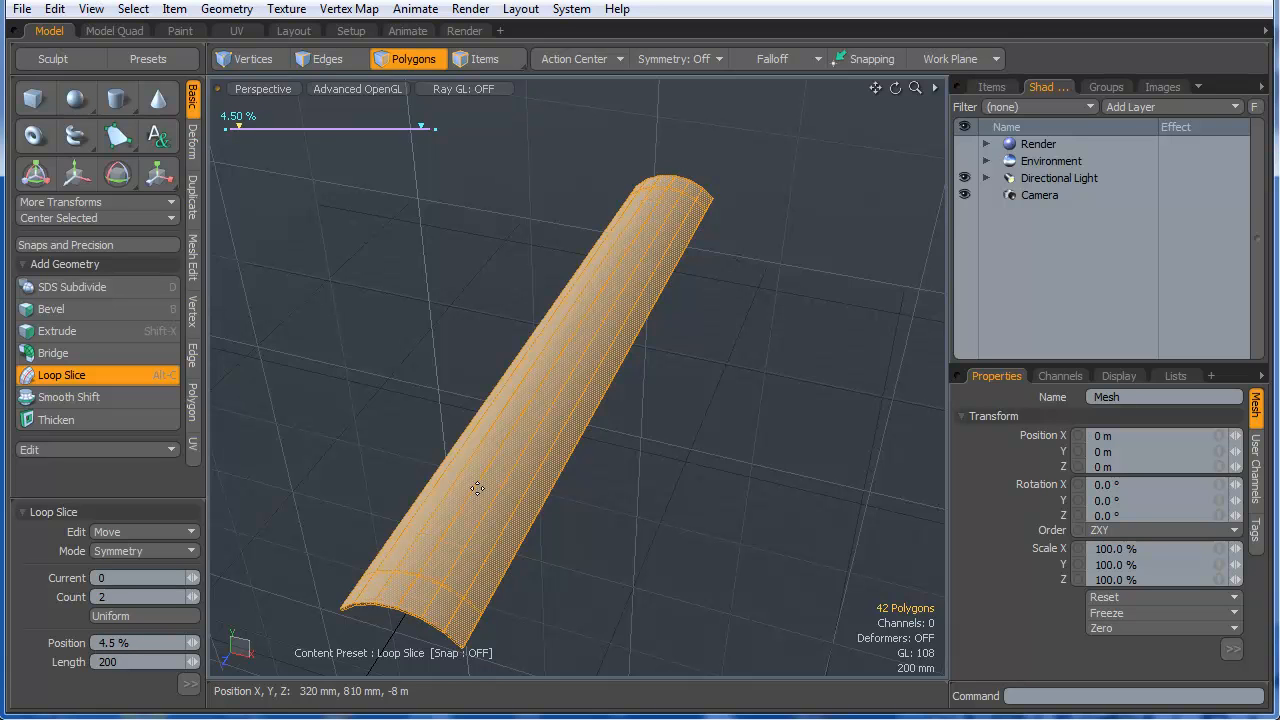
pyautogui.click(195, 596)
pyautogui.click(143, 551)
pyautogui.click(139, 526)
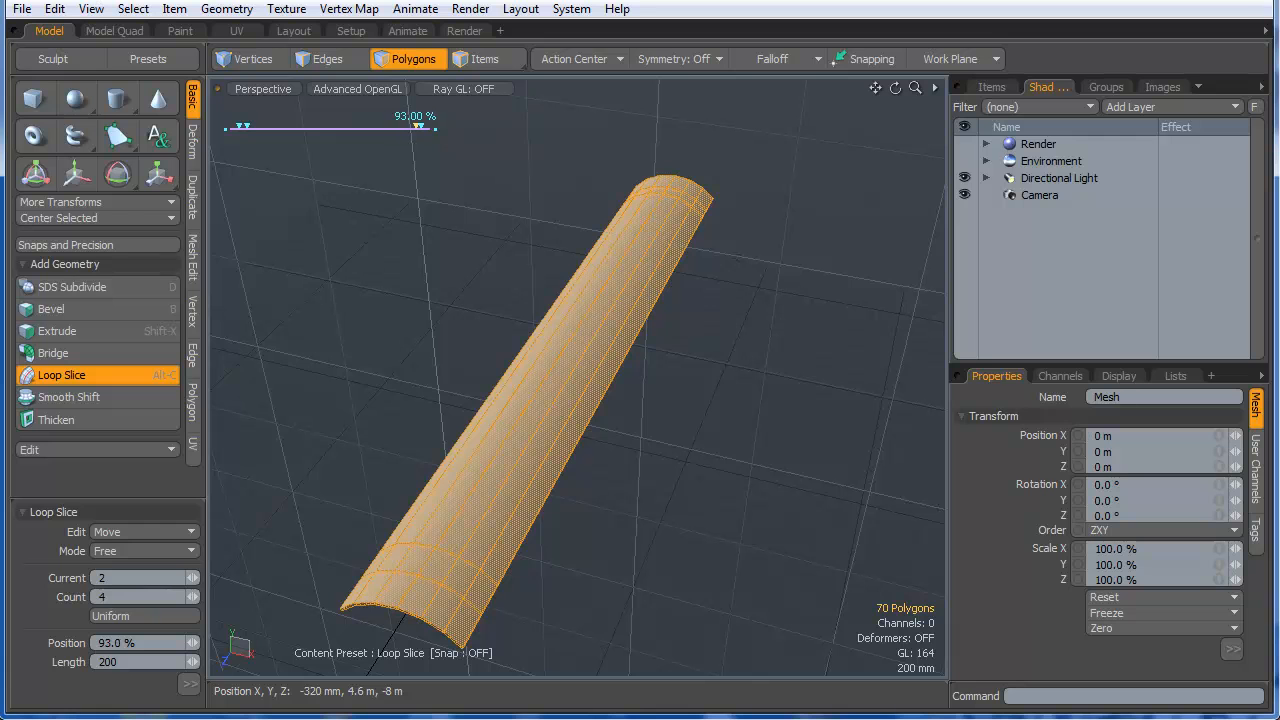
pyautogui.press('space')
pyautogui.click(437, 260)
# - Bridge the four middle polygons between one end's loop slices through to their underside counterparts to open a slot
pyautogui.keyDown('alt'); pyautogui.moveTo(440, 264); pyautogui.dragTo(551, 403); pyautogui.keyUp('alt')
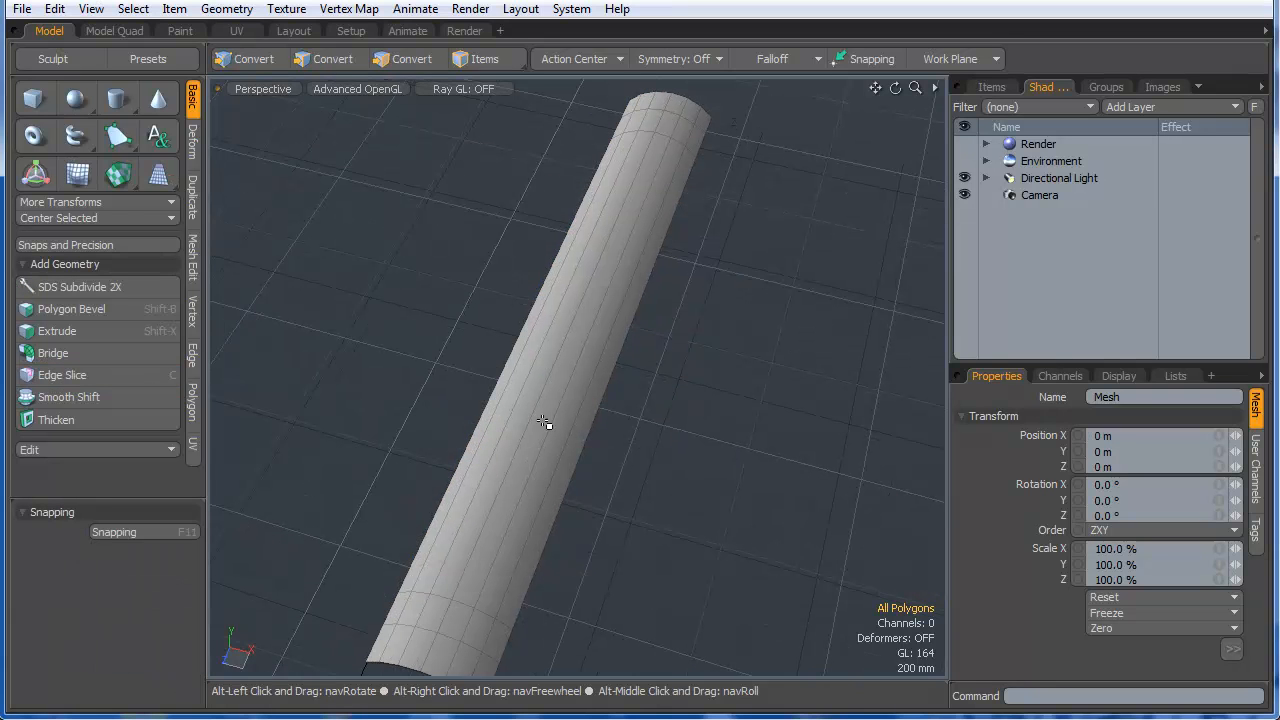
pyautogui.moveTo(431, 619); pyautogui.dragTo(463, 624)
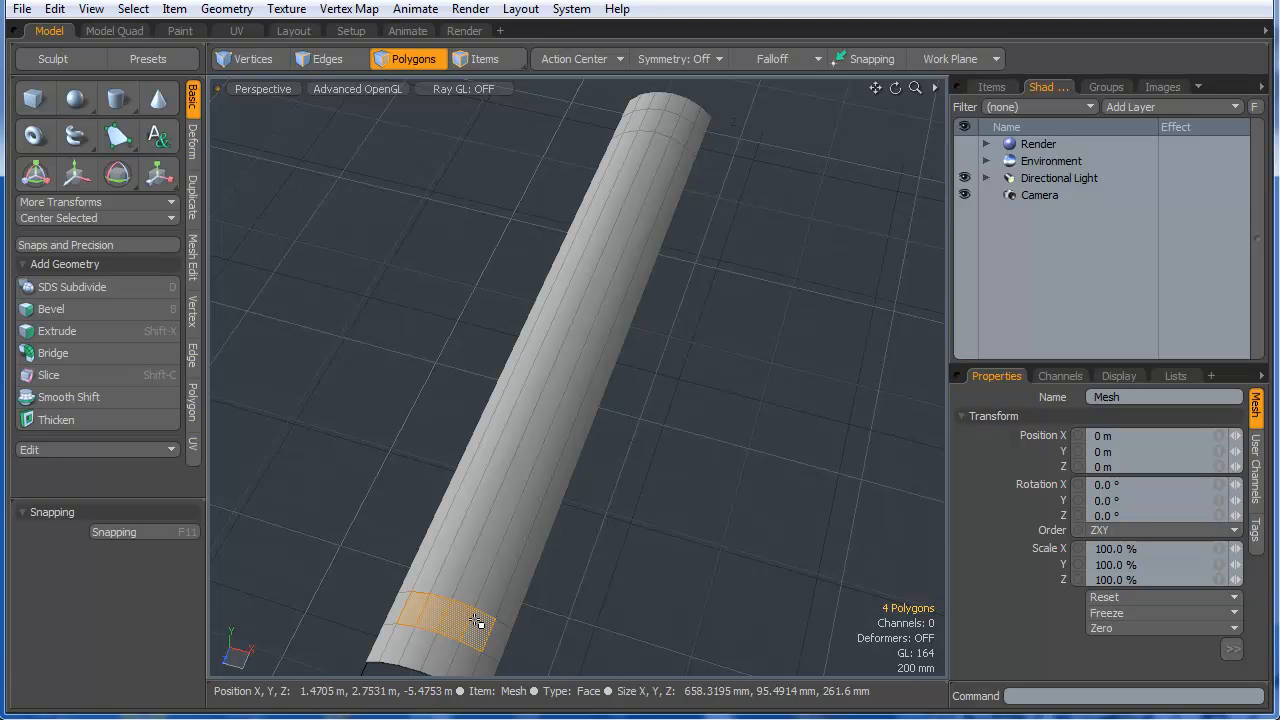
pyautogui.keyDown('alt'); pyautogui.moveTo(475, 613); pyautogui.dragTo(471, 266); pyautogui.keyUp('alt')
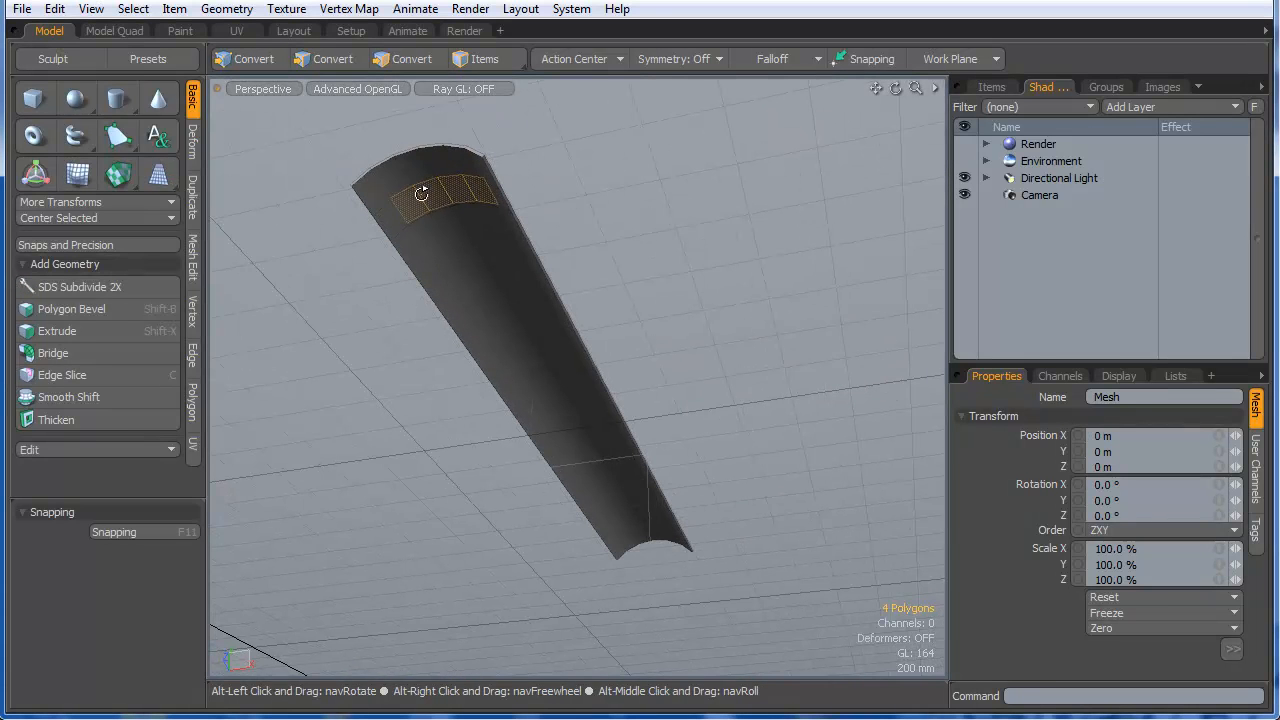
pyautogui.moveTo(410, 209); pyautogui.dragTo(455, 200)
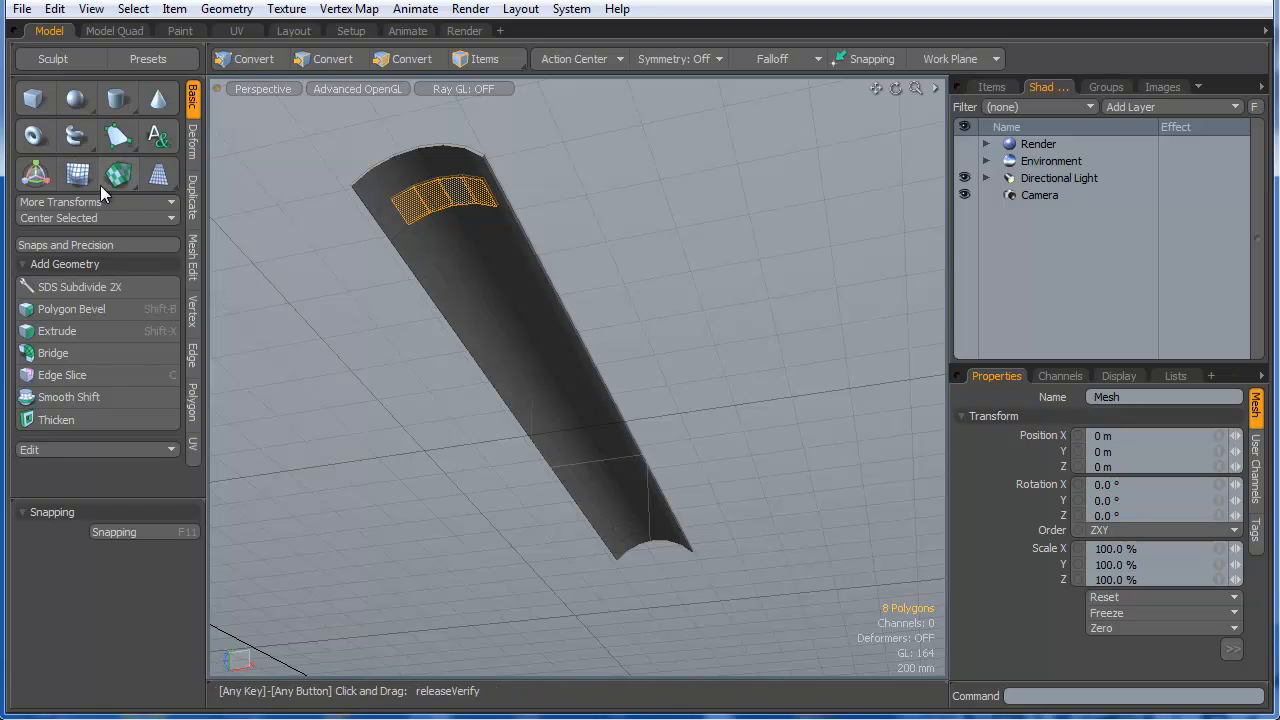
pyautogui.click(453, 237)
pyautogui.keyDown('alt'); pyautogui.moveTo(453, 240); pyautogui.dragTo(494, 514); pyautogui.keyUp('alt')
pyautogui.keyDown('ctrl'); pyautogui.keyDown('alt'); pyautogui.moveTo(623, 478); pyautogui.dragTo(820, 522); pyautogui.keyUp('alt'); pyautogui.keyUp('ctrl')
pyautogui.press('space')
# - Bridge the matching four outer and four underside polygons at the opposite end to cut the second slot
pyautogui.moveTo(527, 487)
pyautogui.mouseDown()
pyautogui.moveTo(569, 461)
pyautogui.moveTo(550, 480)
pyautogui.moveTo(558, 410)
pyautogui.mouseUp()
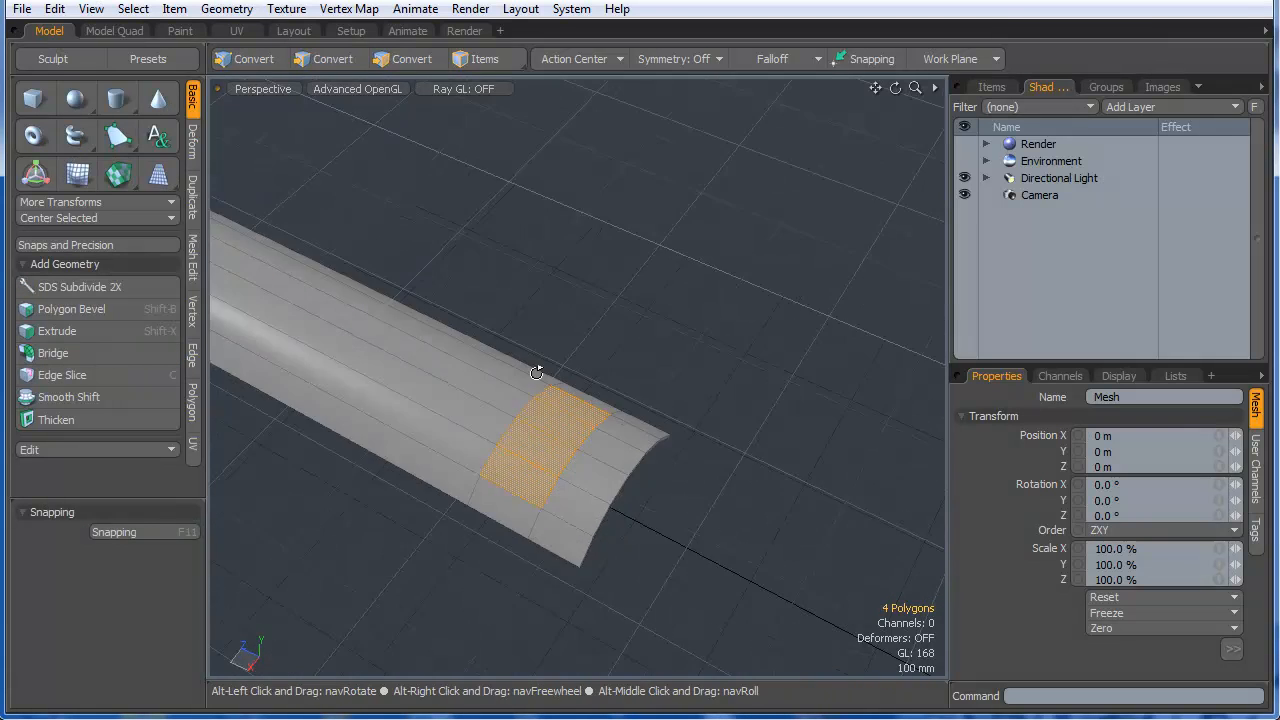
pyautogui.keyDown('alt'); pyautogui.moveTo(580, 468); pyautogui.dragTo(429, 194); pyautogui.keyUp('alt')
pyautogui.keyDown('shift'); pyautogui.moveTo(475, 418); pyautogui.dragTo(578, 428); pyautogui.keyUp('shift')
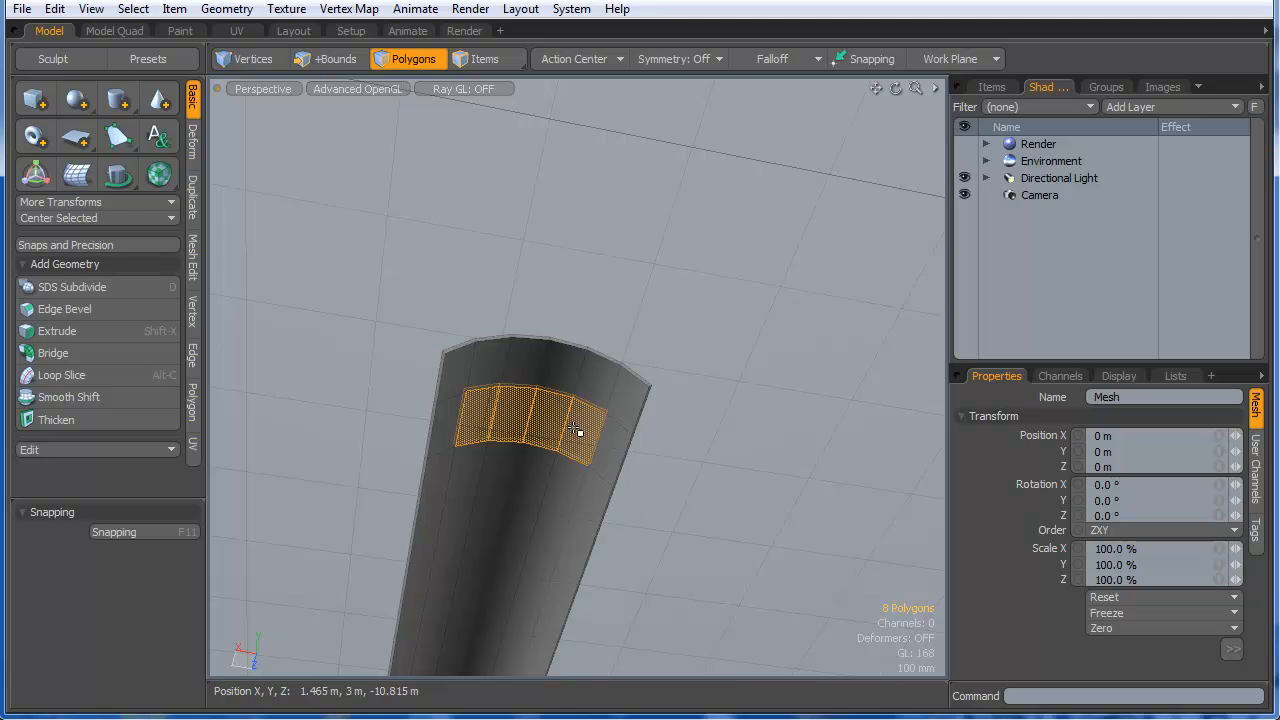
pyautogui.click(40, 353)
pyautogui.click(392, 298)
pyautogui.keyDown('alt'); pyautogui.moveTo(394, 294); pyautogui.dragTo(536, 450); pyautogui.keyUp('alt')
pyautogui.keyDown('alt'); pyautogui.moveTo(536, 450); pyautogui.dragTo(470, 545); pyautogui.keyUp('alt')
pyautogui.keyDown('alt'); pyautogui.moveTo(470, 545); pyautogui.dragTo(593, 510); pyautogui.keyUp('alt')
pyautogui.press('space')
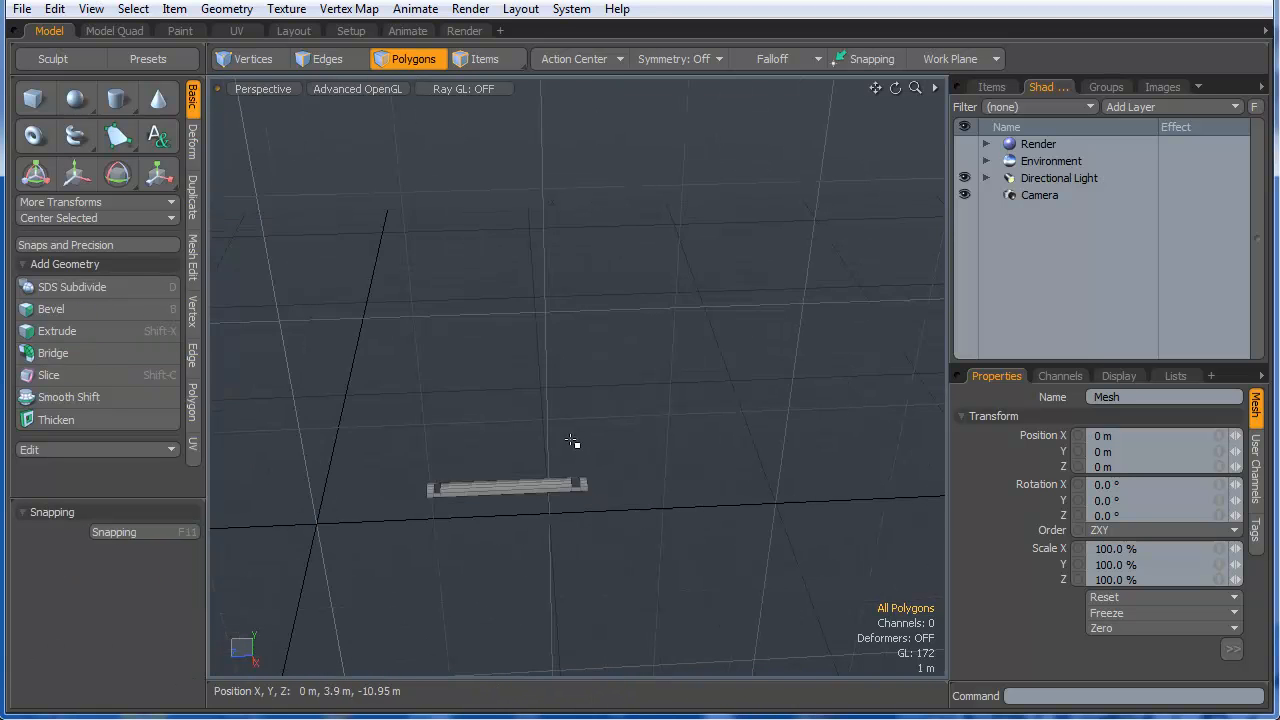
# - Select the polygons of the end strip outside one slot and move them along the shell's length
pyautogui.keyDown('ctrl'); pyautogui.keyDown('alt'); pyautogui.moveTo(577, 443); pyautogui.dragTo(577, 471); pyautogui.keyUp('alt'); pyautogui.keyUp('ctrl')
pyautogui.moveTo(617, 587); pyautogui.dragTo(642, 449, button='right')
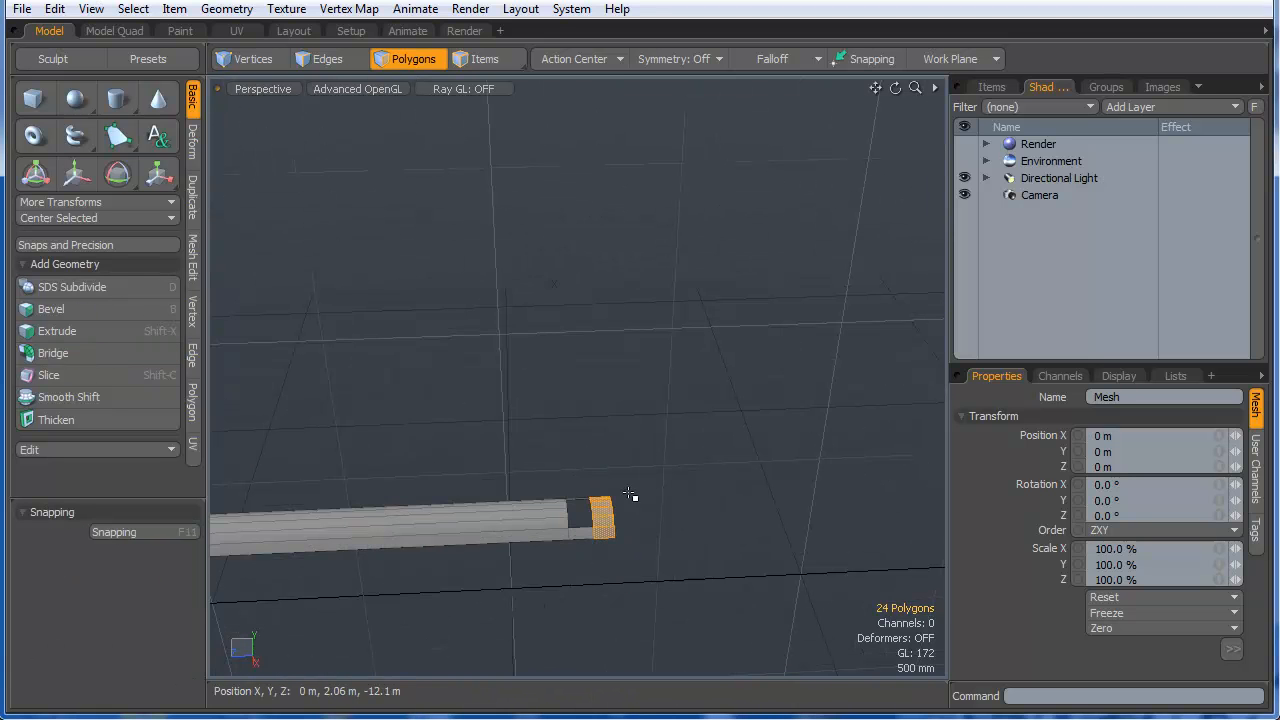
pyautogui.scroll(3, 620, 515)
pyautogui.press('w')
pyautogui.moveTo(525, 521); pyautogui.dragTo(505, 522)
# - Select all end polygons around the slot and move them outward along the shell's length to make the shell longer
pyautogui.press('space')
pyautogui.moveTo(585, 434)
pyautogui.mouseDown(button='right')
pyautogui.moveTo(449, 529)
pyautogui.moveTo(631, 423)
pyautogui.mouseUp(button='right')
pyautogui.press('w')
pyautogui.scroll(-5, 480, 505)
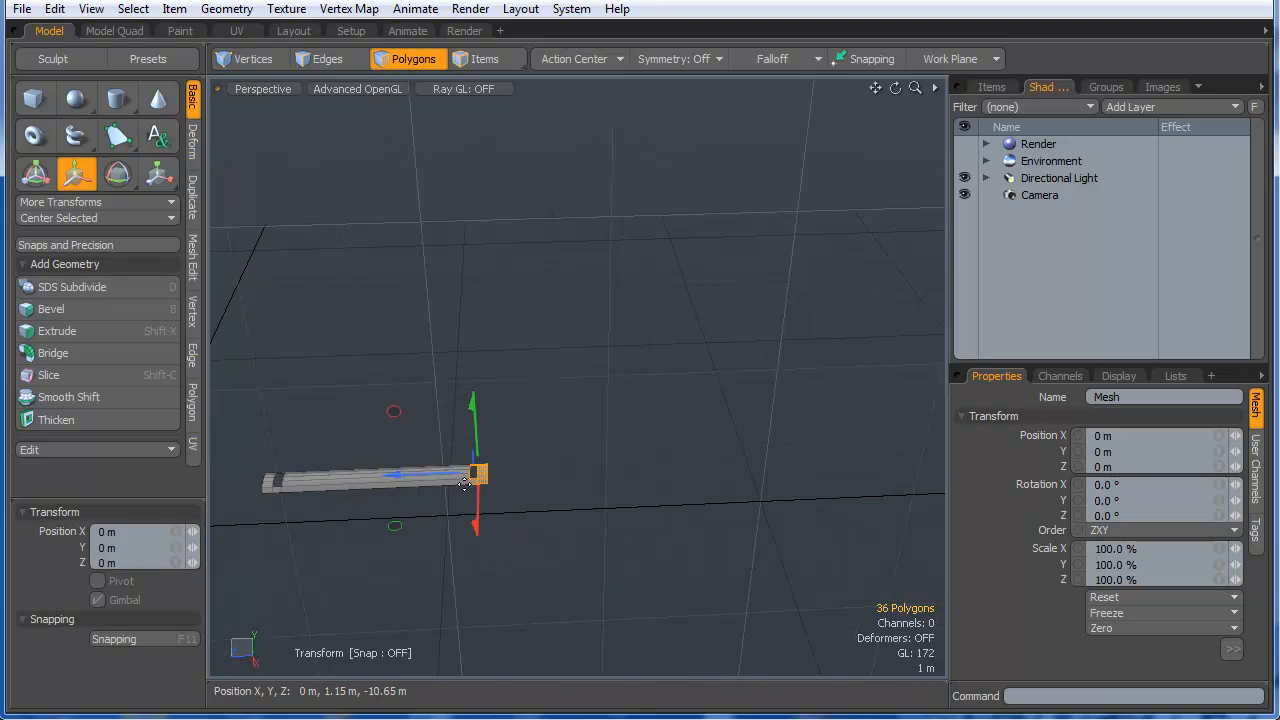
pyautogui.moveTo(394, 474); pyautogui.dragTo(757, 459)
pyautogui.keyDown('alt'); pyautogui.moveTo(491, 443); pyautogui.dragTo(695, 460); pyautogui.keyUp('alt')
pyautogui.scroll(-3, 695, 460)
pyautogui.press('space')
pyautogui.click(726, 492)
# - Select the whole shell and clone it downward into 24 copies with a Y offset of about -450 mm
pyautogui.moveTo(614, 289); pyautogui.dragTo(832, 280, button='right')
pyautogui.moveTo(832, 300)
pyautogui.keyDown('alt'); pyautogui.mouseDown()
pyautogui.moveTo(757, 451)
pyautogui.moveTo(735, 351)
pyautogui.mouseUp(); pyautogui.keyUp('alt')
pyautogui.scroll(3, 764, 444)
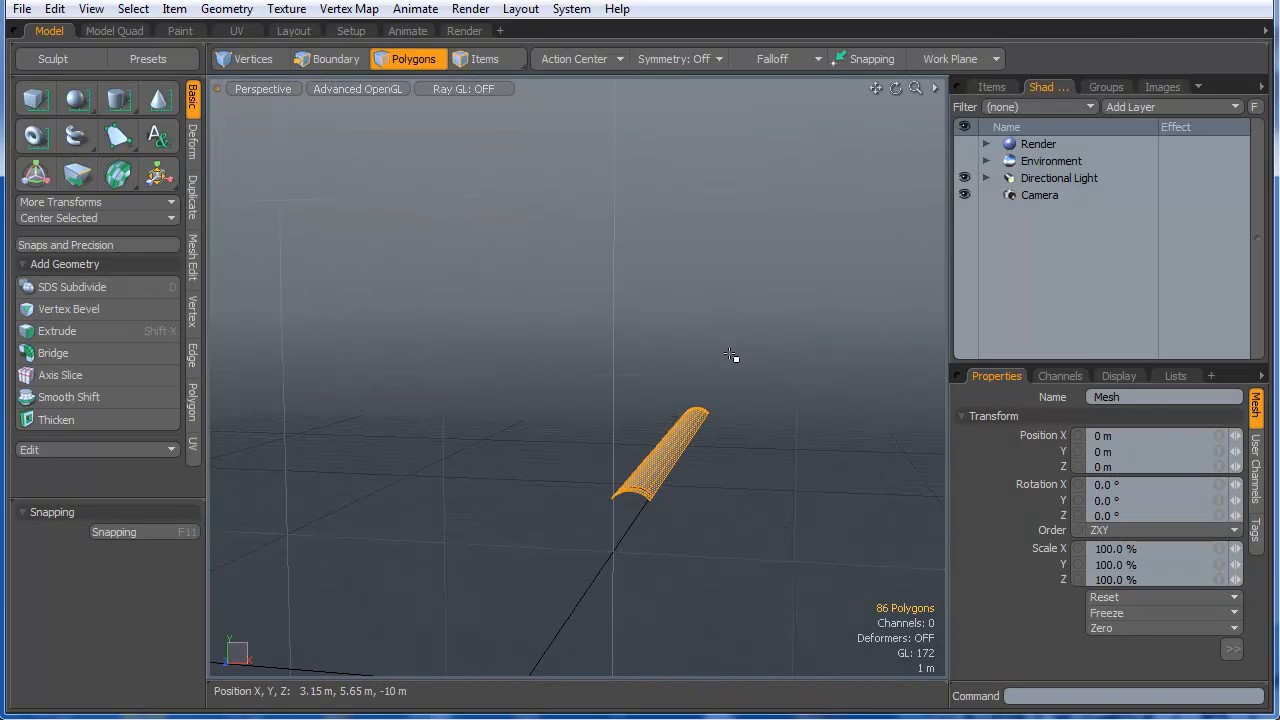
pyautogui.click(191, 205)
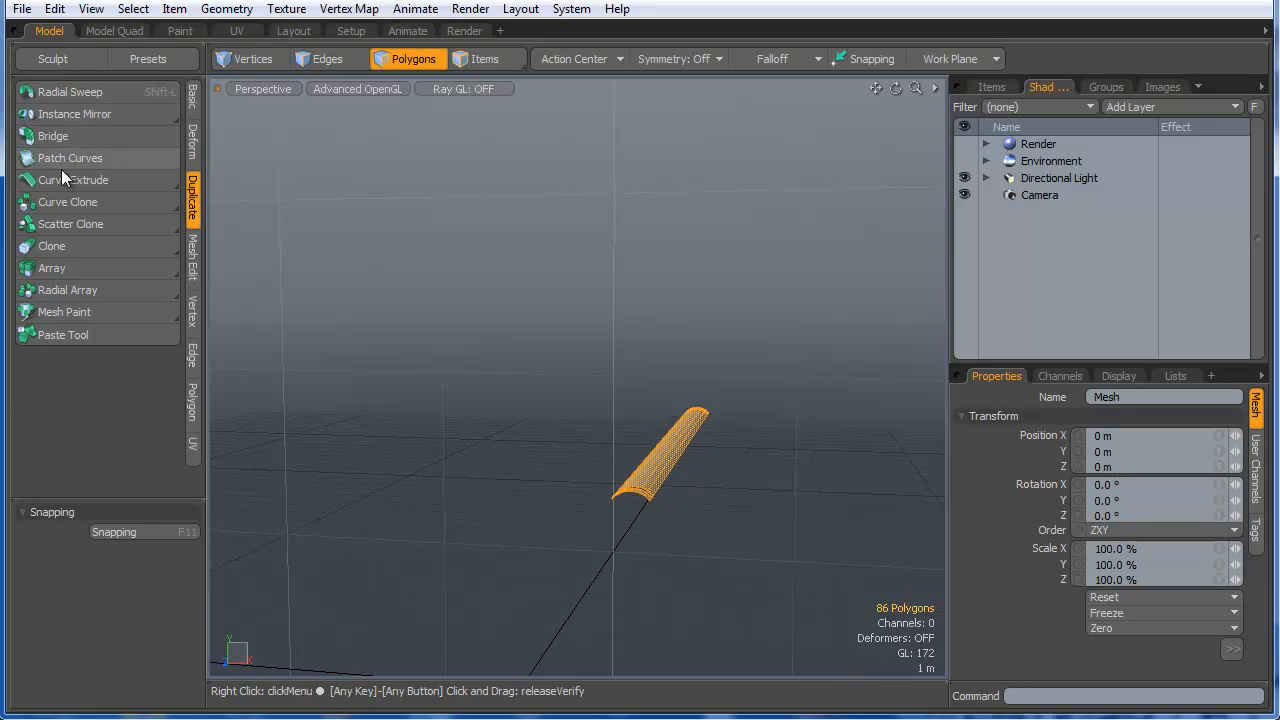
pyautogui.click(73, 247)
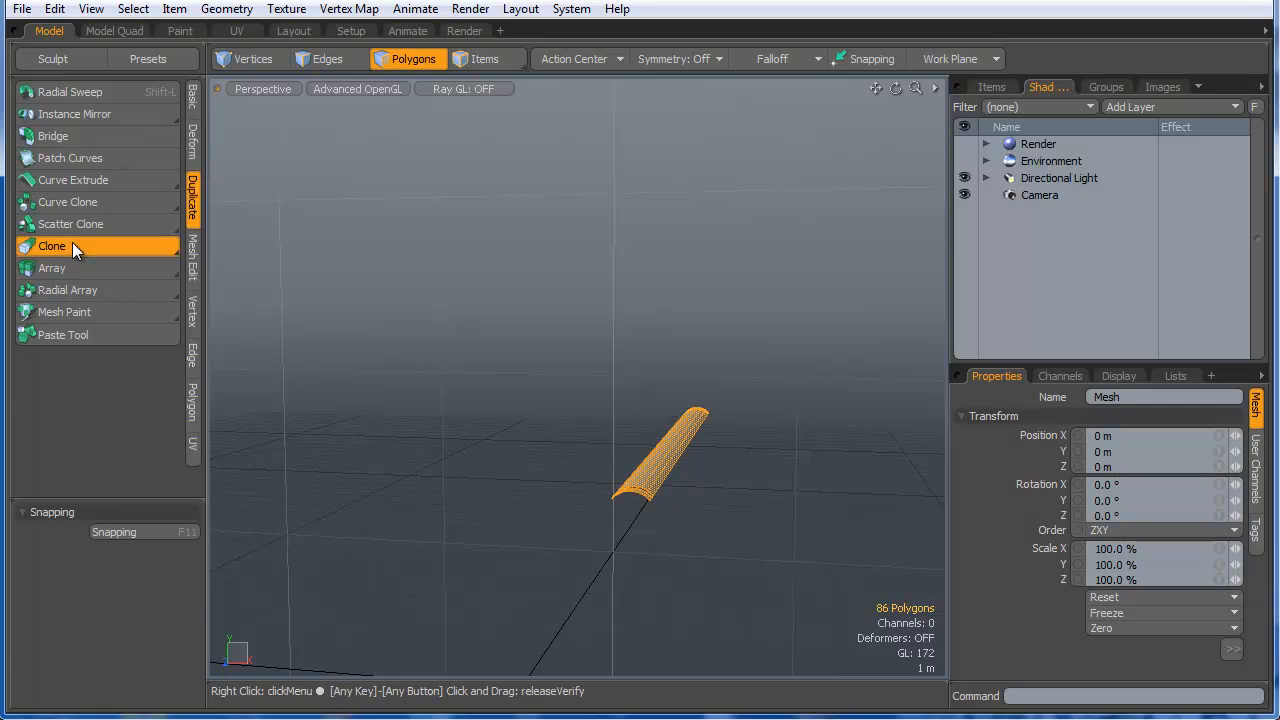
pyautogui.click(727, 386)
pyautogui.moveTo(725, 383); pyautogui.dragTo(723, 389)
pyautogui.moveTo(727, 322); pyautogui.dragTo(727, 333)
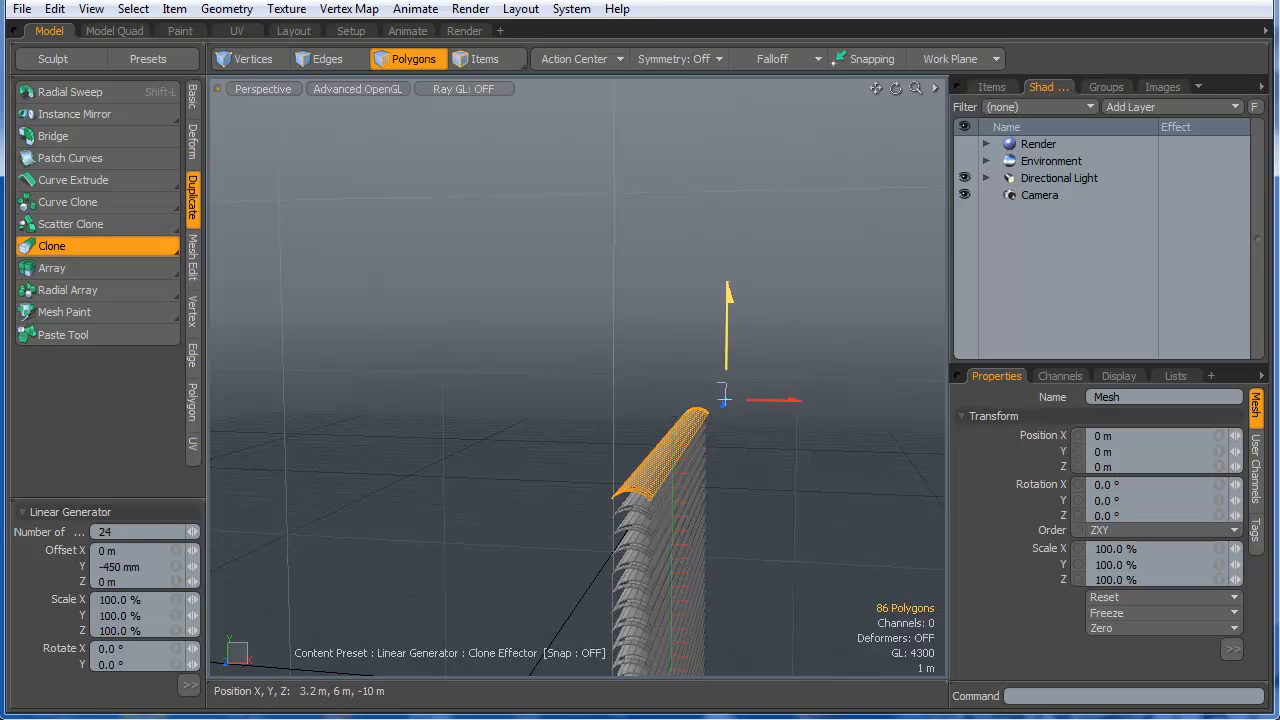
pyautogui.moveTo(729, 398)
pyautogui.keyDown('alt'); pyautogui.mouseDown()
pyautogui.moveTo(661, 449)
pyautogui.moveTo(590, 460)
pyautogui.mouseUp(); pyautogui.keyUp('alt')
pyautogui.keyDown('alt'); pyautogui.moveTo(590, 460); pyautogui.dragTo(539, 495); pyautogui.keyUp('alt')
pyautogui.moveTo(687, 528)
pyautogui.keyDown('alt'); pyautogui.mouseDown()
pyautogui.moveTo(561, 479)
pyautogui.moveTo(686, 491)
pyautogui.mouseUp(); pyautogui.keyUp('alt')
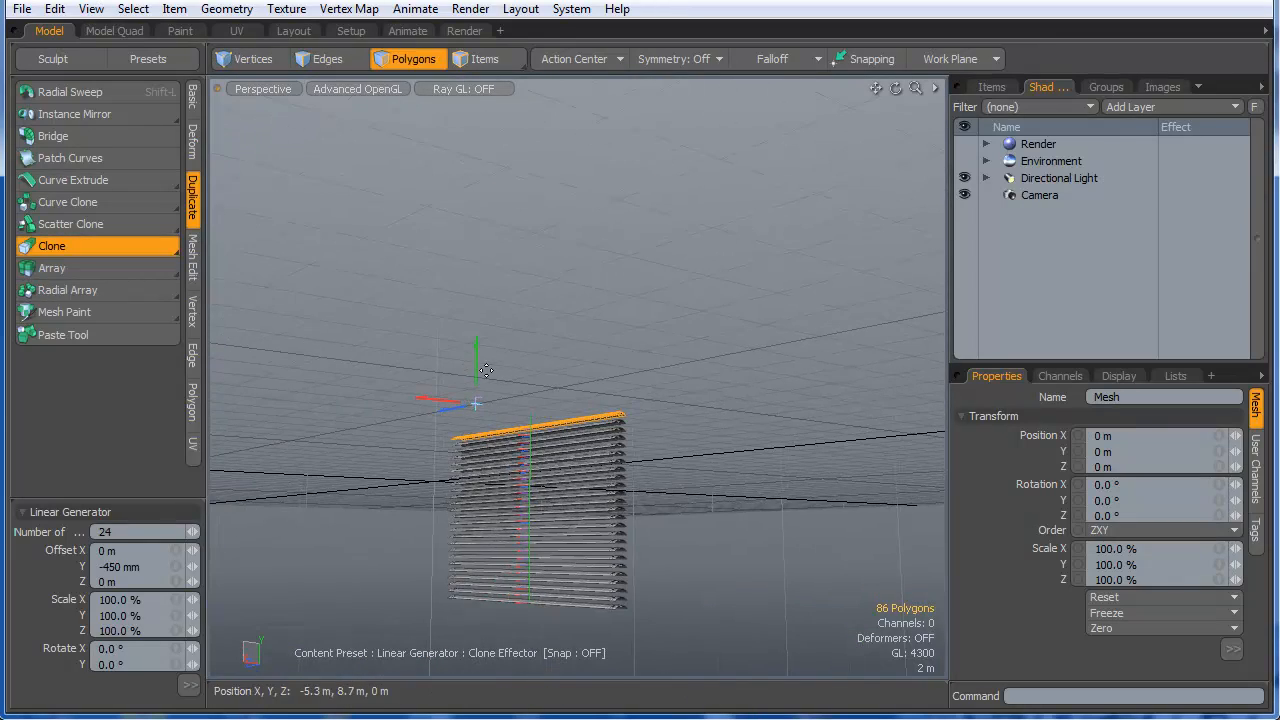
pyautogui.moveTo(476, 310); pyautogui.dragTo(476, 312)
pyautogui.moveTo(479, 368)
pyautogui.keyDown('alt'); pyautogui.mouseDown()
pyautogui.moveTo(709, 466)
pyautogui.moveTo(849, 480)
pyautogui.moveTo(783, 465)
pyautogui.moveTo(763, 486)
pyautogui.mouseUp(); pyautogui.keyUp('alt')
pyautogui.press('space')
# - Select all the slats and tilt them around their lengthwise axes using the Local action center
pyautogui.scroll(-5, 703, 406)
pyautogui.moveTo(696, 247); pyautogui.dragTo(842, 273, button='right')
pyautogui.moveTo(842, 273); pyautogui.dragTo(820, 262, button='middle')
pyautogui.scroll(5, 697, 418)
pyautogui.scroll(2, 655, 321)
pyautogui.press('e')
pyautogui.scroll(-5, 690, 345)
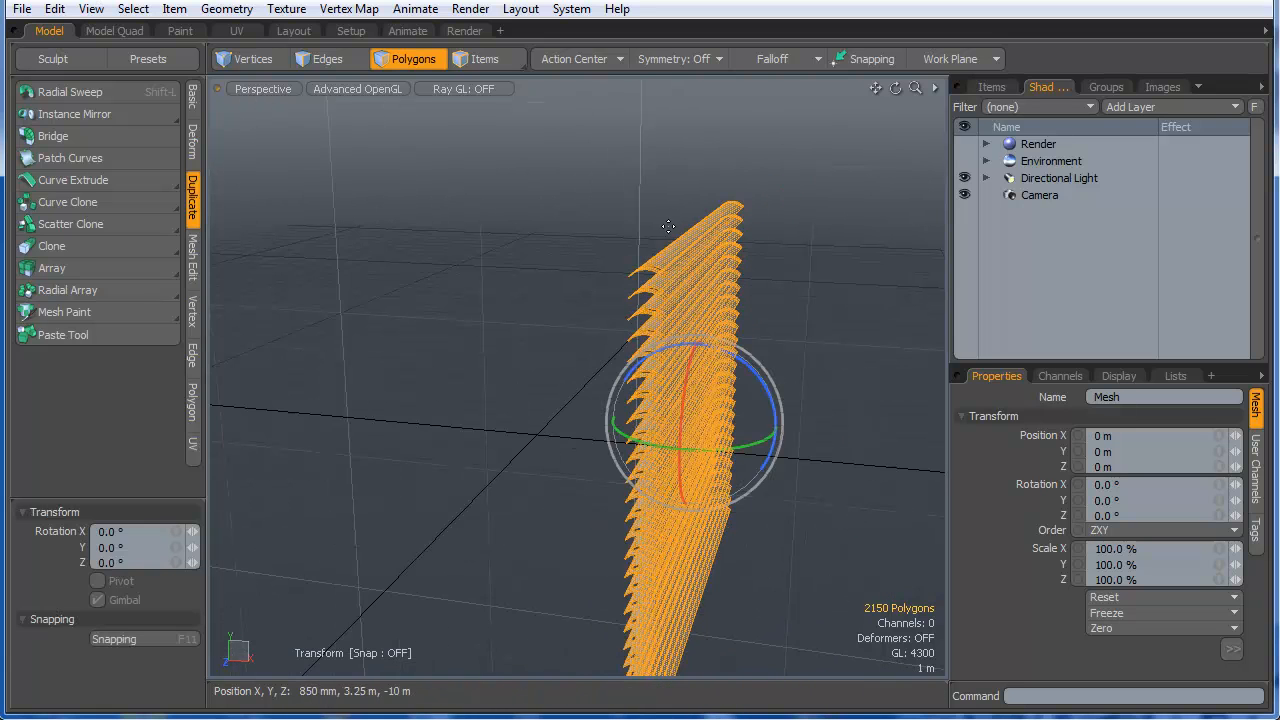
pyautogui.keyDown('alt'); pyautogui.moveTo(723, 377); pyautogui.dragTo(680, 355); pyautogui.keyUp('alt')
pyautogui.click(597, 64)
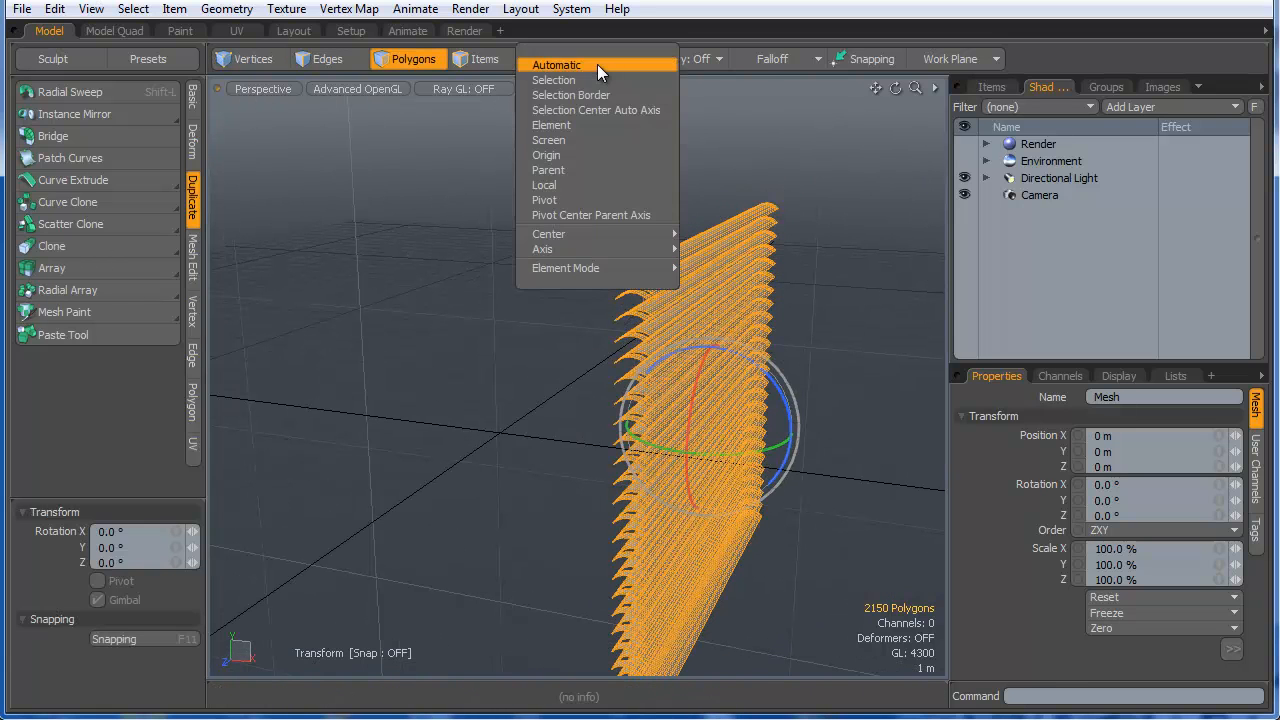
pyautogui.click(591, 185)
pyautogui.keyDown('alt'); pyautogui.moveTo(829, 223); pyautogui.dragTo(774, 200); pyautogui.keyUp('alt')
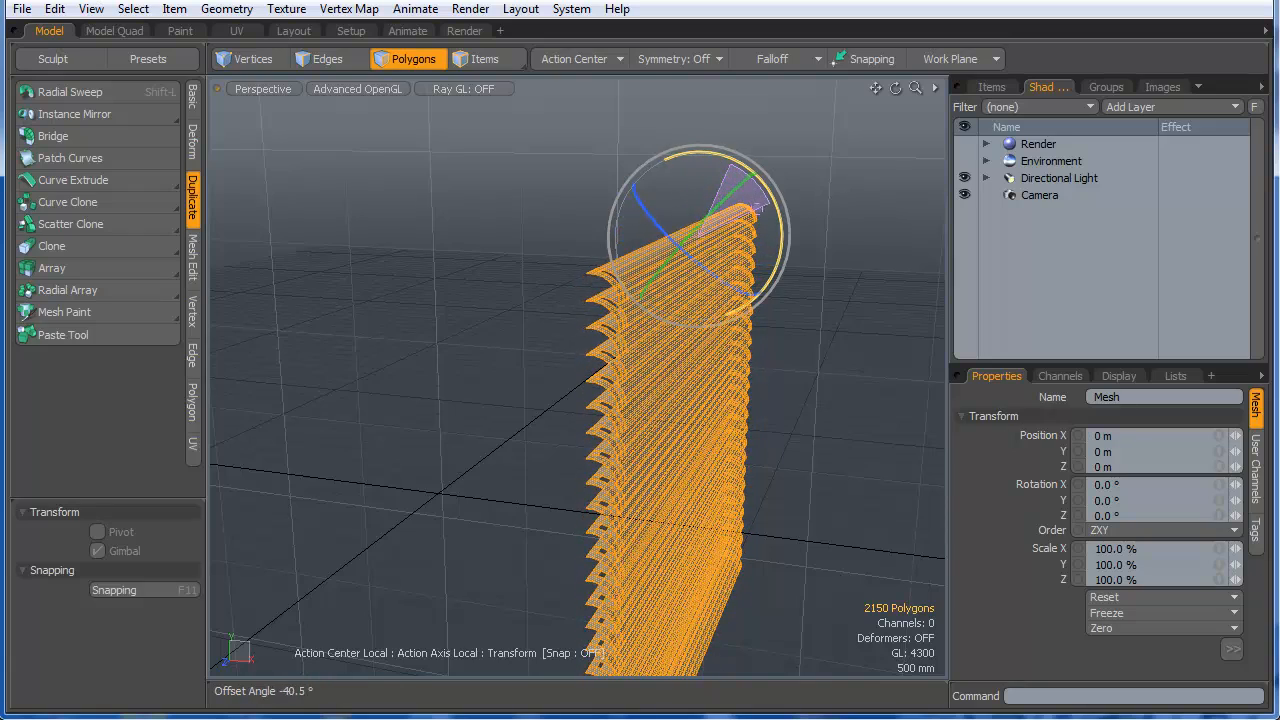
pyautogui.keyDown('alt'); pyautogui.moveTo(774, 277); pyautogui.dragTo(625, 399); pyautogui.keyUp('alt')
pyautogui.press('space')
pyautogui.click(757, 354)
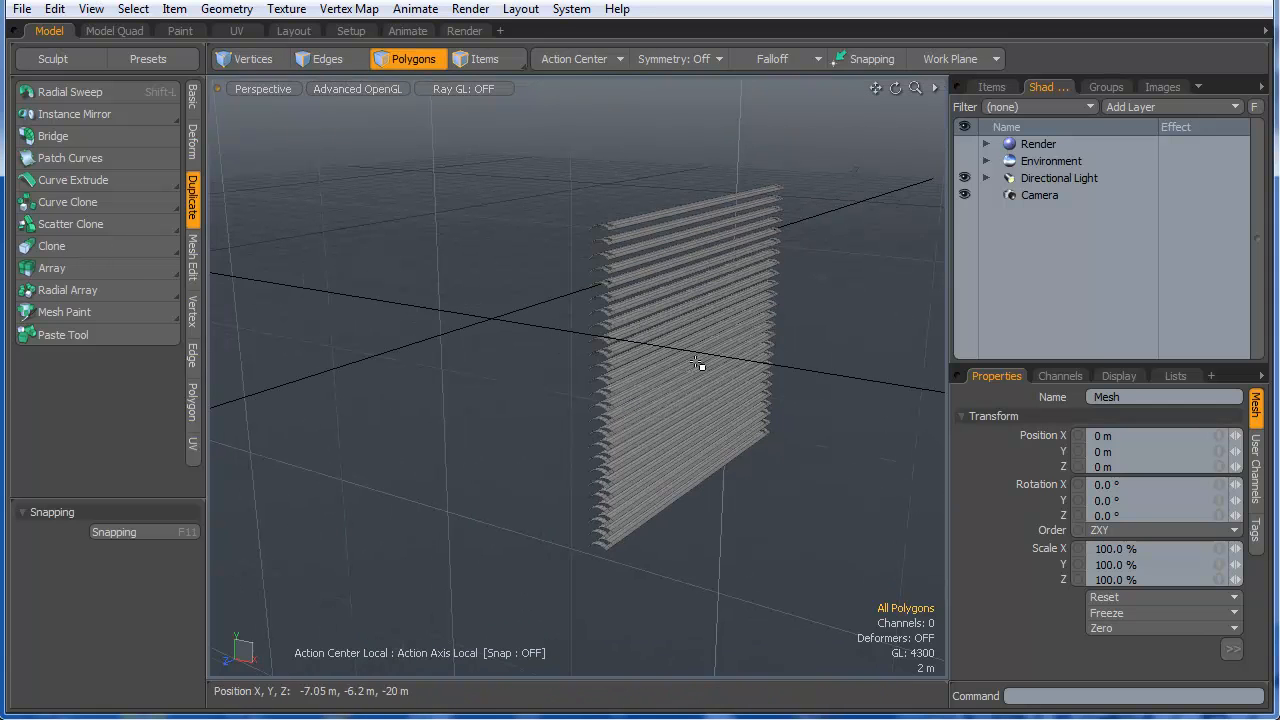
# - Close the Untitled blind scene without saving its changes
pyautogui.click(476, 32)
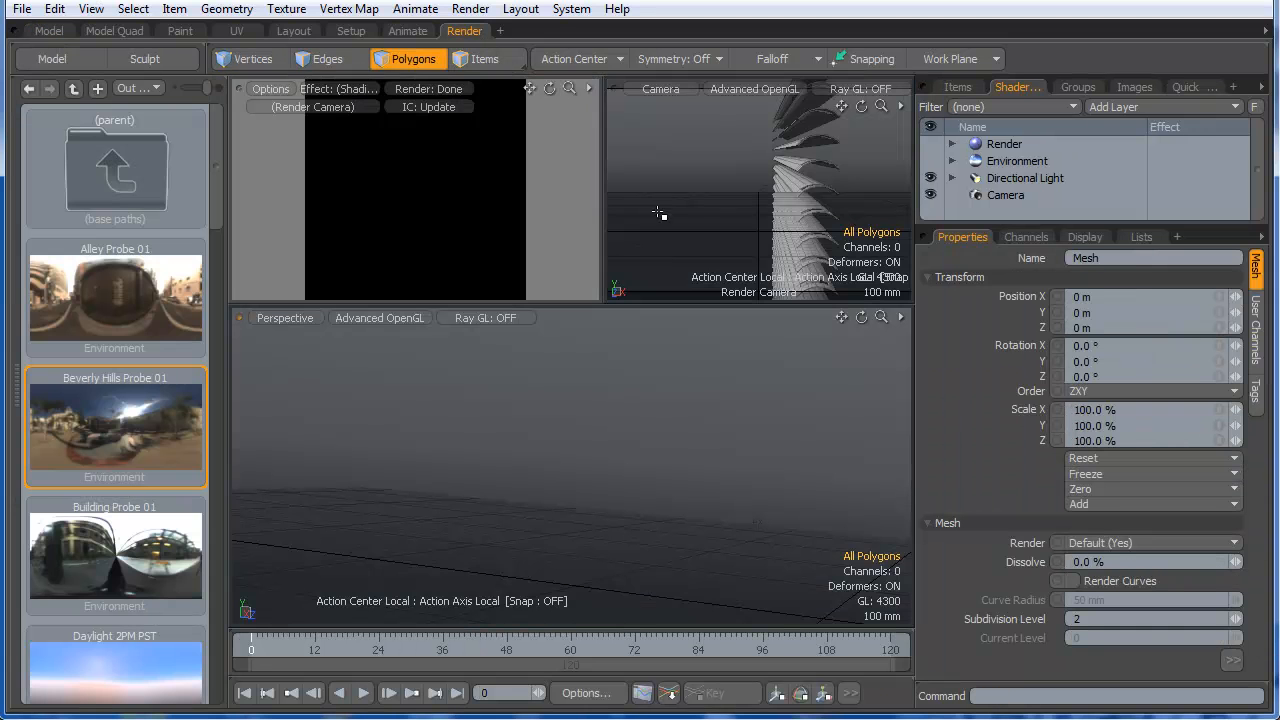
pyautogui.click(57, 35)
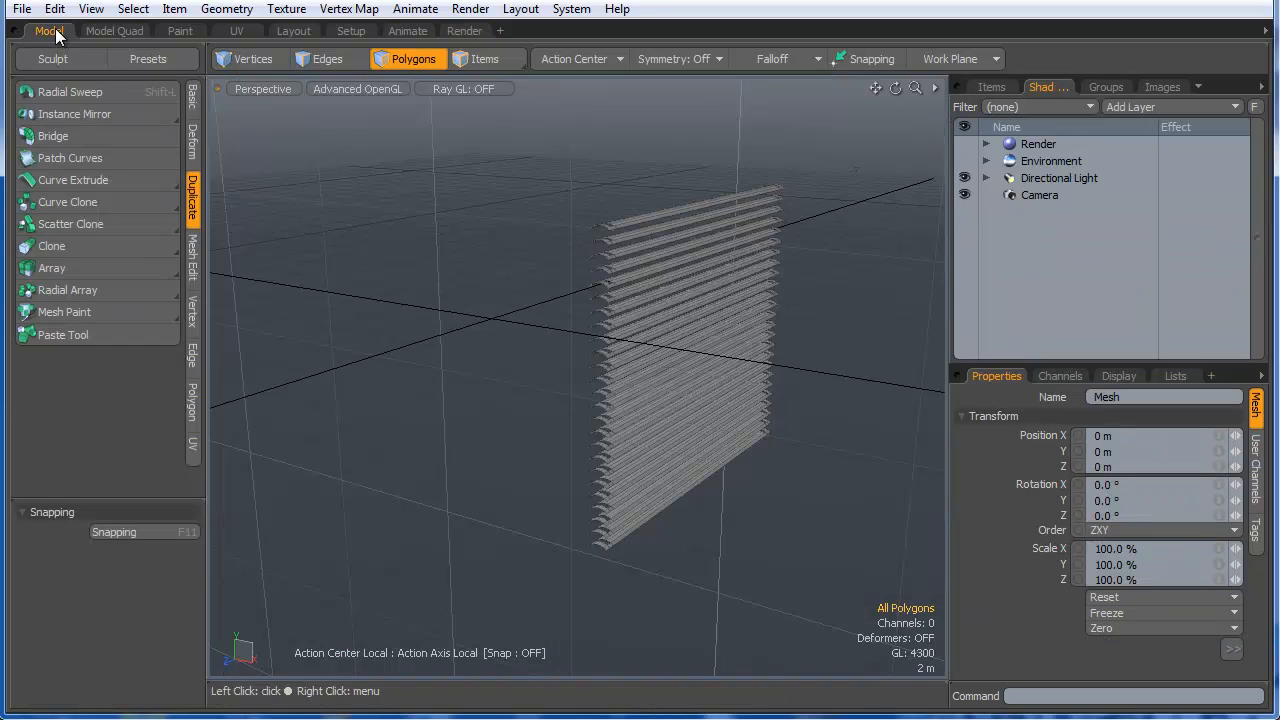
pyautogui.click(983, 89)
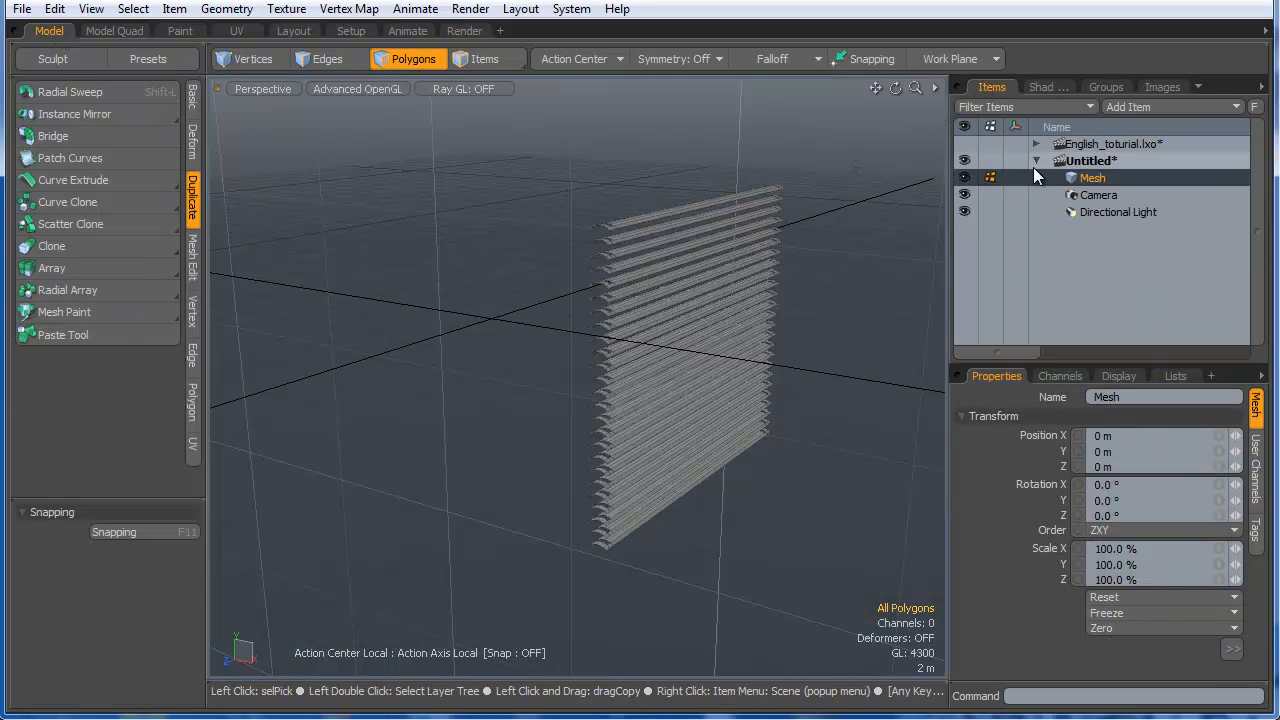
pyautogui.rightClick(1032, 148)
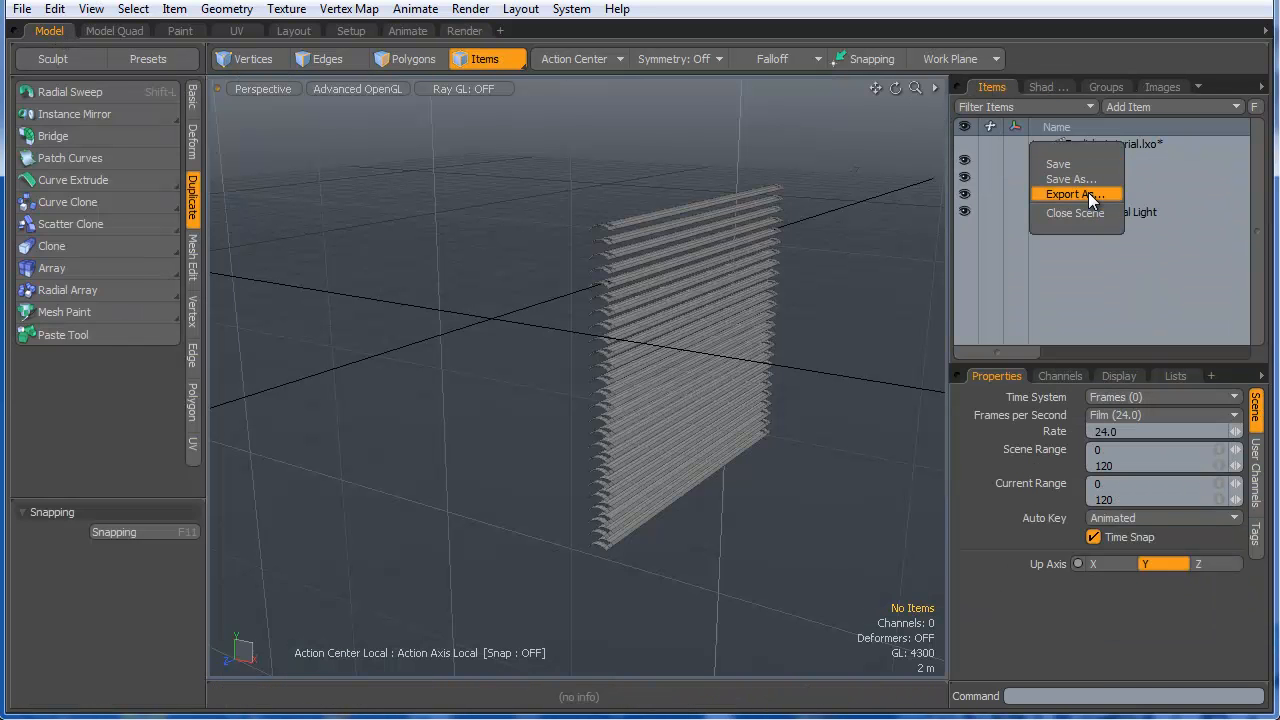
pyautogui.click(1084, 213)
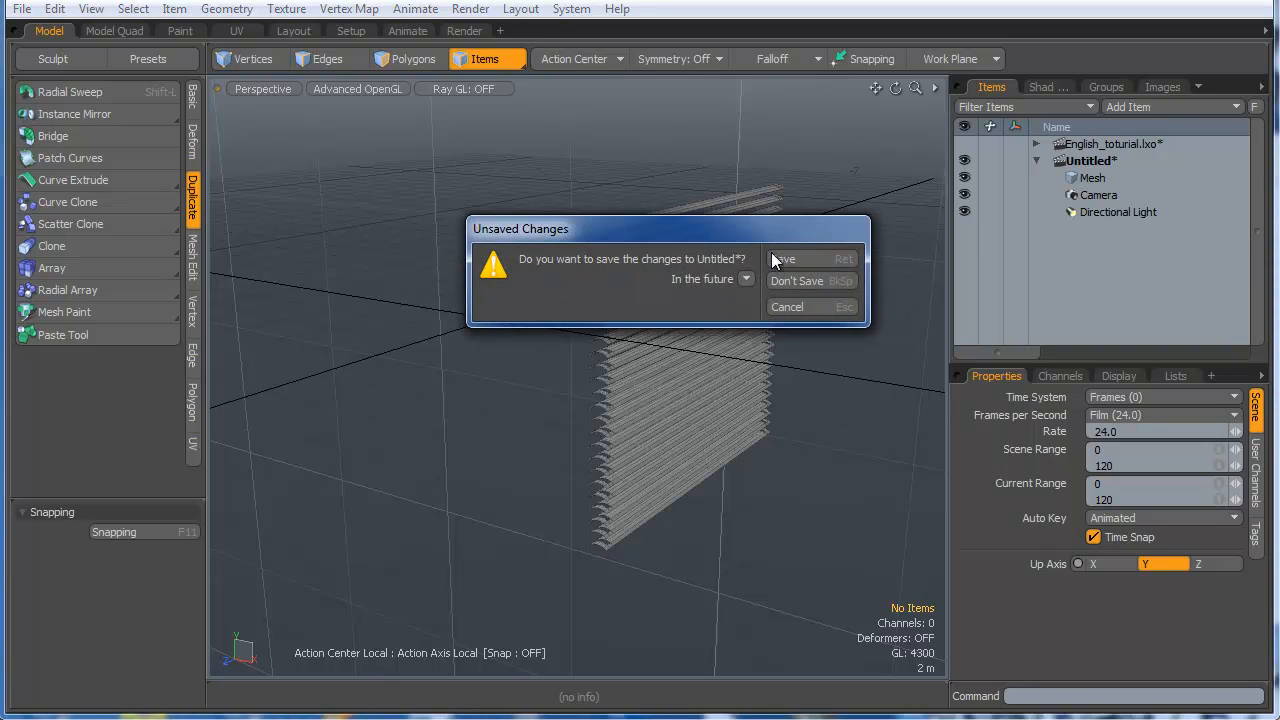
pyautogui.click(788, 278)
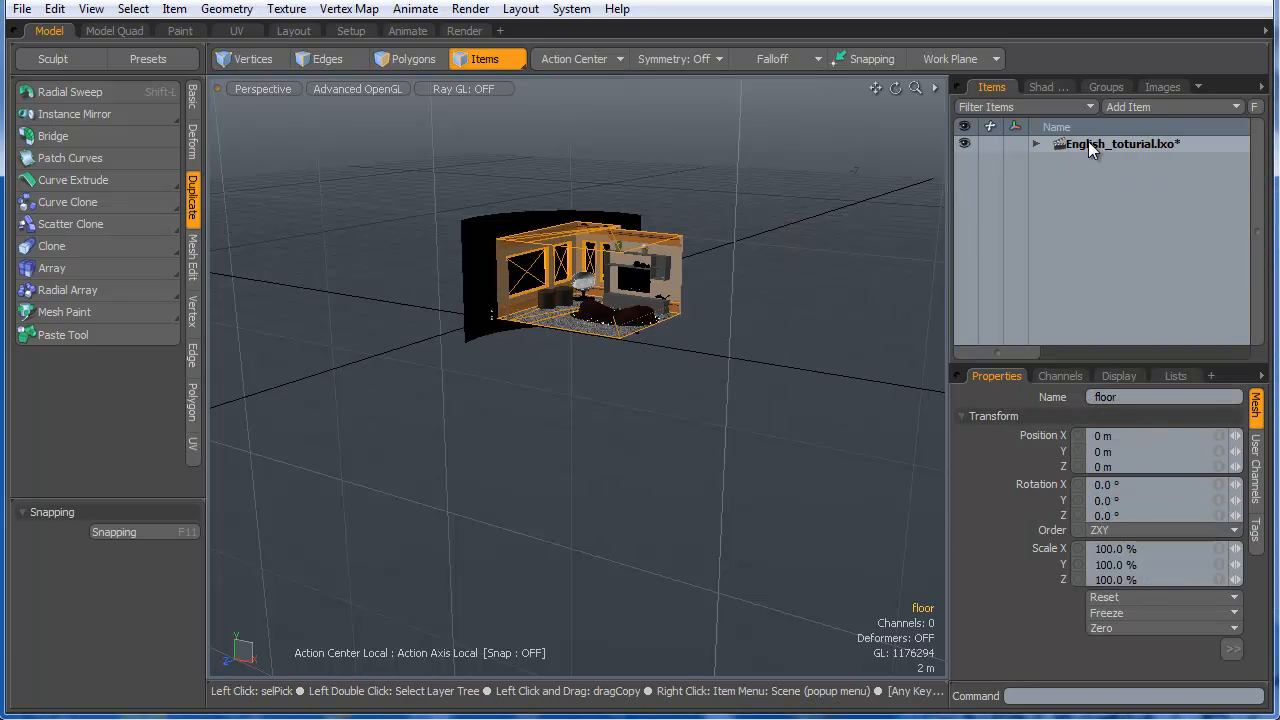
# - Deselect all items in the living room scene and switch to the render layout
pyautogui.click(1001, 249)
pyautogui.keyDown('alt'); pyautogui.moveTo(712, 304); pyautogui.dragTo(487, 306); pyautogui.keyUp('alt')
pyautogui.keyDown('ctrl'); pyautogui.keyDown('alt'); pyautogui.moveTo(329, 313); pyautogui.dragTo(470, 313); pyautogui.keyUp('alt'); pyautogui.keyUp('ctrl')
pyautogui.keyDown('alt'); pyautogui.moveTo(470, 313); pyautogui.dragTo(540, 312); pyautogui.keyUp('alt')
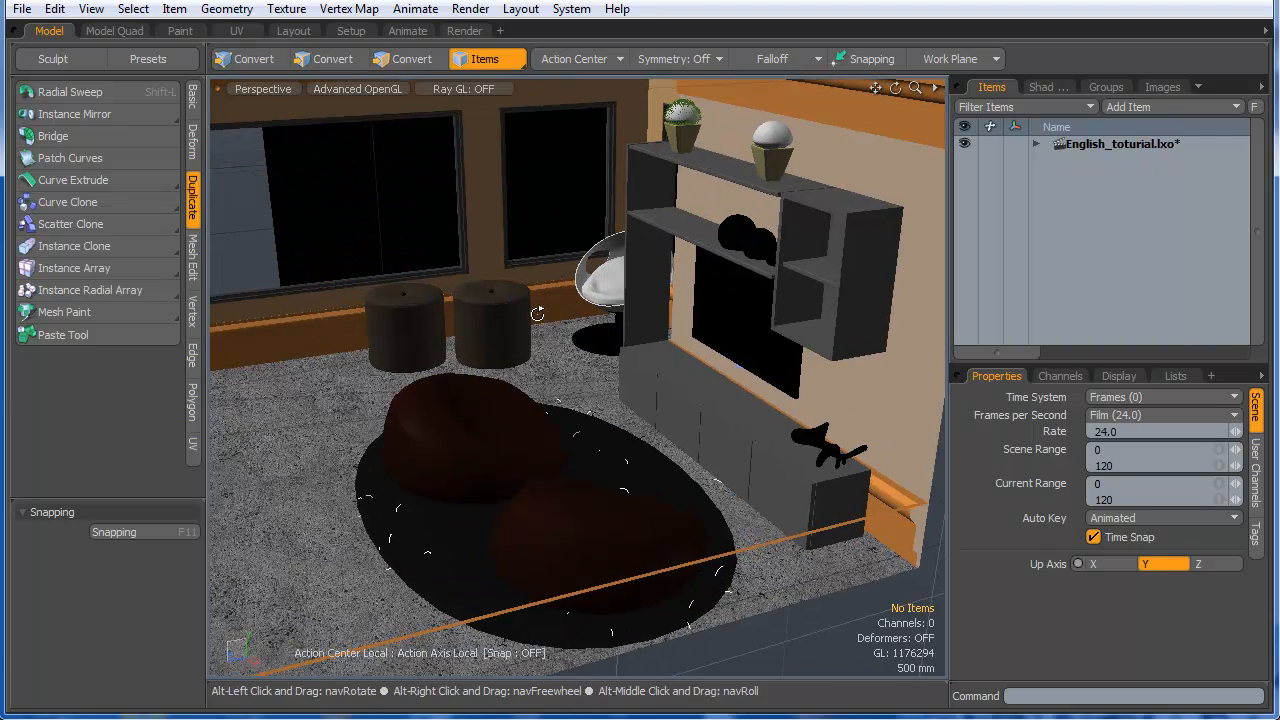
pyautogui.click(455, 32)
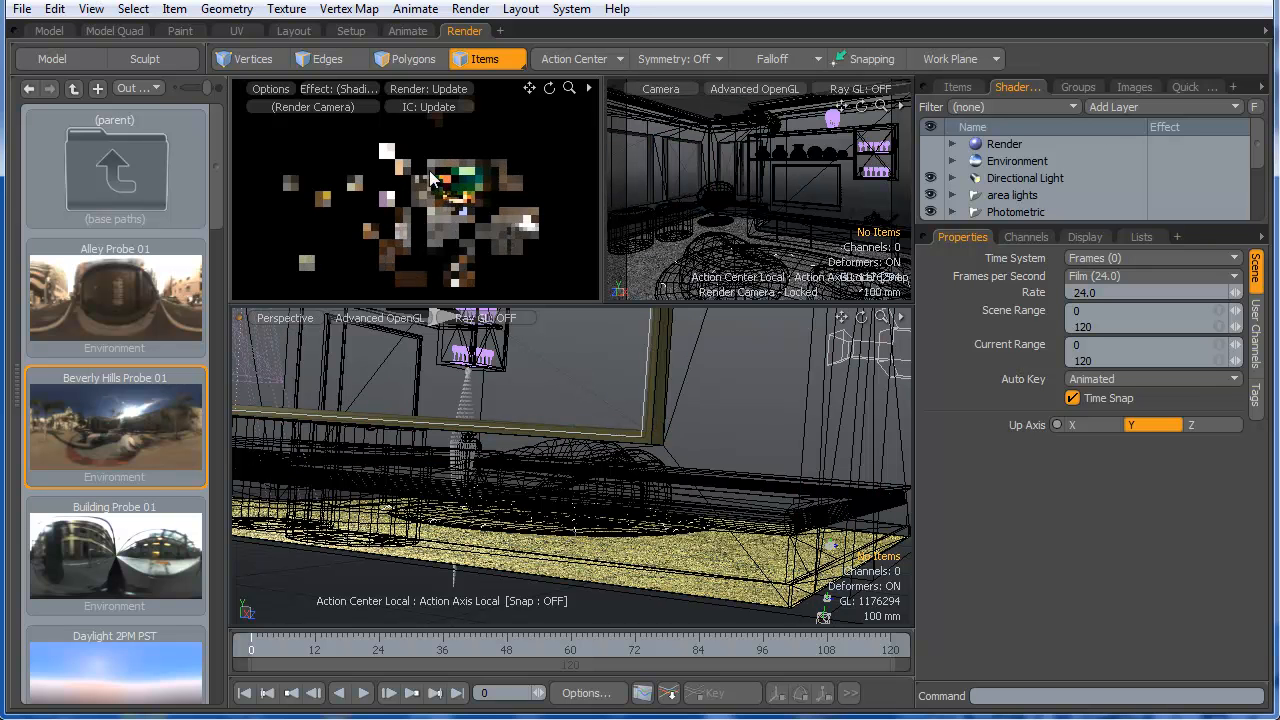
# - Change the effect of the Alpha Output under Render in the shader tree to Surface ID
pyautogui.click(952, 144)
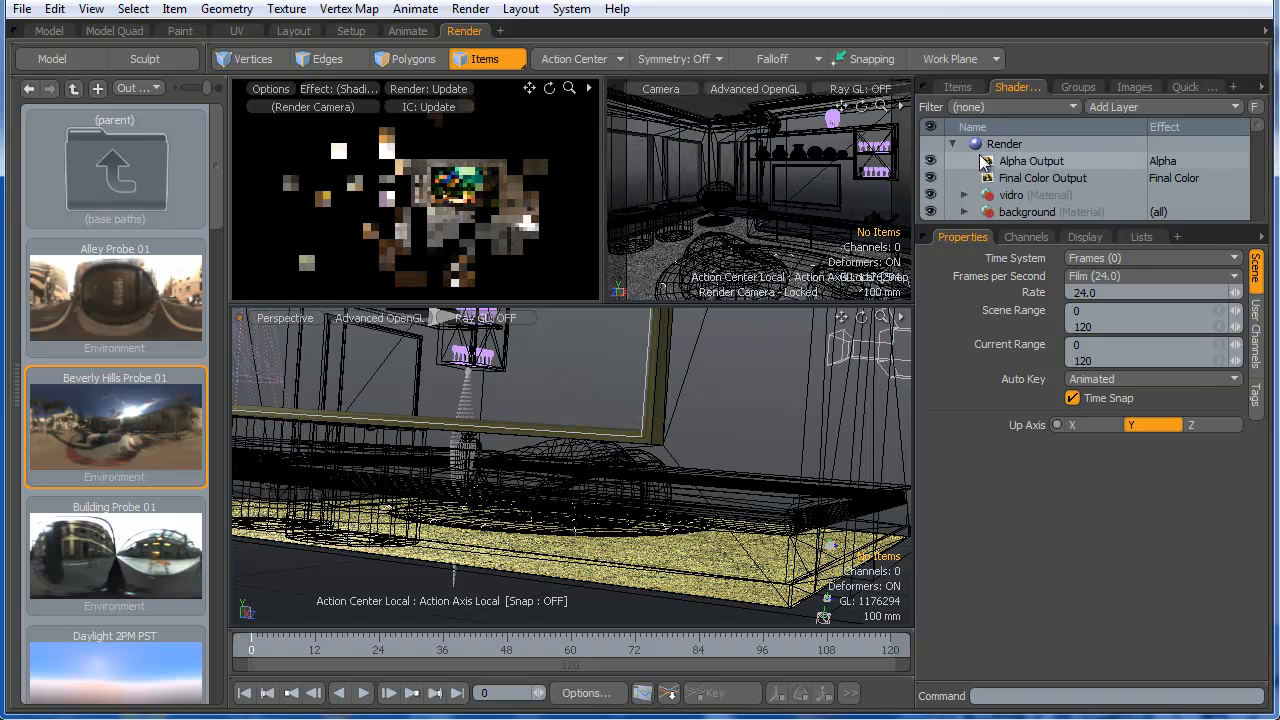
pyautogui.click(1046, 164)
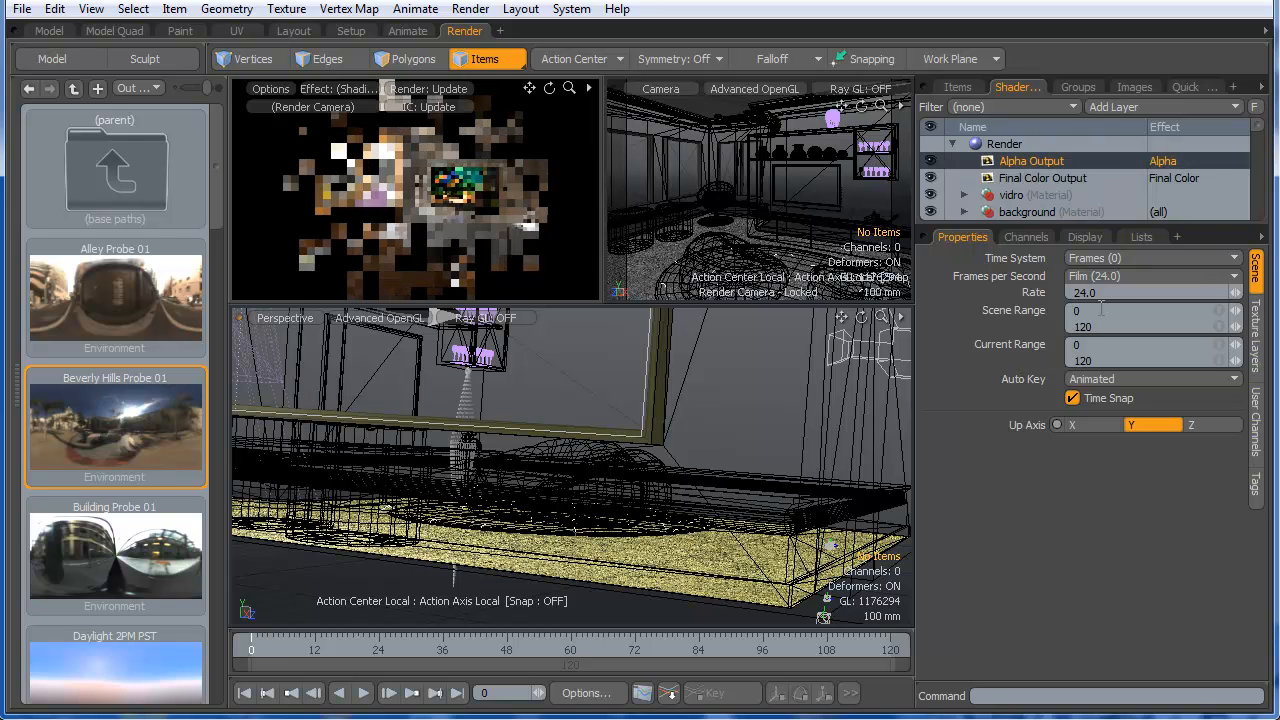
pyautogui.scroll(-15, 1073, 187)
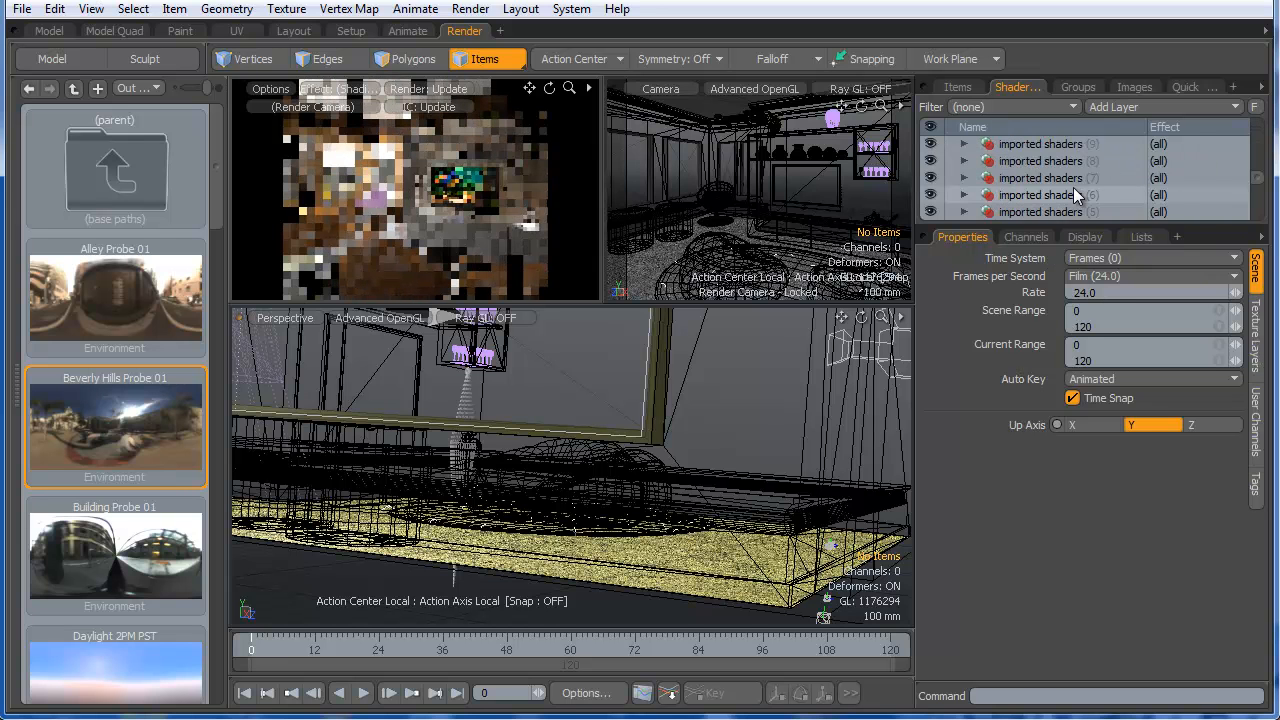
pyautogui.scroll(6, 1073, 190)
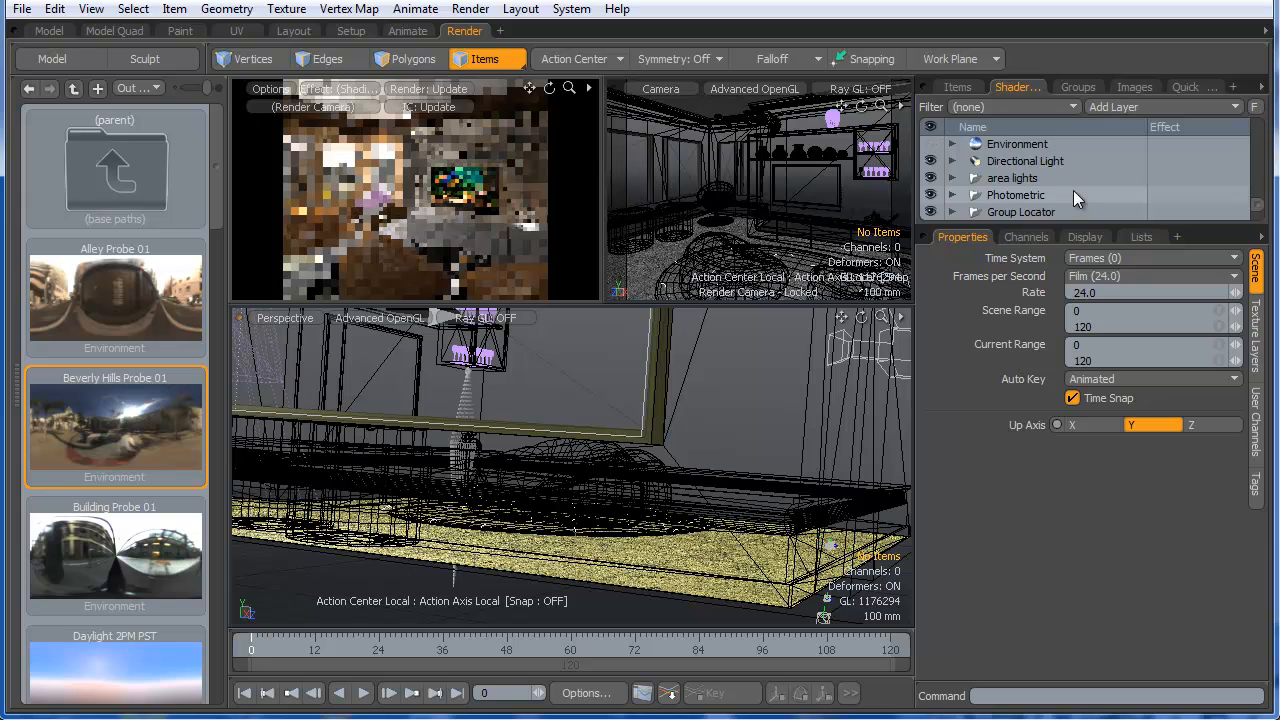
pyautogui.scroll(5, 1031, 195)
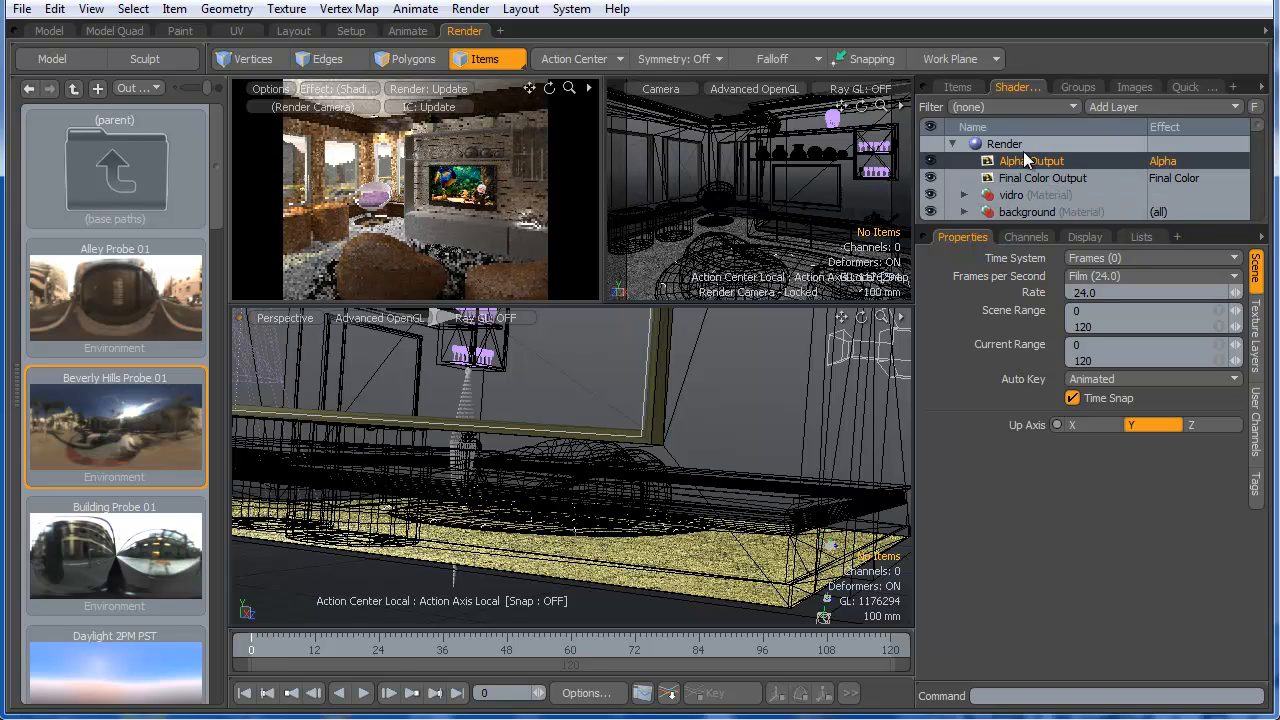
pyautogui.click(326, 88)
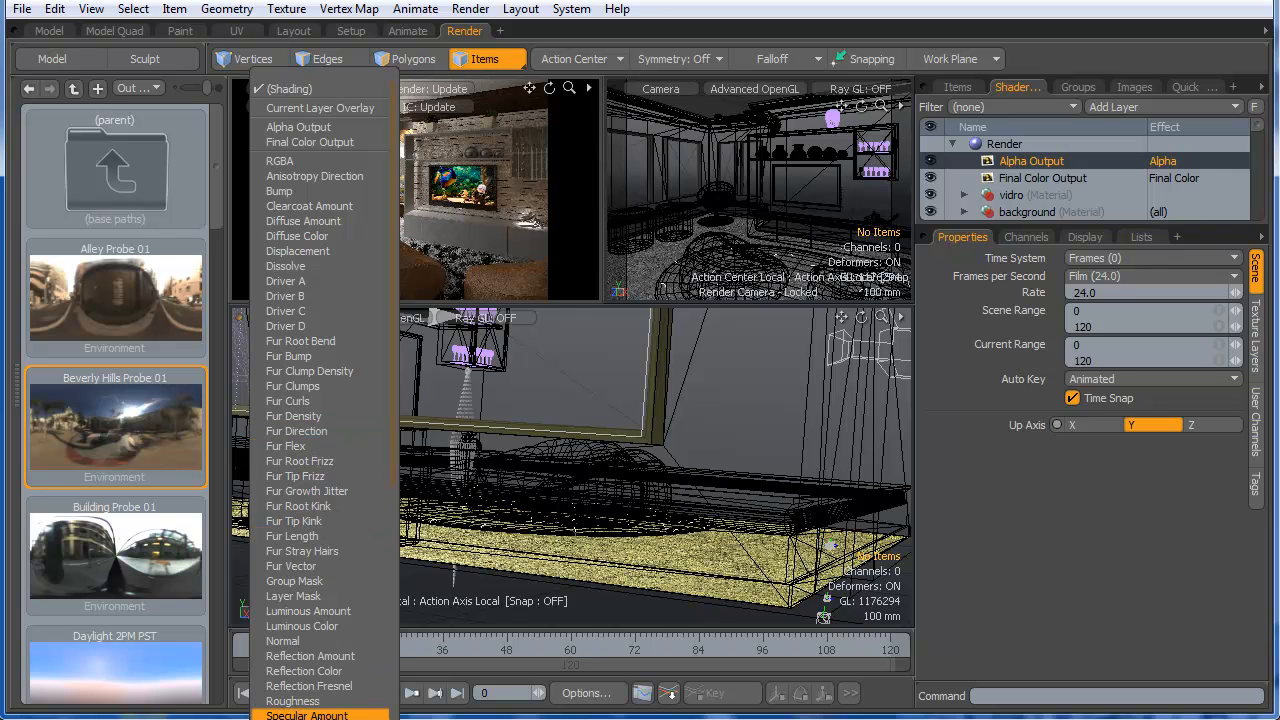
pyautogui.moveTo(329, 718)
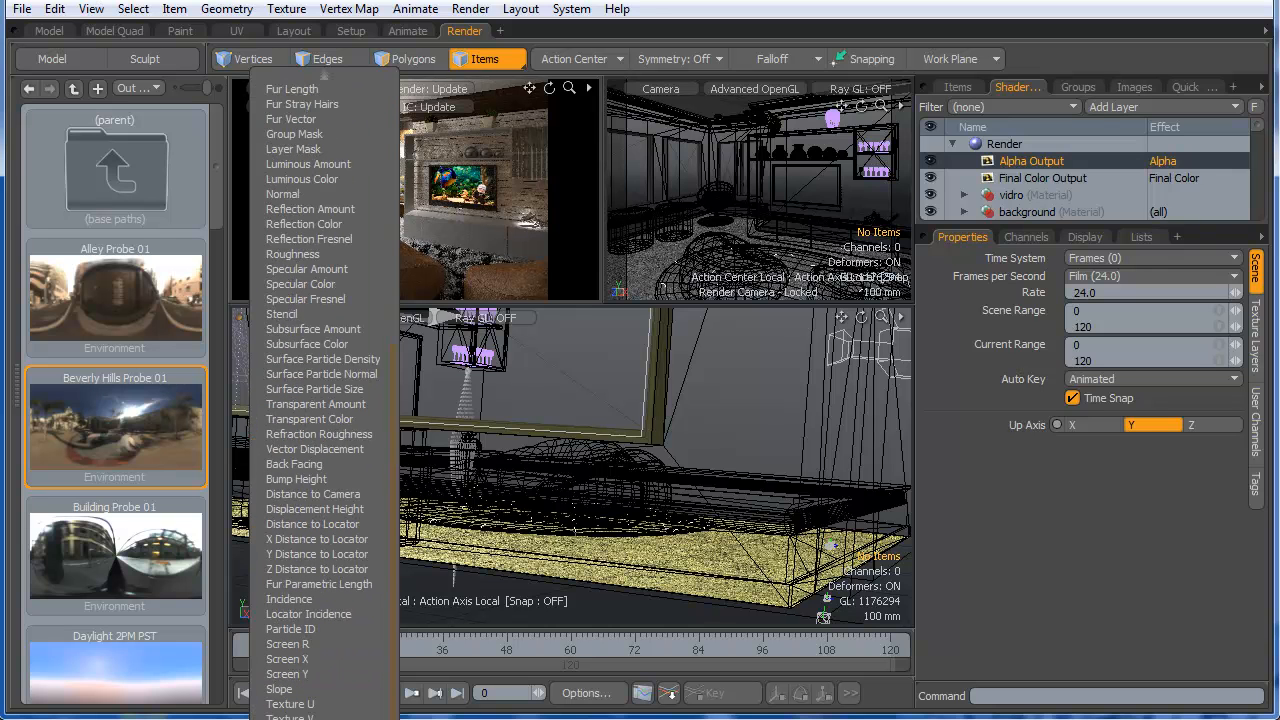
pyautogui.click(1031, 158)
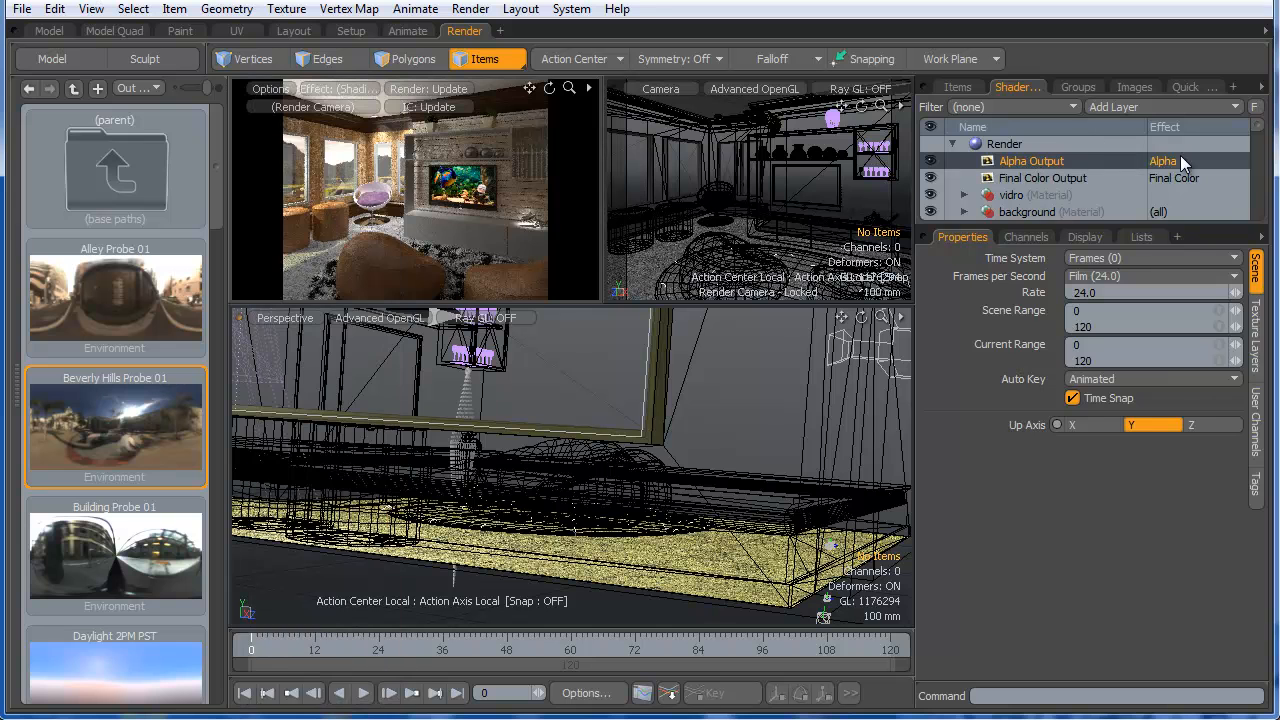
pyautogui.click(1180, 155)
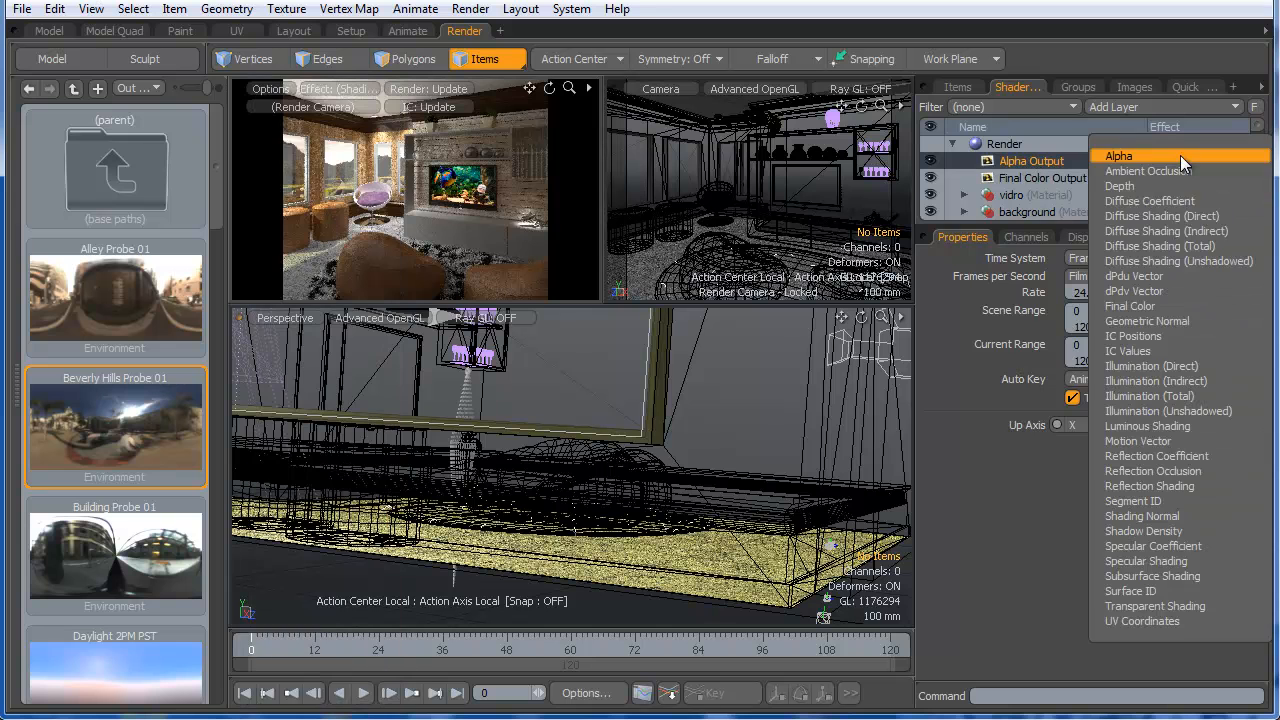
pyautogui.click(1145, 592)
# - Set the render preview to display the Surface ID Output and compare it with the materials in the shader tree
pyautogui.click(360, 88)
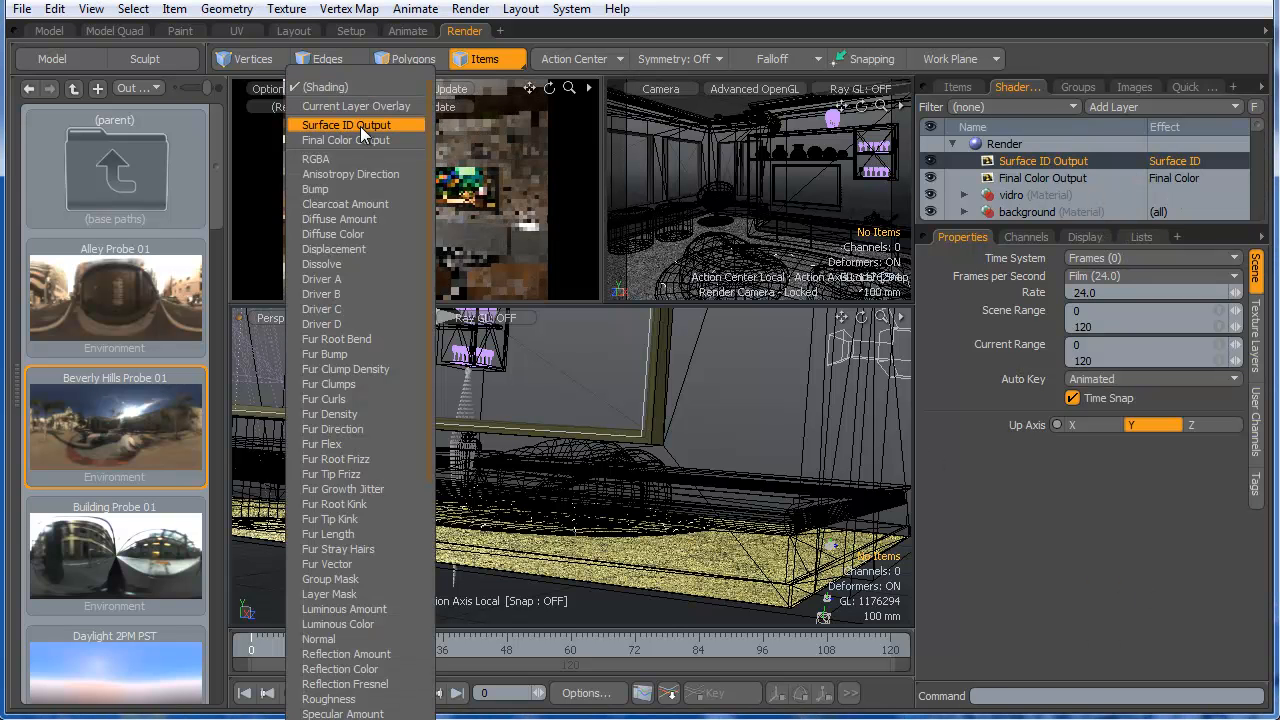
pyautogui.click(360, 126)
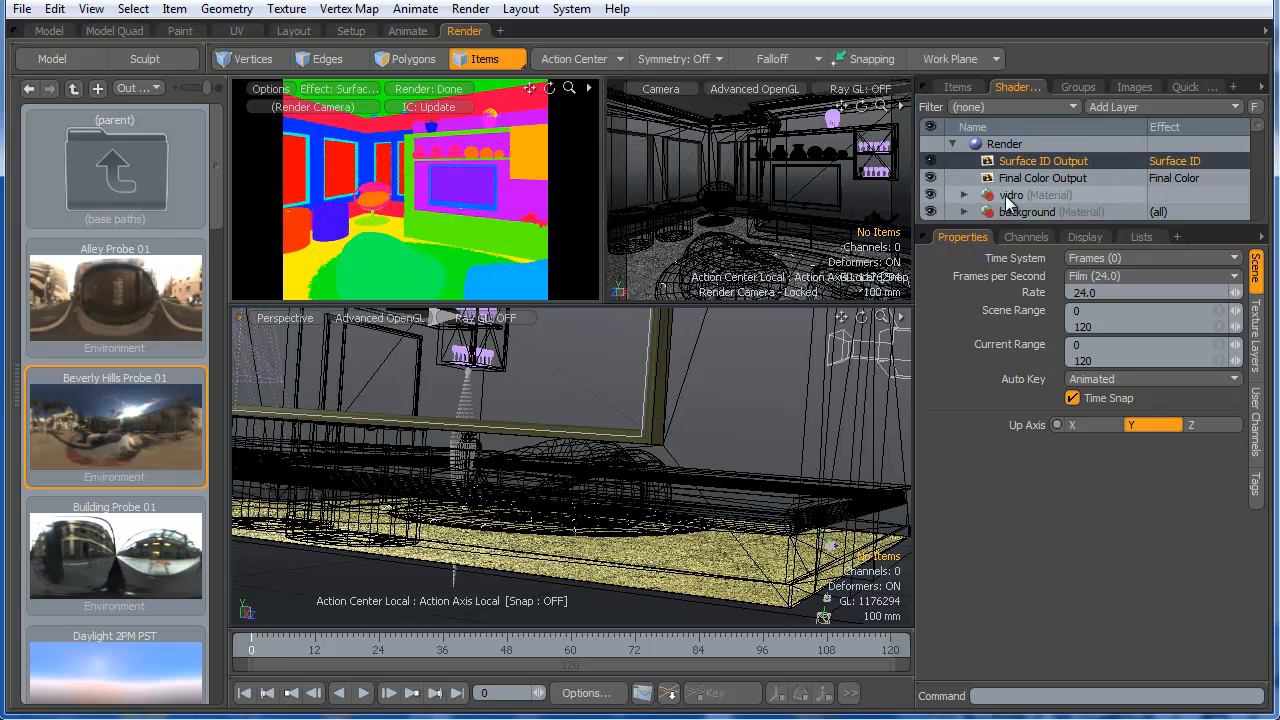
pyautogui.scroll(-15, 1010, 215)
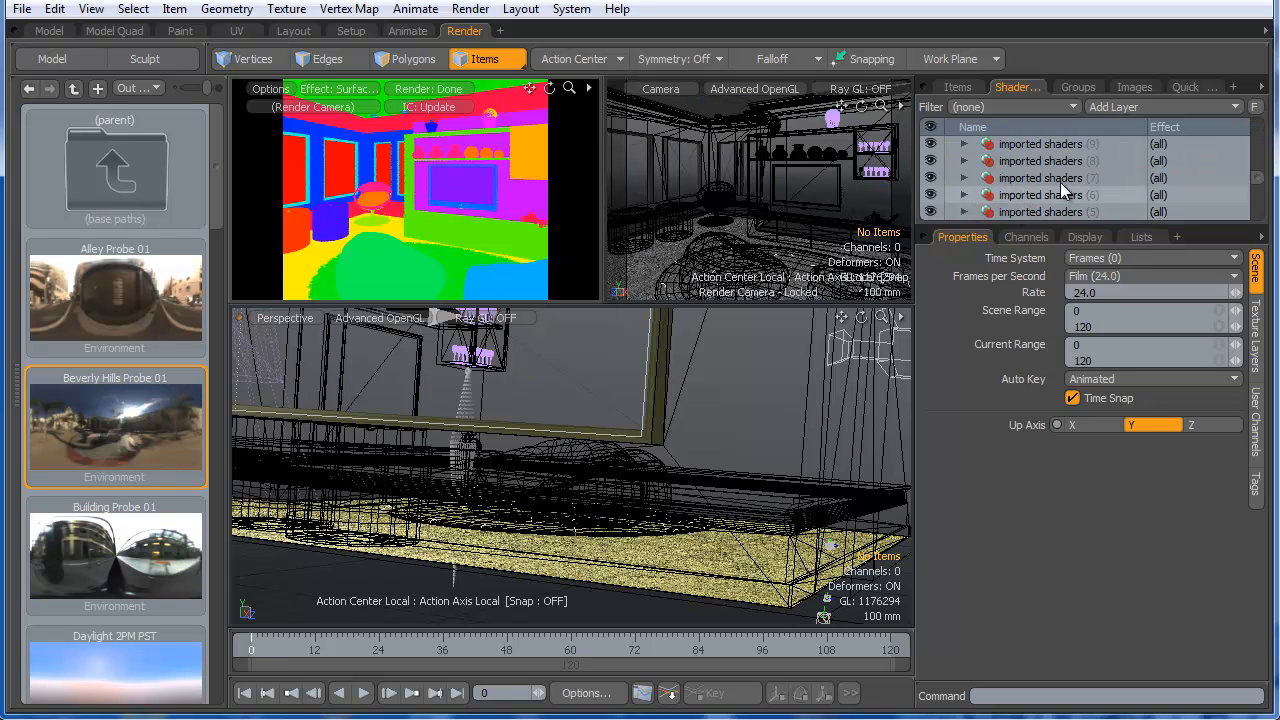
pyautogui.scroll(15, 1042, 184)
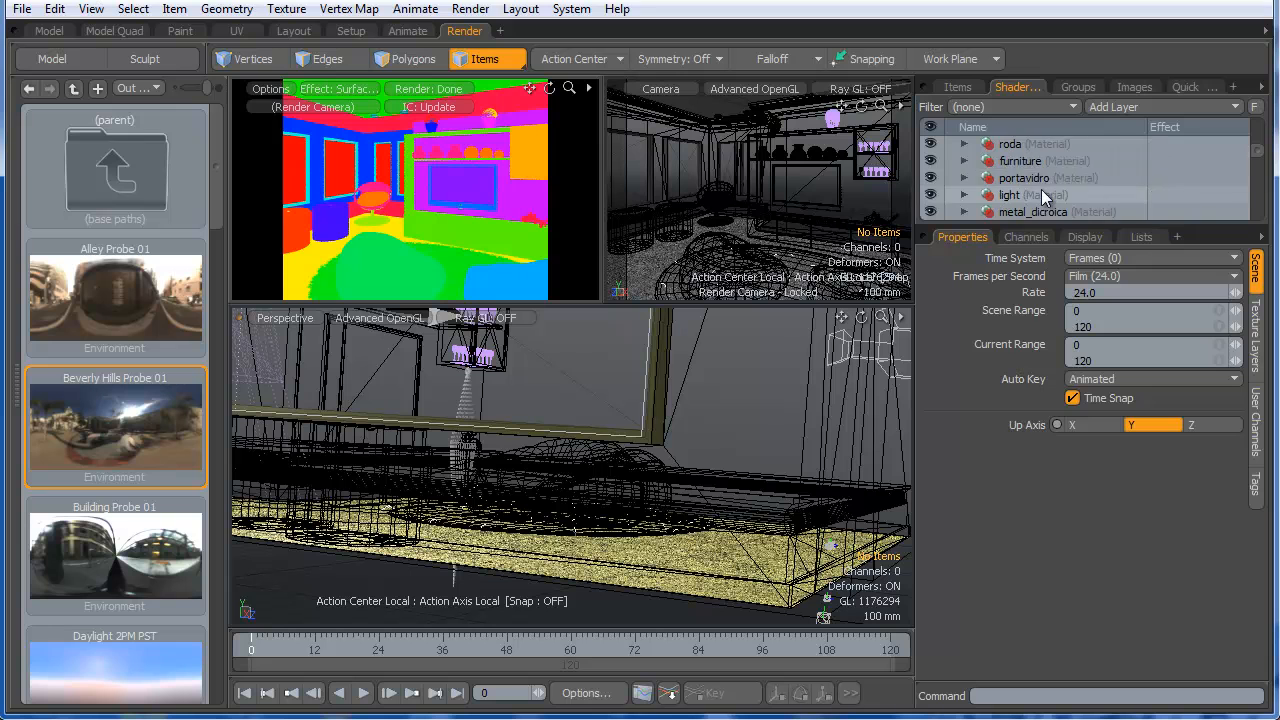
pyautogui.scroll(3, 1003, 175)
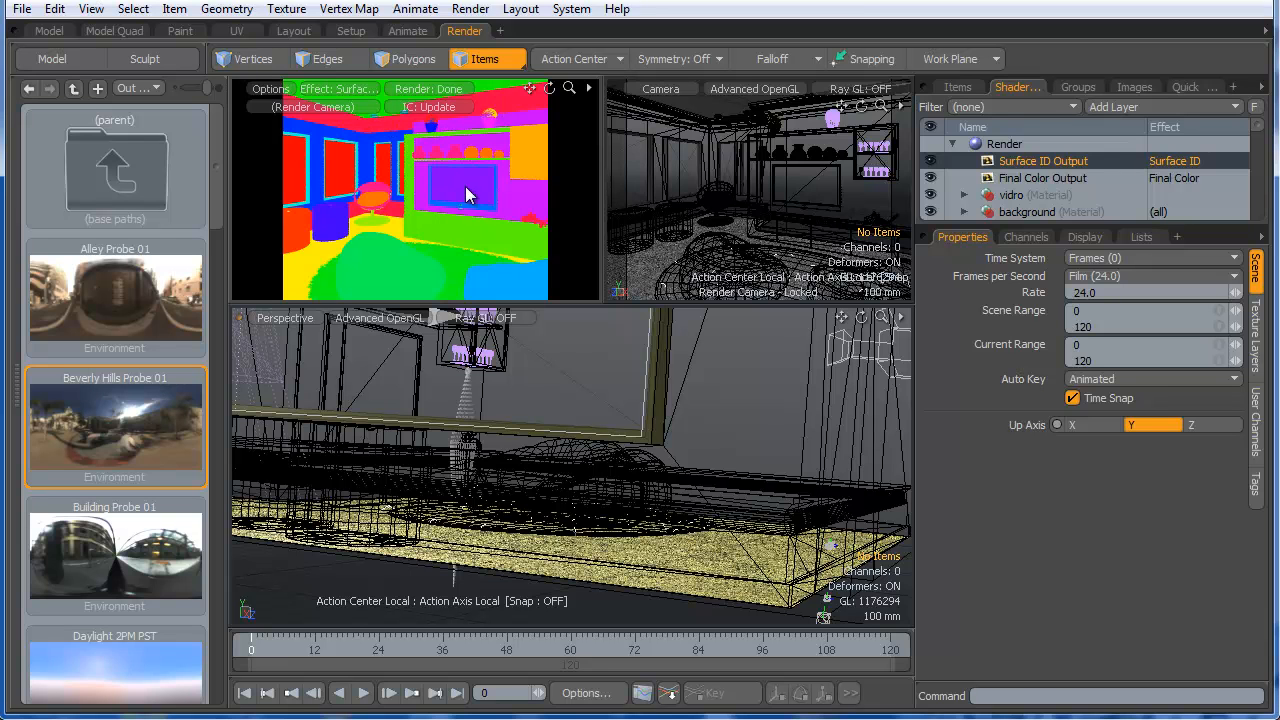
# - Change the Surface ID Output's effect to Ambient Occlusion and open its render output settings
pyautogui.click(1169, 161)
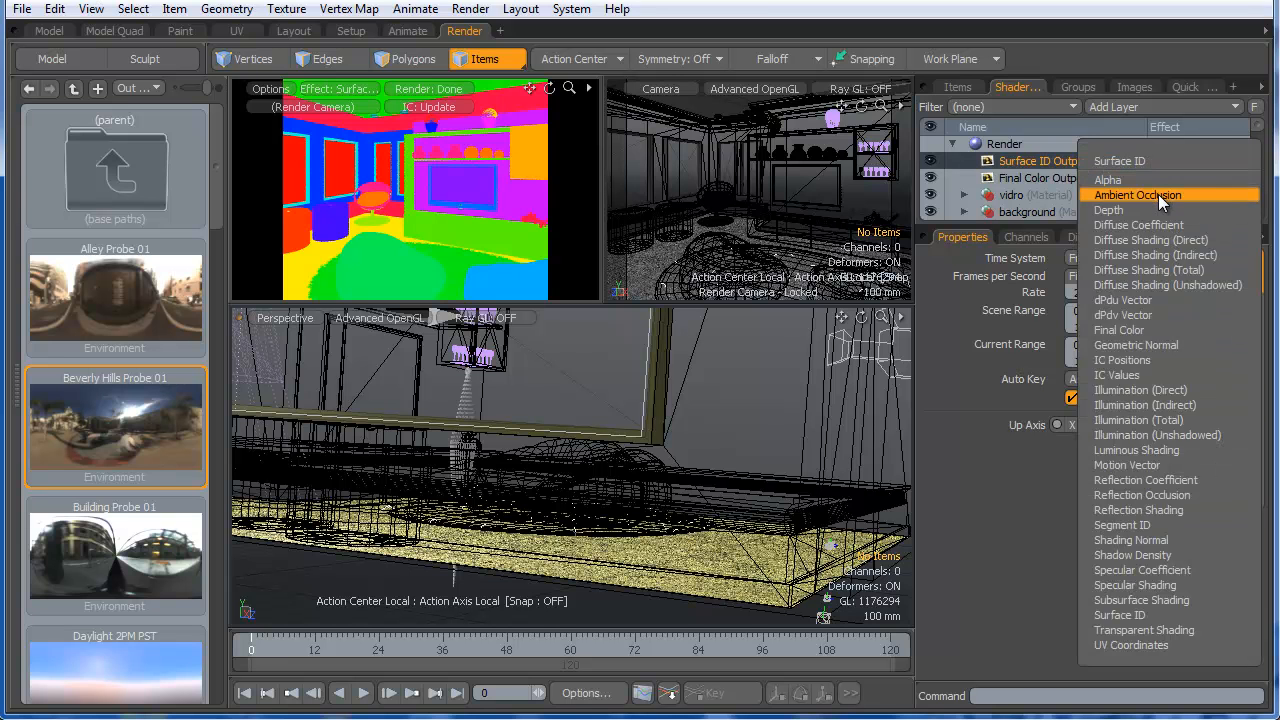
pyautogui.click(1158, 194)
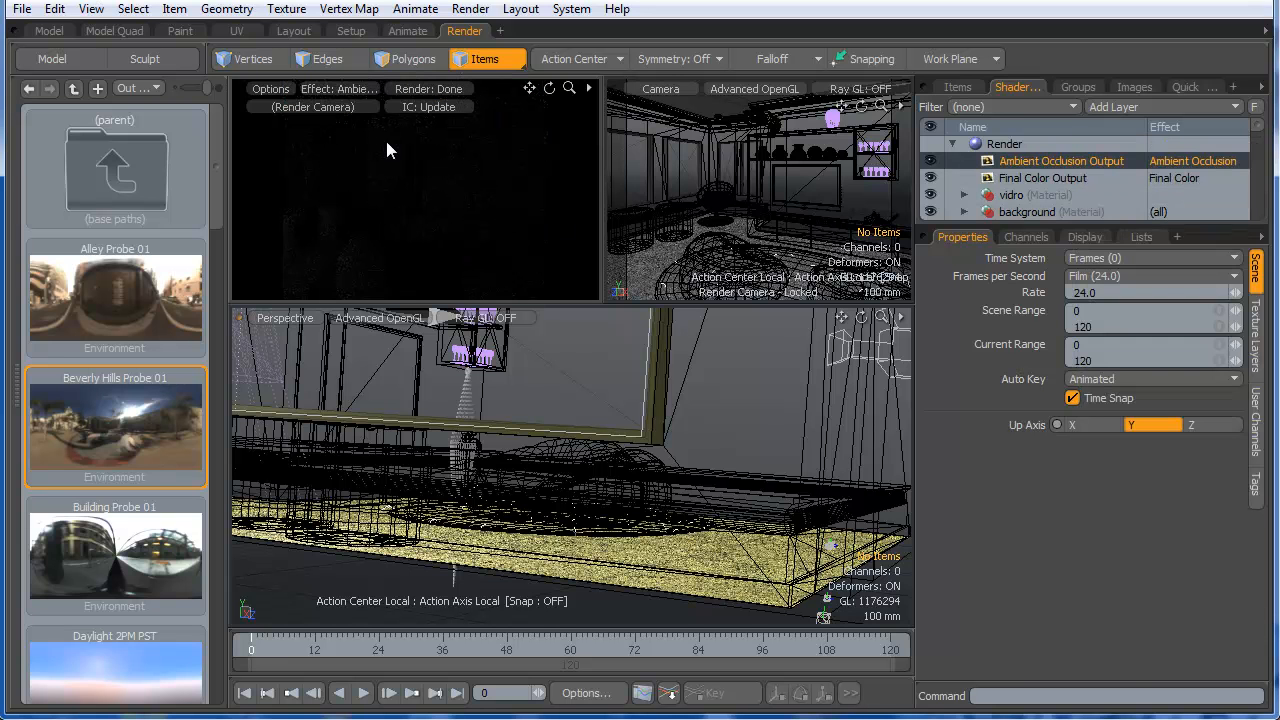
pyautogui.click(1255, 330)
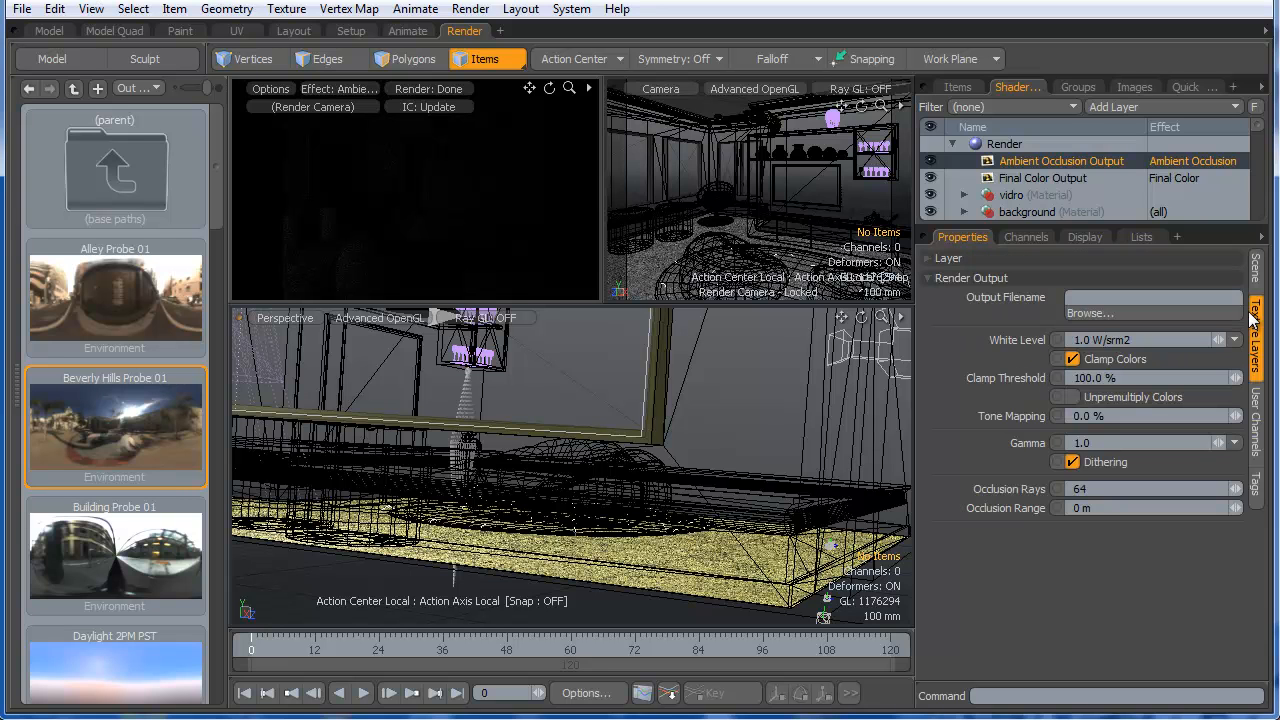
# - Set the Ambient Occlusion Output's occlusion rays to 1024 and its occlusion range to 0.15 m
pyautogui.click(1038, 180)
pyautogui.click(1030, 163)
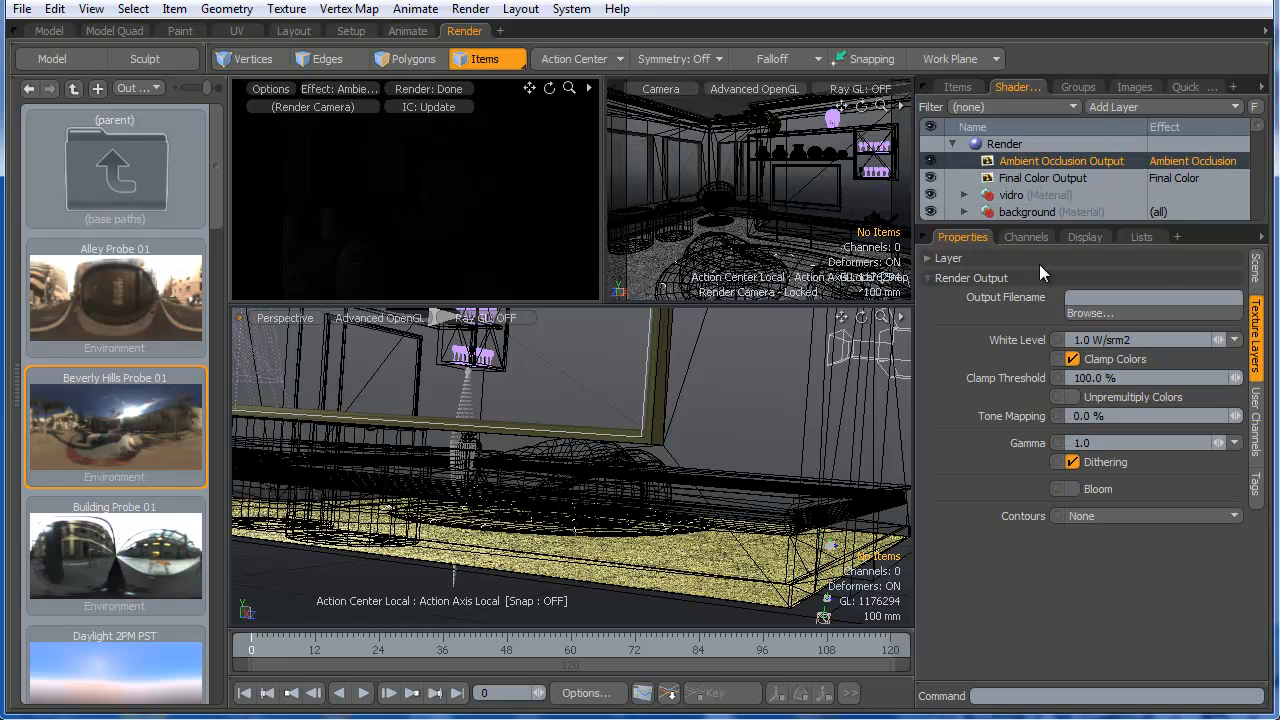
pyautogui.click(1015, 259)
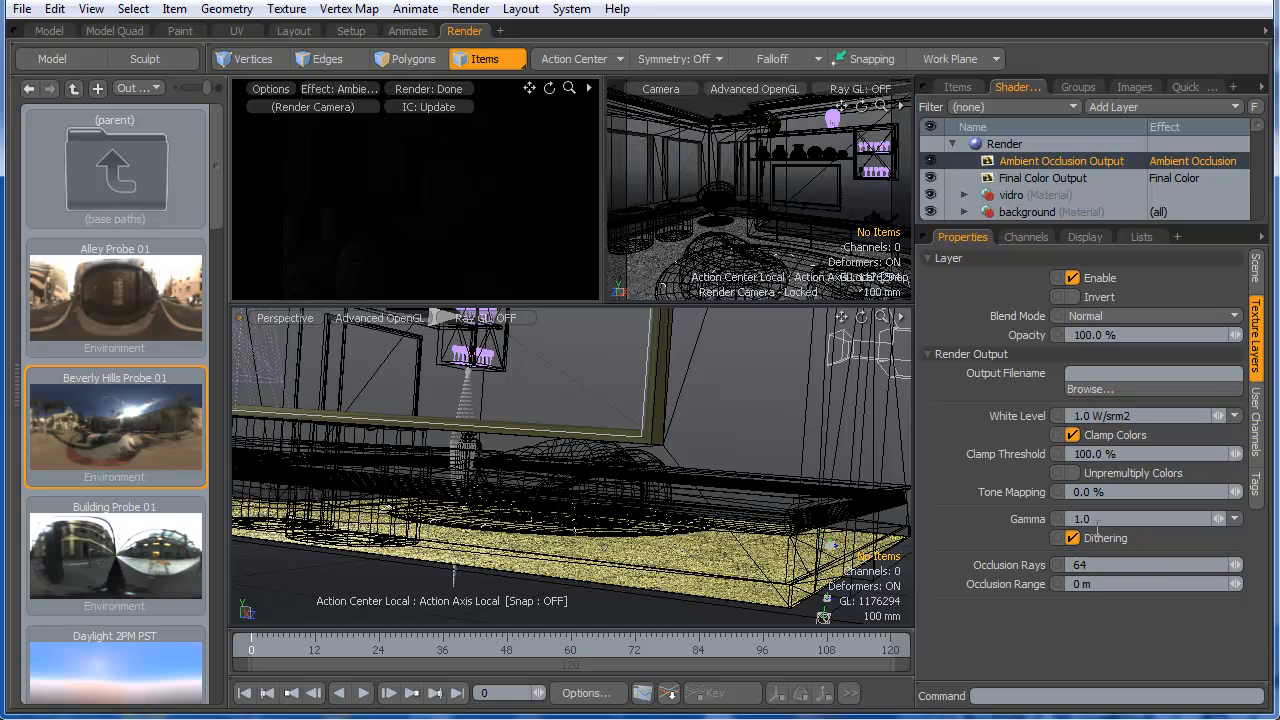
pyautogui.click(1097, 564)
pyautogui.write('1024')
pyautogui.press('Return')
pyautogui.click(1100, 580)
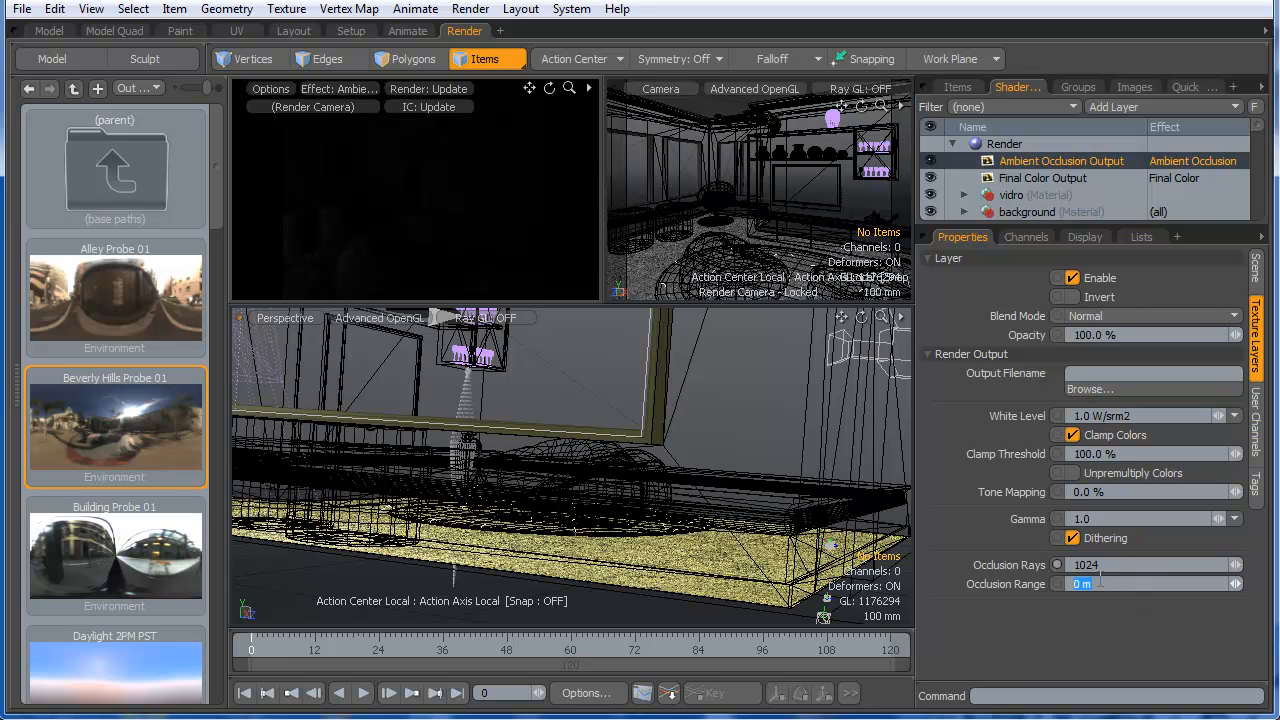
pyautogui.write('.')
pyautogui.write('15')
pyautogui.press('Return')
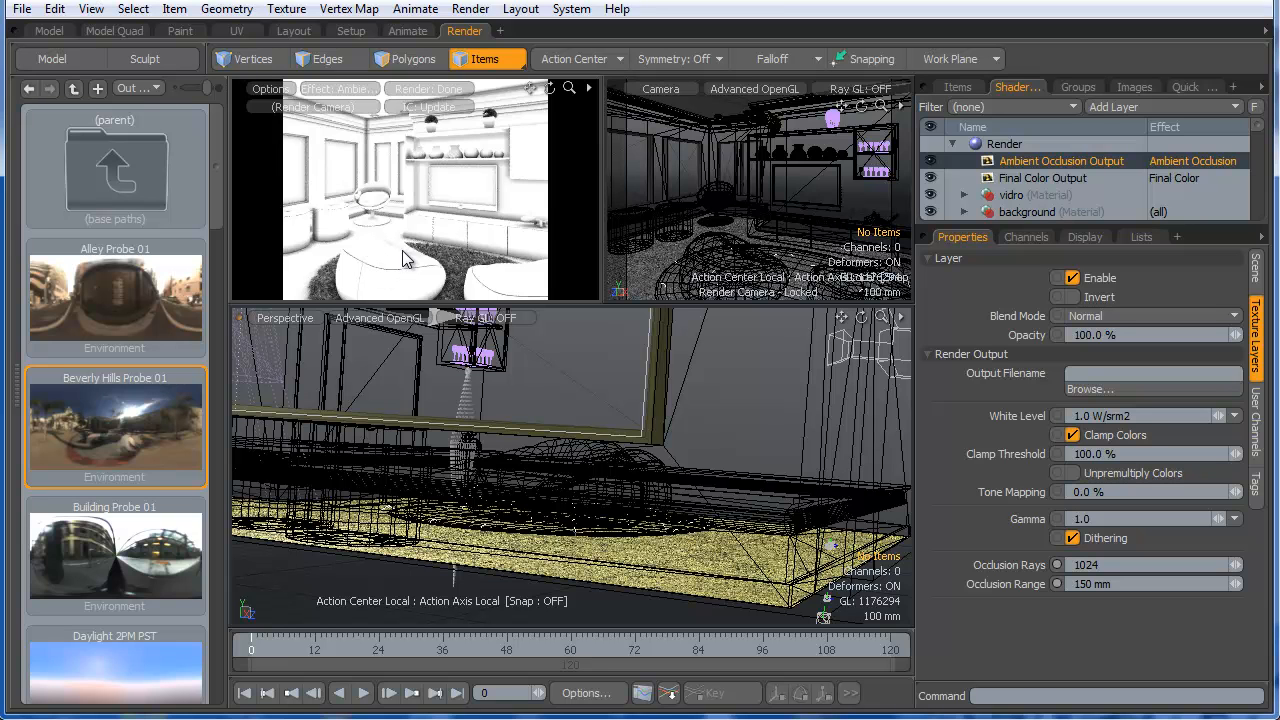
# - Duplicate the Ambient Occlusion Output, change the copy's effect to Depth and set its maximum depth to 8 m
pyautogui.rightClick(1028, 161)
pyautogui.click(1018, 194)
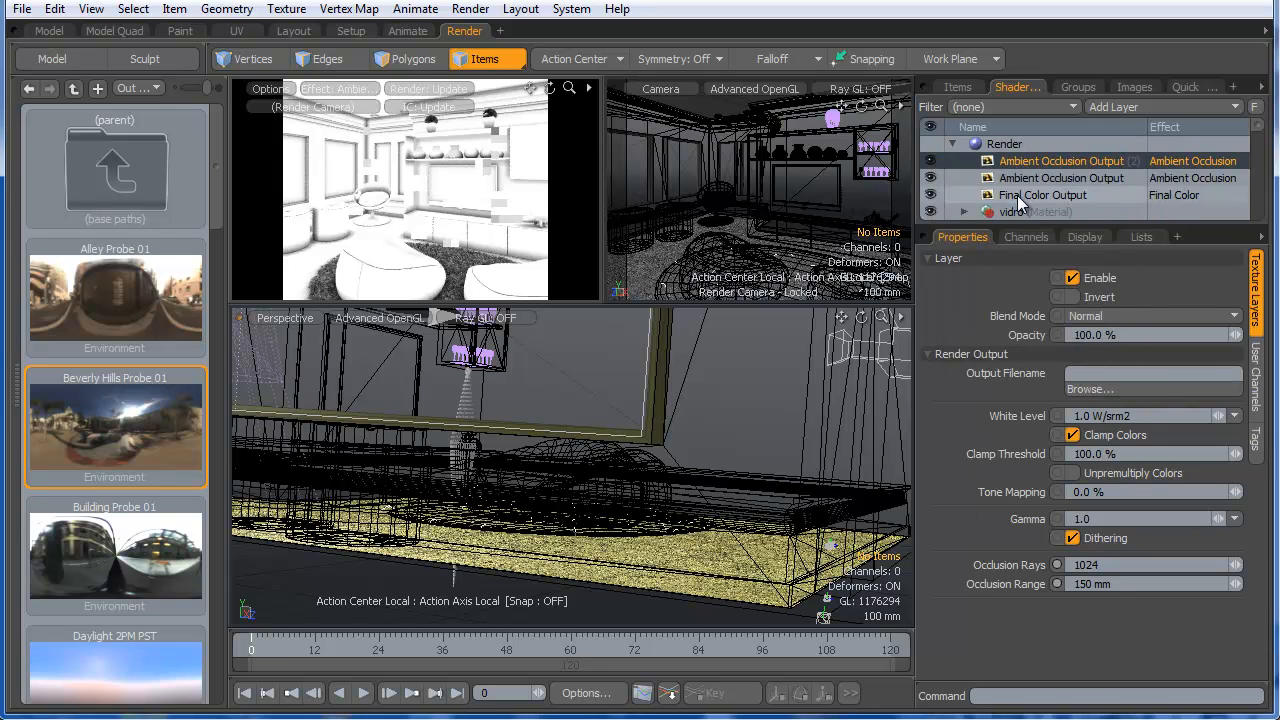
pyautogui.click(1188, 159)
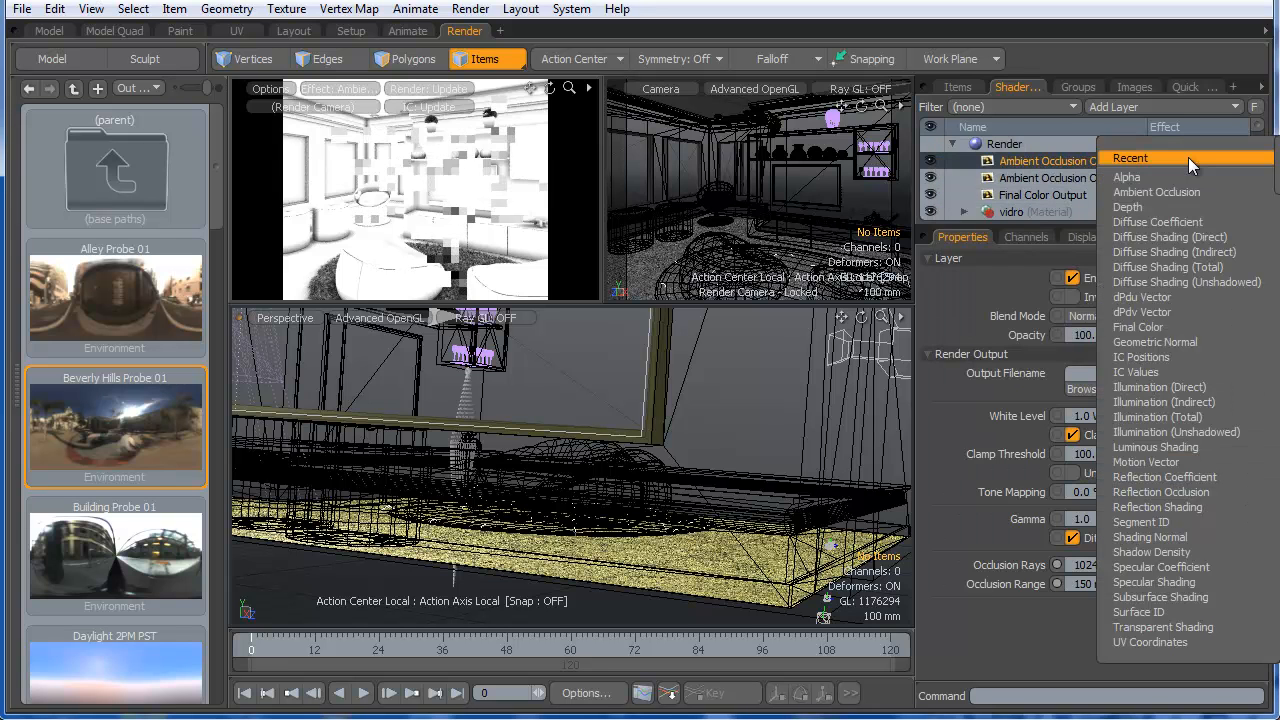
pyautogui.click(1177, 208)
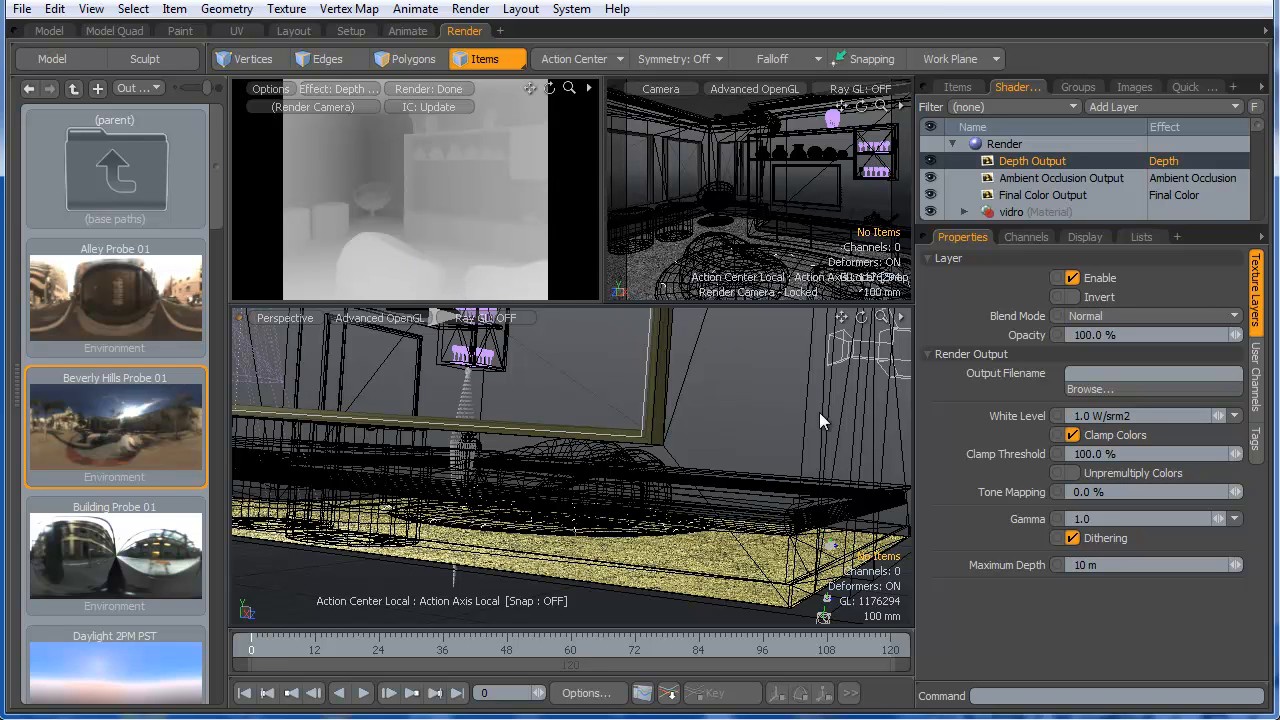
pyautogui.moveTo(1236, 565); pyautogui.dragTo(1215, 565)
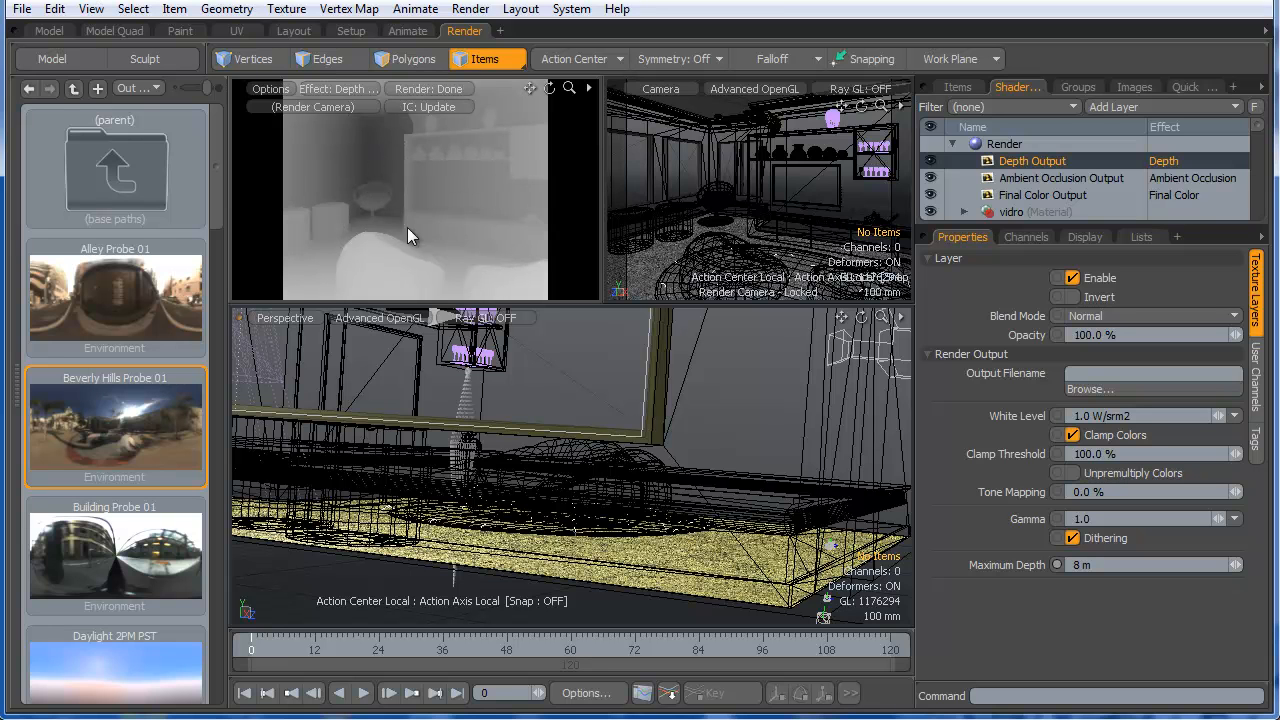
# - Duplicate the Depth Output and change the copy's effect to Reflection Occlusion
pyautogui.rightClick(1023, 161)
pyautogui.click(1006, 196)
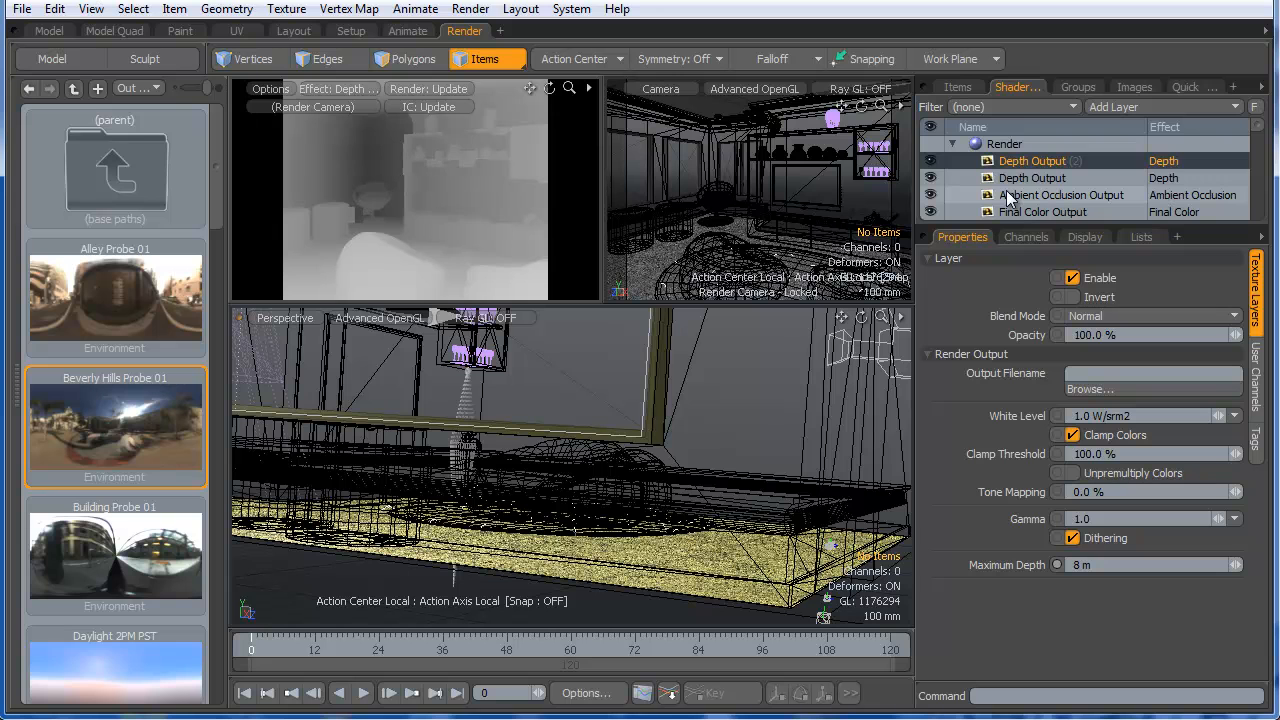
pyautogui.click(1158, 160)
pyautogui.moveTo(1158, 159)
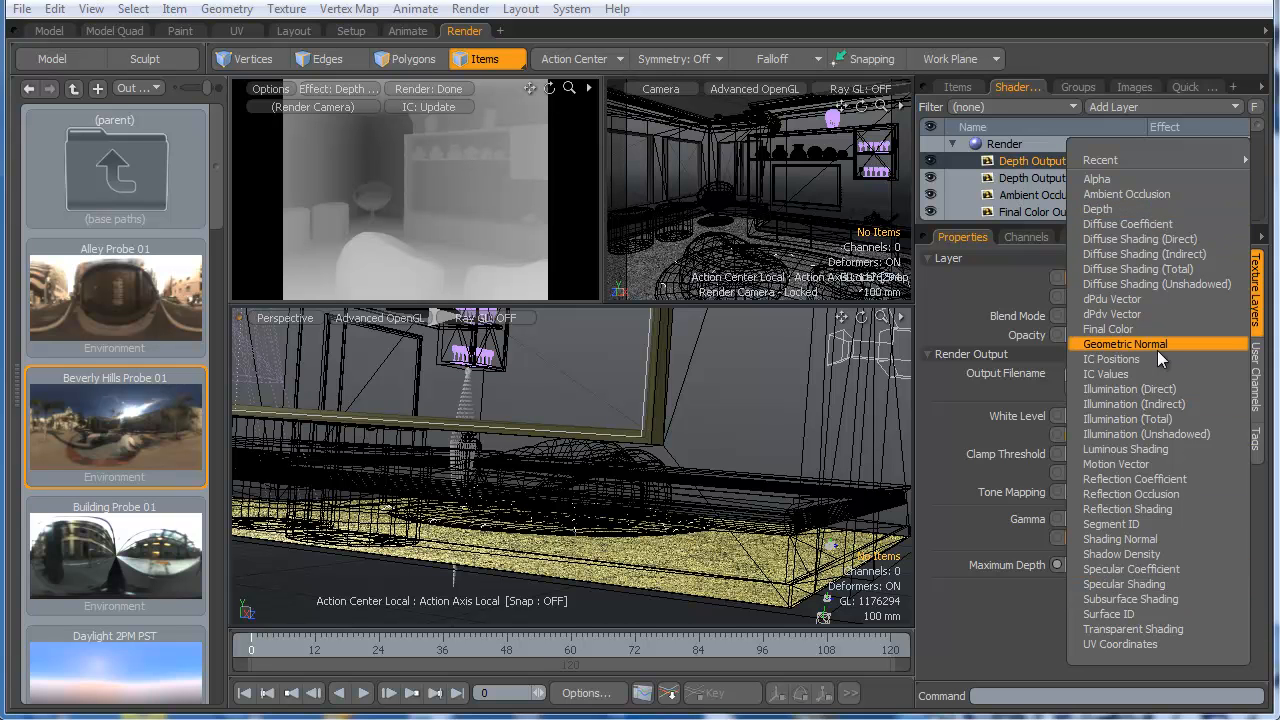
pyautogui.click(1163, 497)
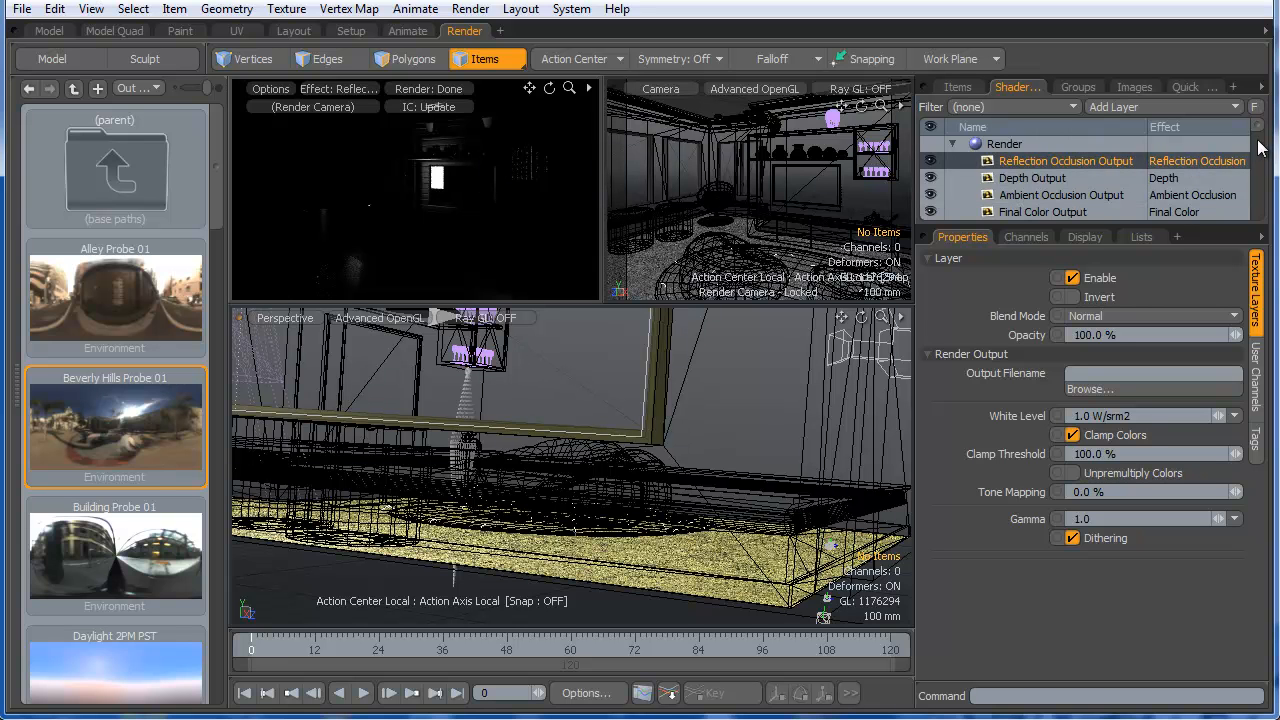
# - Show the Final Color Output in the render preview and pick the TV screen there to select its material
pyautogui.moveTo(1264, 118)
pyautogui.mouseDown()
pyautogui.moveTo(1265, 144)
pyautogui.moveTo(1262, 124)
pyautogui.mouseUp()
pyautogui.click(321, 87)
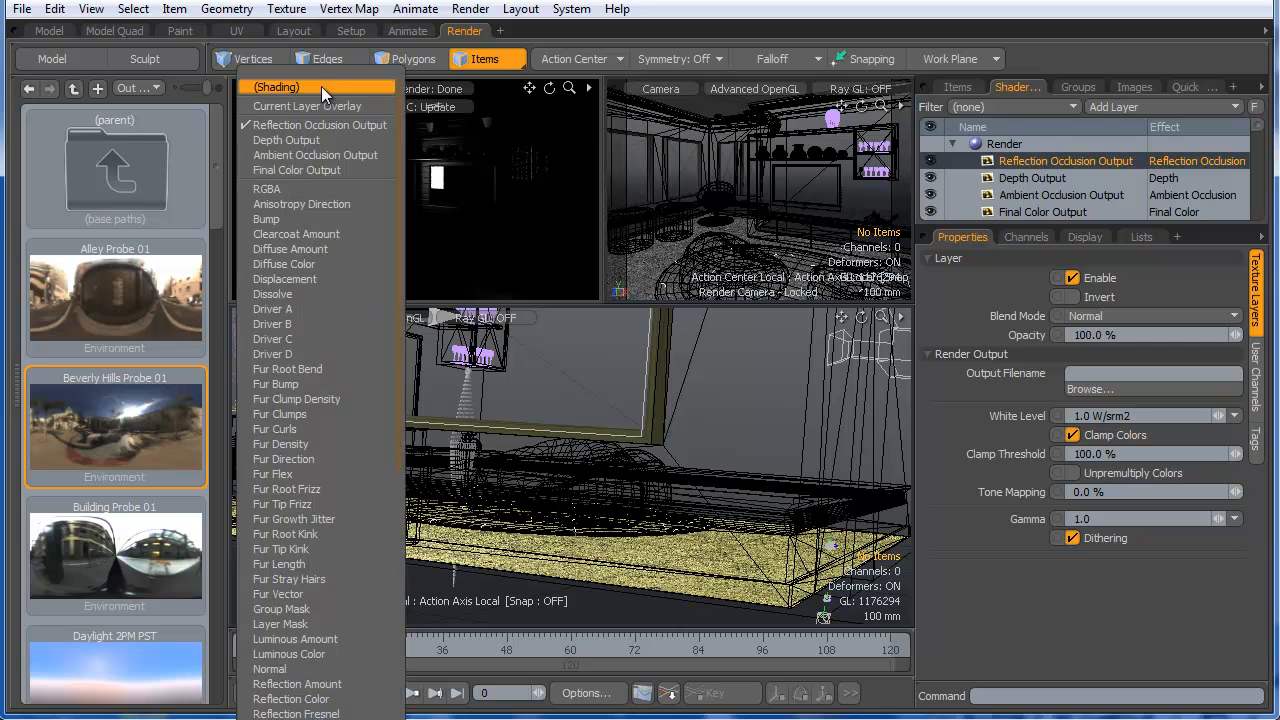
pyautogui.click(293, 167)
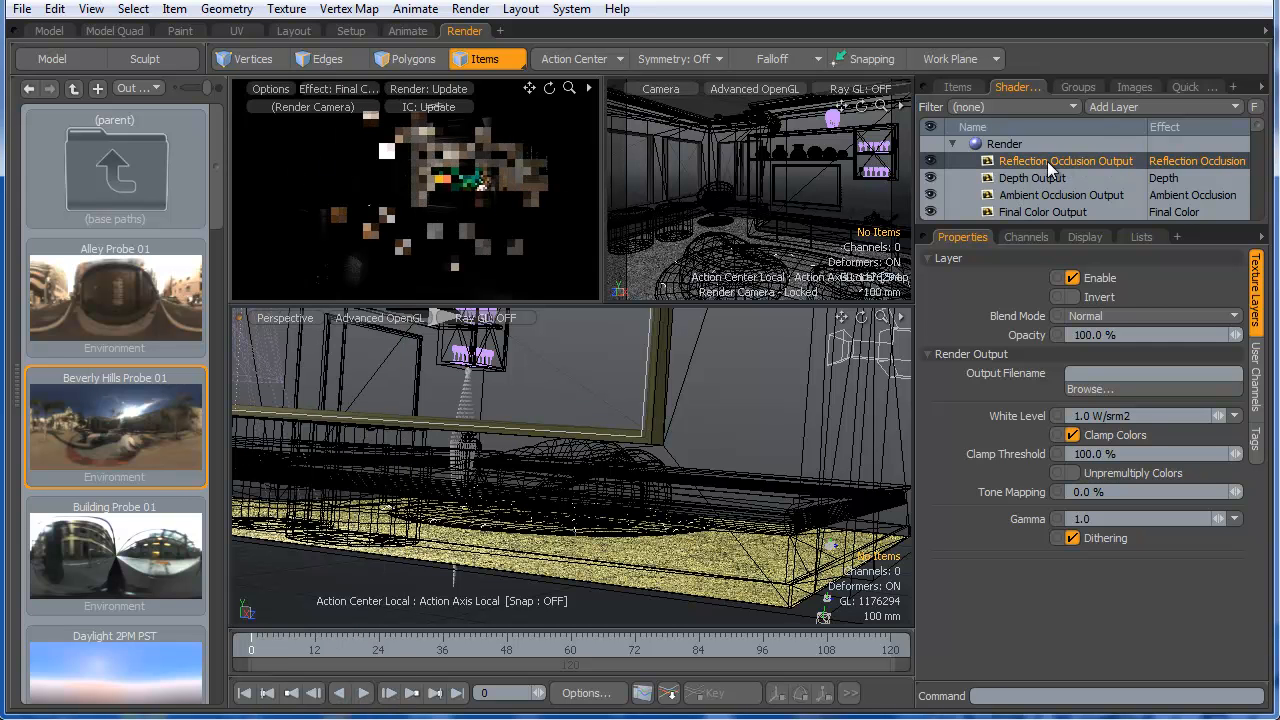
pyautogui.scroll(-3, 1045, 170)
pyautogui.scroll(3, 1036, 175)
pyautogui.scroll(-6, 1036, 173)
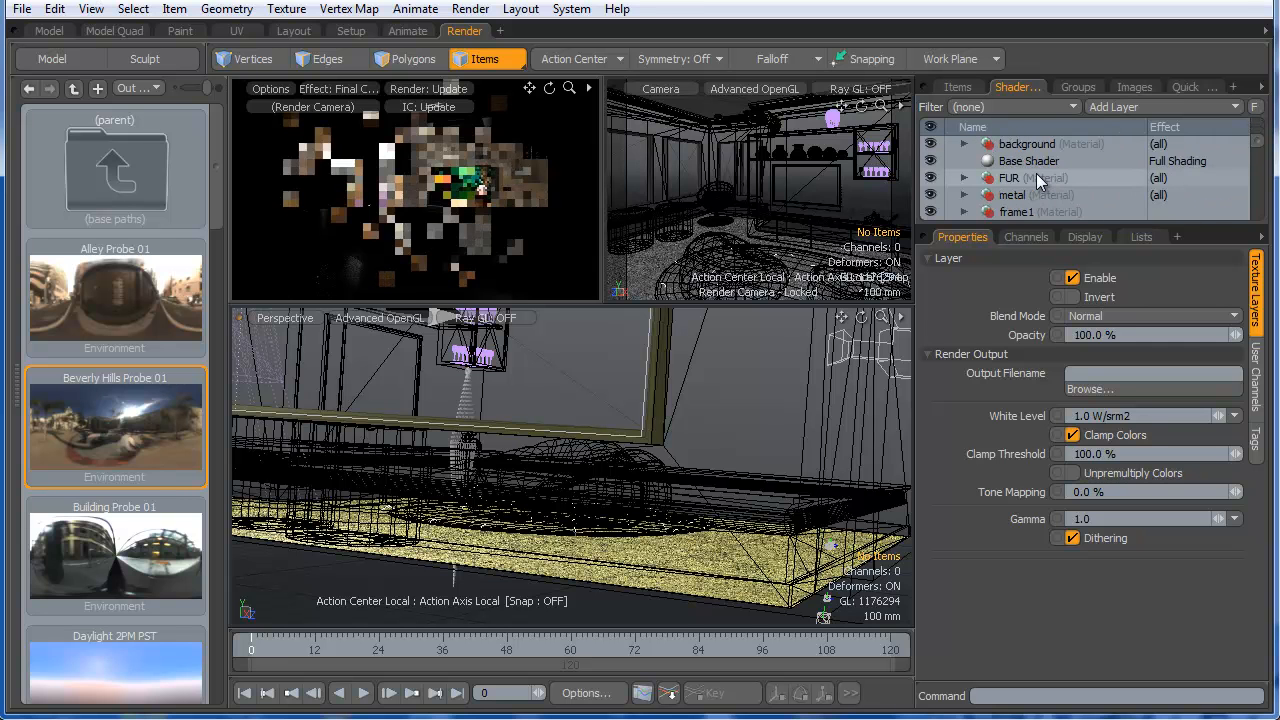
pyautogui.click(461, 186)
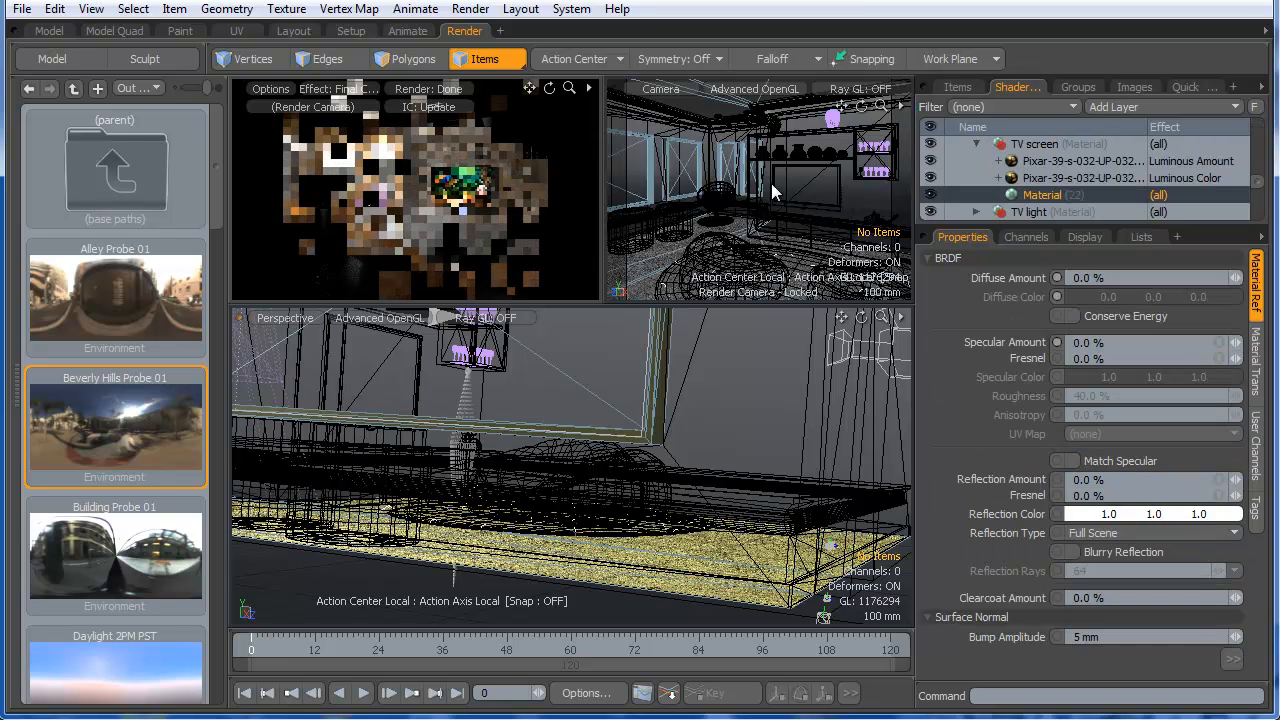
# - Add a Render Output layer to the TV screen material, change its effect to Alpha and collapse the material group
pyautogui.click(1101, 106)
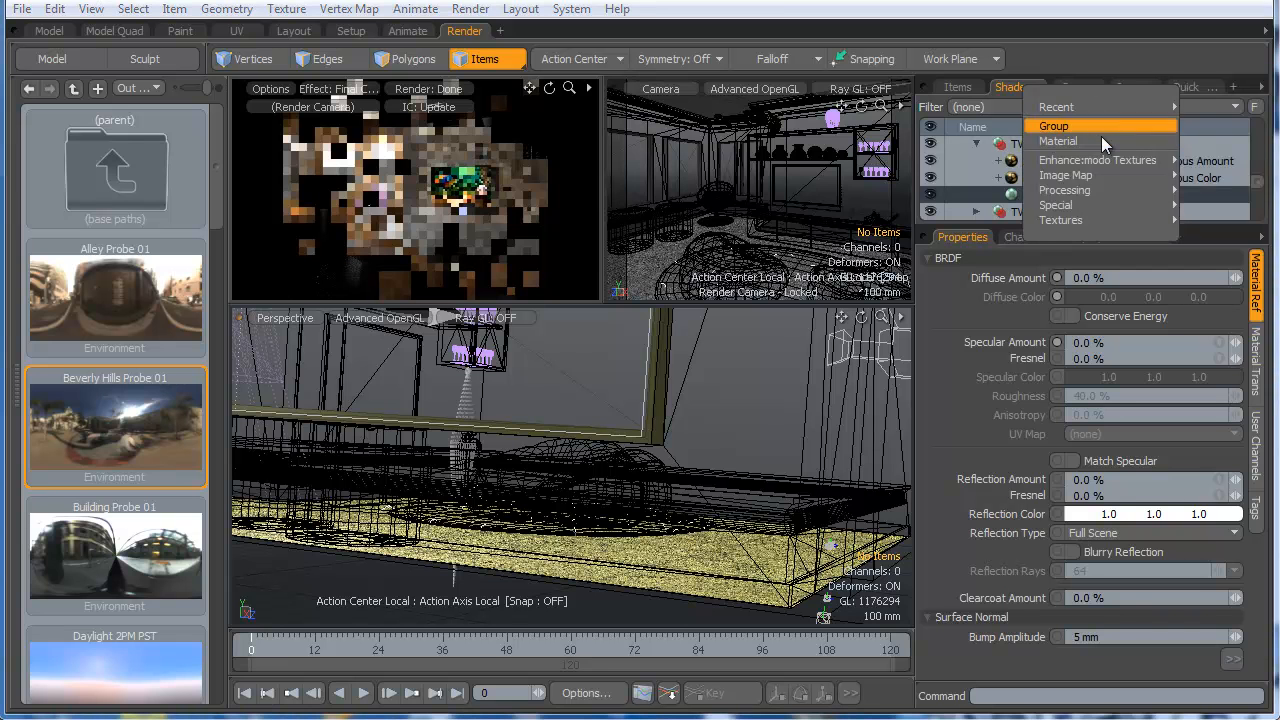
pyautogui.moveTo(1098, 174)
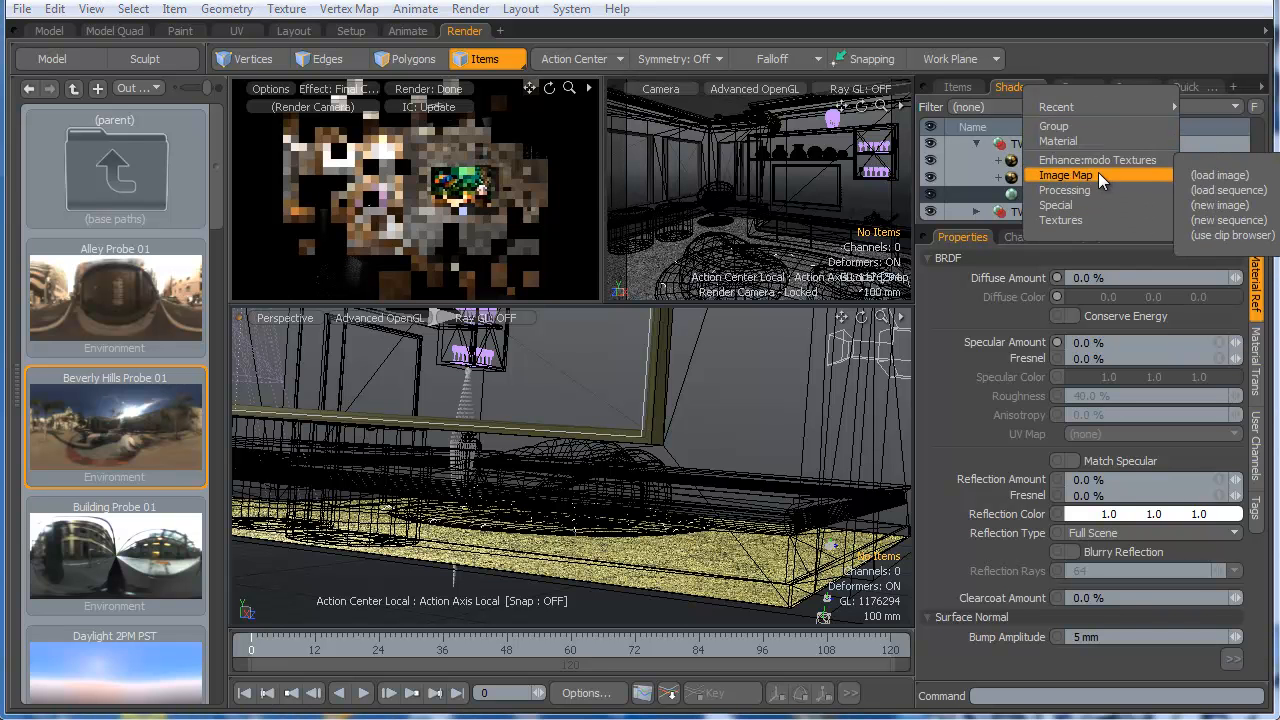
pyautogui.moveTo(1088, 109)
pyautogui.moveTo(1077, 194)
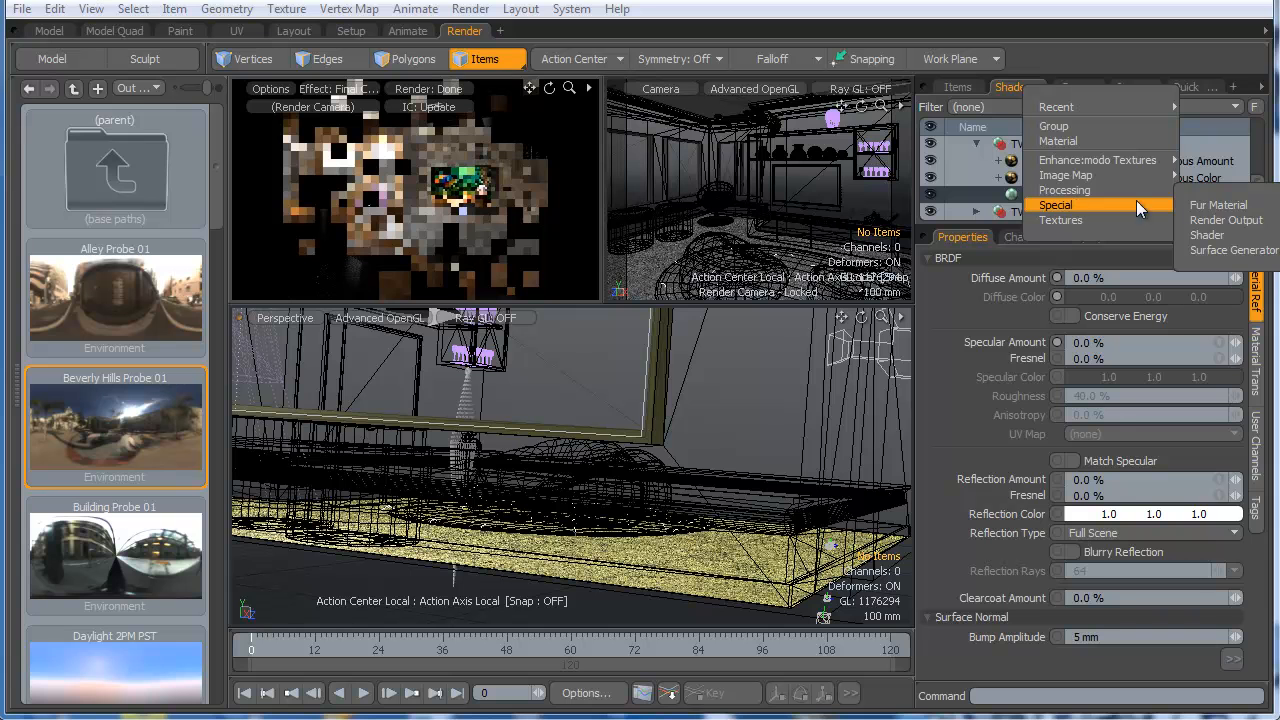
pyautogui.click(1201, 221)
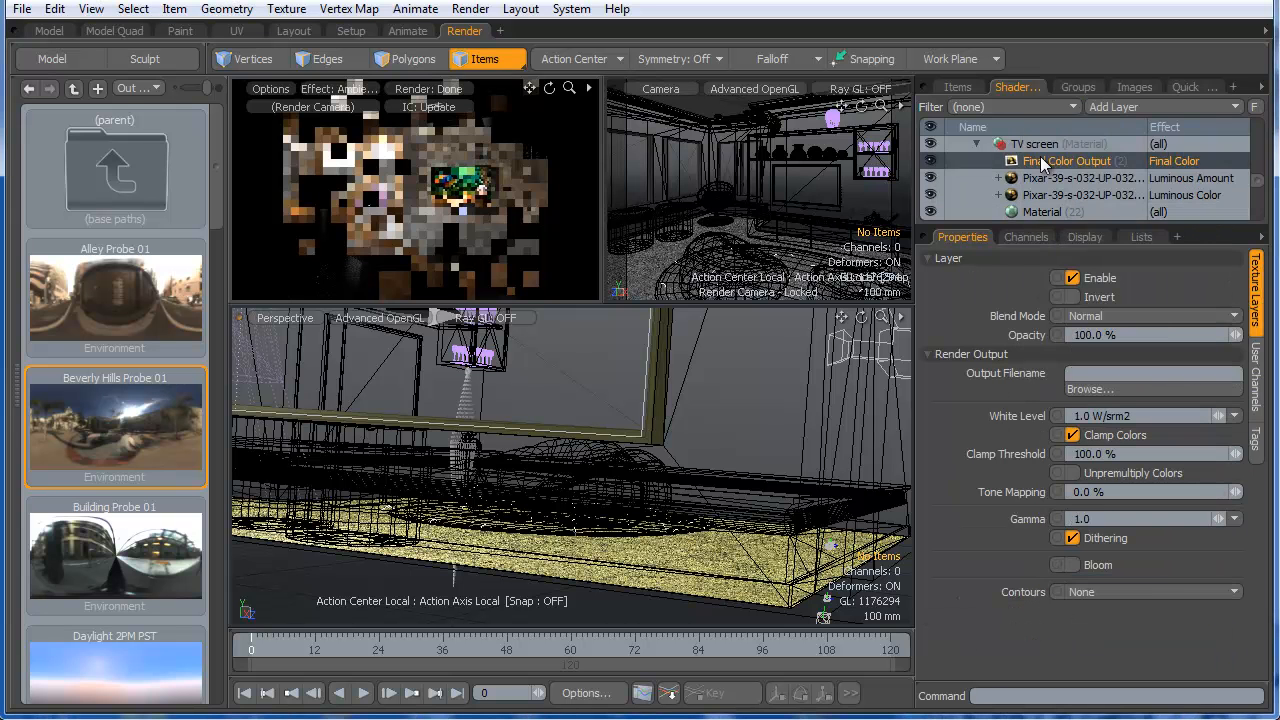
pyautogui.click(1189, 164)
pyautogui.click(1159, 180)
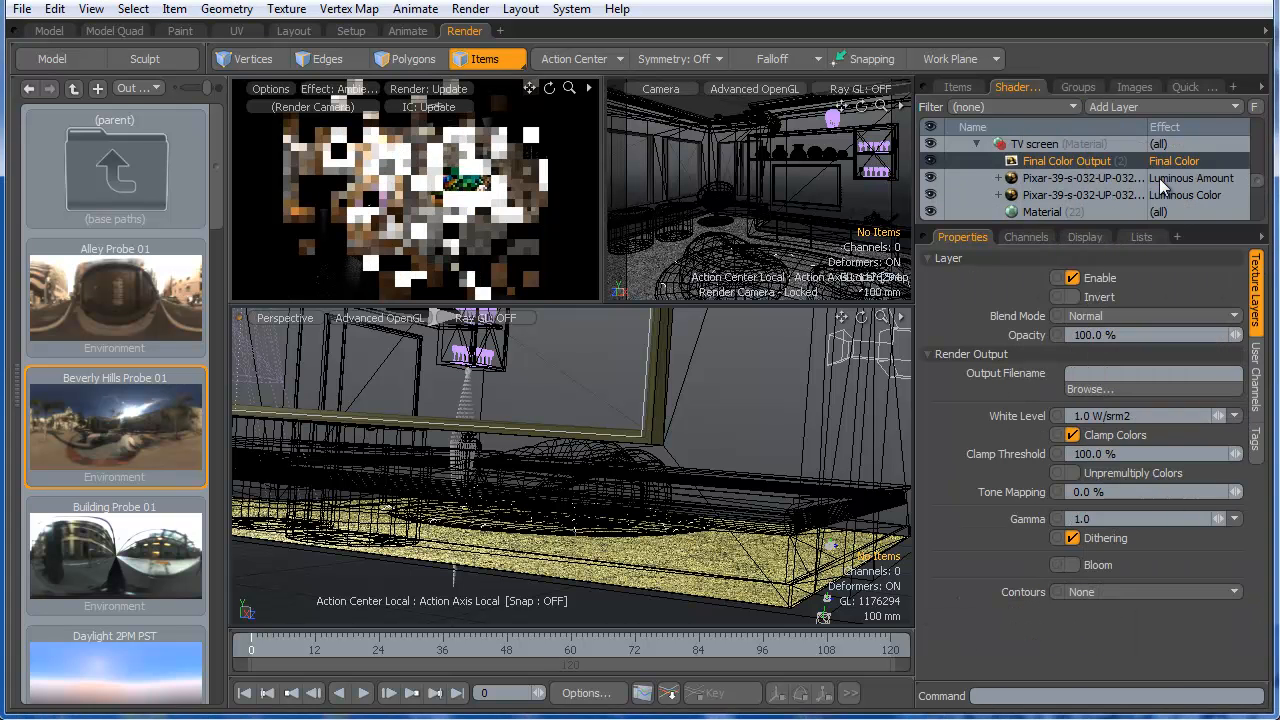
pyautogui.click(977, 145)
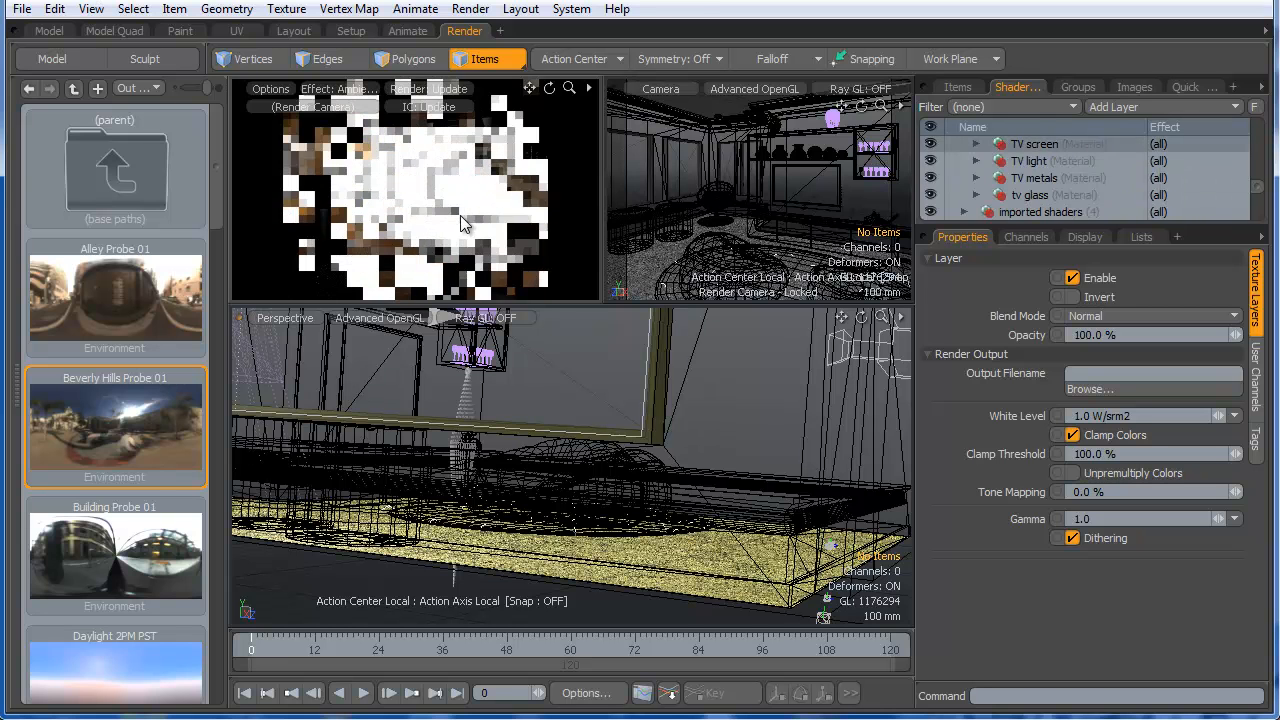
# - Return the render preview to the Final Color Output and look through the materials in the shader tree
pyautogui.click(334, 89)
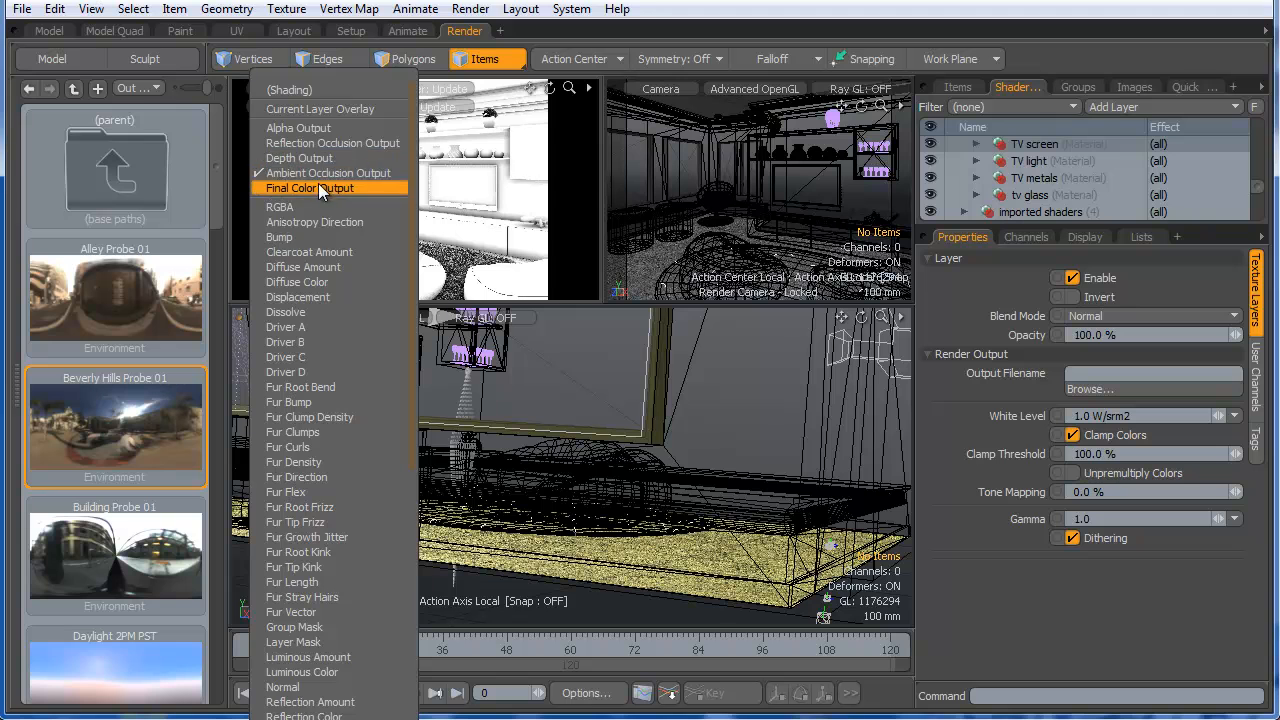
pyautogui.click(380, 188)
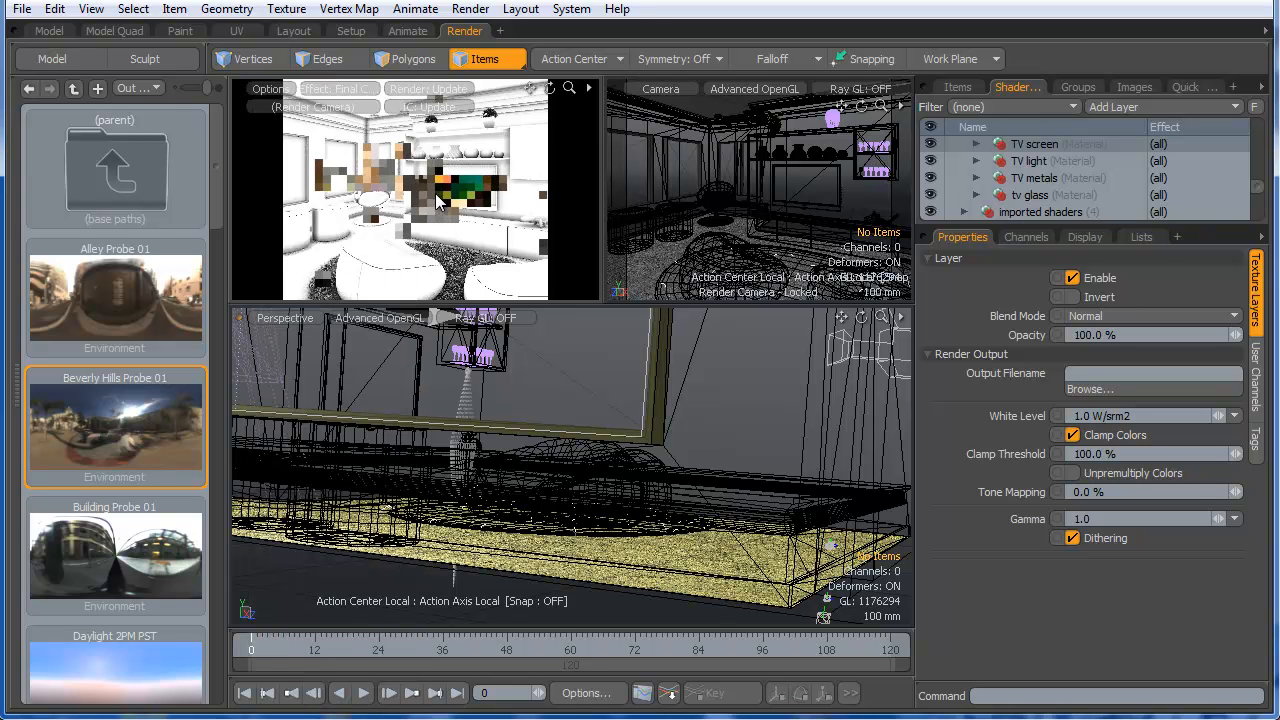
pyautogui.scroll(-10, 1035, 178)
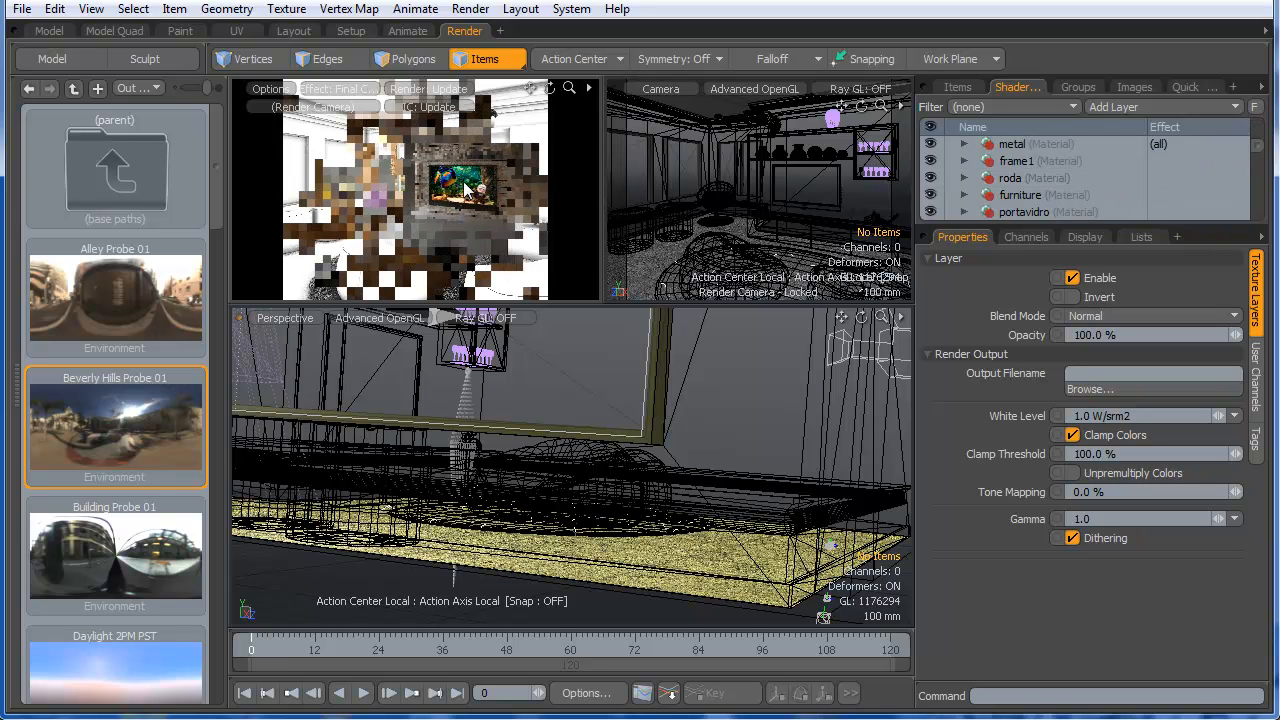
pyautogui.scroll(-5, 1031, 170)
pyautogui.scroll(-5, 1028, 174)
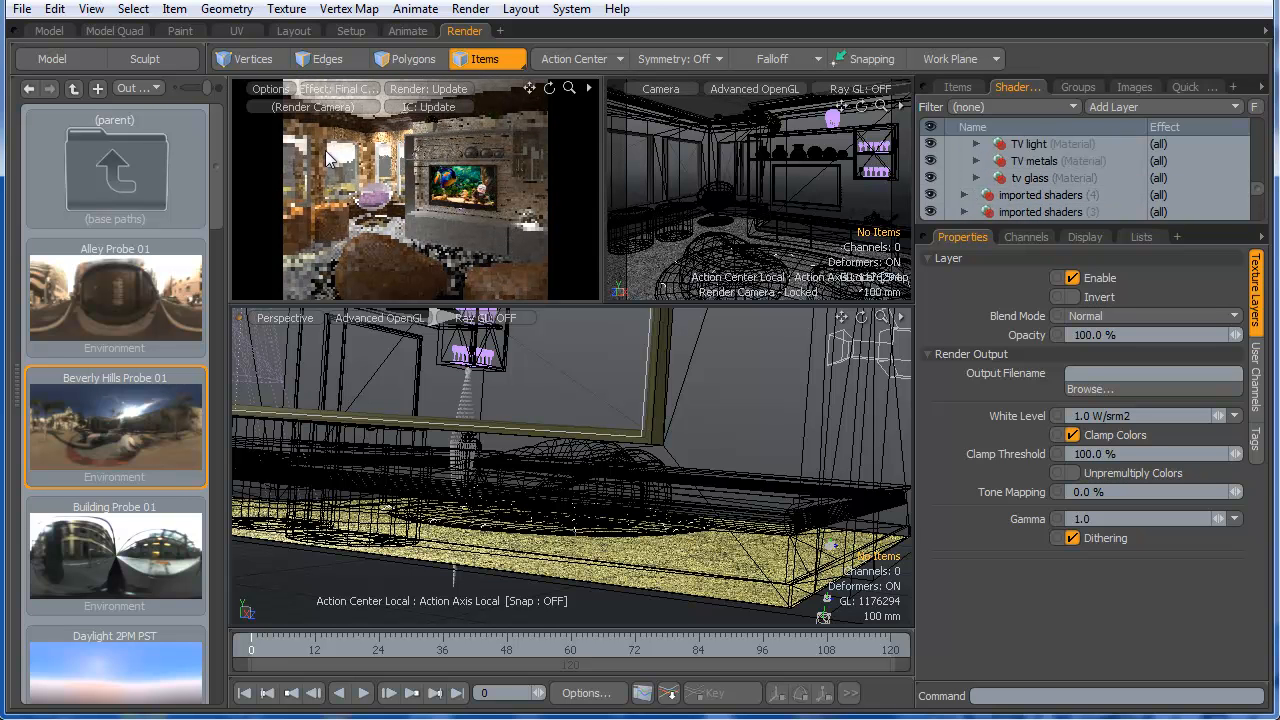
pyautogui.scroll(10, 1075, 165)
pyautogui.scroll(2, 1054, 177)
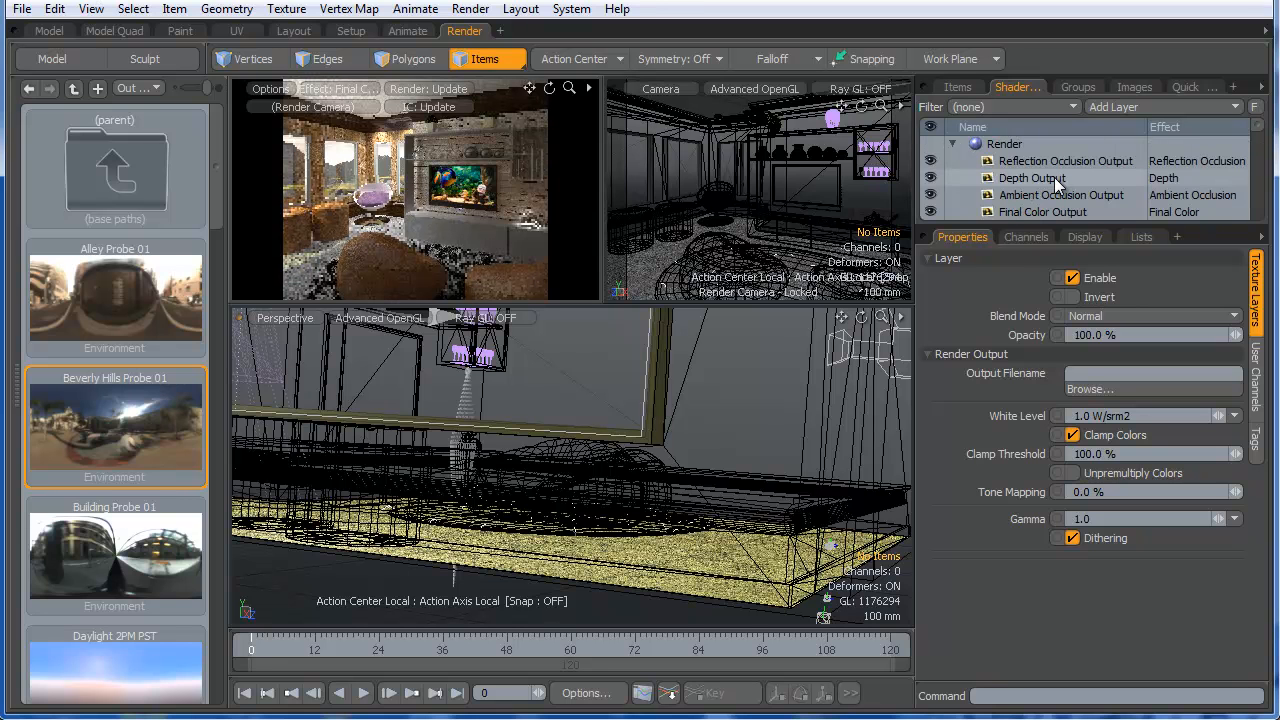
# - Set the frame width of the Render item to 3000 pixels
pyautogui.click(1060, 144)
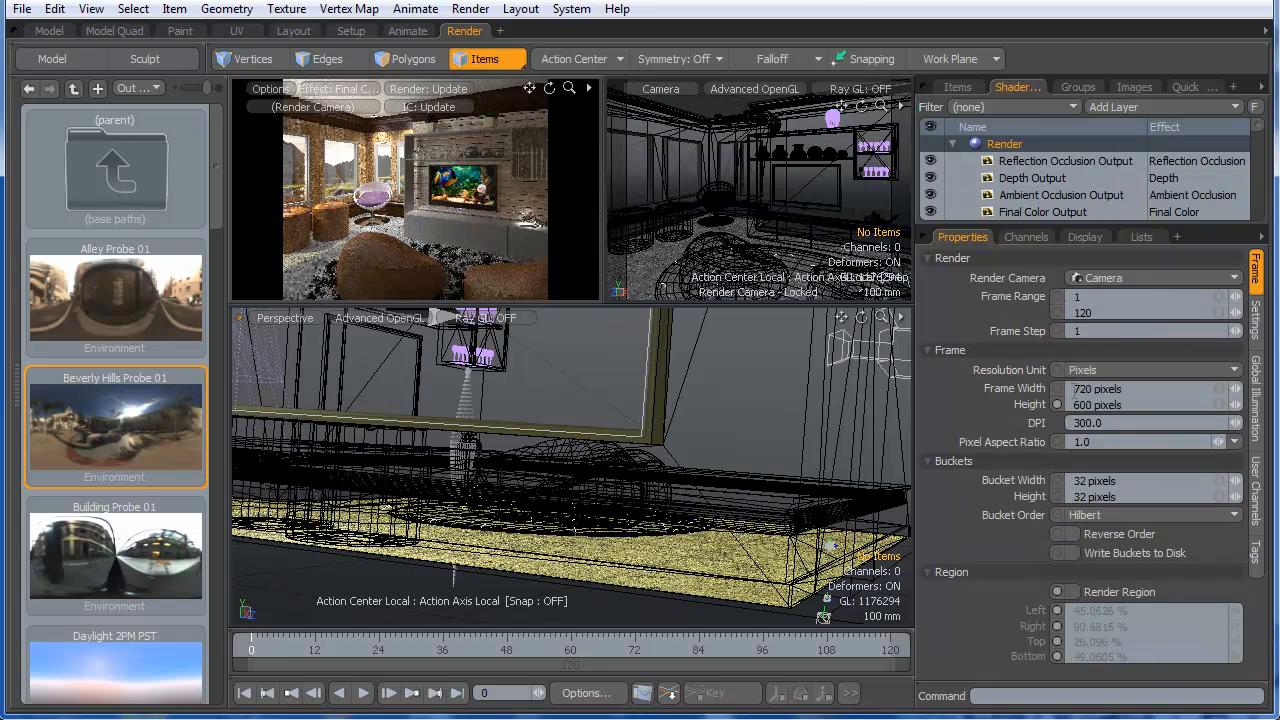
pyautogui.click(1141, 390)
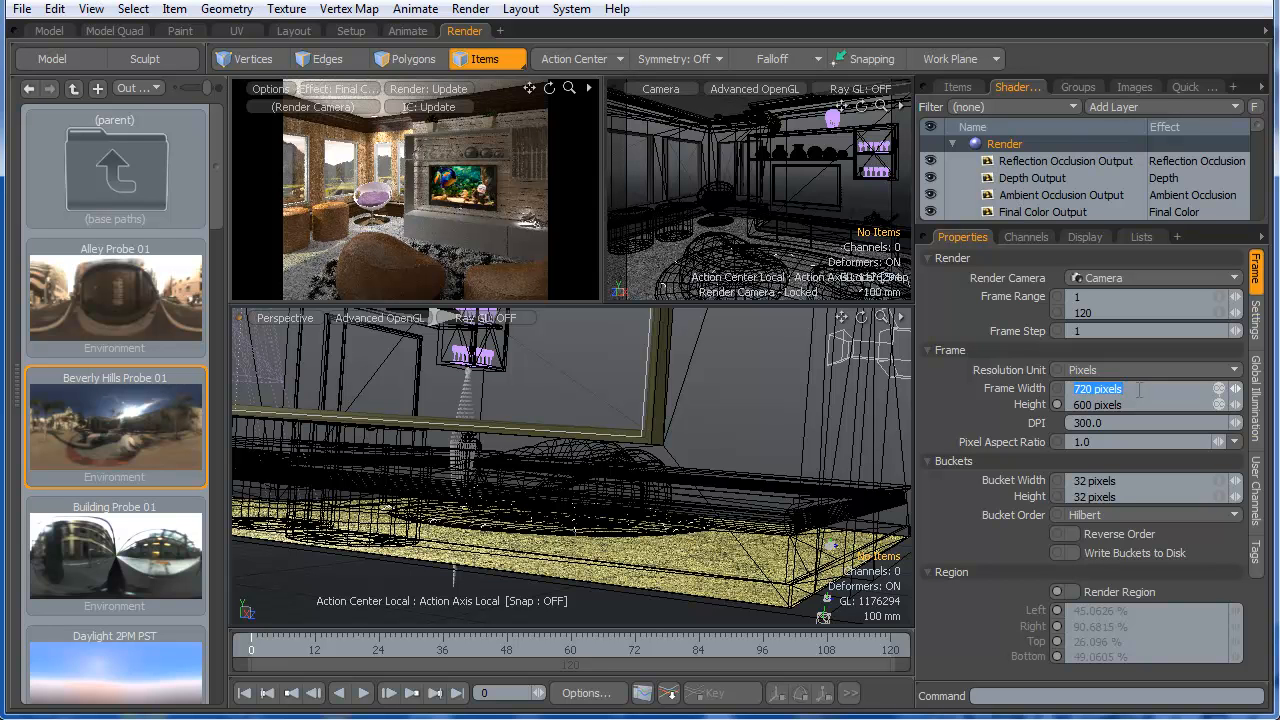
pyautogui.write('3000')
pyautogui.press('Return')
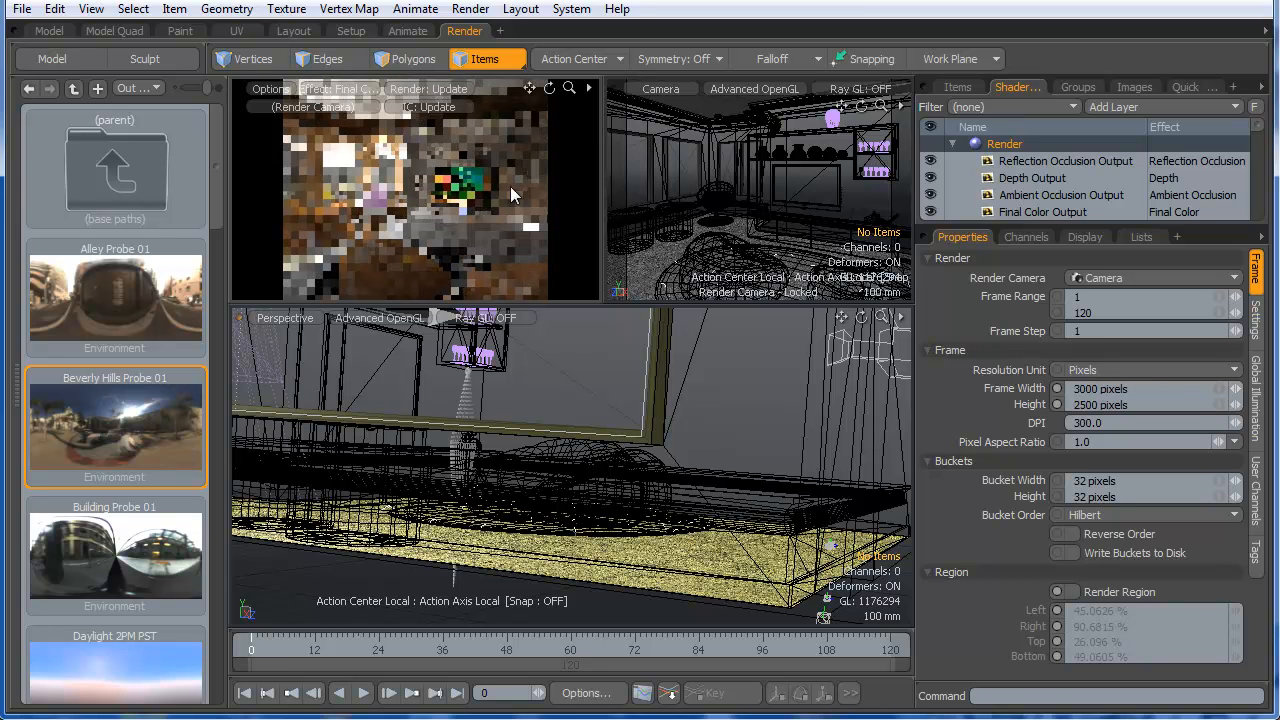
pyautogui.click(1100, 389)
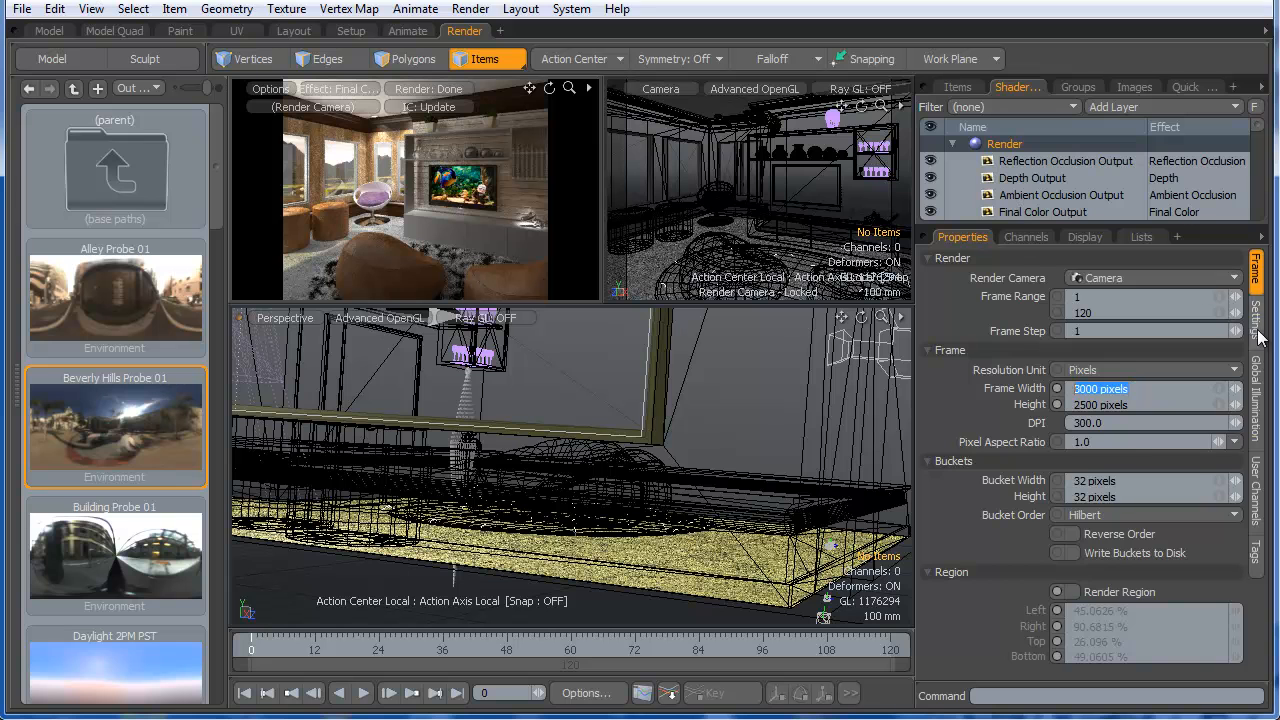
# - Set the render antialiasing to 16 Samples/Pixel with the Catmull-Rom antialiasing filter
pyautogui.click(1257, 370)
pyautogui.click(1255, 318)
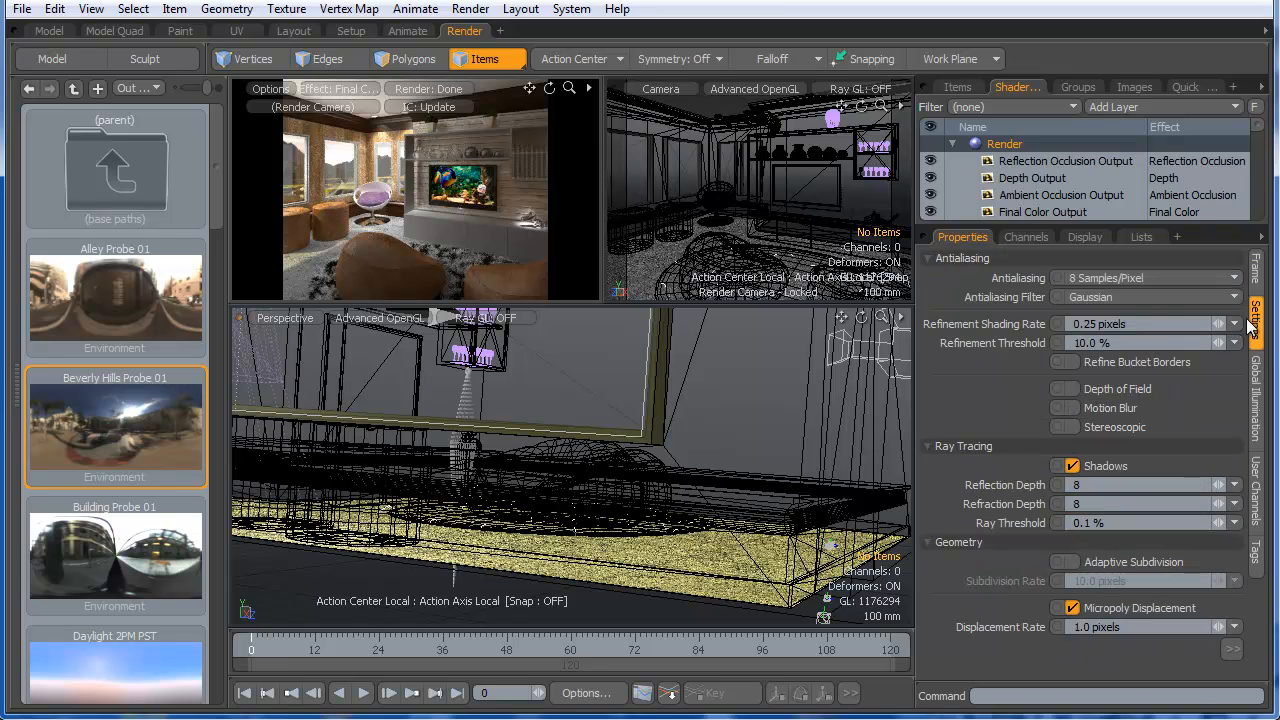
pyautogui.click(1187, 277)
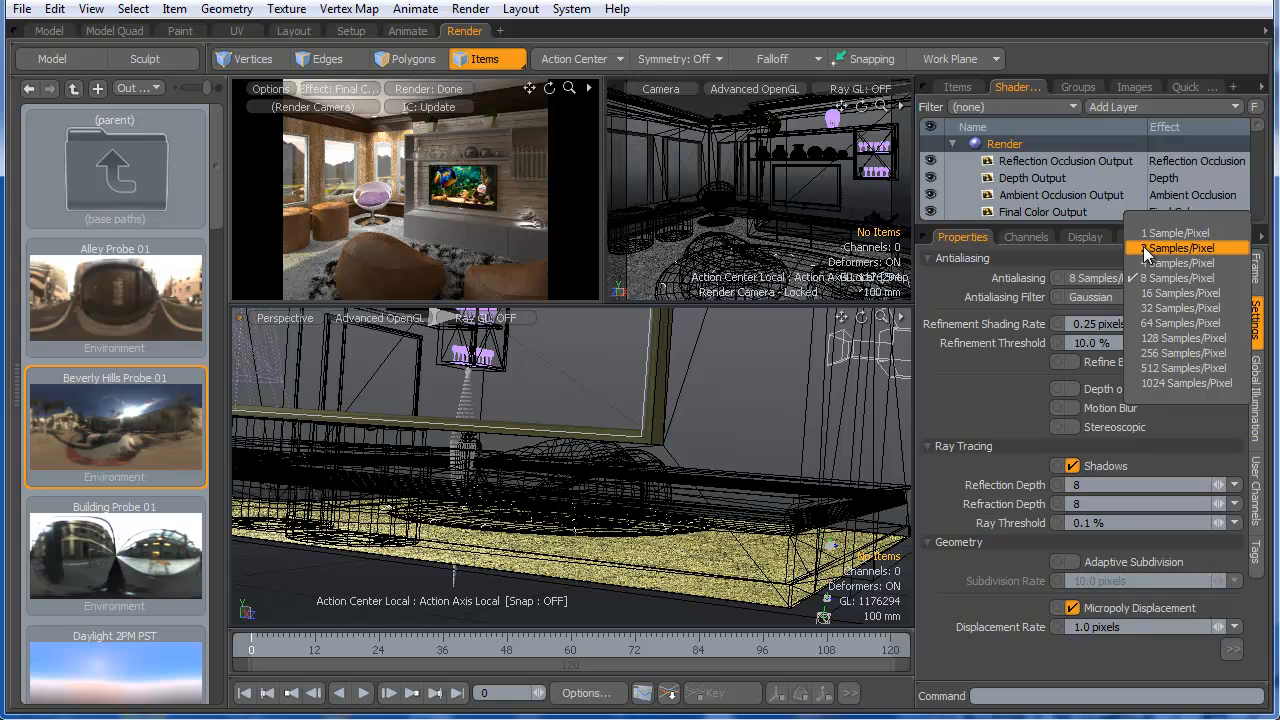
pyautogui.click(1167, 295)
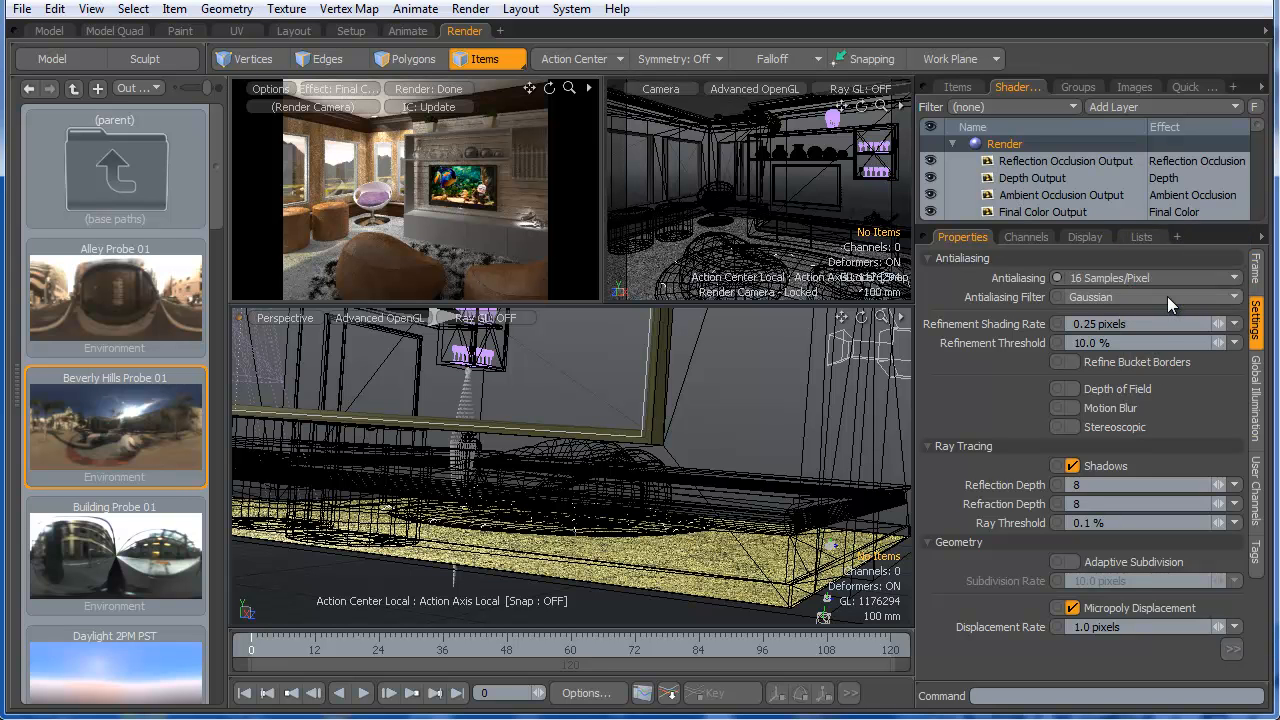
pyautogui.click(1110, 296)
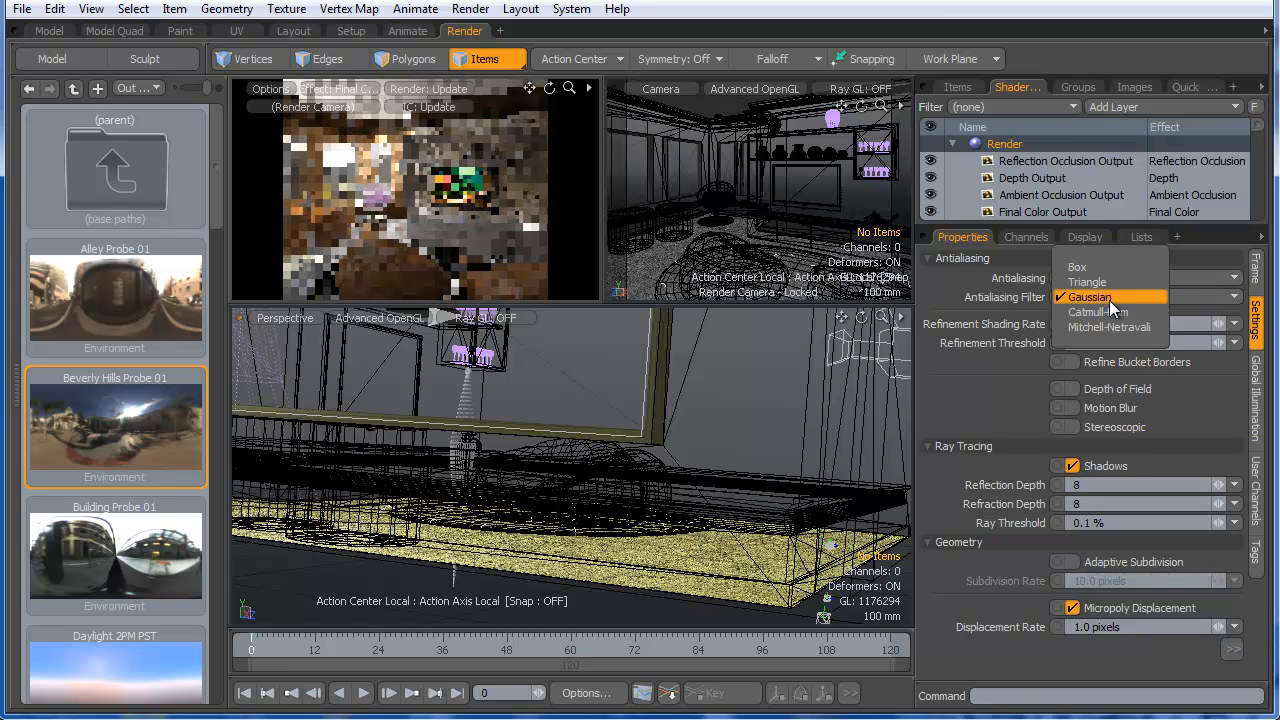
pyautogui.click(1103, 311)
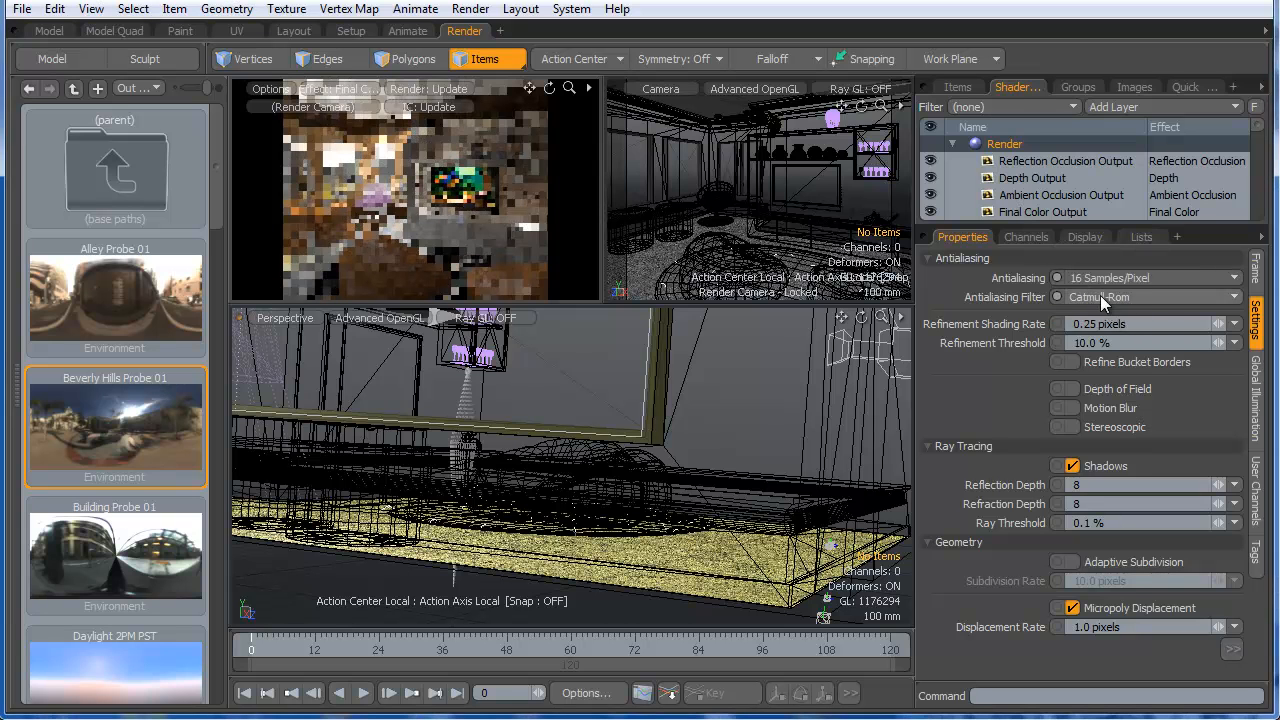
# - Set the render's Refinement Shading Rate to 0.1 pixels and the Refinement Threshold to 5 %
pyautogui.click(1093, 324)
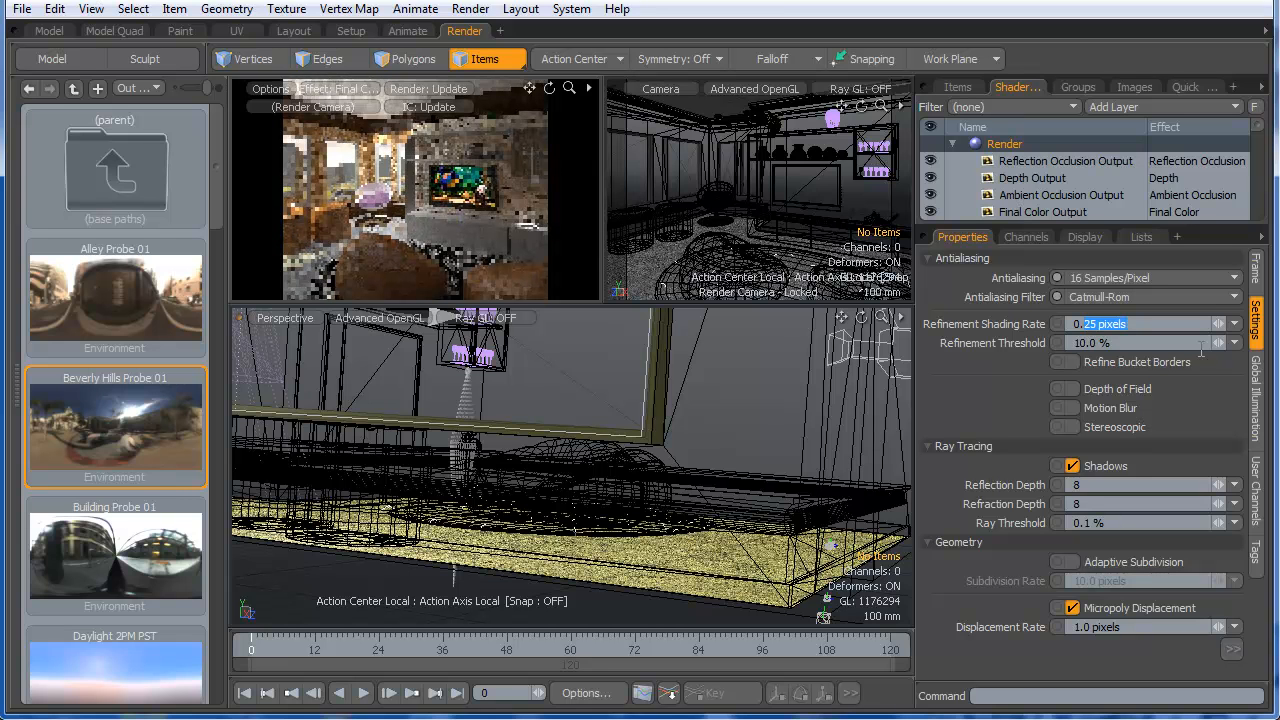
pyautogui.write('0.1')
pyautogui.press('Return')
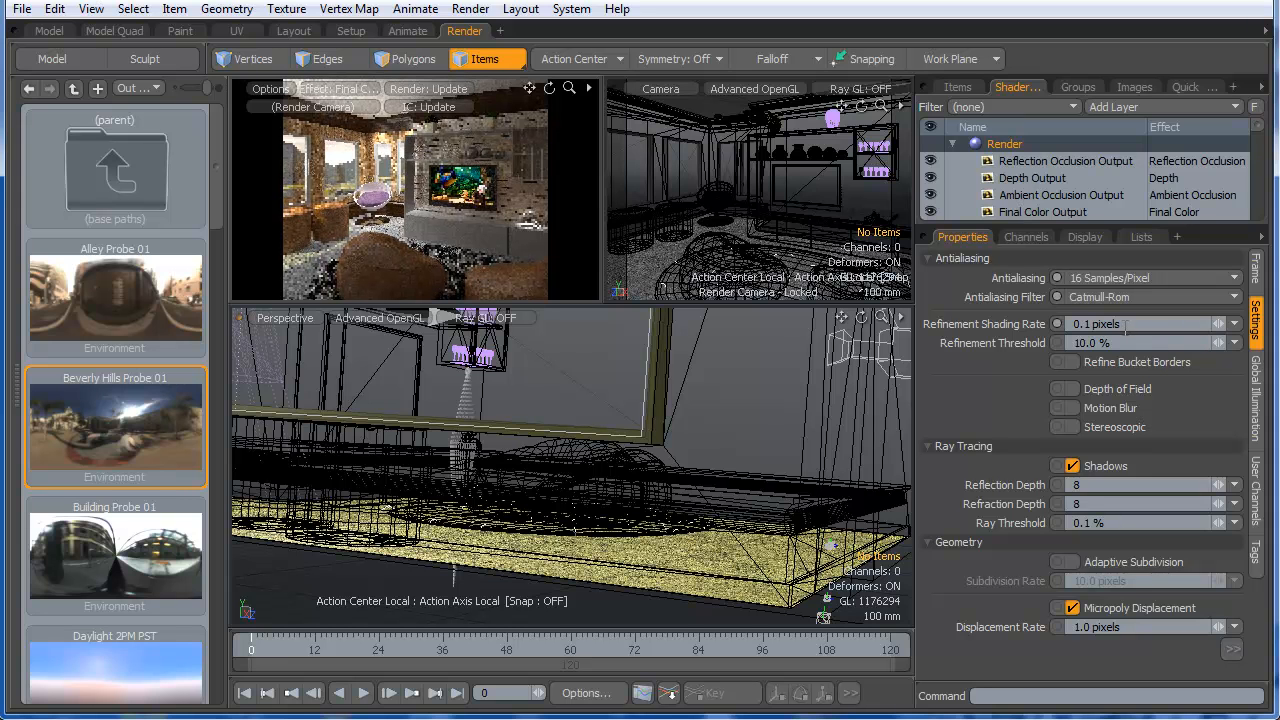
pyautogui.click(1106, 343)
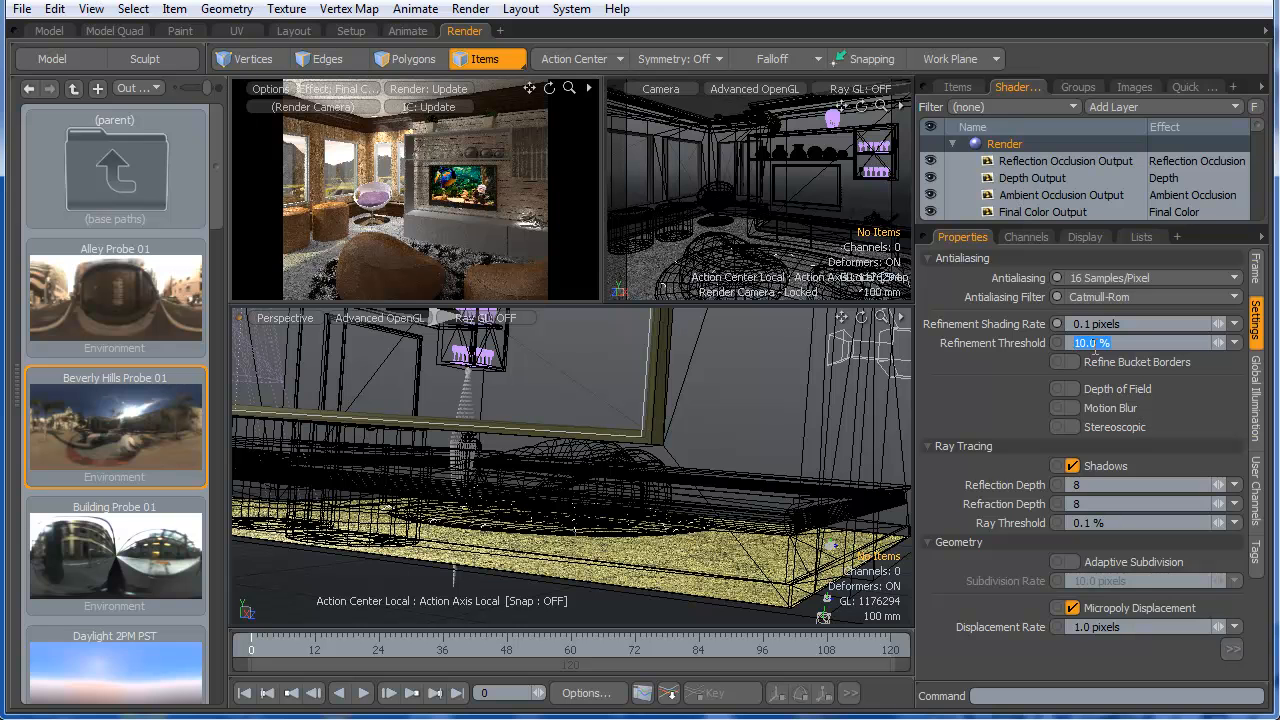
pyautogui.write('5')
pyautogui.press('Return')
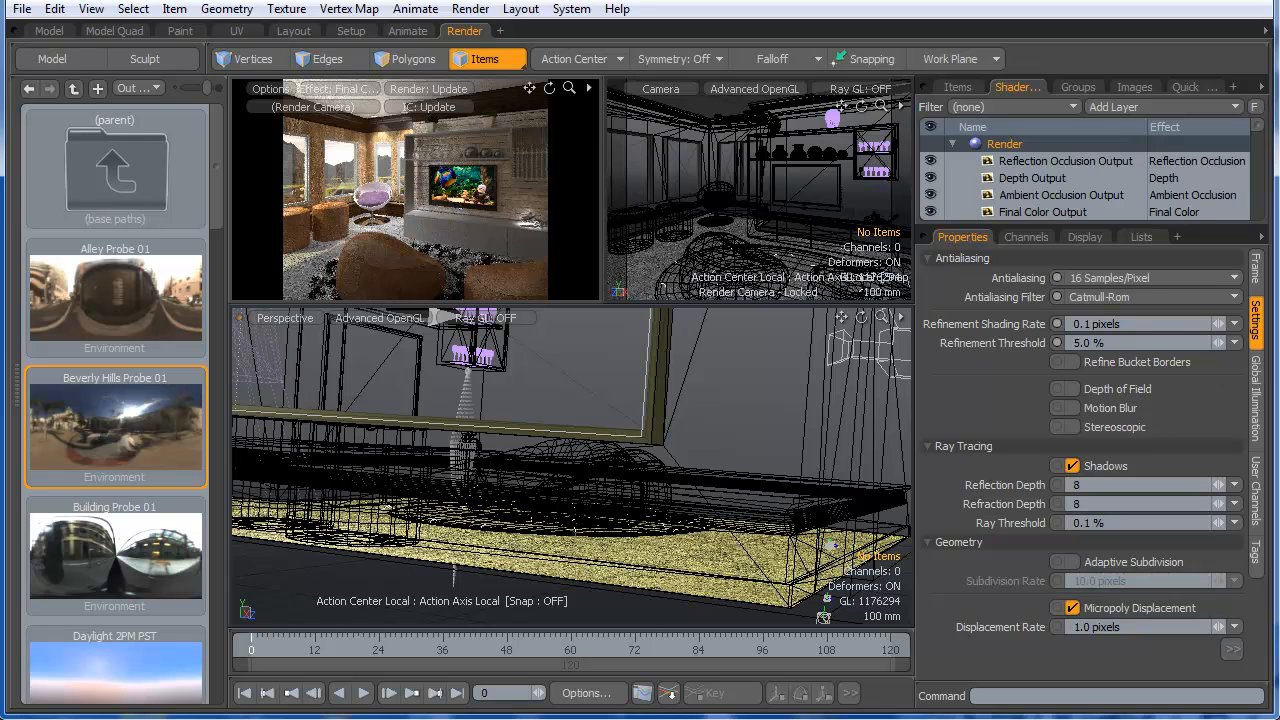
# - Lower the ray tracing Ray Threshold of the Render item to 0.01 %
pyautogui.click(1118, 341)
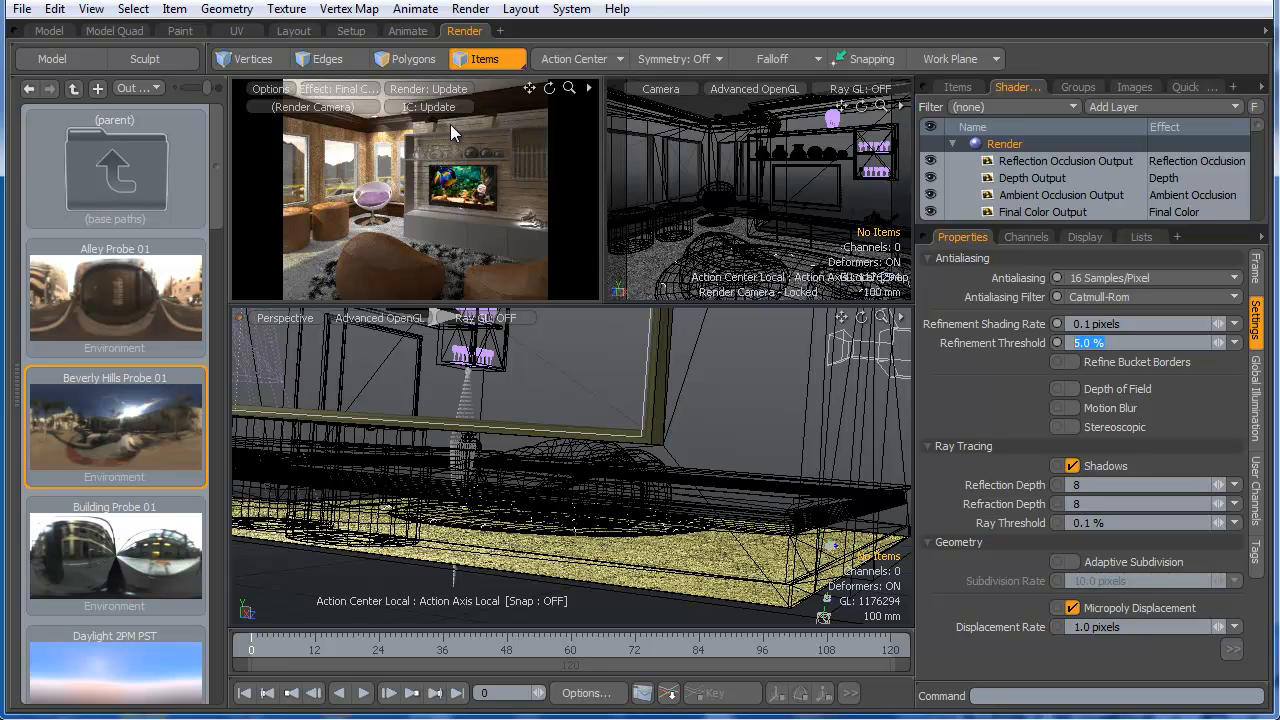
pyautogui.click(1090, 323)
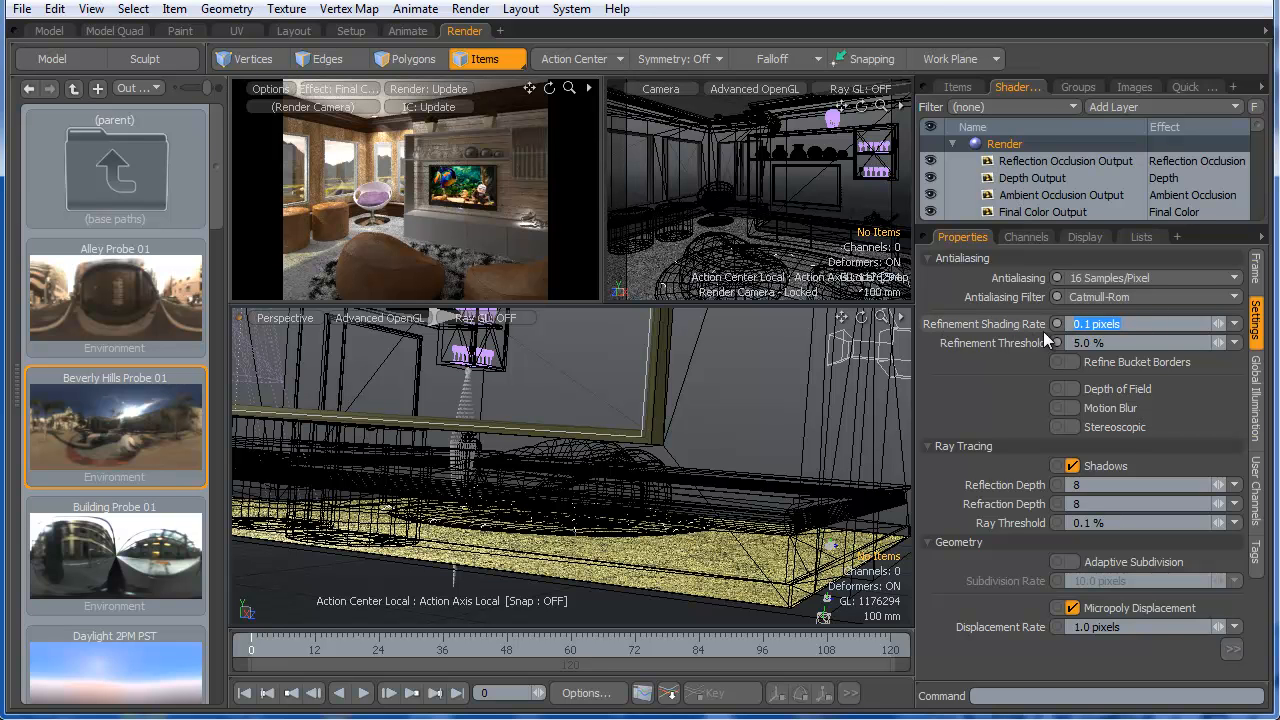
pyautogui.click(970, 343)
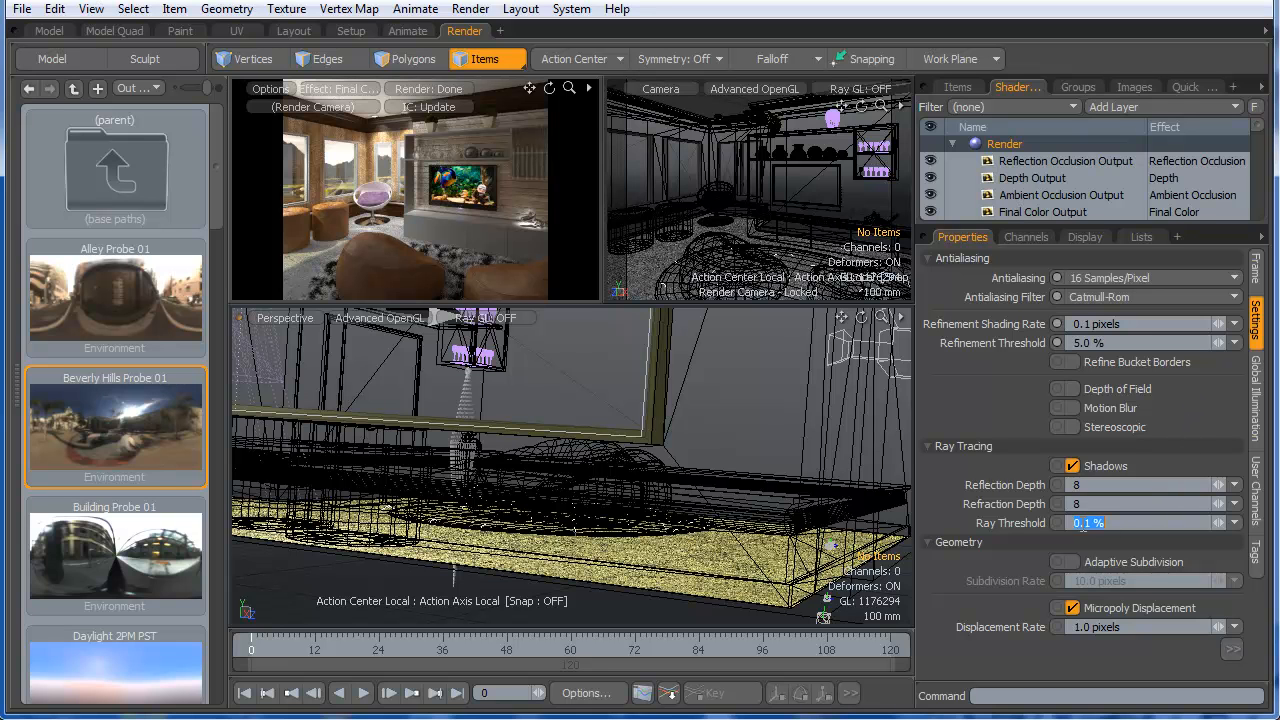
pyautogui.write('0')
pyautogui.press('Return')
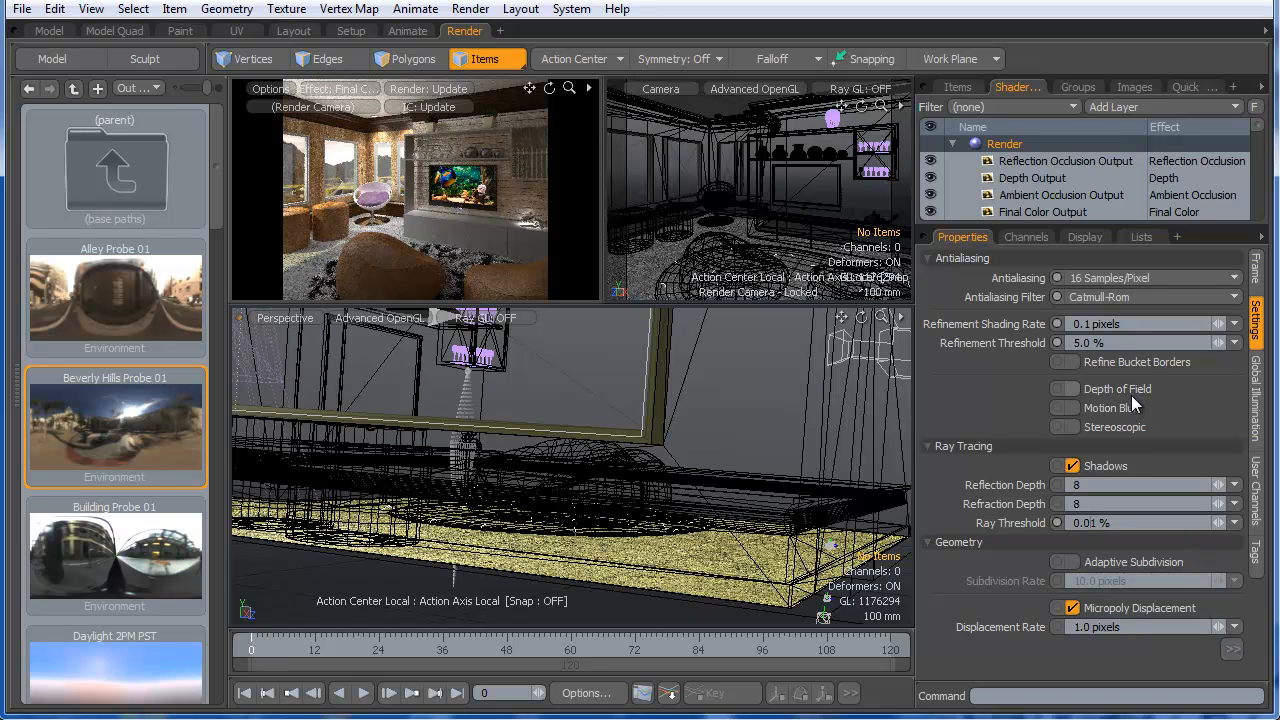
# - Select all three area lights in the area lights group and turn off their Simple Shading
pyautogui.scroll(-5, 1026, 168)
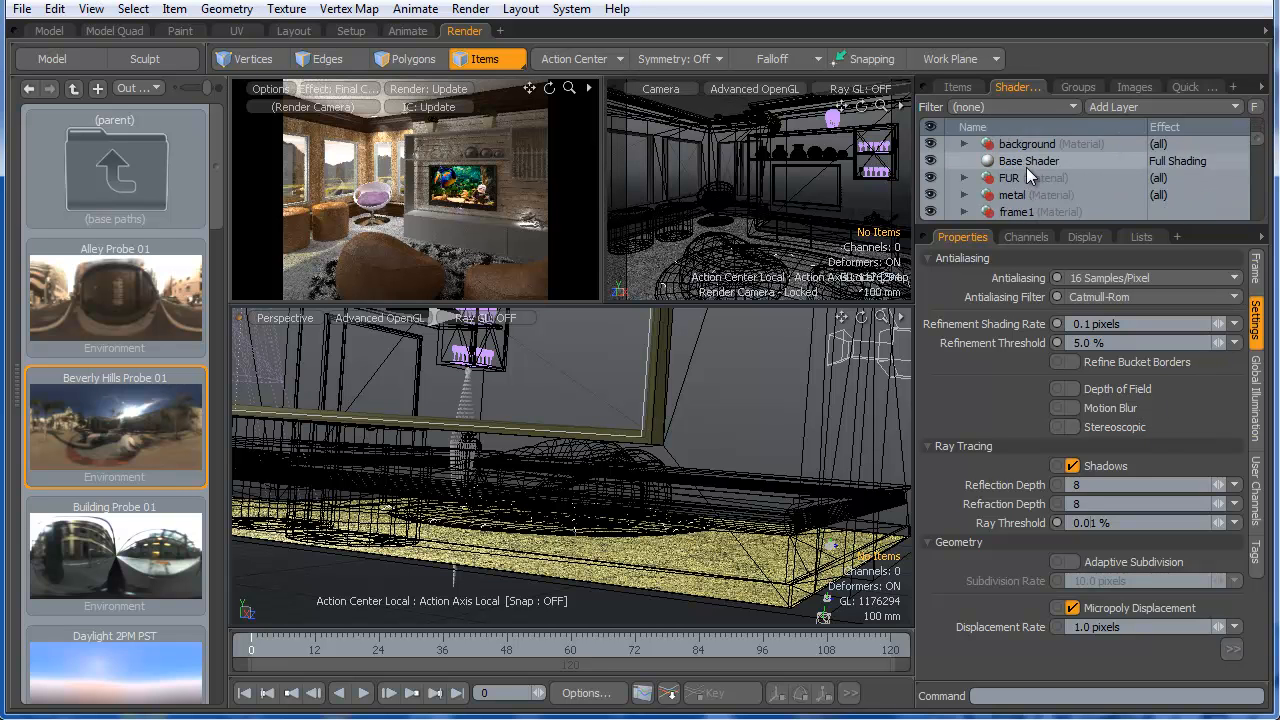
pyautogui.scroll(-10, 1027, 167)
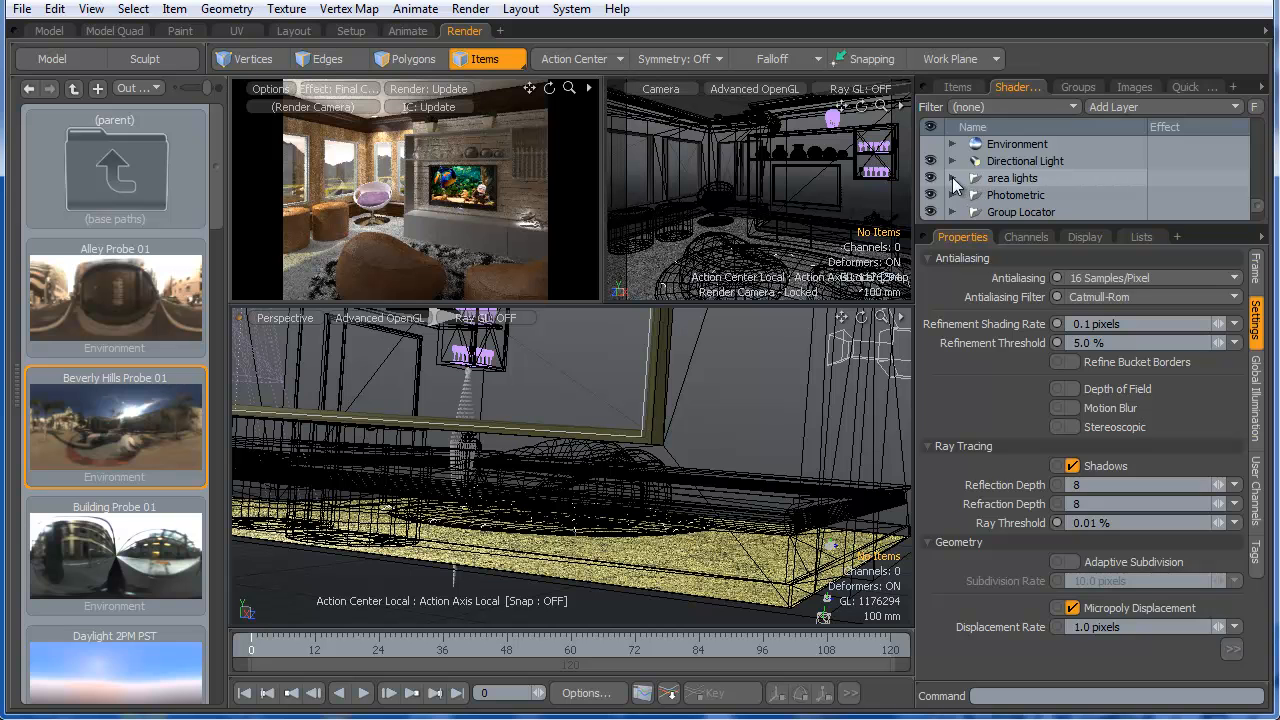
pyautogui.click(952, 178)
pyautogui.scroll(-1, 994, 179)
pyautogui.click(1030, 178)
pyautogui.scroll(-2, 1038, 176)
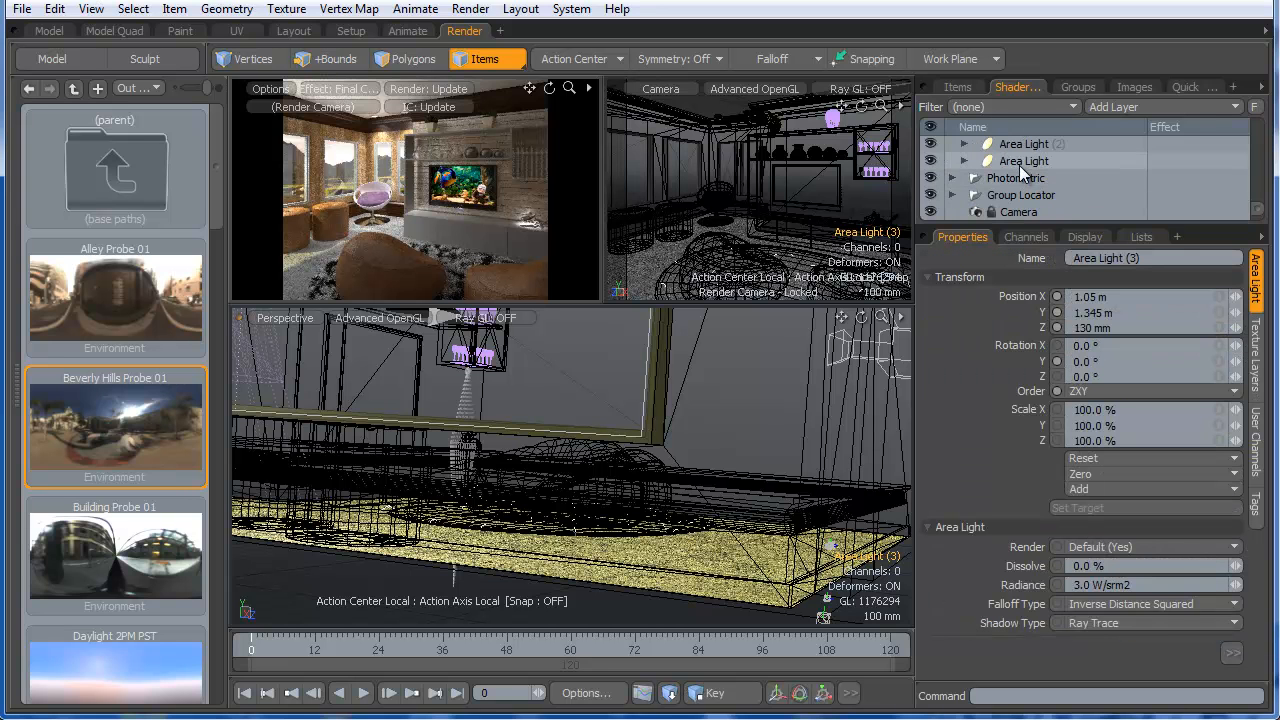
pyautogui.keyDown('shift'); pyautogui.click(1020, 162); pyautogui.keyUp('shift')
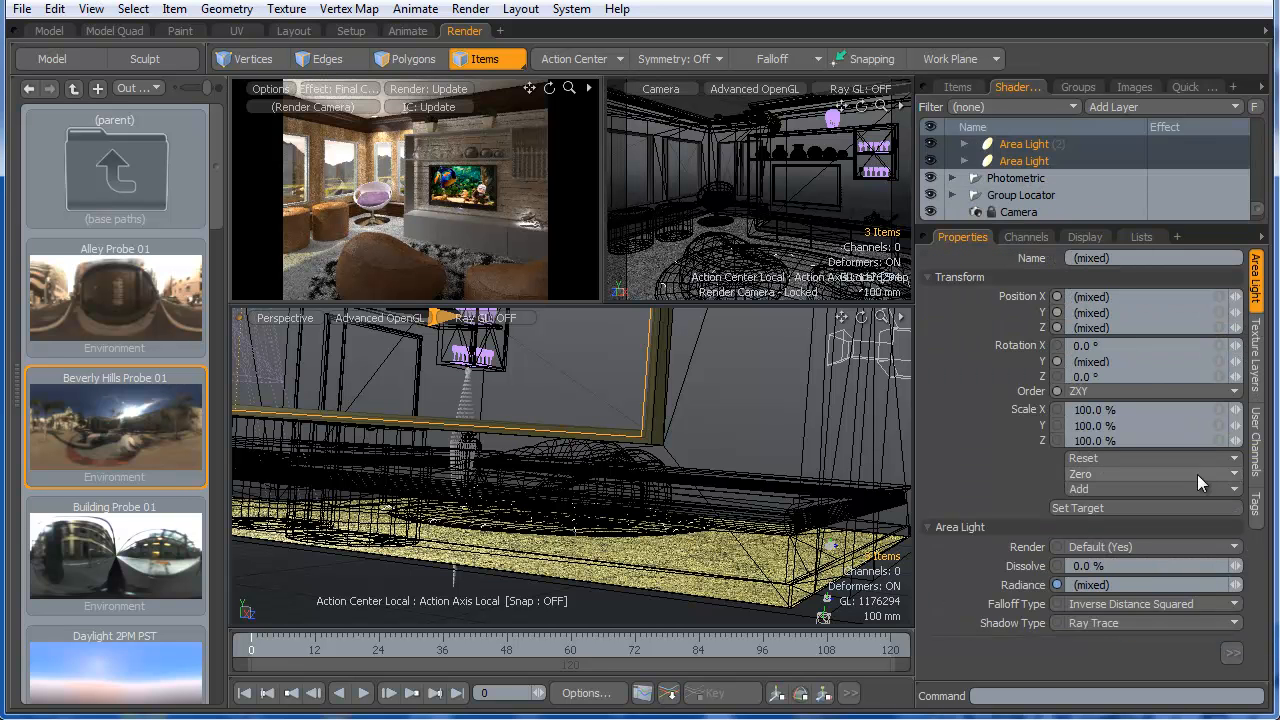
pyautogui.click(1008, 279)
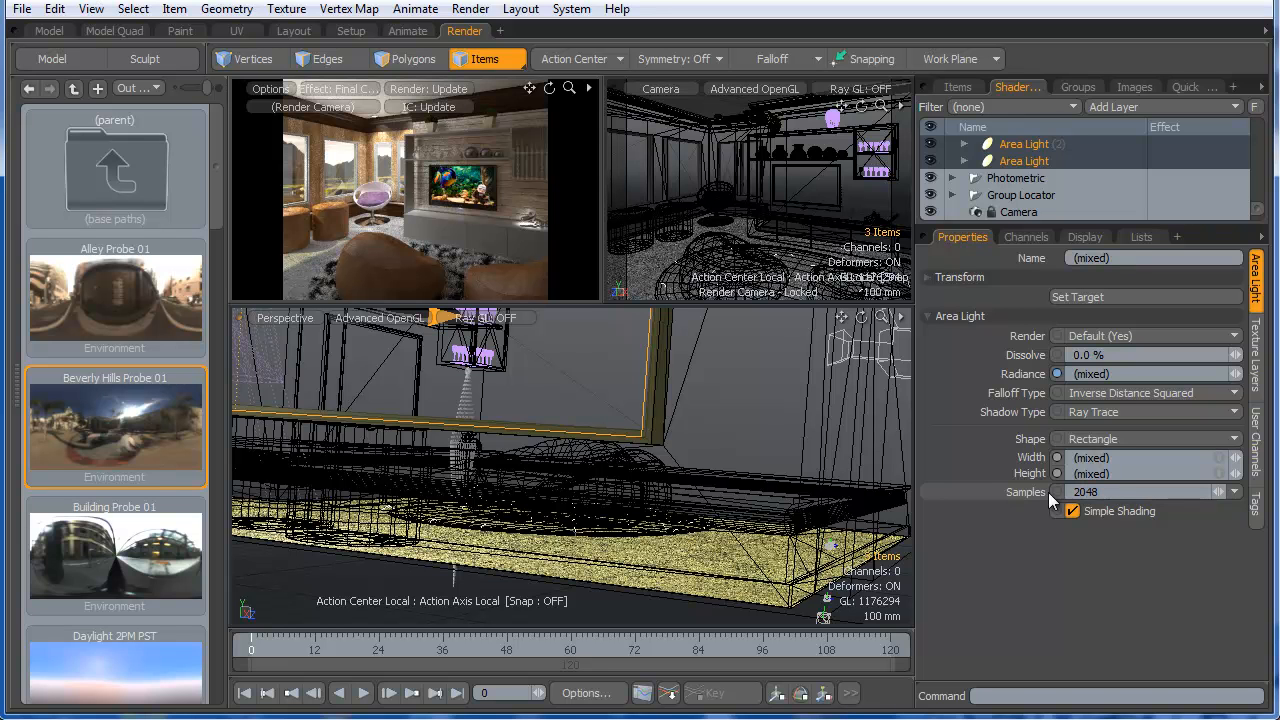
pyautogui.click(1071, 511)
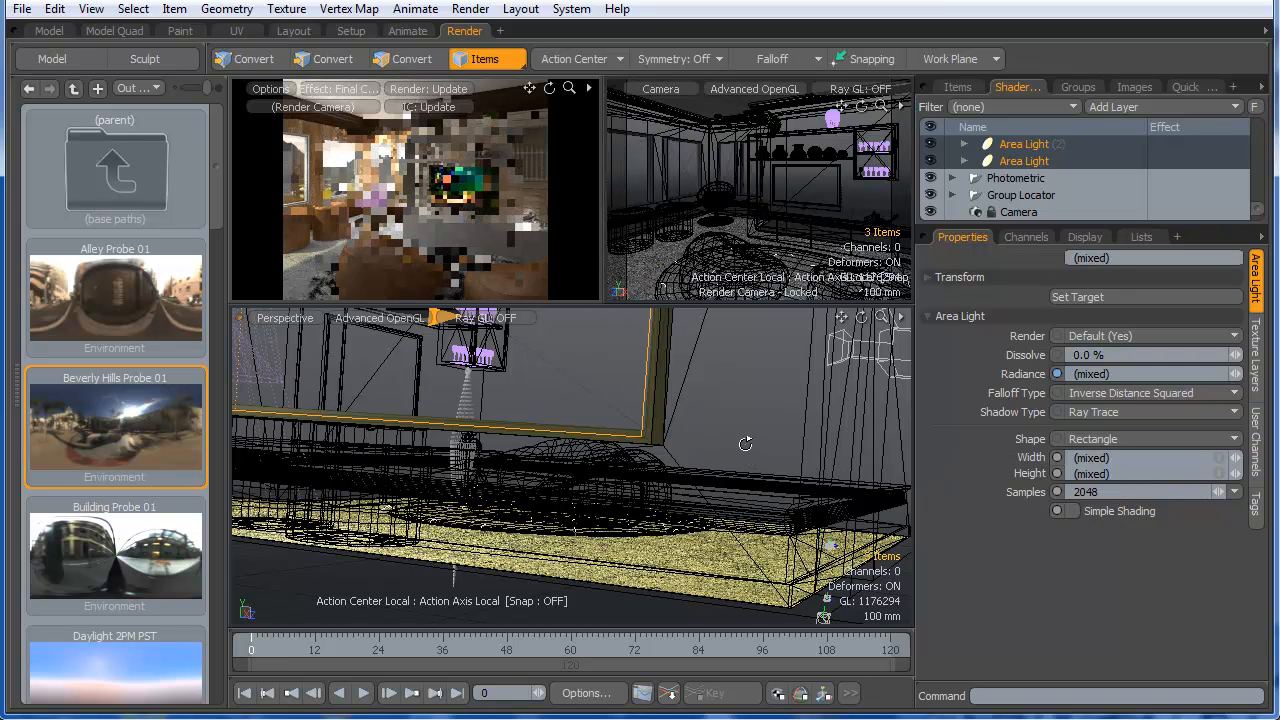
# - Examine the placement of the selected area lights at the room's windows in the perspective view
pyautogui.hotkey('shift', 'a')
pyautogui.keyDown('alt'); pyautogui.moveTo(667, 495); pyautogui.dragTo(735, 472); pyautogui.keyUp('alt')
pyautogui.scroll(5, 770, 436)
pyautogui.keyDown('alt'); pyautogui.moveTo(780, 431); pyautogui.dragTo(698, 465); pyautogui.keyUp('alt')
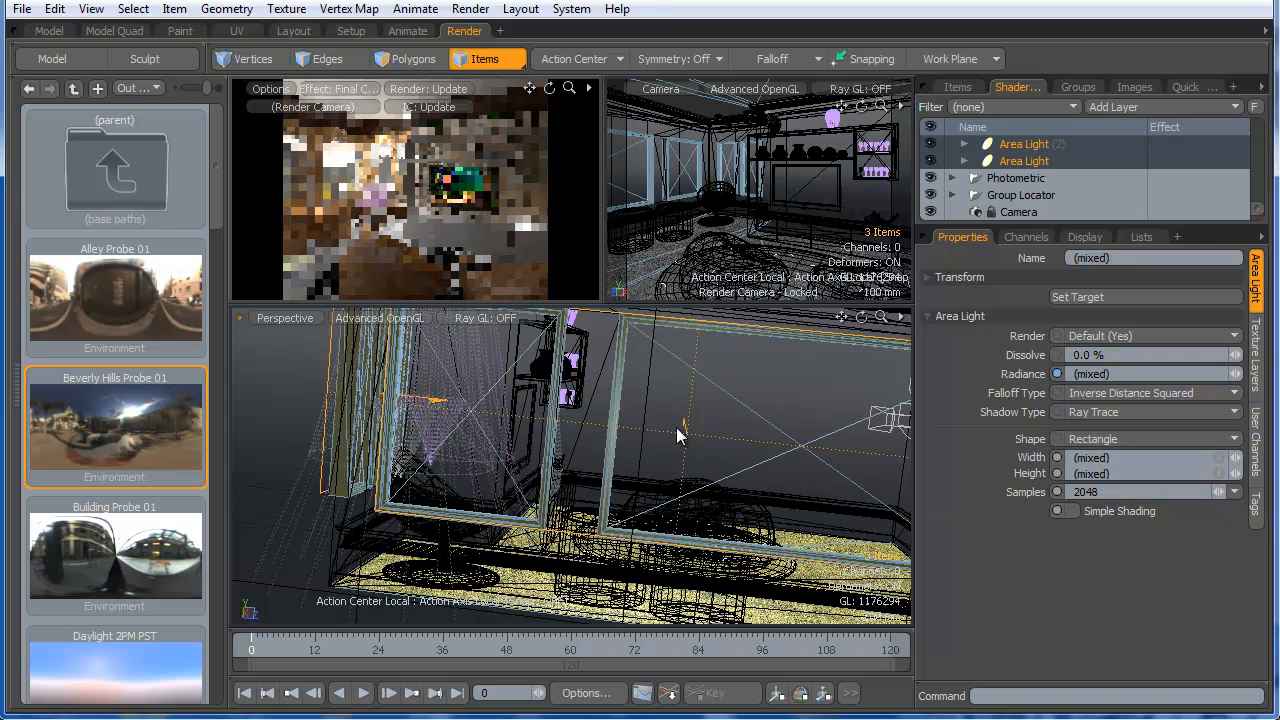
pyautogui.keyDown('alt'); pyautogui.moveTo(689, 435); pyautogui.dragTo(712, 448); pyautogui.keyUp('alt')
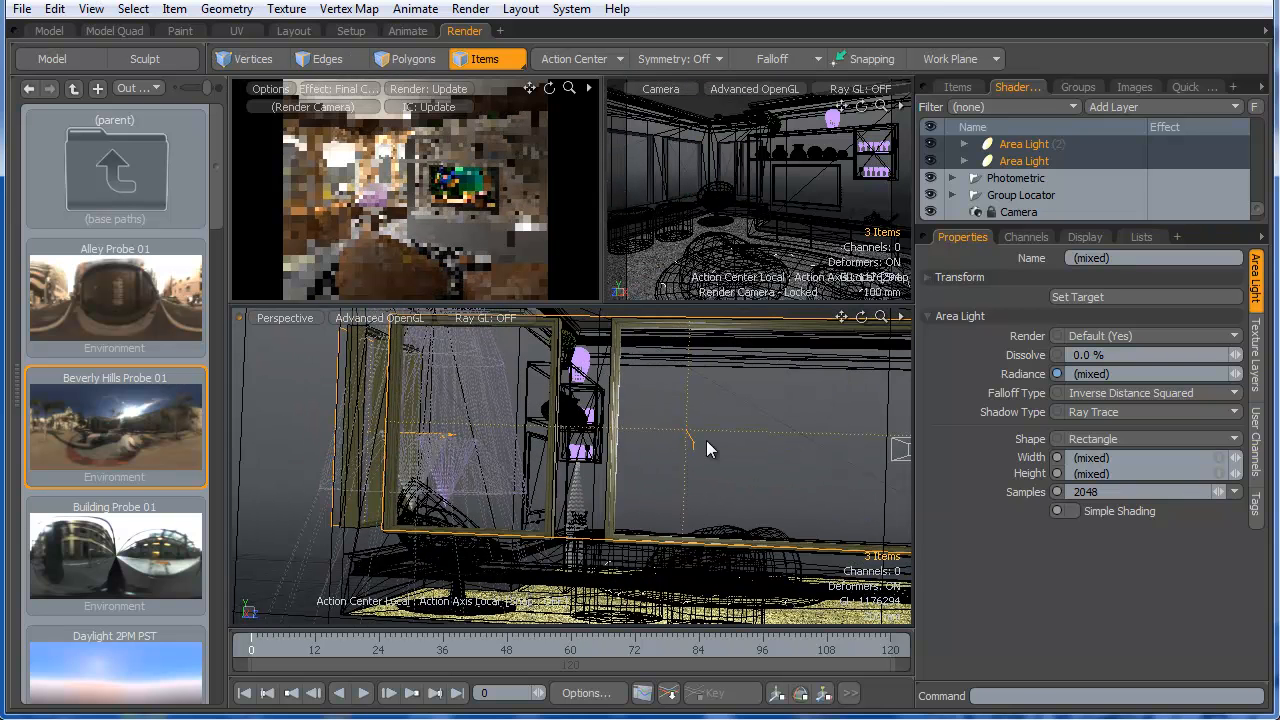
pyautogui.scroll(-5, 724, 449)
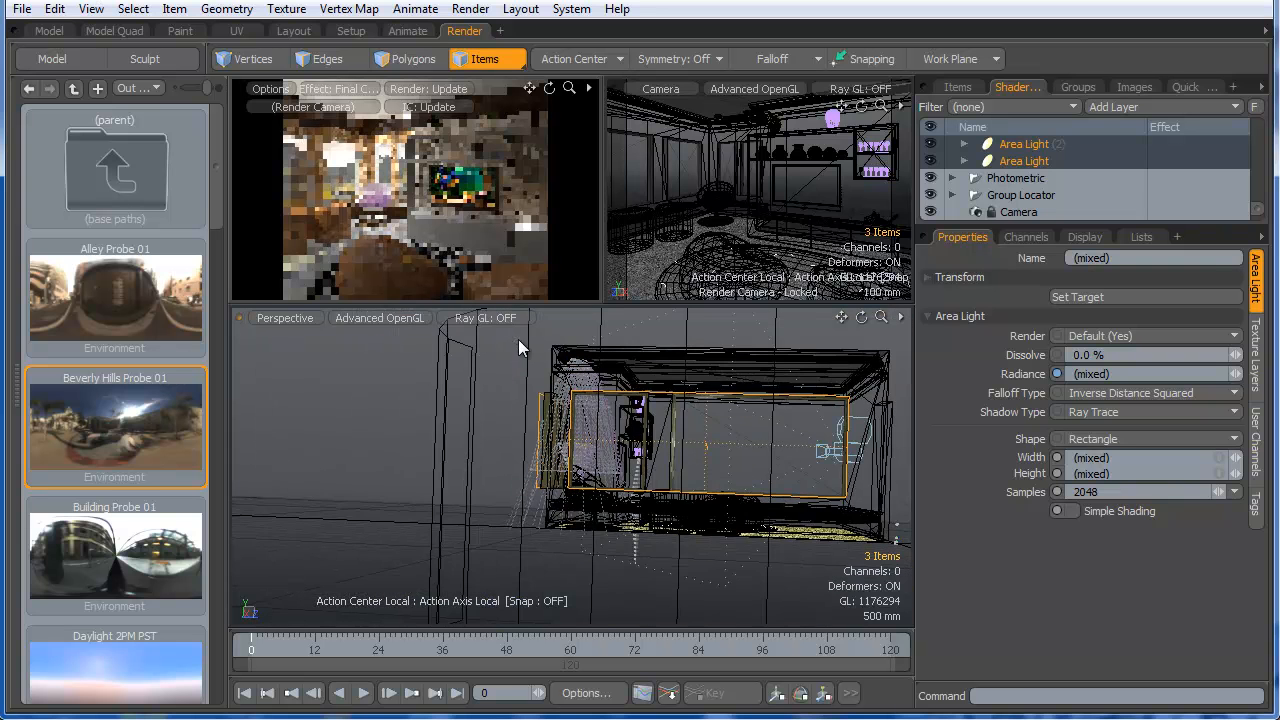
pyautogui.keyDown('alt'); pyautogui.moveTo(612, 437); pyautogui.dragTo(602, 435); pyautogui.keyUp('alt')
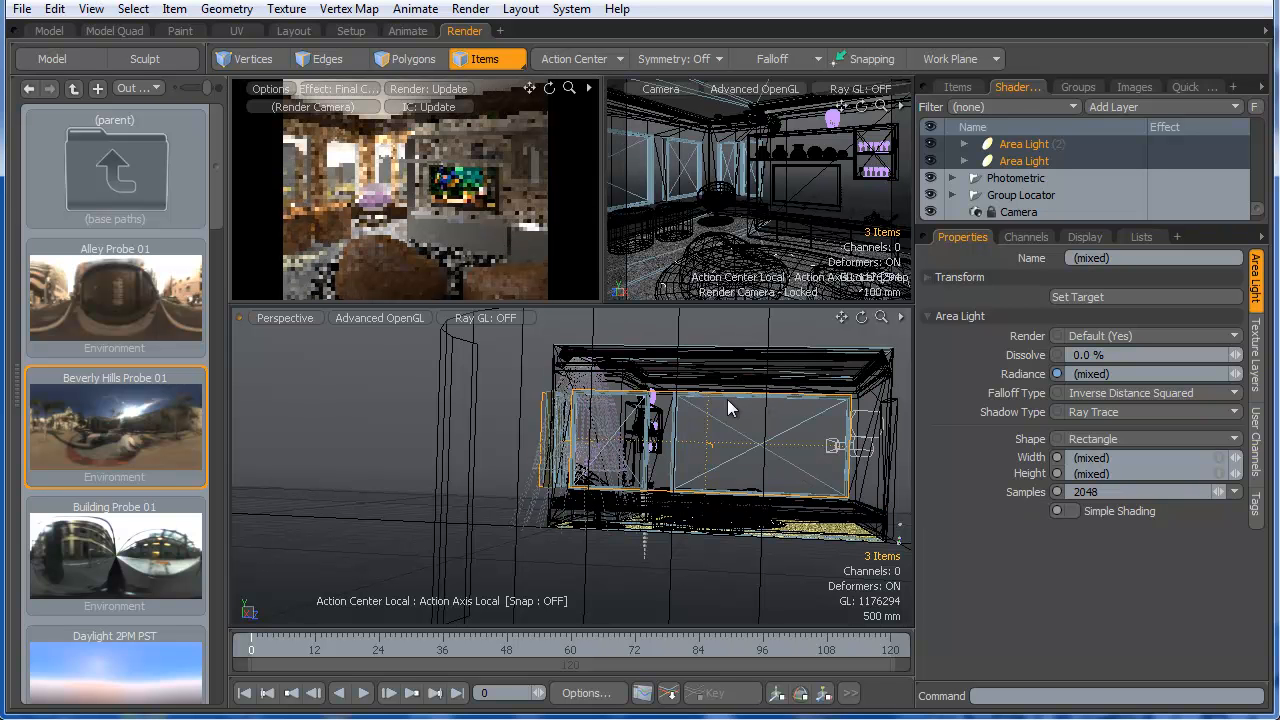
pyautogui.keyDown('alt'); pyautogui.moveTo(700, 430); pyautogui.dragTo(620, 418); pyautogui.keyUp('alt')
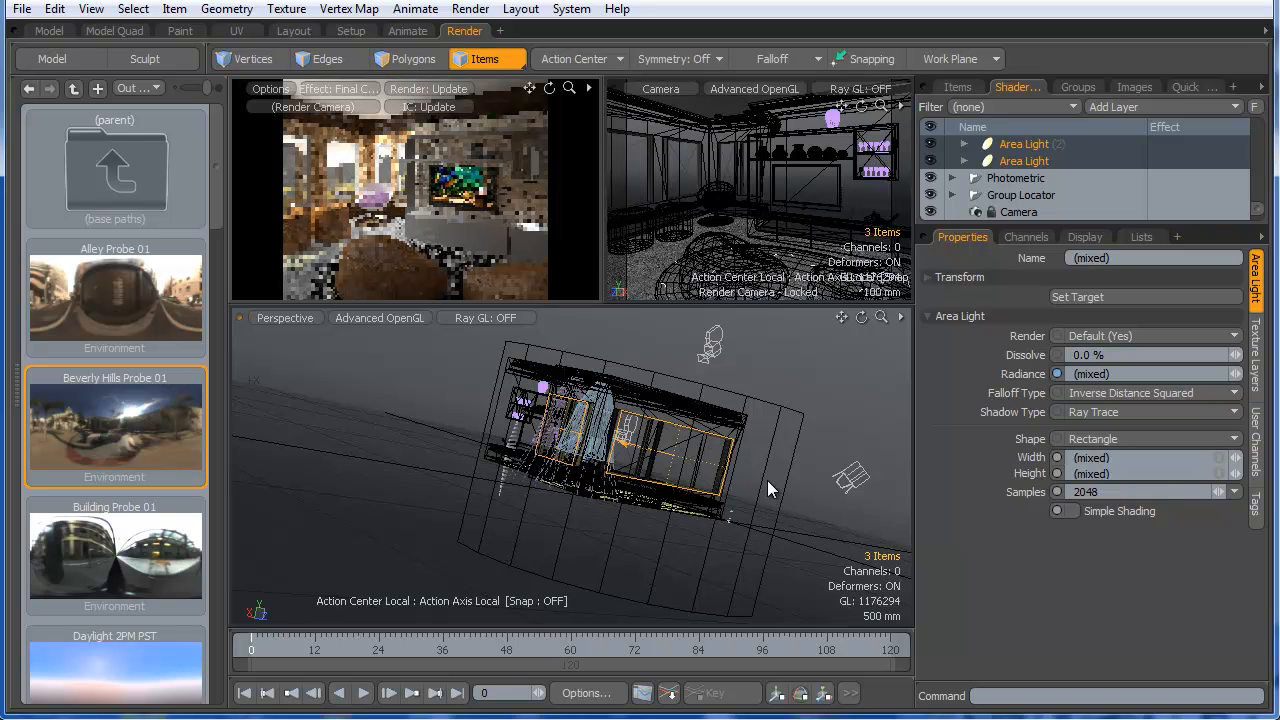
pyautogui.keyDown('alt'); pyautogui.moveTo(742, 492); pyautogui.dragTo(480, 517); pyautogui.keyUp('alt')
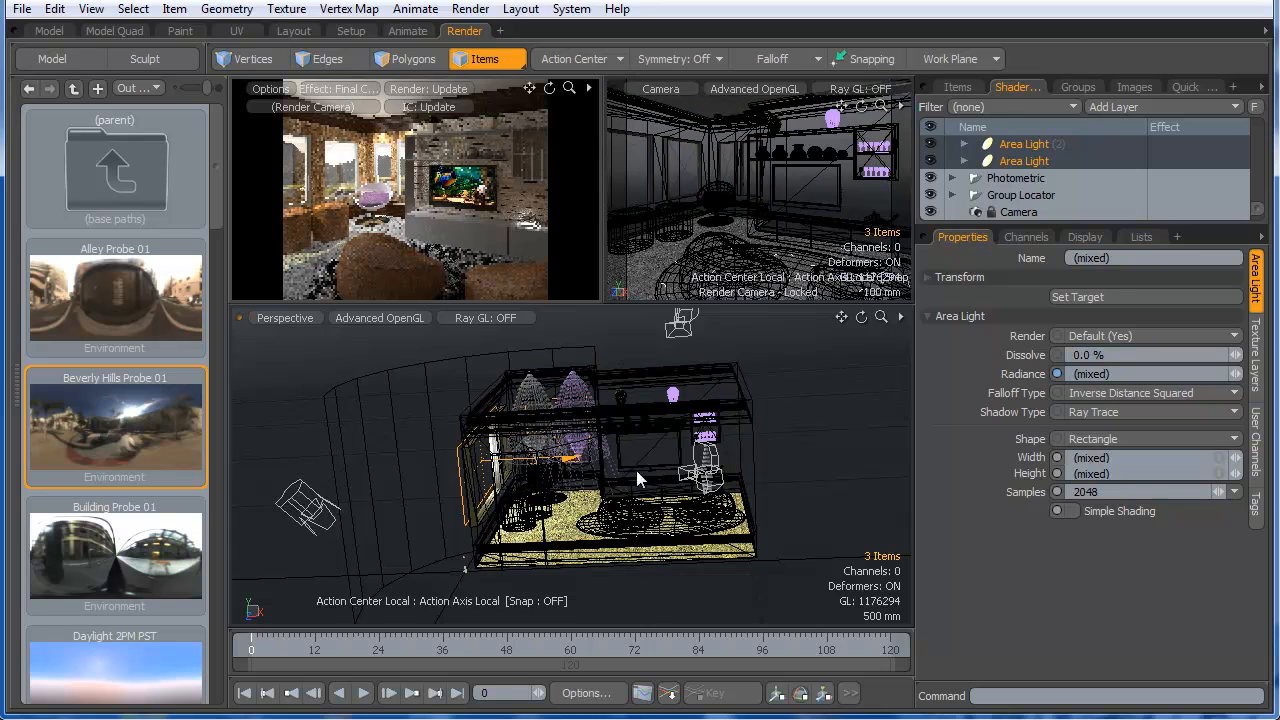
# - Select the ceiling photometric light together with the one above the TV console and open their additional volumetric Samples setting
pyautogui.scroll(5, 668, 412)
pyautogui.scroll(1, 668, 412)
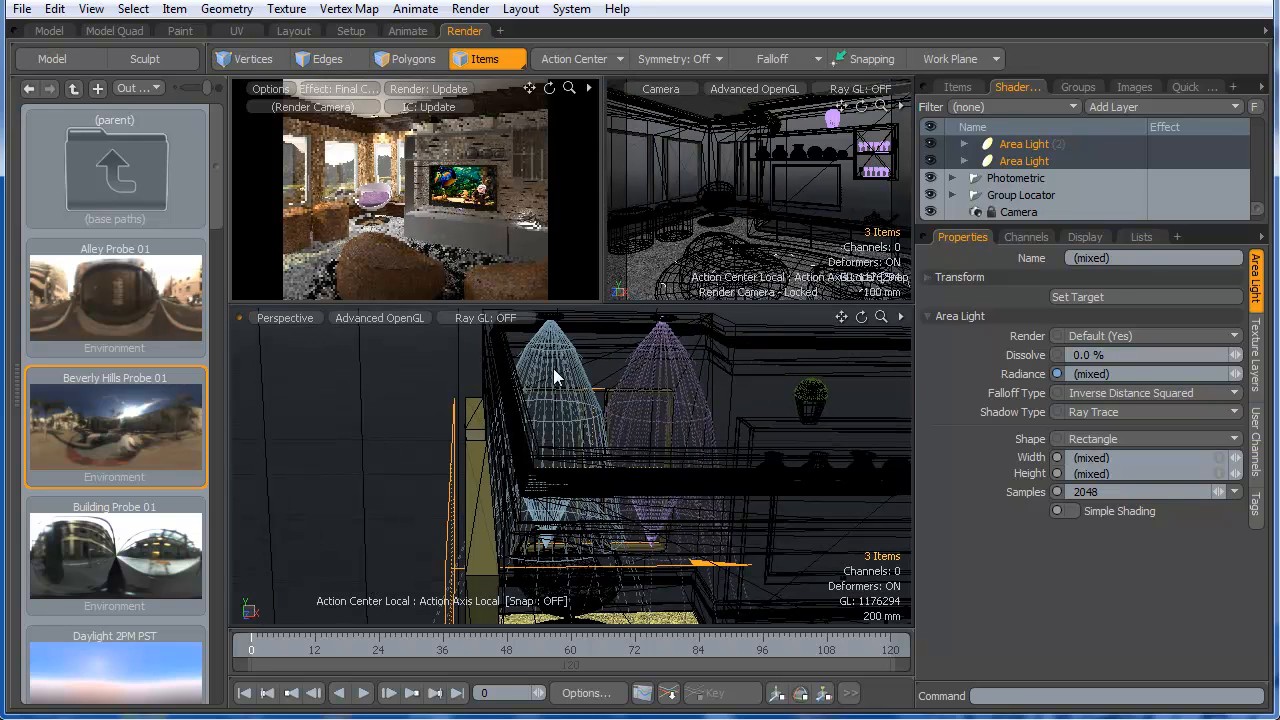
pyautogui.click(557, 374)
pyautogui.scroll(-4, 483, 427)
pyautogui.keyDown('alt'); pyautogui.moveTo(748, 449); pyautogui.dragTo(705, 475); pyautogui.keyUp('alt')
pyautogui.scroll(6, 752, 420)
pyautogui.keyDown('shift'); pyautogui.click(745, 376); pyautogui.keyUp('shift')
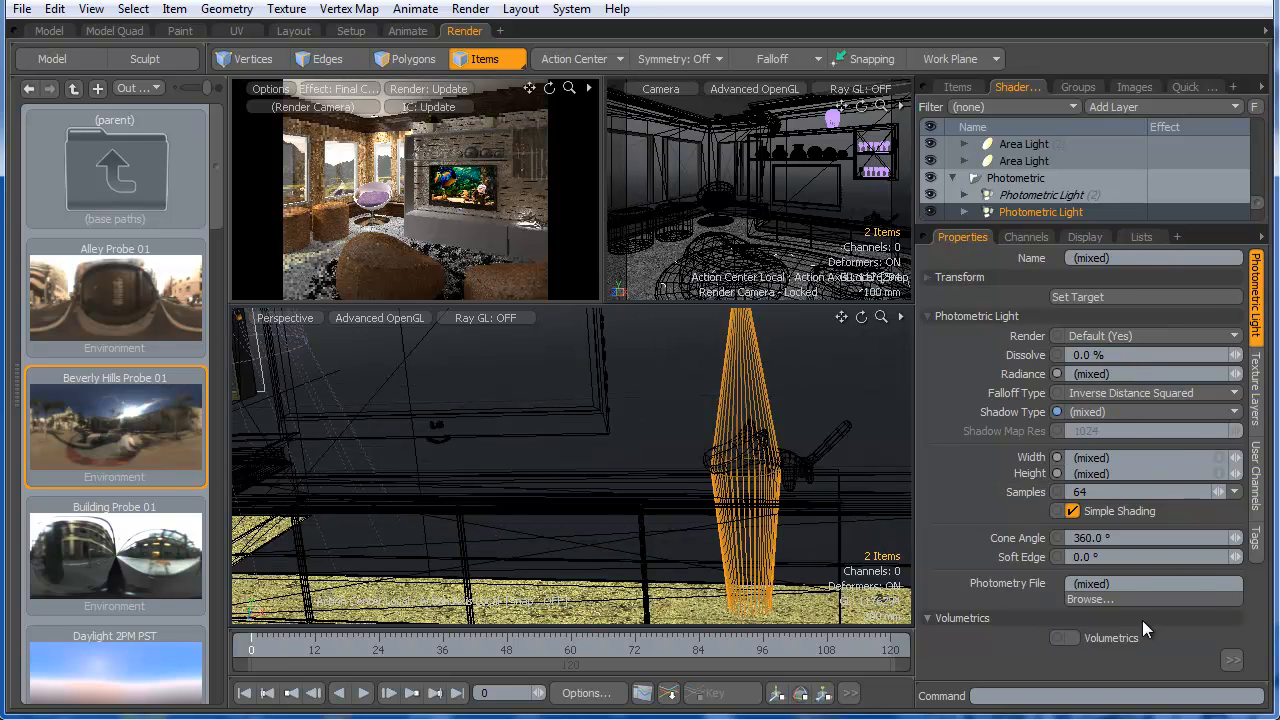
pyautogui.click(1236, 664)
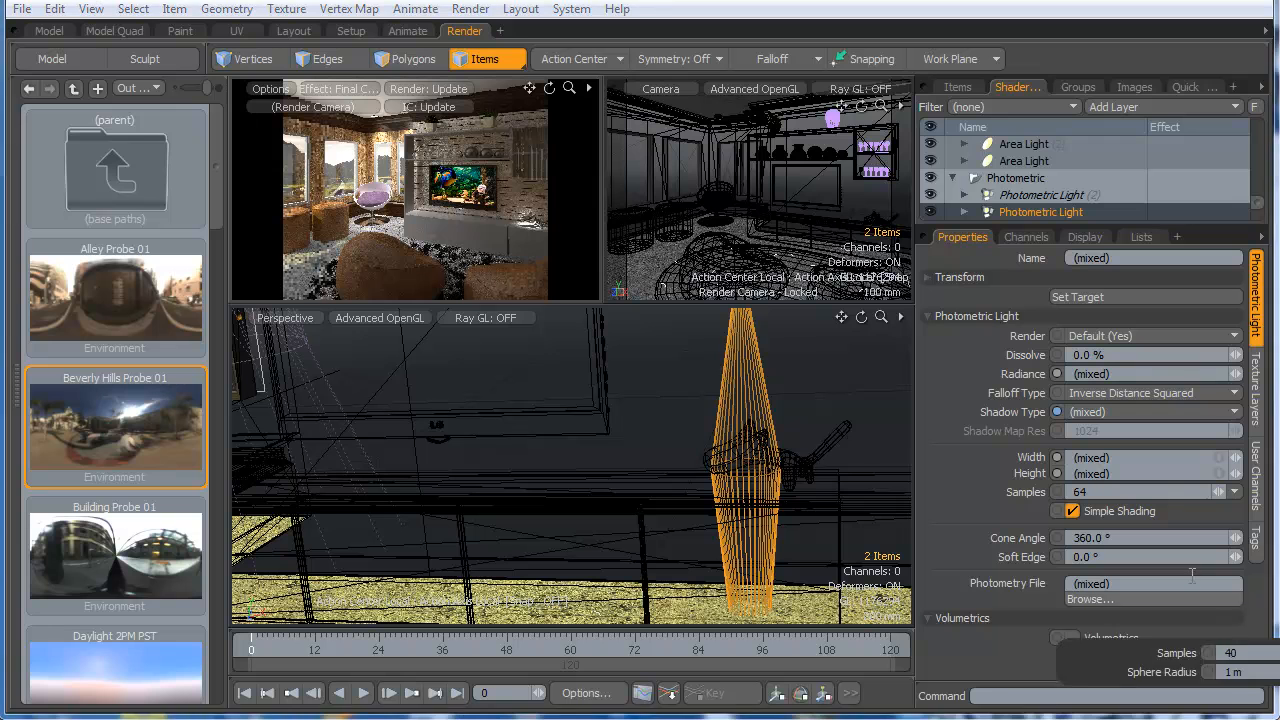
pyautogui.click(1237, 657)
pyautogui.click(1236, 657)
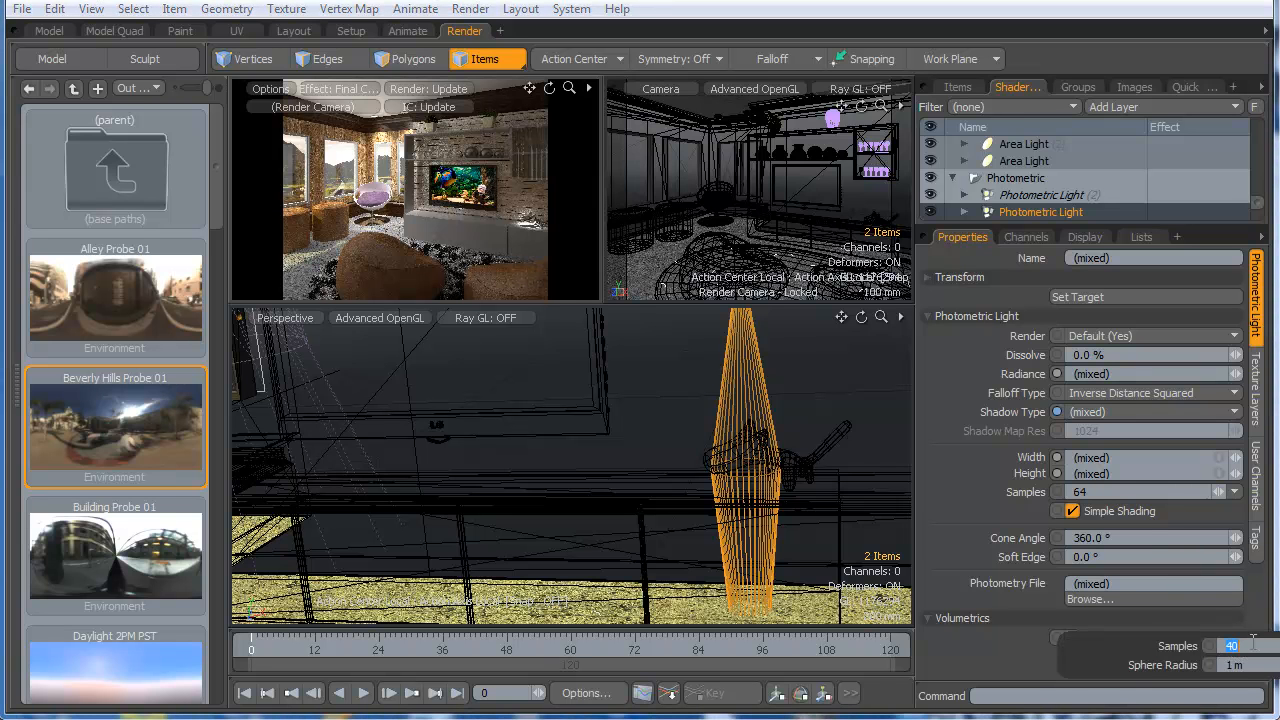
pyautogui.press('Return')
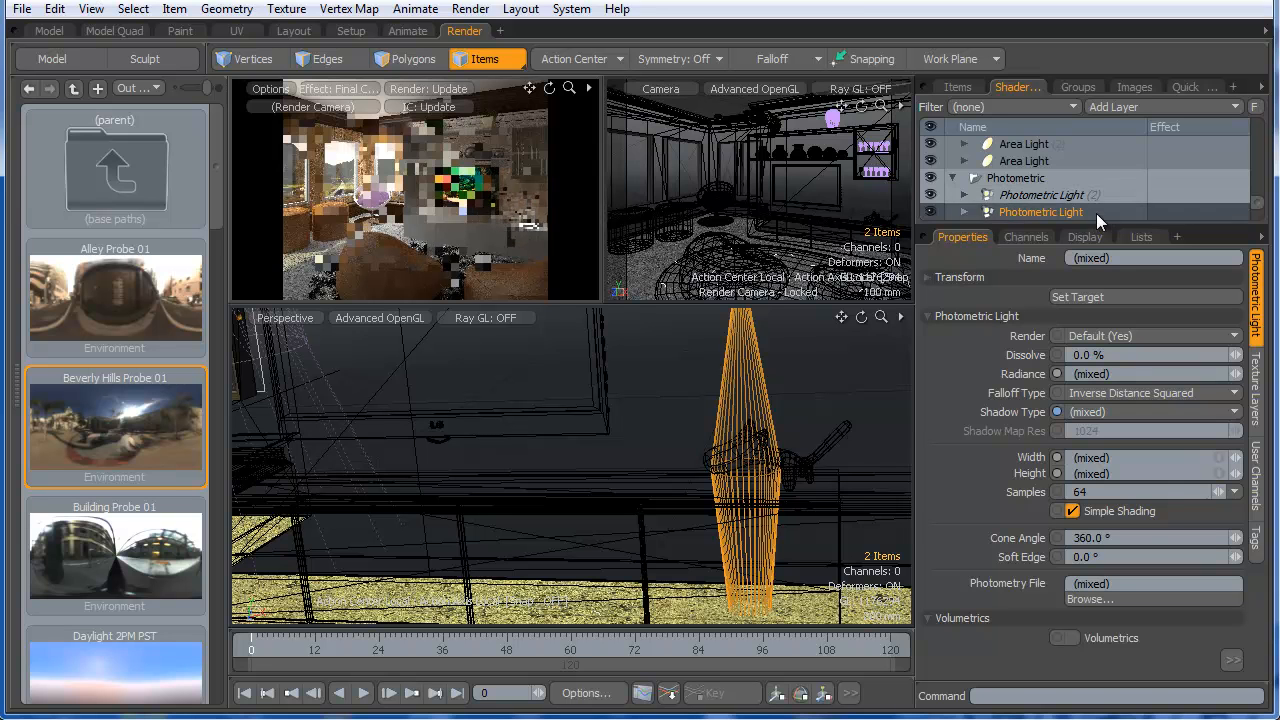
# - Select only the photometric light above the TV console and set its Radiance to 10.0 W/srm2
pyautogui.keyDown('ctrl'); pyautogui.keyDown('alt'); pyautogui.moveTo(831, 411); pyautogui.dragTo(758, 418); pyautogui.keyUp('alt'); pyautogui.keyUp('ctrl')
pyautogui.click(758, 418)
pyautogui.scroll(6, 688, 437)
pyautogui.click(688, 437)
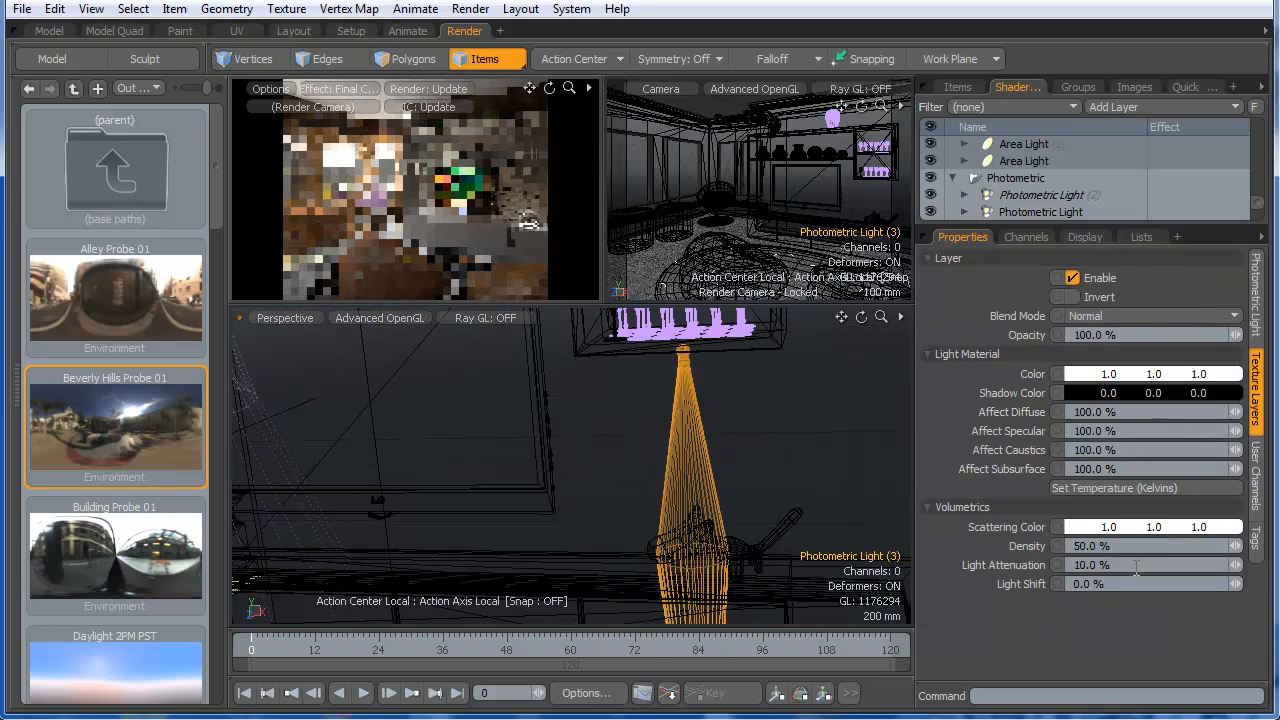
pyautogui.click(1255, 318)
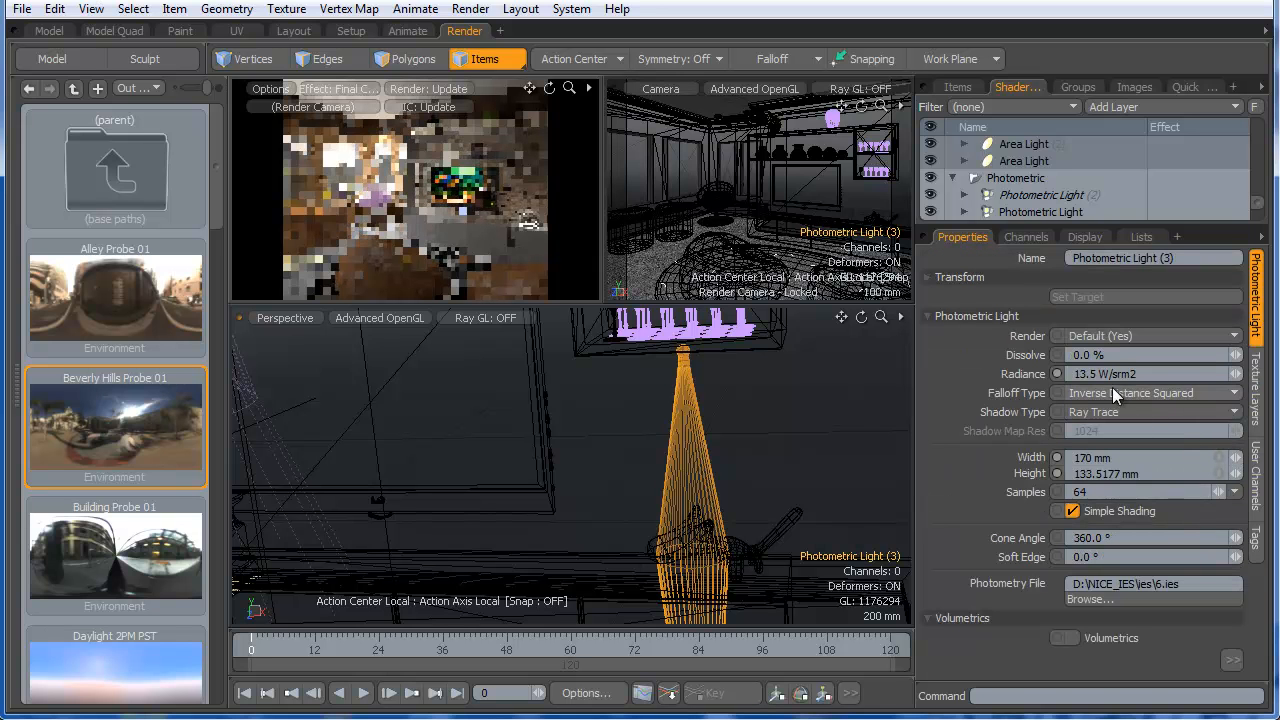
pyautogui.moveTo(1236, 375); pyautogui.dragTo(1216, 373)
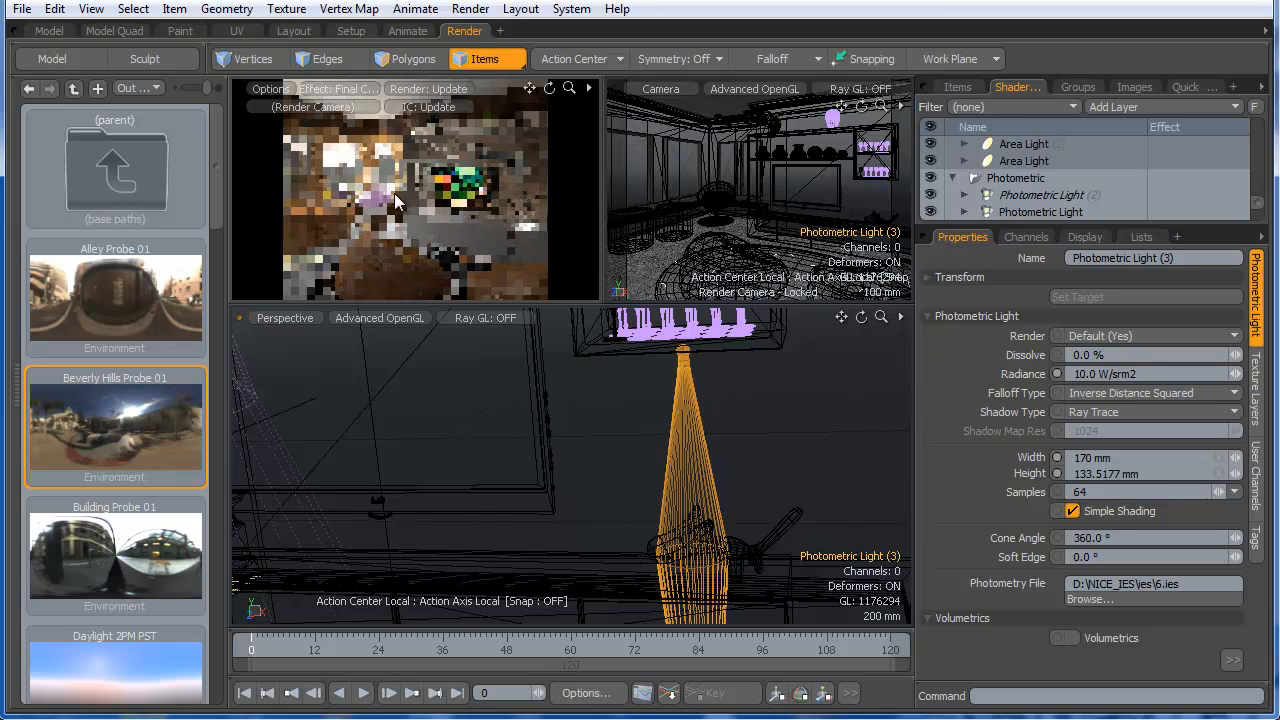
# - Add the corner ceiling photometric light to the selection and set both lights' material colour to a warm 1.0, 0.88, 0.58
pyautogui.hotkey('shift', 'a')
pyautogui.keyDown('ctrl'); pyautogui.keyDown('alt'); pyautogui.moveTo(627, 420); pyautogui.dragTo(850, 423); pyautogui.keyUp('alt'); pyautogui.keyUp('ctrl')
pyautogui.keyDown('shift'); pyautogui.click(602, 344); pyautogui.keyUp('shift')
pyautogui.keyDown('ctrl'); pyautogui.keyDown('alt'); pyautogui.moveTo(680, 428); pyautogui.dragTo(608, 428); pyautogui.keyUp('alt'); pyautogui.keyUp('ctrl')
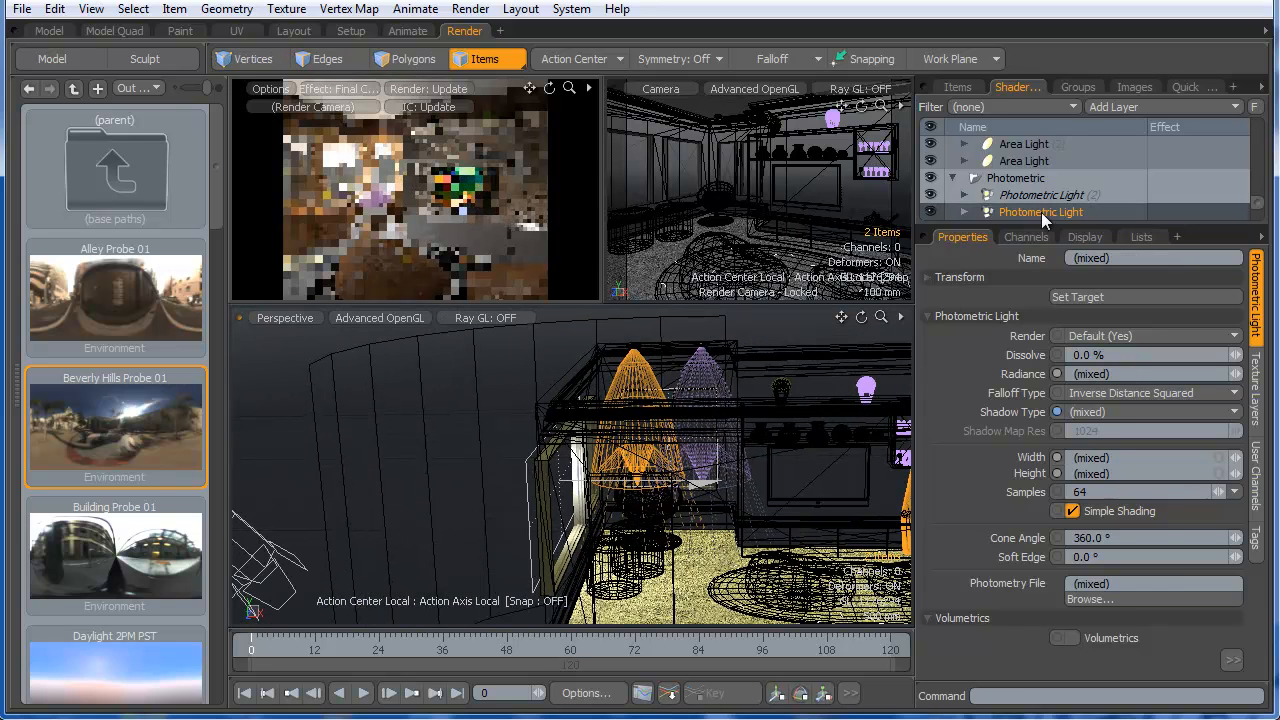
pyautogui.scroll(-1, 1044, 200)
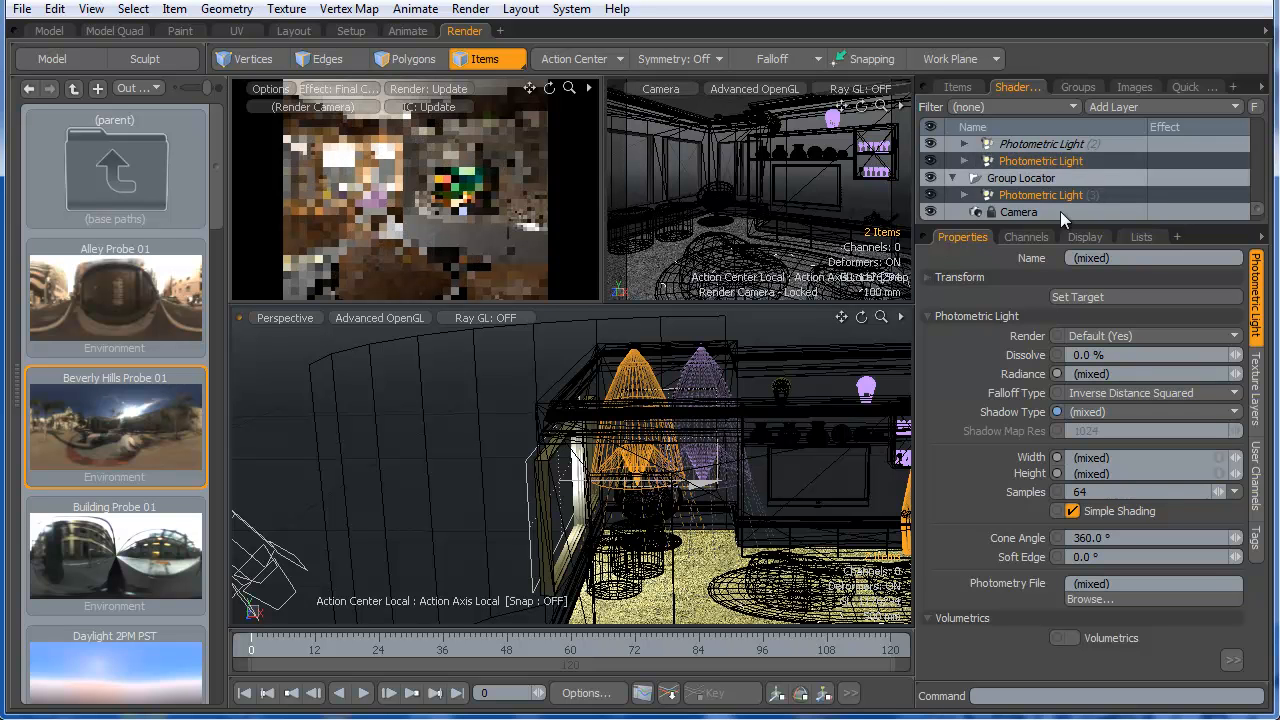
pyautogui.click(1258, 402)
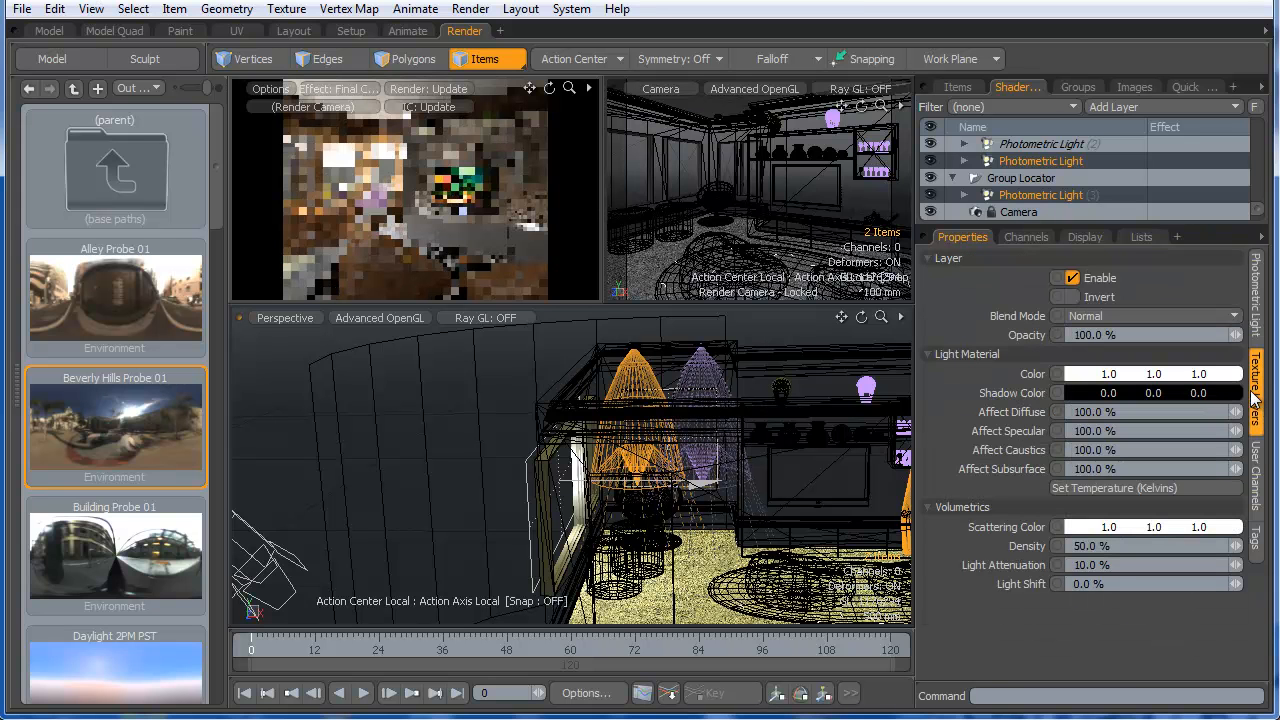
pyautogui.click(1122, 384)
pyautogui.moveTo(993, 243); pyautogui.dragTo(1021, 194)
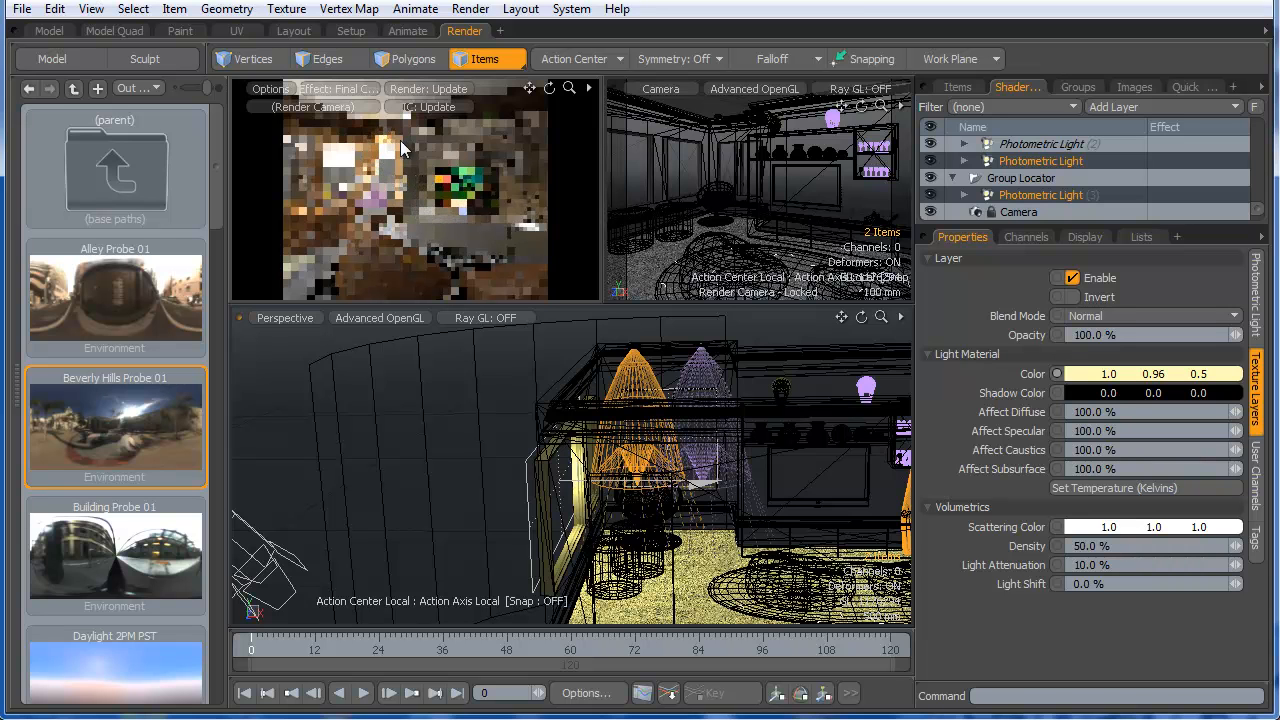
pyautogui.click(1190, 373)
pyautogui.moveTo(1040, 194); pyautogui.dragTo(1057, 157)
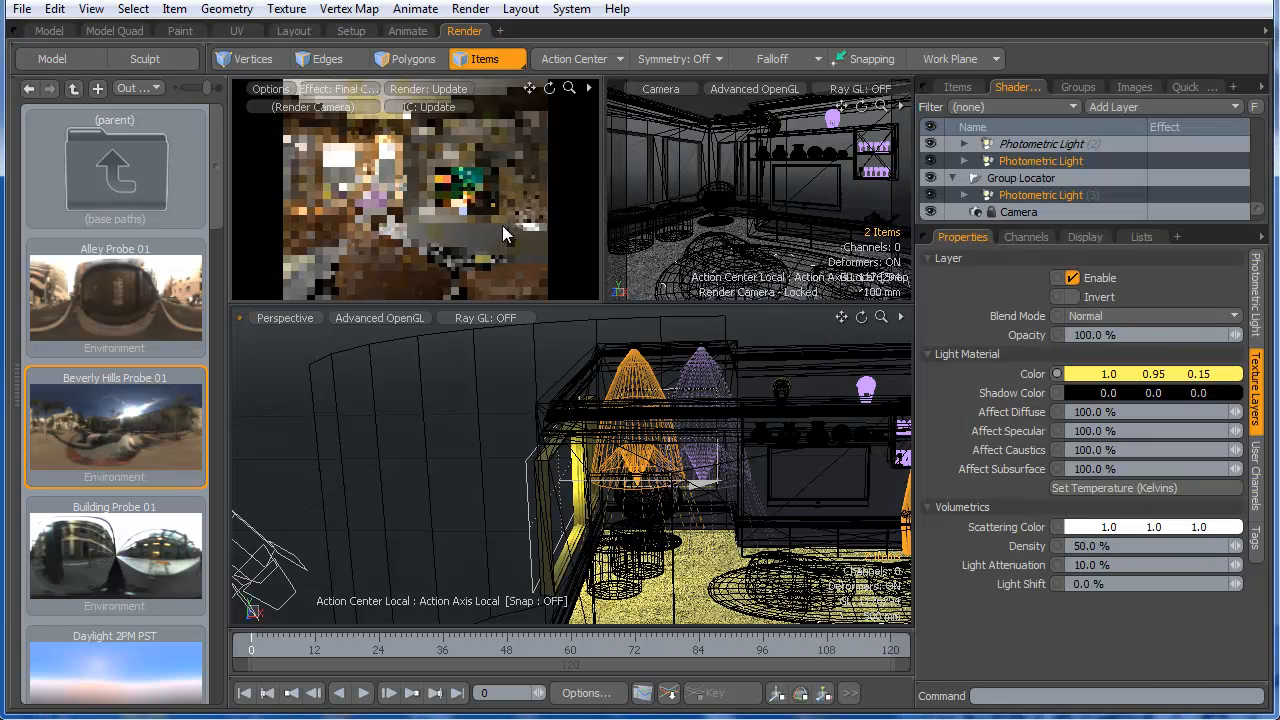
pyautogui.click(1151, 372)
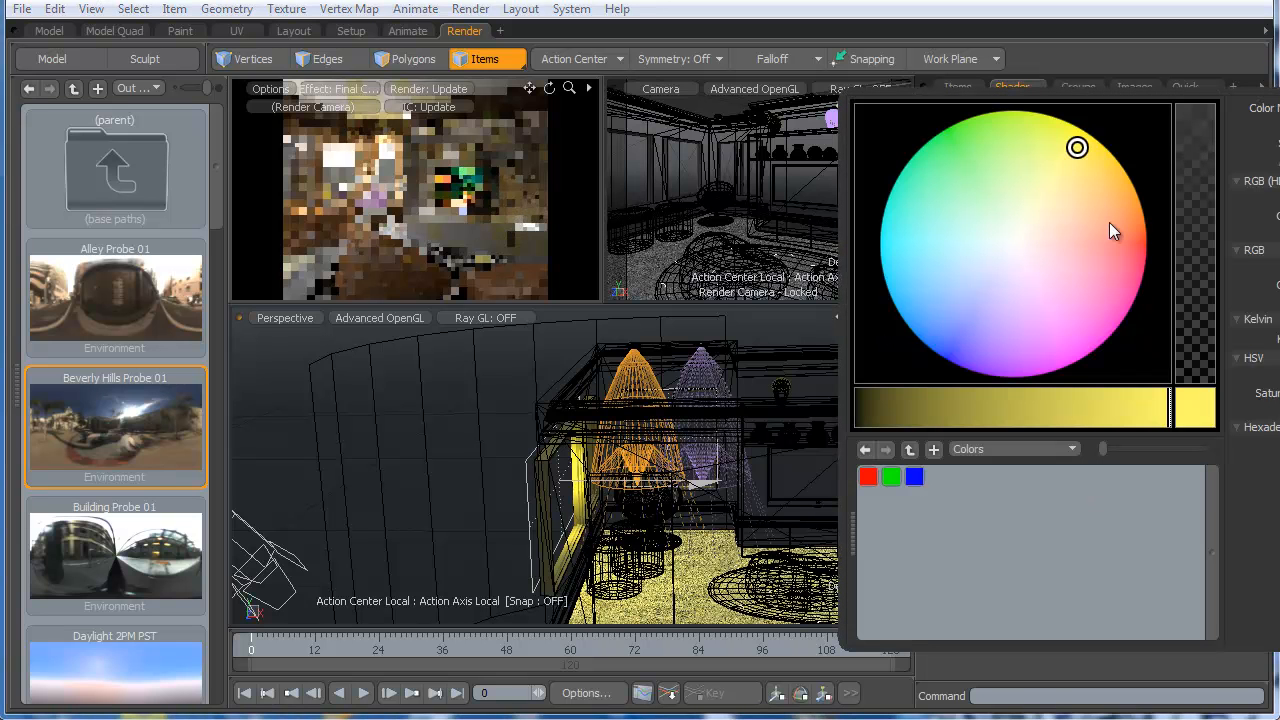
pyautogui.moveTo(1068, 165); pyautogui.dragTo(1044, 204)
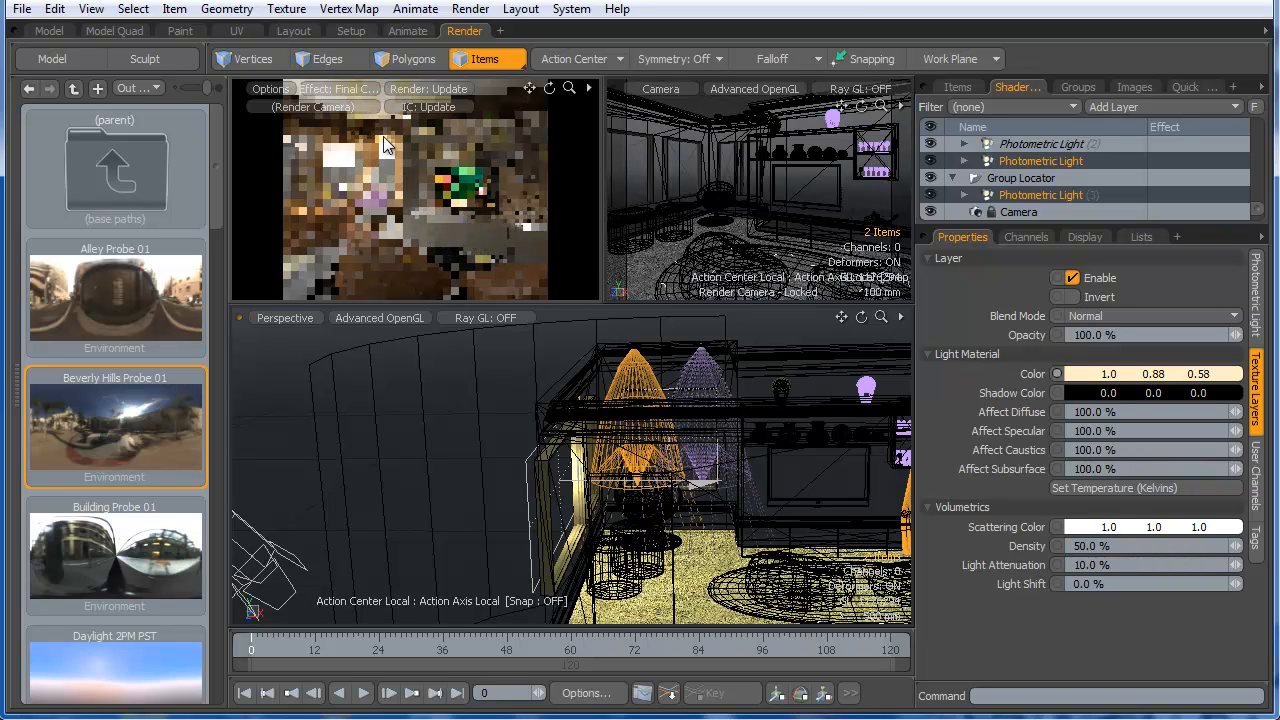
pyautogui.click(338, 88)
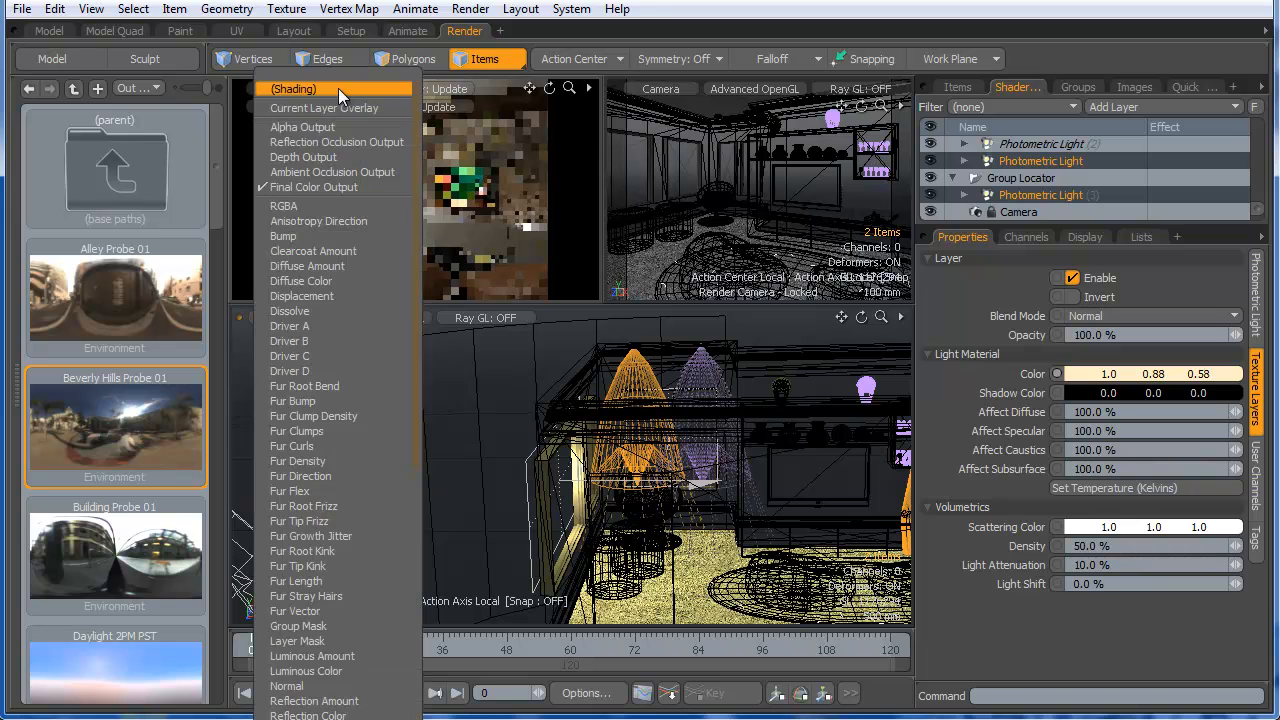
pyautogui.click(346, 30)
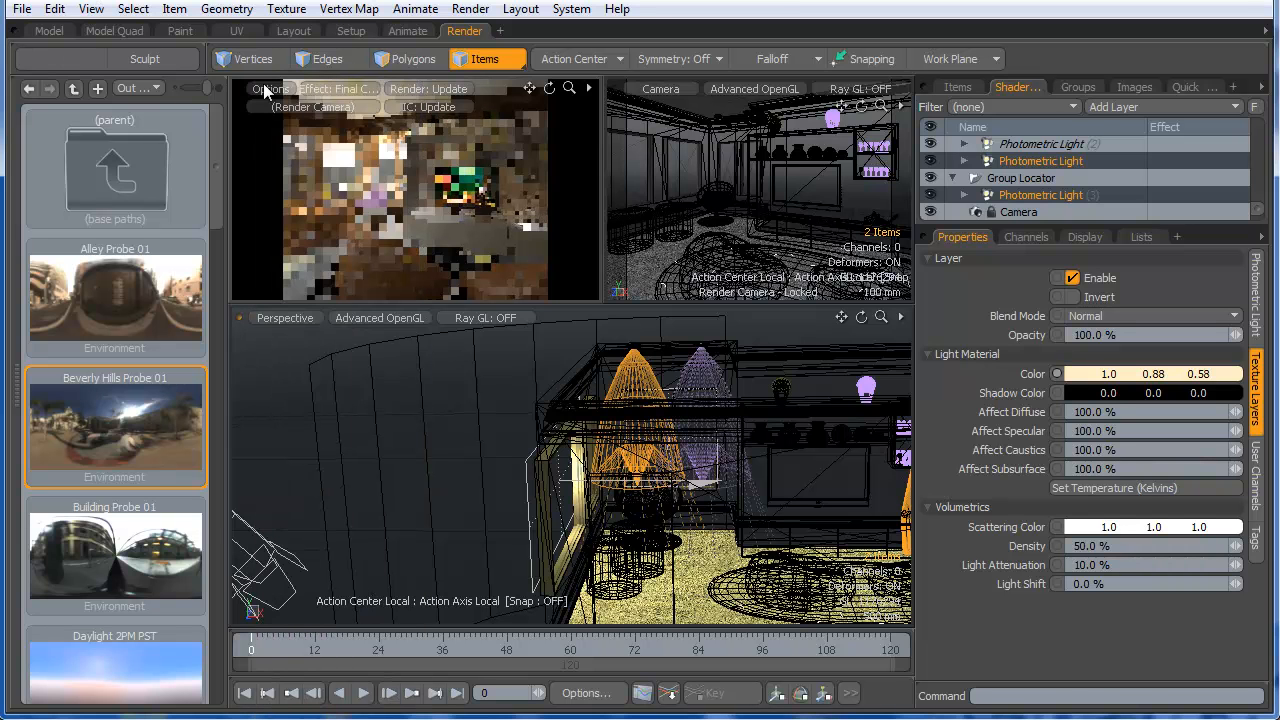
pyautogui.click(265, 89)
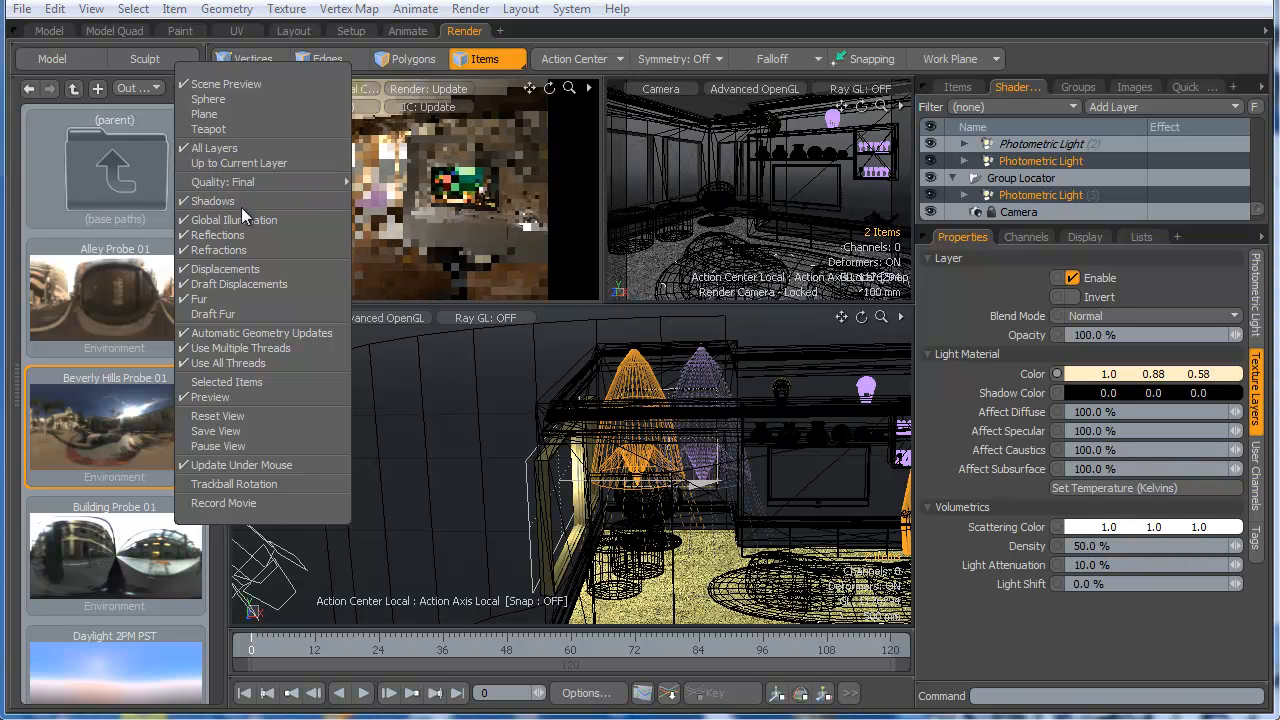
pyautogui.click(262, 30)
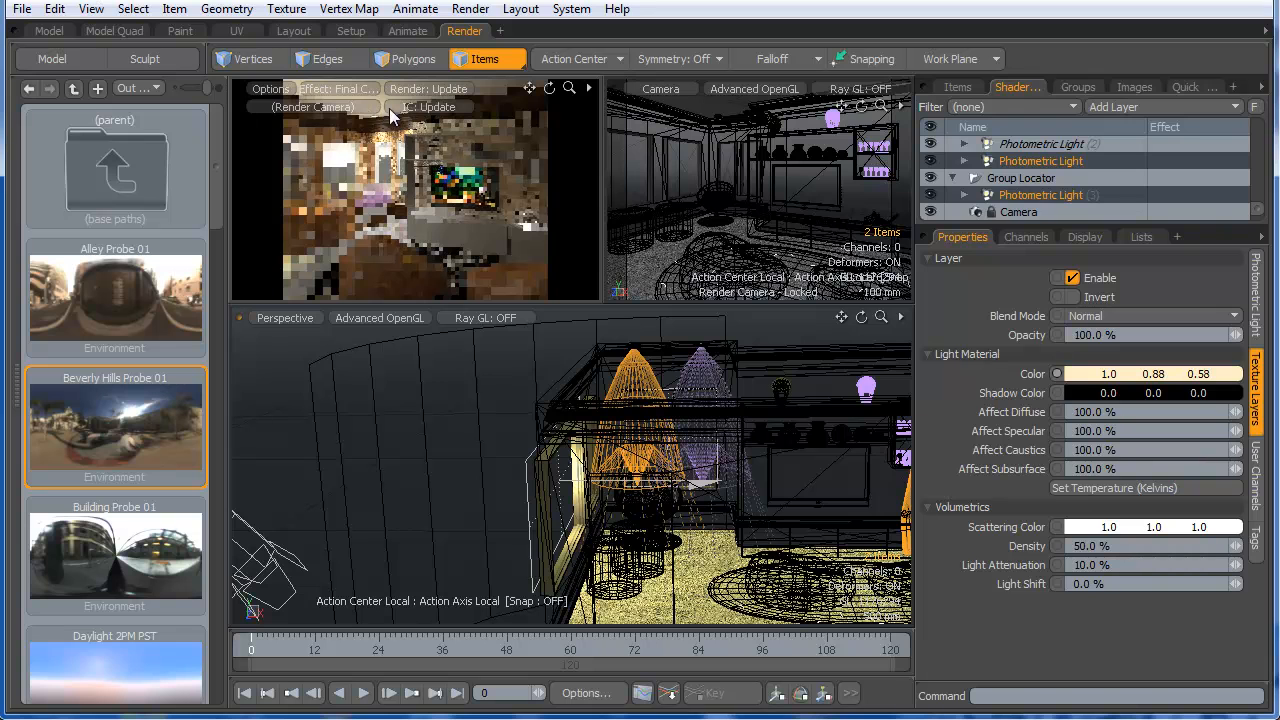
# - Set the two selected photometric lights' material colour to white 1.0, 1.0, 1.0 and save the scene
pyautogui.click(1152, 375)
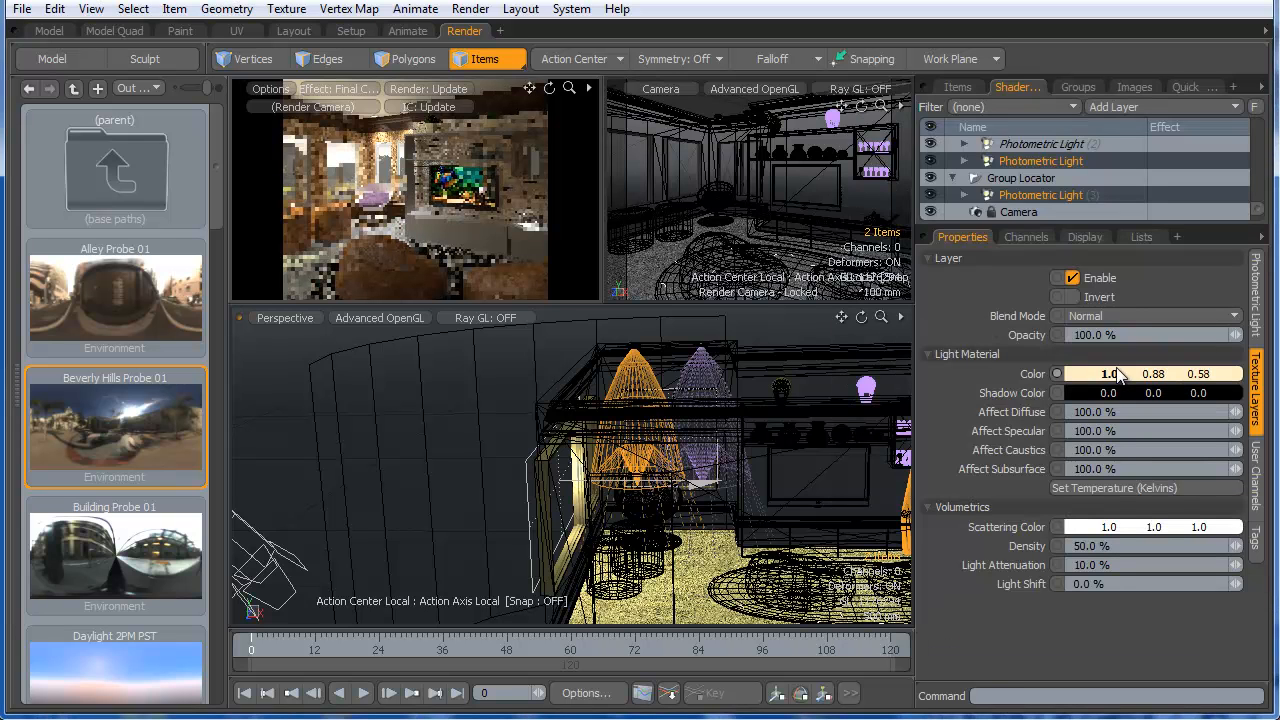
pyautogui.keyDown('ctrl'); pyautogui.click(1109, 375); pyautogui.keyUp('ctrl')
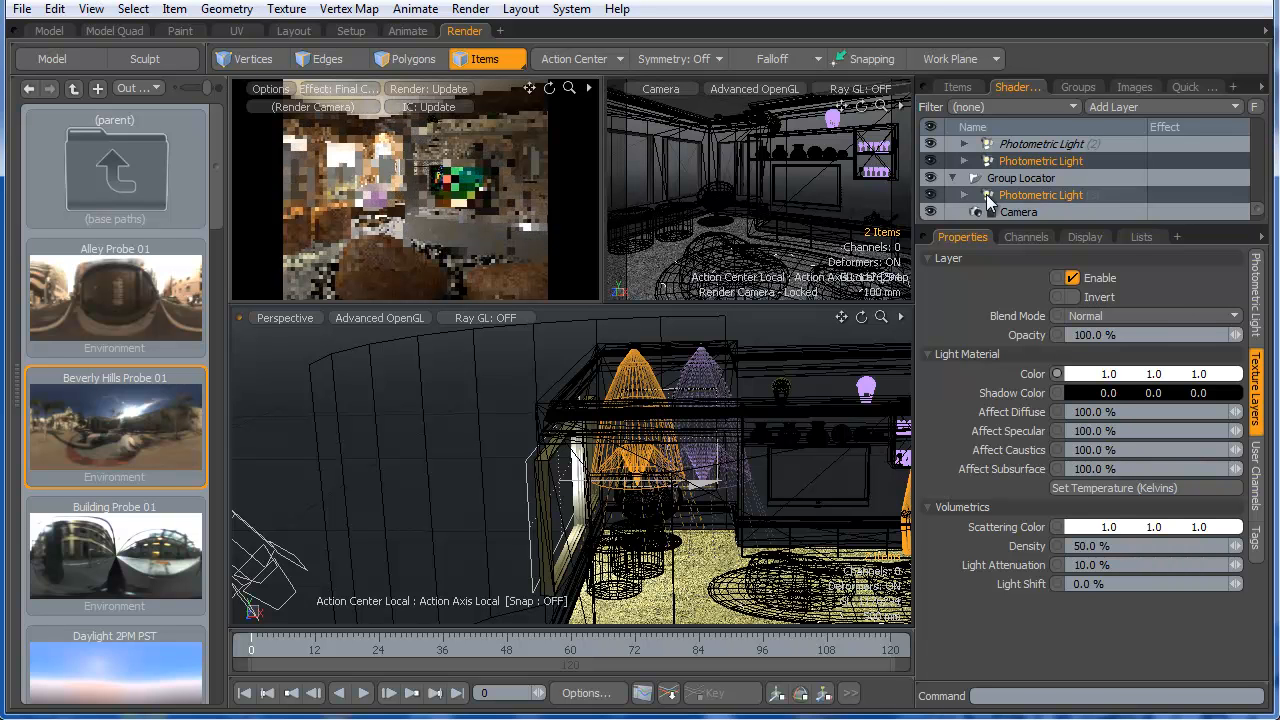
pyautogui.click(958, 88)
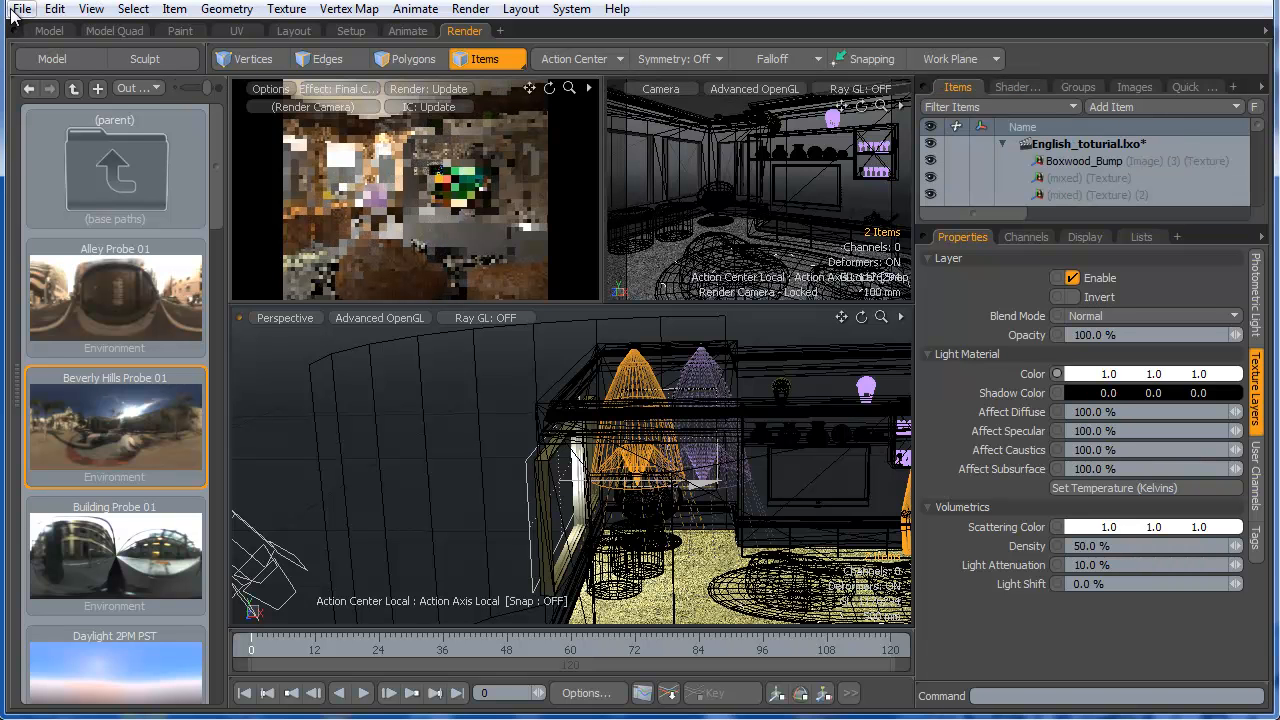
pyautogui.click(470, 10)
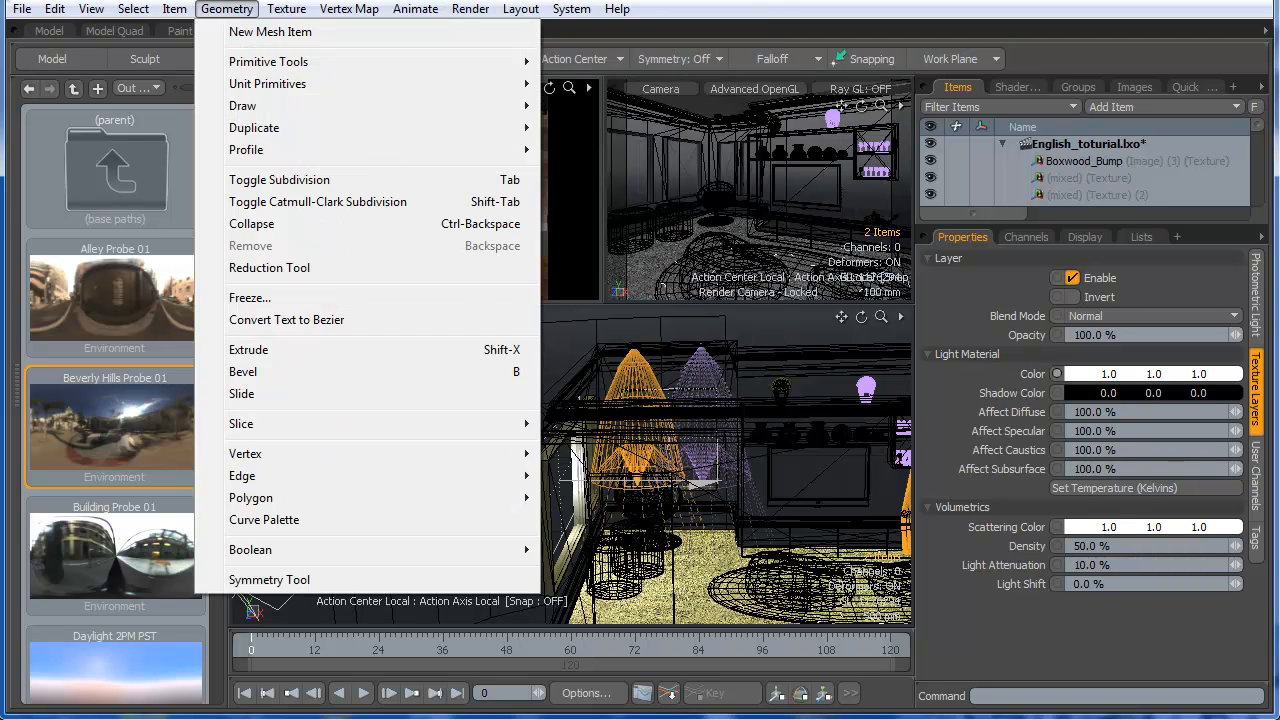
pyautogui.moveTo(21, 9)
pyautogui.click(69, 482)
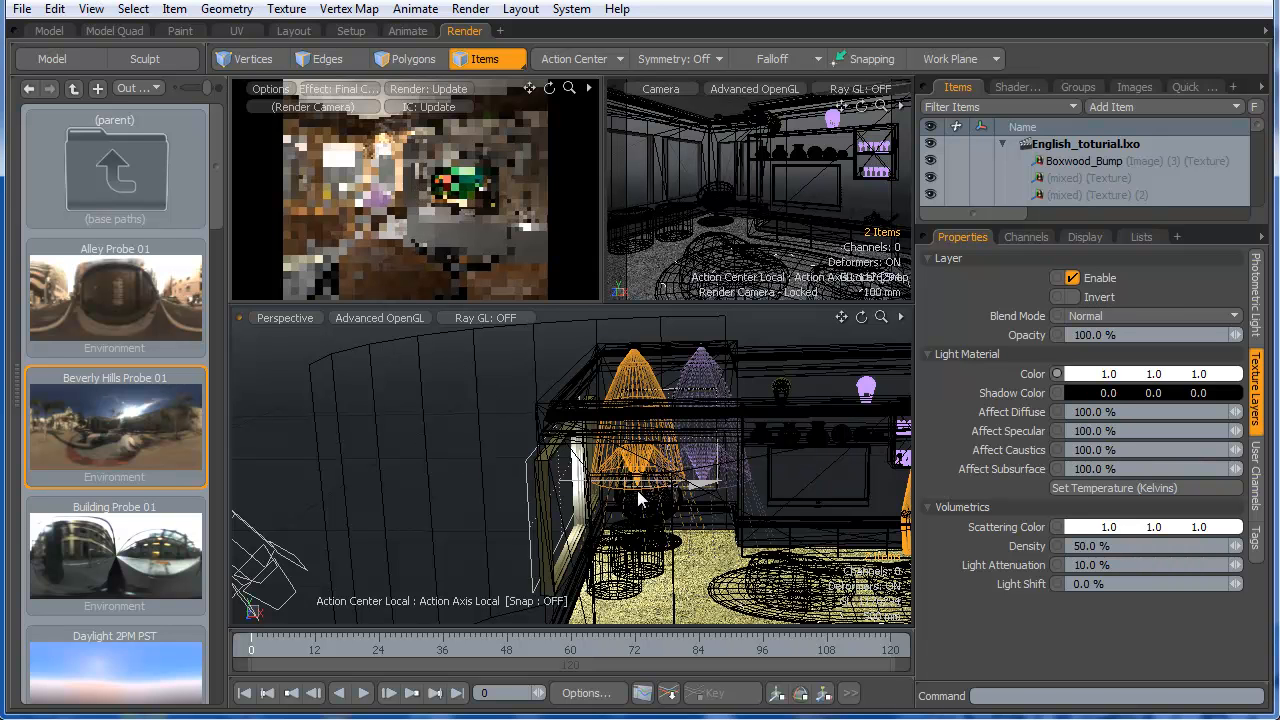
pyautogui.keyDown('alt'); pyautogui.moveTo(776, 543); pyautogui.dragTo(371, 322); pyautogui.keyUp('alt')
pyautogui.scroll(-4, 666, 549)
pyautogui.scroll(6, 610, 560)
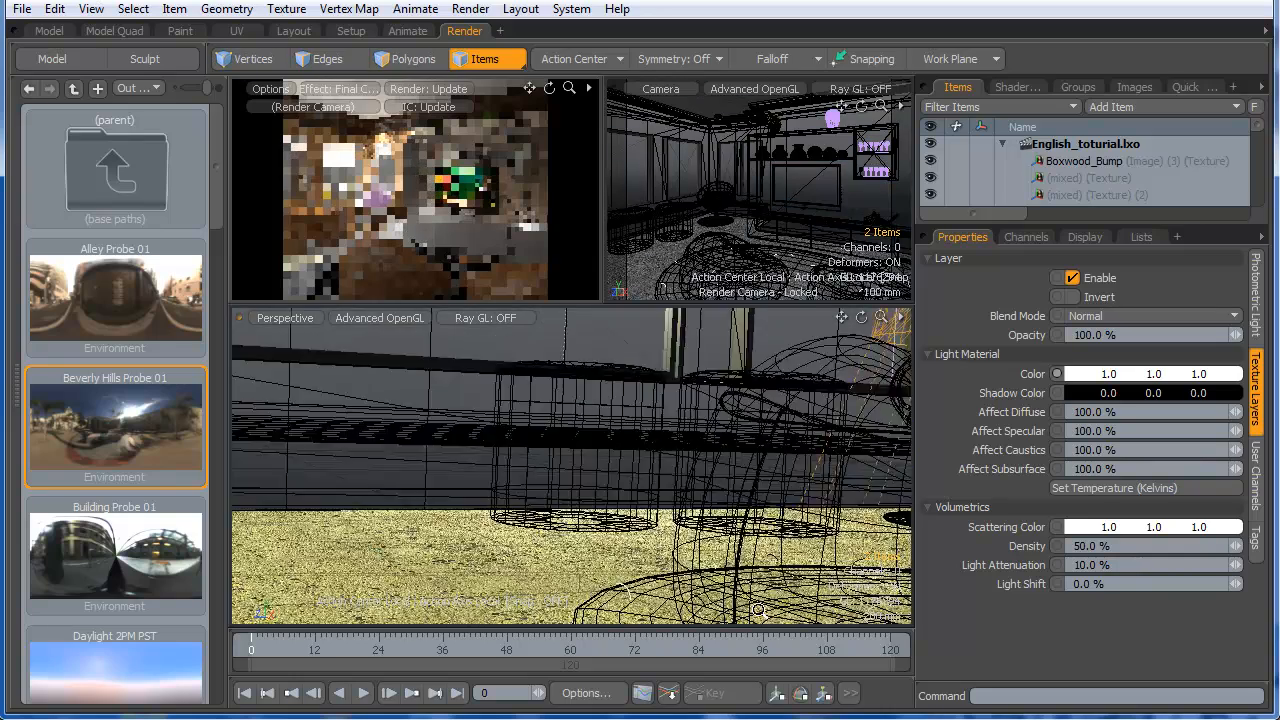
pyautogui.keyDown('alt'); pyautogui.moveTo(672, 605); pyautogui.dragTo(500, 510); pyautogui.keyUp('alt')
pyautogui.keyDown('alt'); pyautogui.moveTo(700, 525); pyautogui.dragTo(612, 529); pyautogui.keyUp('alt')
pyautogui.scroll(-5, 609, 529)
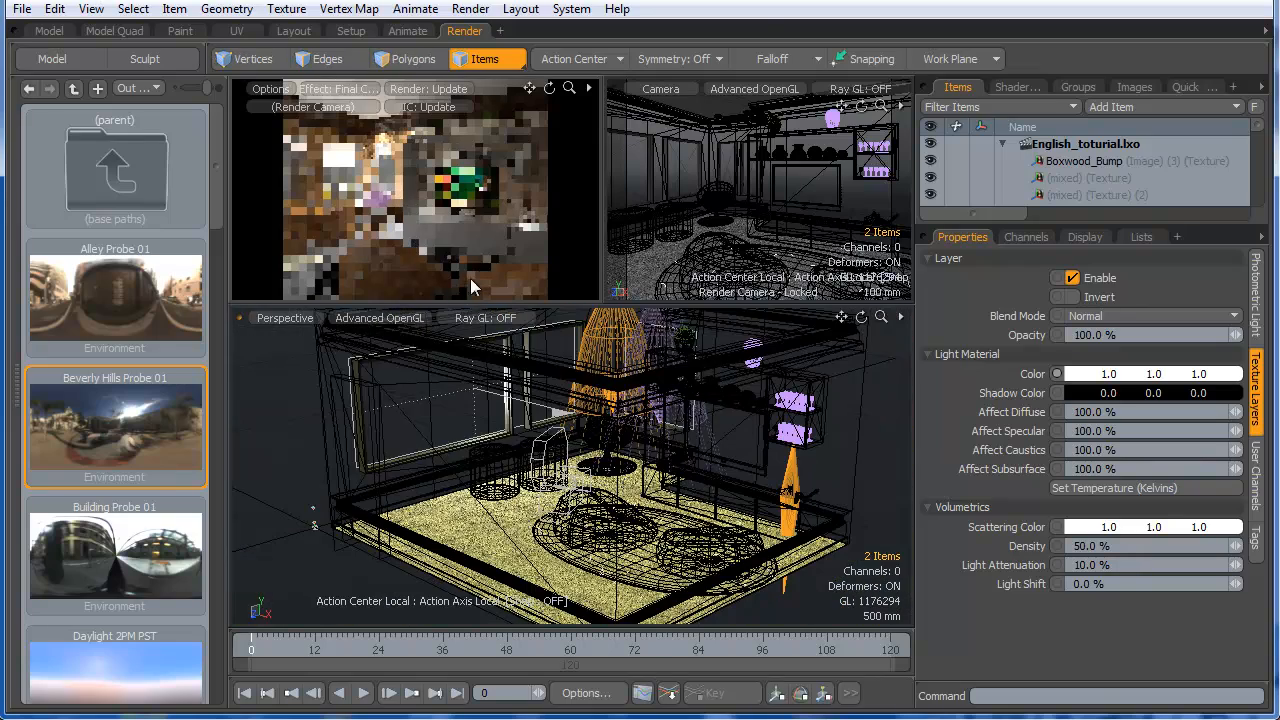
# - Start the final render of the living room's current frame and reposition the render window on the screen
pyautogui.click(472, 11)
pyautogui.click(485, 32)
pyautogui.moveTo(1000, 104); pyautogui.dragTo(539, 7)
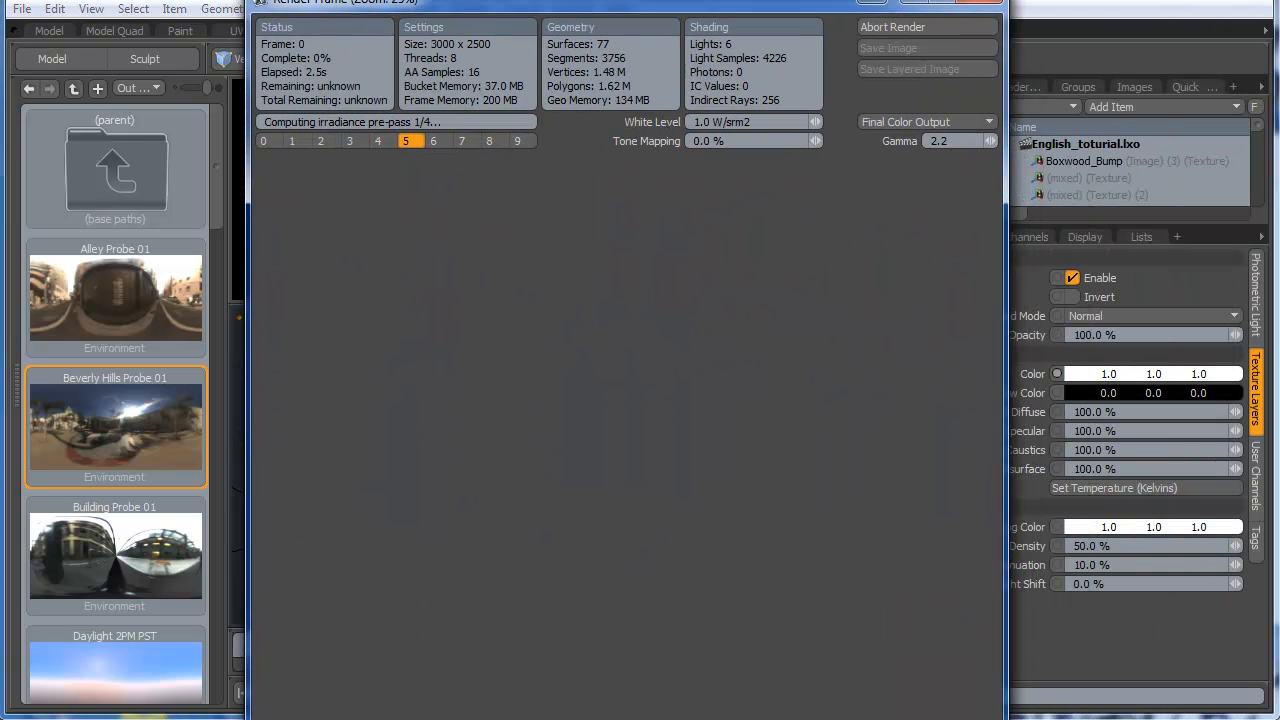